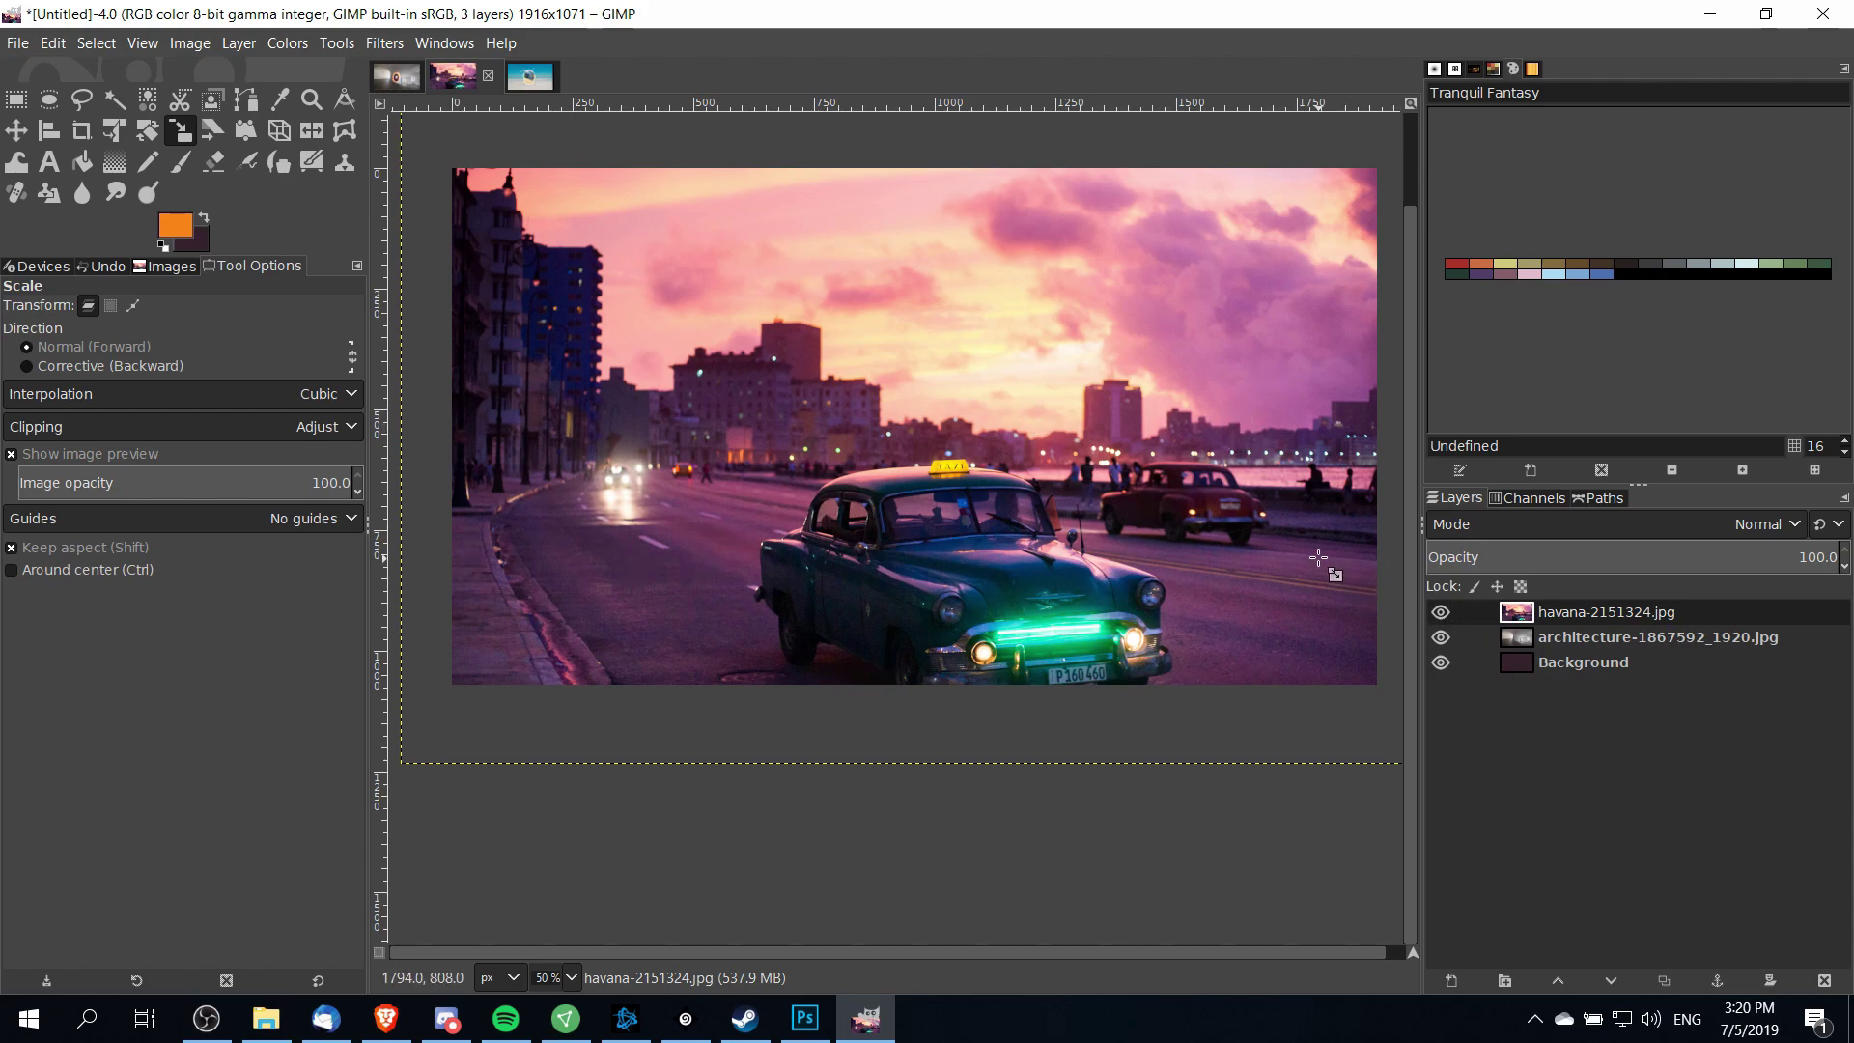
Toggle the Havana street layer's visibility off and on to check the layer below, and rename it "Portal Image"
left_click(1440, 612)
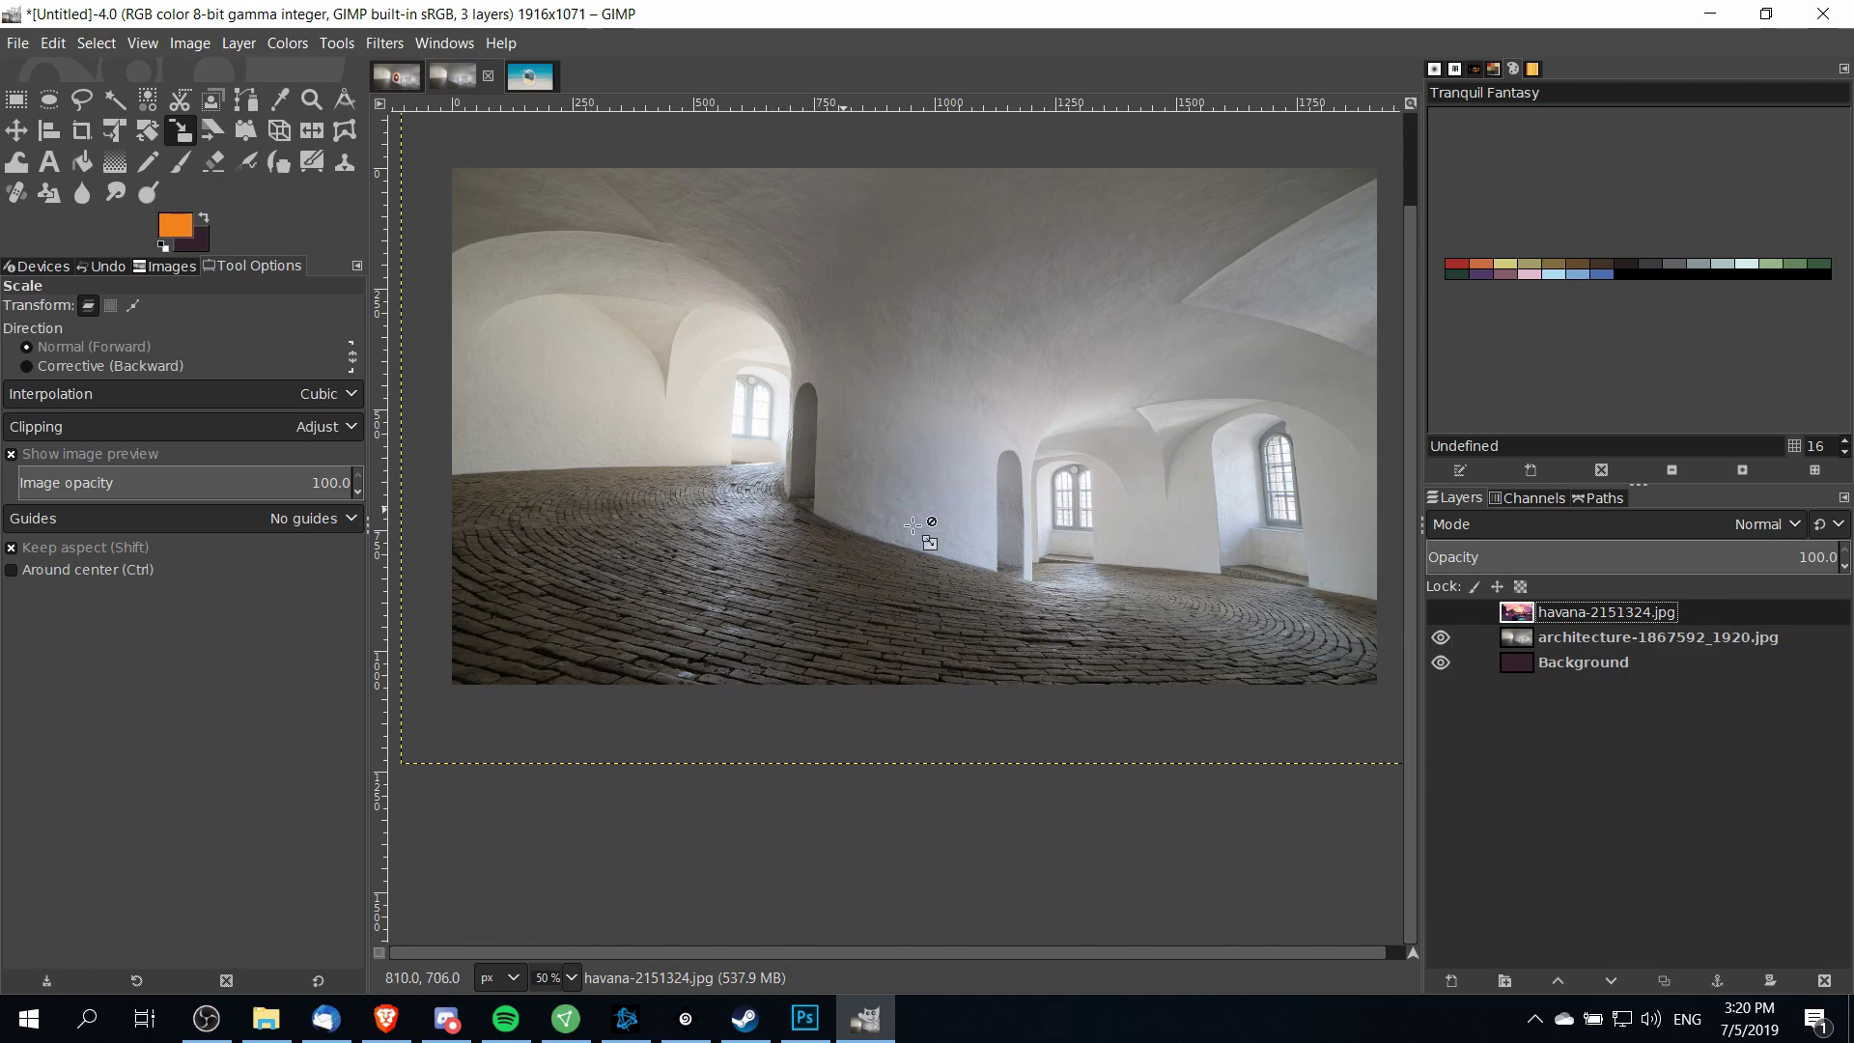
left_click(1441, 612)
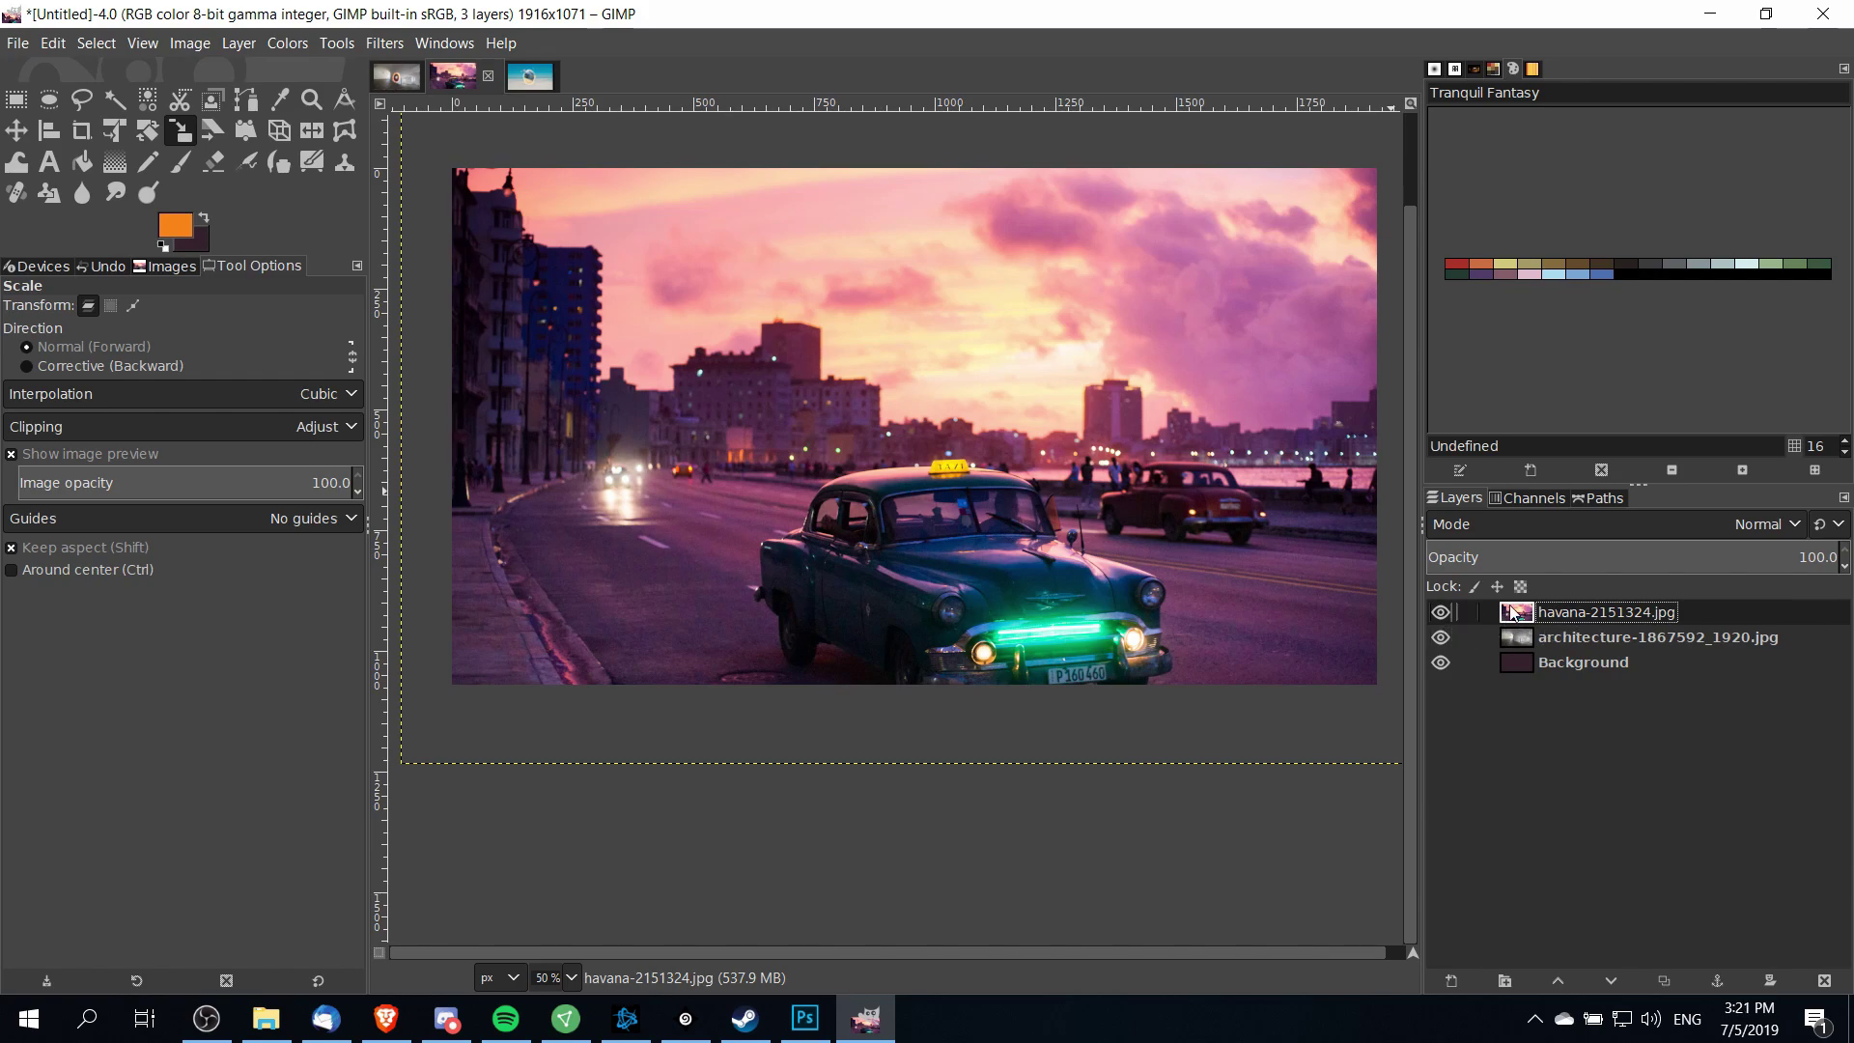
double_click(1550, 610)
type("Portal Image")
key("Return")
Rename the architecture layer as "Wall Background Image"
left_click(1596, 638)
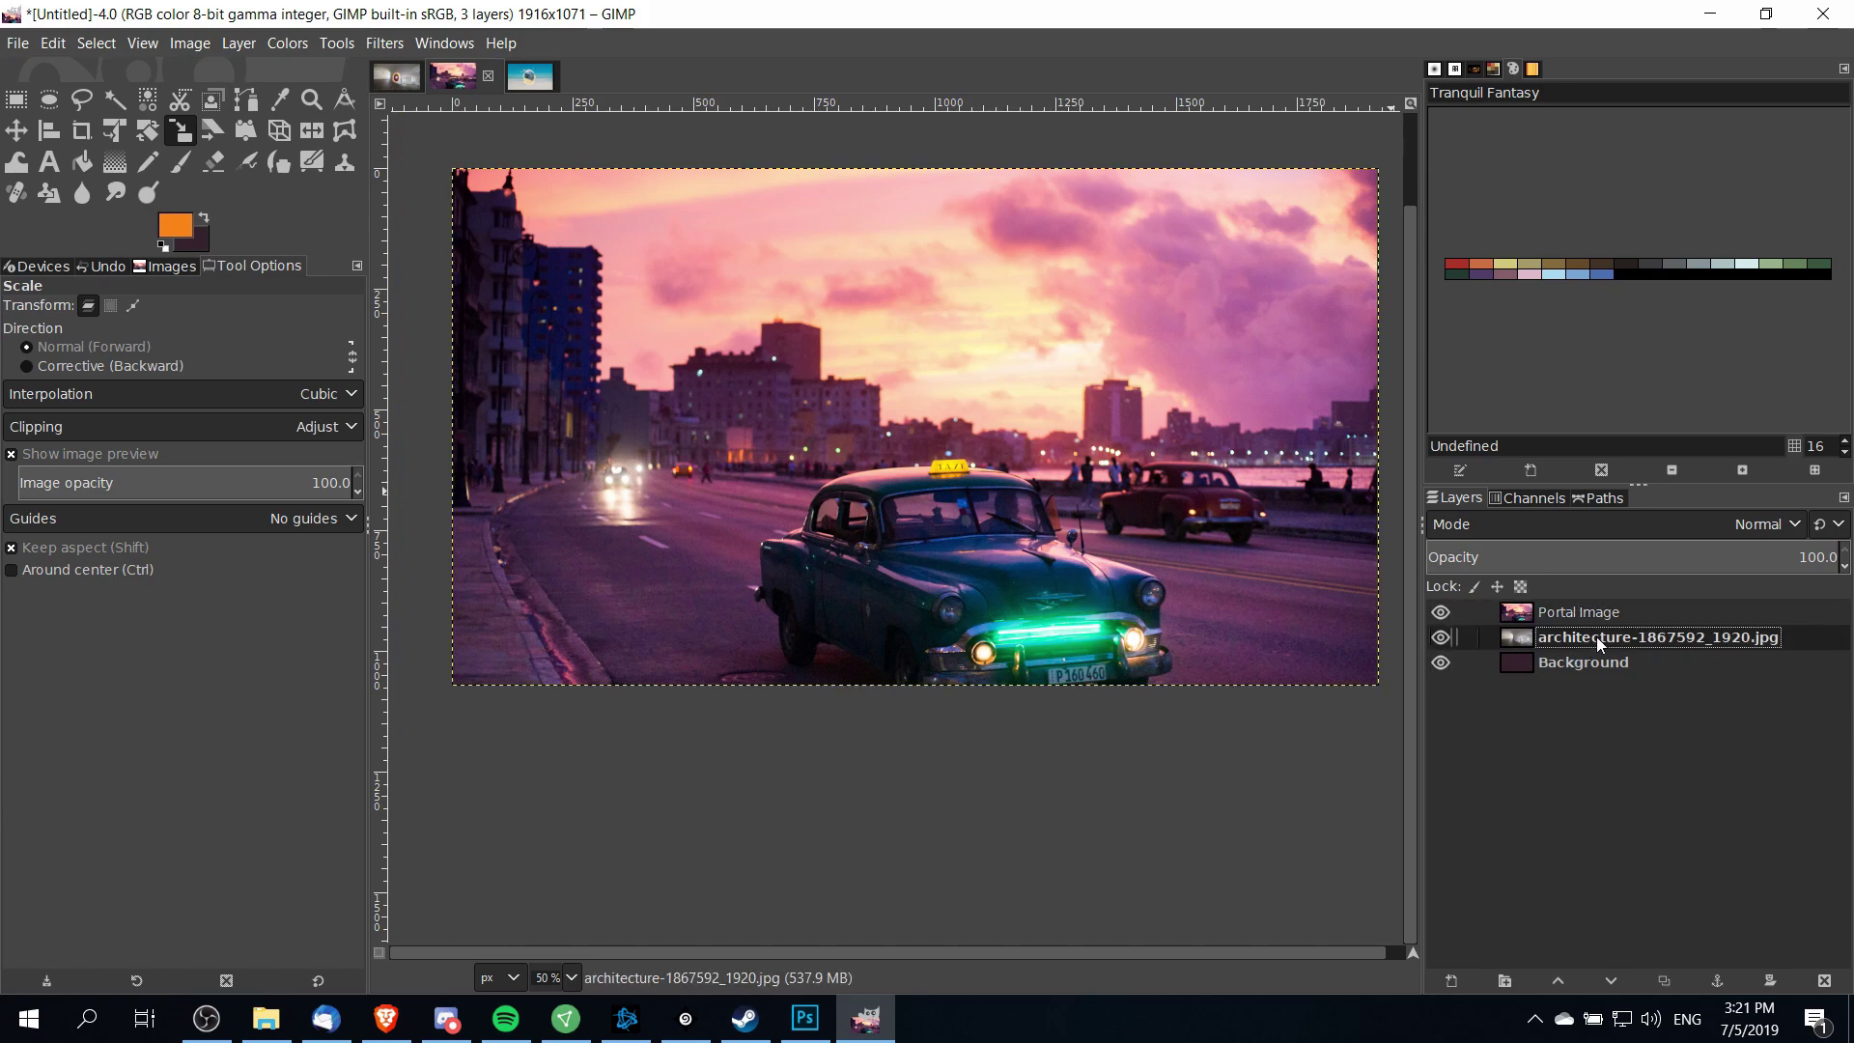
double_click(1602, 639)
key("BackSpace")
type("W")
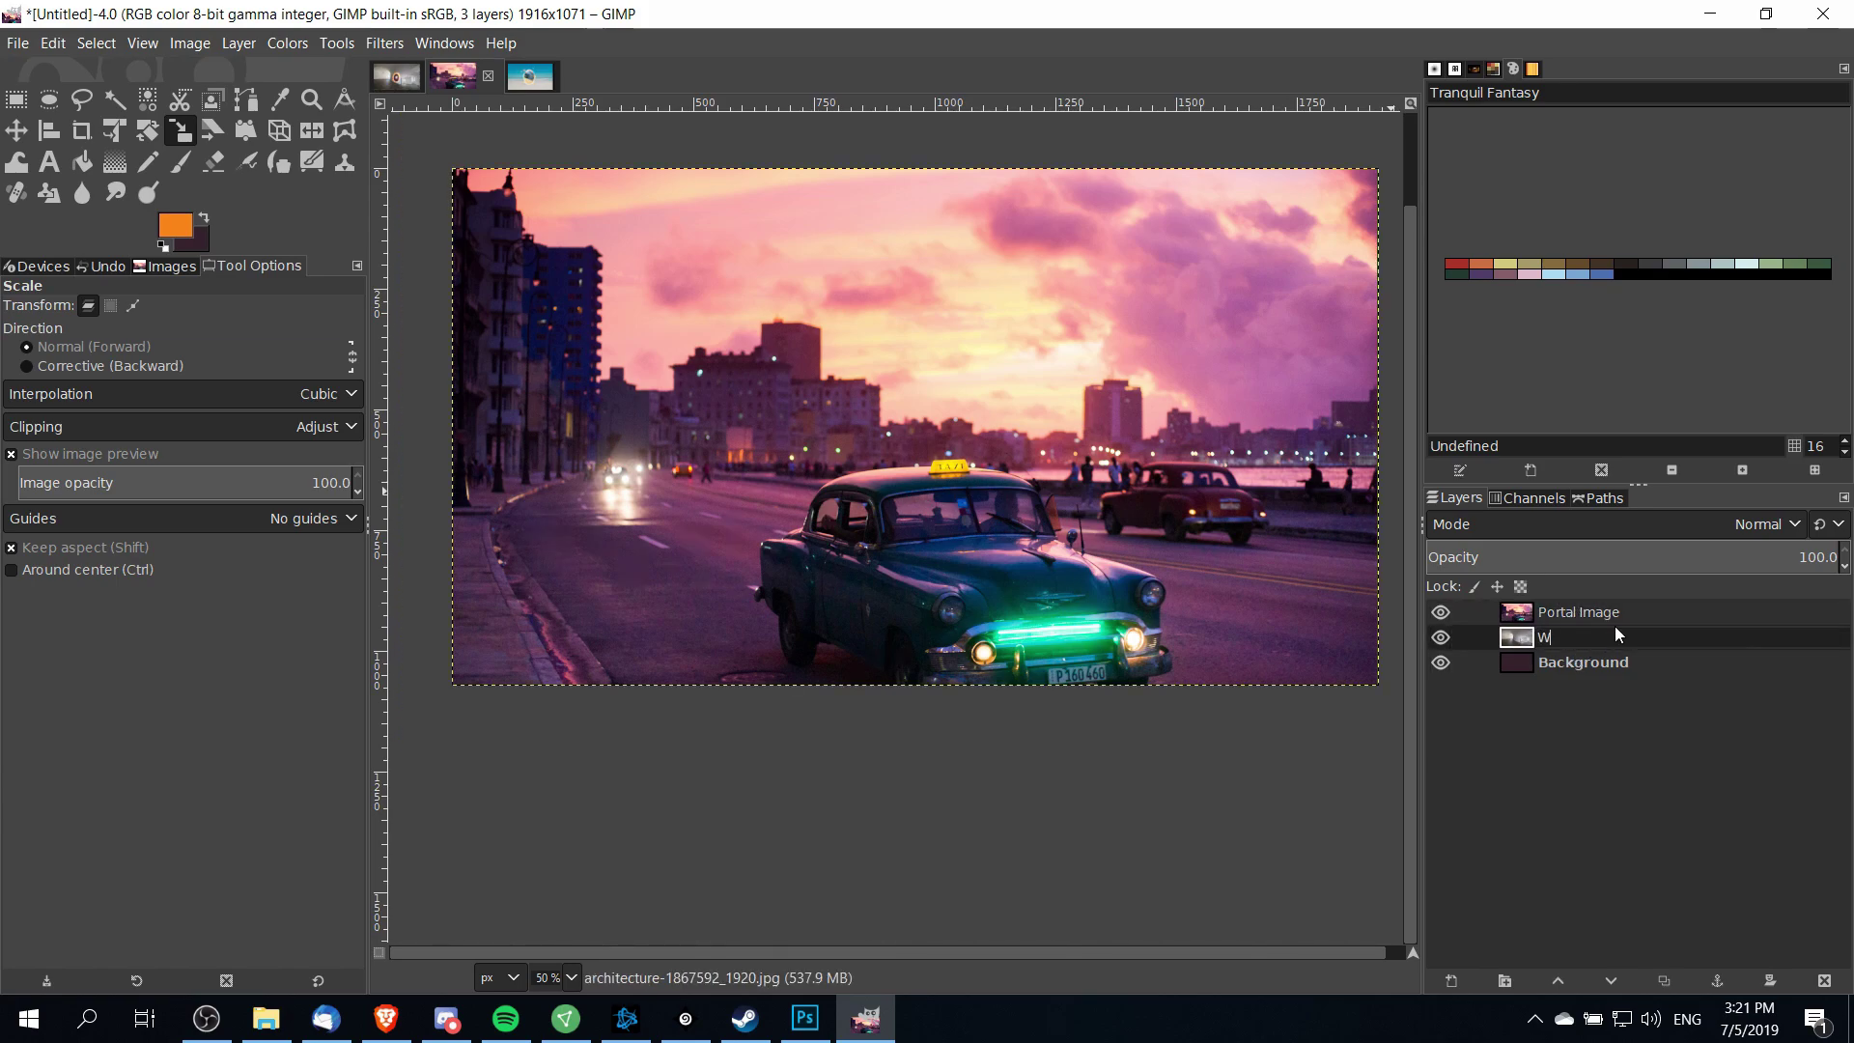
type("all Background Image")
key("Return")
Add a layer mask to the Portal Image layer, initialized to Black (full transparency)
left_click(1641, 612)
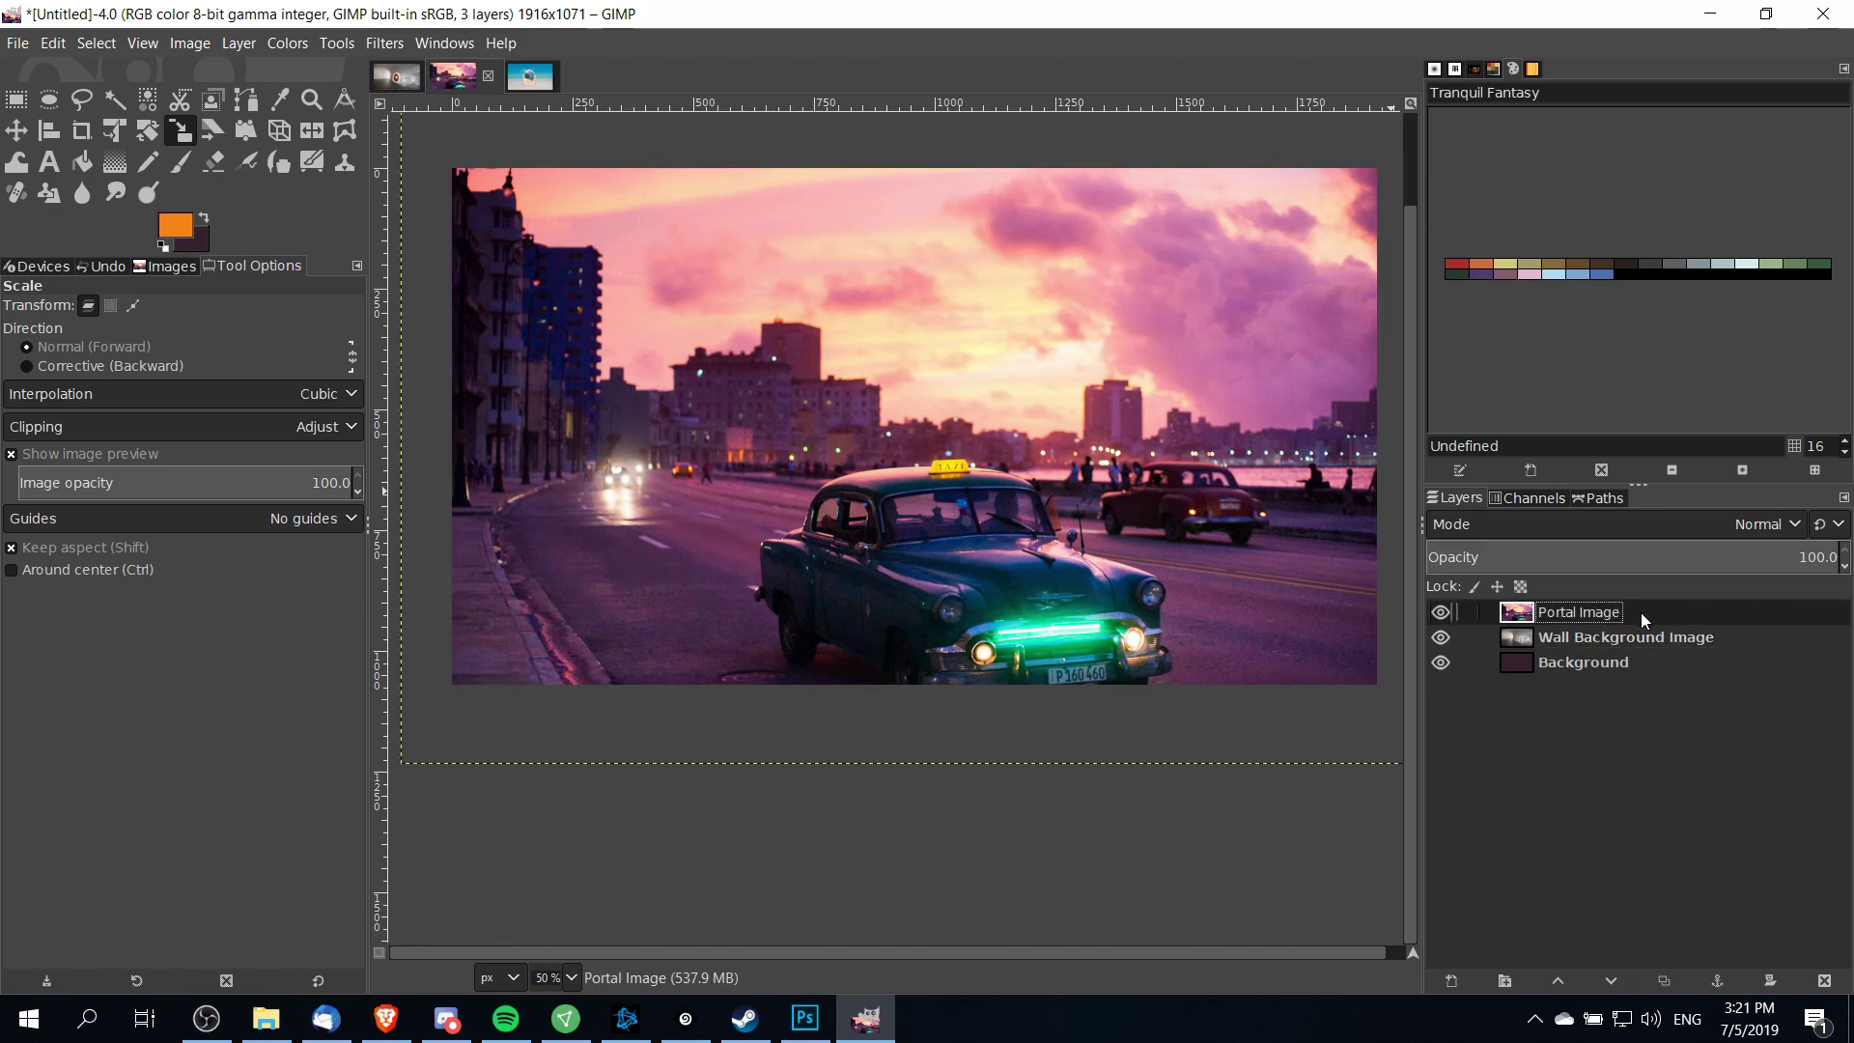
right_click(1641, 612)
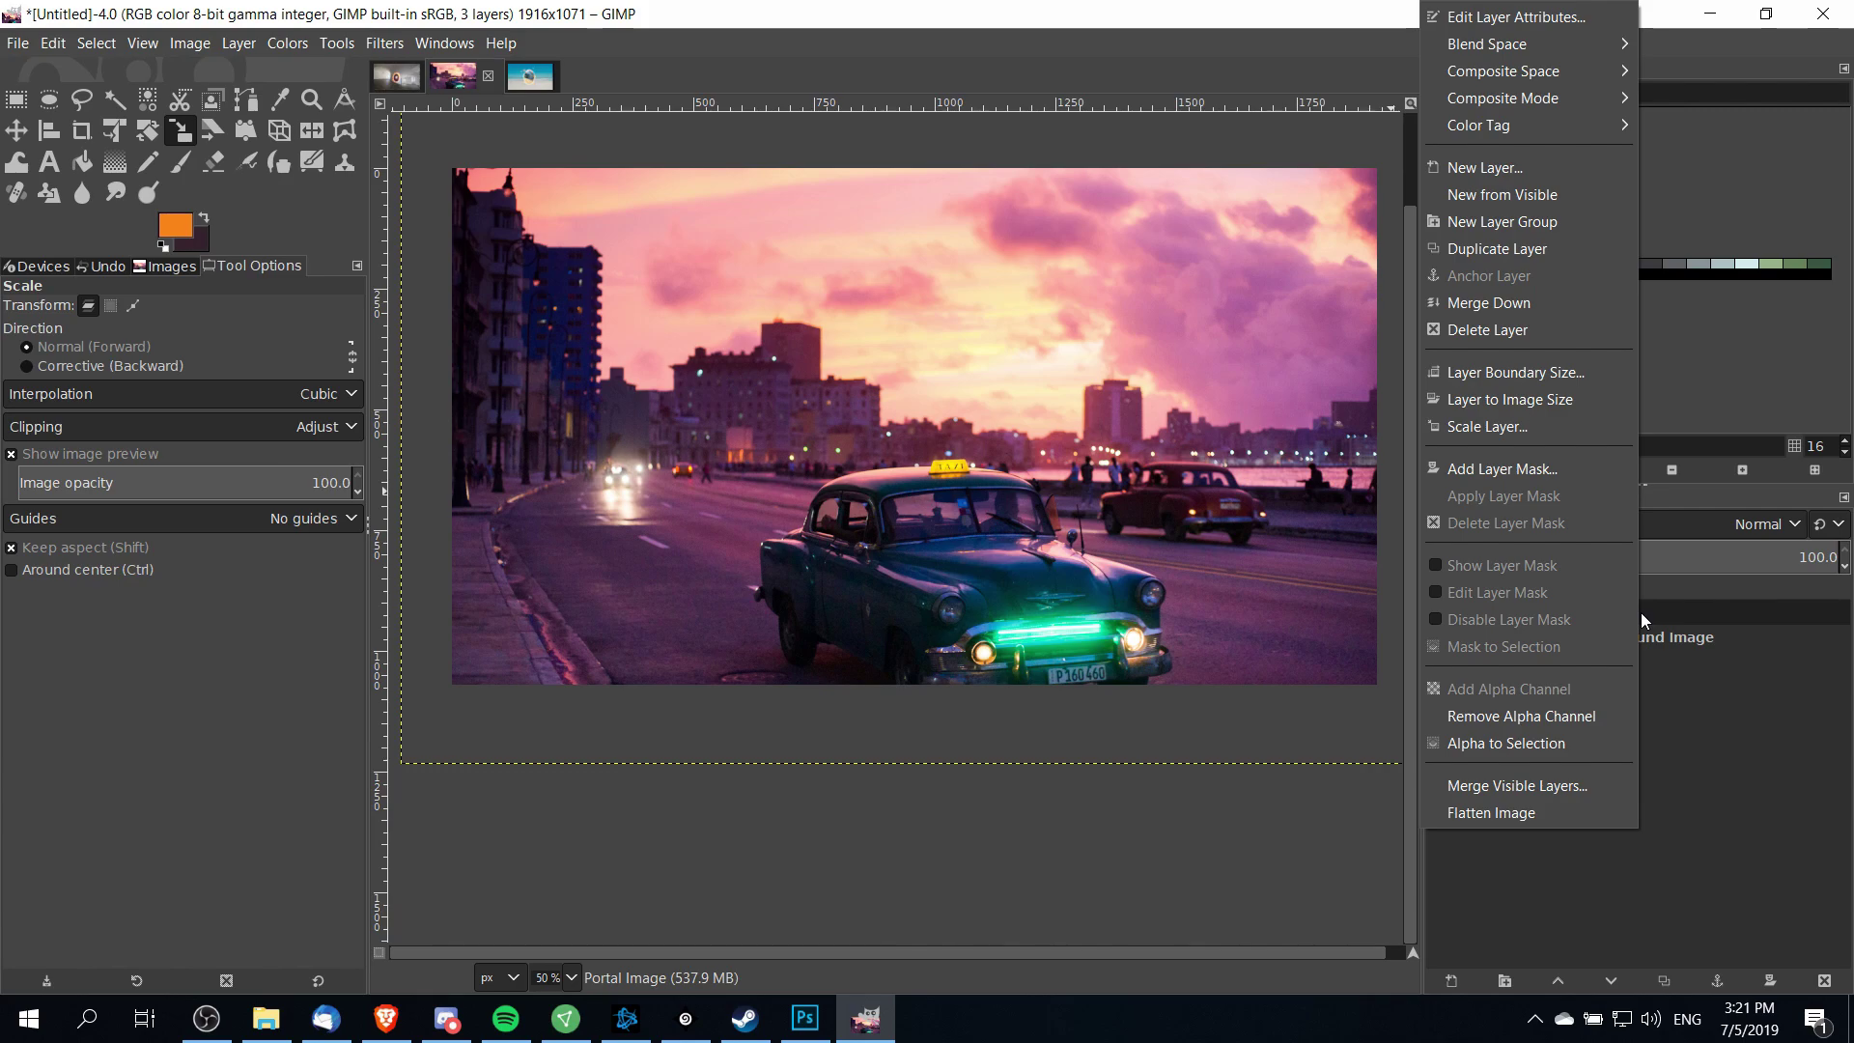
left_click(1577, 463)
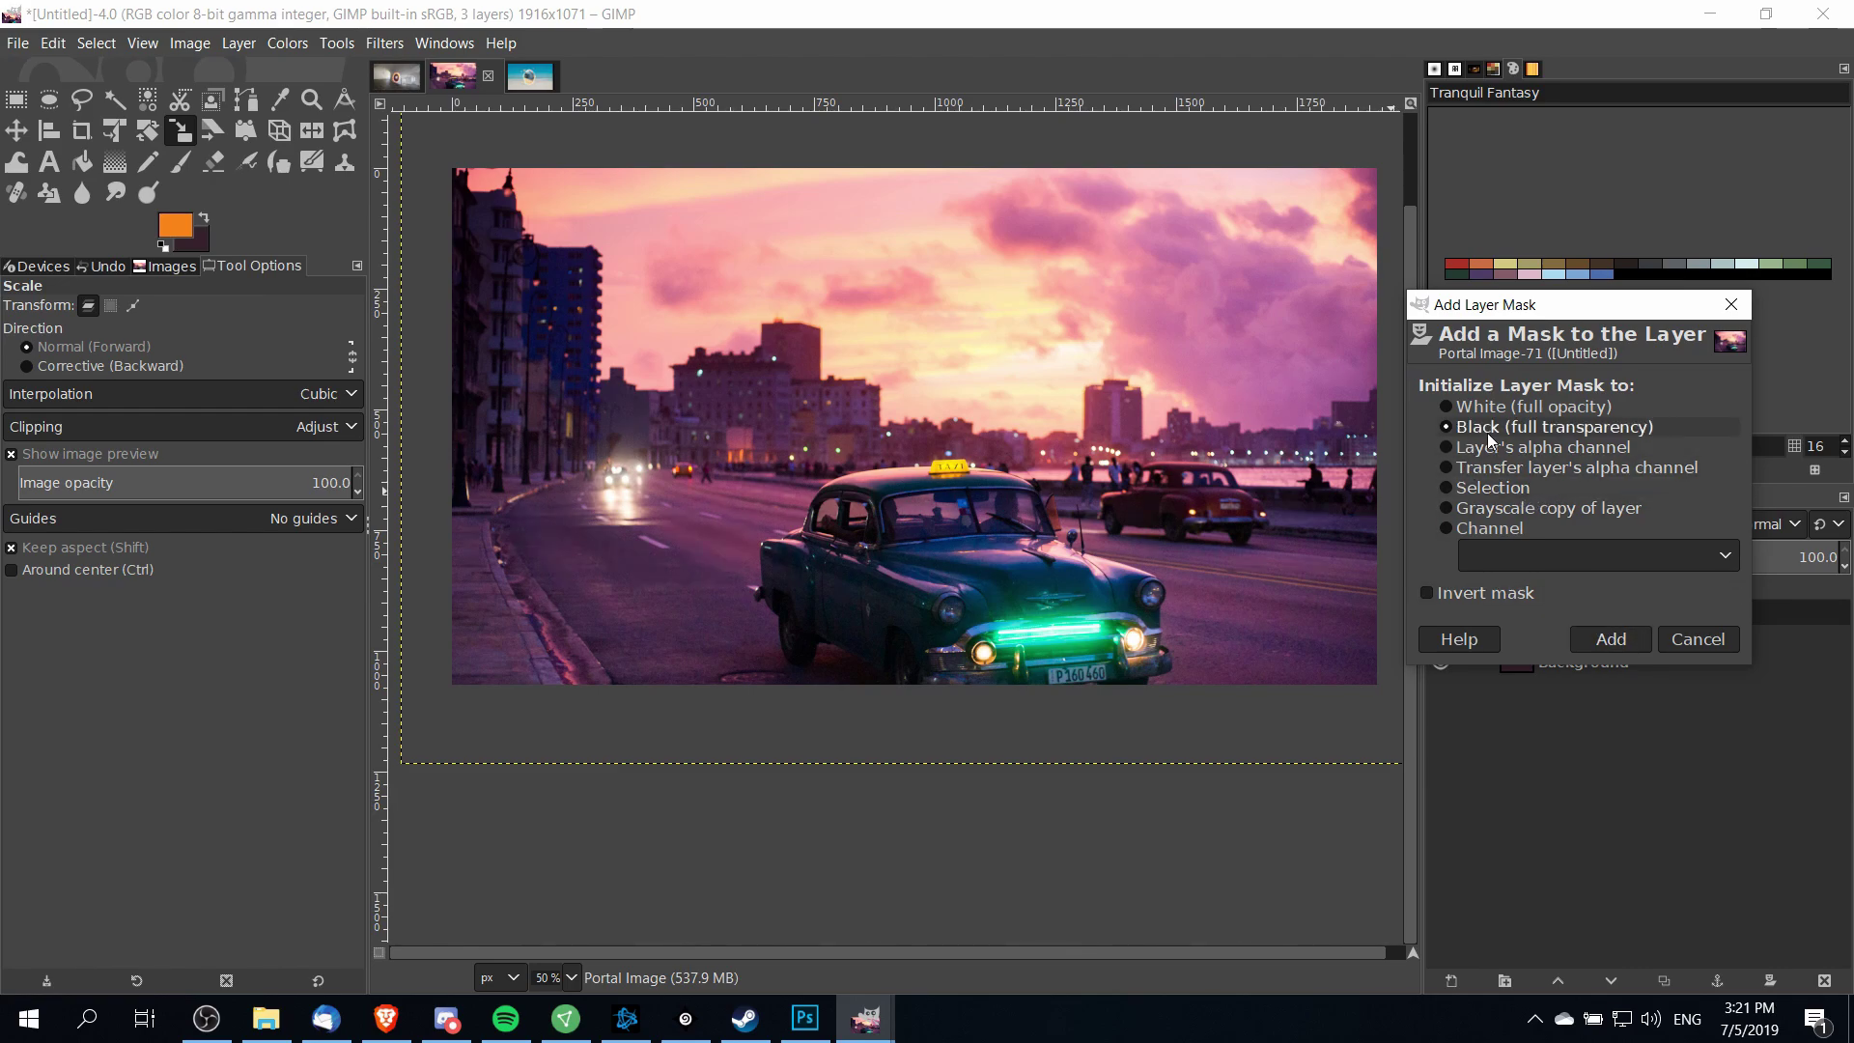
left_click(1619, 645)
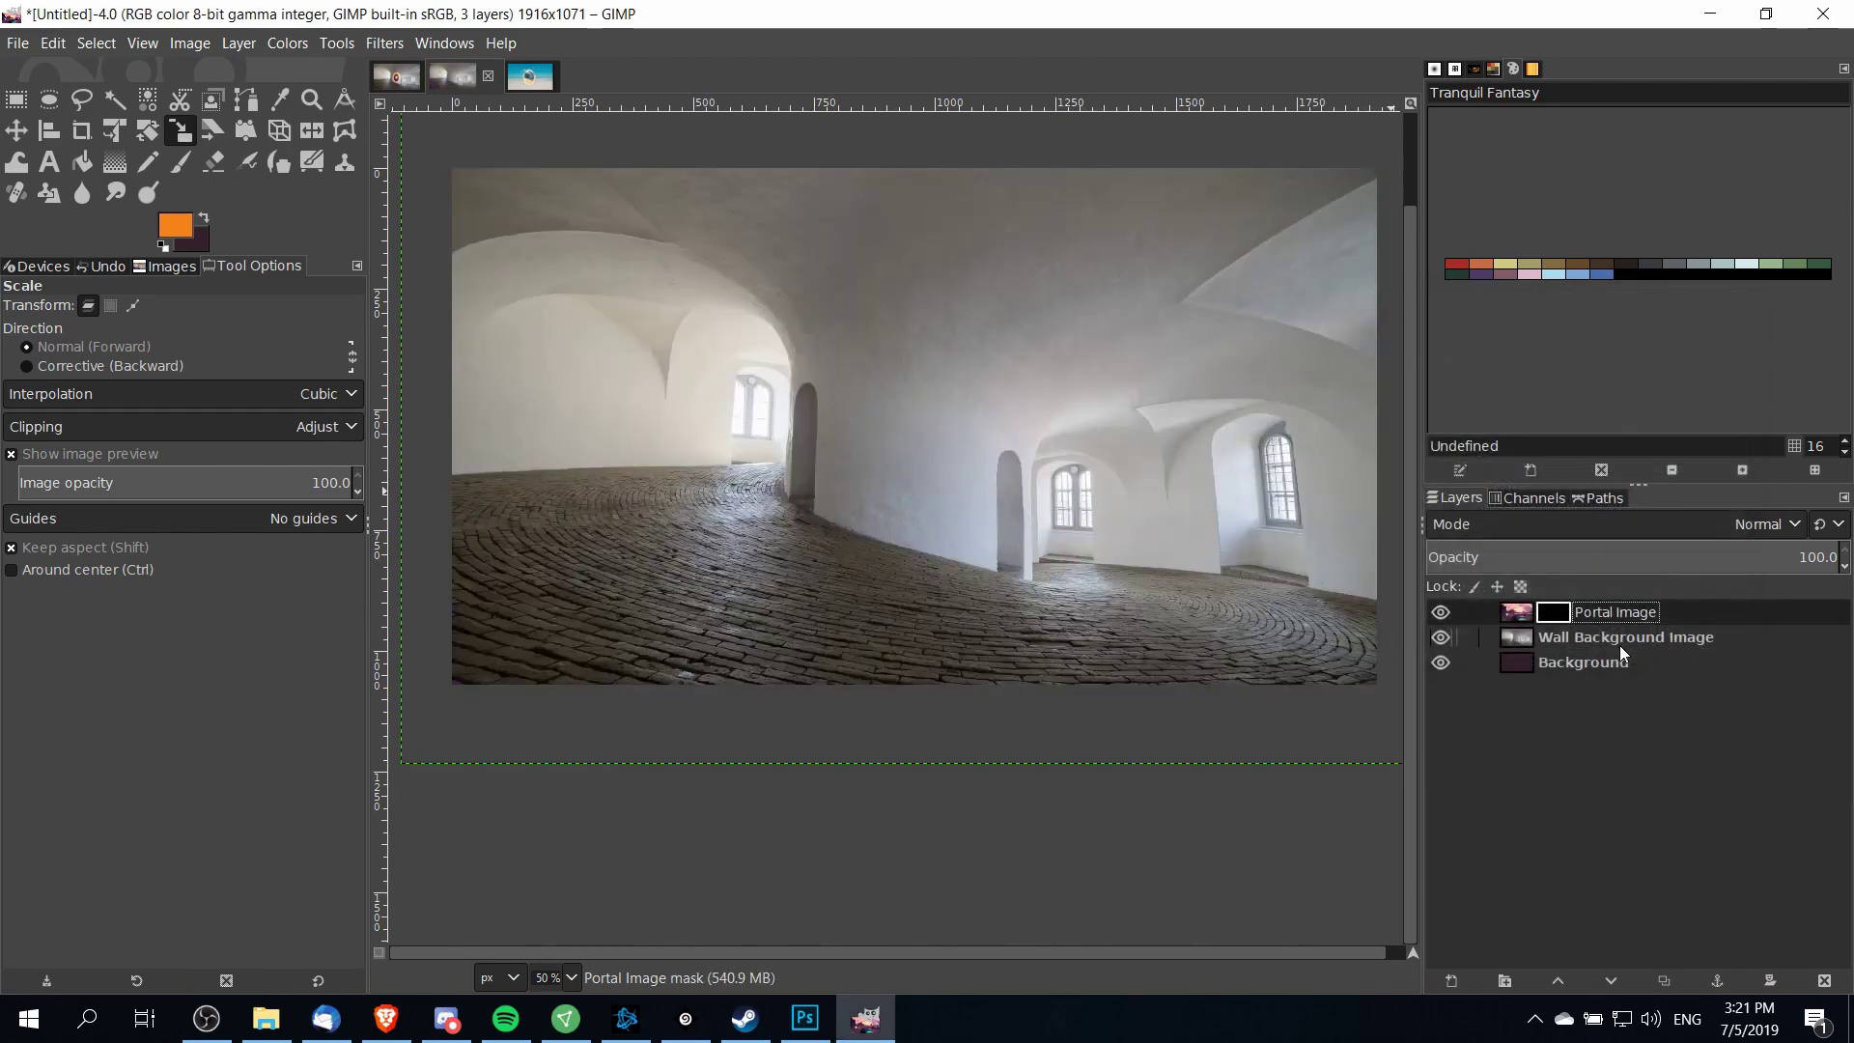
Draw an elliptical selection about 300 by 402 px on the wall between the two dark doorways
left_click(54, 102)
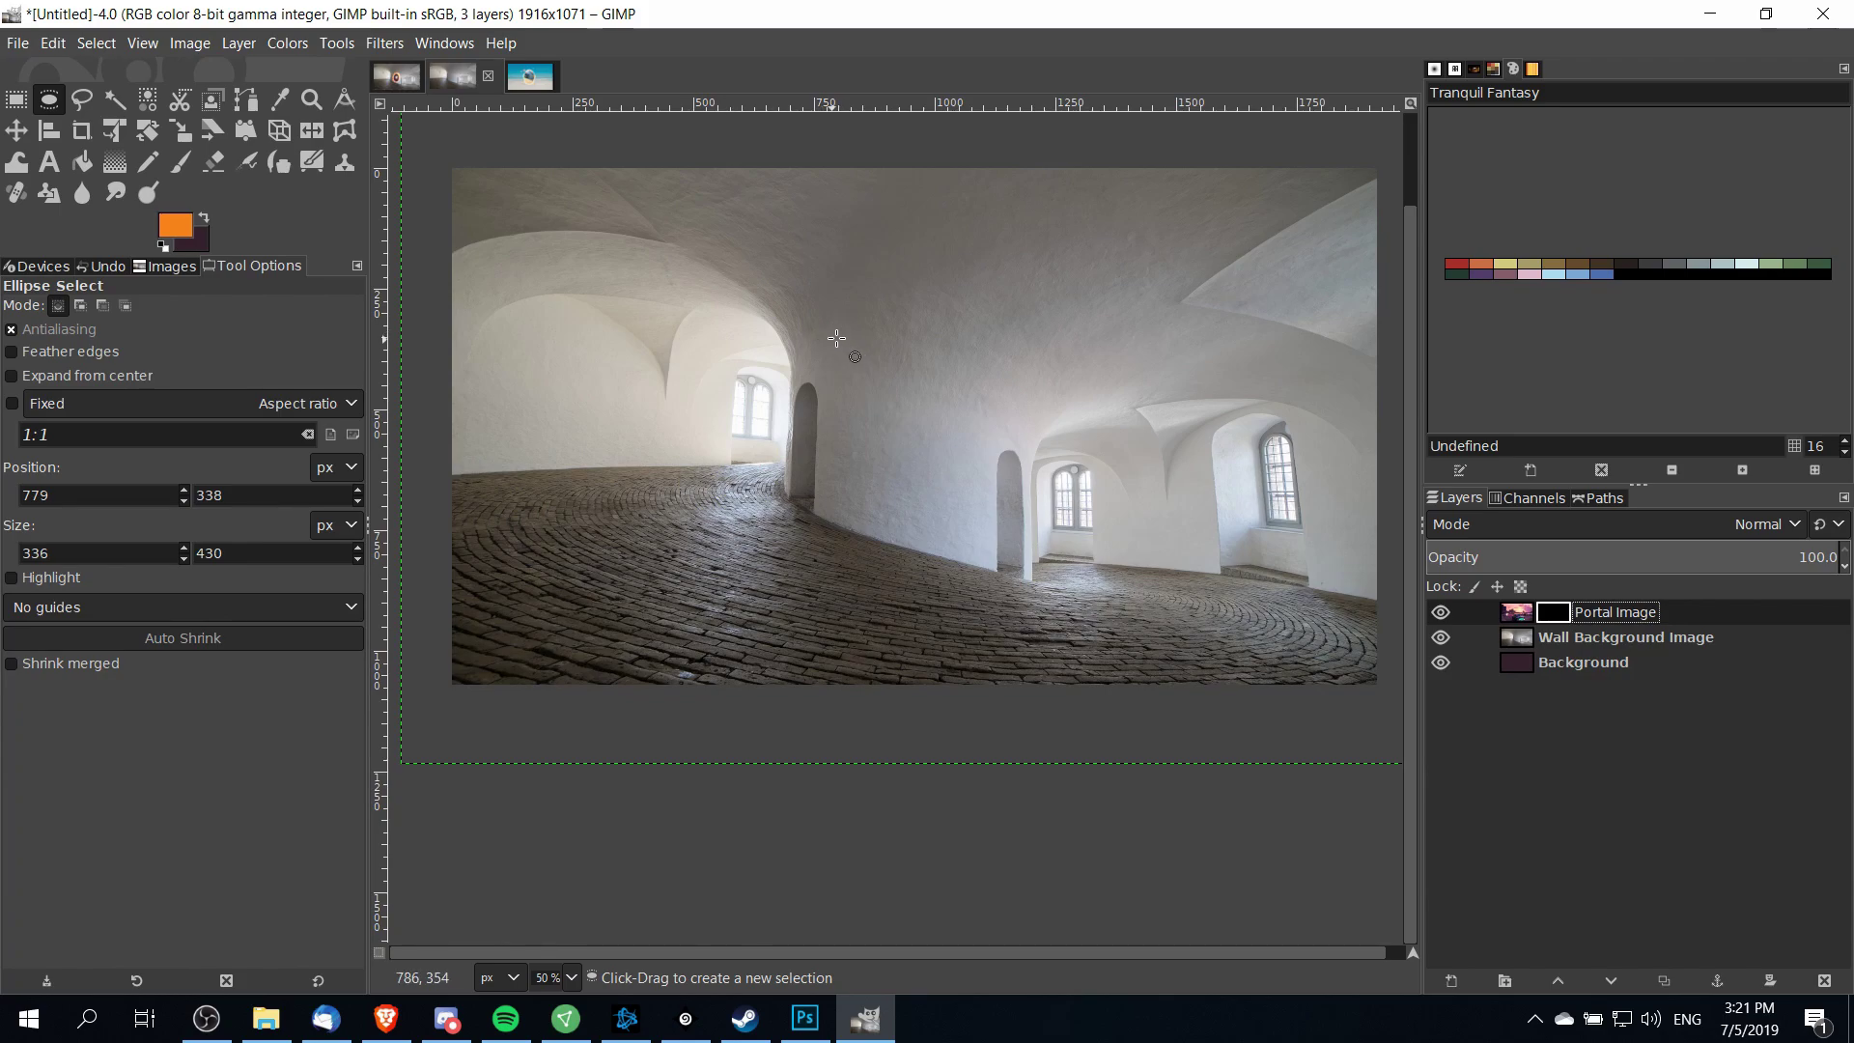
left_click_drag(838, 335, 982, 529)
scroll(946, 417, "up", 1)
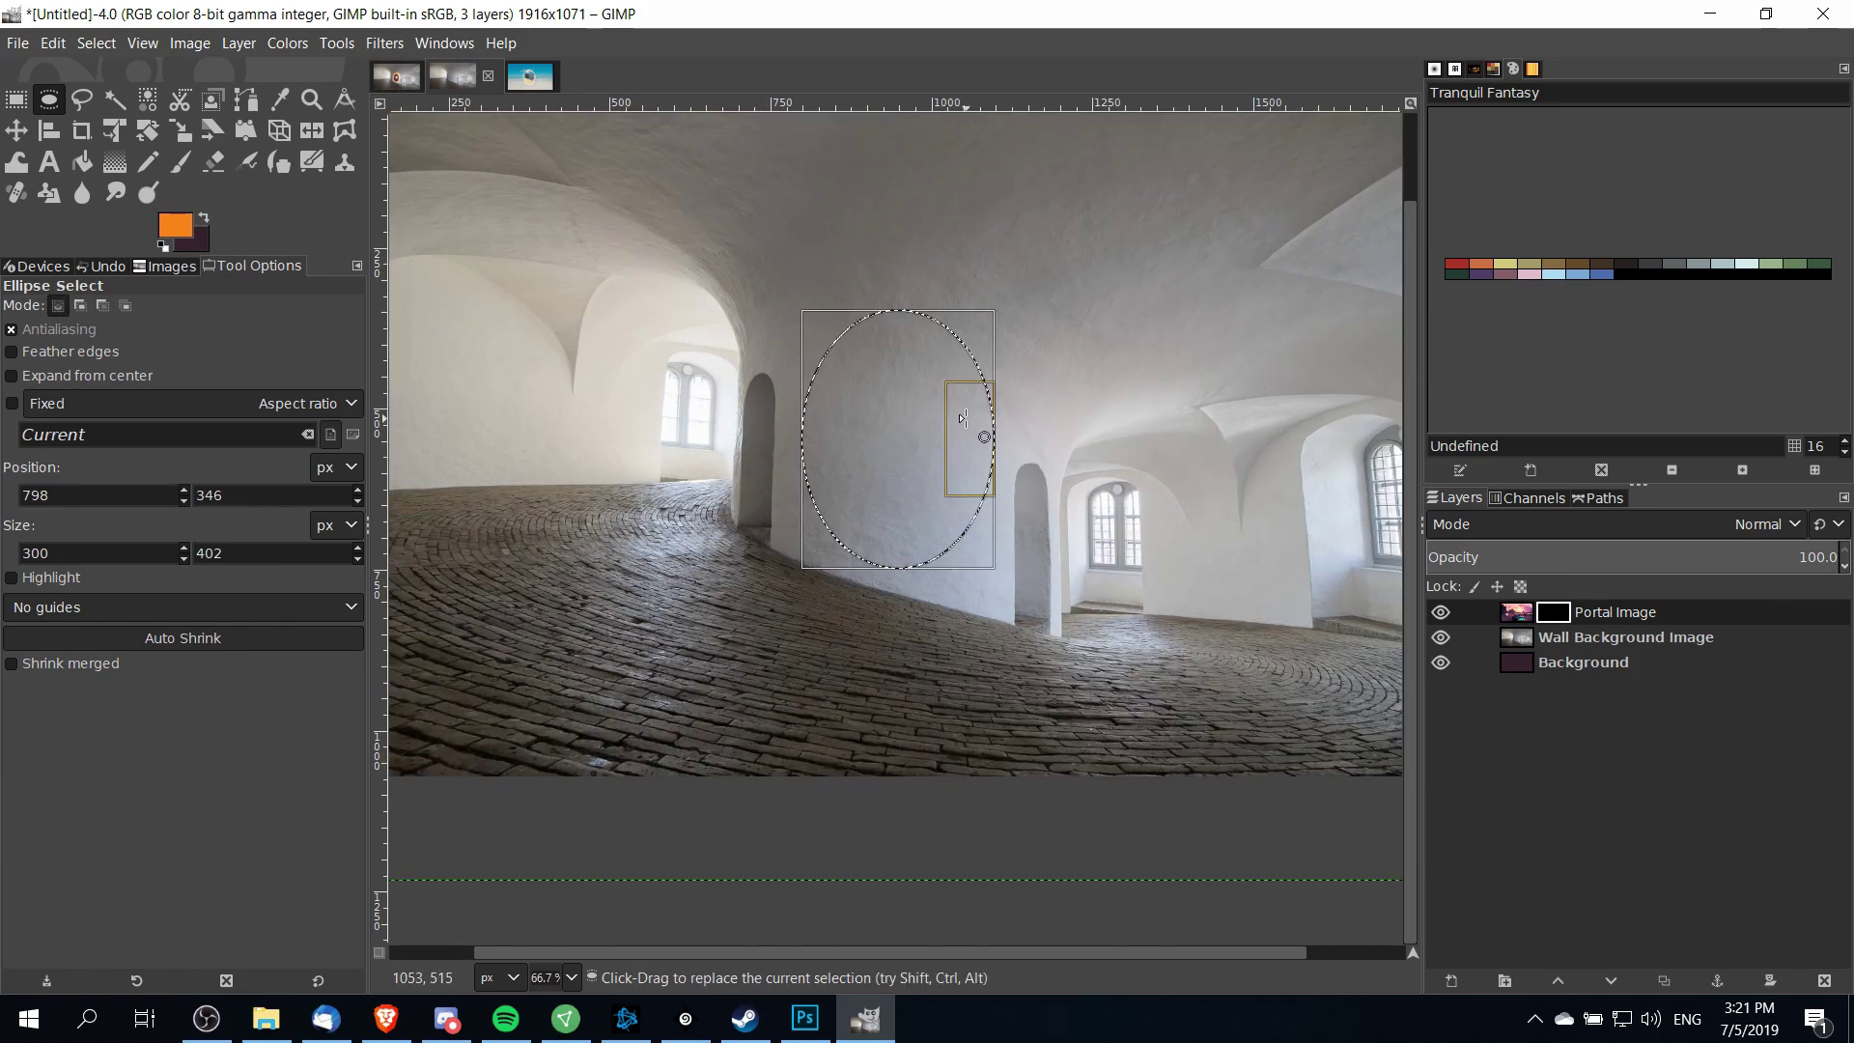
Fill the elliptical selection on the Portal Image mask with white (ffffff) and clear the selection
left_click(178, 231)
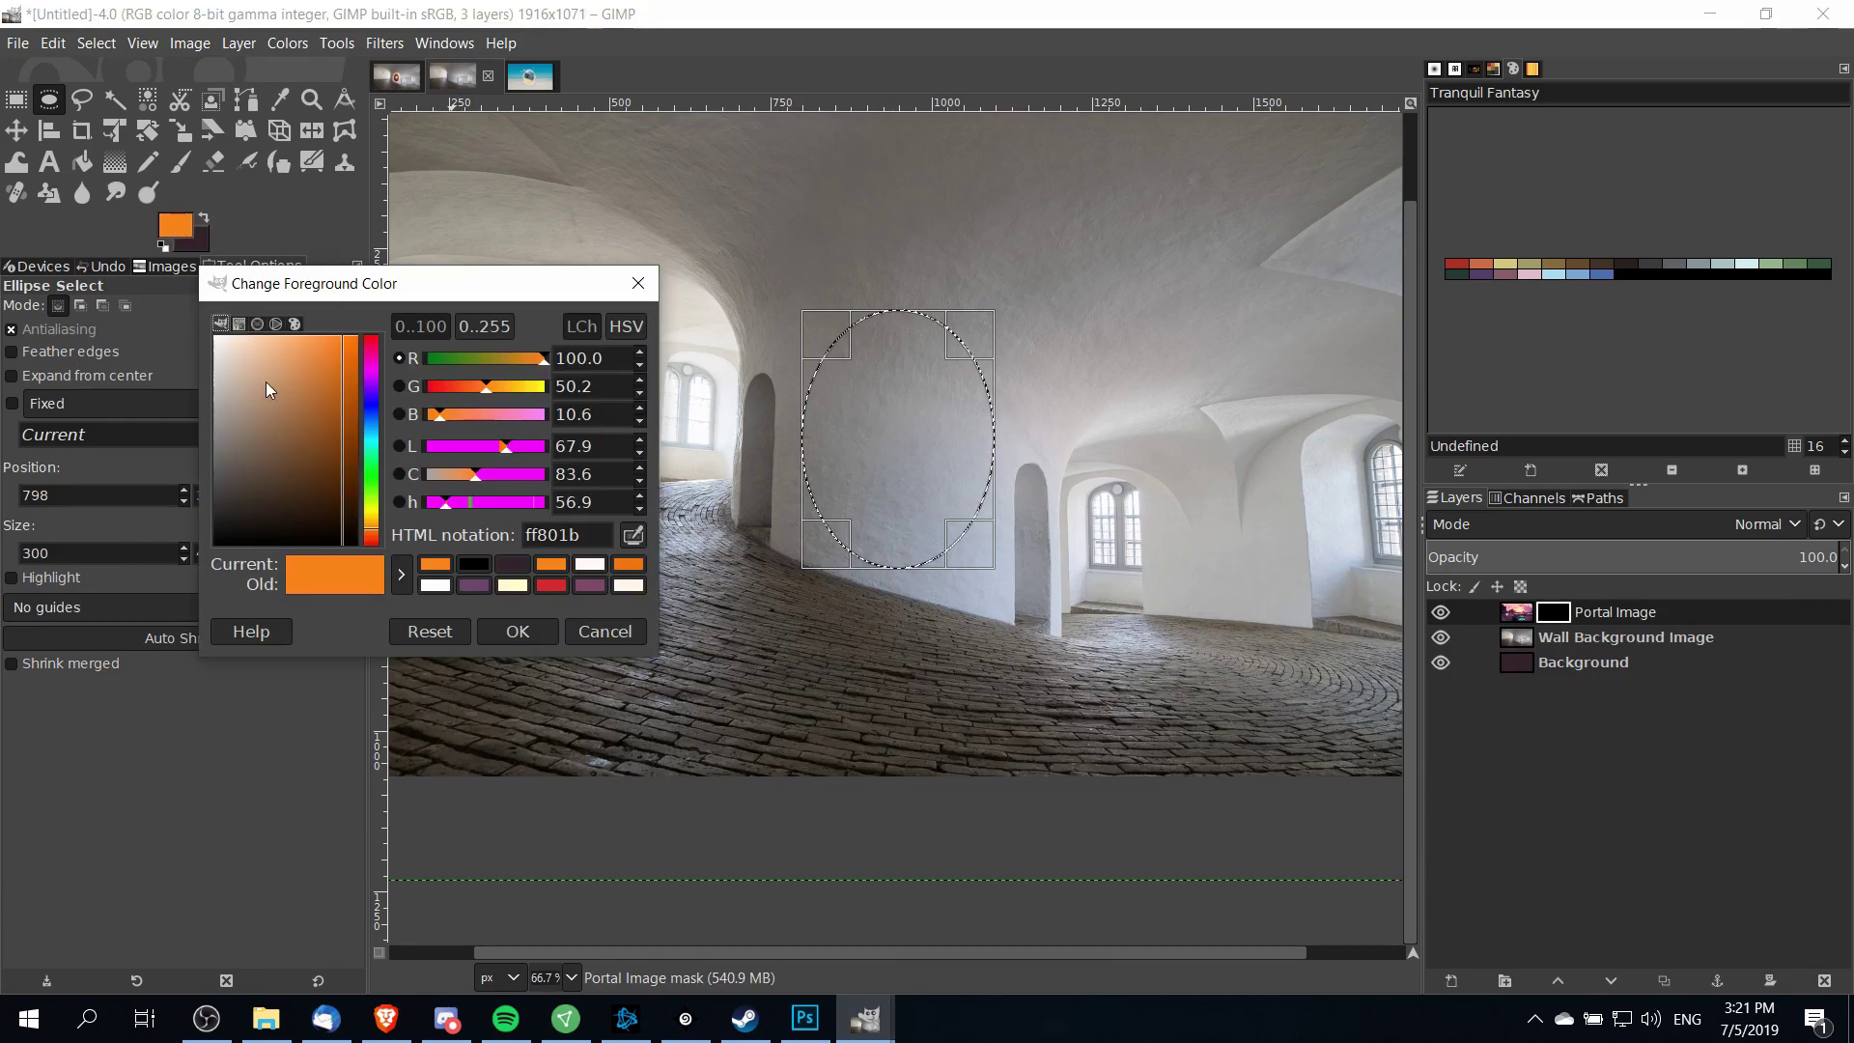
left_click_drag(270, 386, 164, 286)
left_click_drag(567, 537, 491, 536)
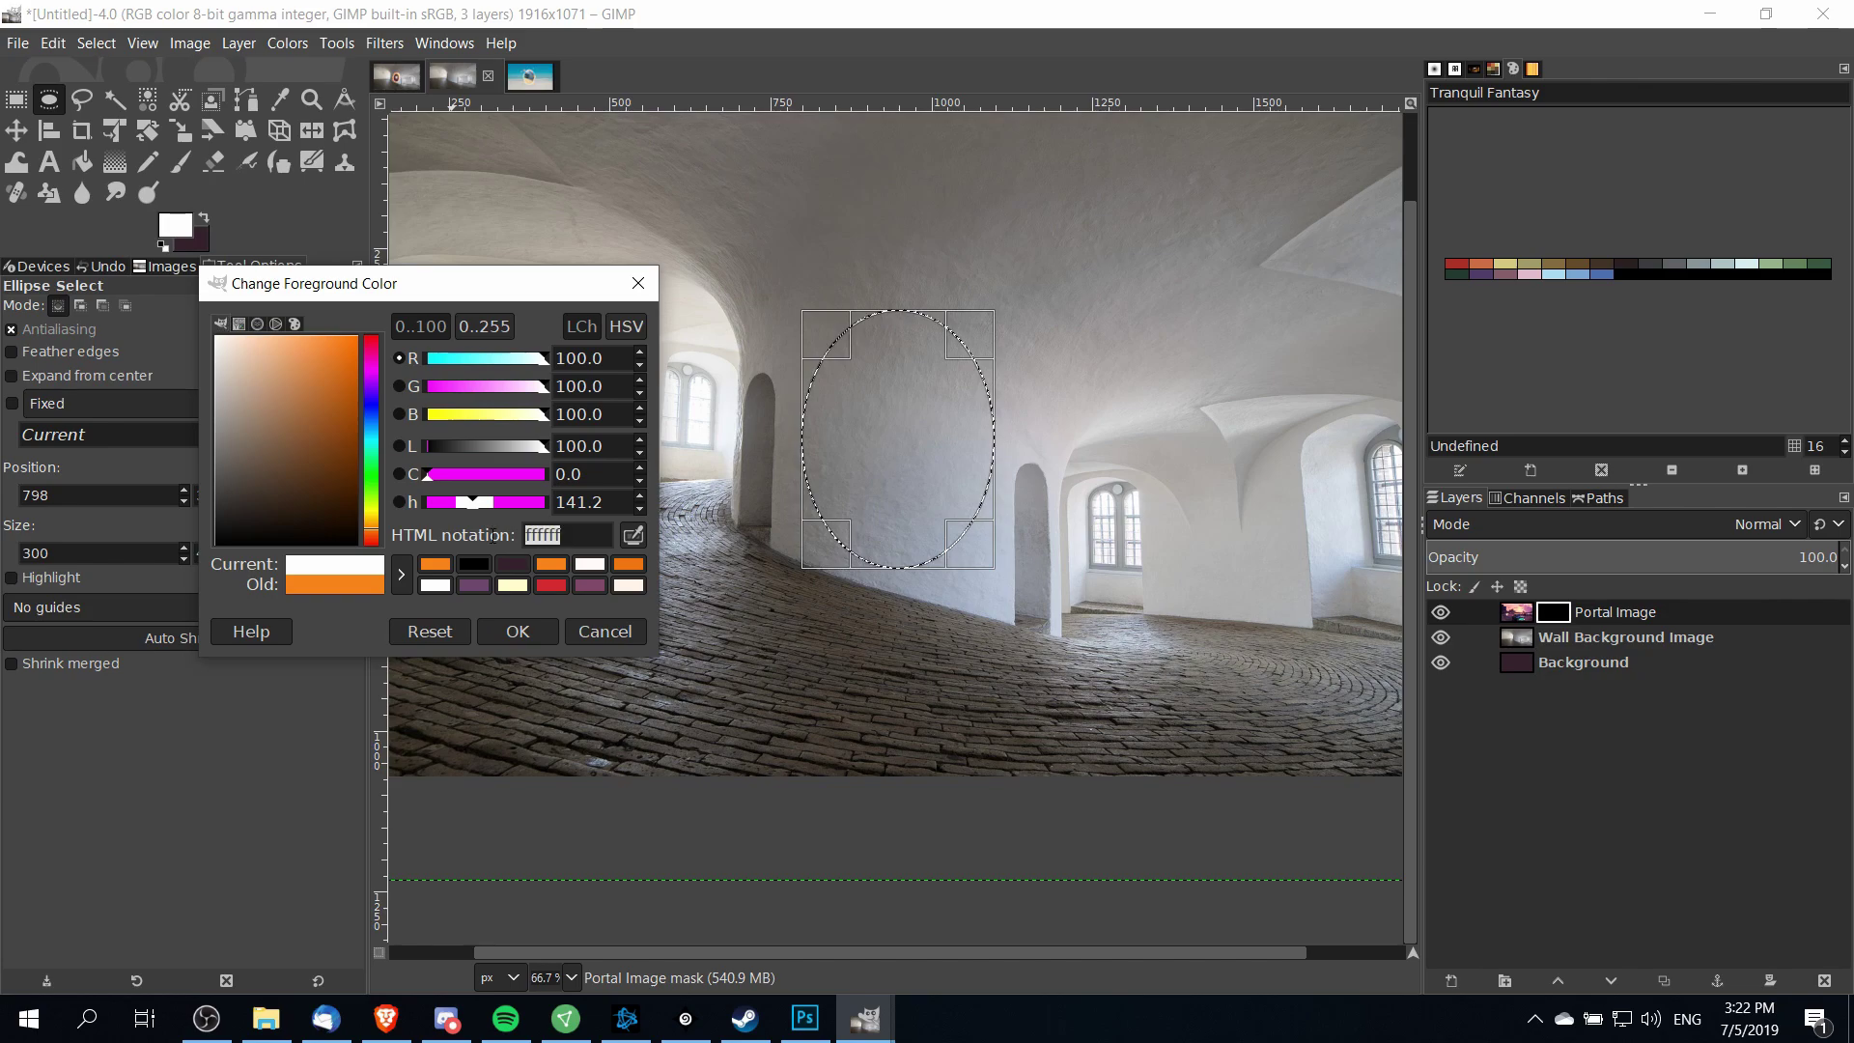
left_click(518, 631)
key("shift+b")
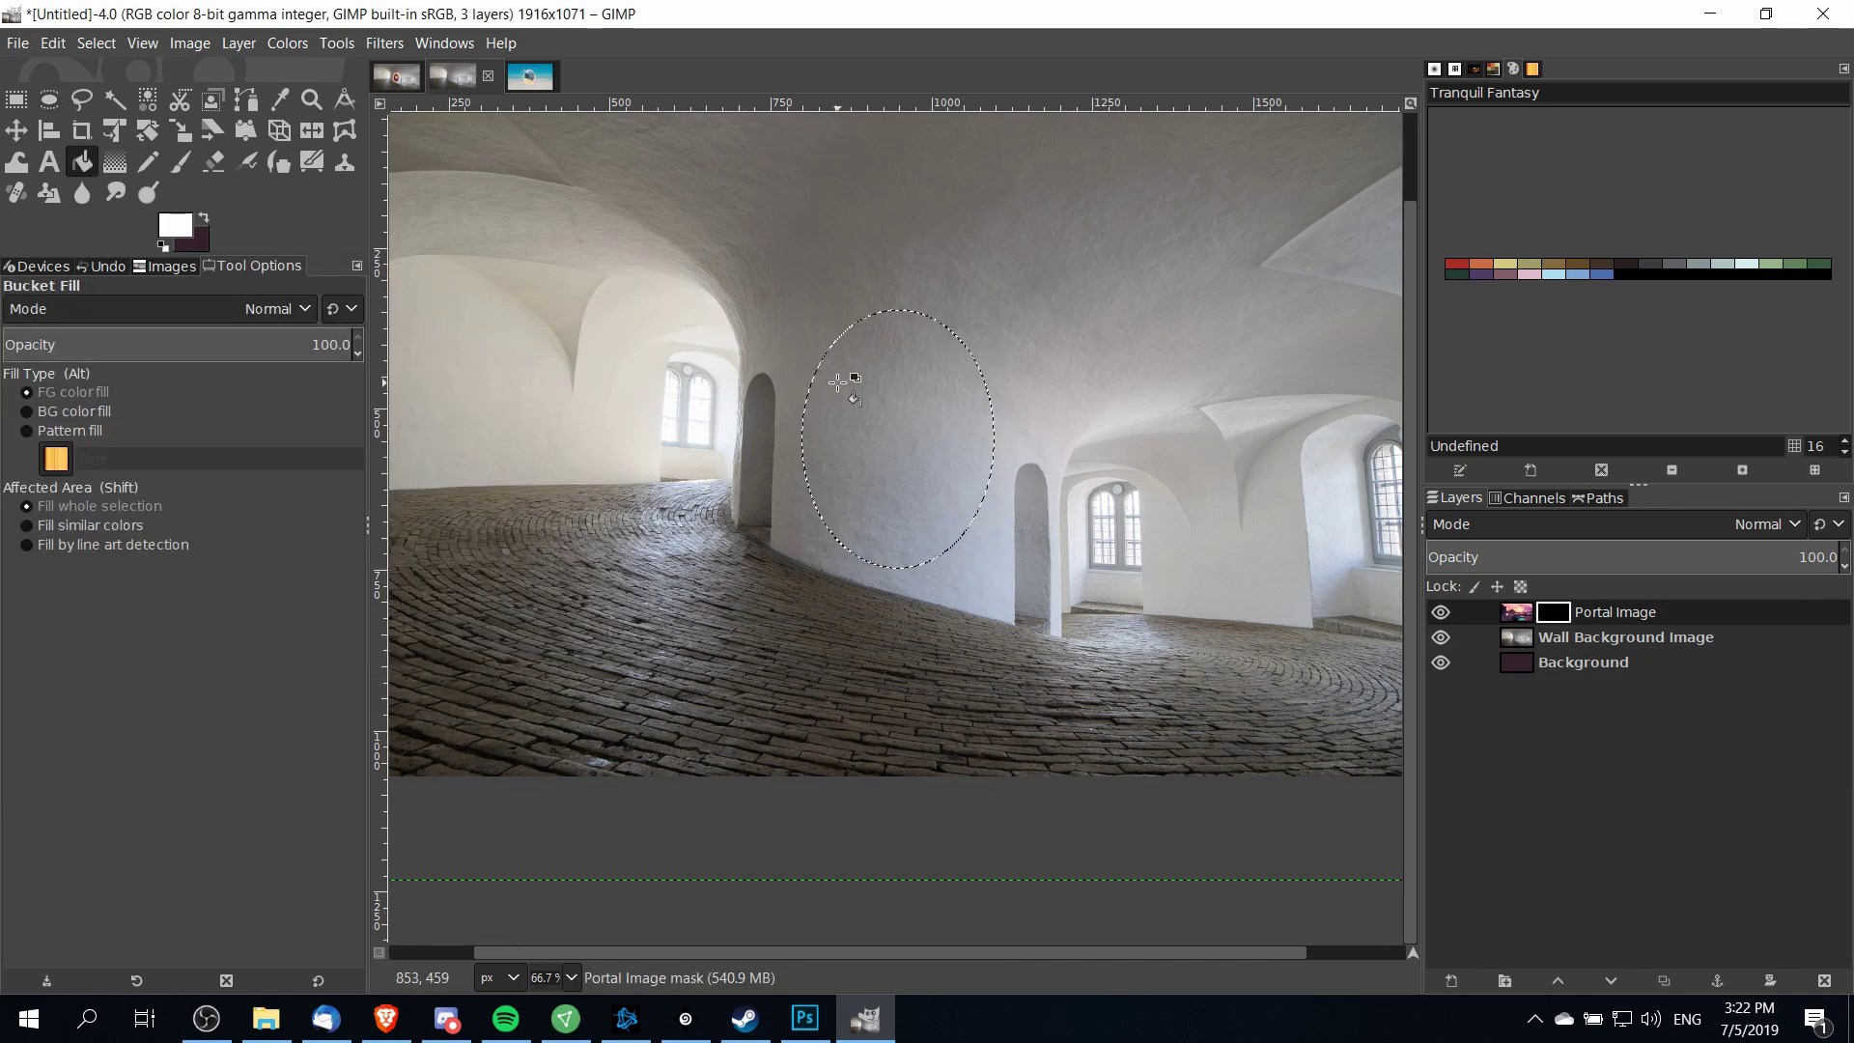
key("r")
key("ctrl+shift+a")
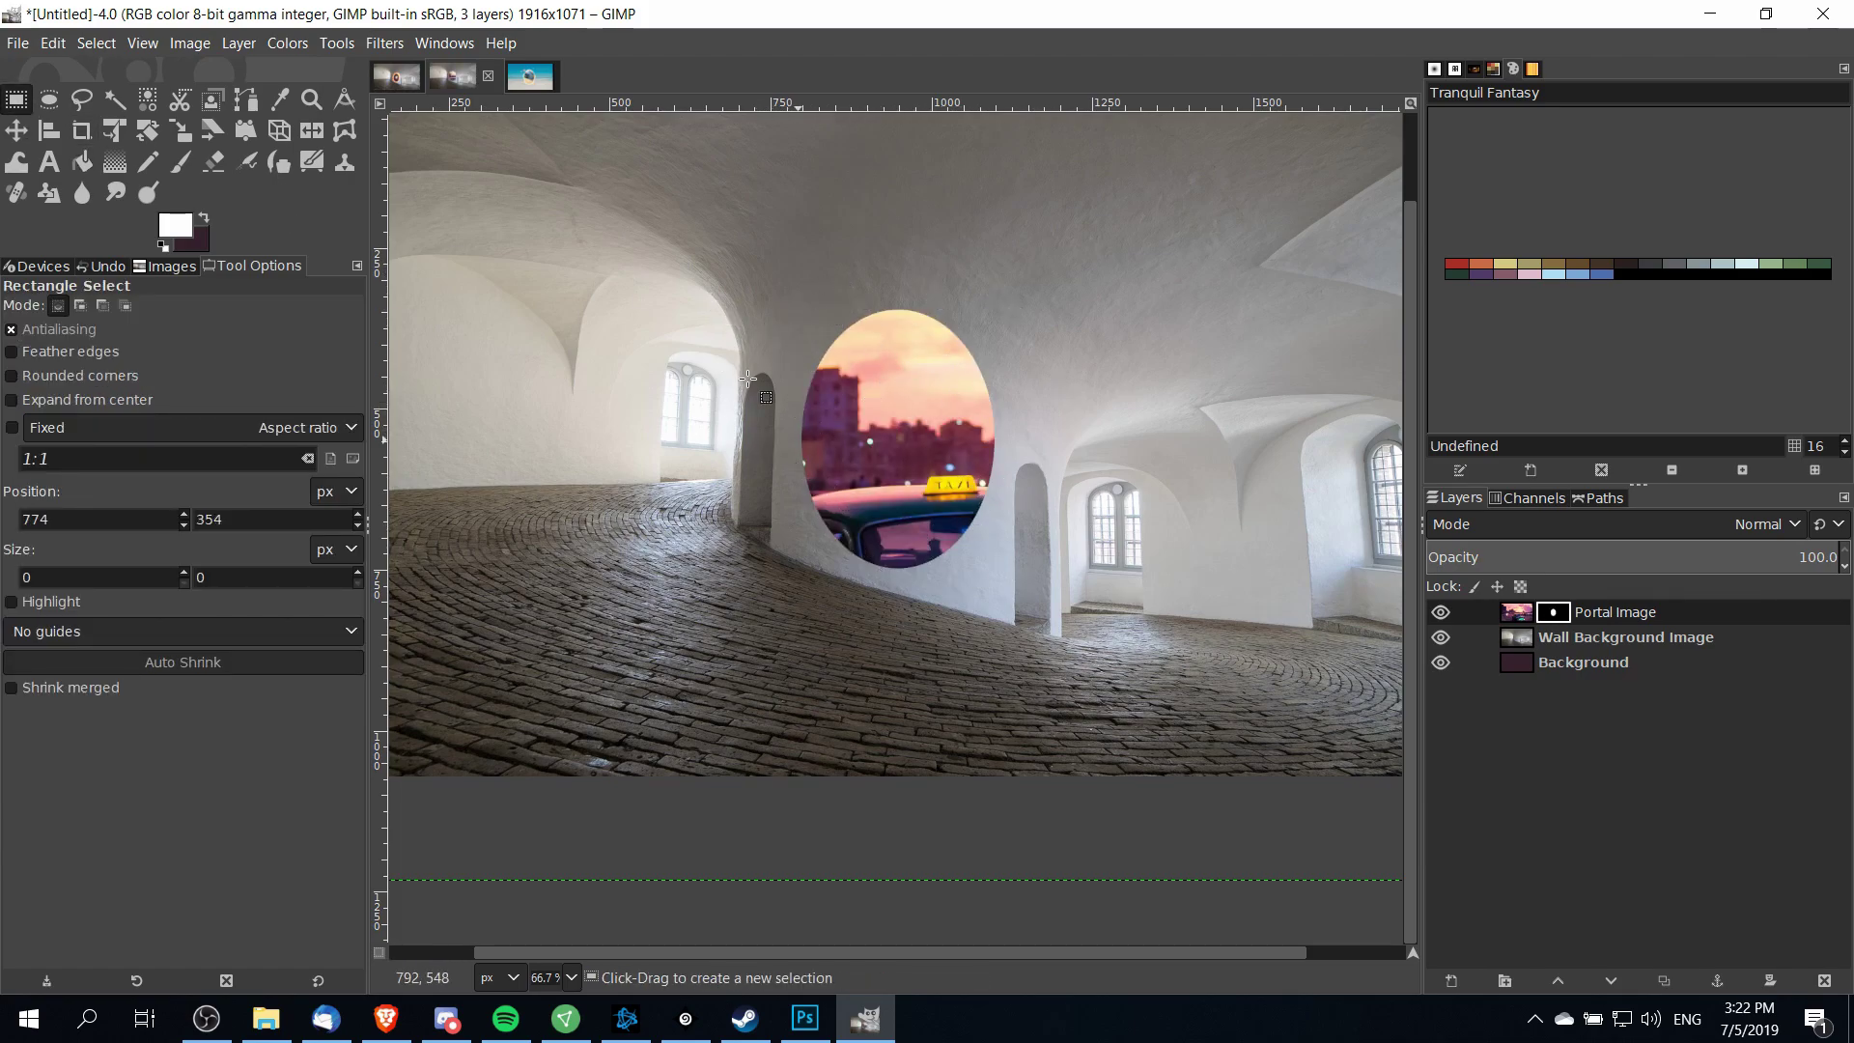
Set the foreground color to black and activate the Paintbrush, keeping the 2. Hardness 025 brush
key("ctrl")
scroll(978, 381, "up", 4)
scroll(1022, 394, "down", 1)
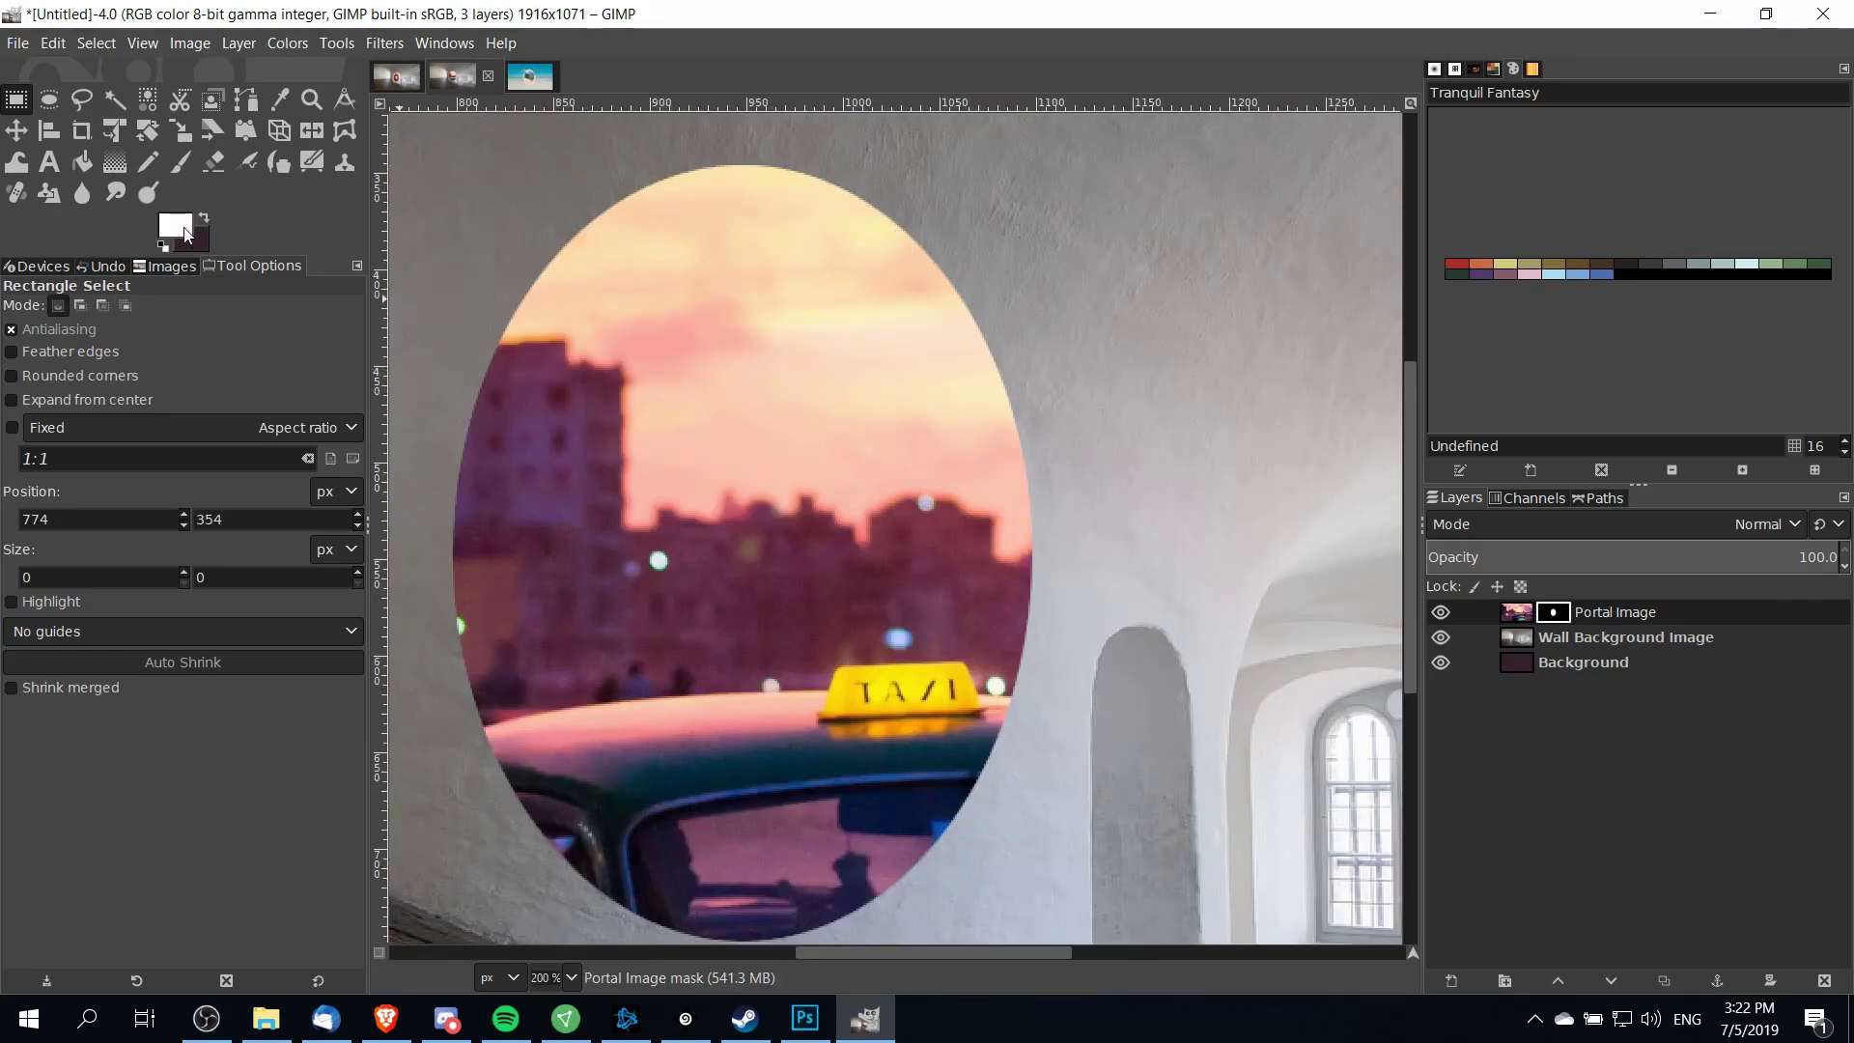
left_click(186, 234)
left_click_drag(349, 405, 123, 604)
left_click(498, 633)
left_click(184, 163)
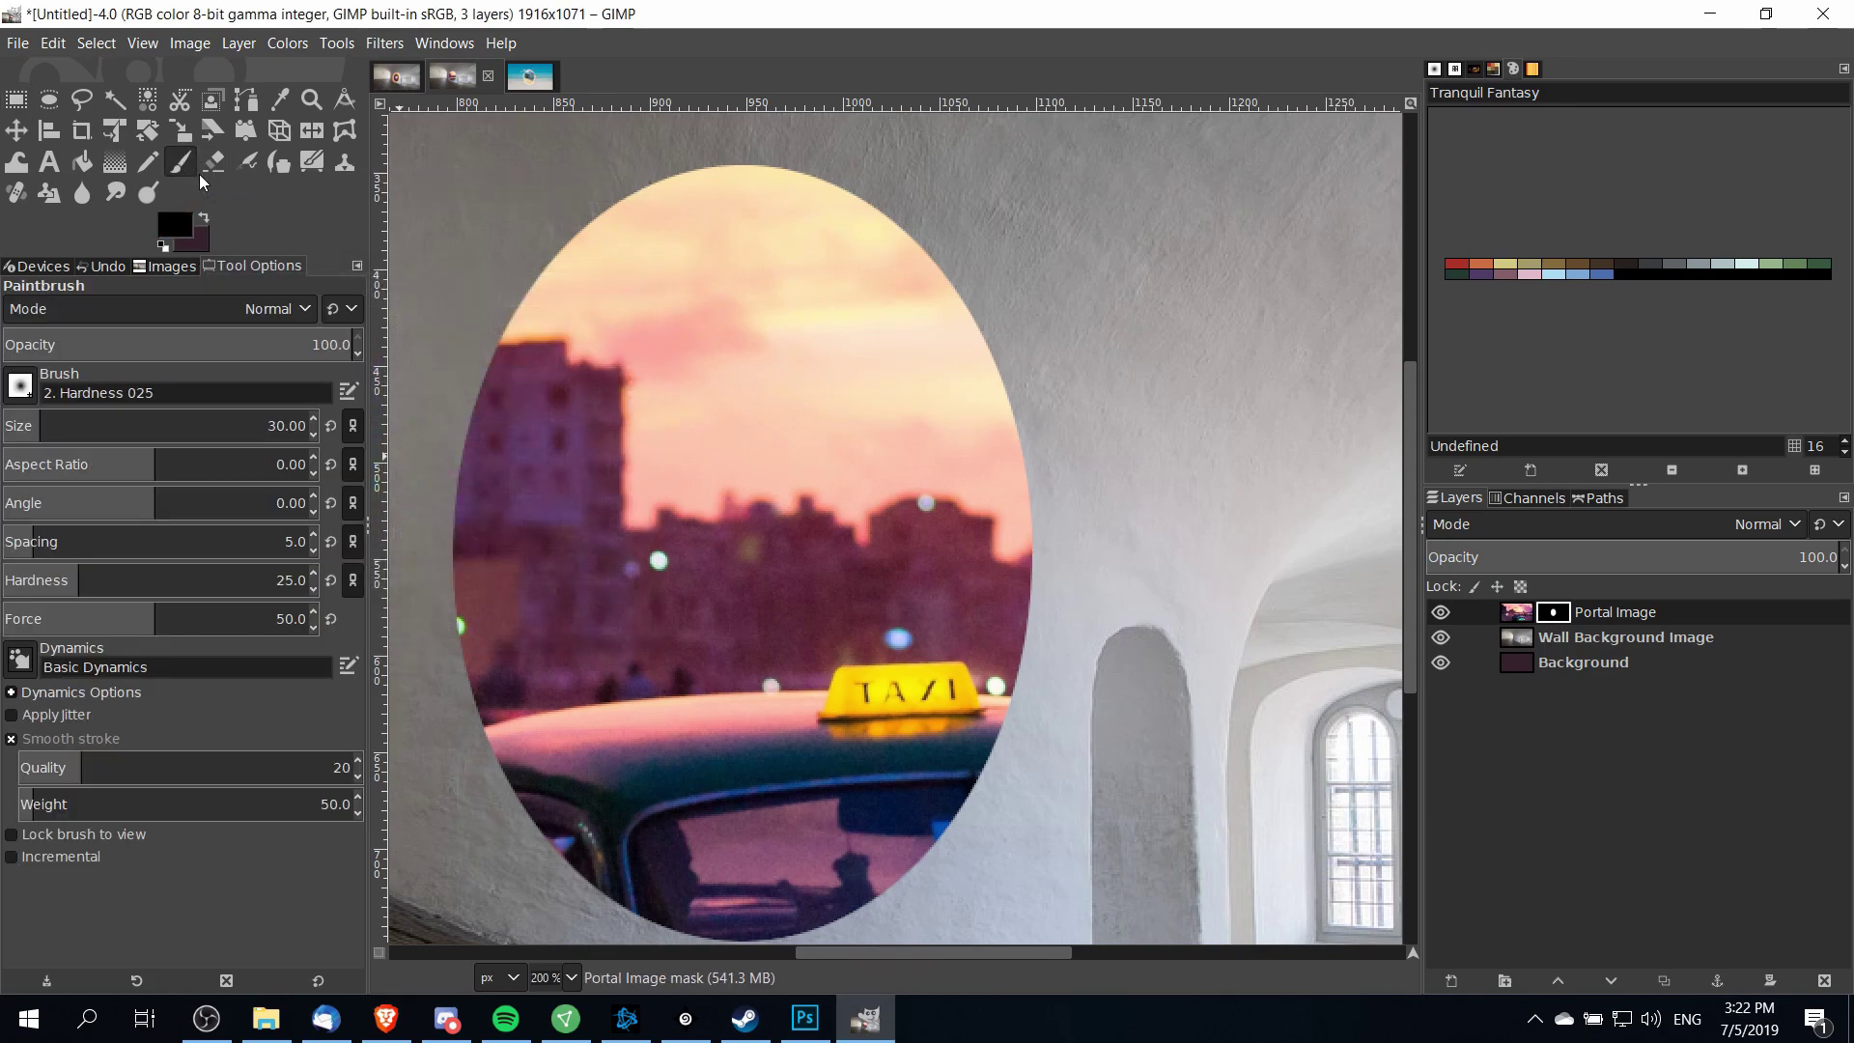
left_click(20, 387)
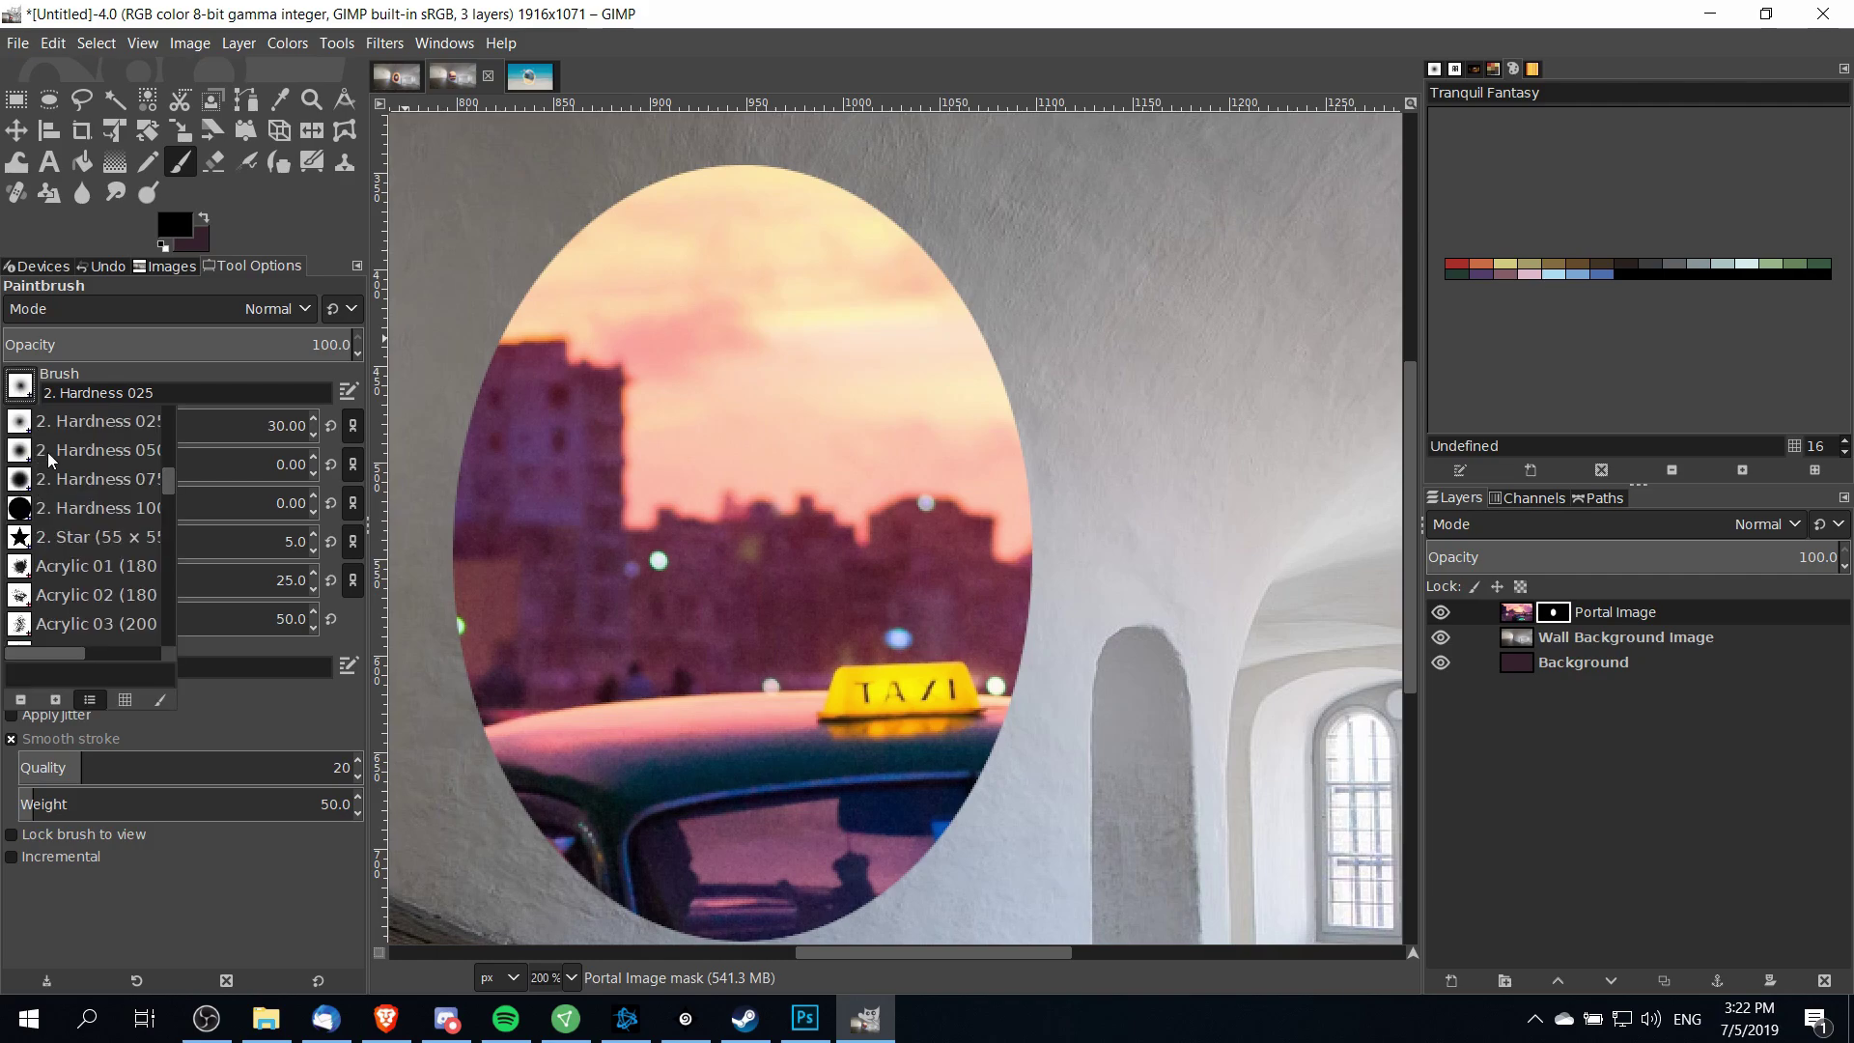
left_click(21, 386)
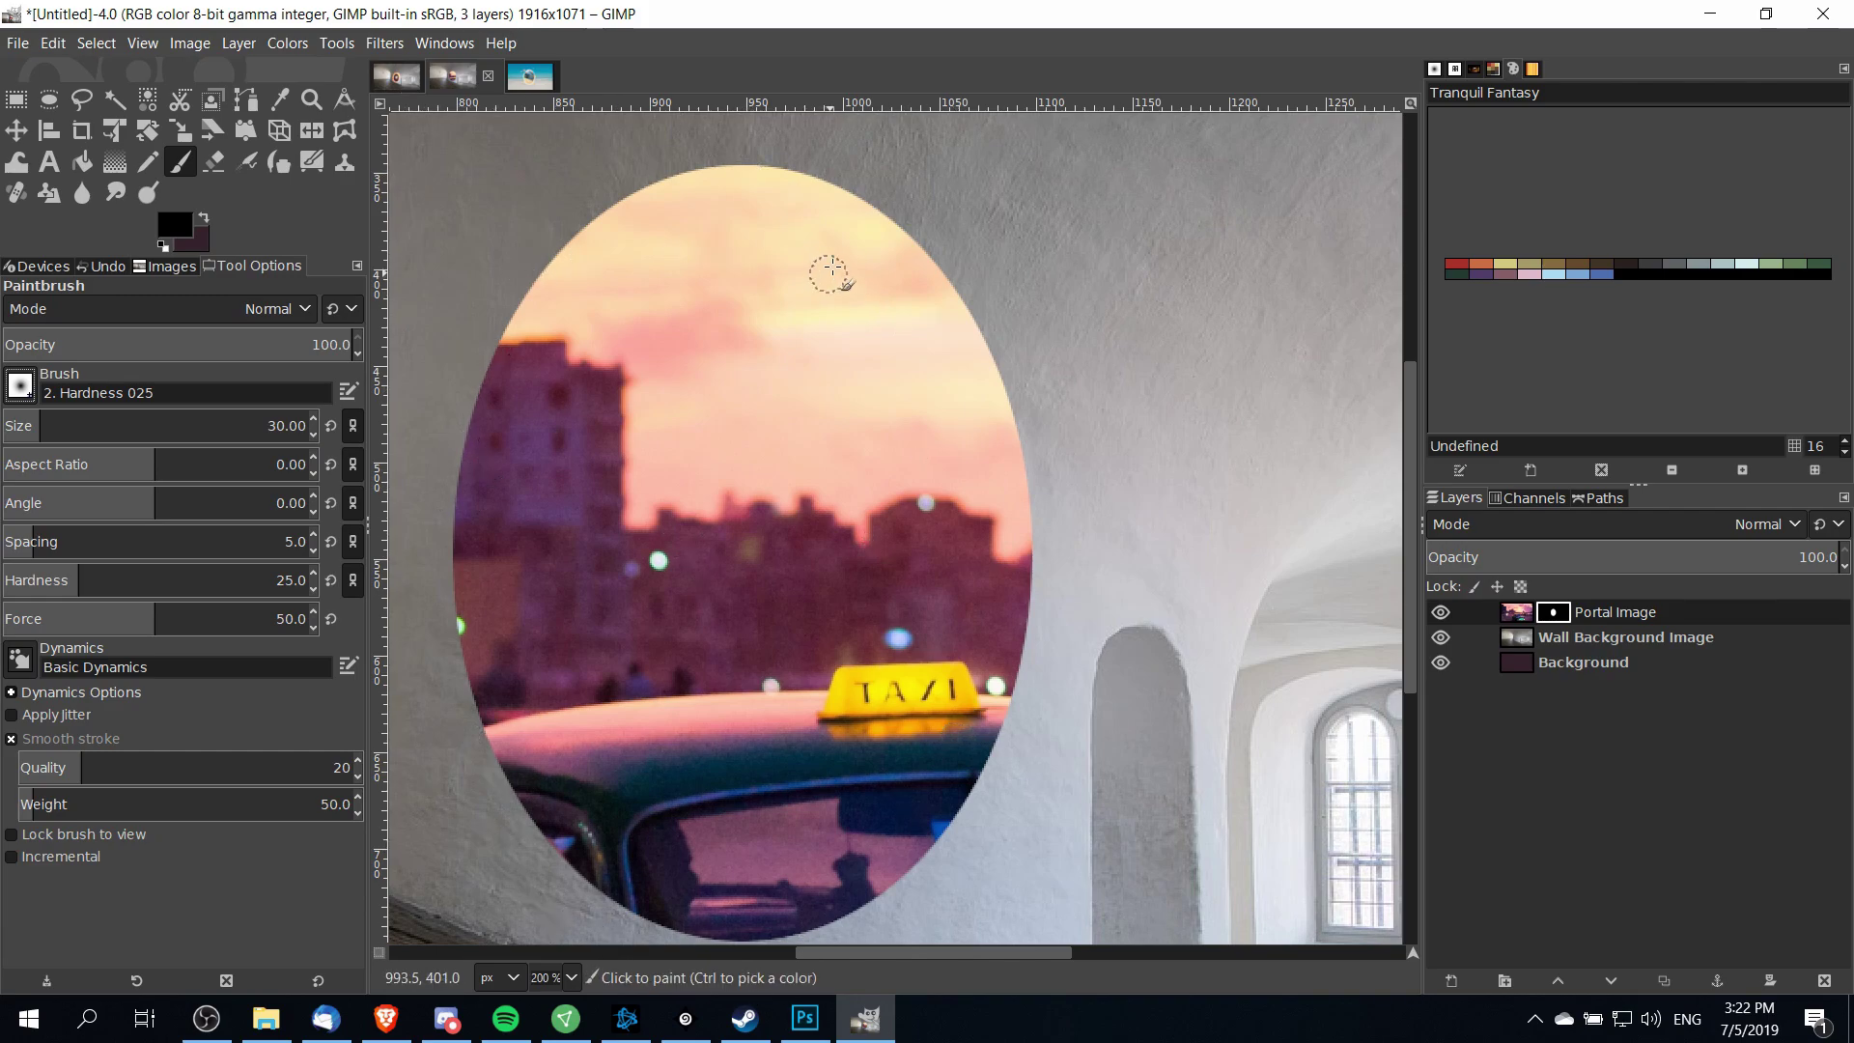
Convert the Portal Image layer mask into a selection
scroll(1061, 396, "down", 1)
scroll(1061, 397, "down", 1)
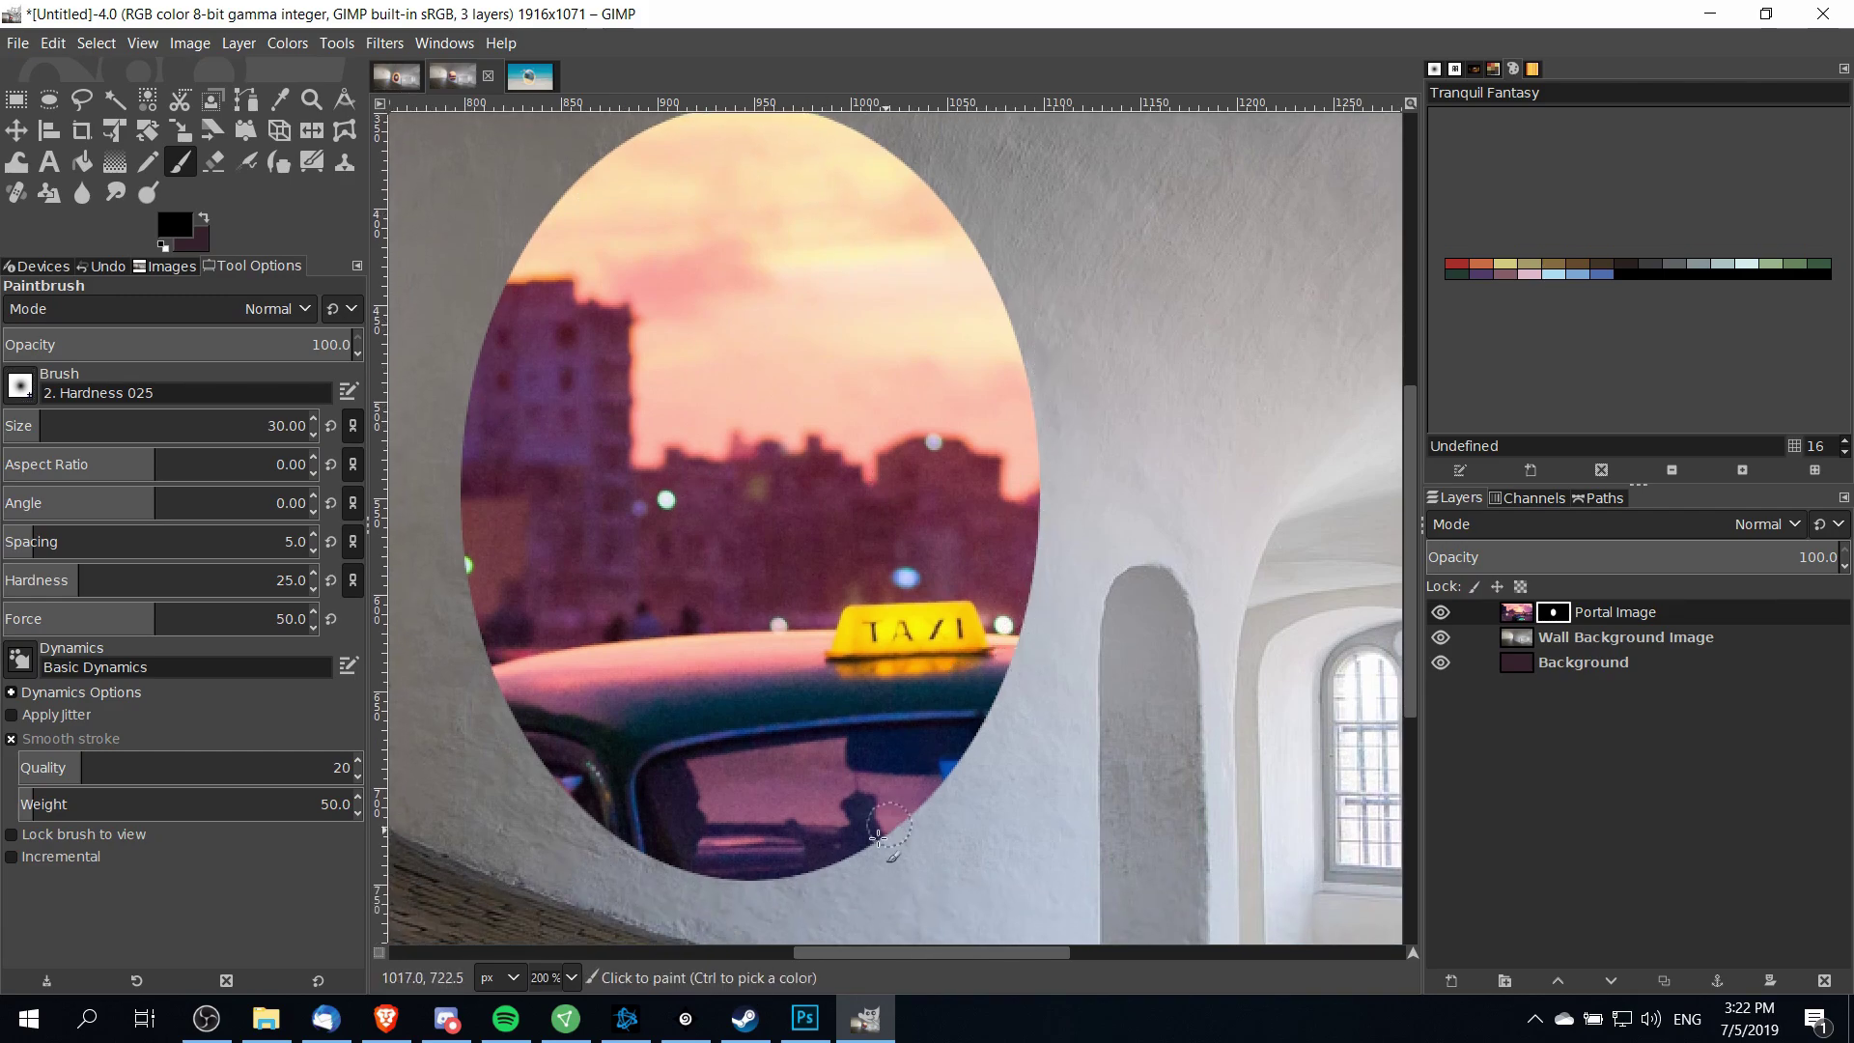
right_click(1557, 615)
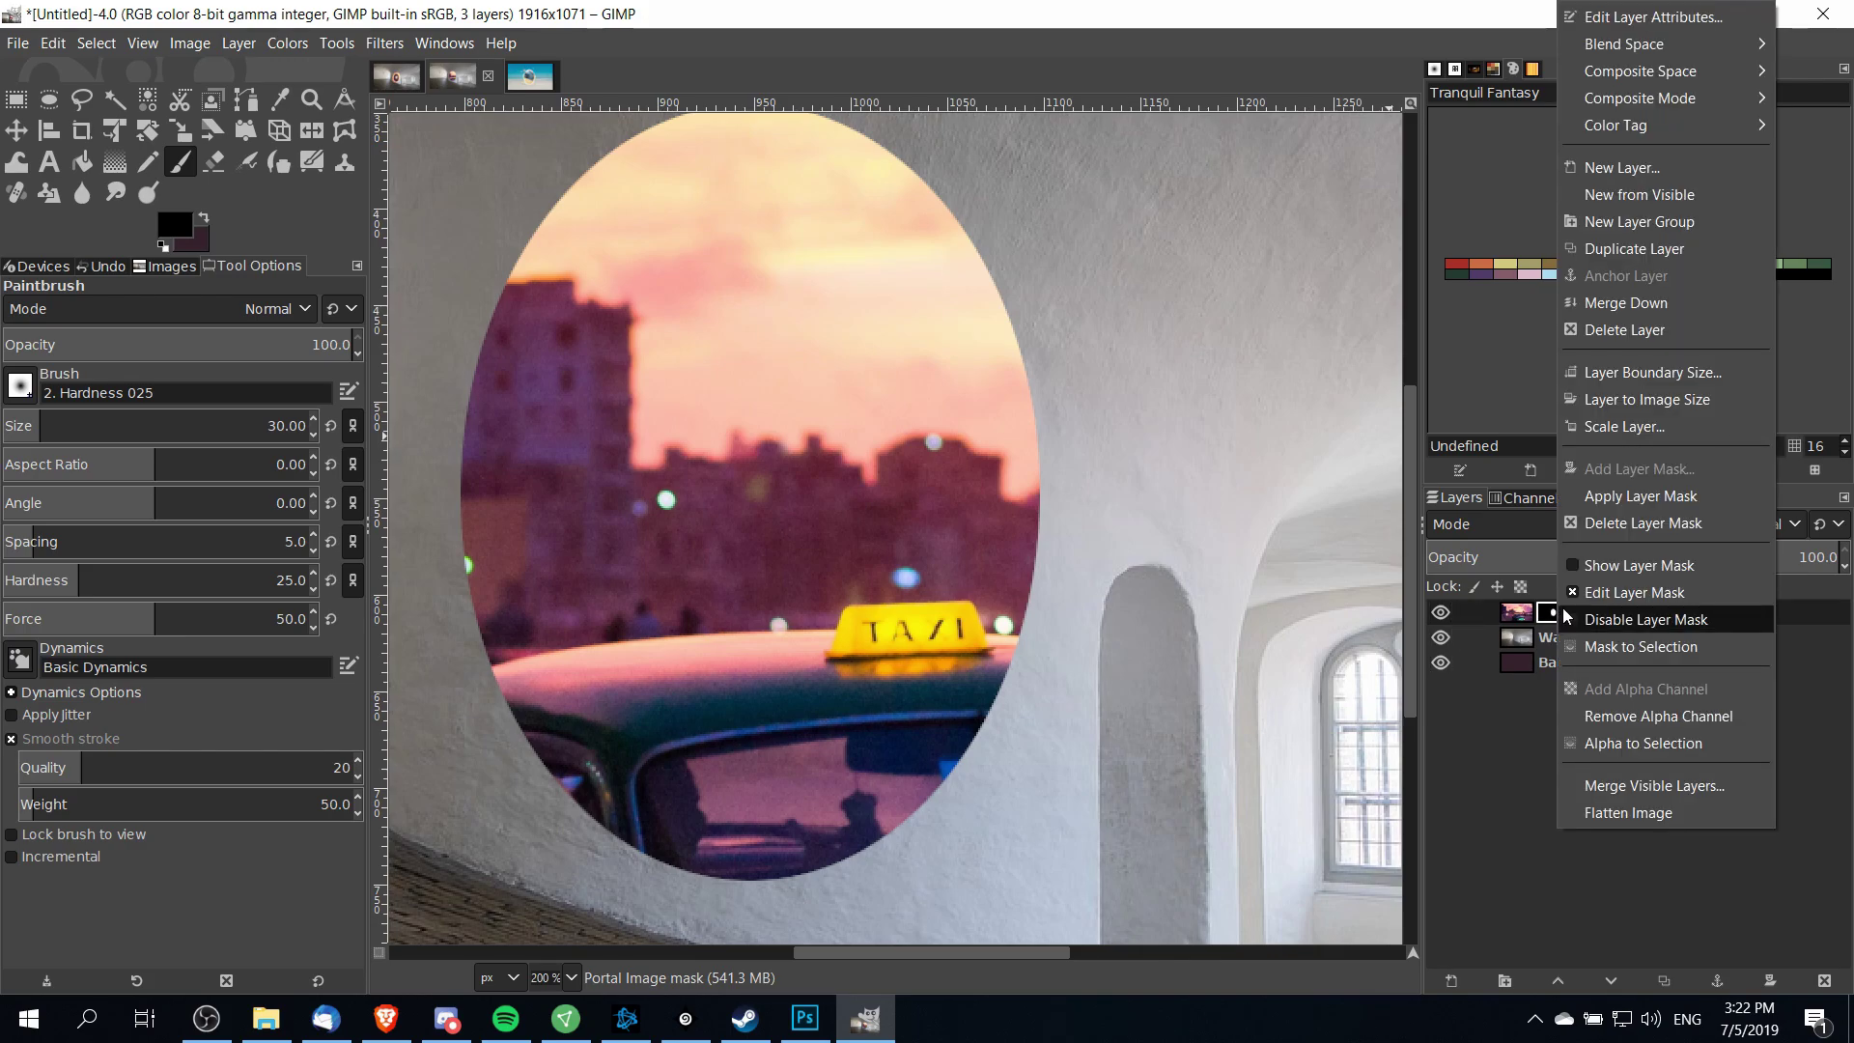
left_click(1612, 644)
scroll(1149, 422, "down", 1)
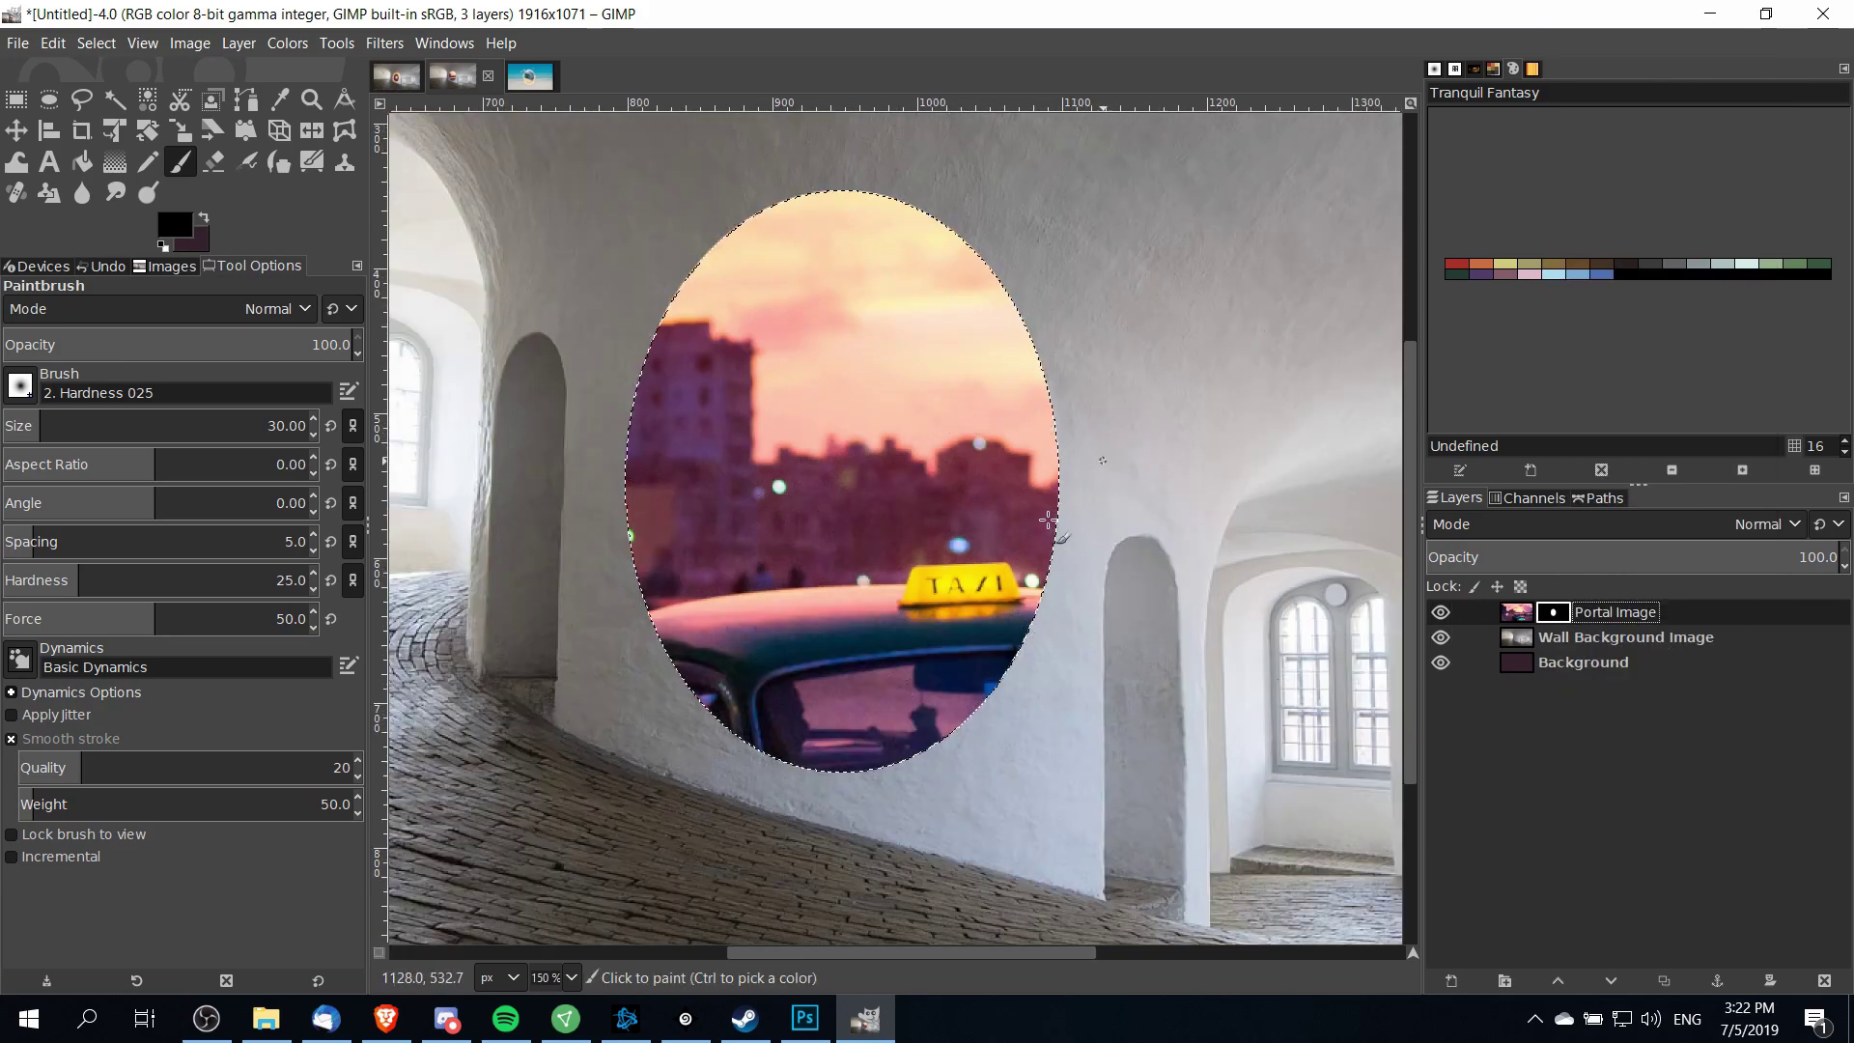
Stroke the oval selection on the mask with the Paintbrush paint tool to soften the portal's edge
right_click(836, 316)
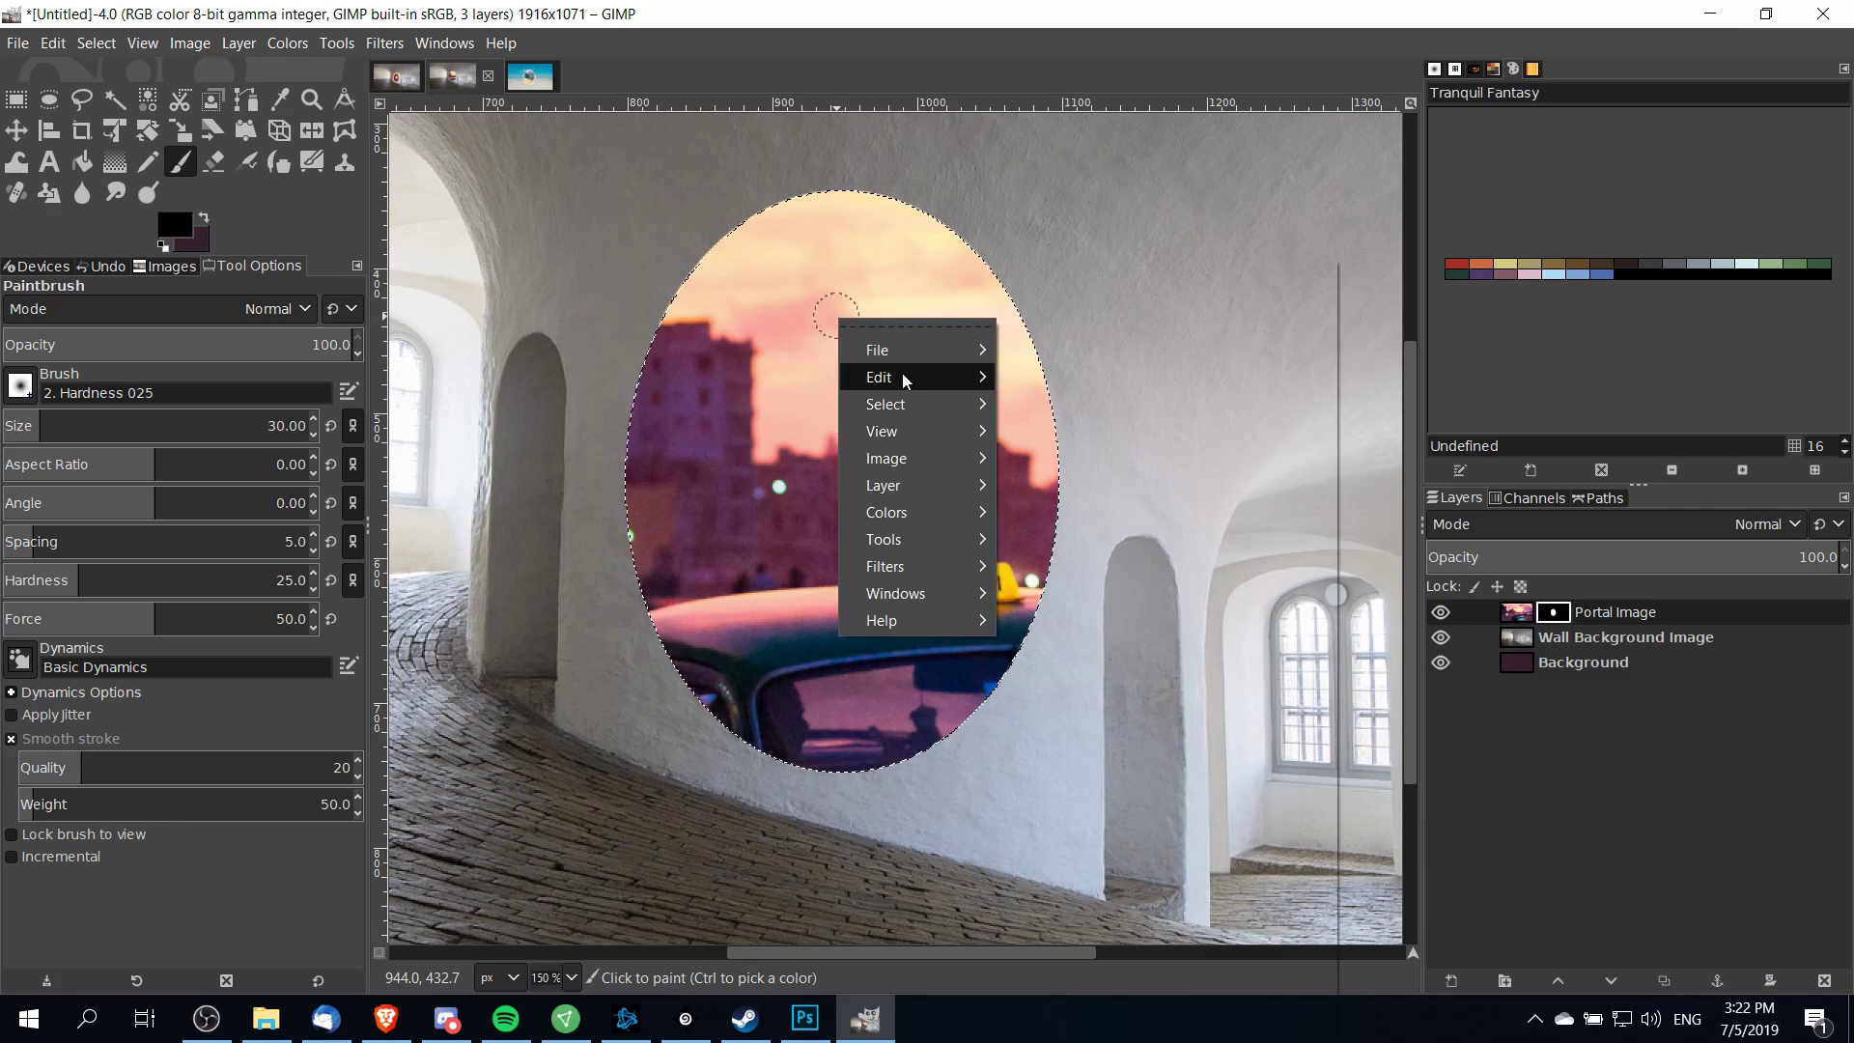
mouse_move(927, 377)
left_click(1099, 816)
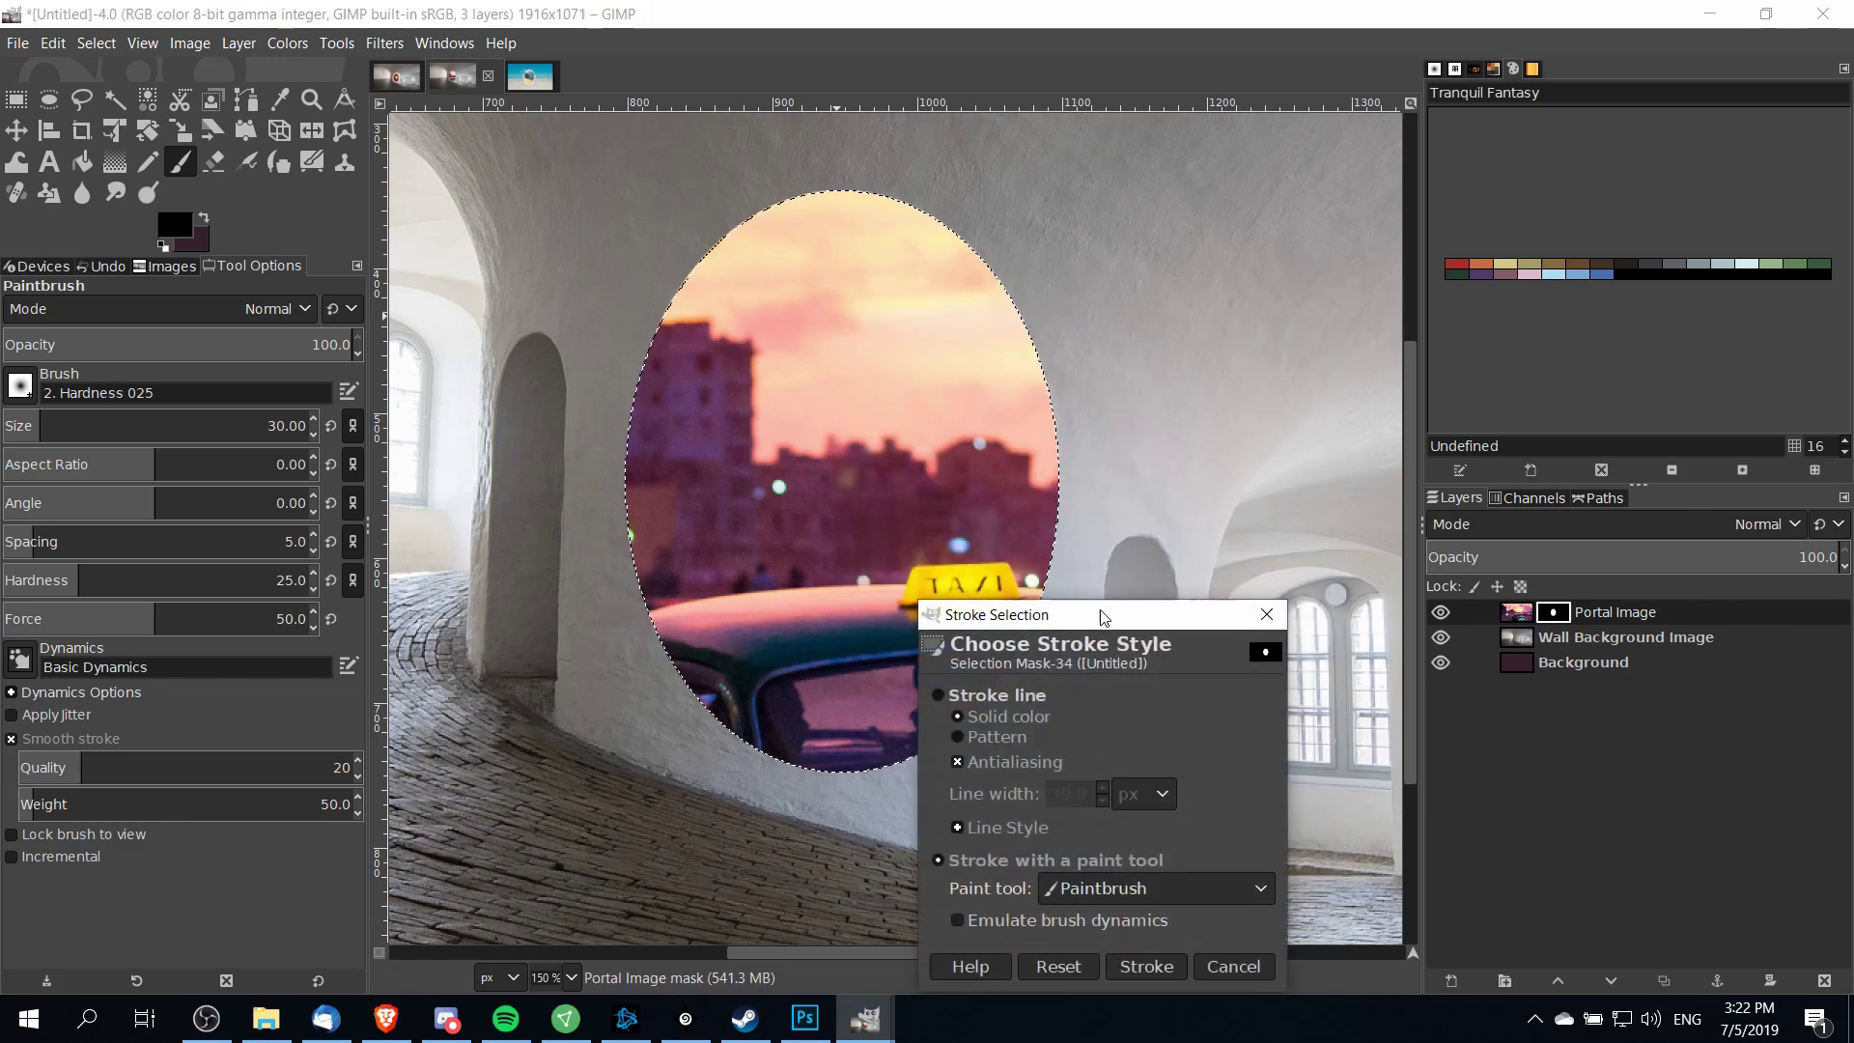
left_click_drag(1097, 621, 1295, 391)
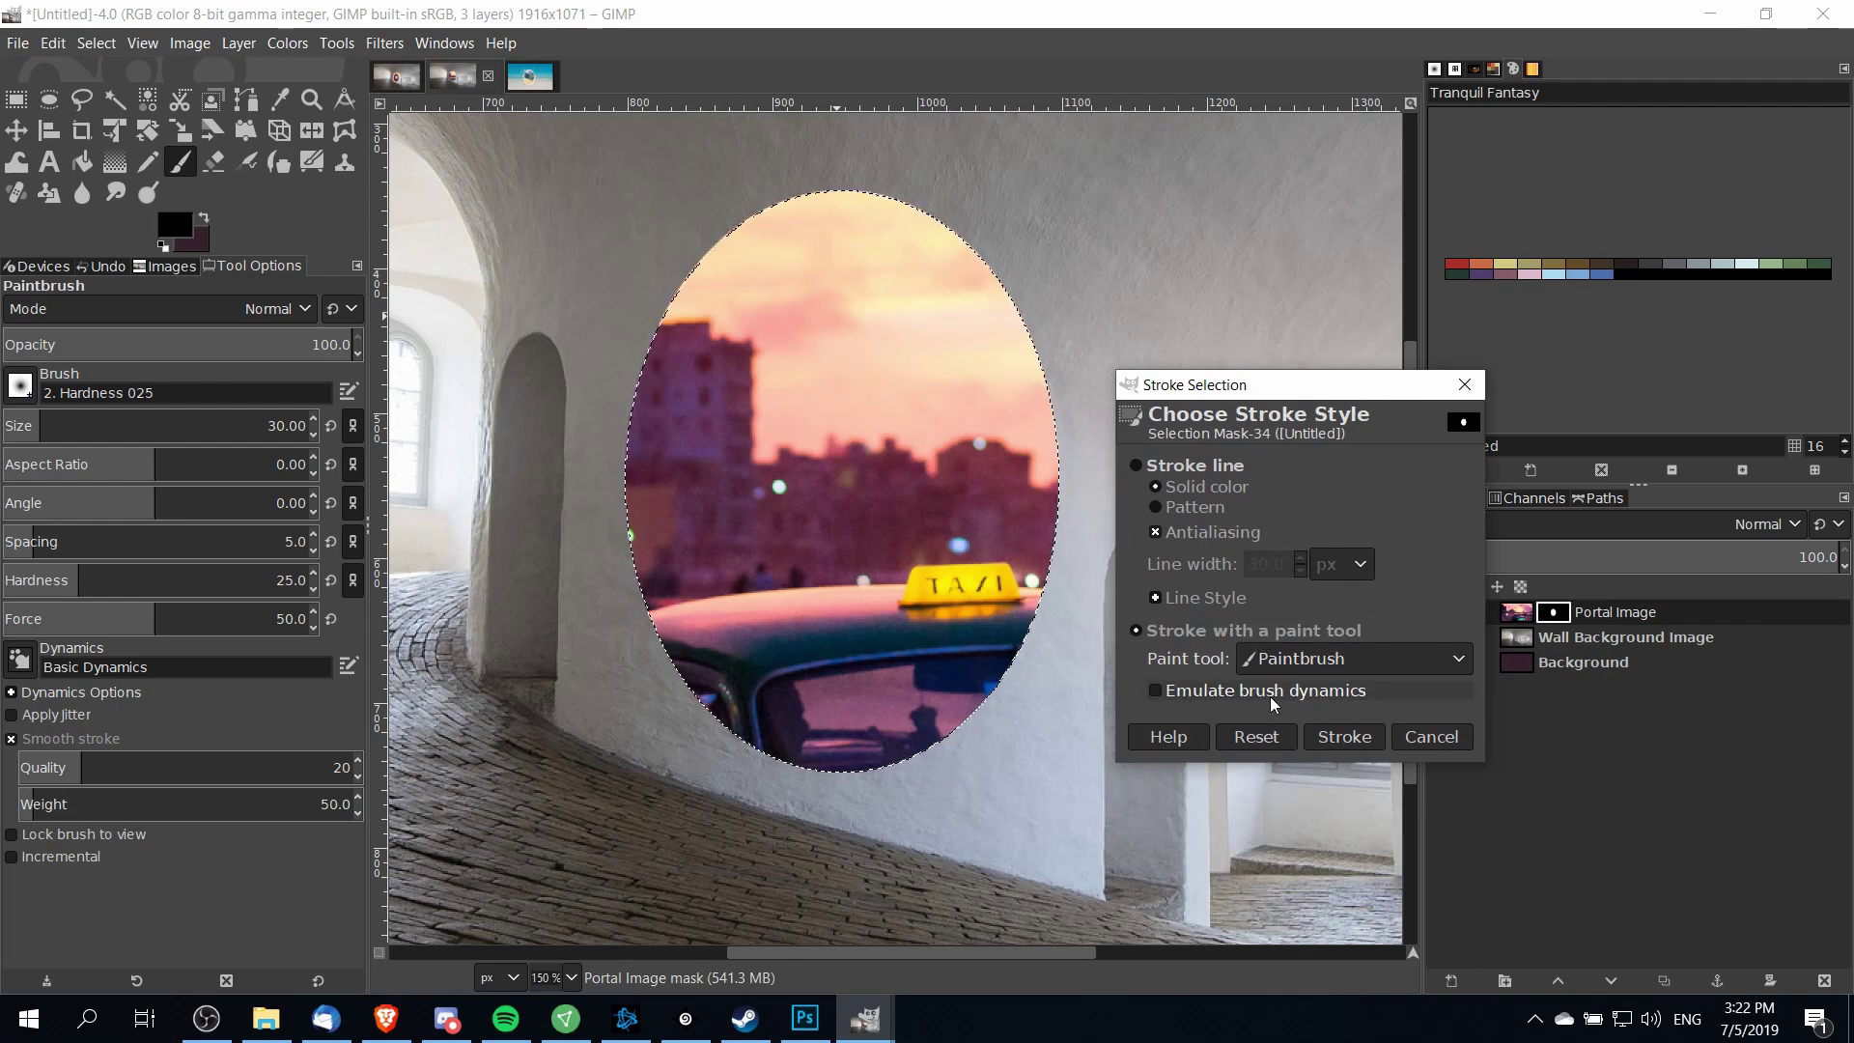
left_click(1357, 738)
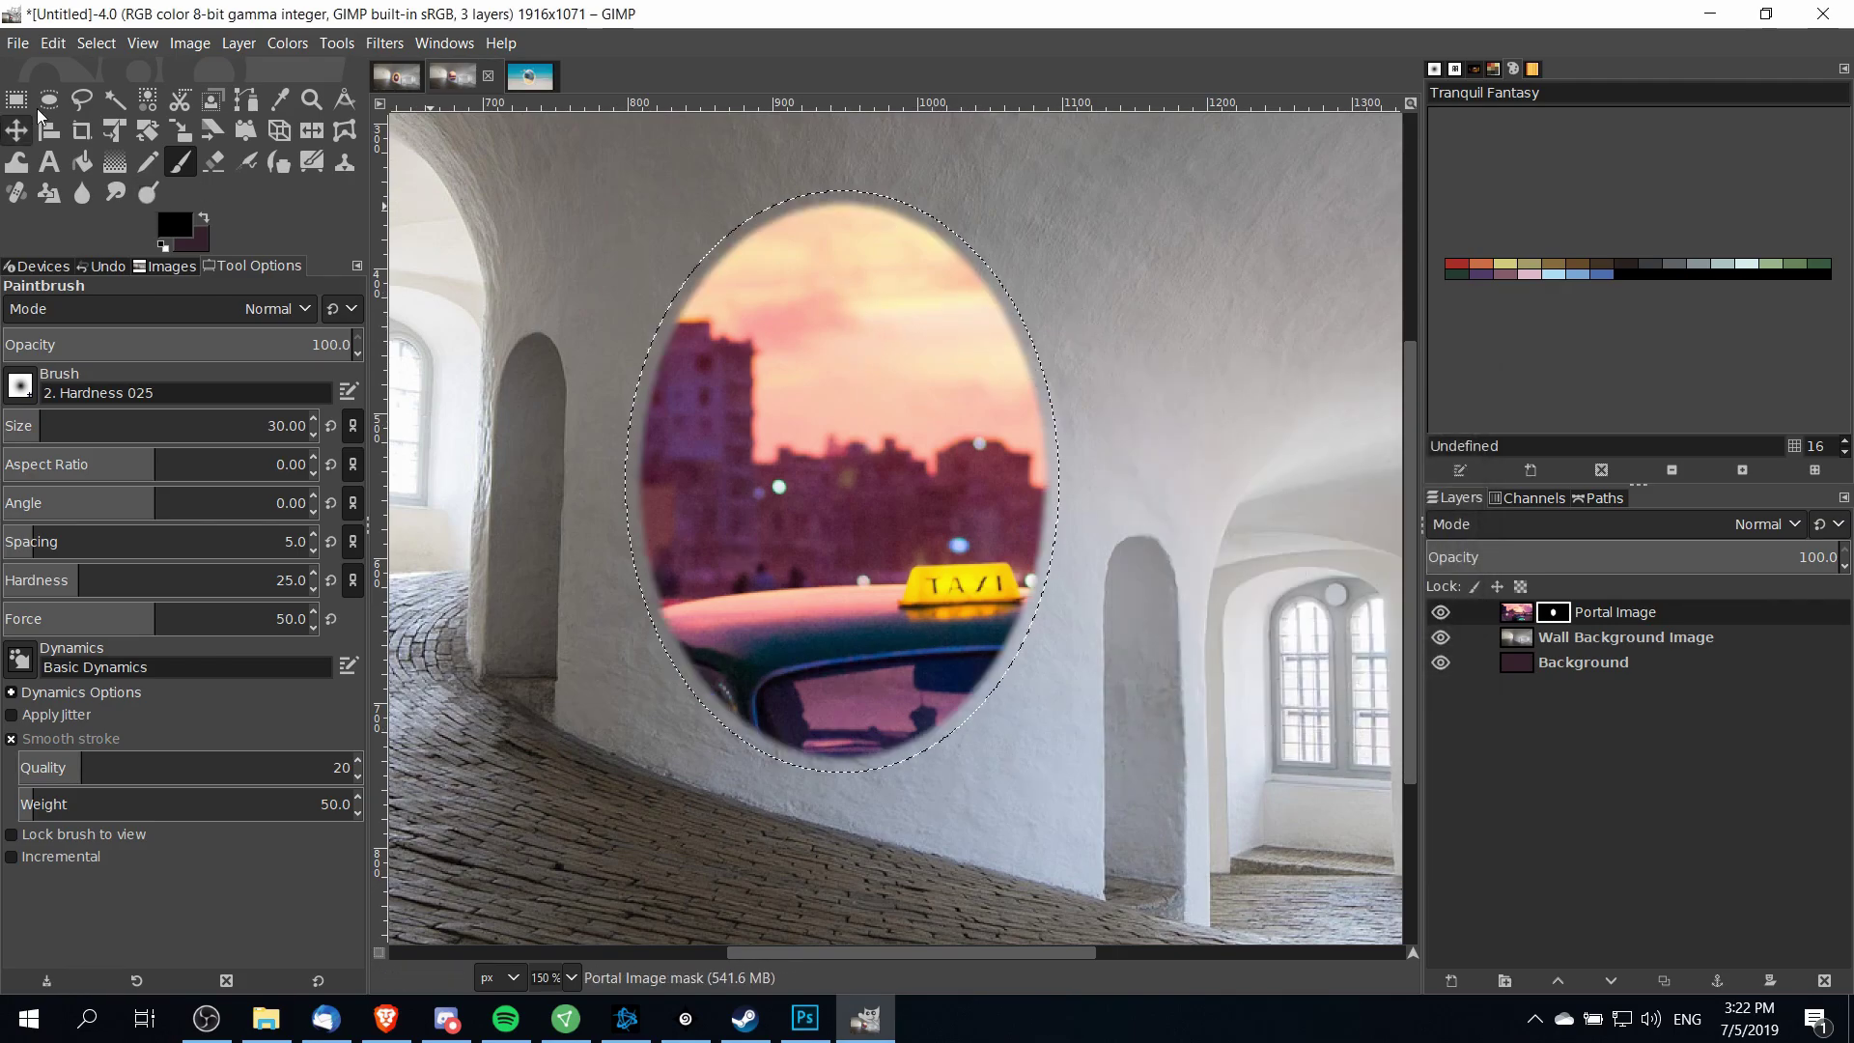
Inspect the softened portal edge, and create a layer group named "PortalGroup" above the Portal Image layer
scroll(980, 310, "up", 3)
scroll(1164, 580, "down", 10)
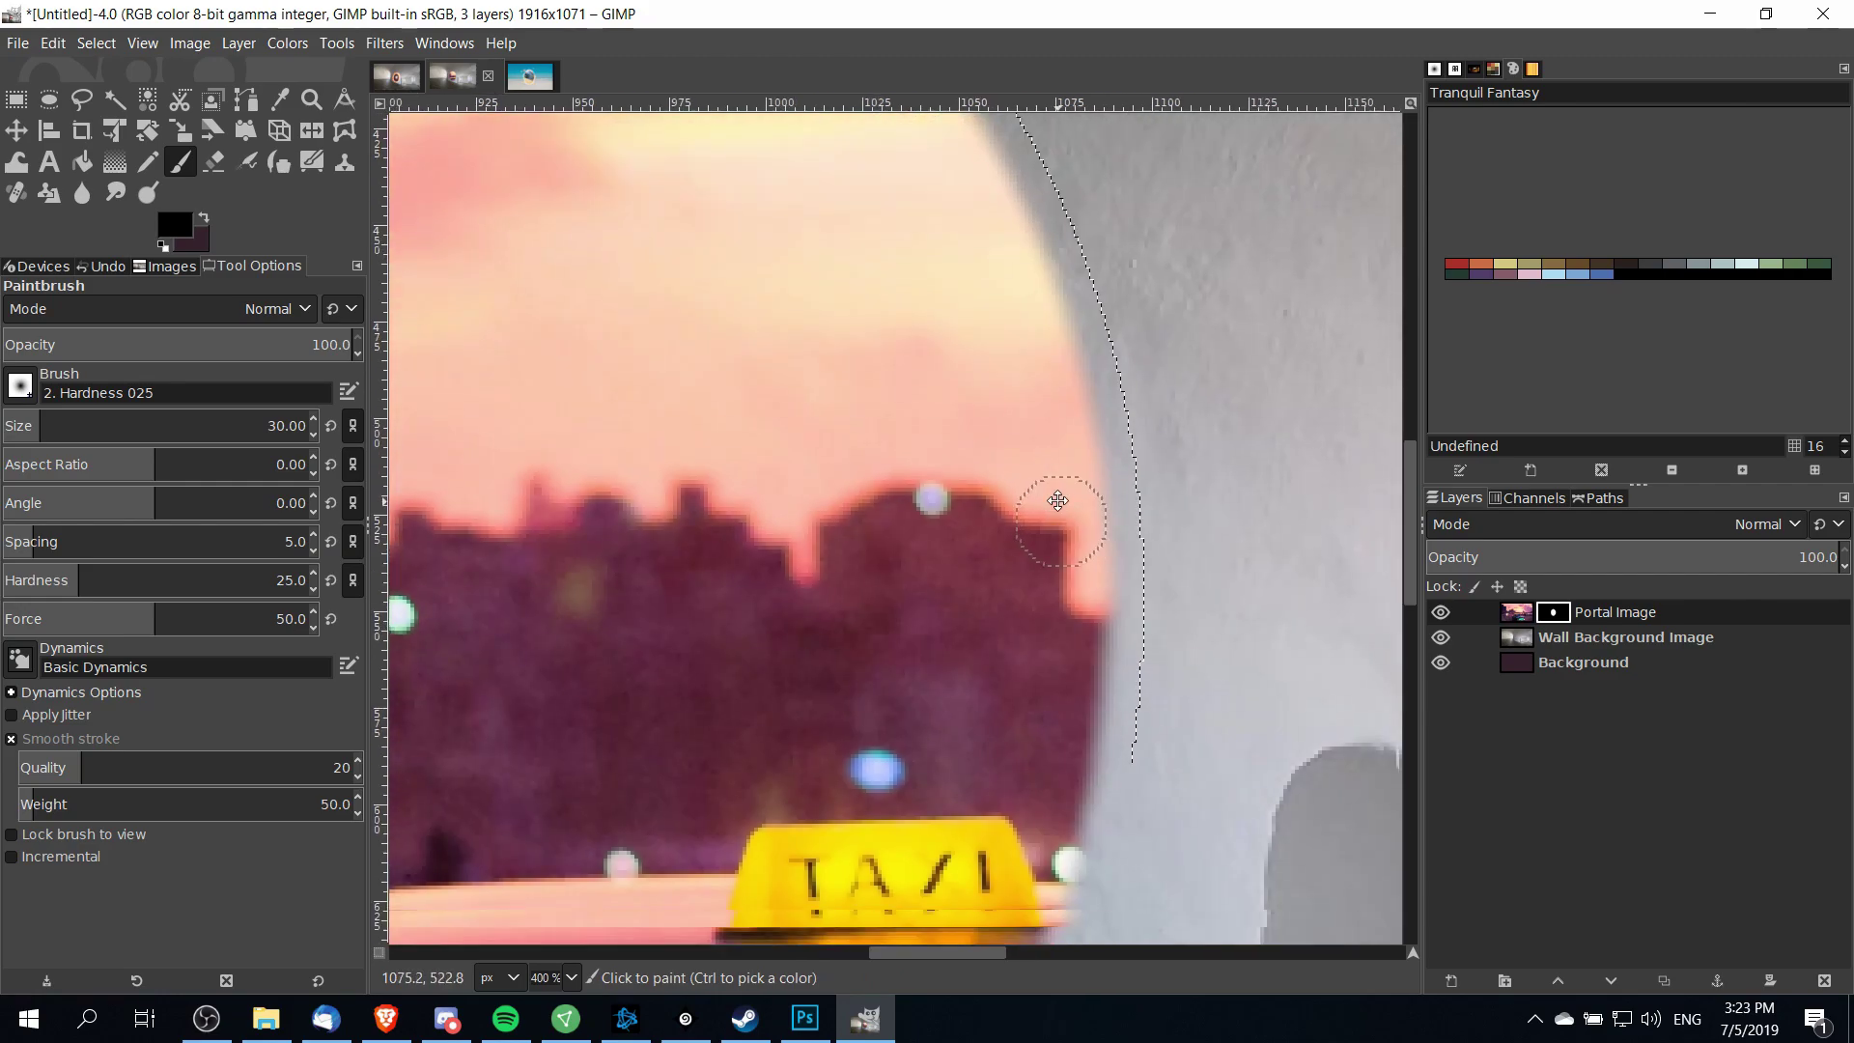
scroll(759, 713, "left", 5)
key("r")
key("2")
left_click(885, 174)
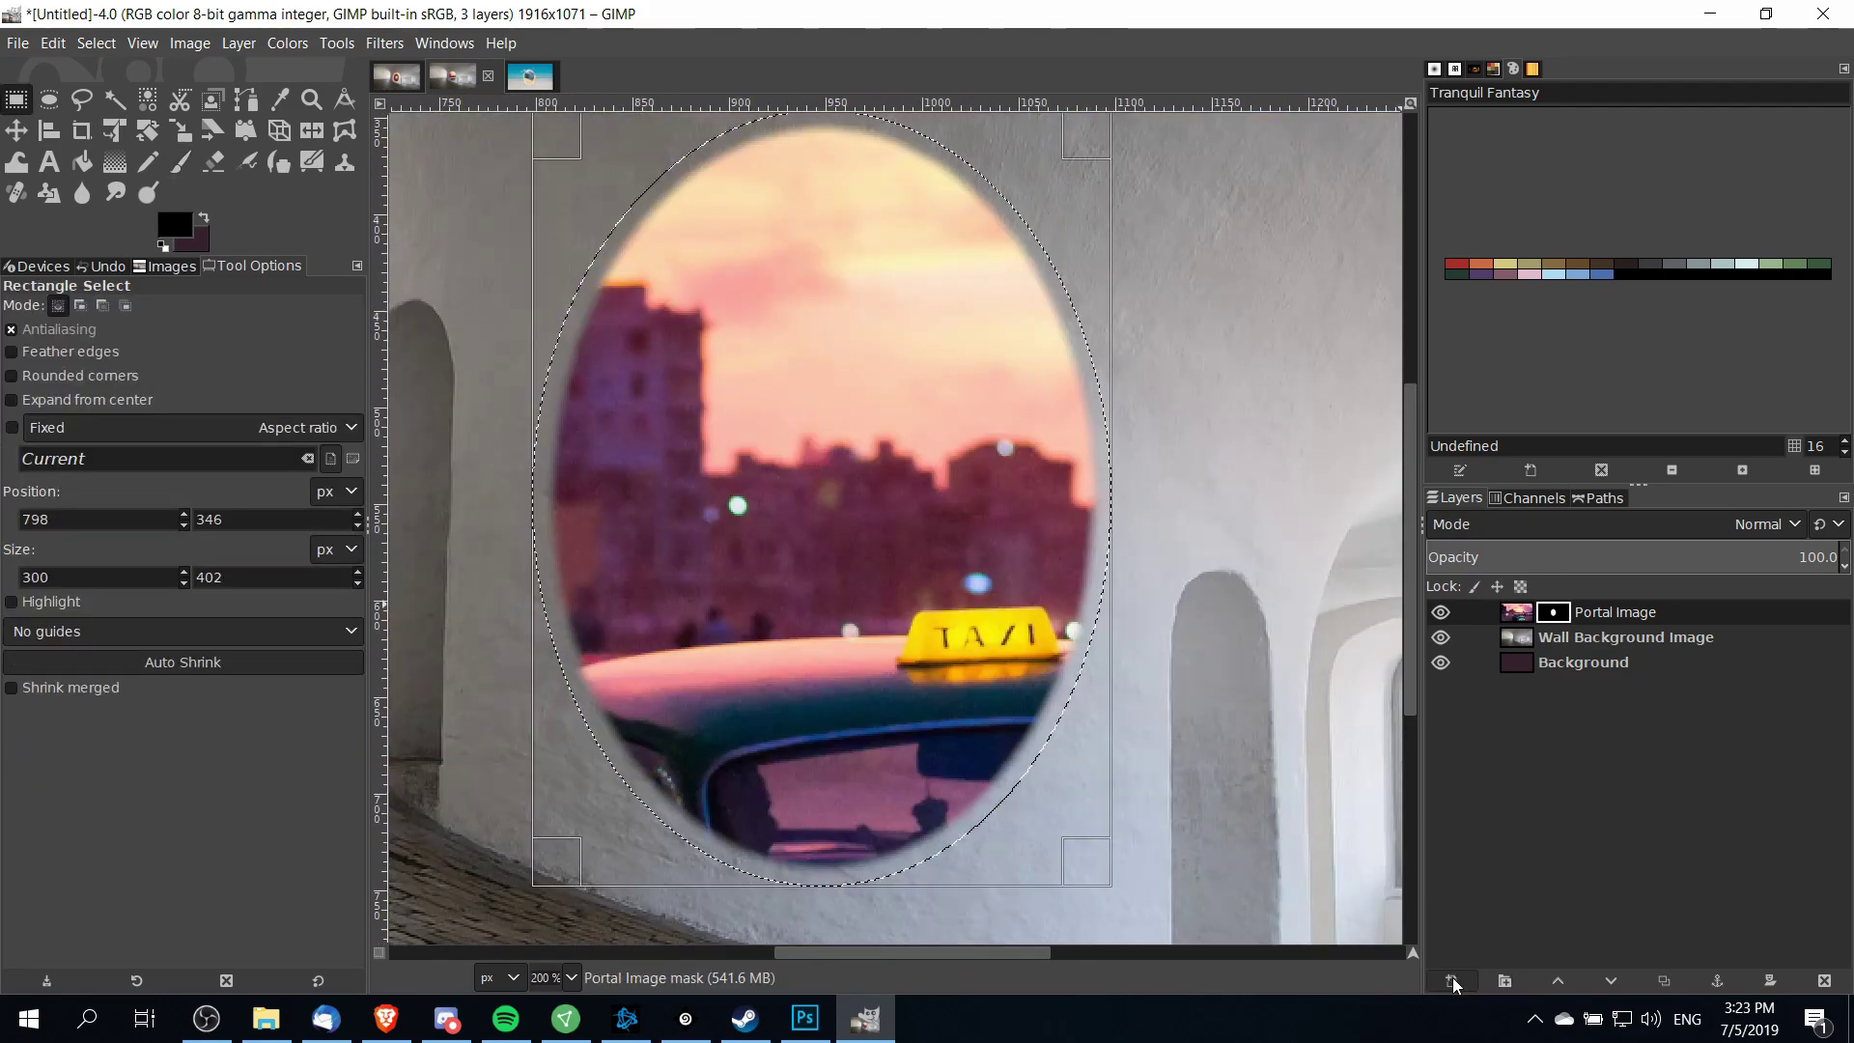
left_click(1503, 983)
double_click(1594, 614)
type("PortalGroup")
key("Return")
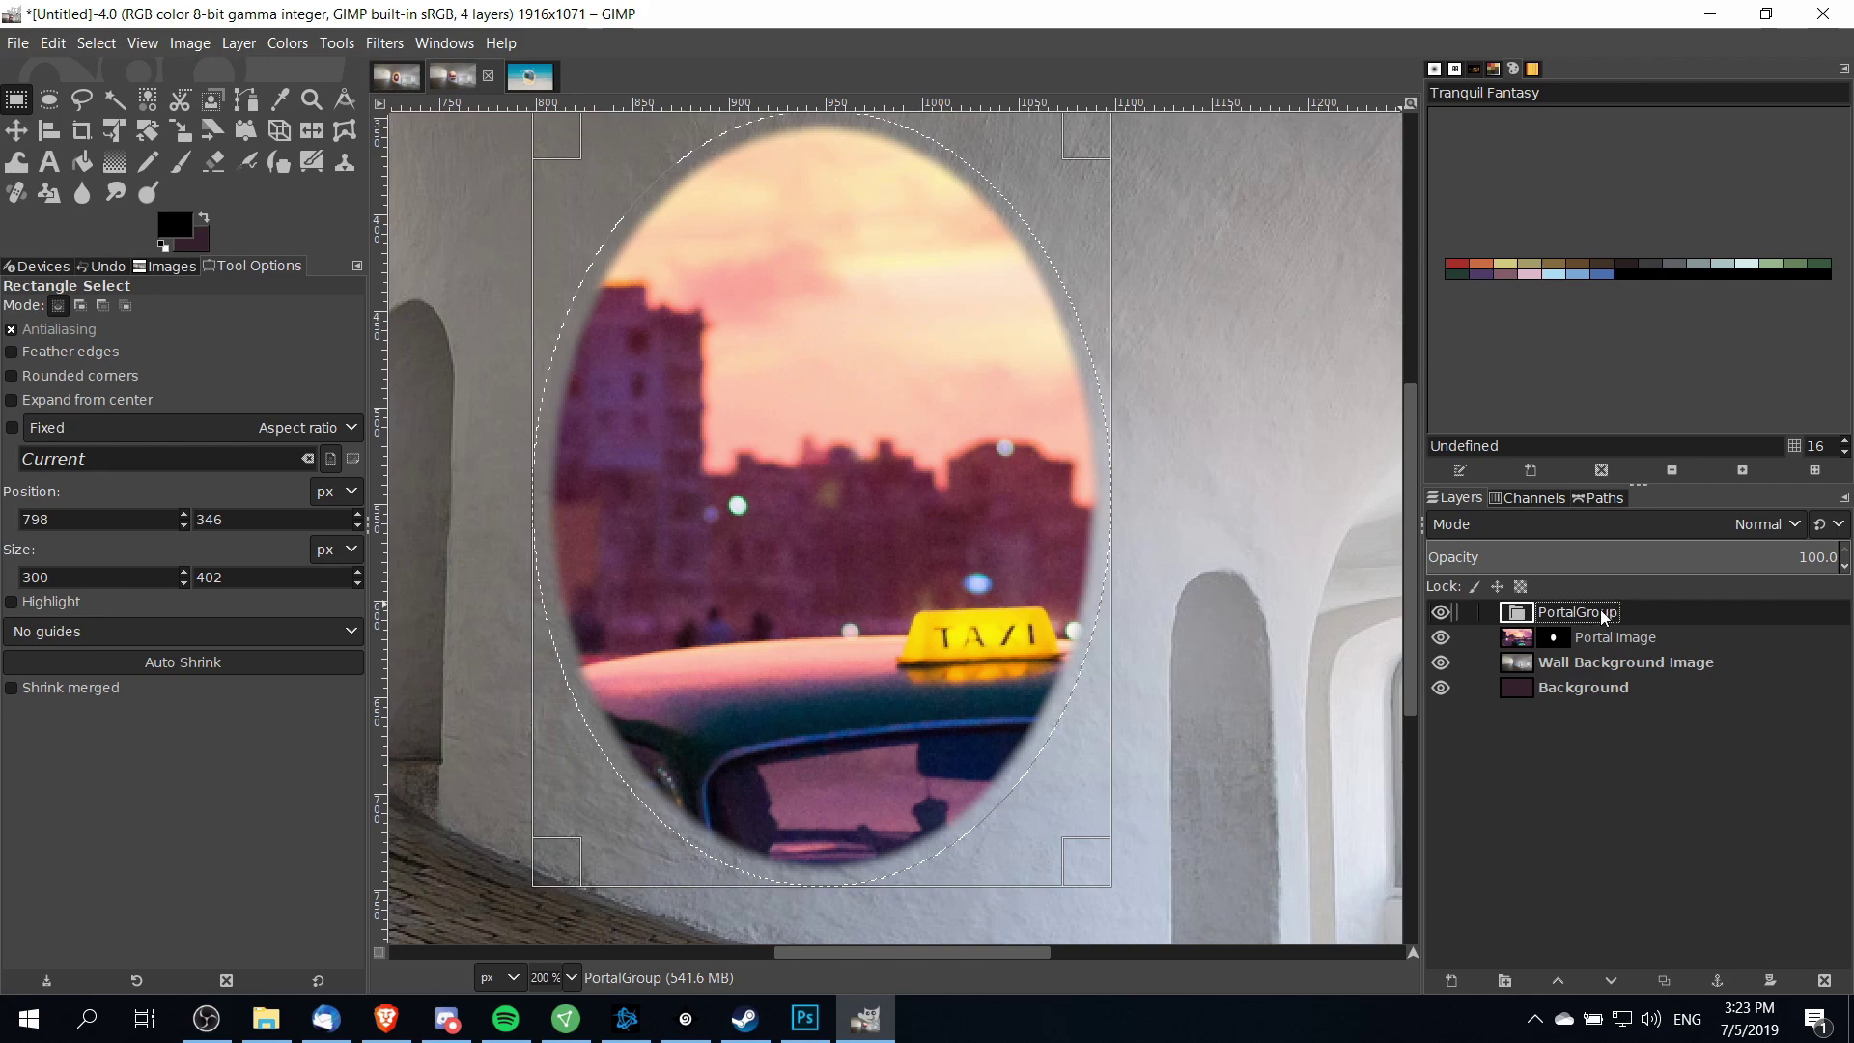
Add a transparent layer named "BorderLayer" inside PortalGroup and move the Portal Image layer into the group beneath it
left_click(1453, 983)
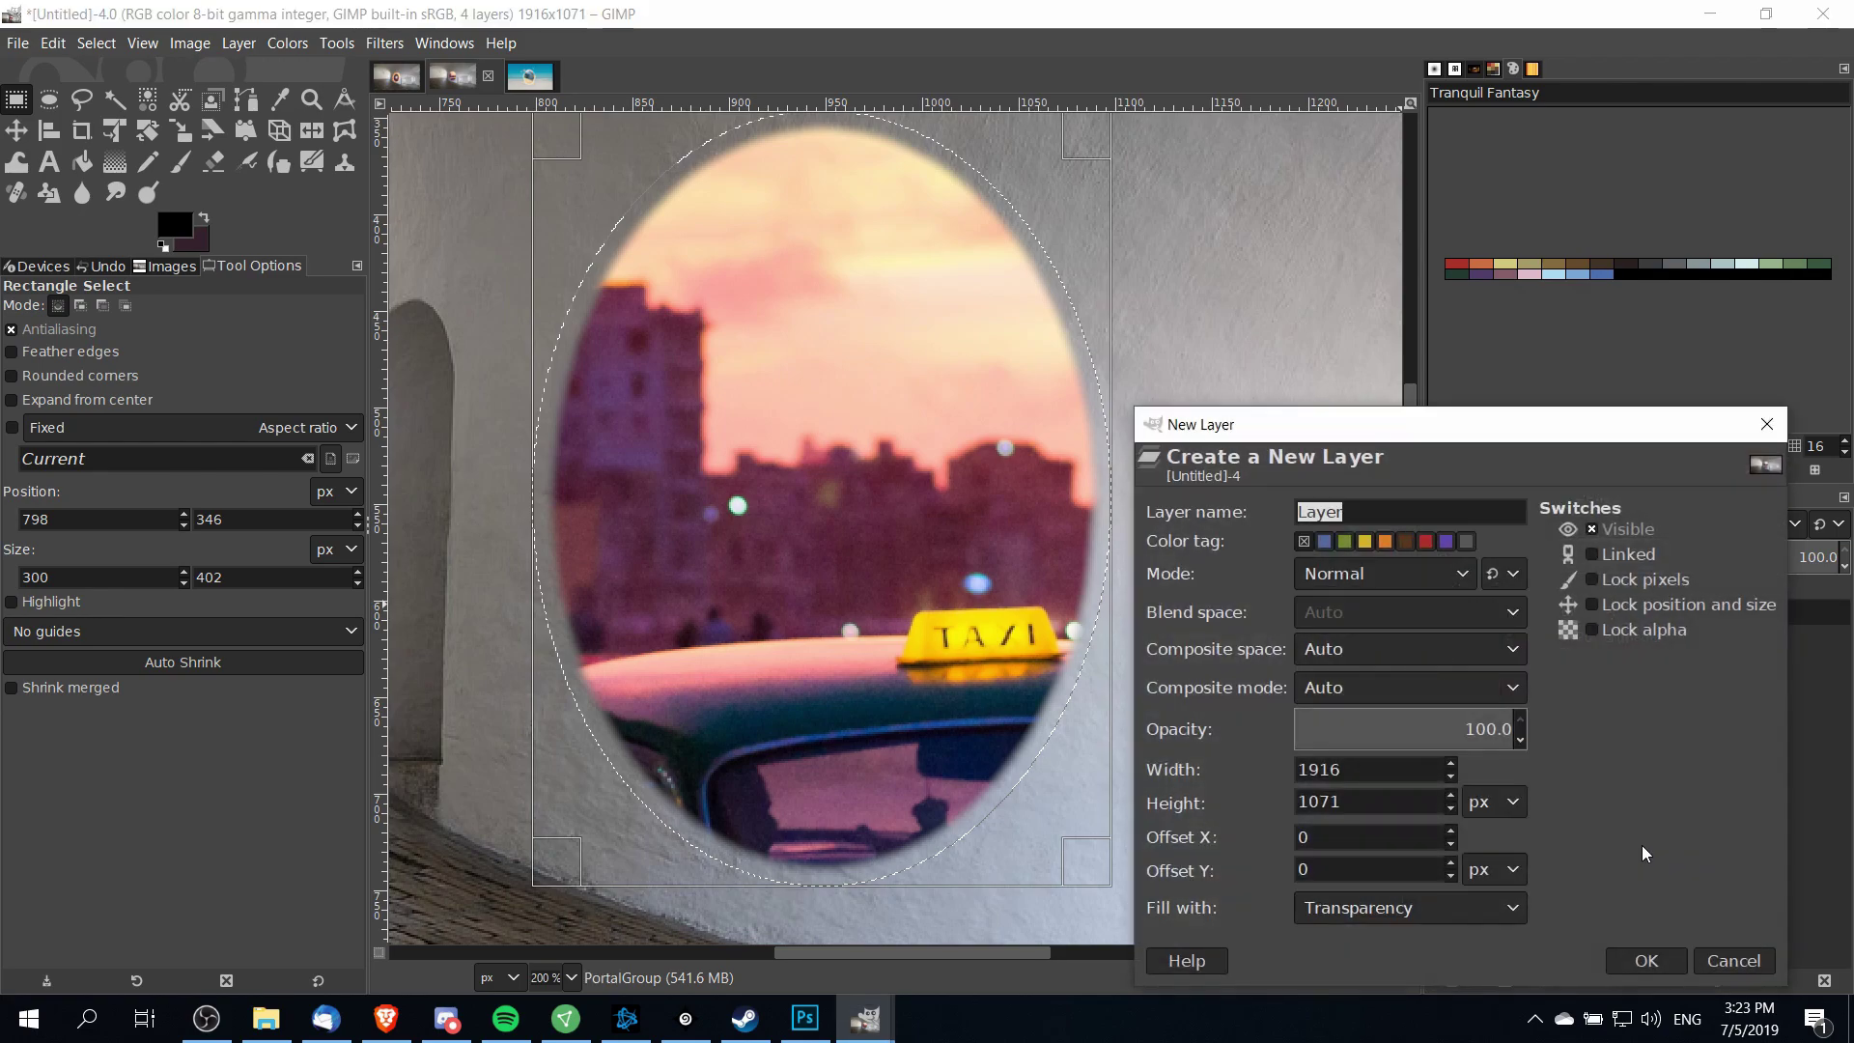
type("BorderLayer")
key("Return")
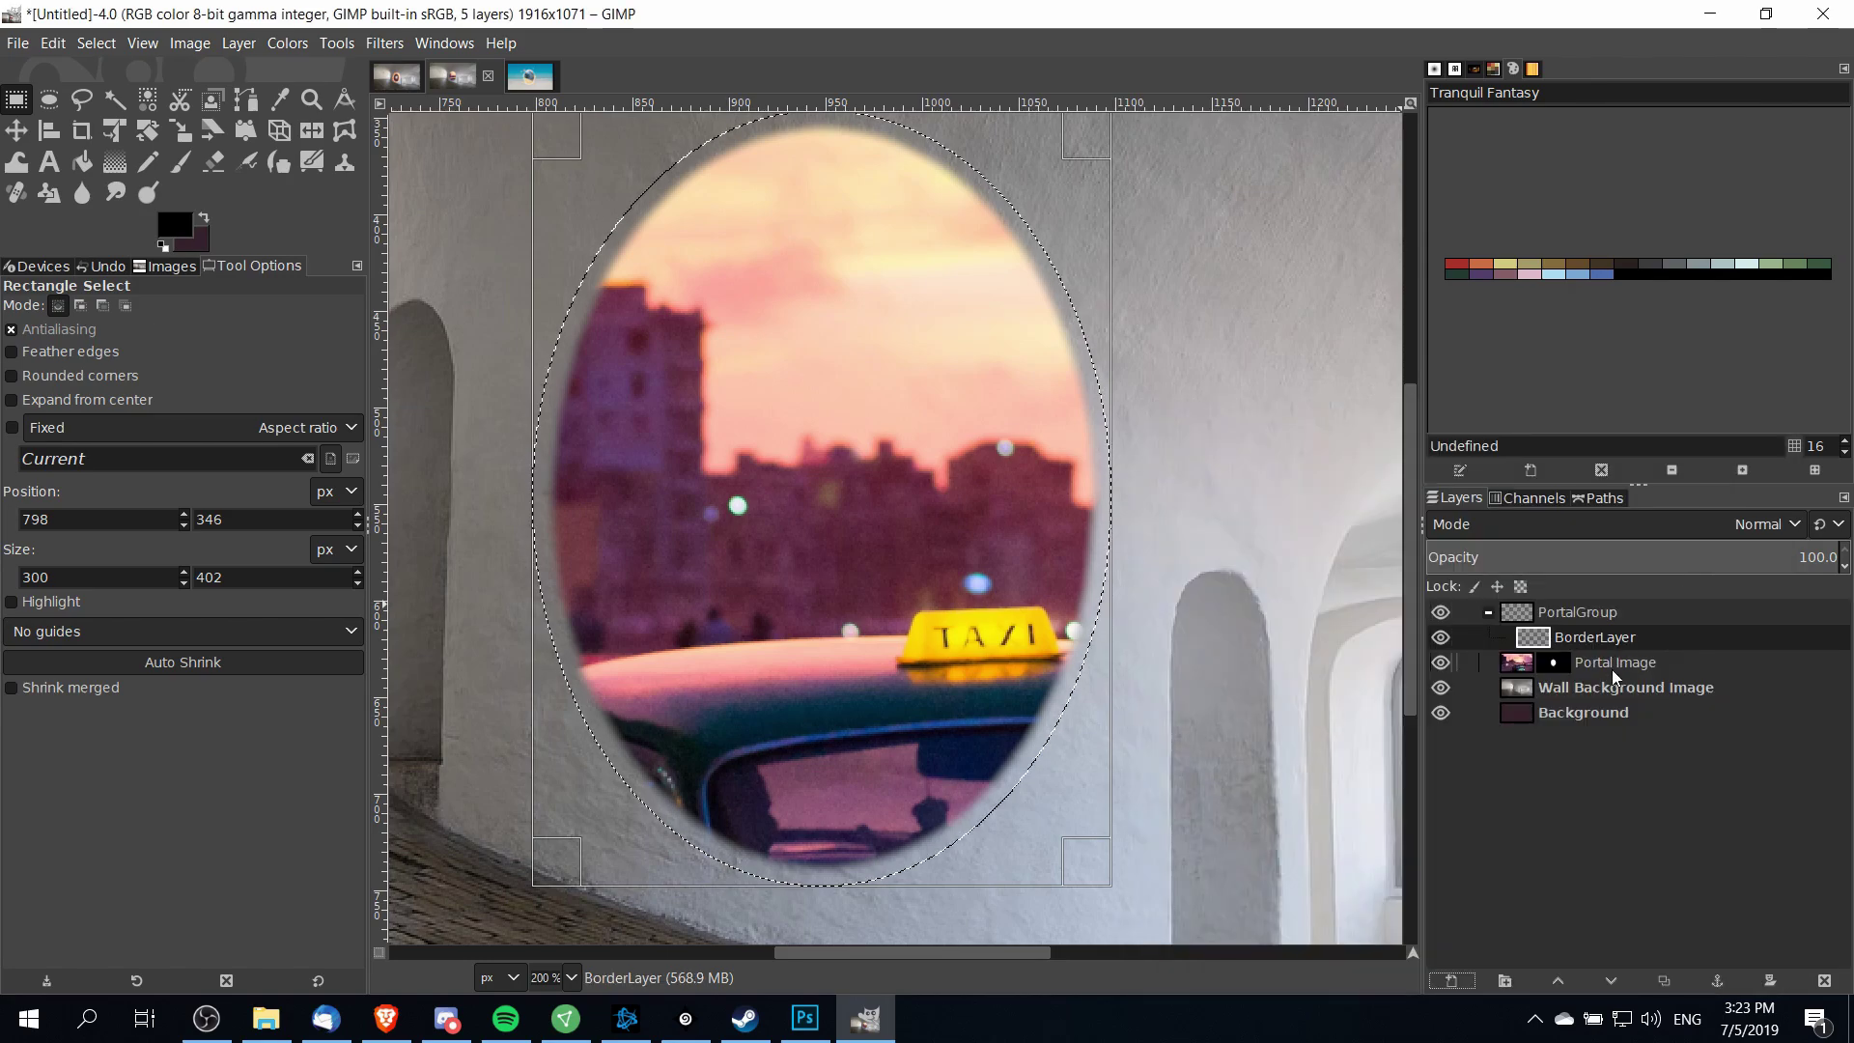
left_click(1617, 664)
left_click_drag(1644, 647, 1638, 643)
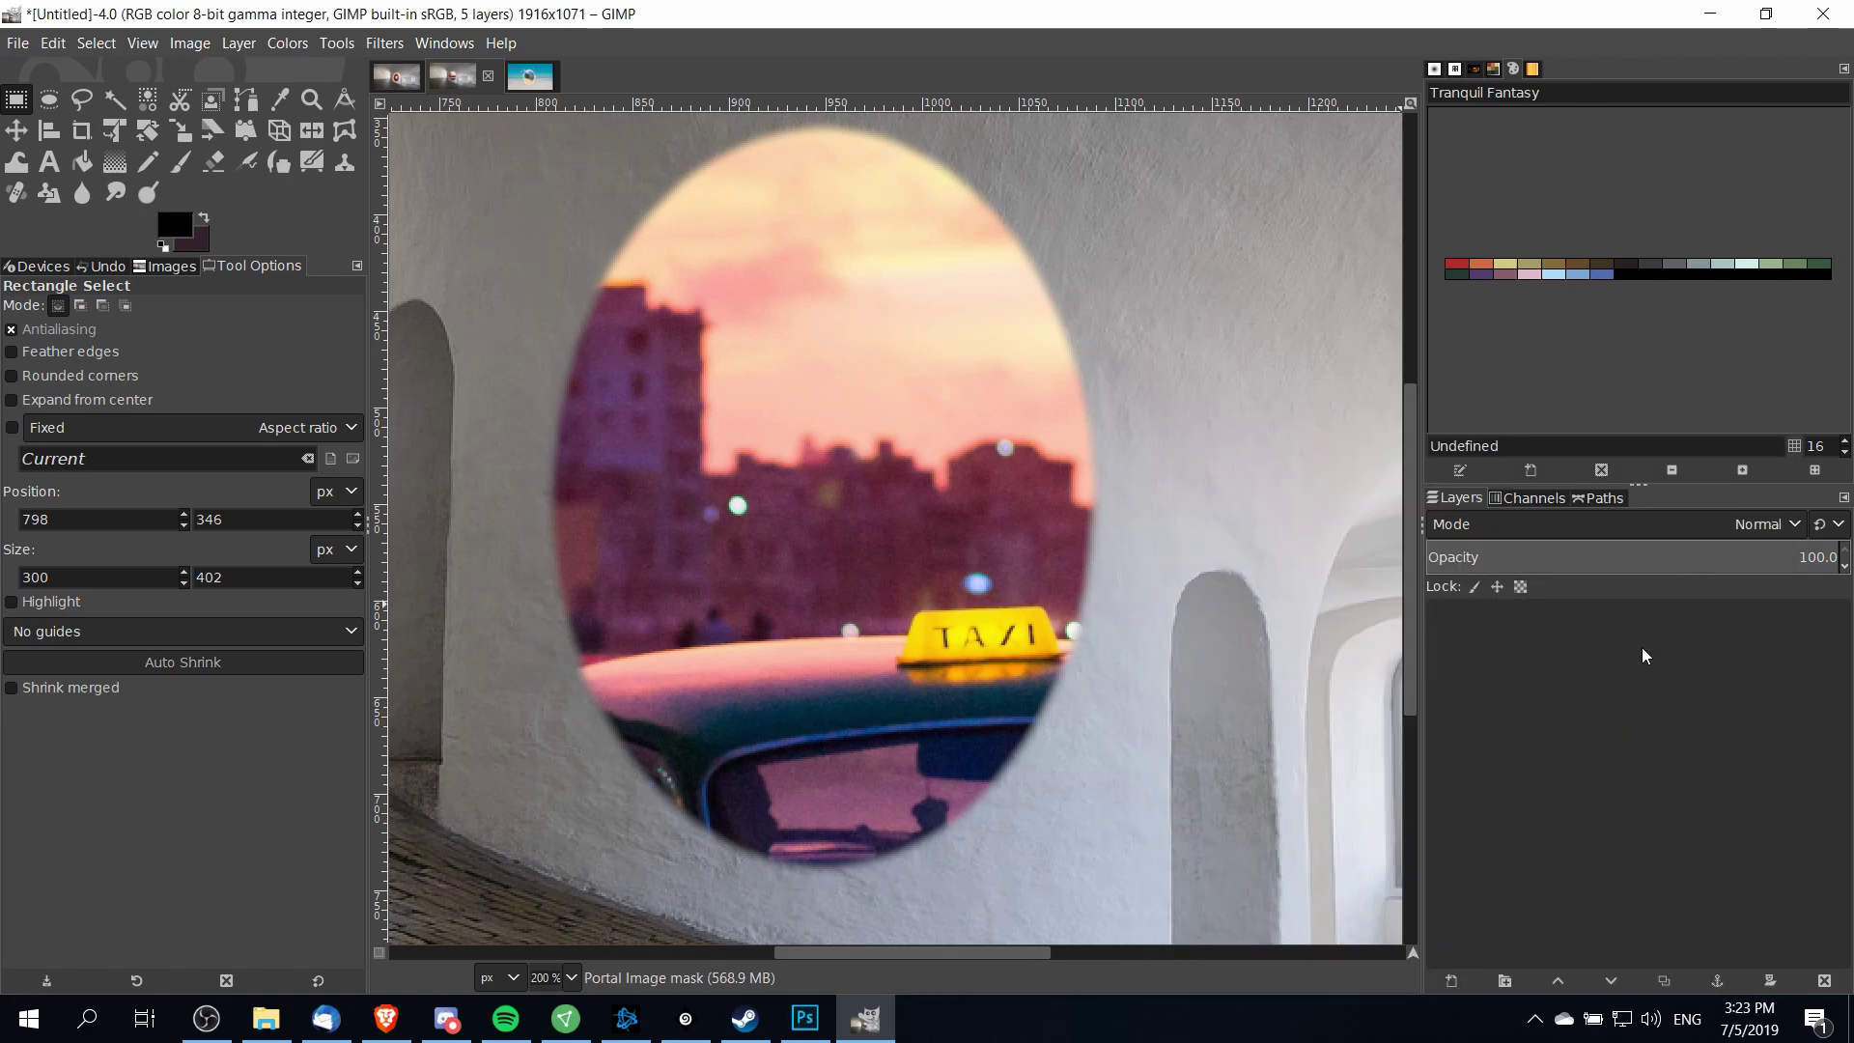
Set the BorderLayer's blend mode to Overlay
left_click(1637, 640)
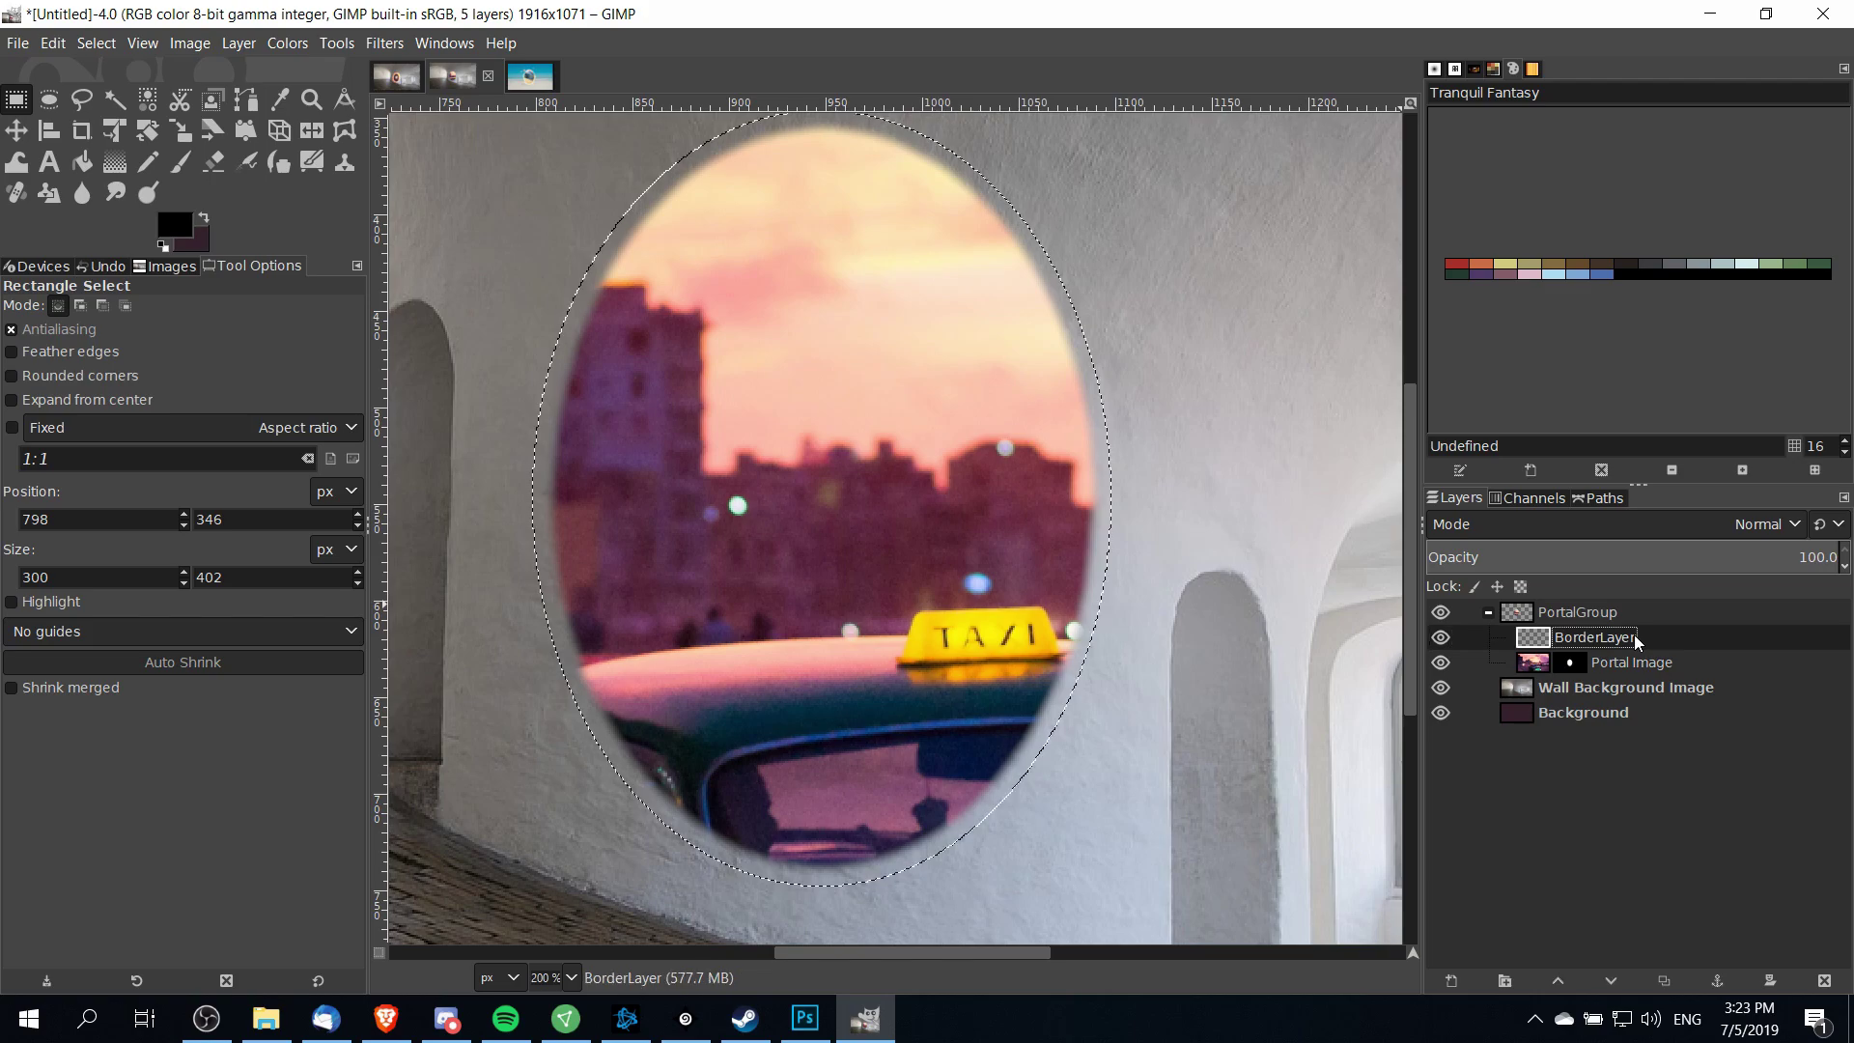
left_click(1635, 537)
scroll(1549, 331, "down", 4)
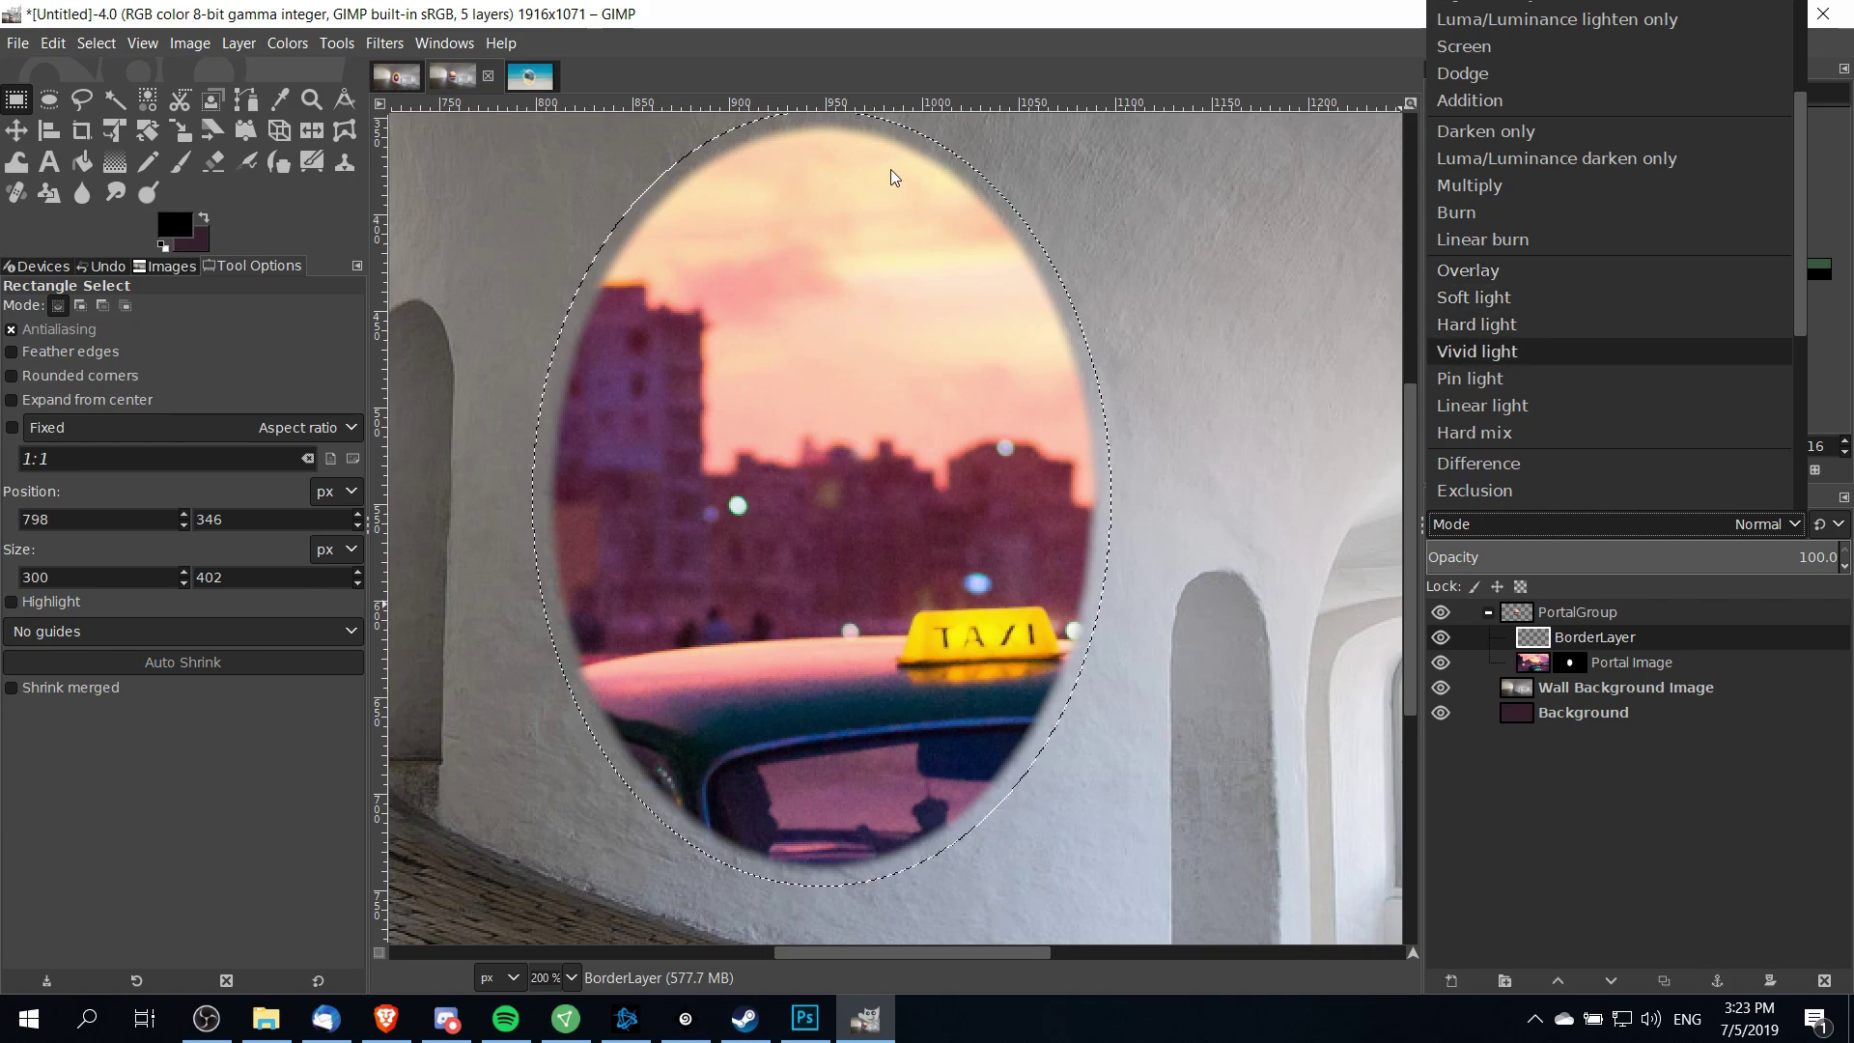
left_click(1502, 273)
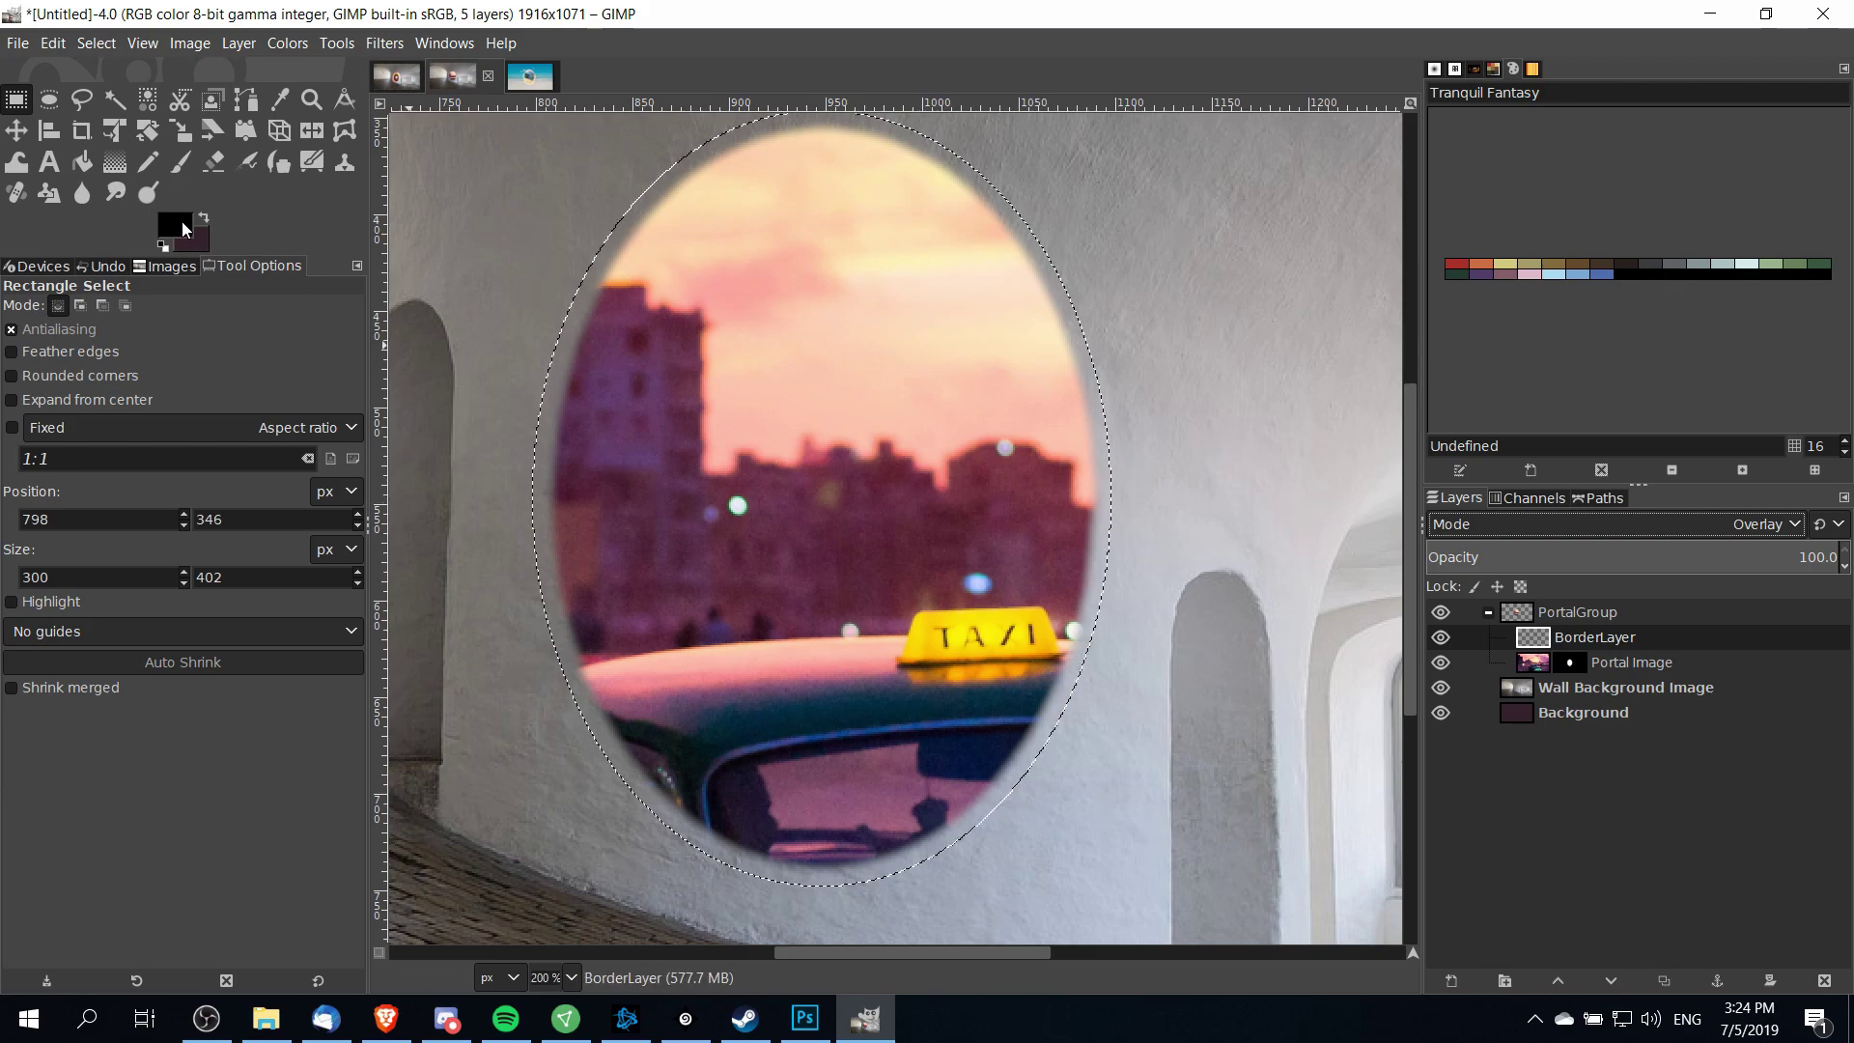
Set the foreground color to a bright orange
left_click(184, 228)
left_click(372, 533)
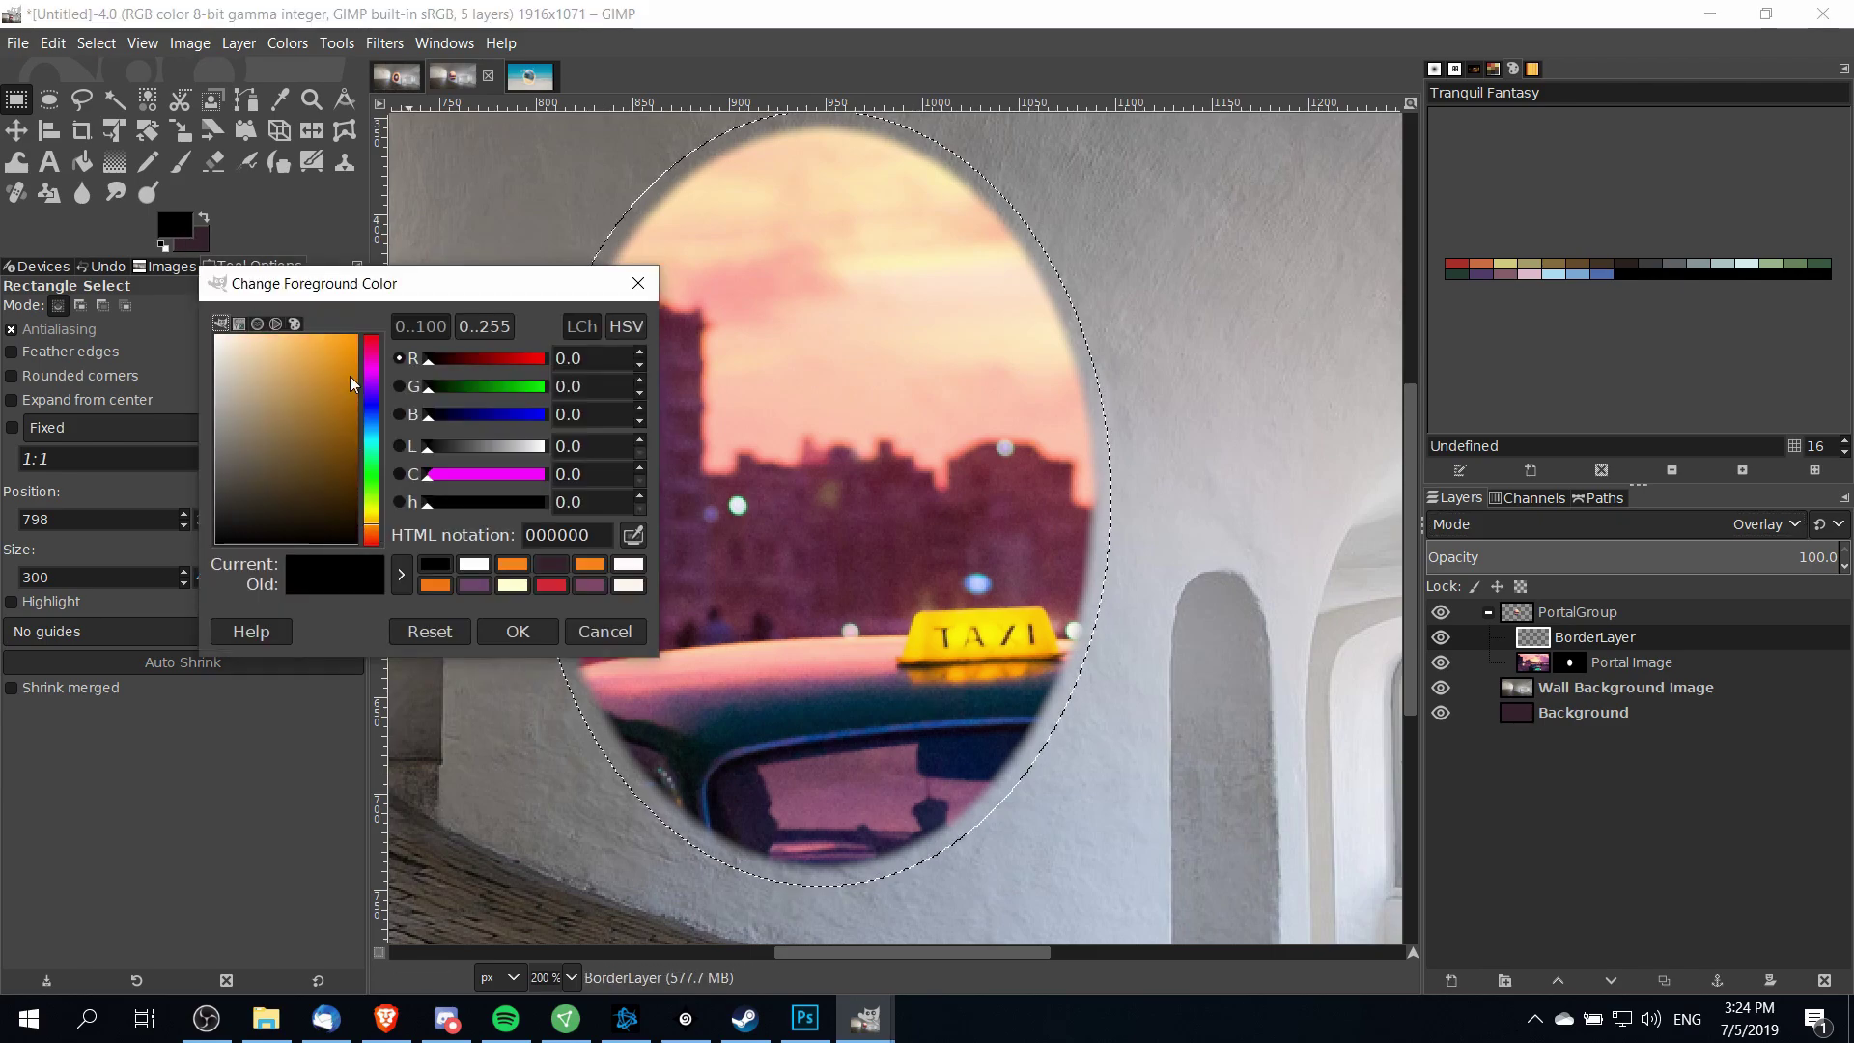
left_click(341, 345)
left_click(517, 631)
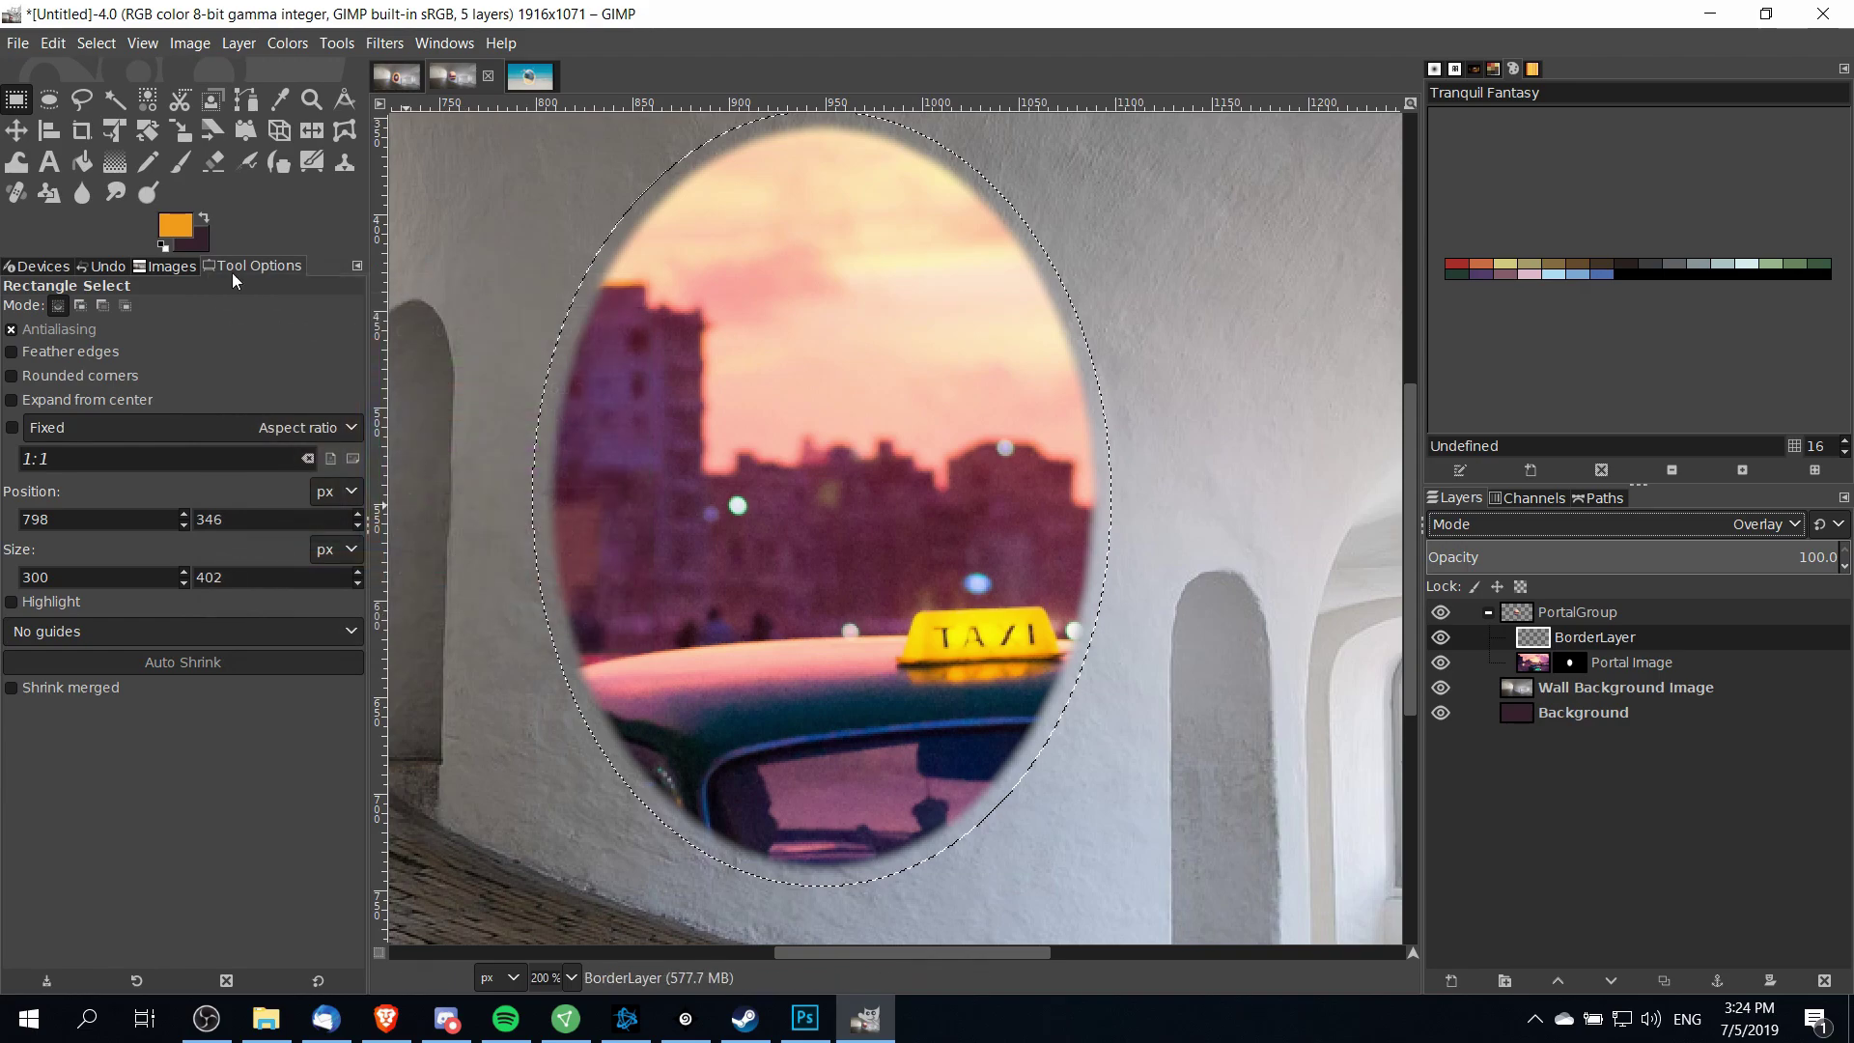
Stroke the oval selection on BorderLayer with the Paintbrush paint tool, using a brush size of 71
left_click(189, 167)
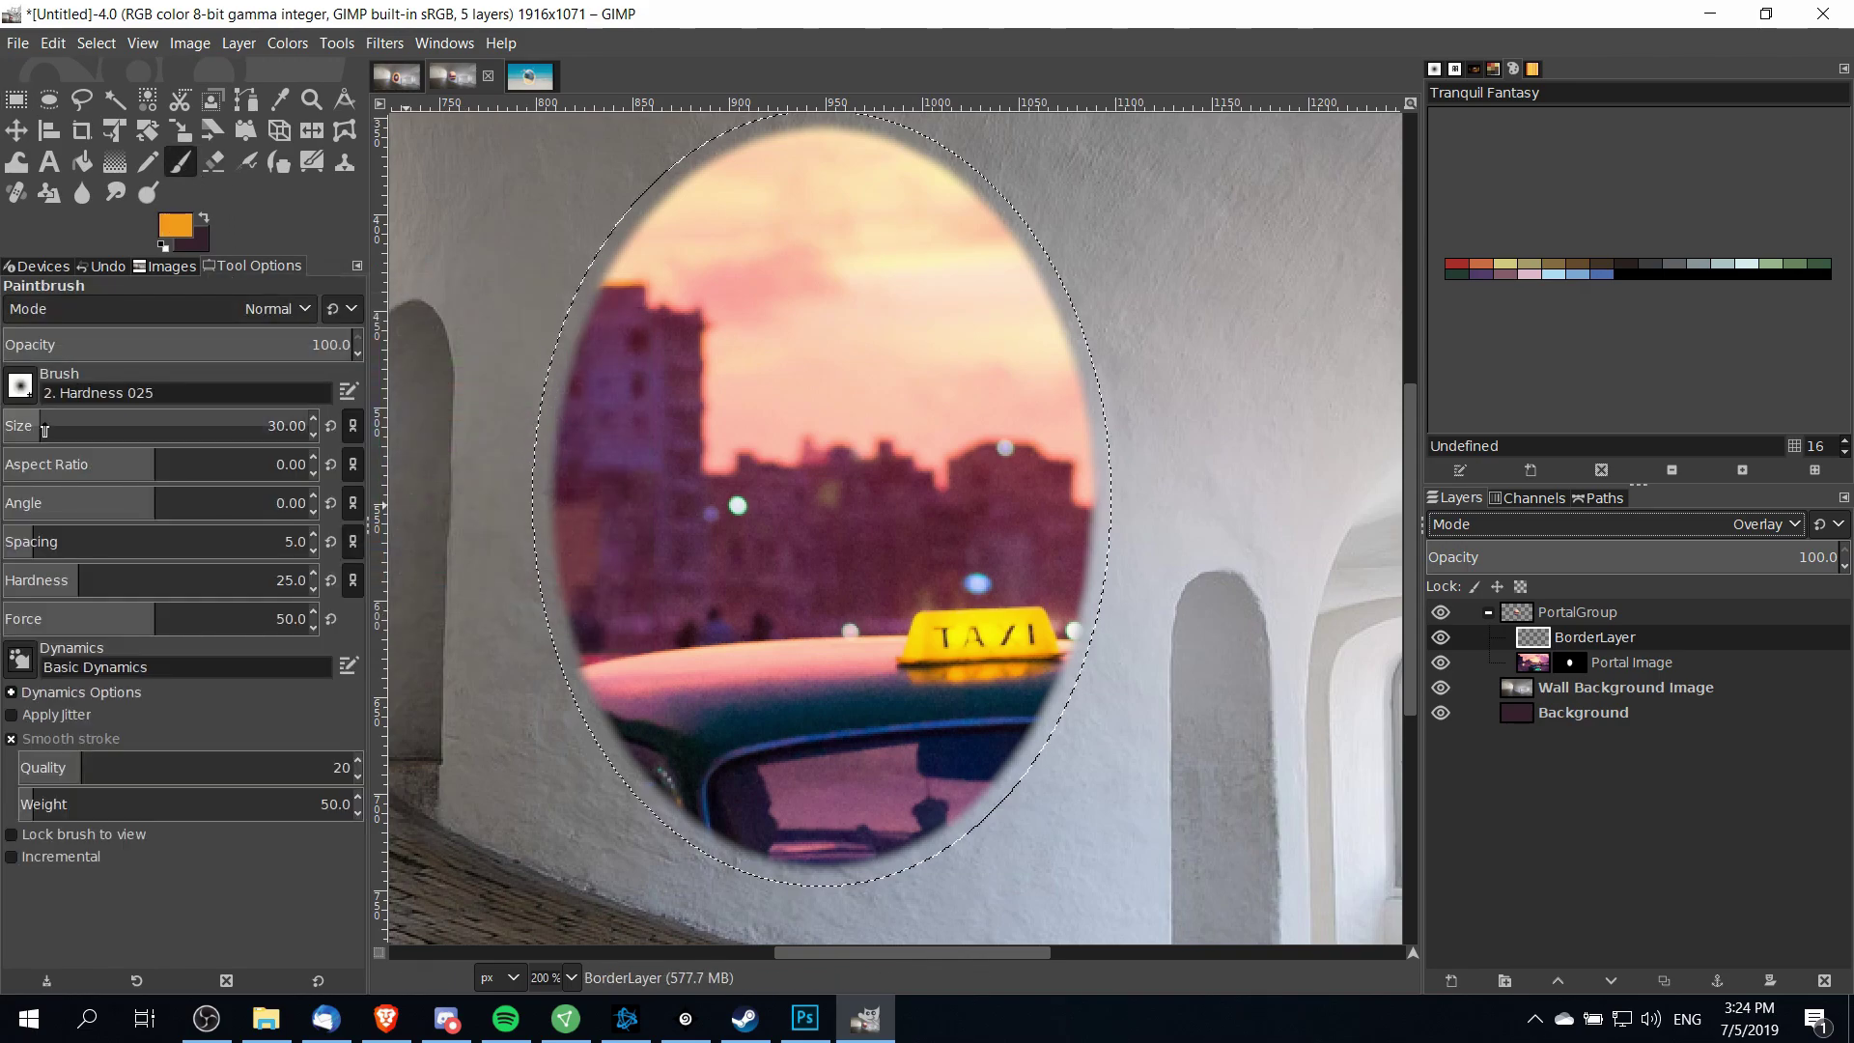
left_click_drag(52, 431, 67, 432)
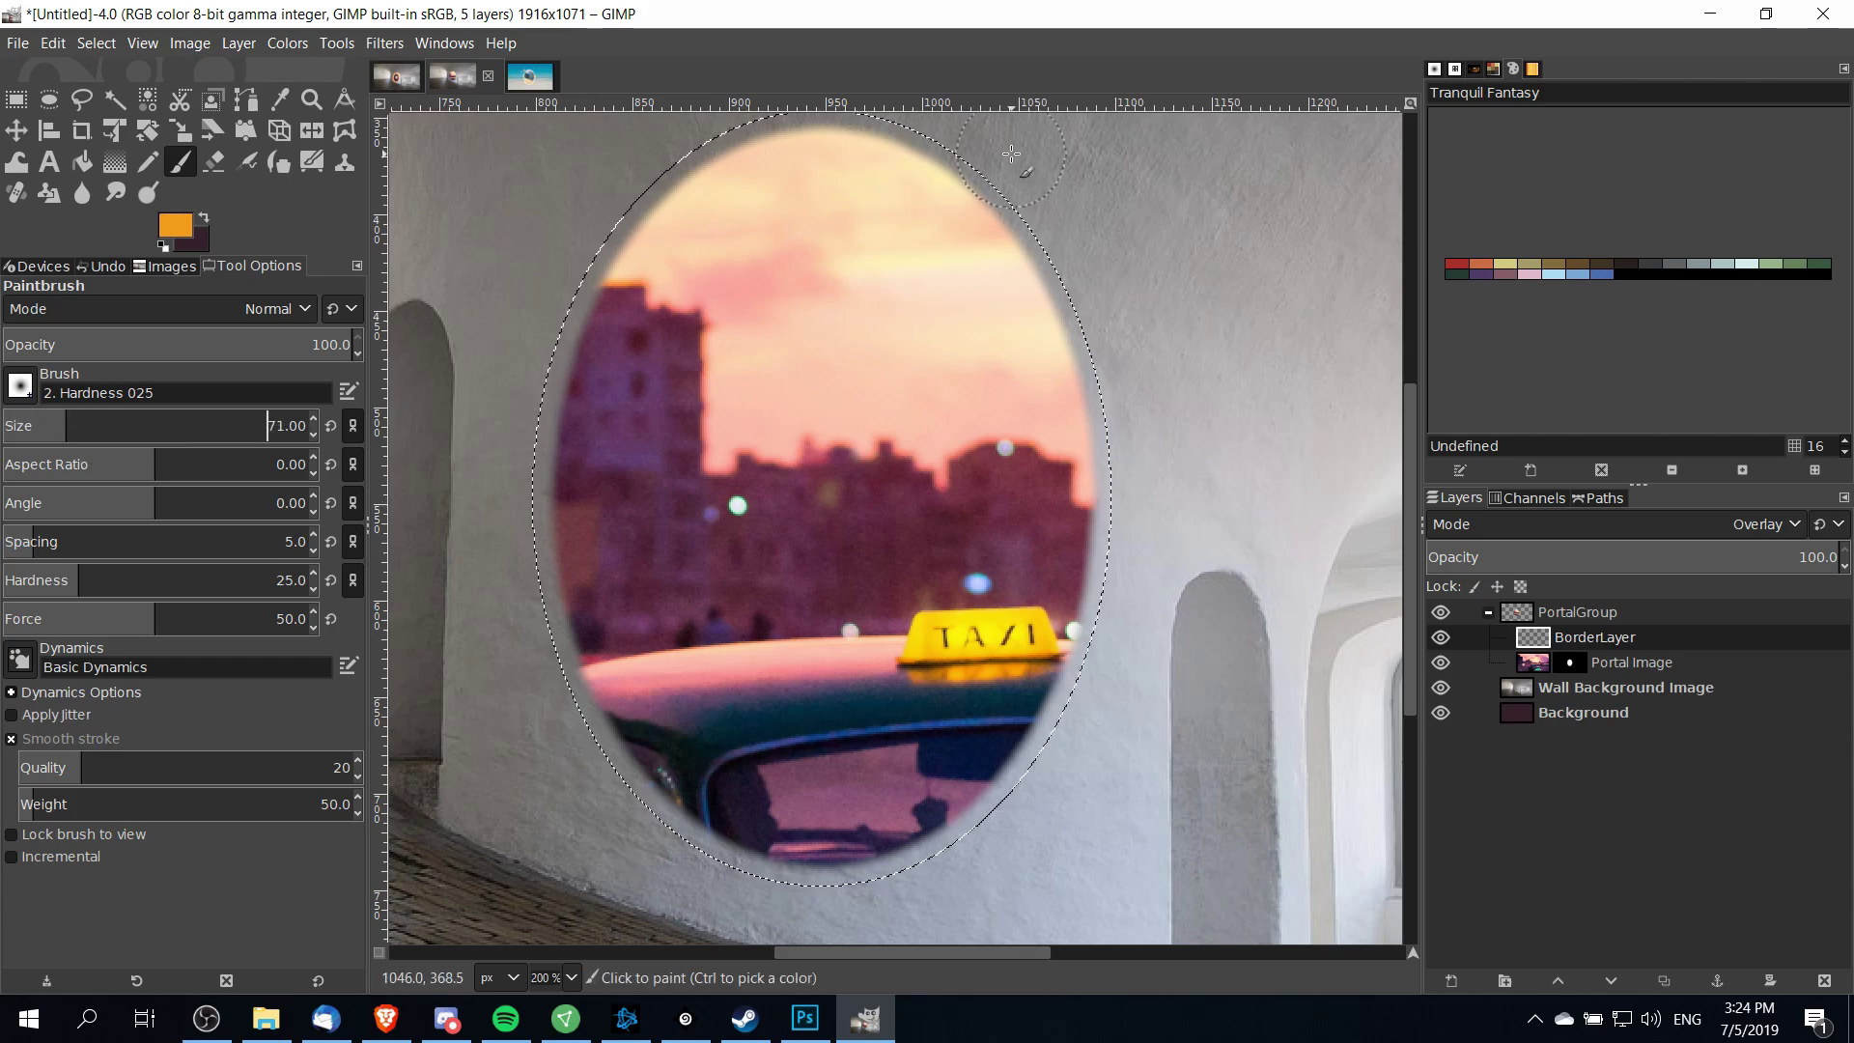
scroll(827, 352, "up", 1)
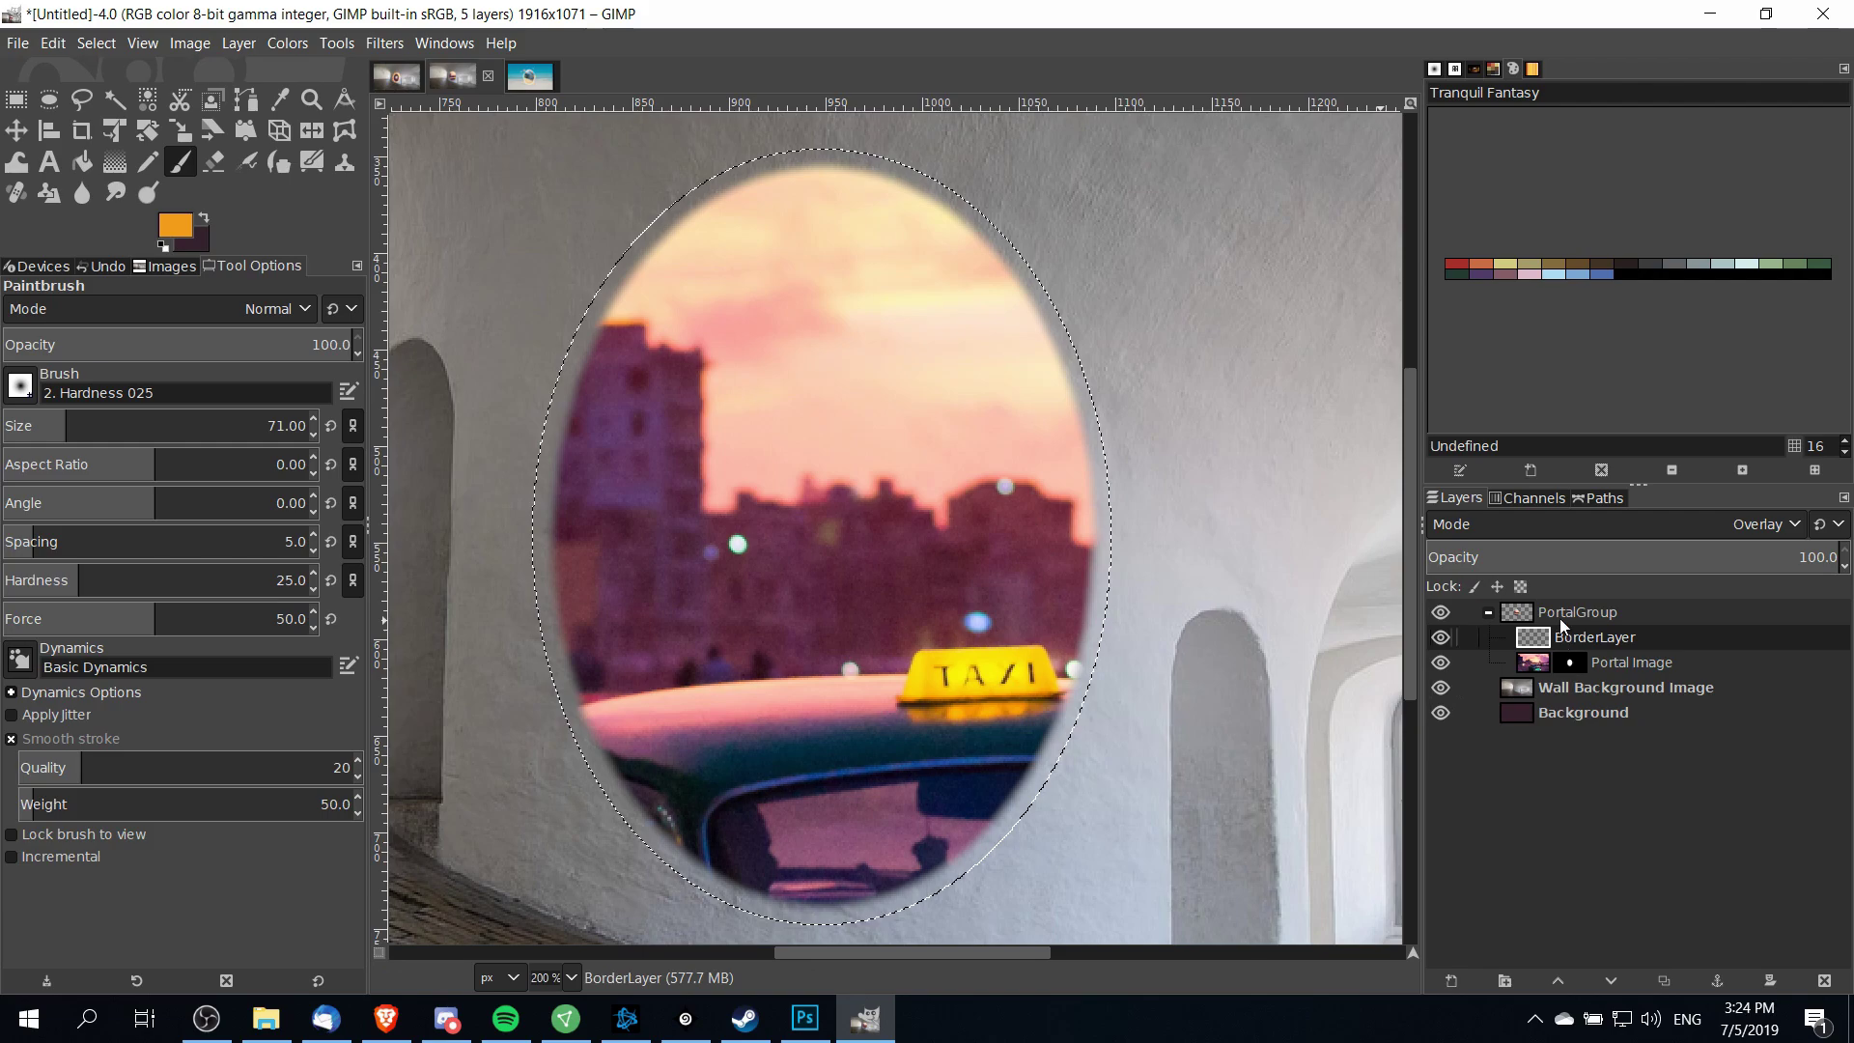
right_click(976, 350)
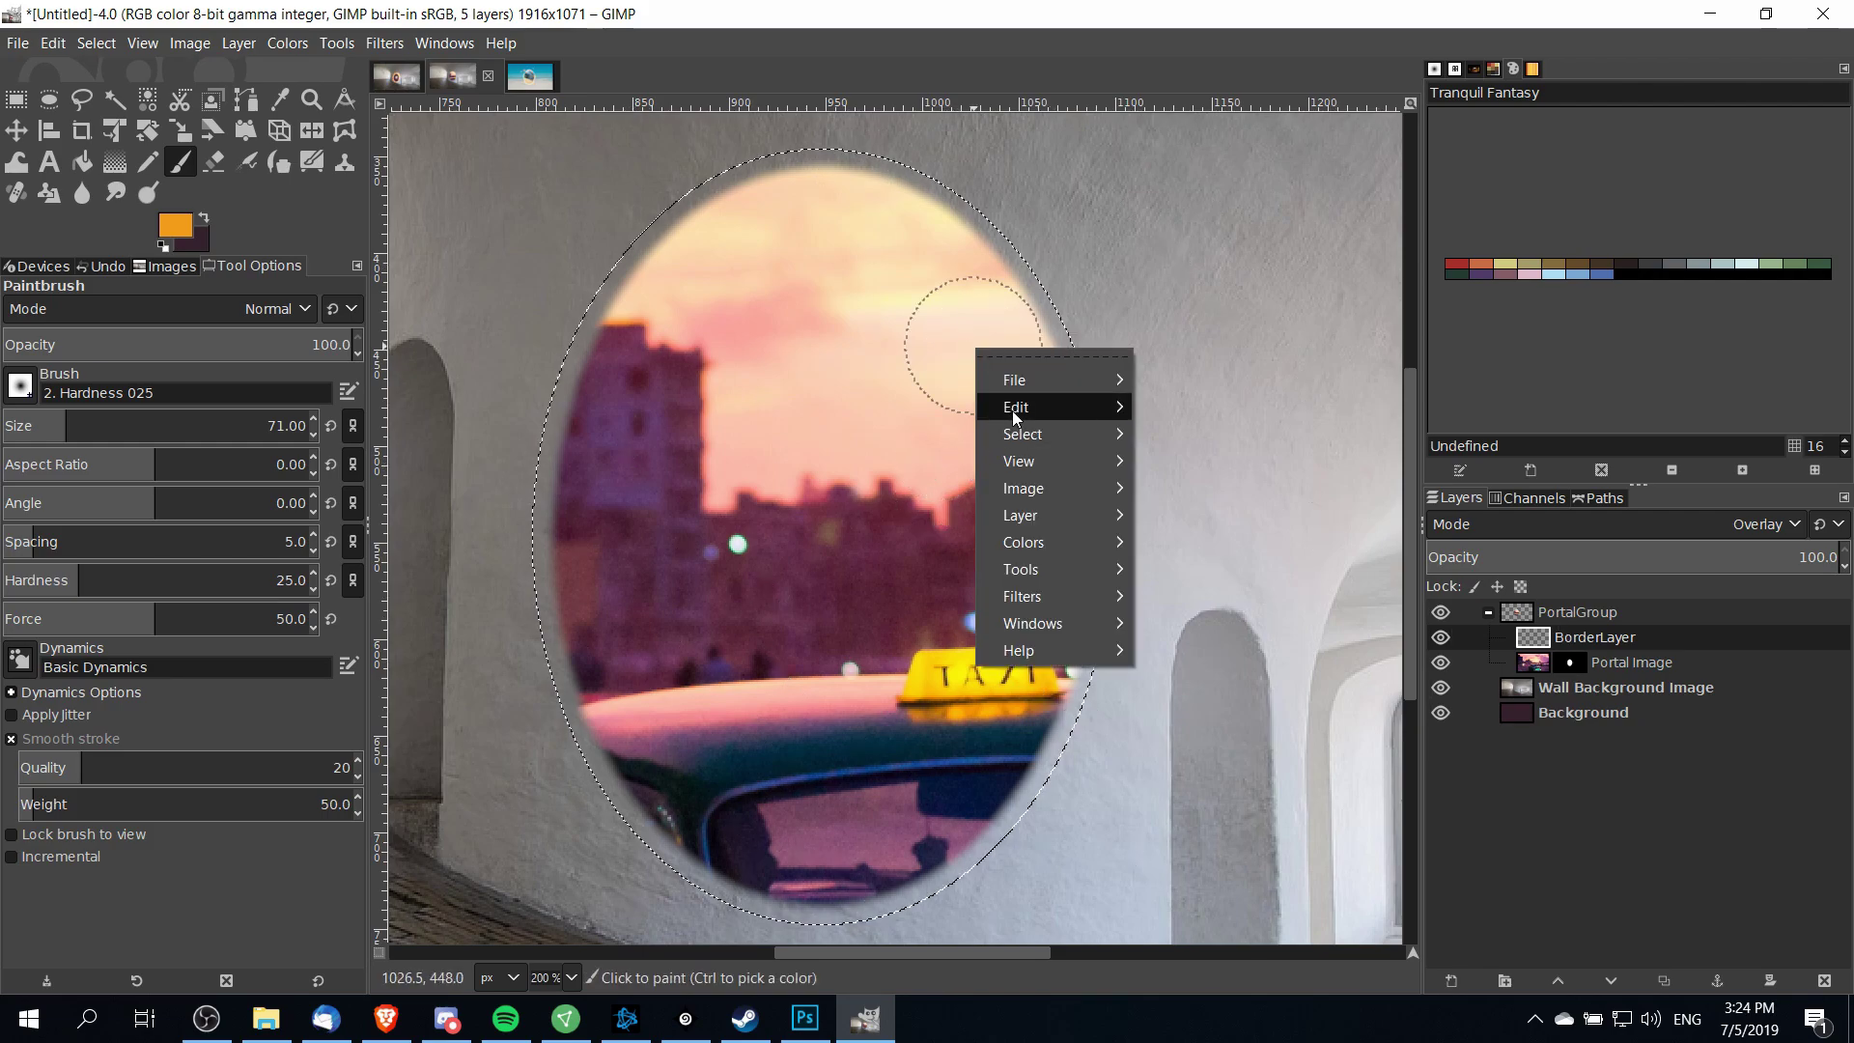
mouse_move(1019, 415)
left_click(1357, 807)
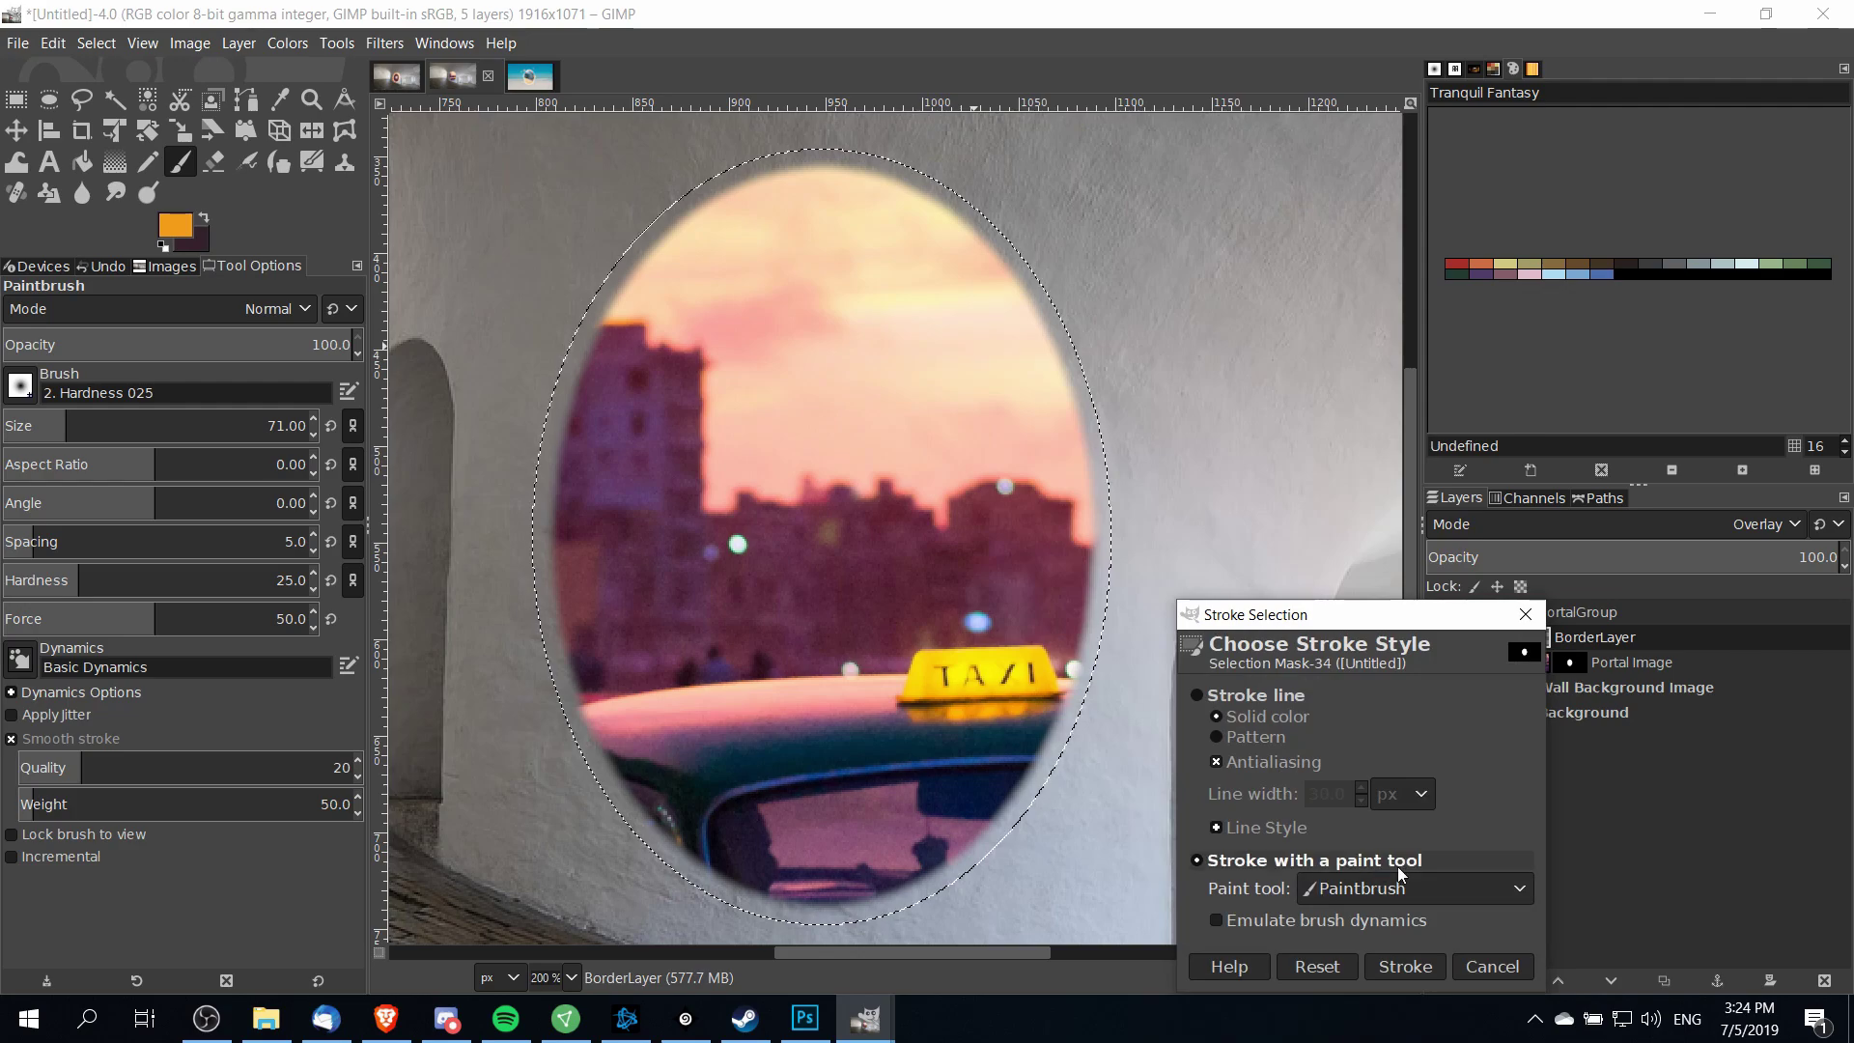
left_click(1405, 966)
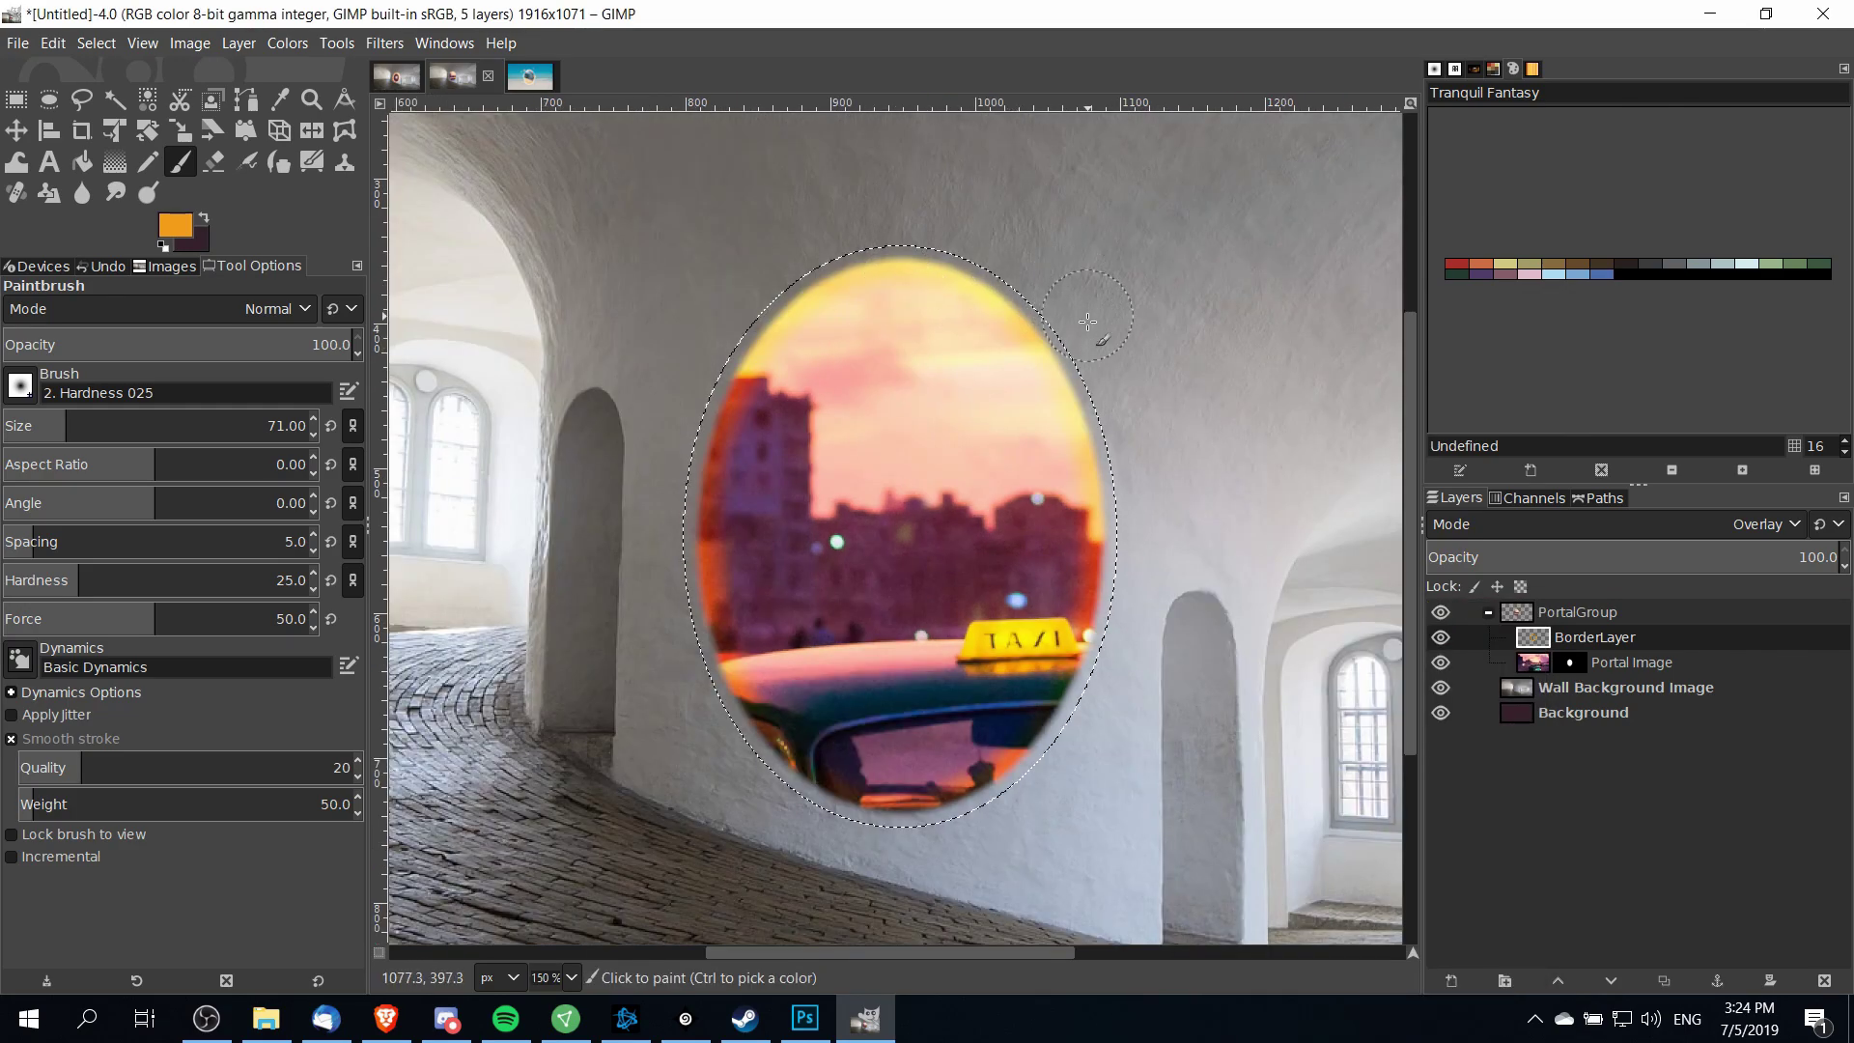
Examine the orange overlay glow all around the edge of the oval portal
scroll(941, 237, "up", 2)
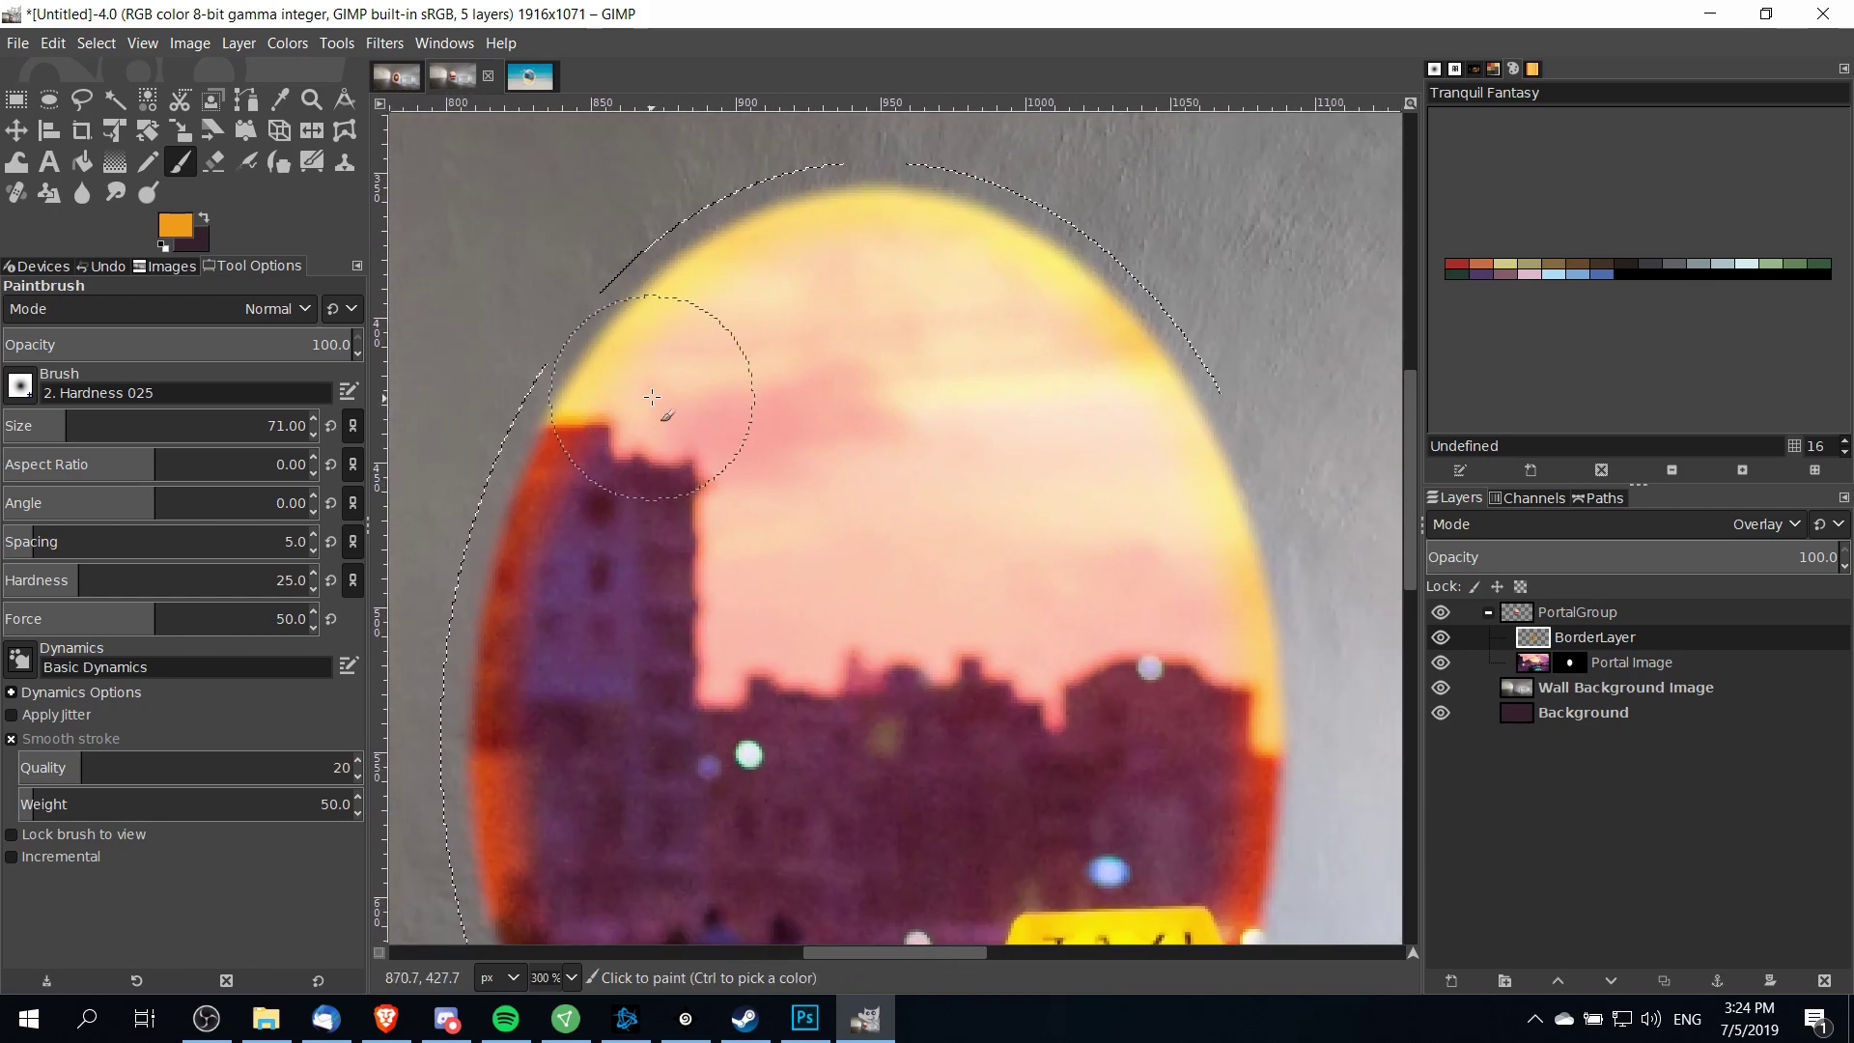
scroll(1083, 618, "down", 8)
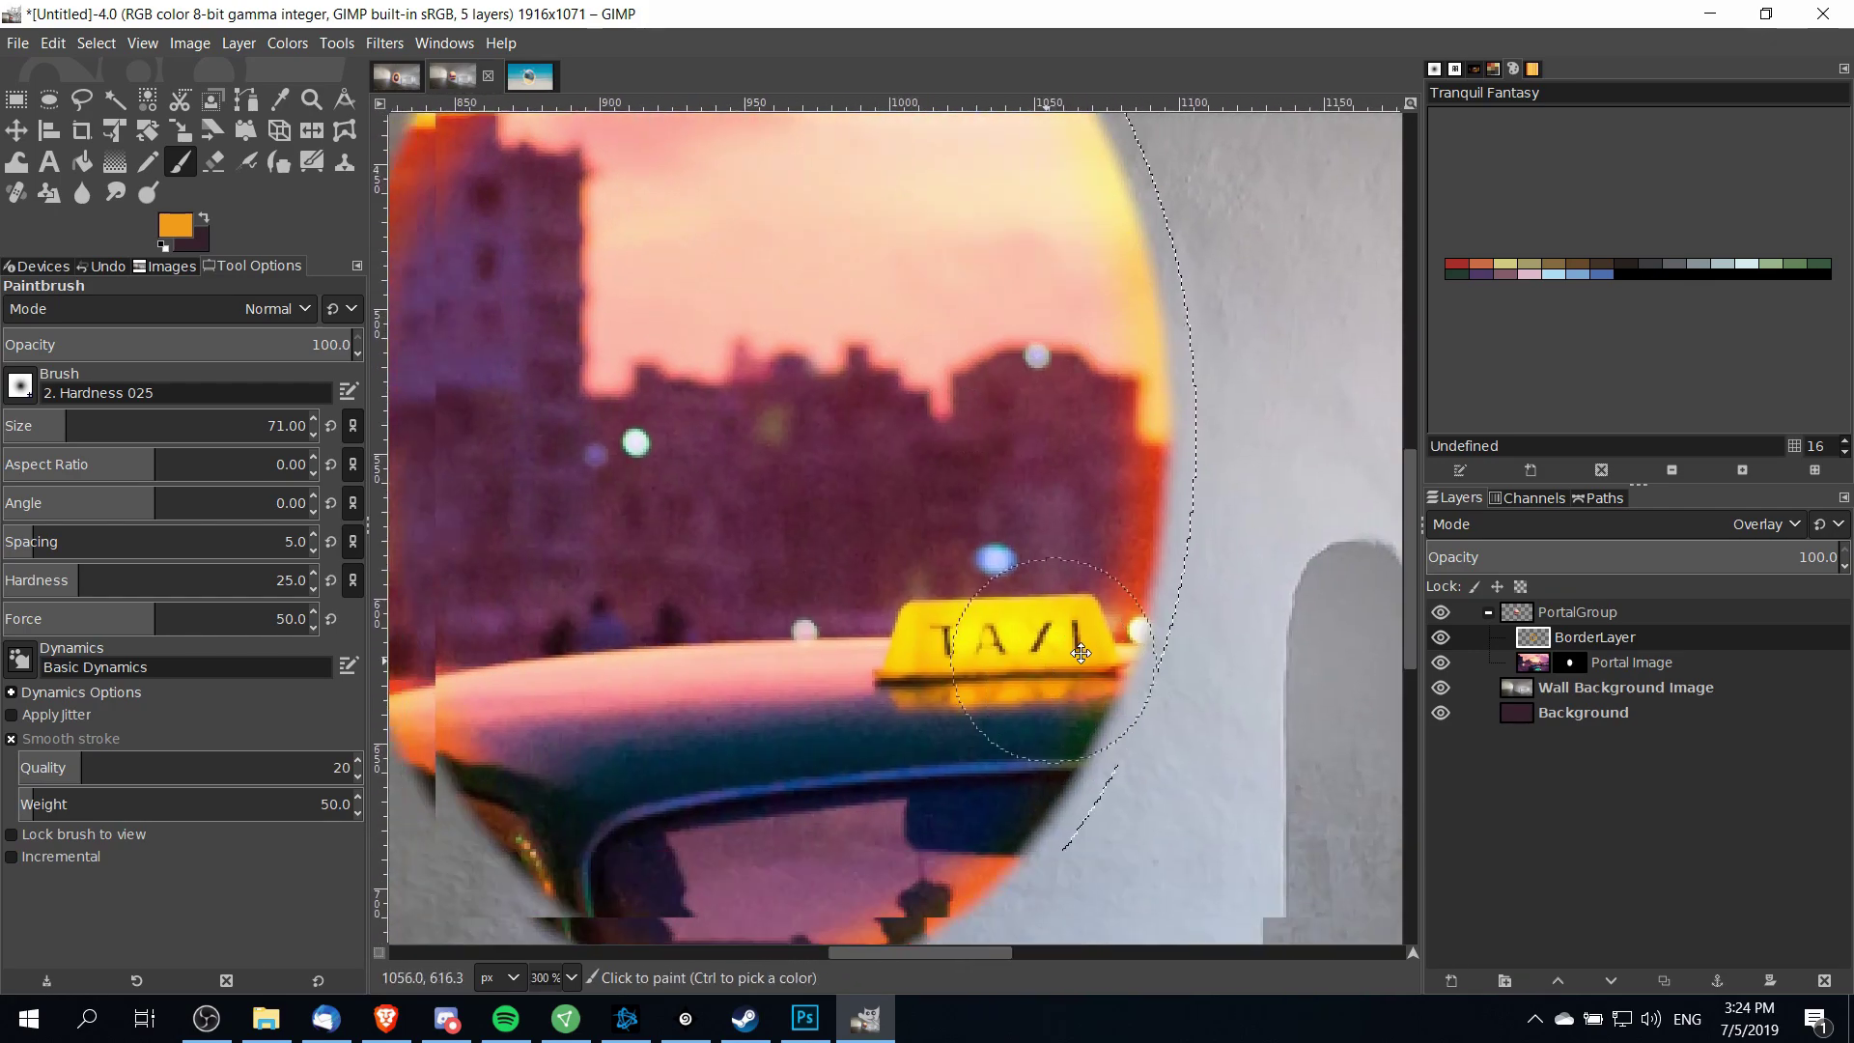
scroll(798, 638, "up", 6)
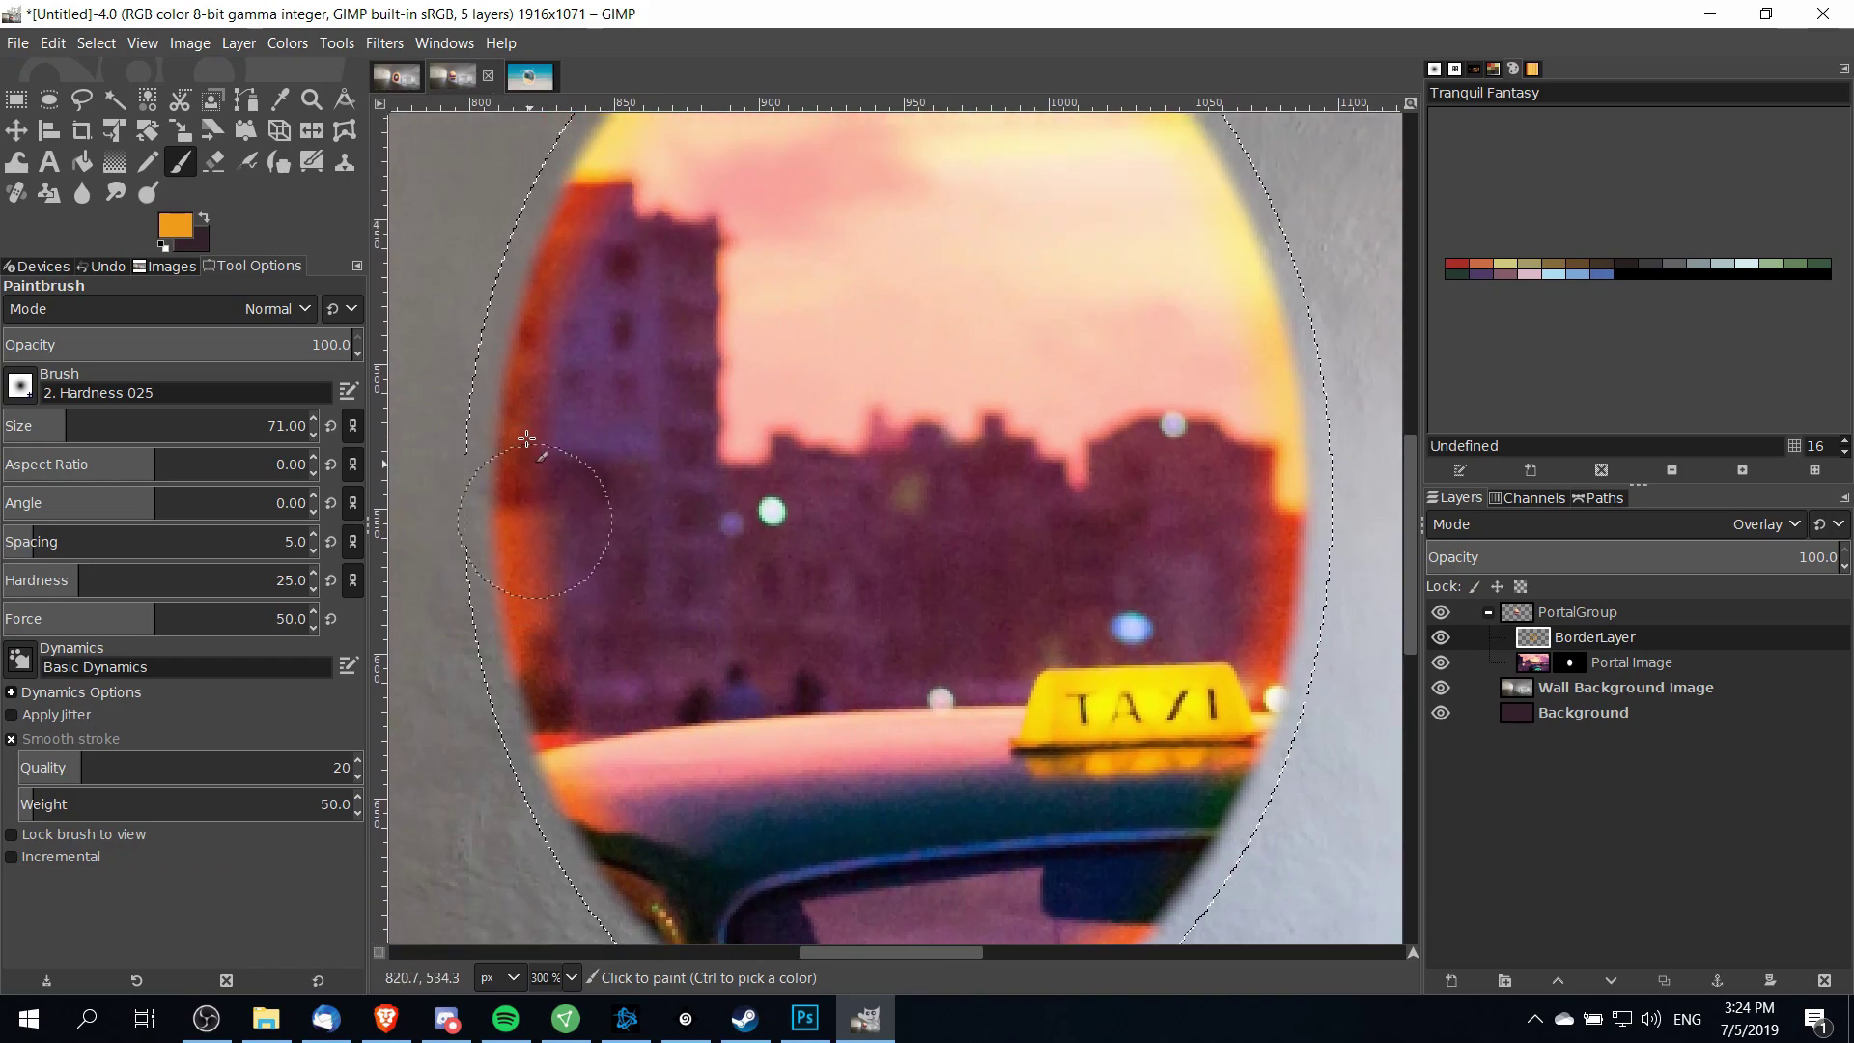
scroll(474, 384, "up", 3)
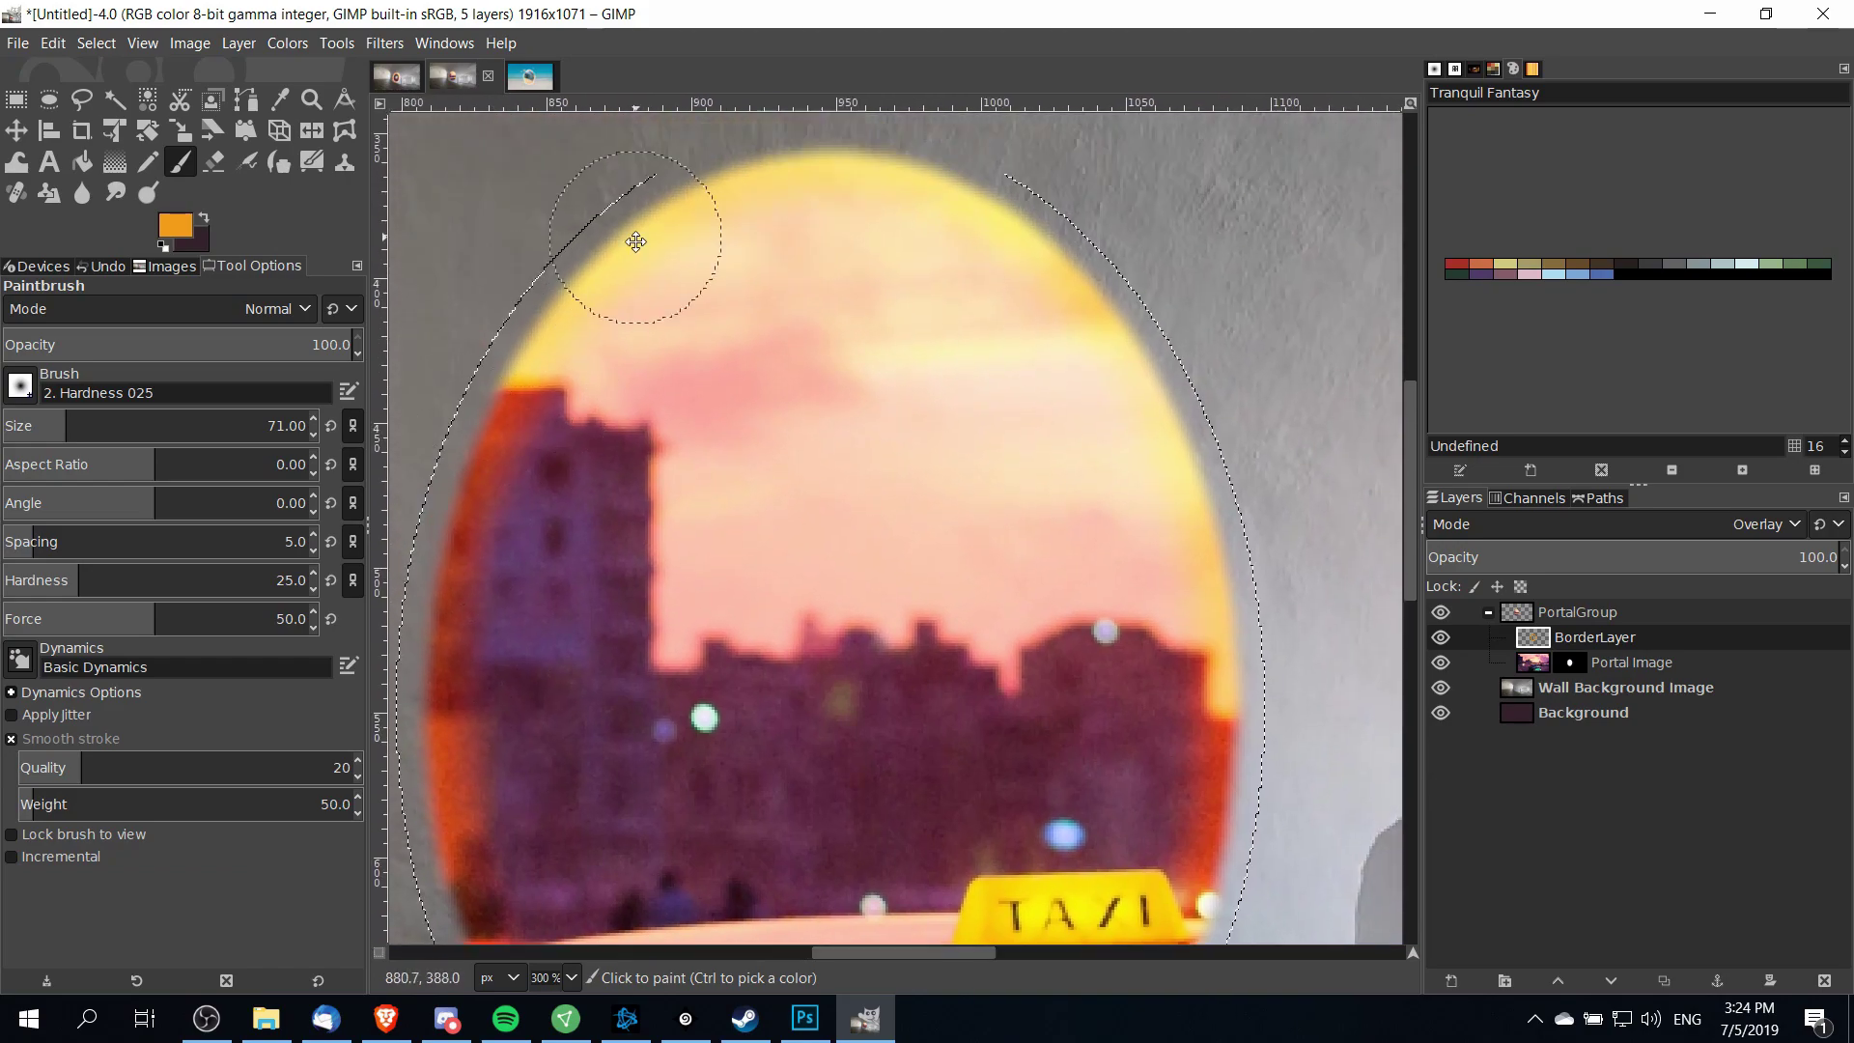
scroll(1149, 463, "down", 2)
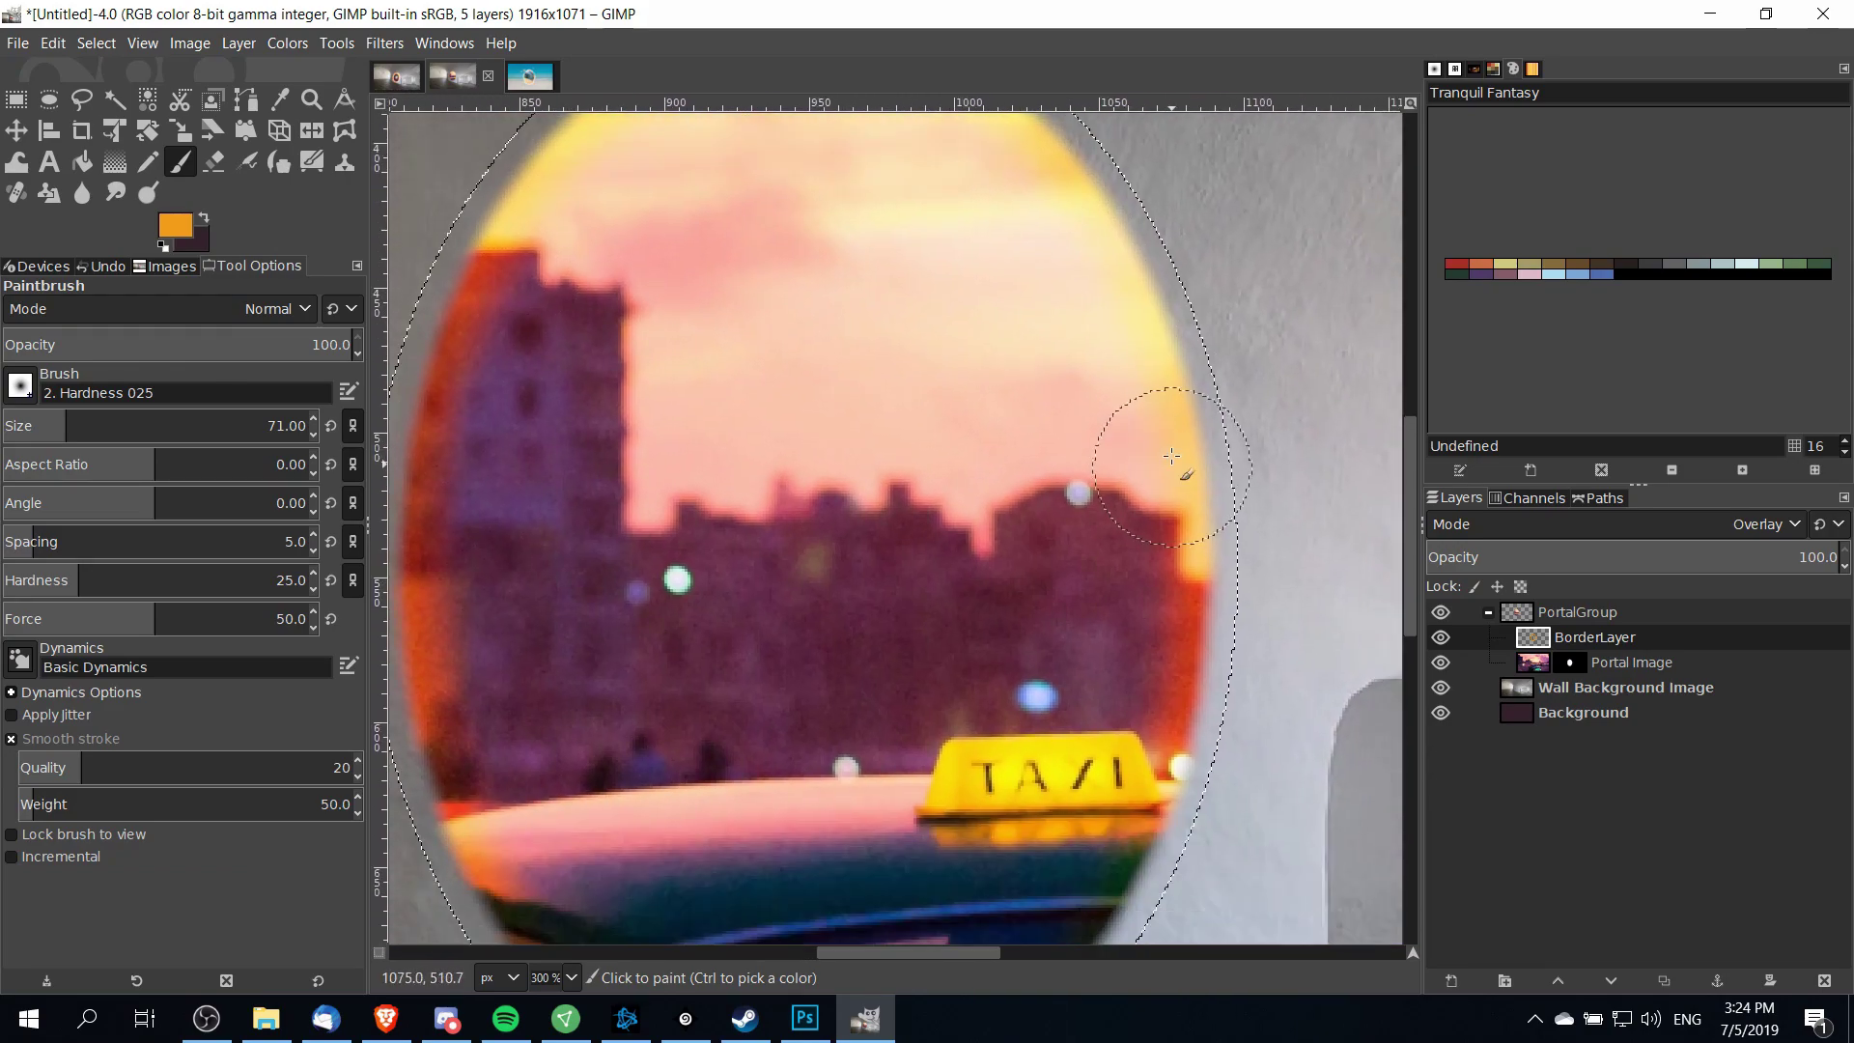
scroll(1206, 535, "down", 5)
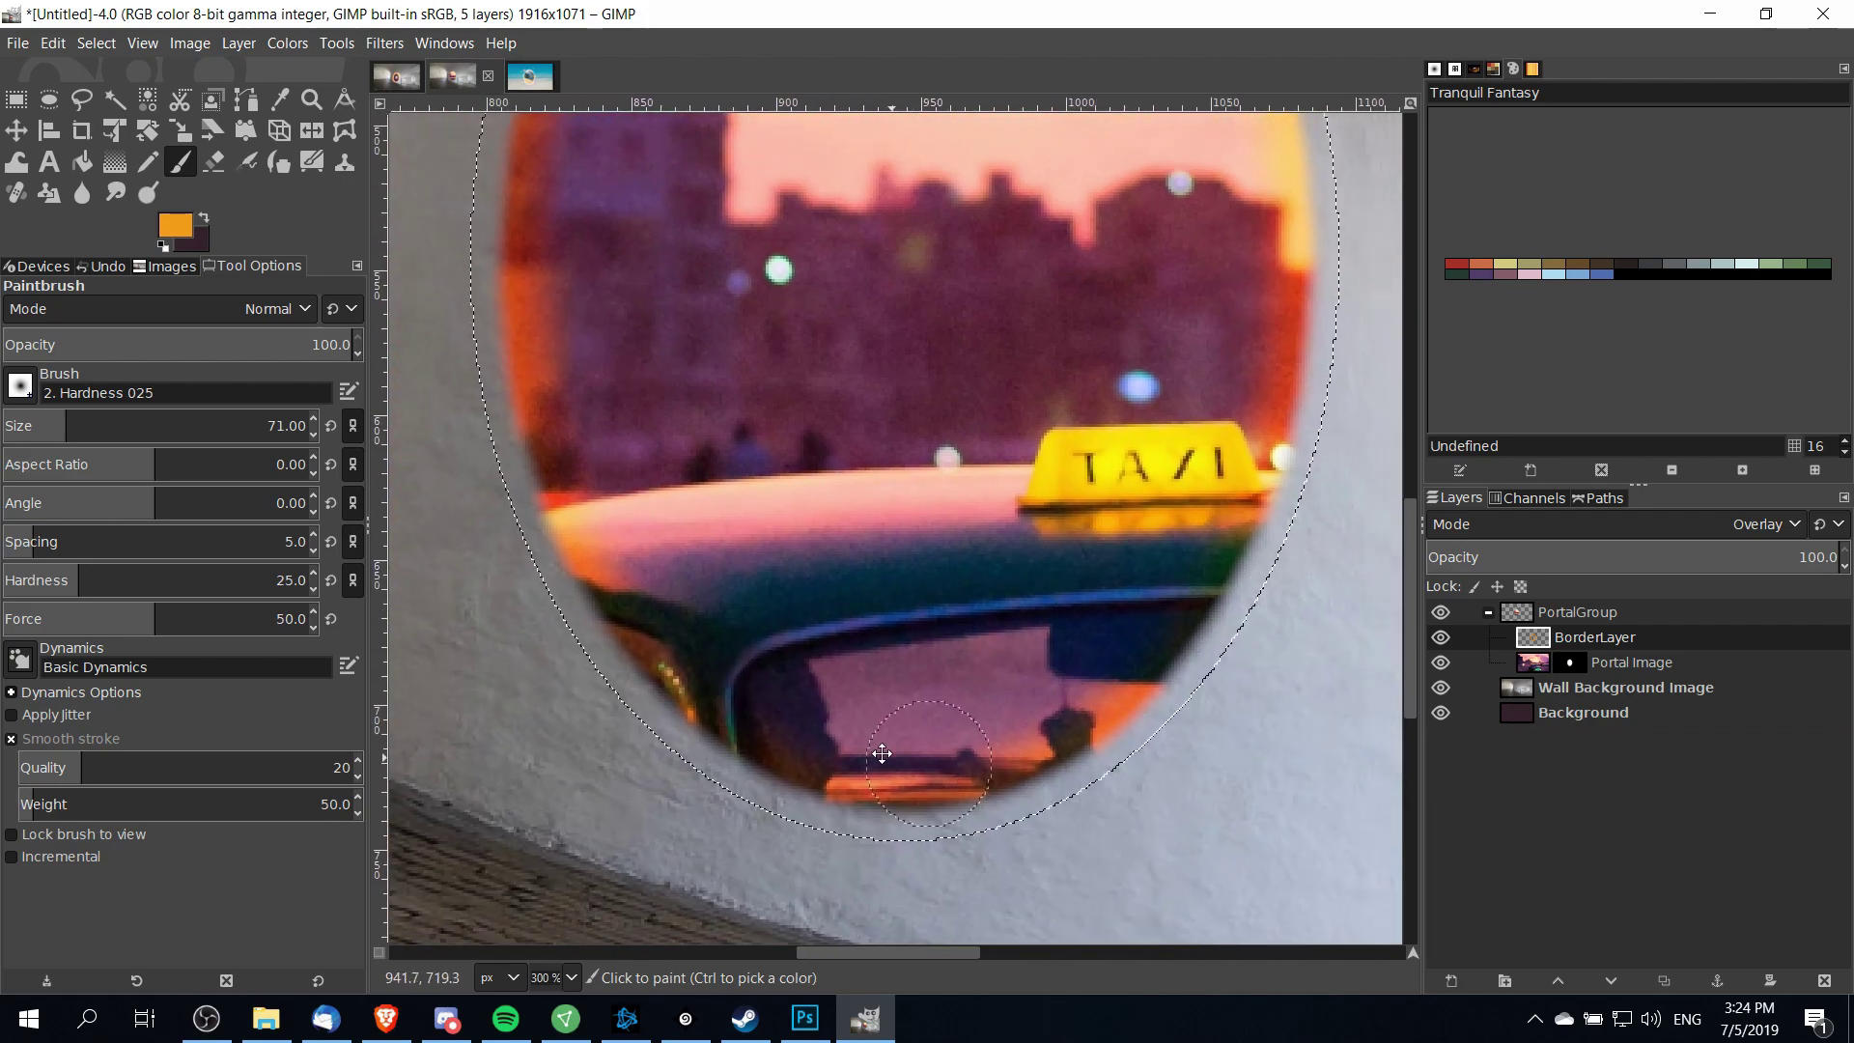
scroll(602, 684, "up", 6)
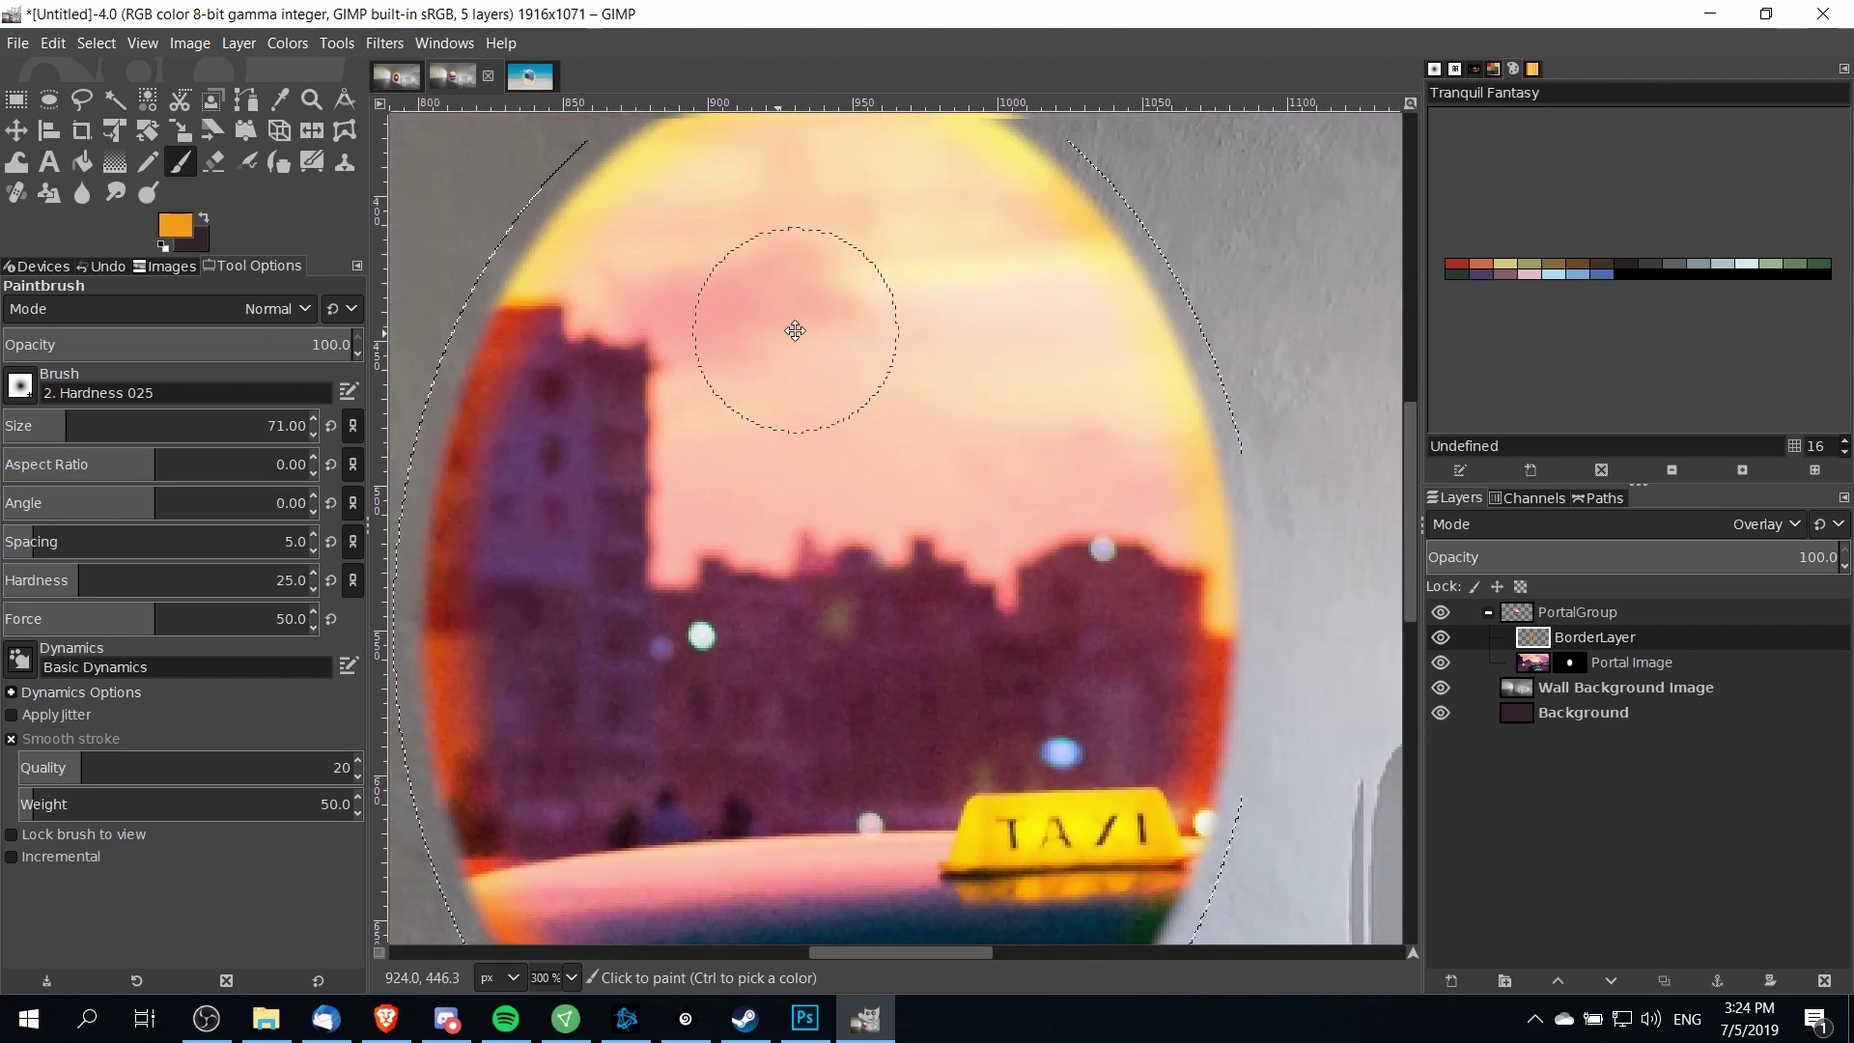
Hide the Portal Image layer to examine the orange border ring on its own, and show the layer again
left_click(1440, 663)
scroll(1294, 633, "down", 1)
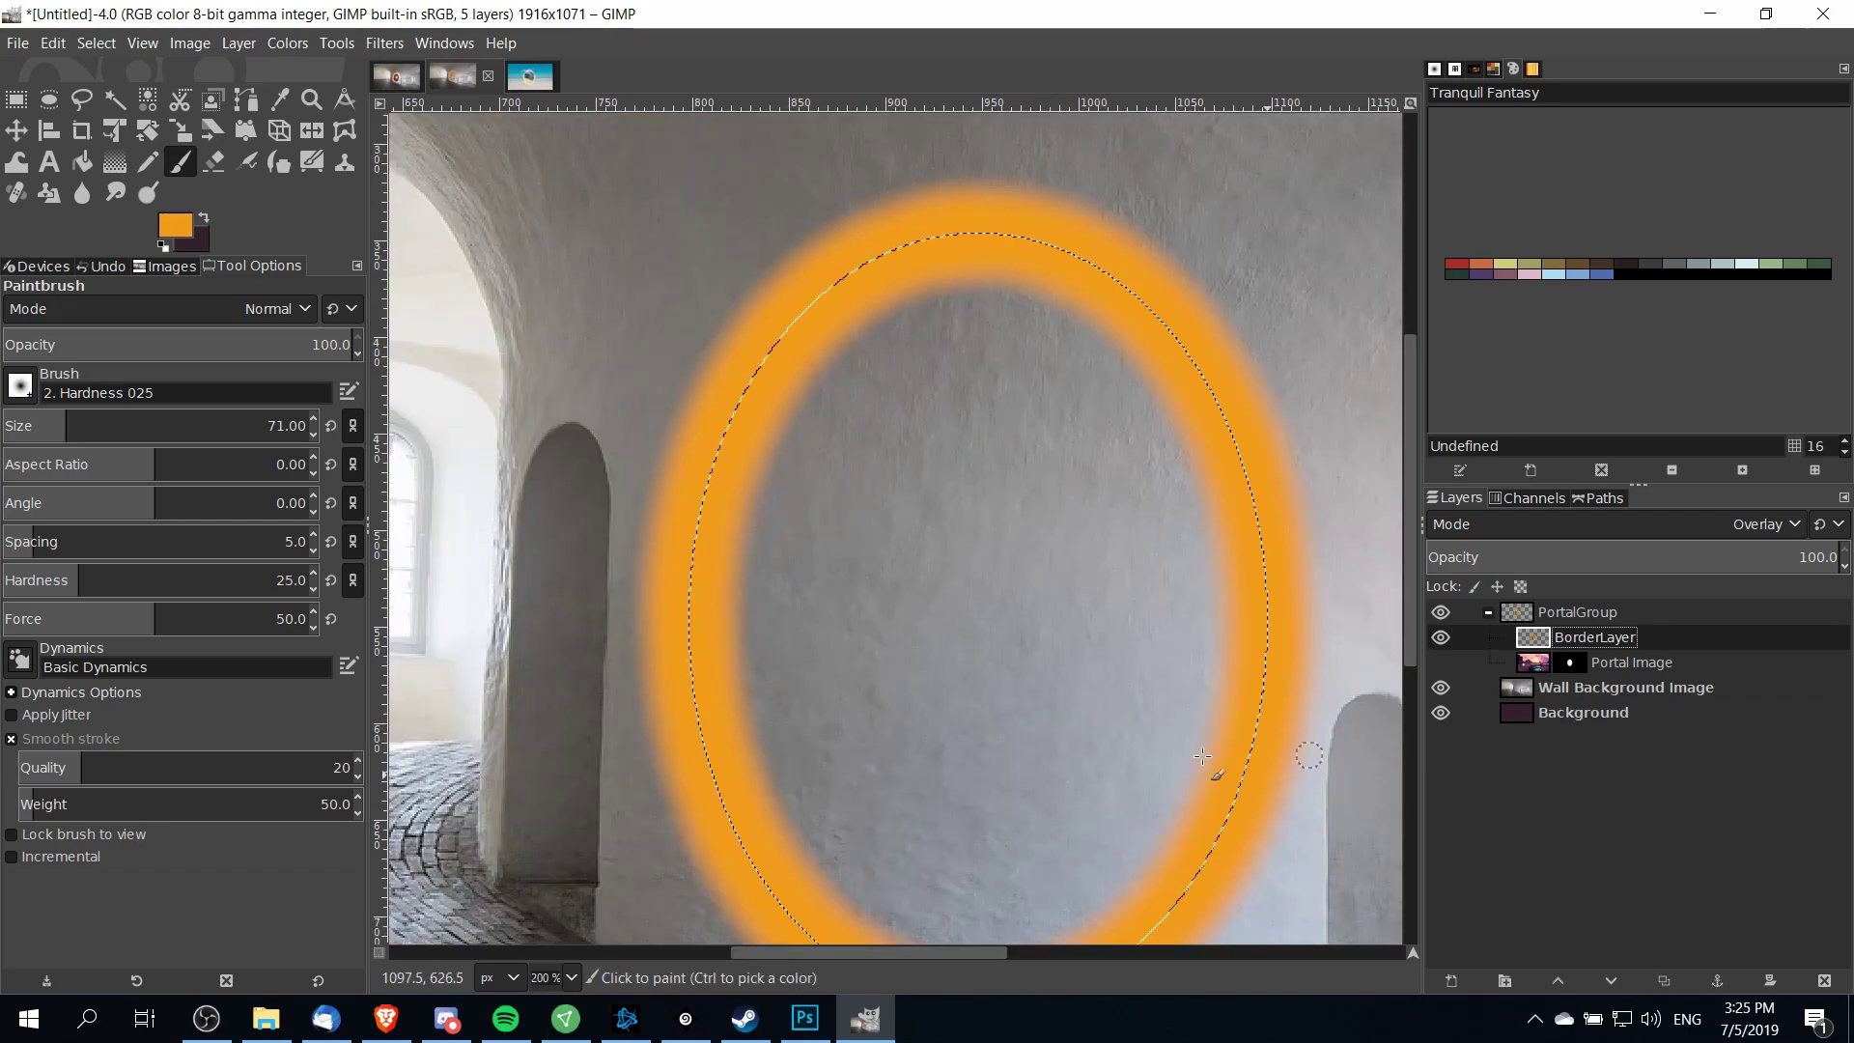
scroll(1250, 774, "down", 1)
scroll(1250, 775, "right", 1)
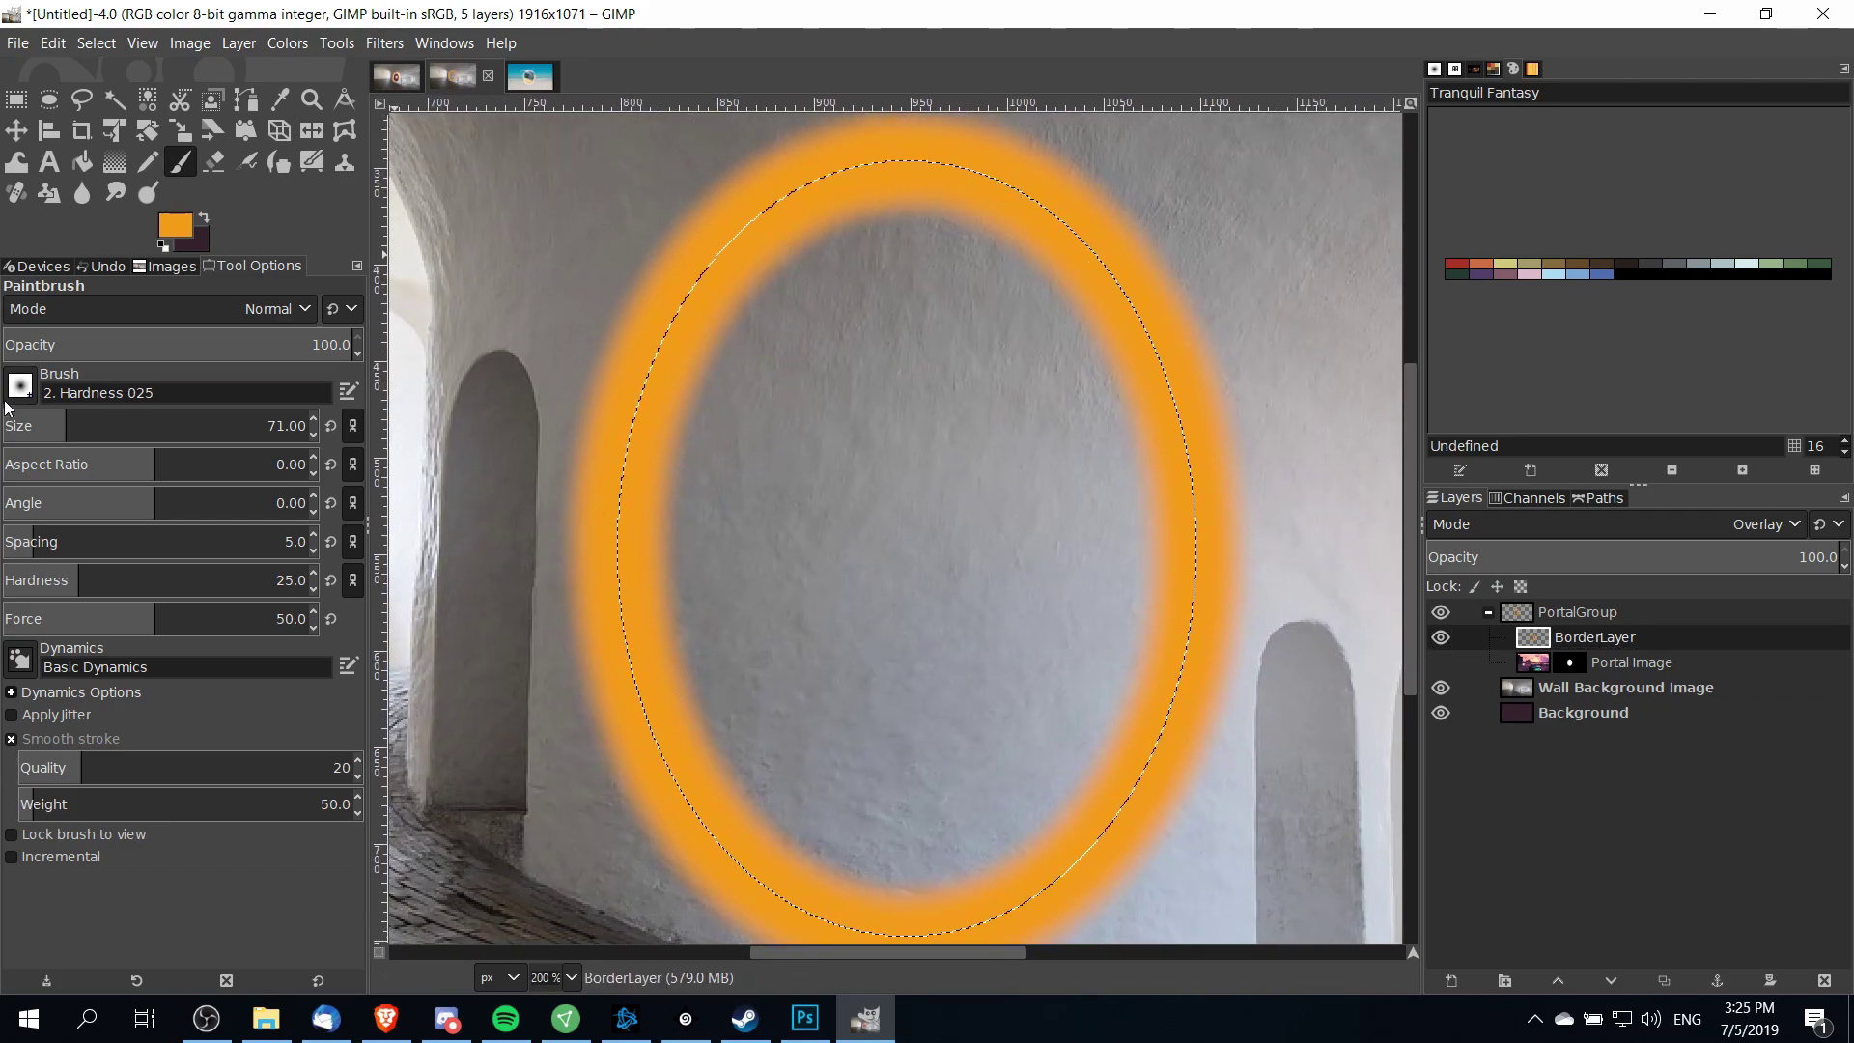
left_click(1440, 663)
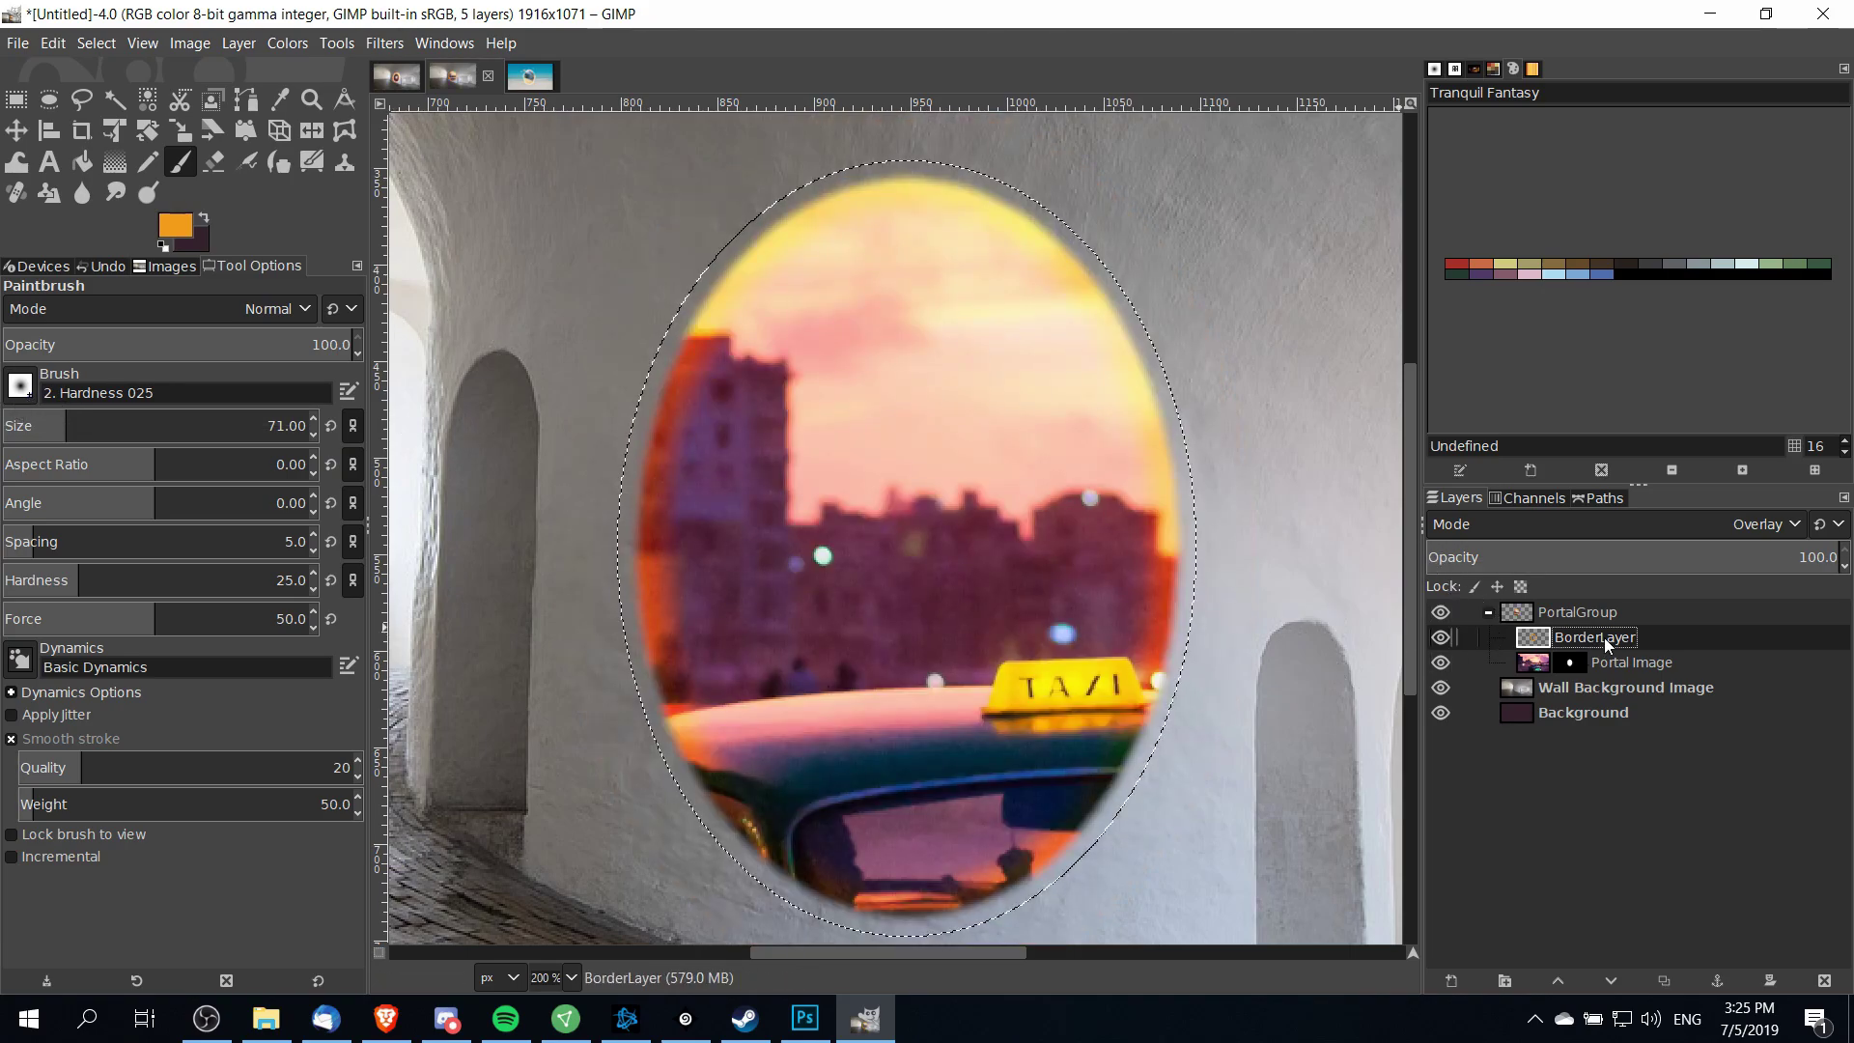
Try moving the Portal Image layer's mask from the central wall to the cobblestones below the far archway
scroll(1184, 311, "down", 1)
scroll(1184, 311, "right", 1)
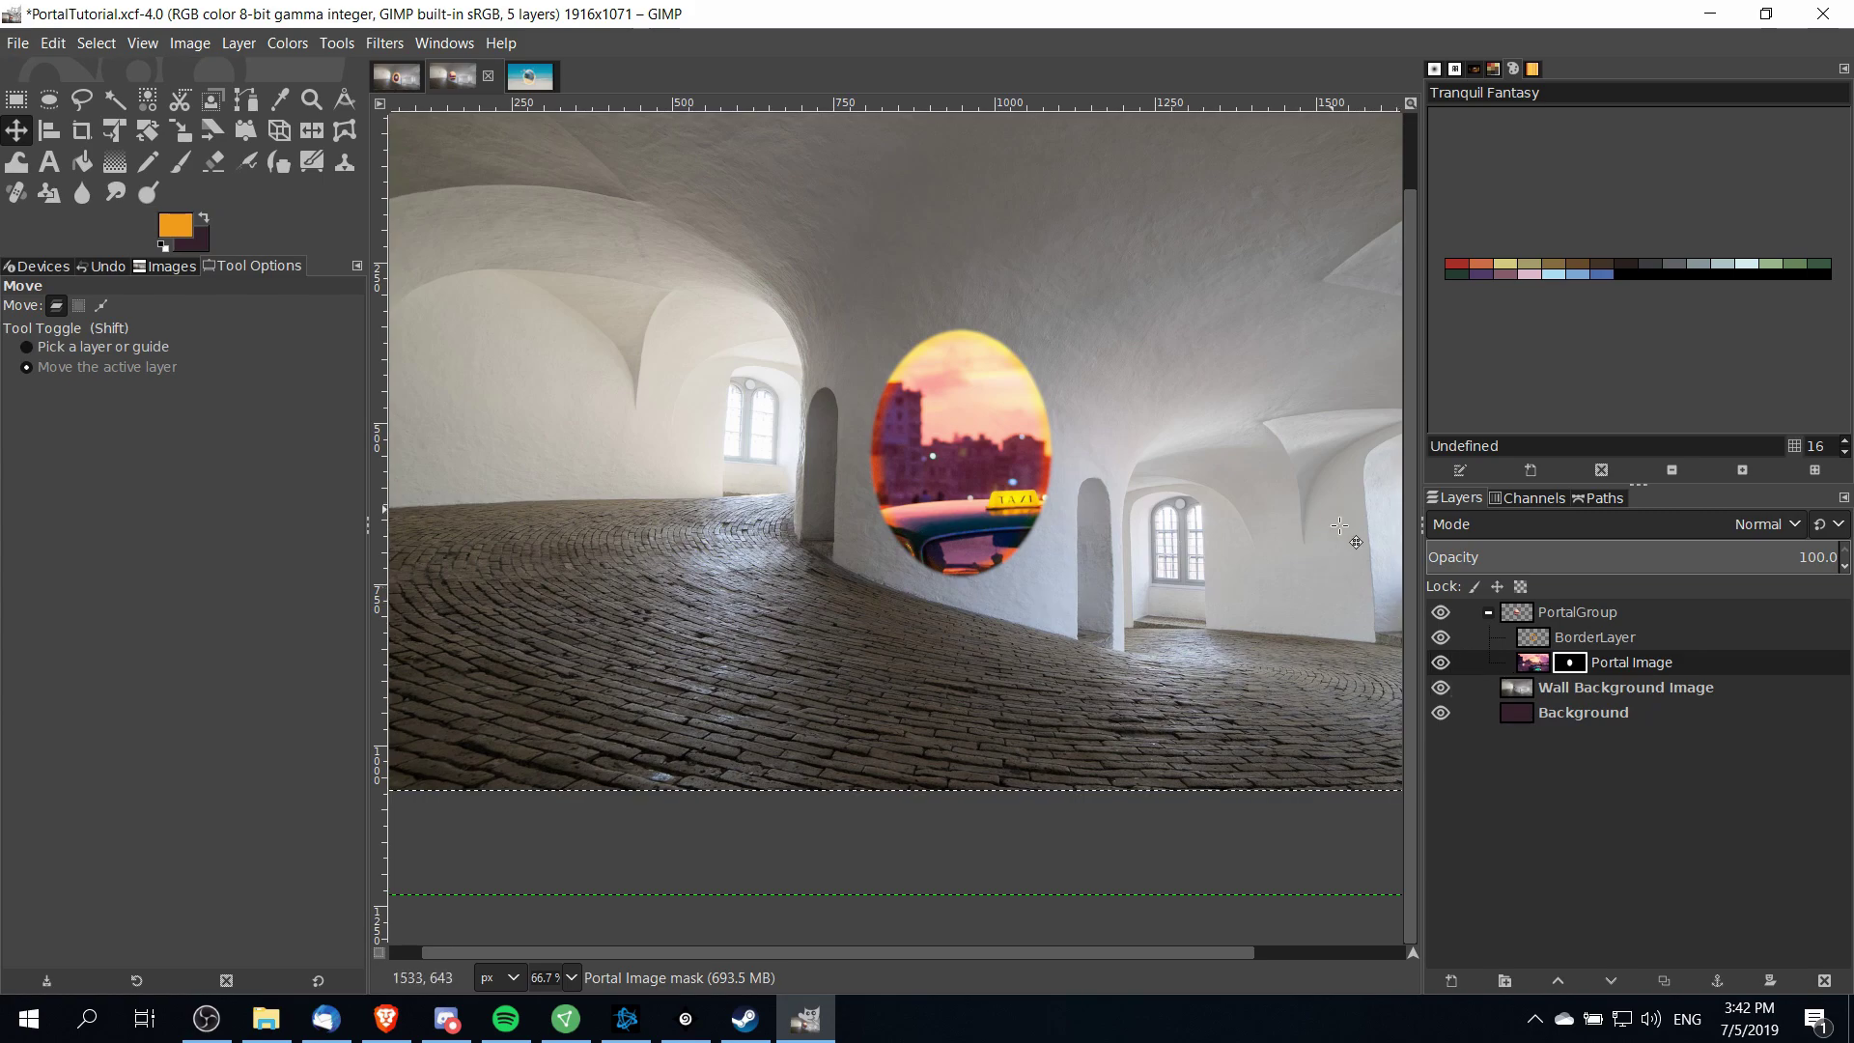
scroll(860, 509, "left", 1)
scroll(1001, 526, "up", 1)
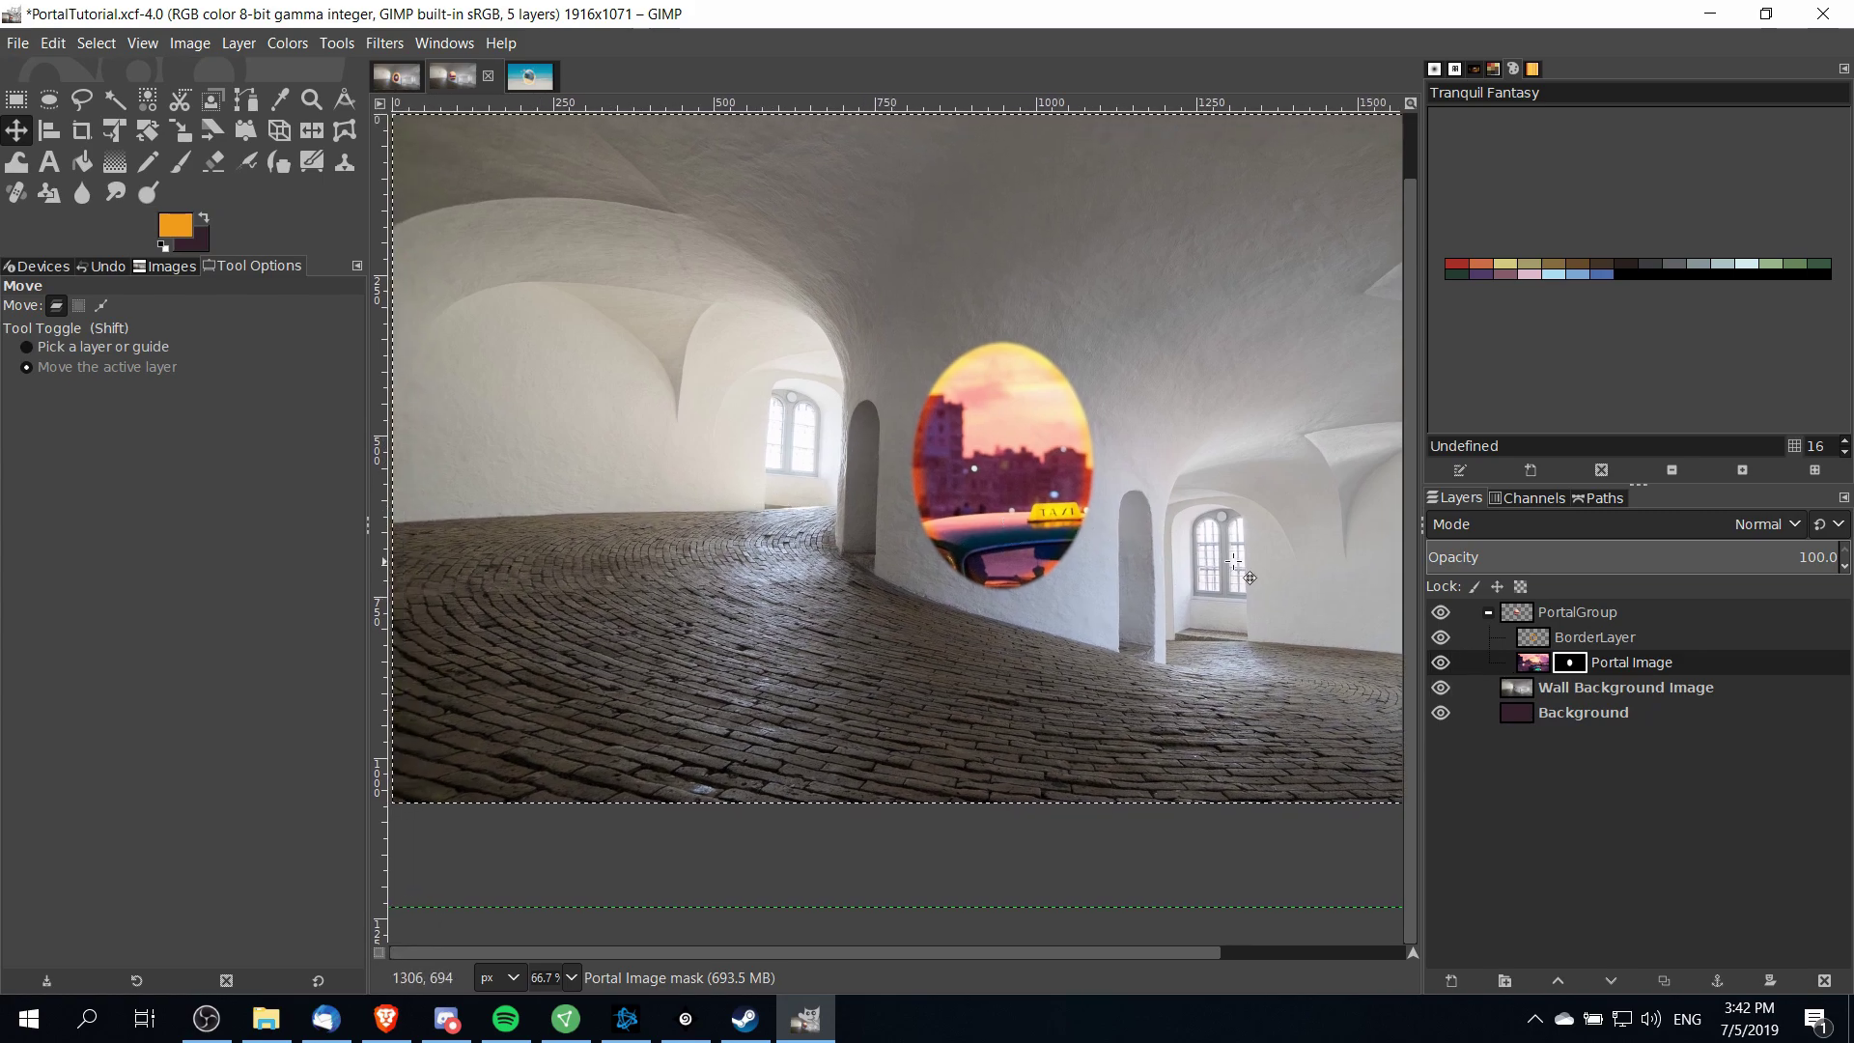
left_click(1628, 663)
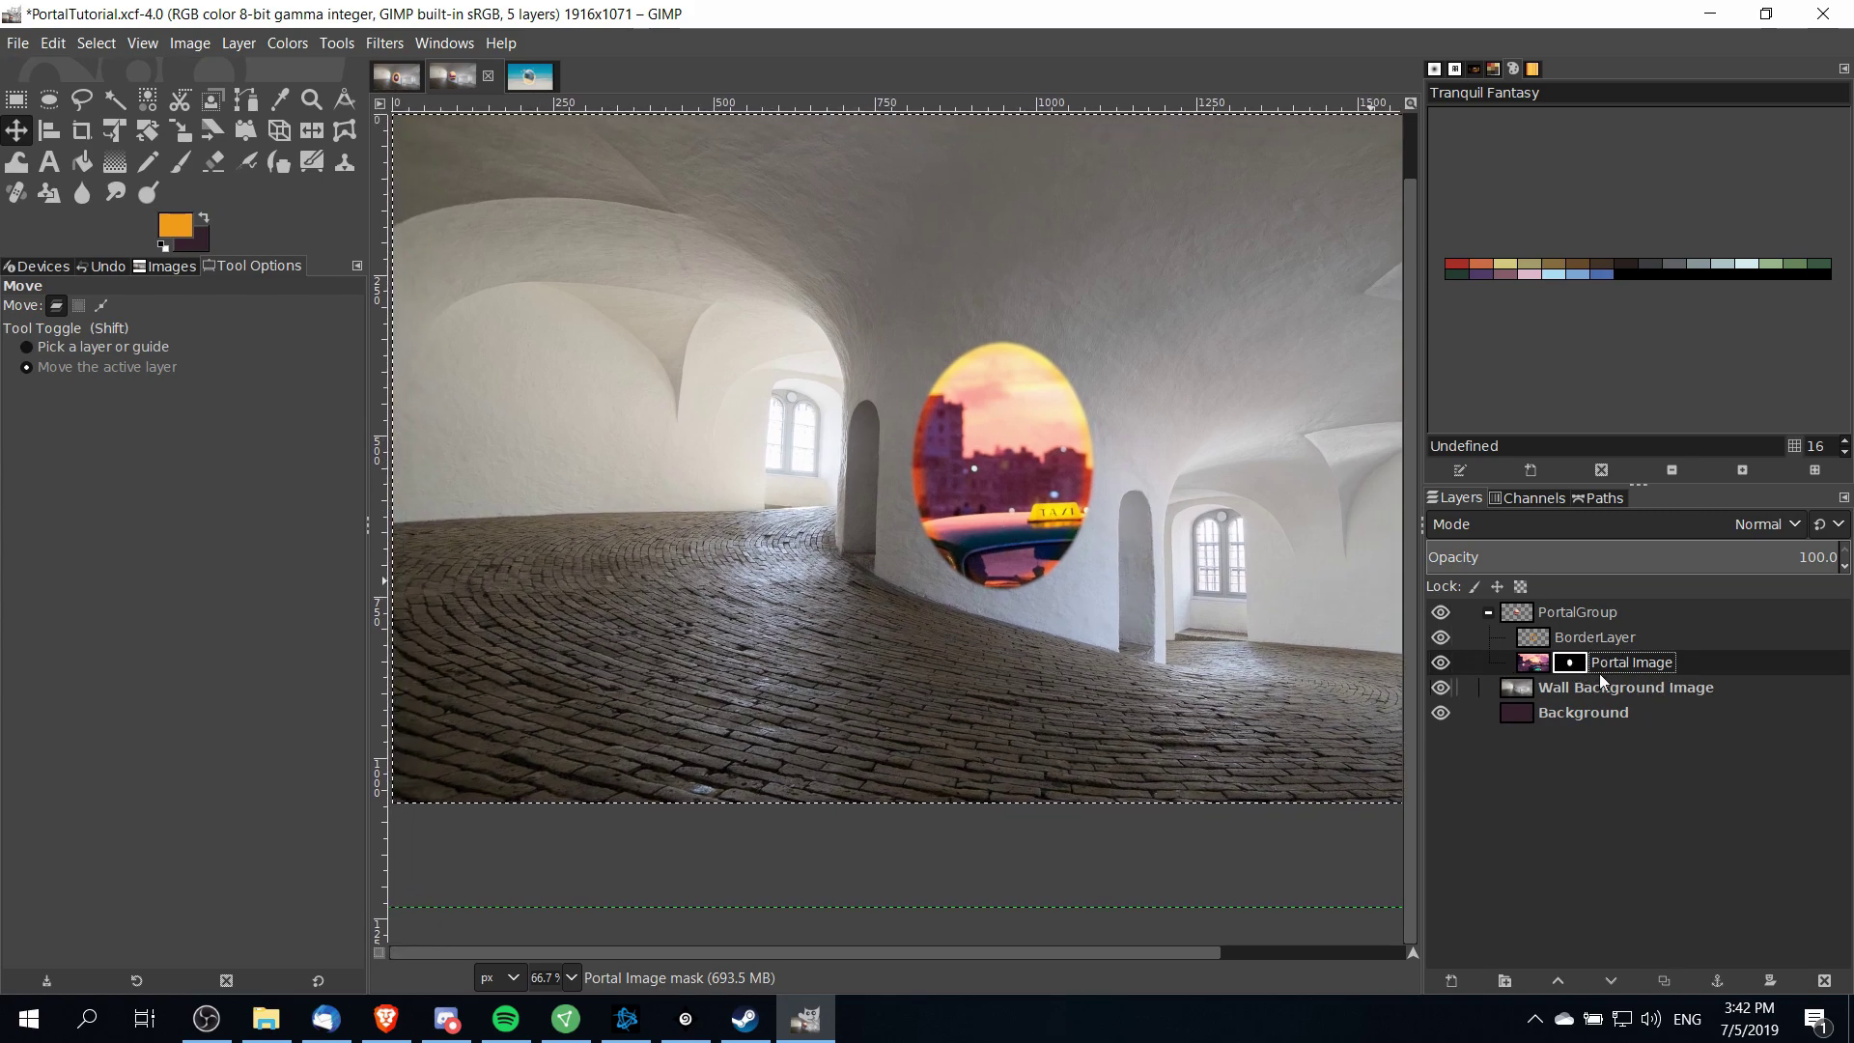
left_click_drag(990, 455, 614, 512)
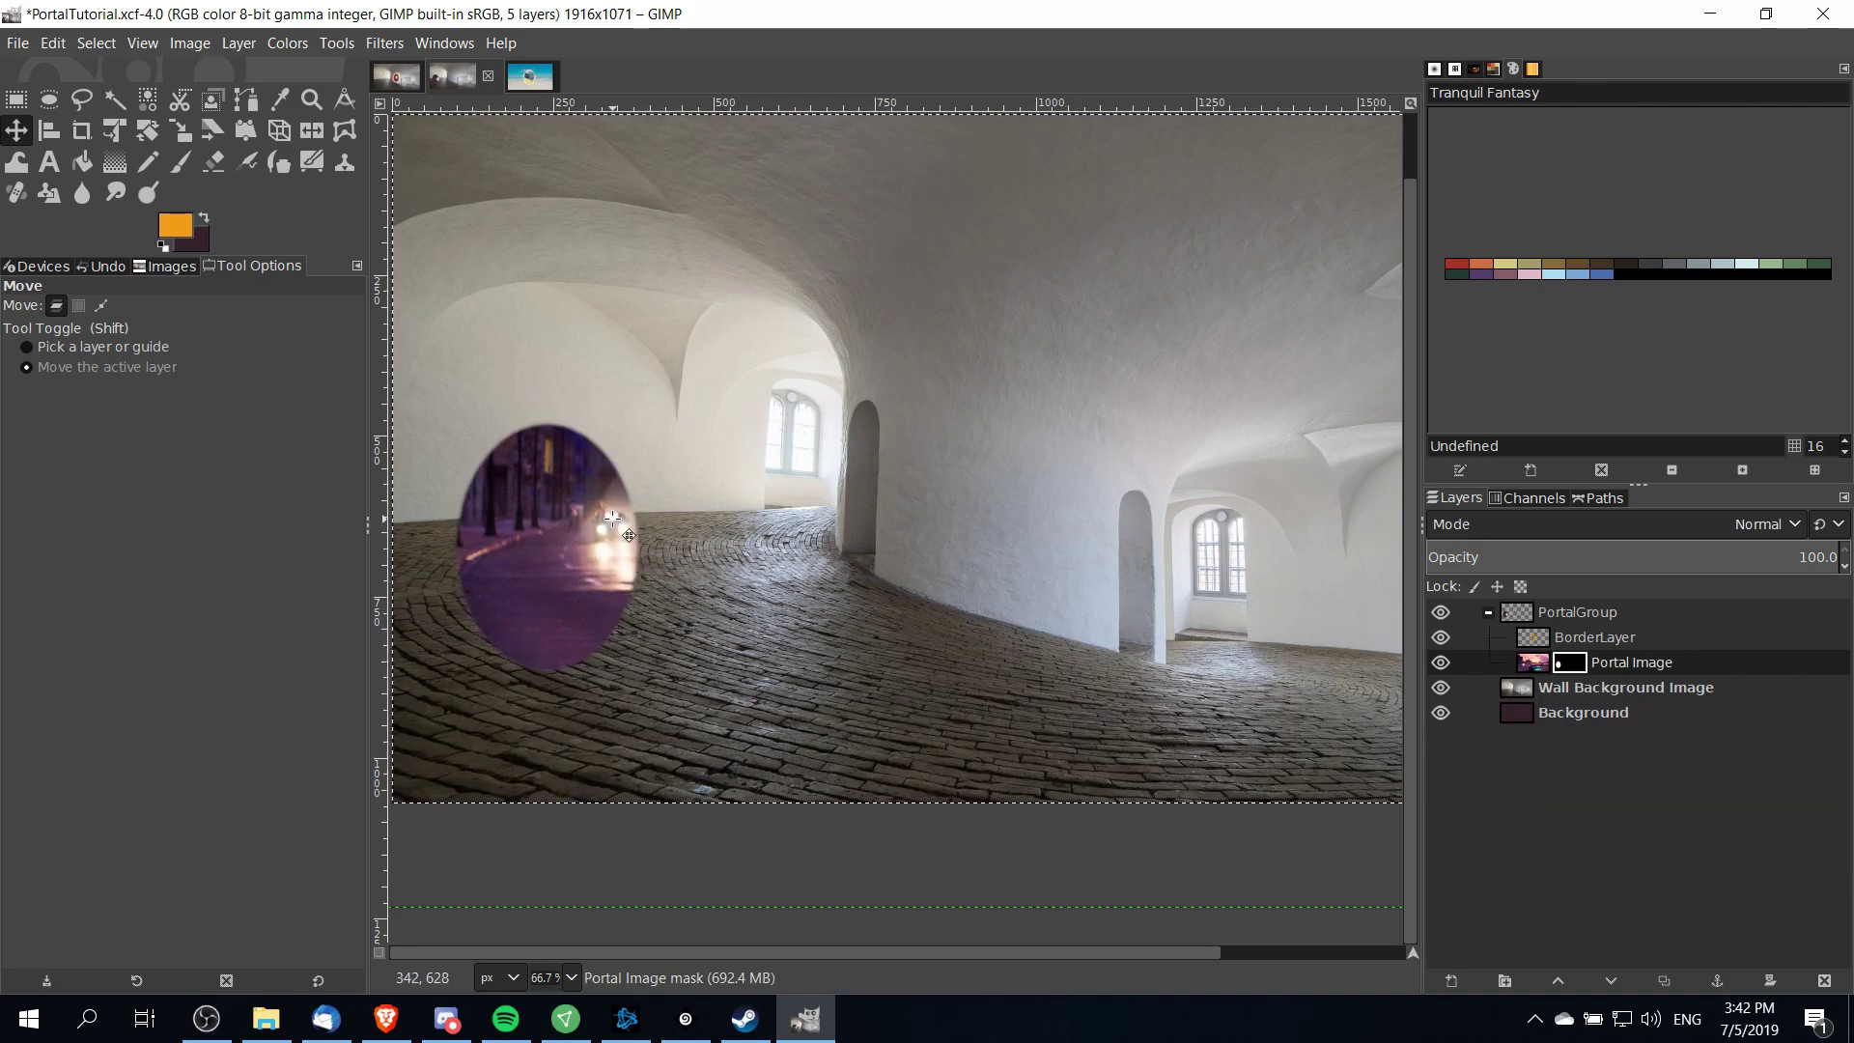
Shift the Portal Image layer's picture within its oval mask to frame the night street with the car headlights
left_click(1534, 663)
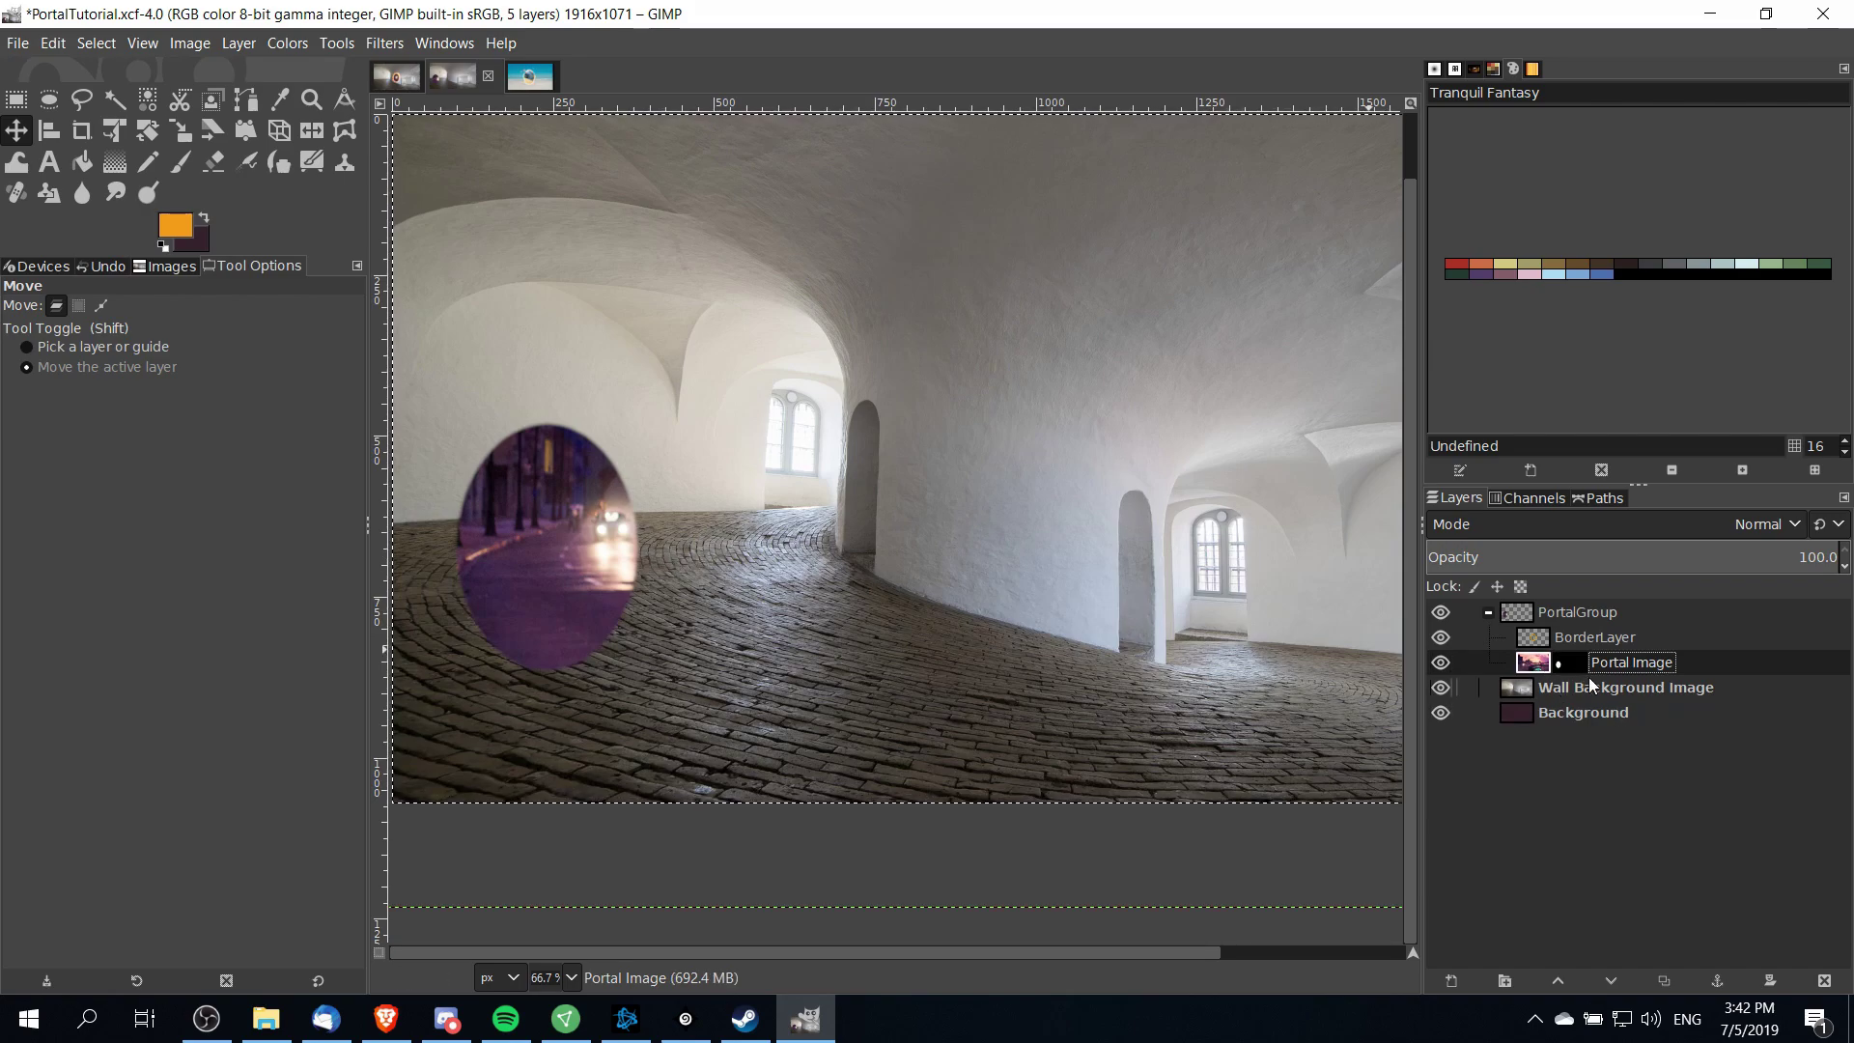
left_click_drag(966, 597, 989, 461)
key("r")
scroll(1005, 454, "up", 1)
scroll(1005, 454, "right", 1)
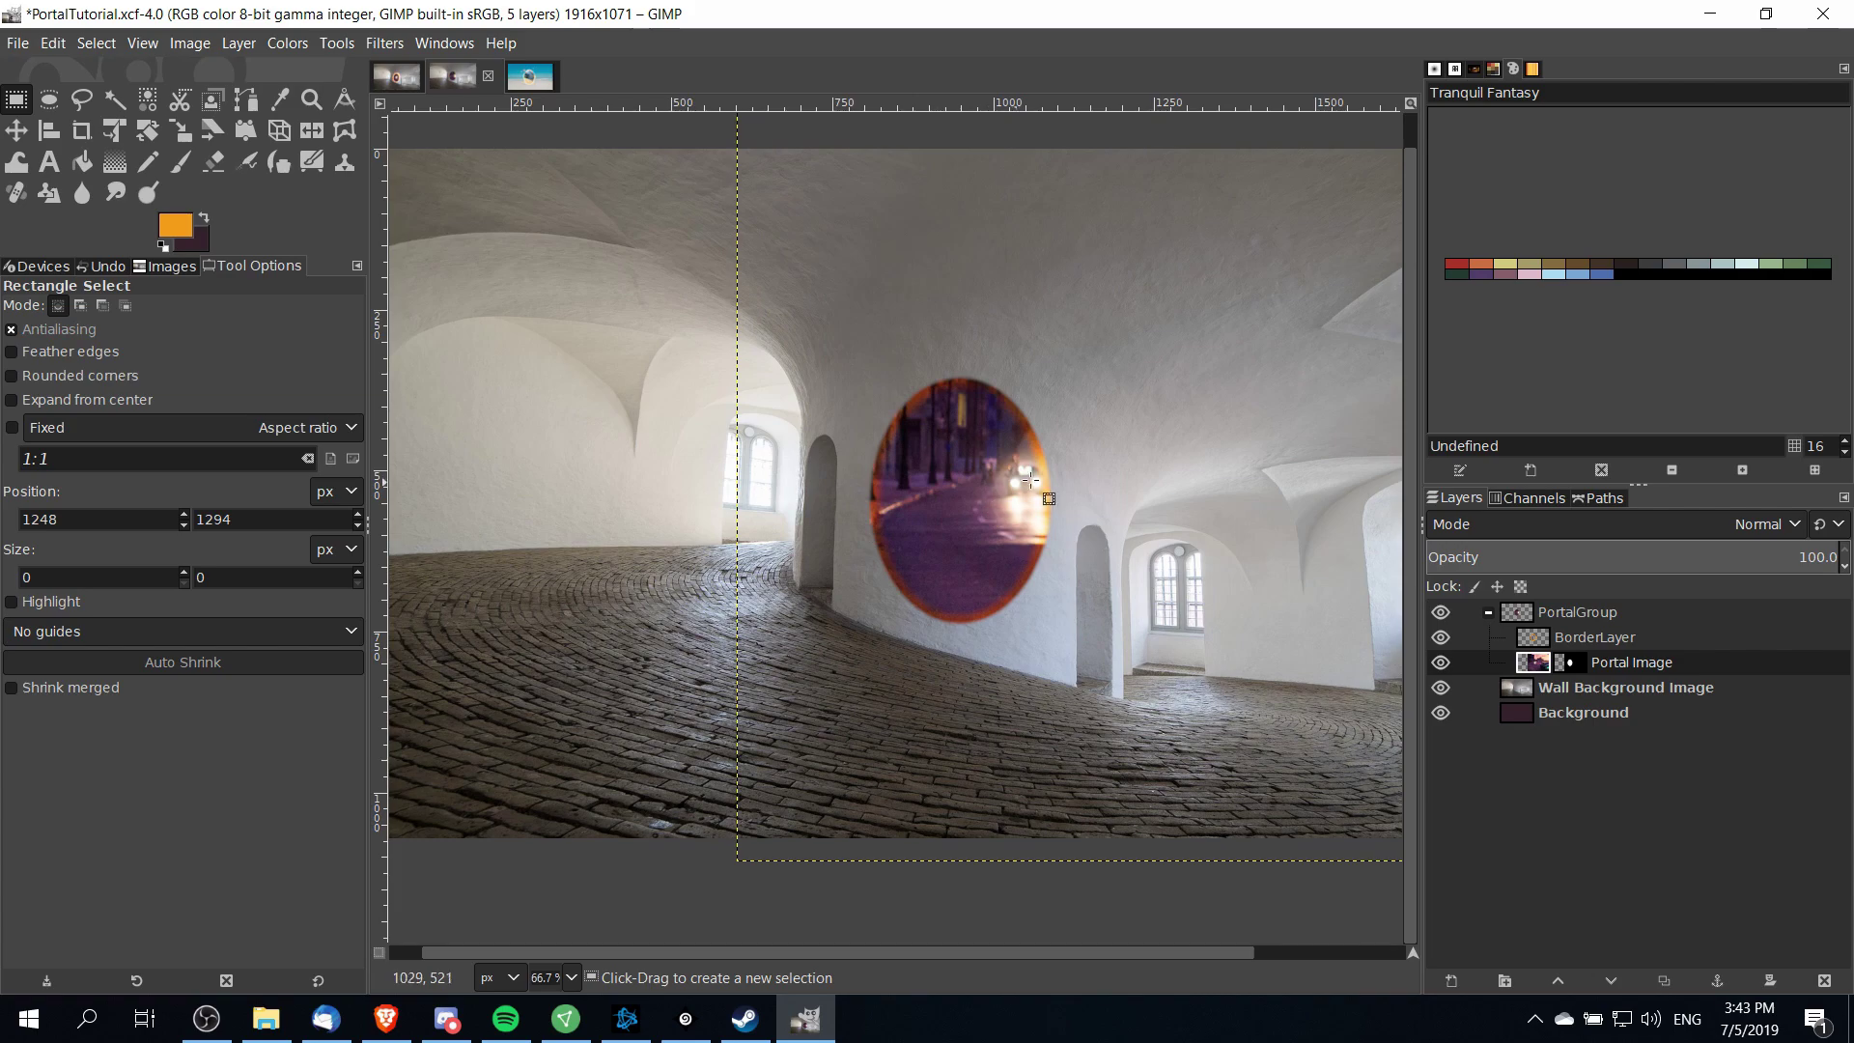
scroll(965, 579, "up", 1)
scroll(966, 580, "right", 1)
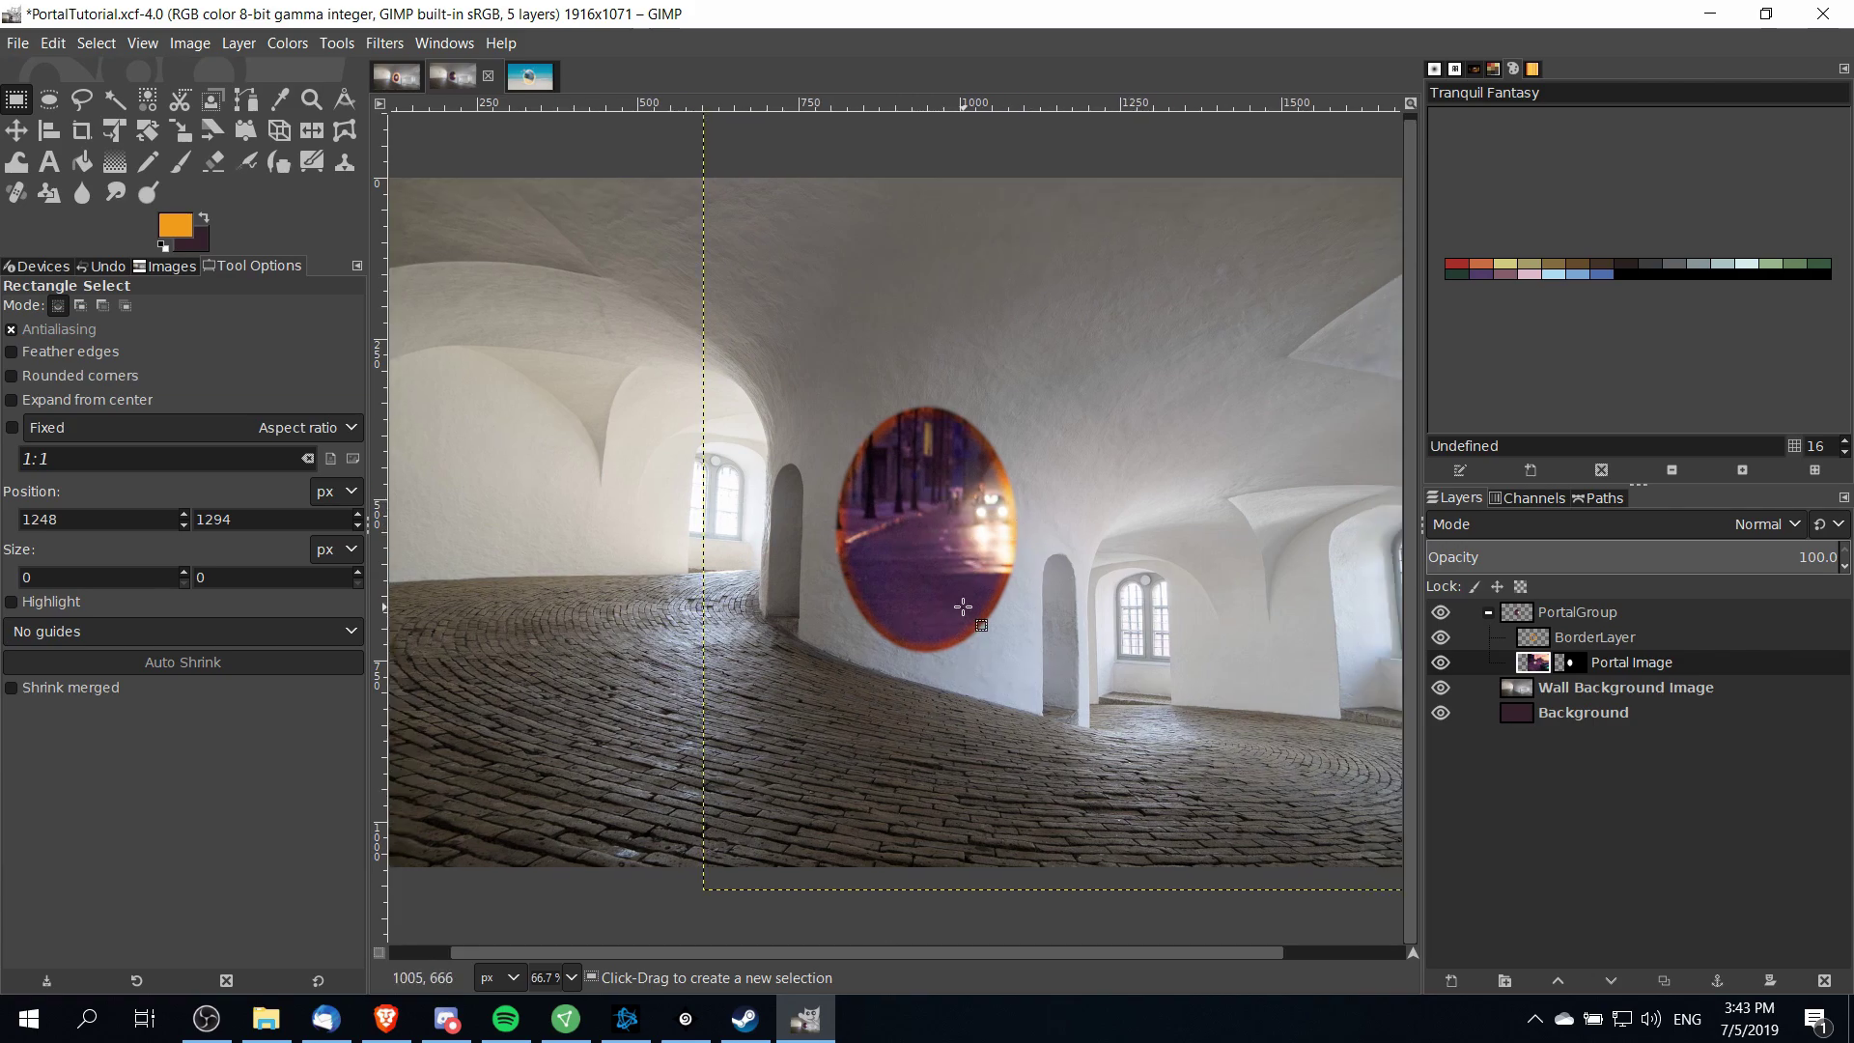
scroll(1039, 696, "up", 1)
scroll(1039, 696, "right", 1)
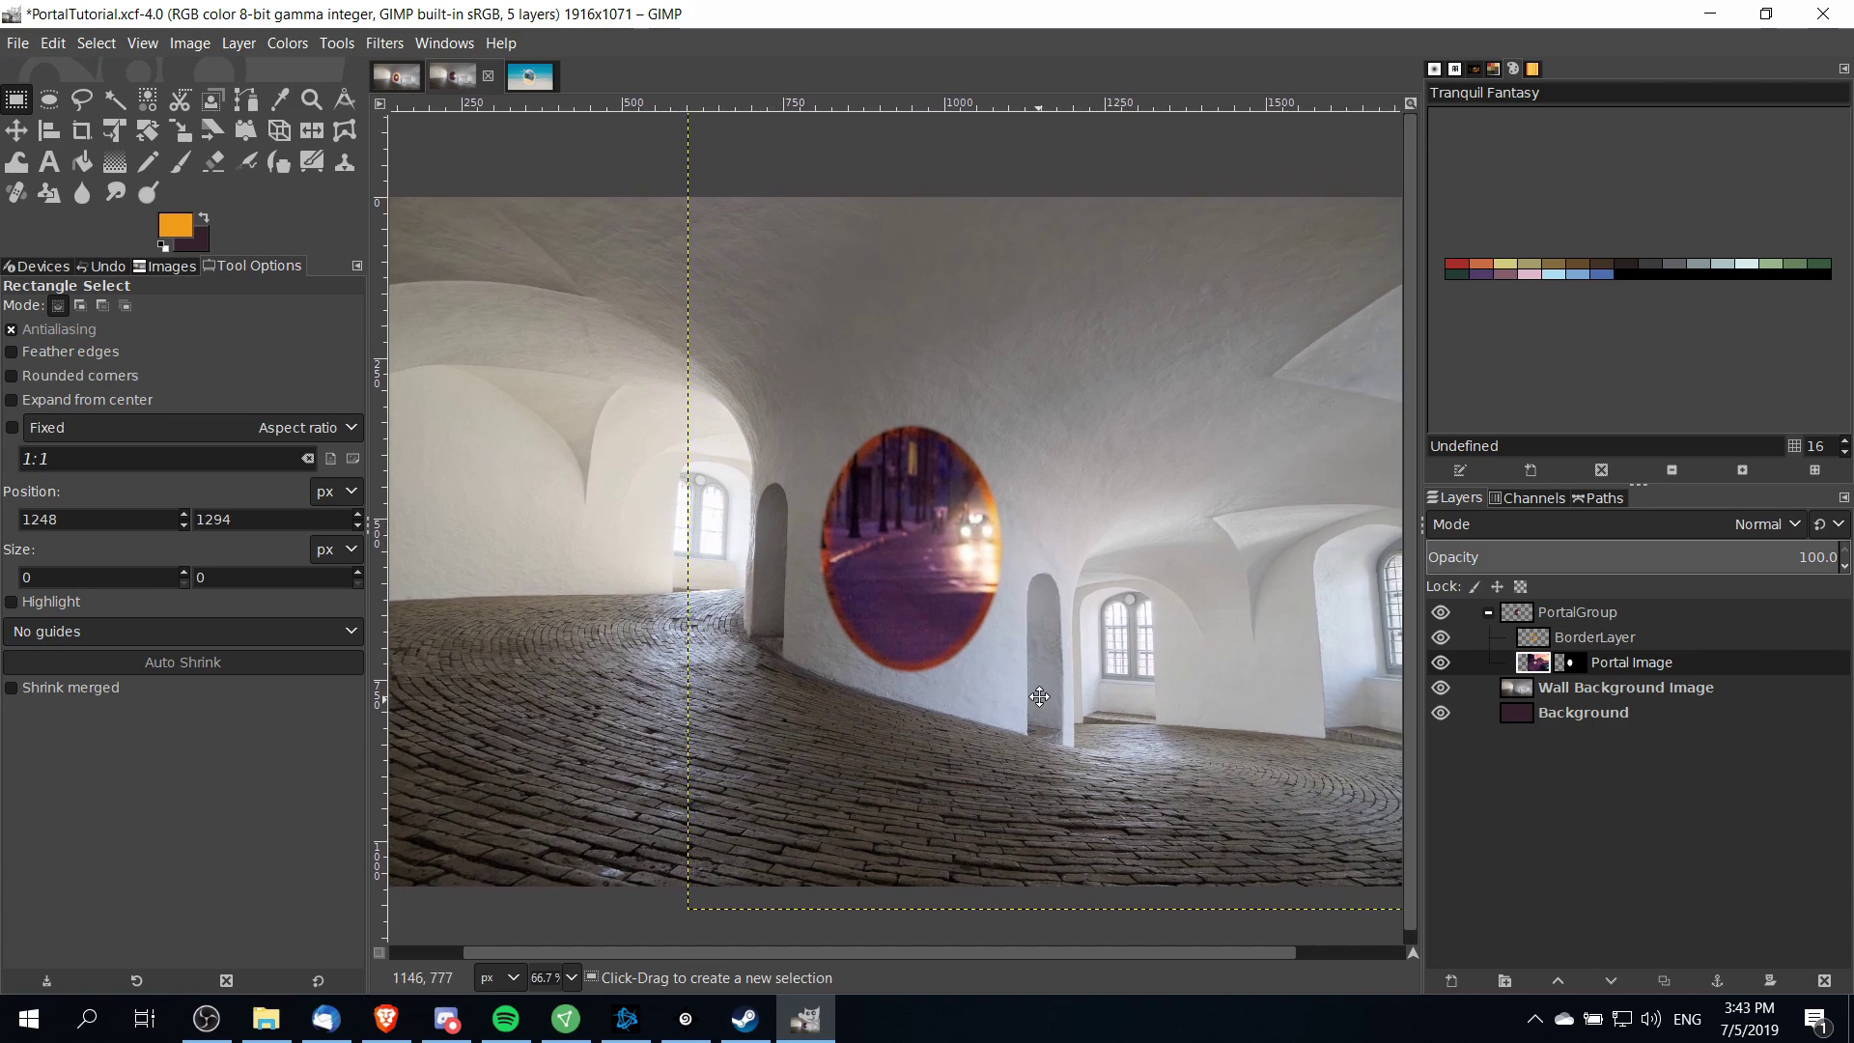
key("1")
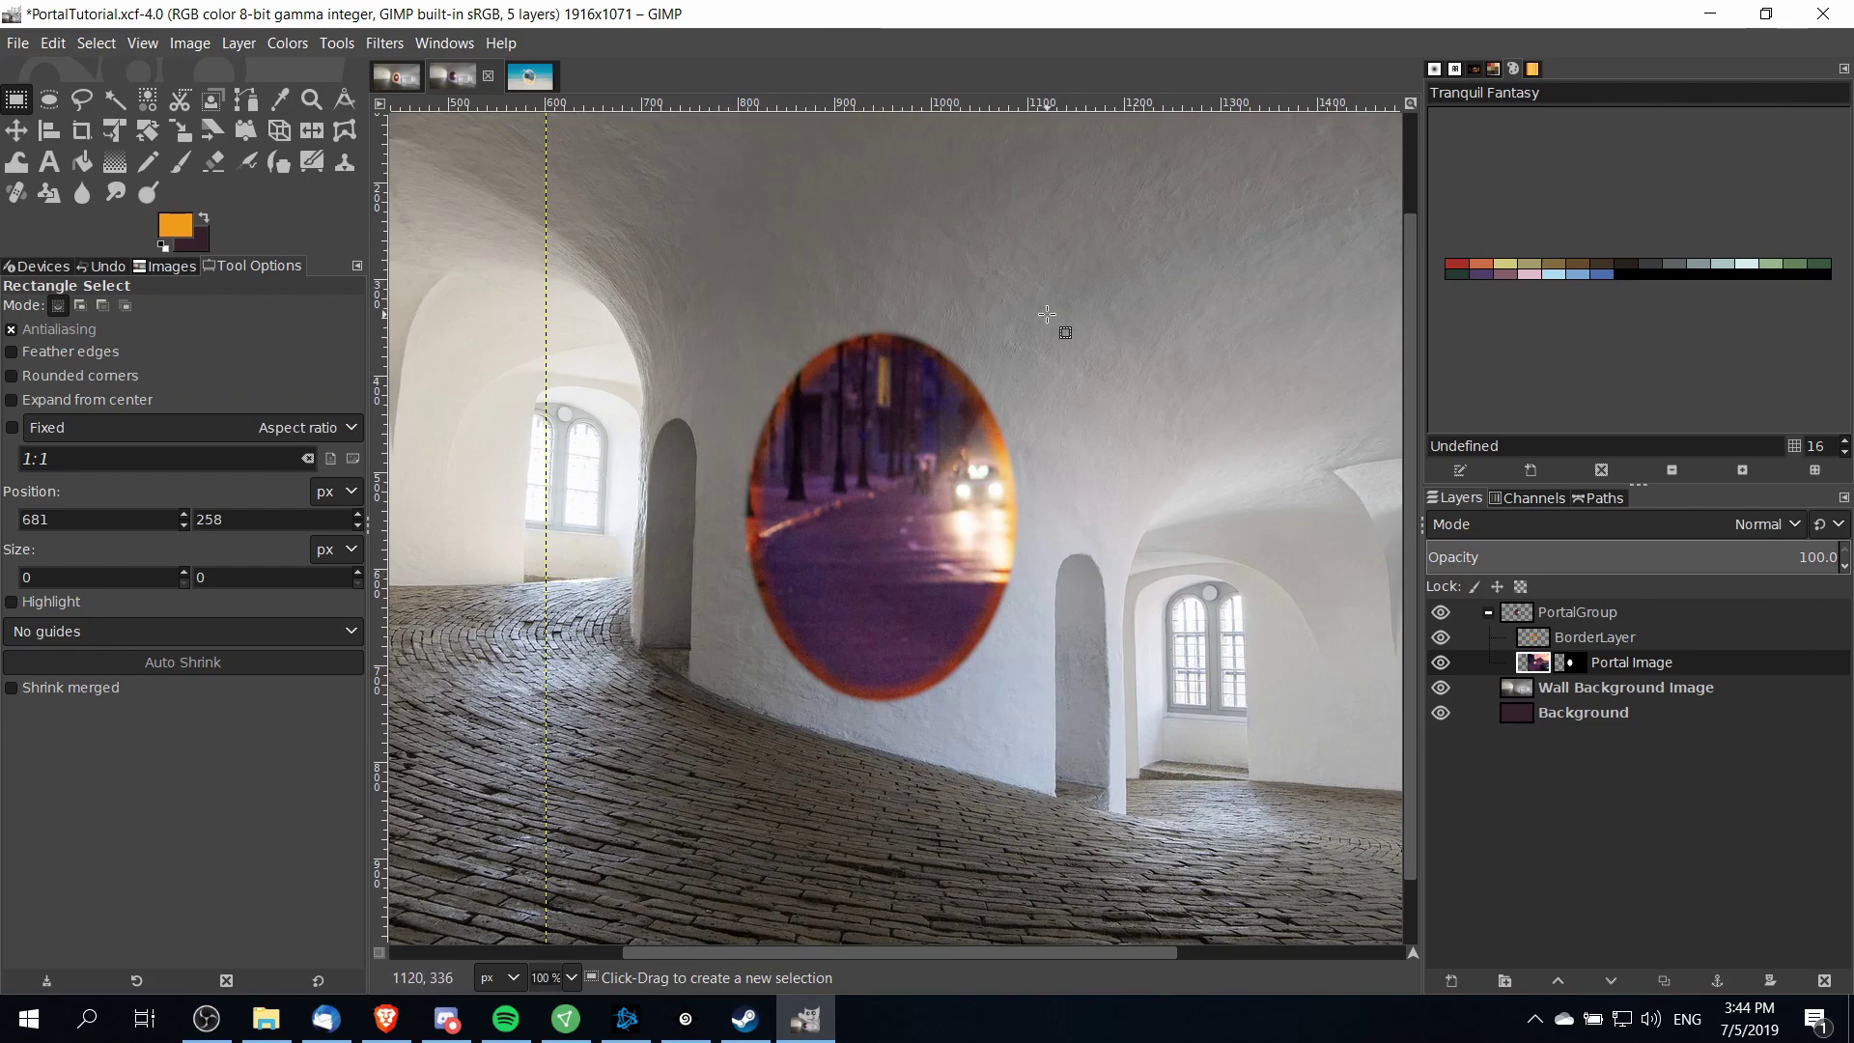
Add another transparent border layer inside PortalGroup and place it beneath the Portal Image layer
left_click(1450, 980)
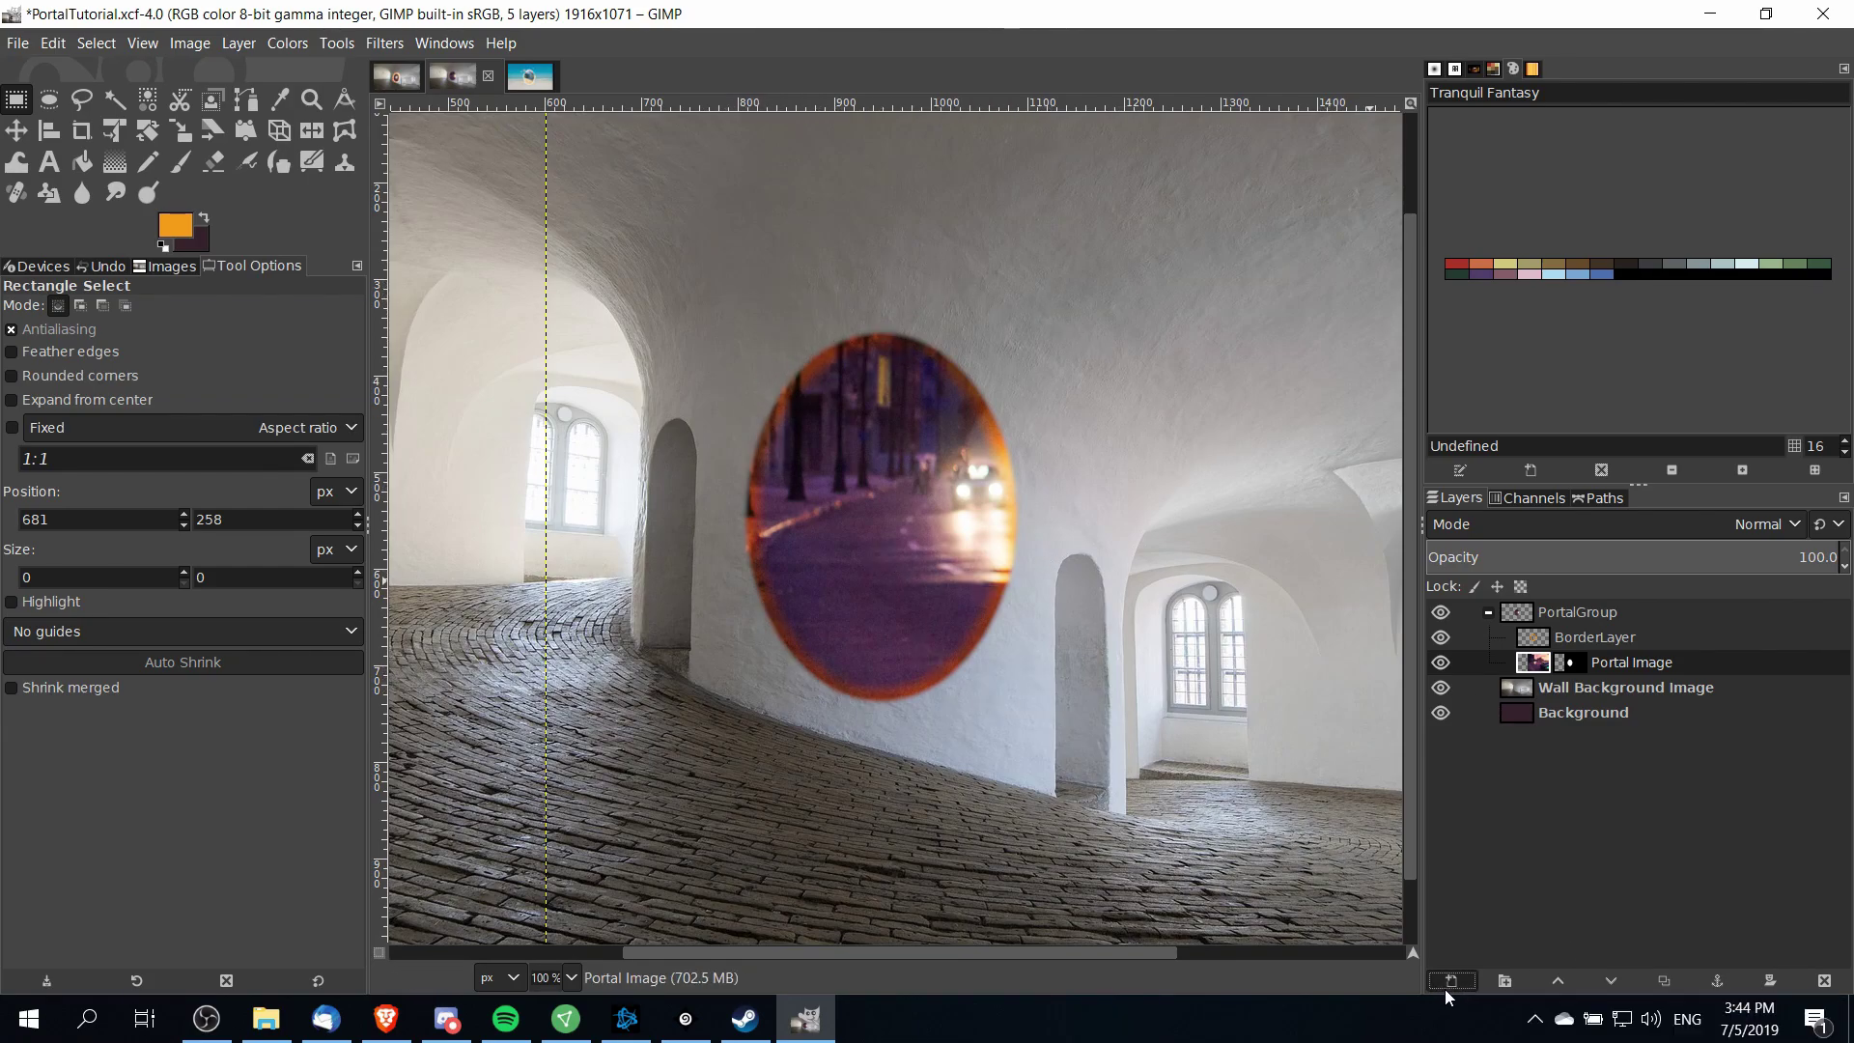
left_click(1632, 959)
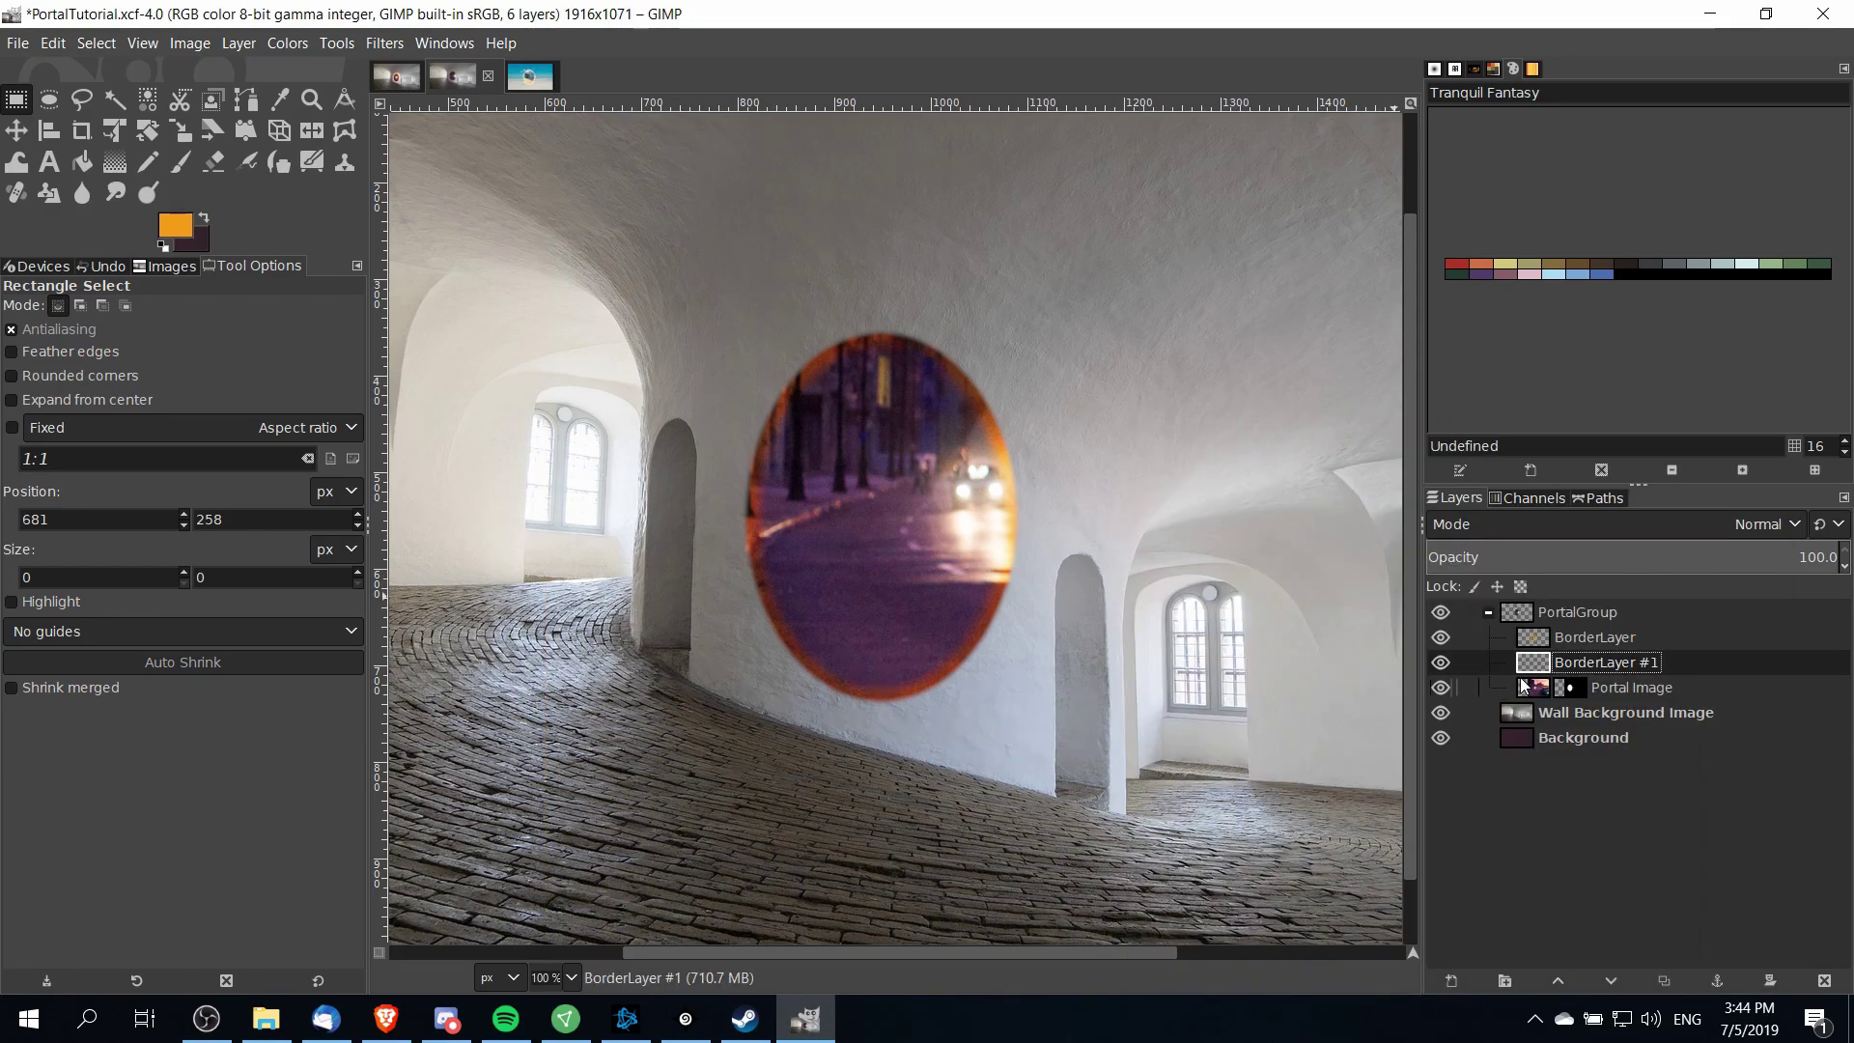
left_click_drag(1546, 673, 1610, 703)
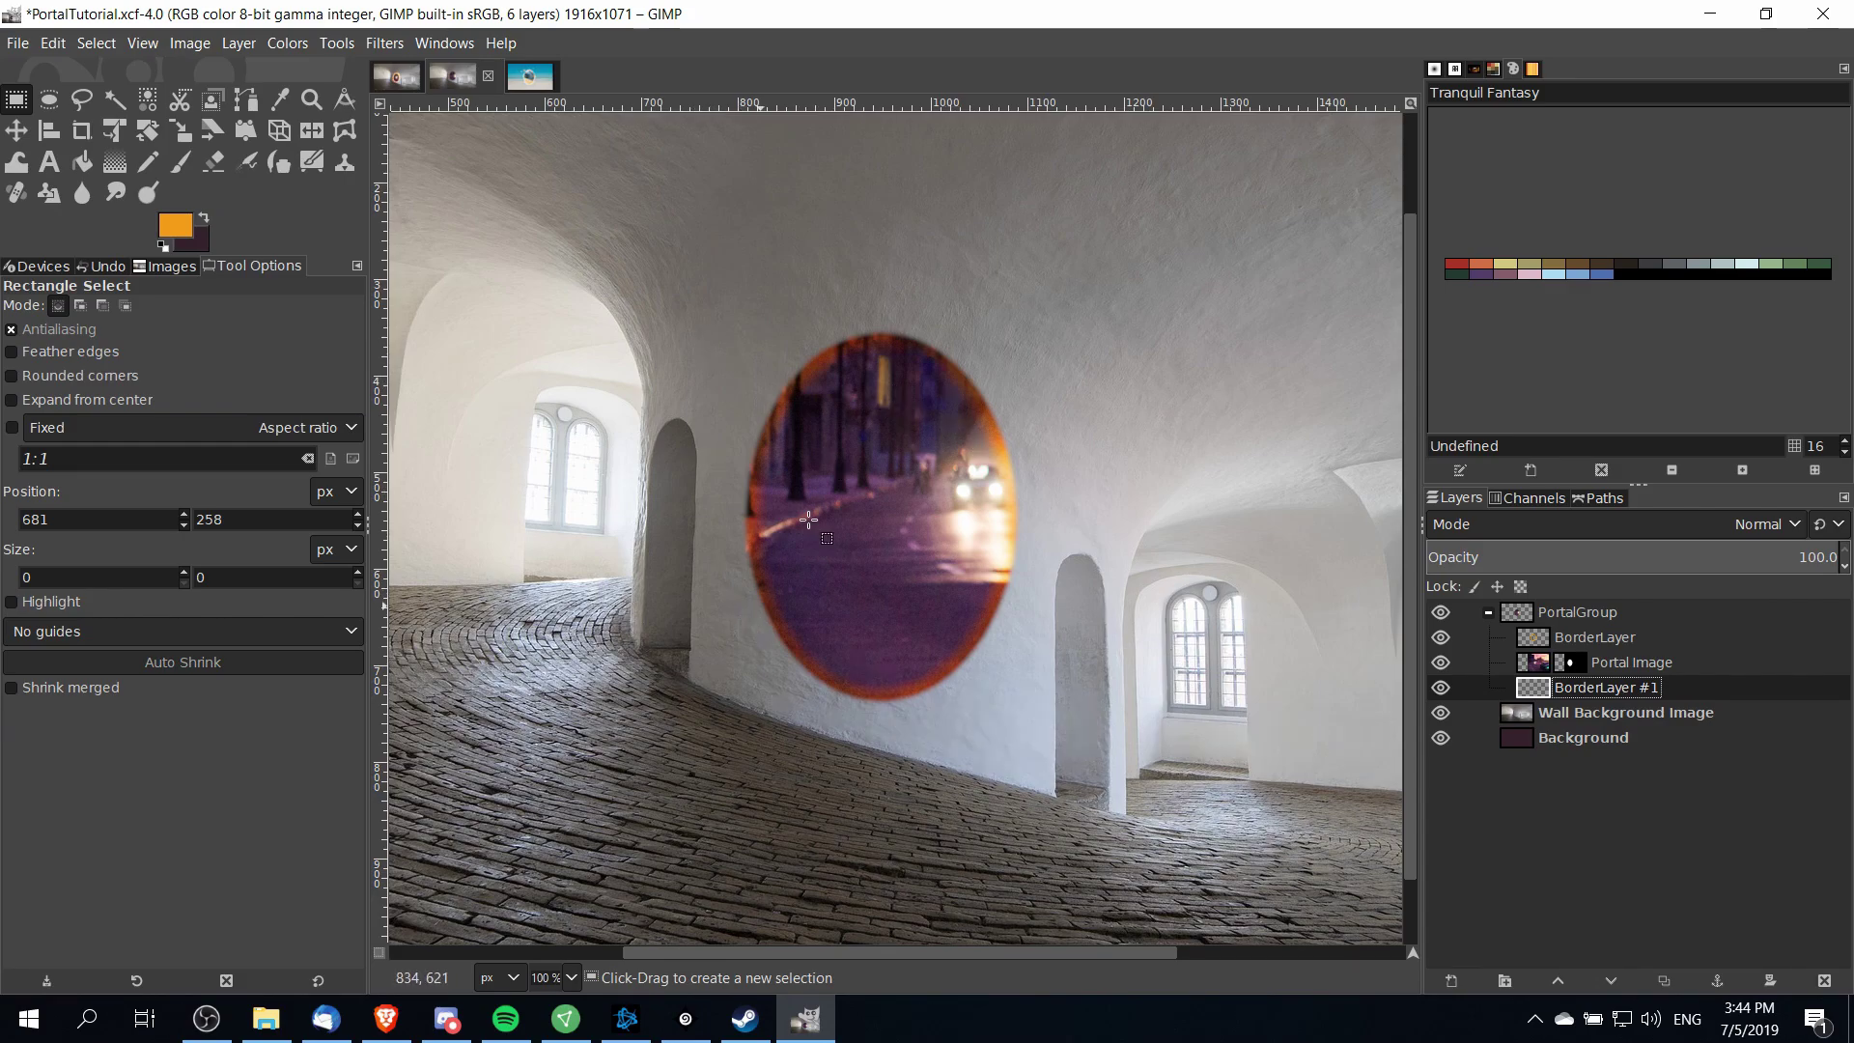
Choose the Texture Hose 03 brush for the Paintbrush tool
scroll(905, 389, "left", 1)
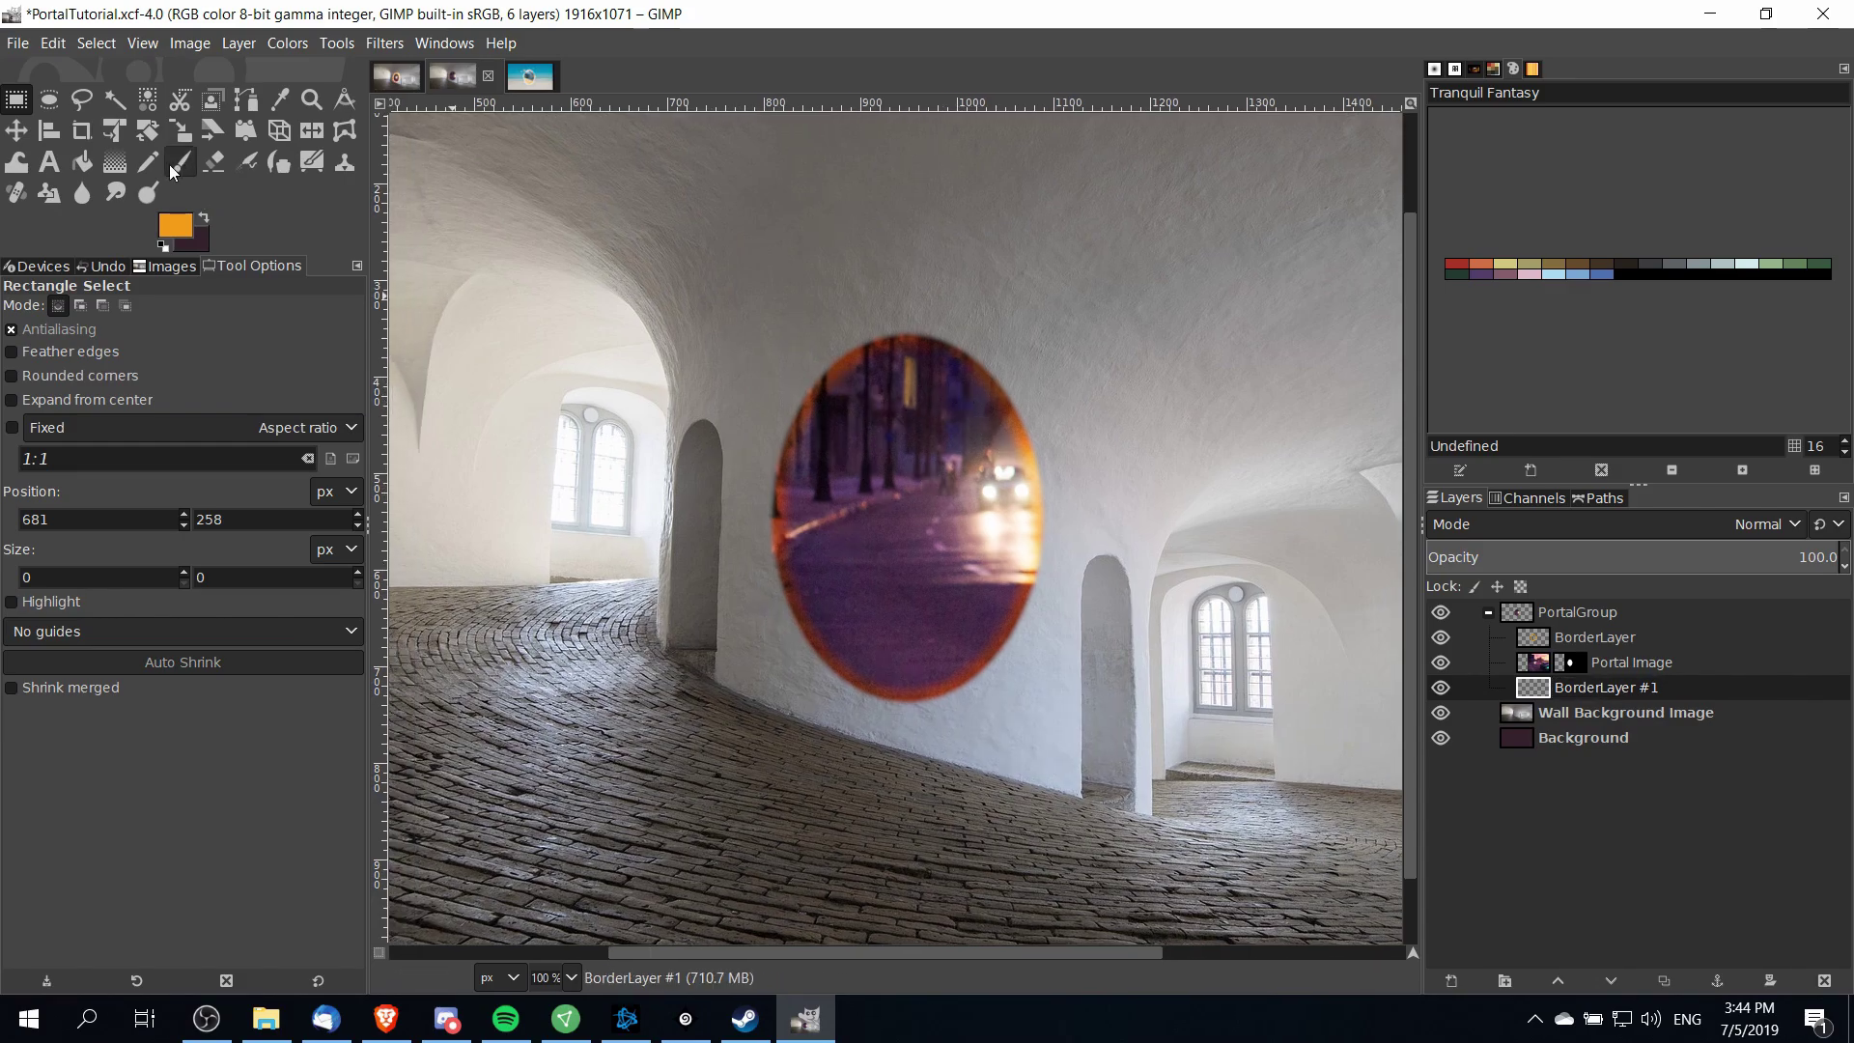
left_click(170, 164)
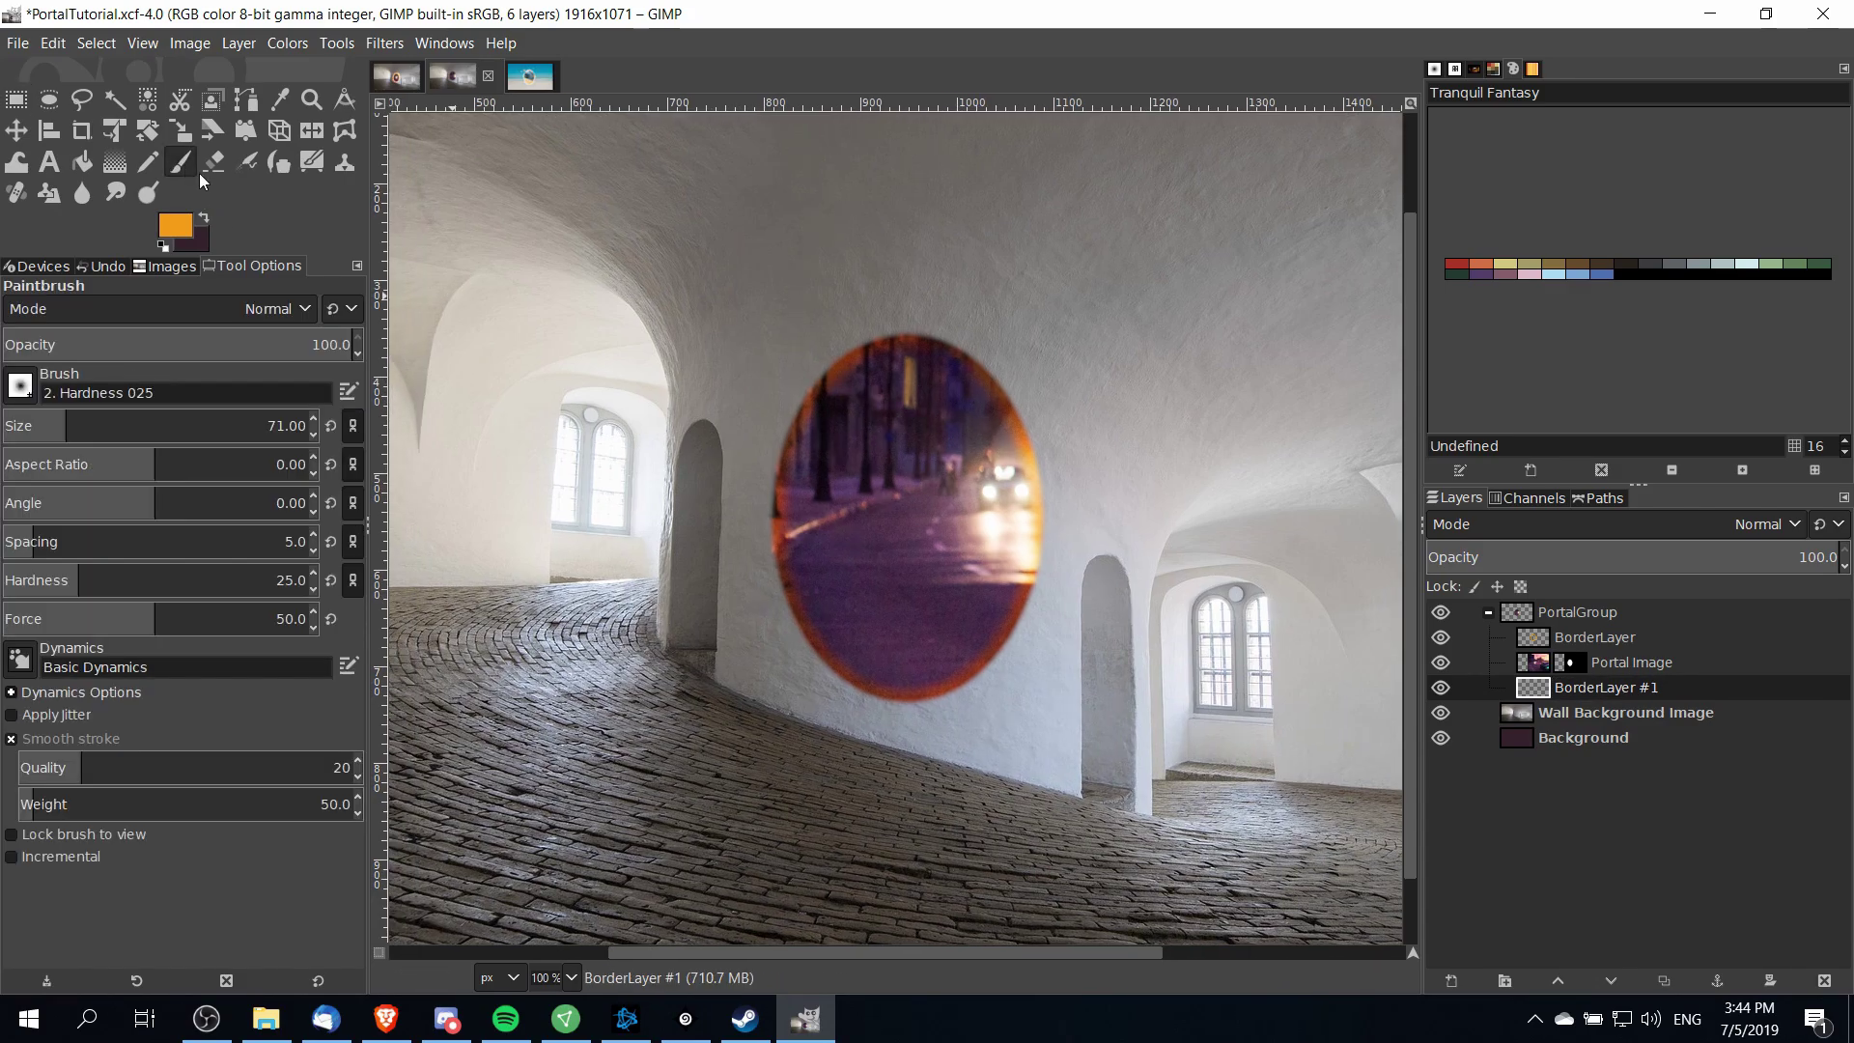
left_click(29, 388)
scroll(158, 550, "down", 10)
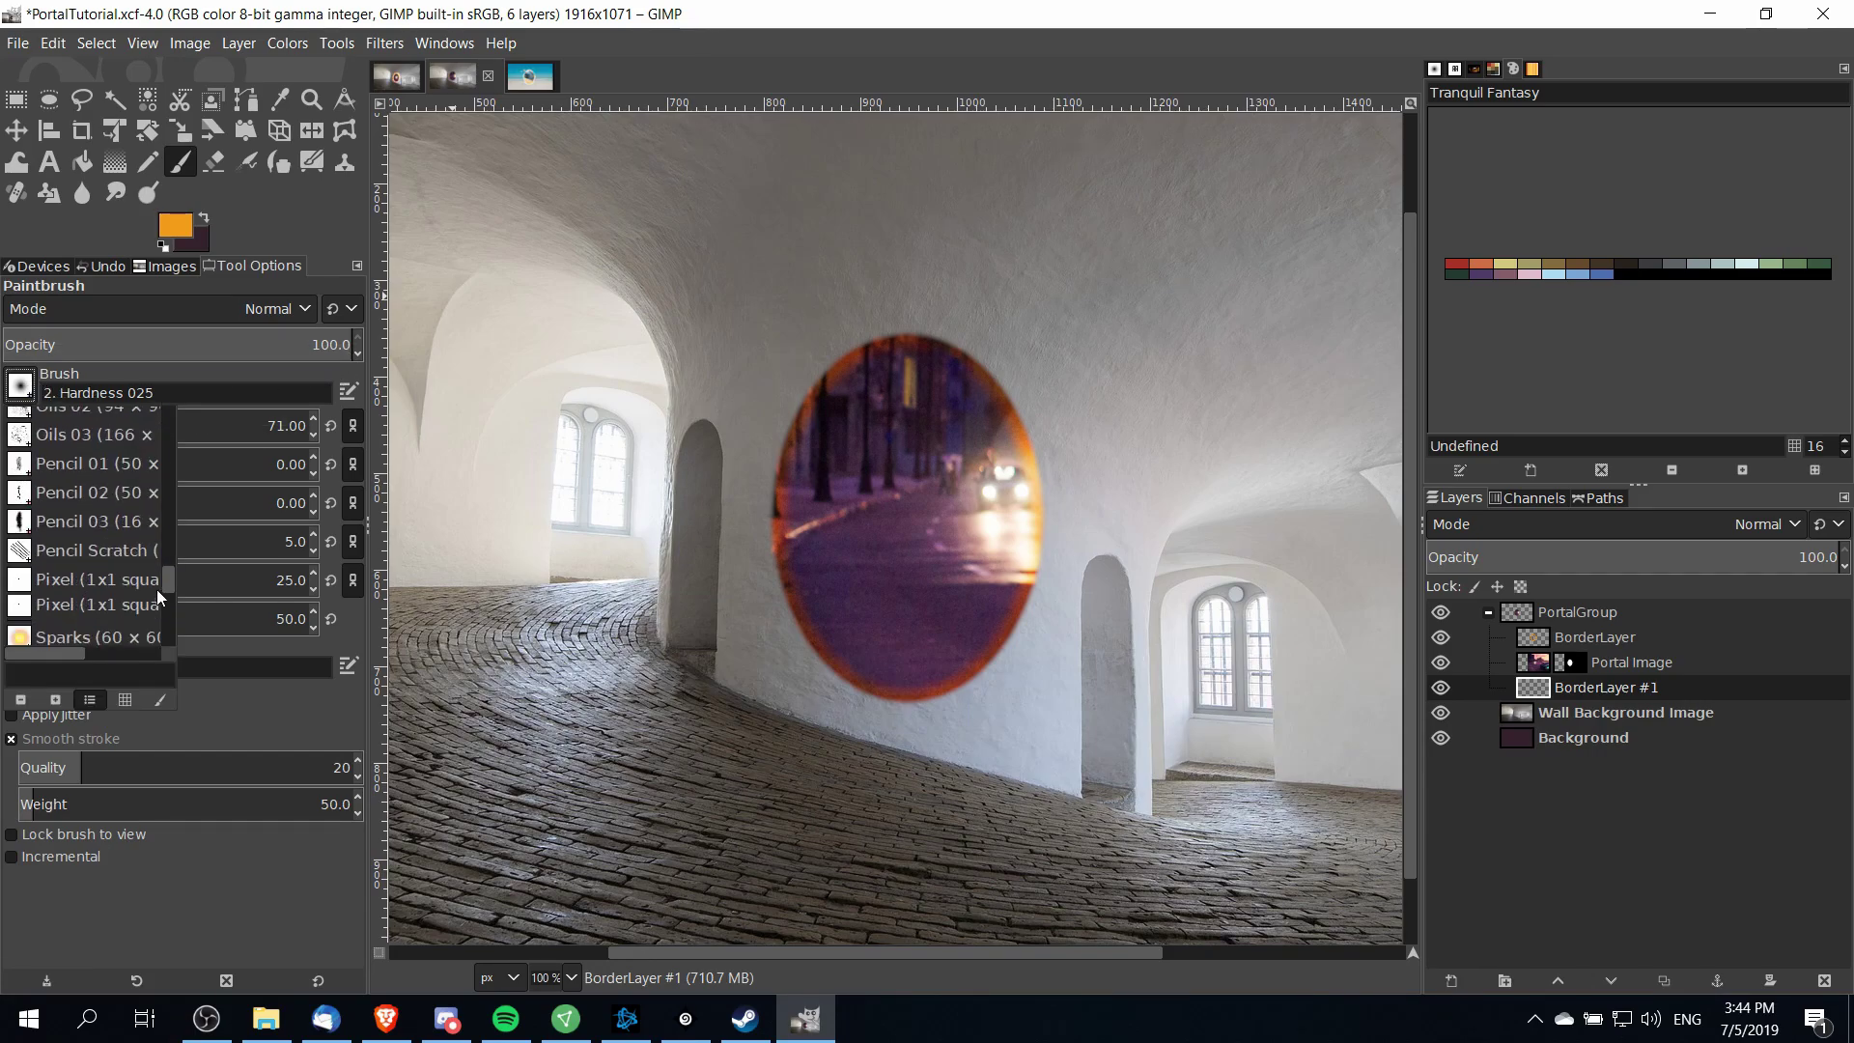
scroll(157, 622, "down", 3)
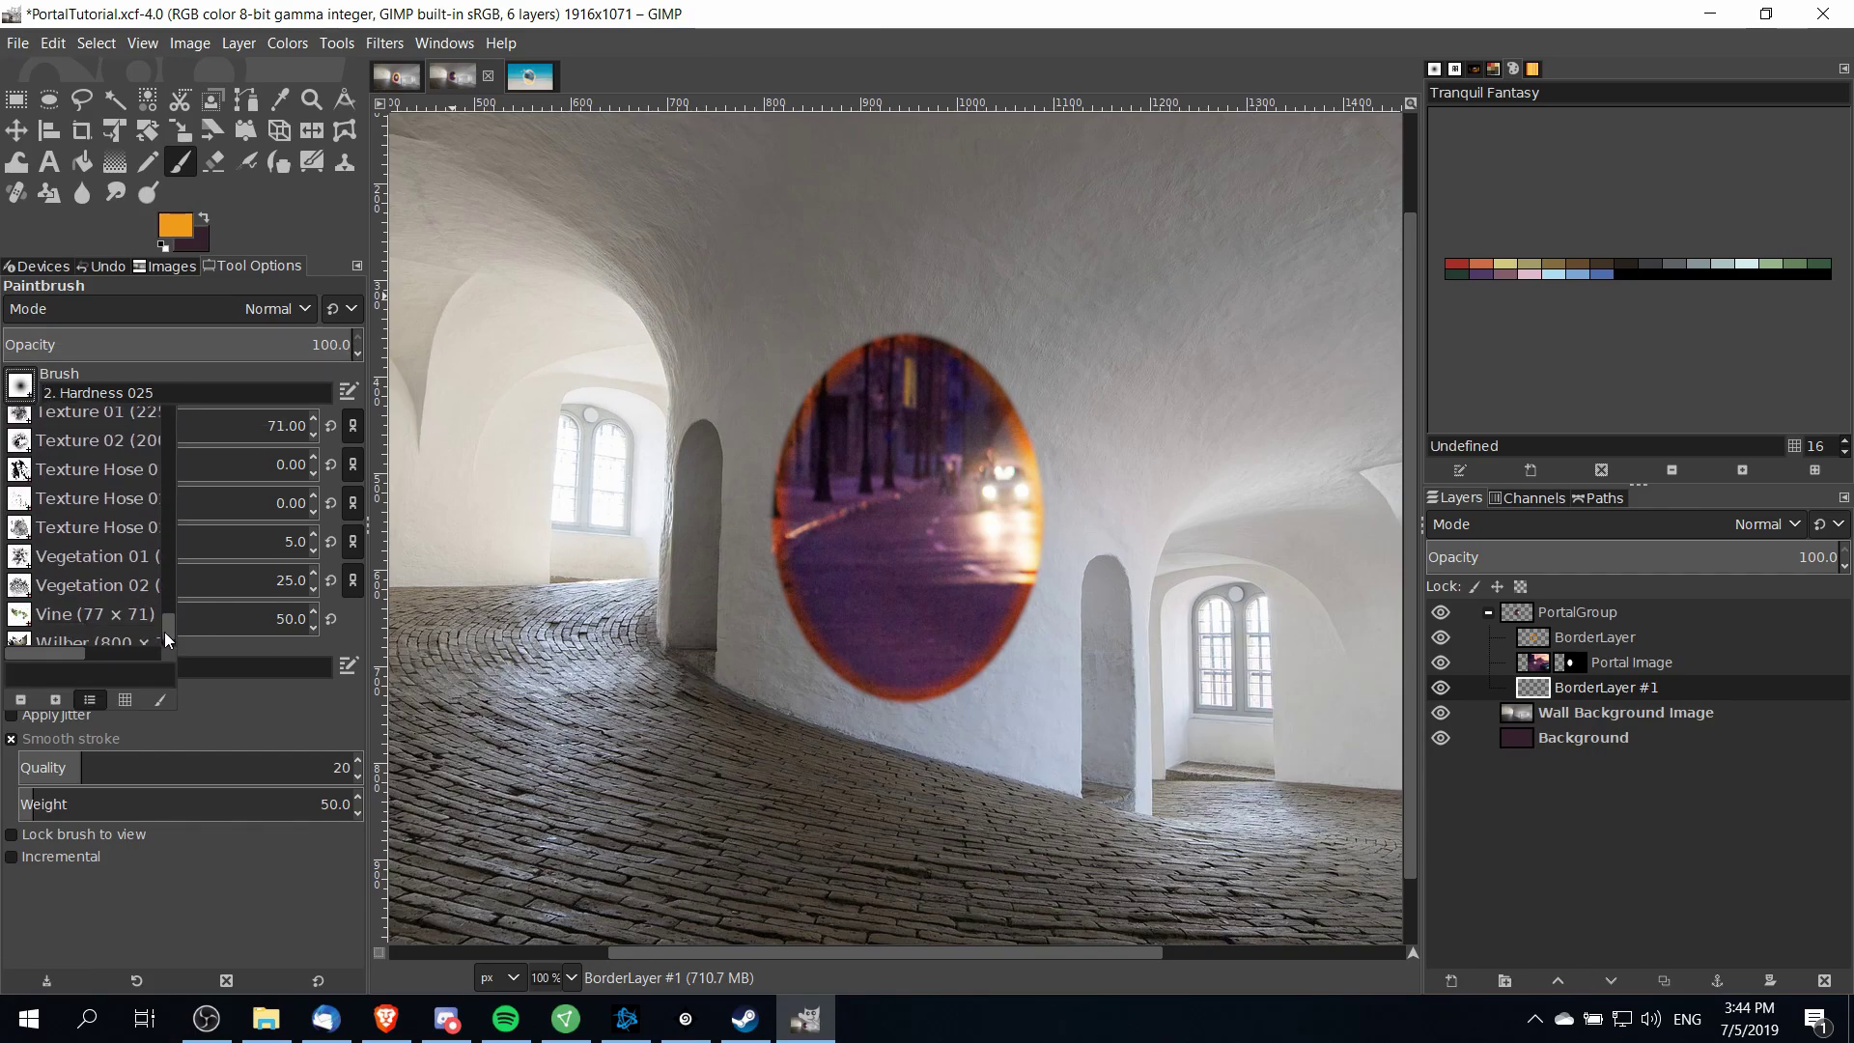
left_click(30, 524)
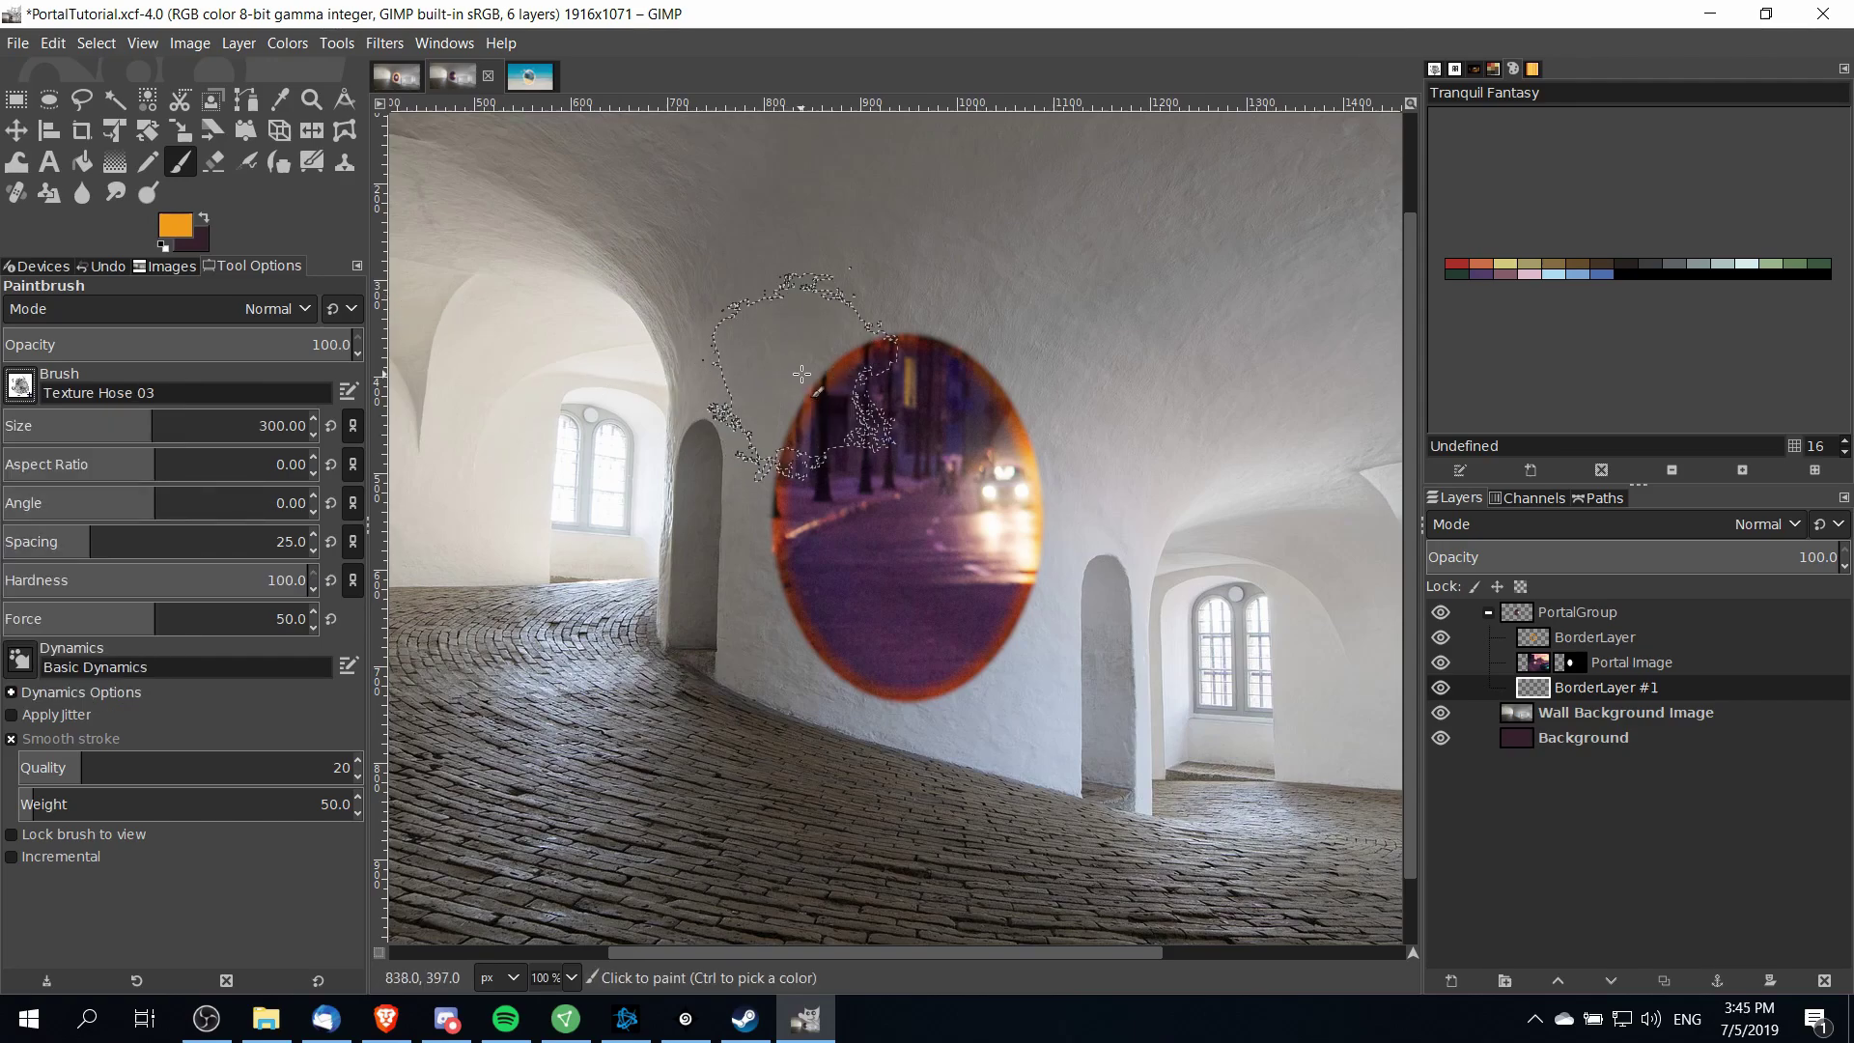
Reduce the brush size to 117 and paint a textured orange border around the portal's outer edge on BorderLayer #1
mouse_move(773, 406)
left_mouse_down()
mouse_move(871, 351)
mouse_move(946, 355)
mouse_move(1038, 400)
mouse_move(1045, 500)
mouse_move(783, 332)
mouse_move(1030, 362)
mouse_move(929, 325)
mouse_move(1053, 335)
mouse_move(1091, 404)
mouse_move(1058, 517)
mouse_move(973, 406)
mouse_move(827, 359)
mouse_move(822, 428)
left_mouse_up()
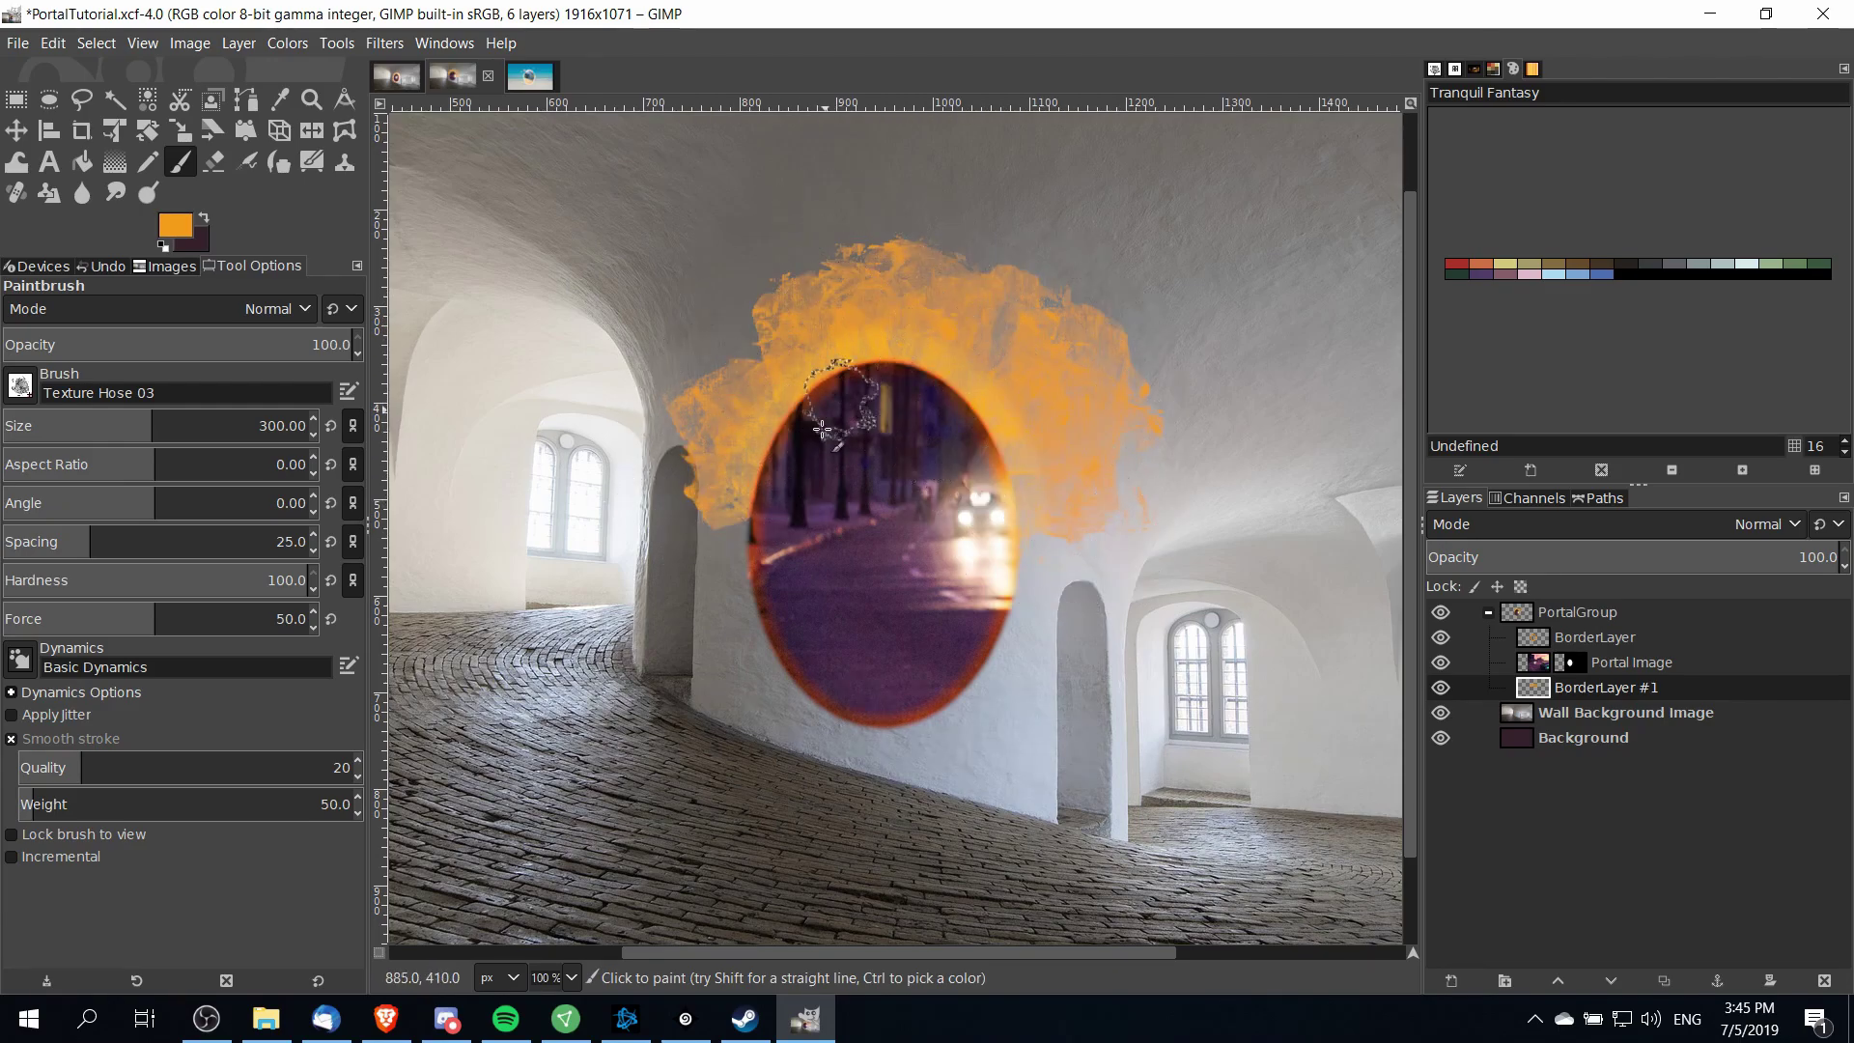
key("ctrl+z")
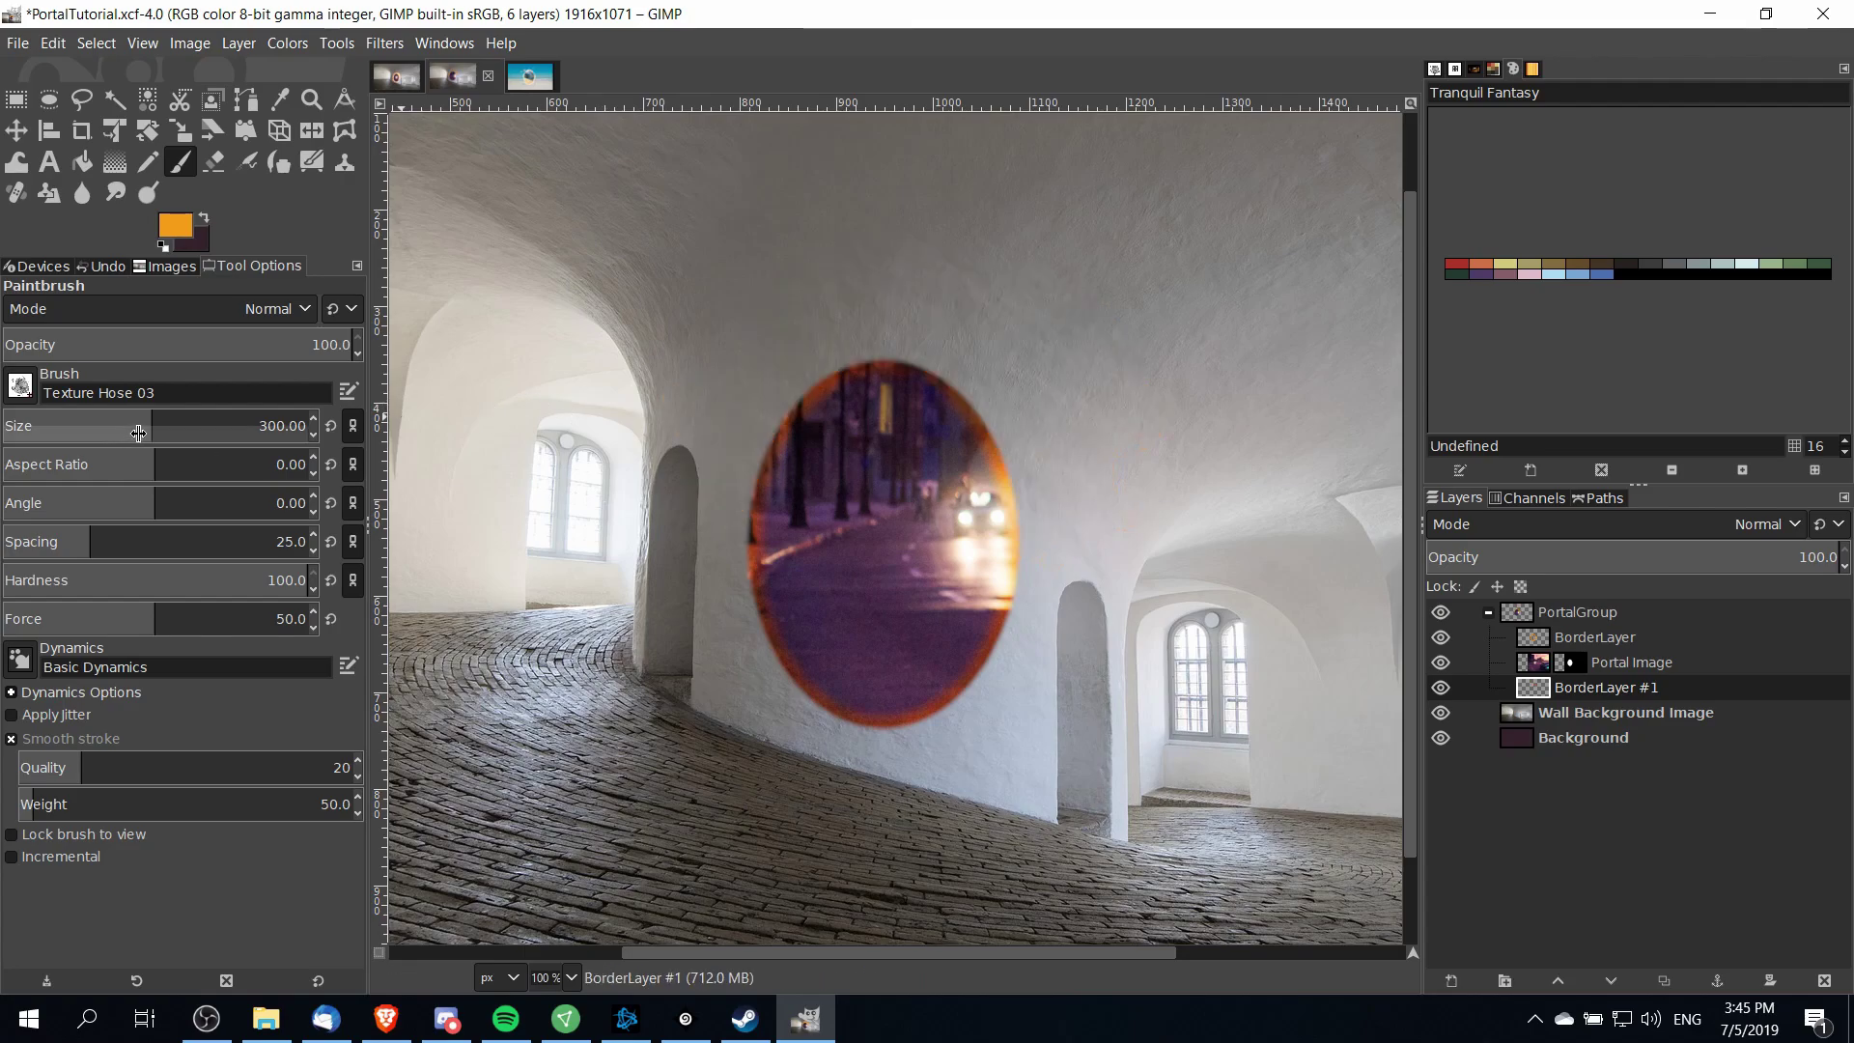
left_click_drag(138, 433, 90, 433)
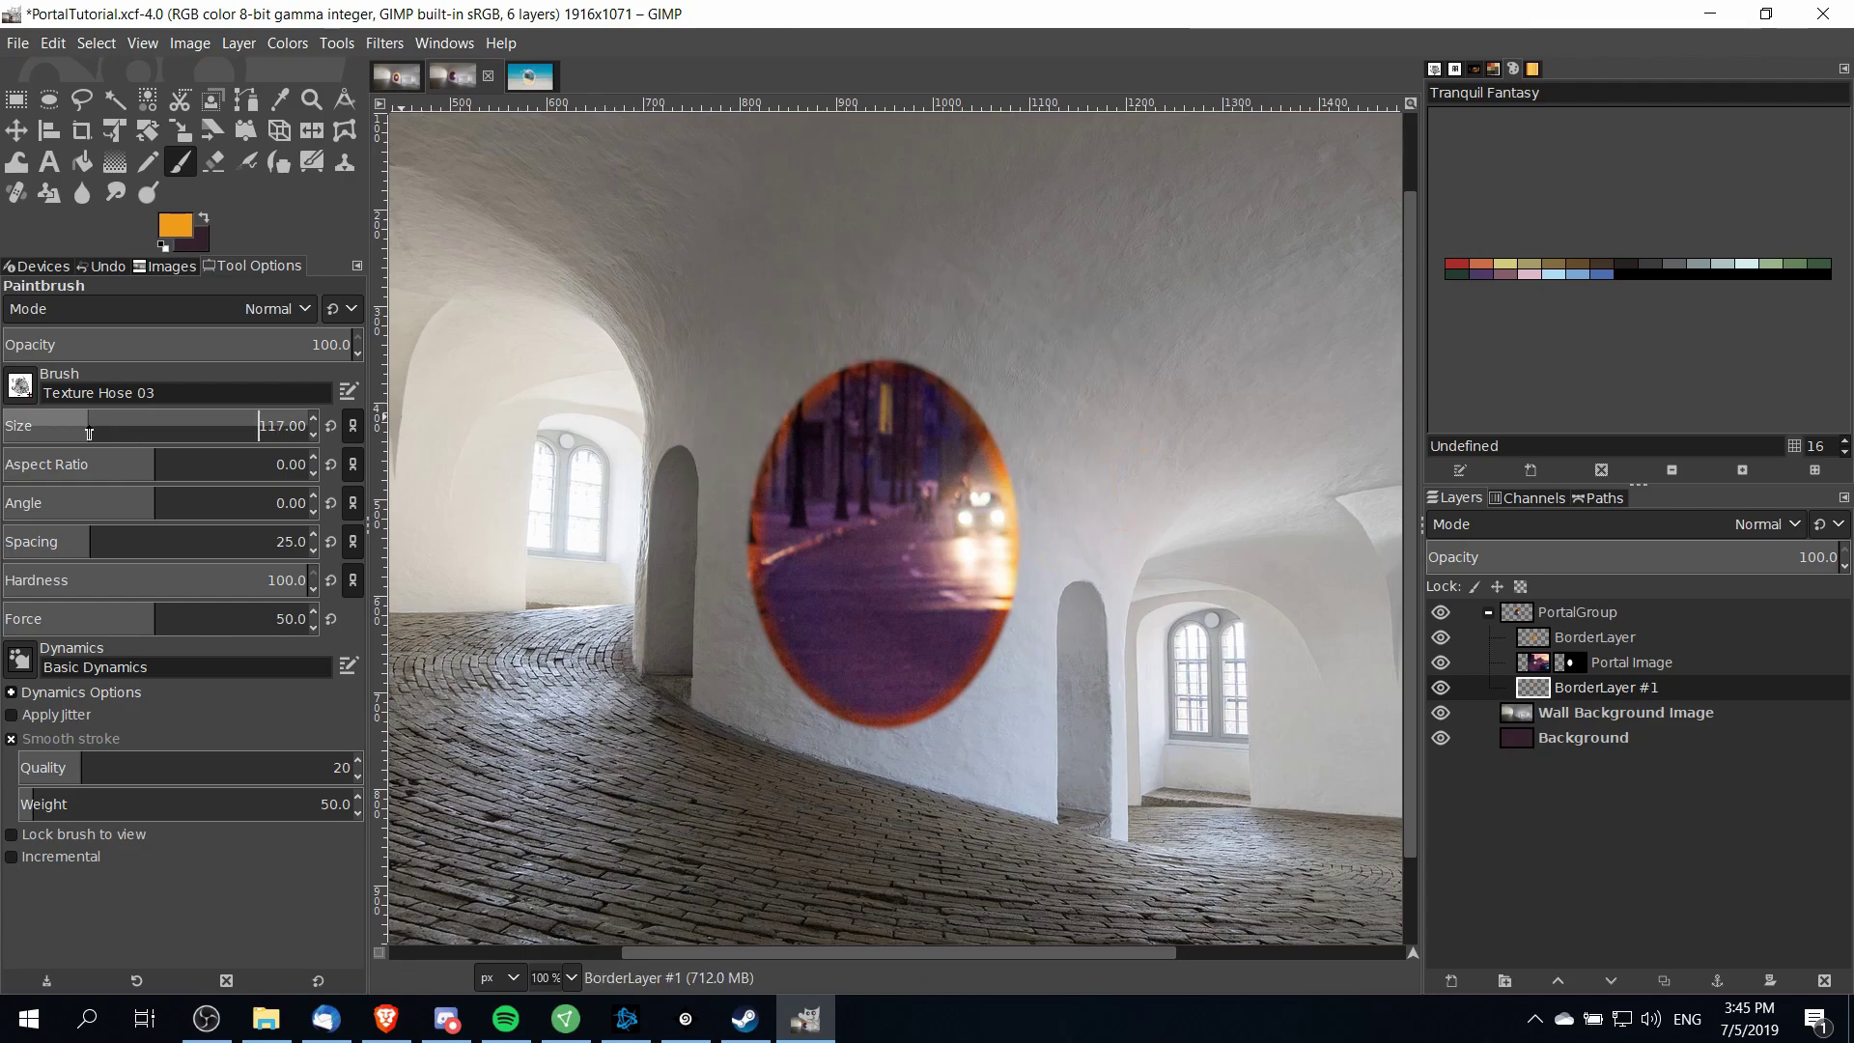
mouse_move(768, 425)
left_mouse_down()
mouse_move(763, 406)
mouse_move(830, 357)
mouse_move(956, 381)
mouse_move(1004, 434)
mouse_move(1019, 511)
mouse_move(966, 695)
mouse_move(869, 744)
mouse_move(763, 434)
left_mouse_up()
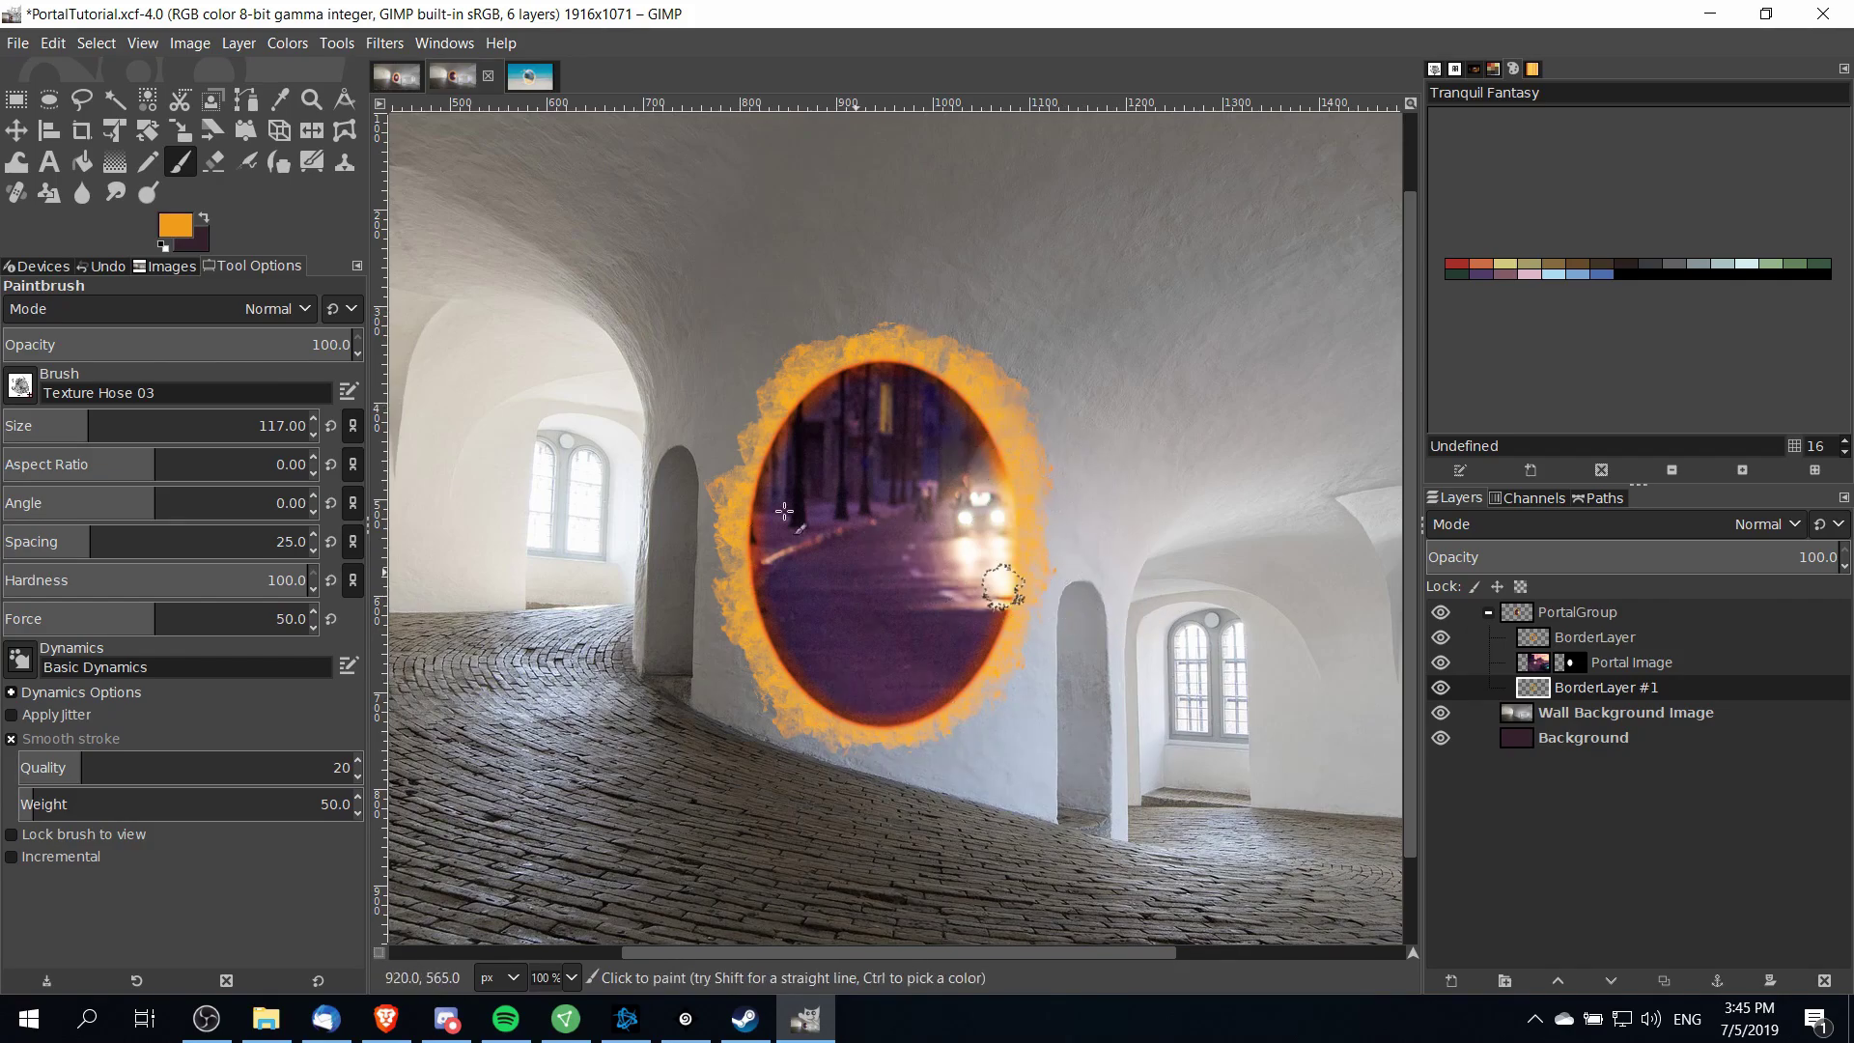
scroll(918, 621, "up", 1)
scroll(1071, 387, "down", 1)
scroll(1067, 418, "up", 1)
scroll(1067, 418, "down", 2)
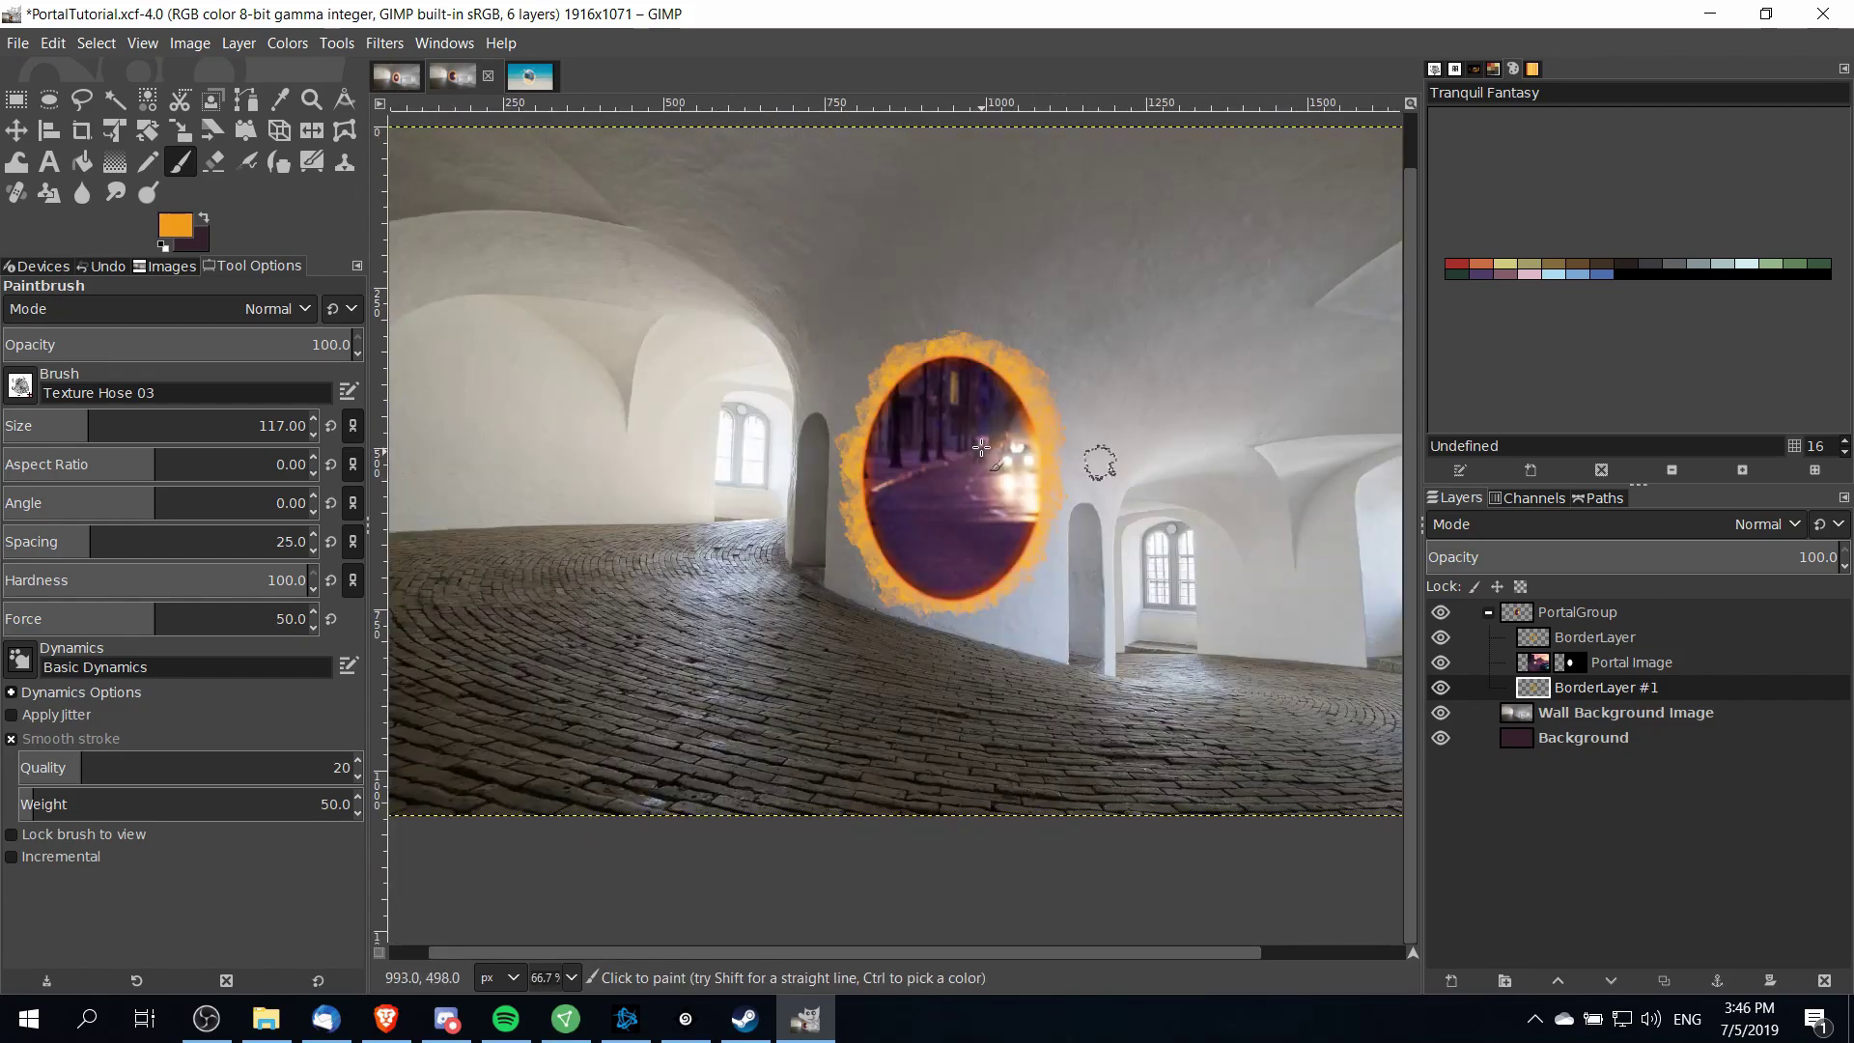
key("ctrl+s")
Duplicate the PortalGroup layer group, name the copy PortalGroup Backup, and hide it
scroll(1092, 456, "up", 1)
key("r")
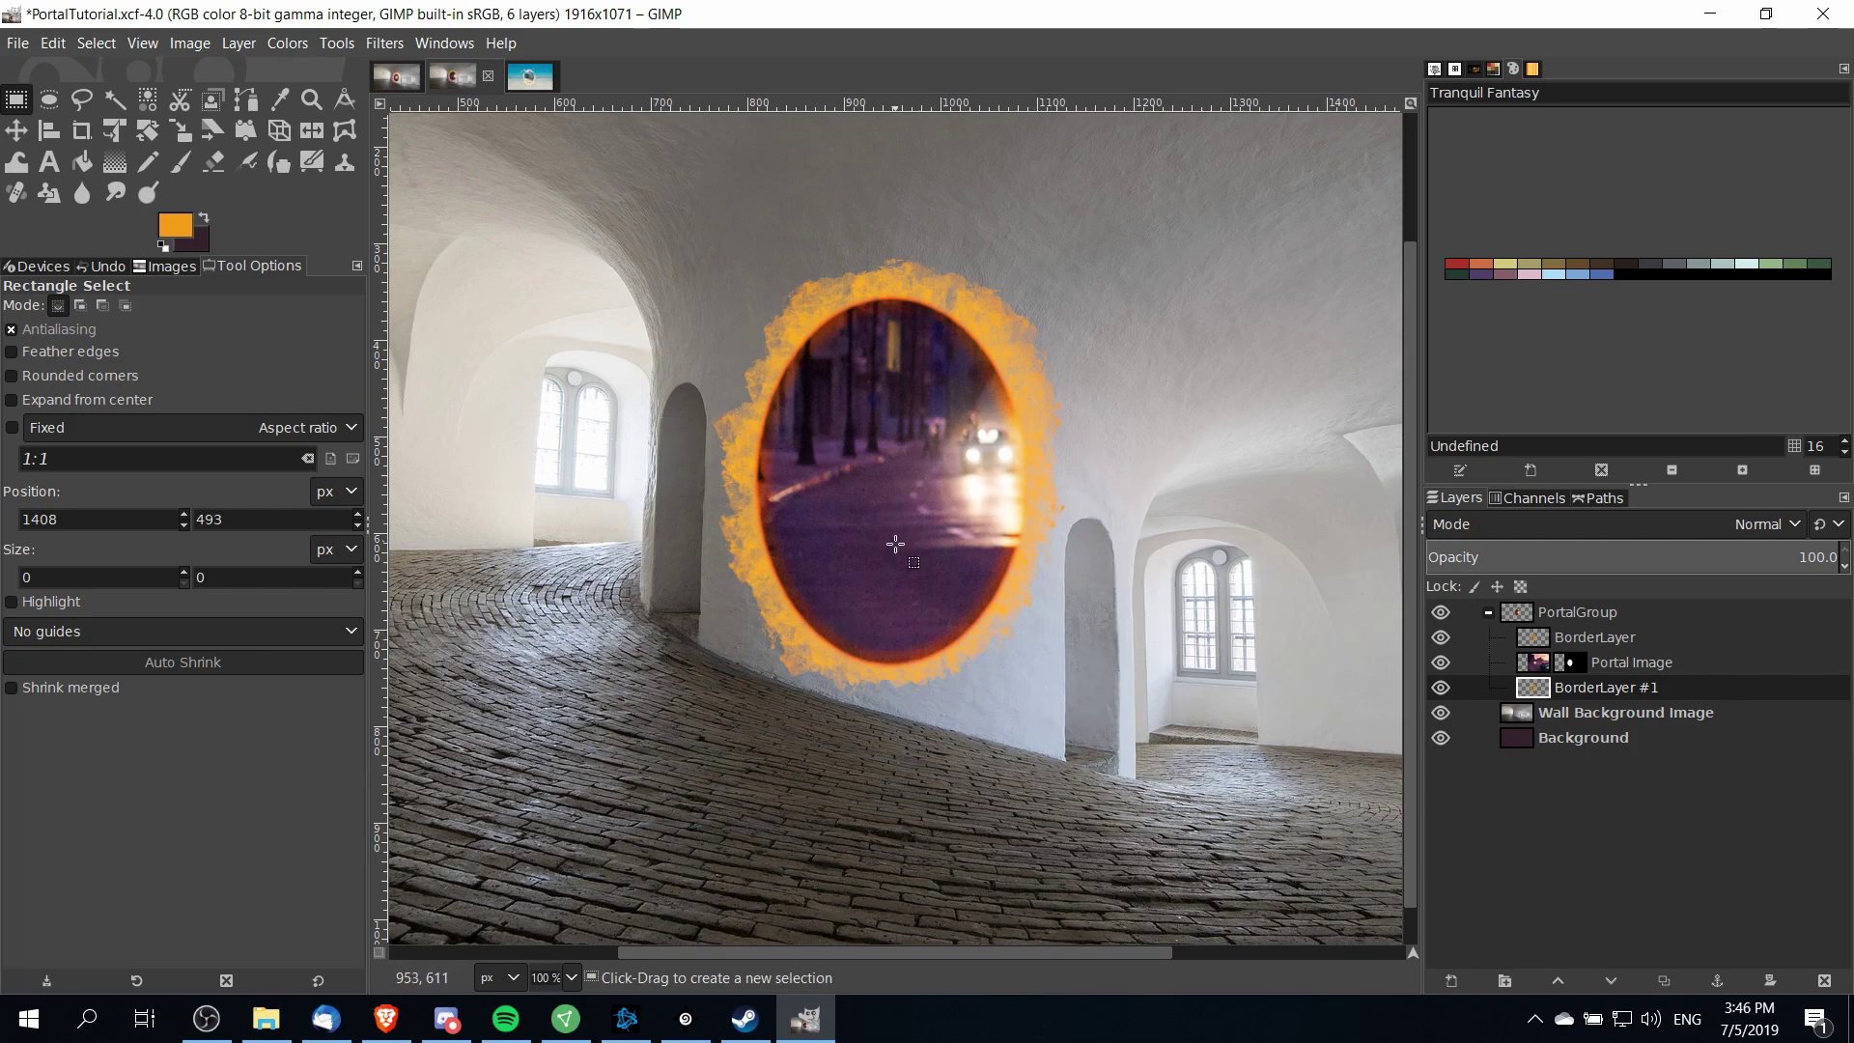
left_click(1515, 615)
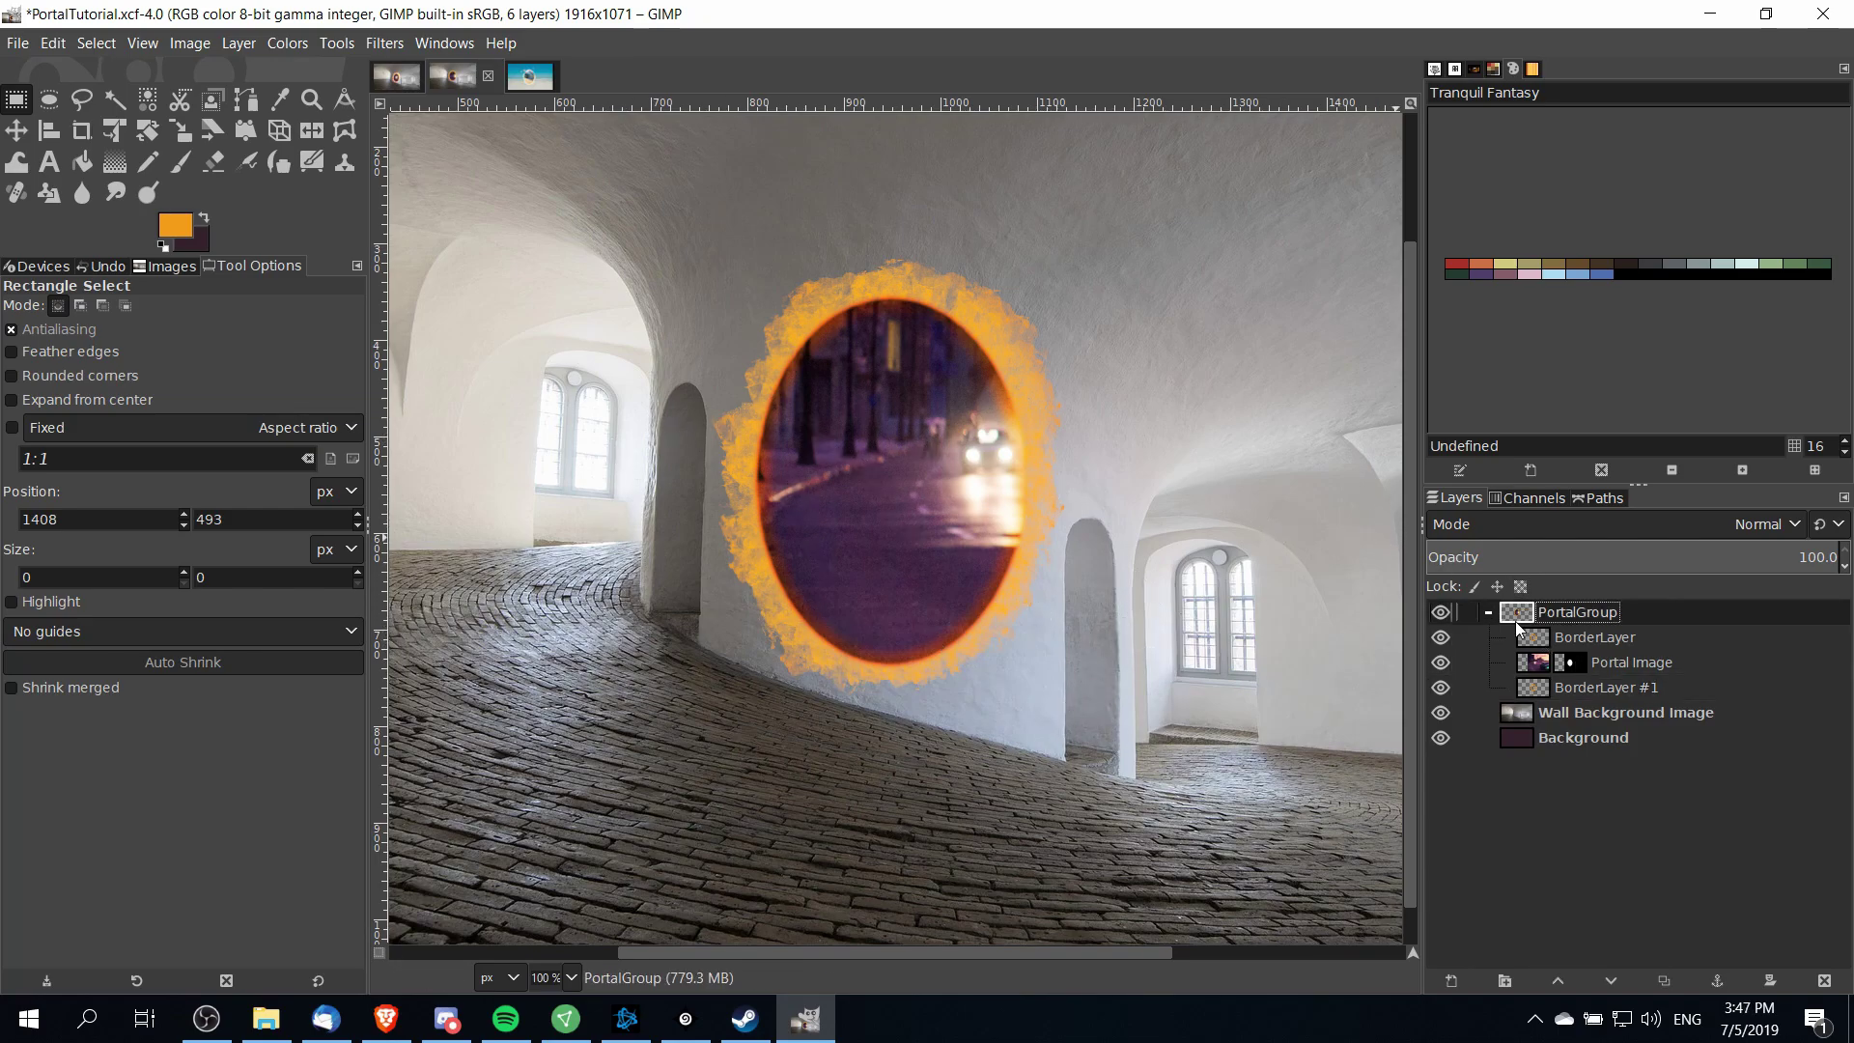
right_click(1524, 623)
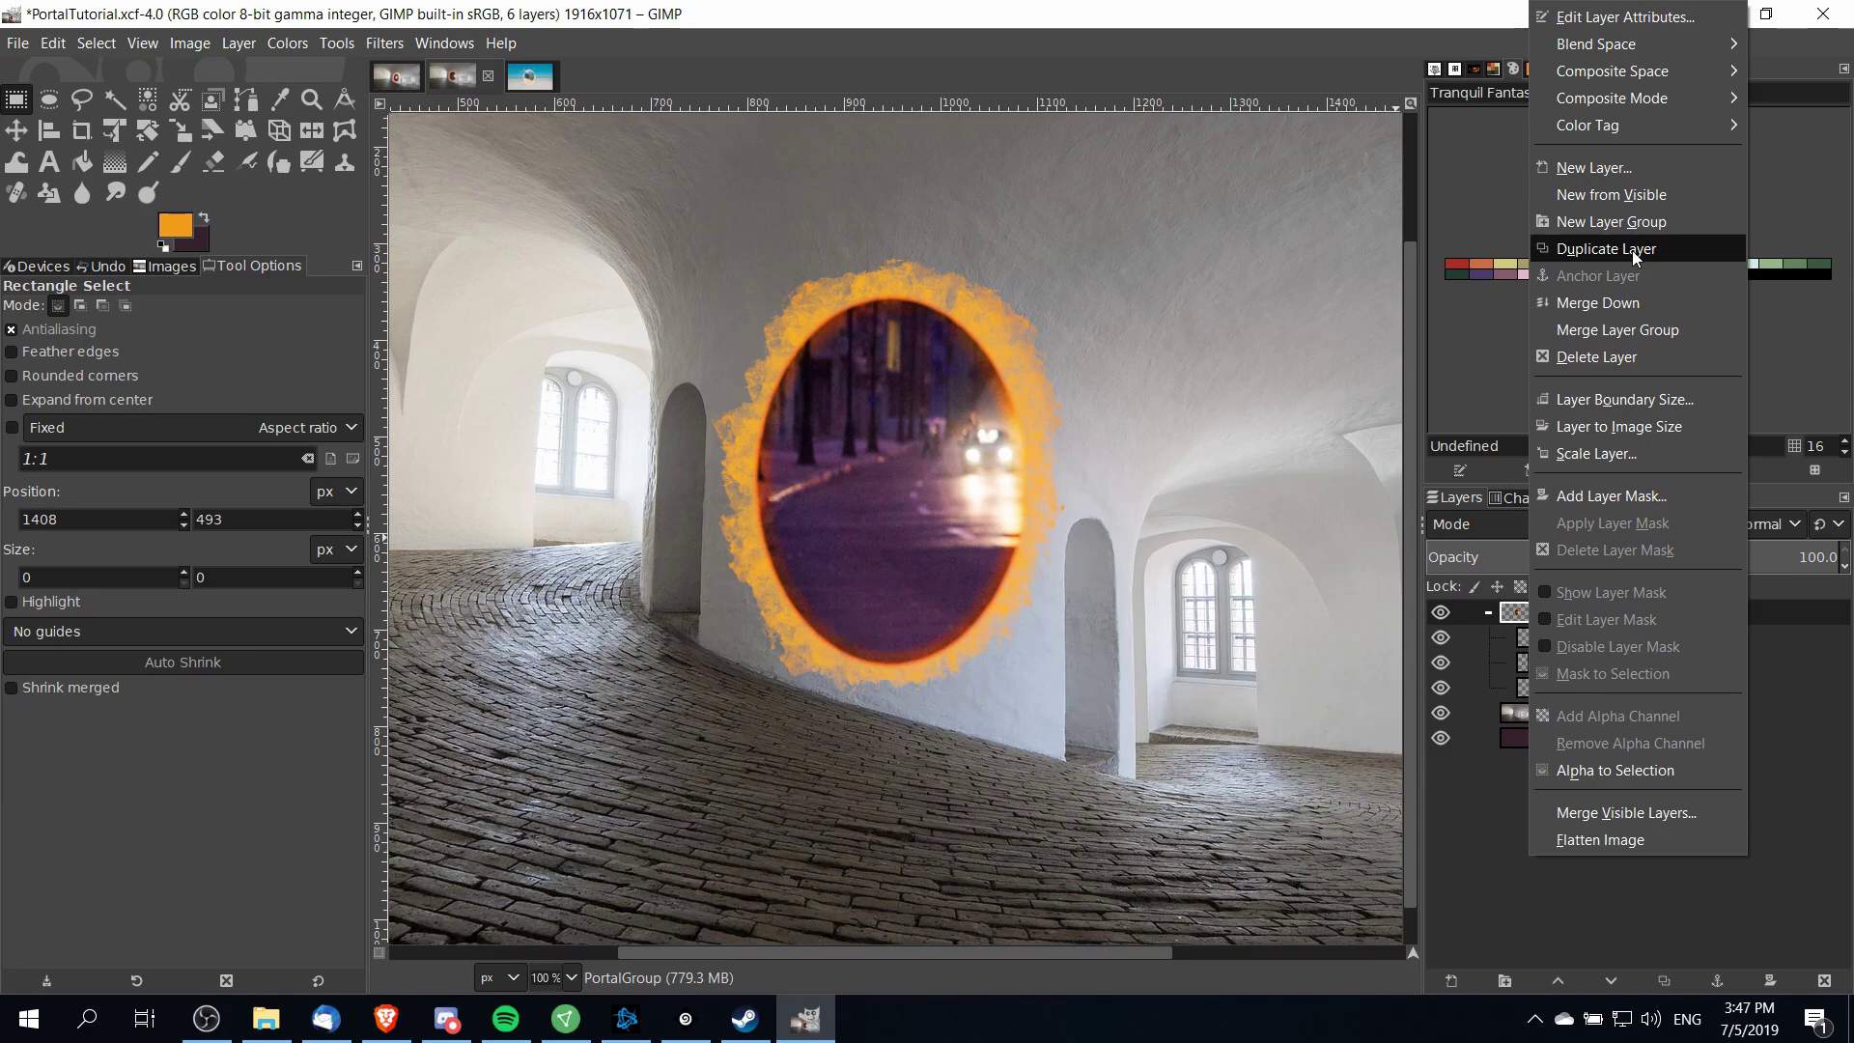
left_click(1602, 246)
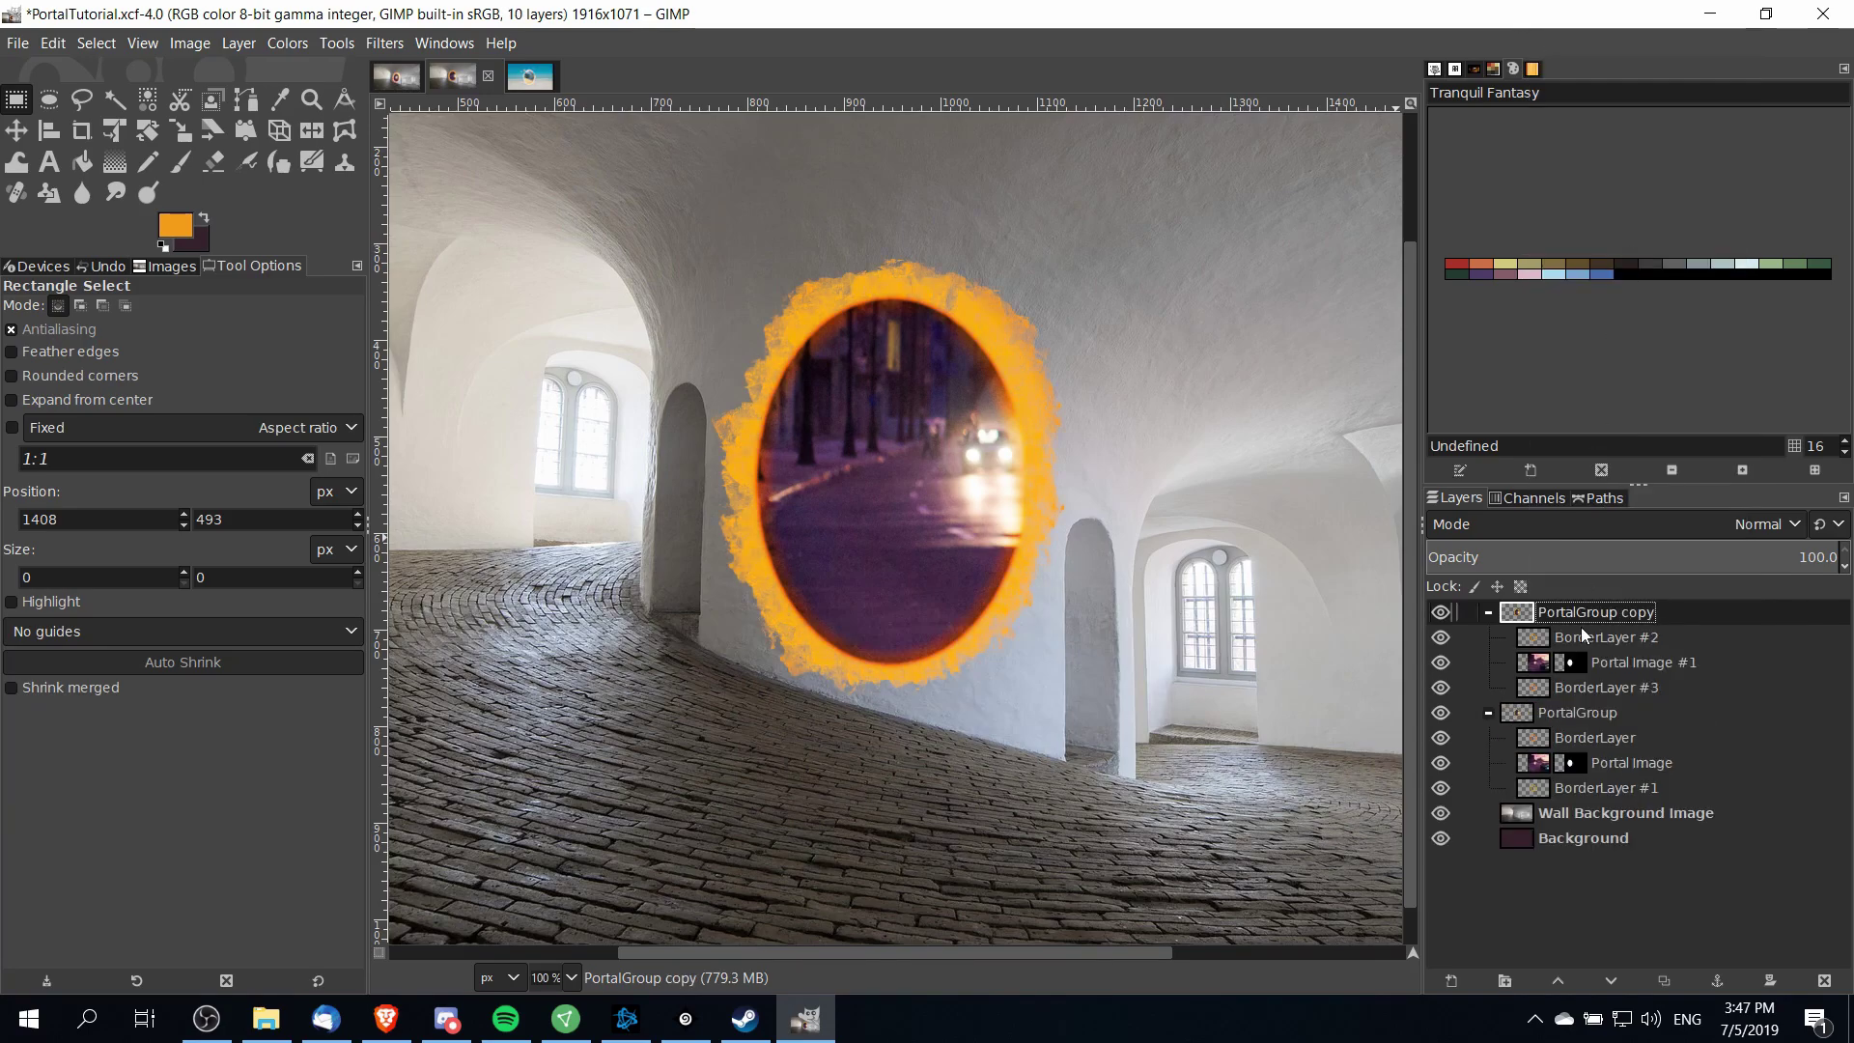
left_click(1440, 612)
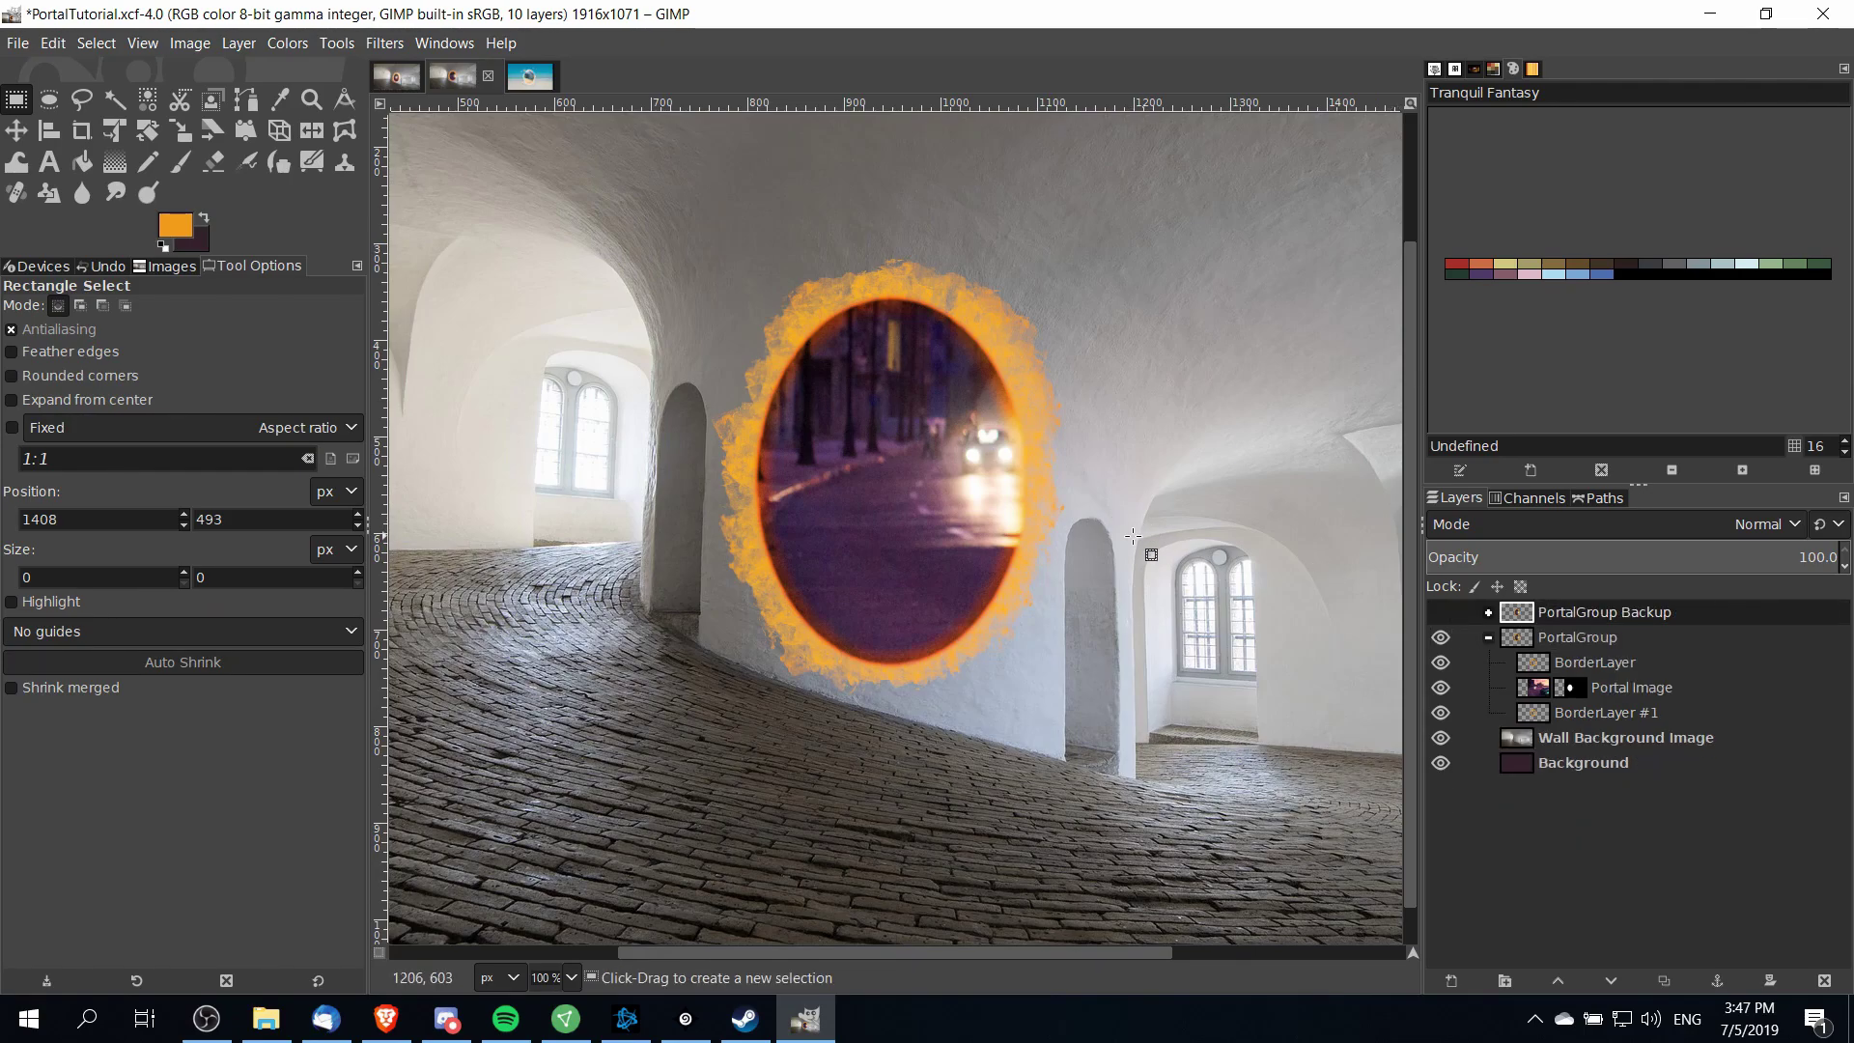
Start a Perspective transform on PortalGroup and pull both upper corners and the lower-left corner of its frame inward
scroll(918, 628, "up", 2)
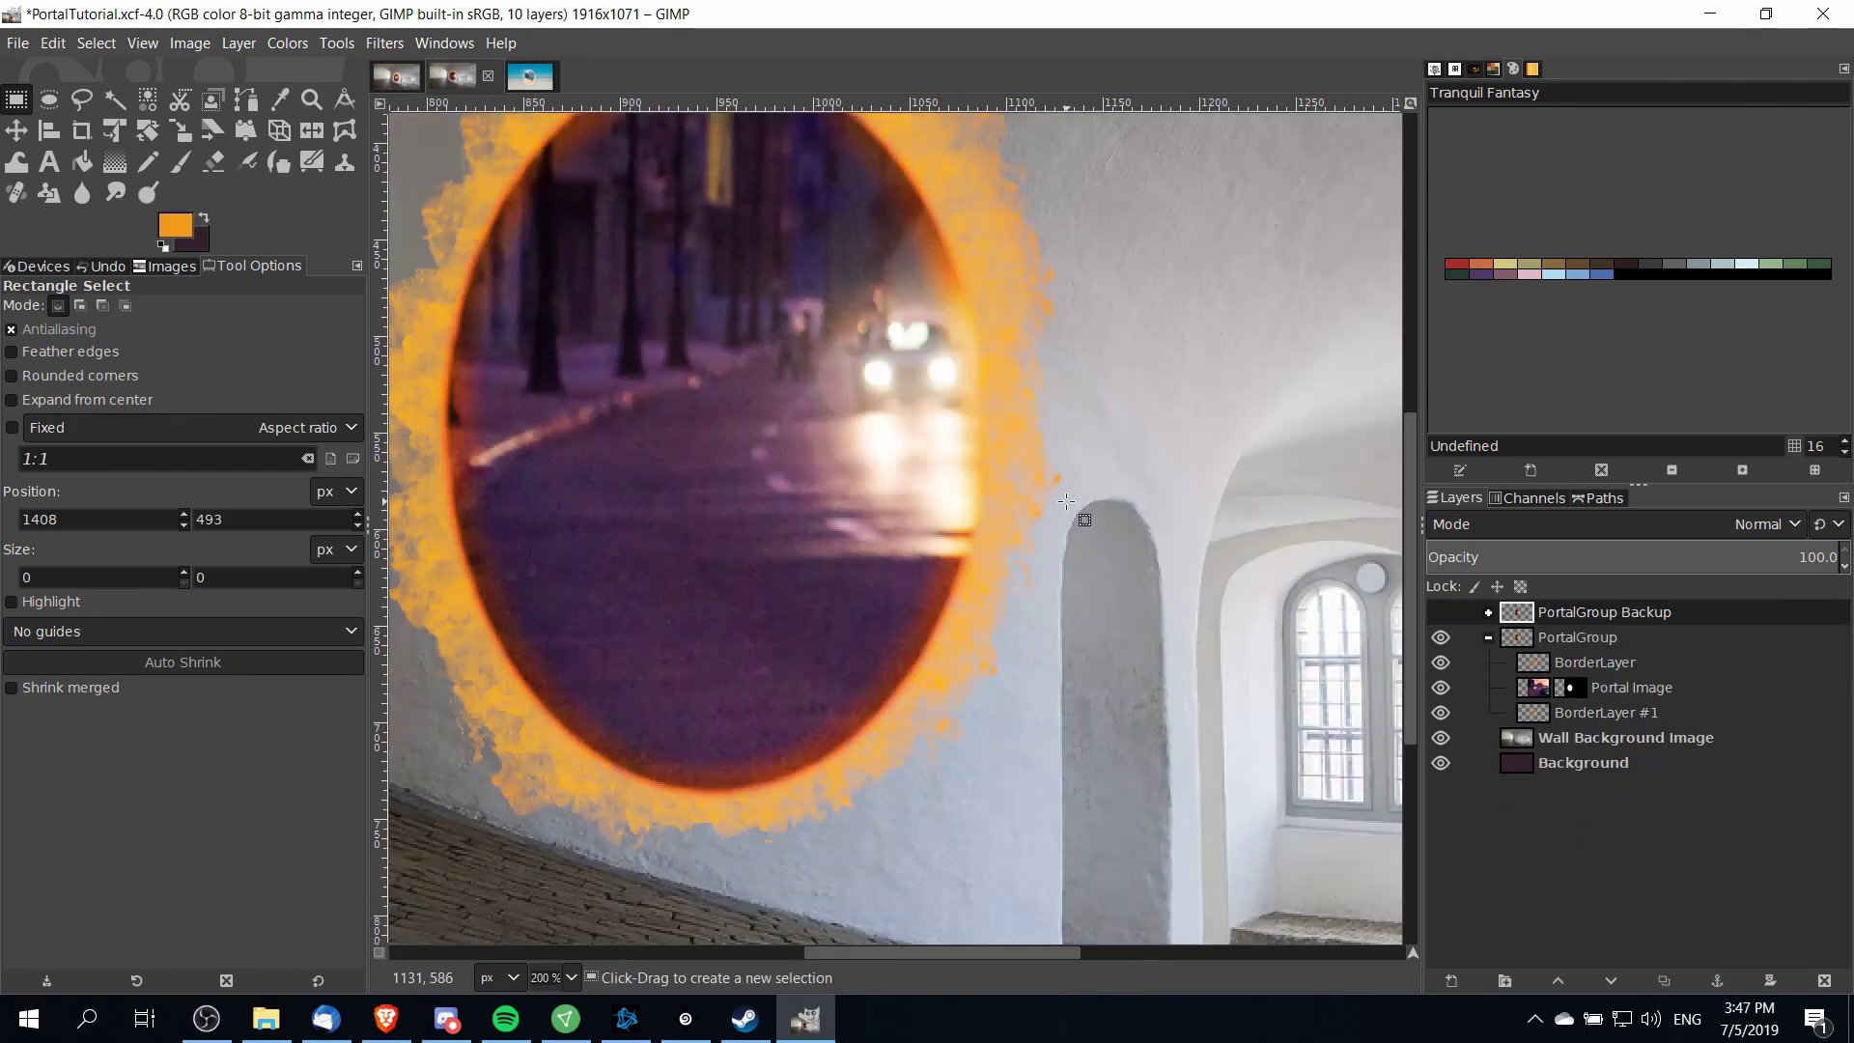
left_click(1588, 639)
scroll(1200, 467, "down", 1)
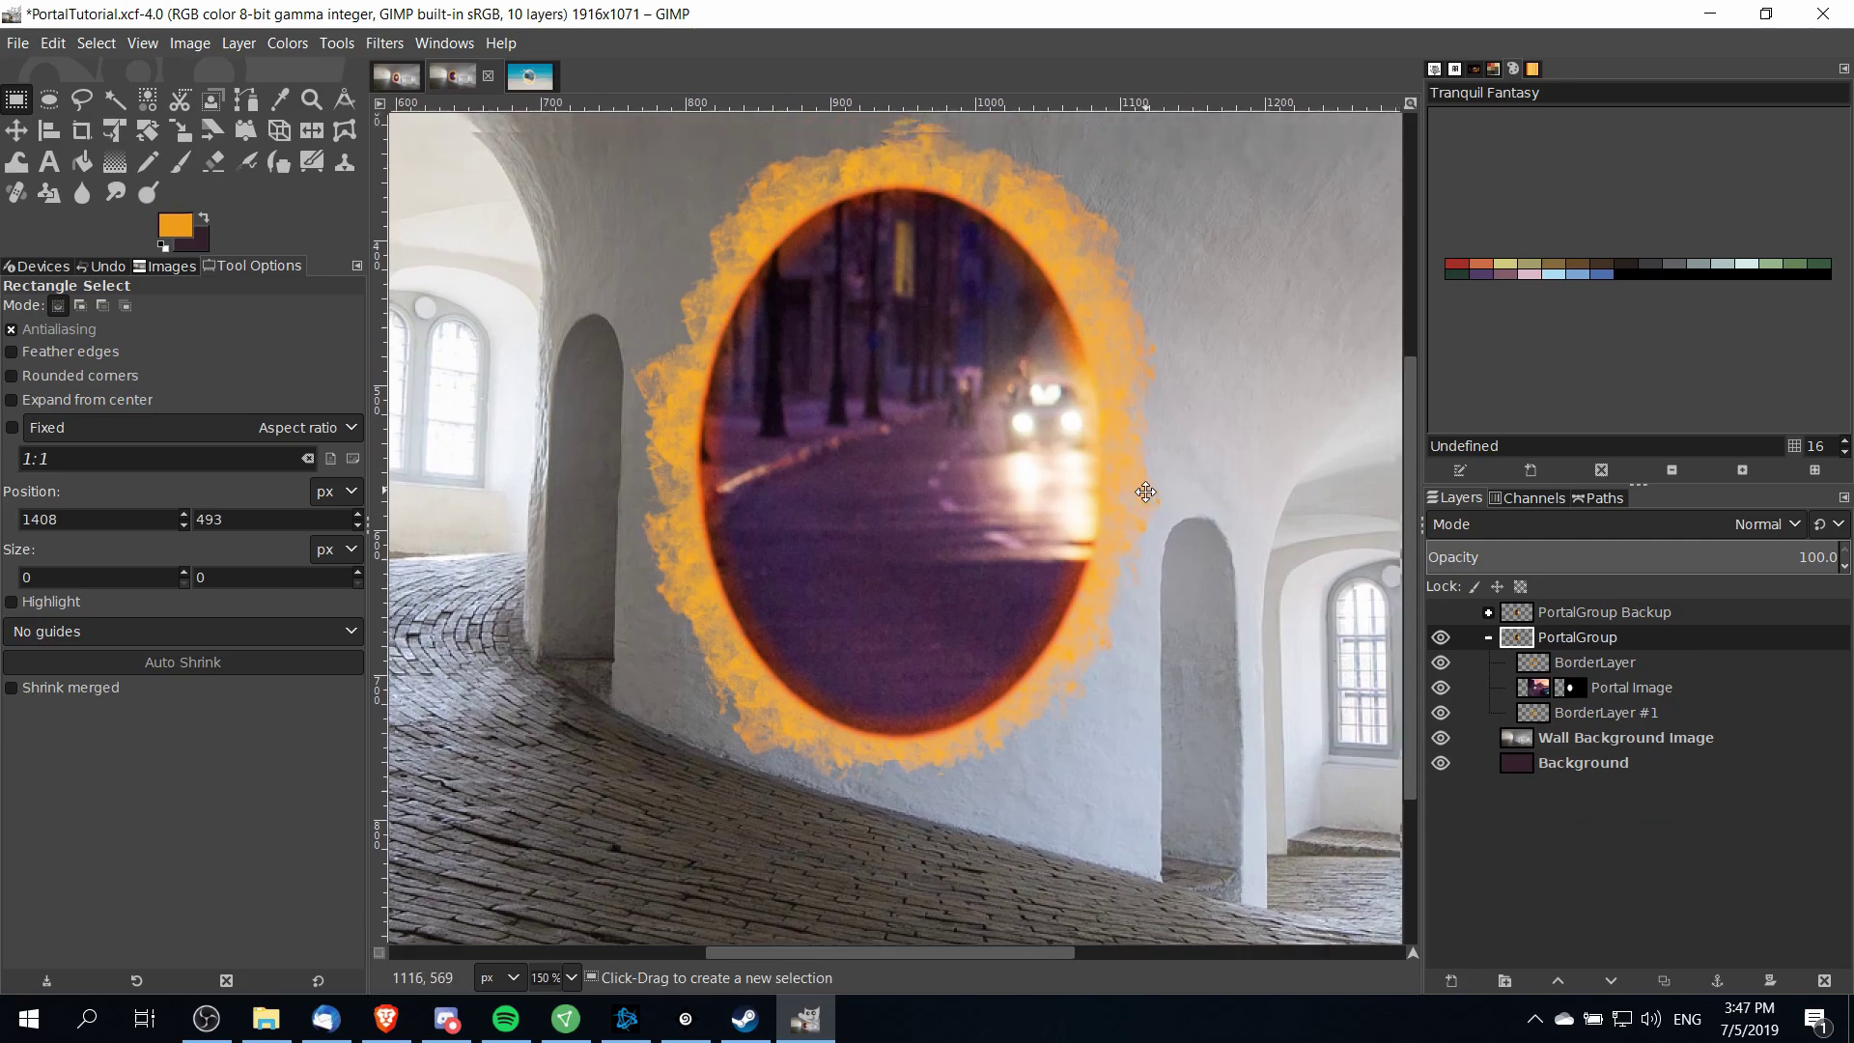
left_click(280, 132)
scroll(969, 424, "down", 1)
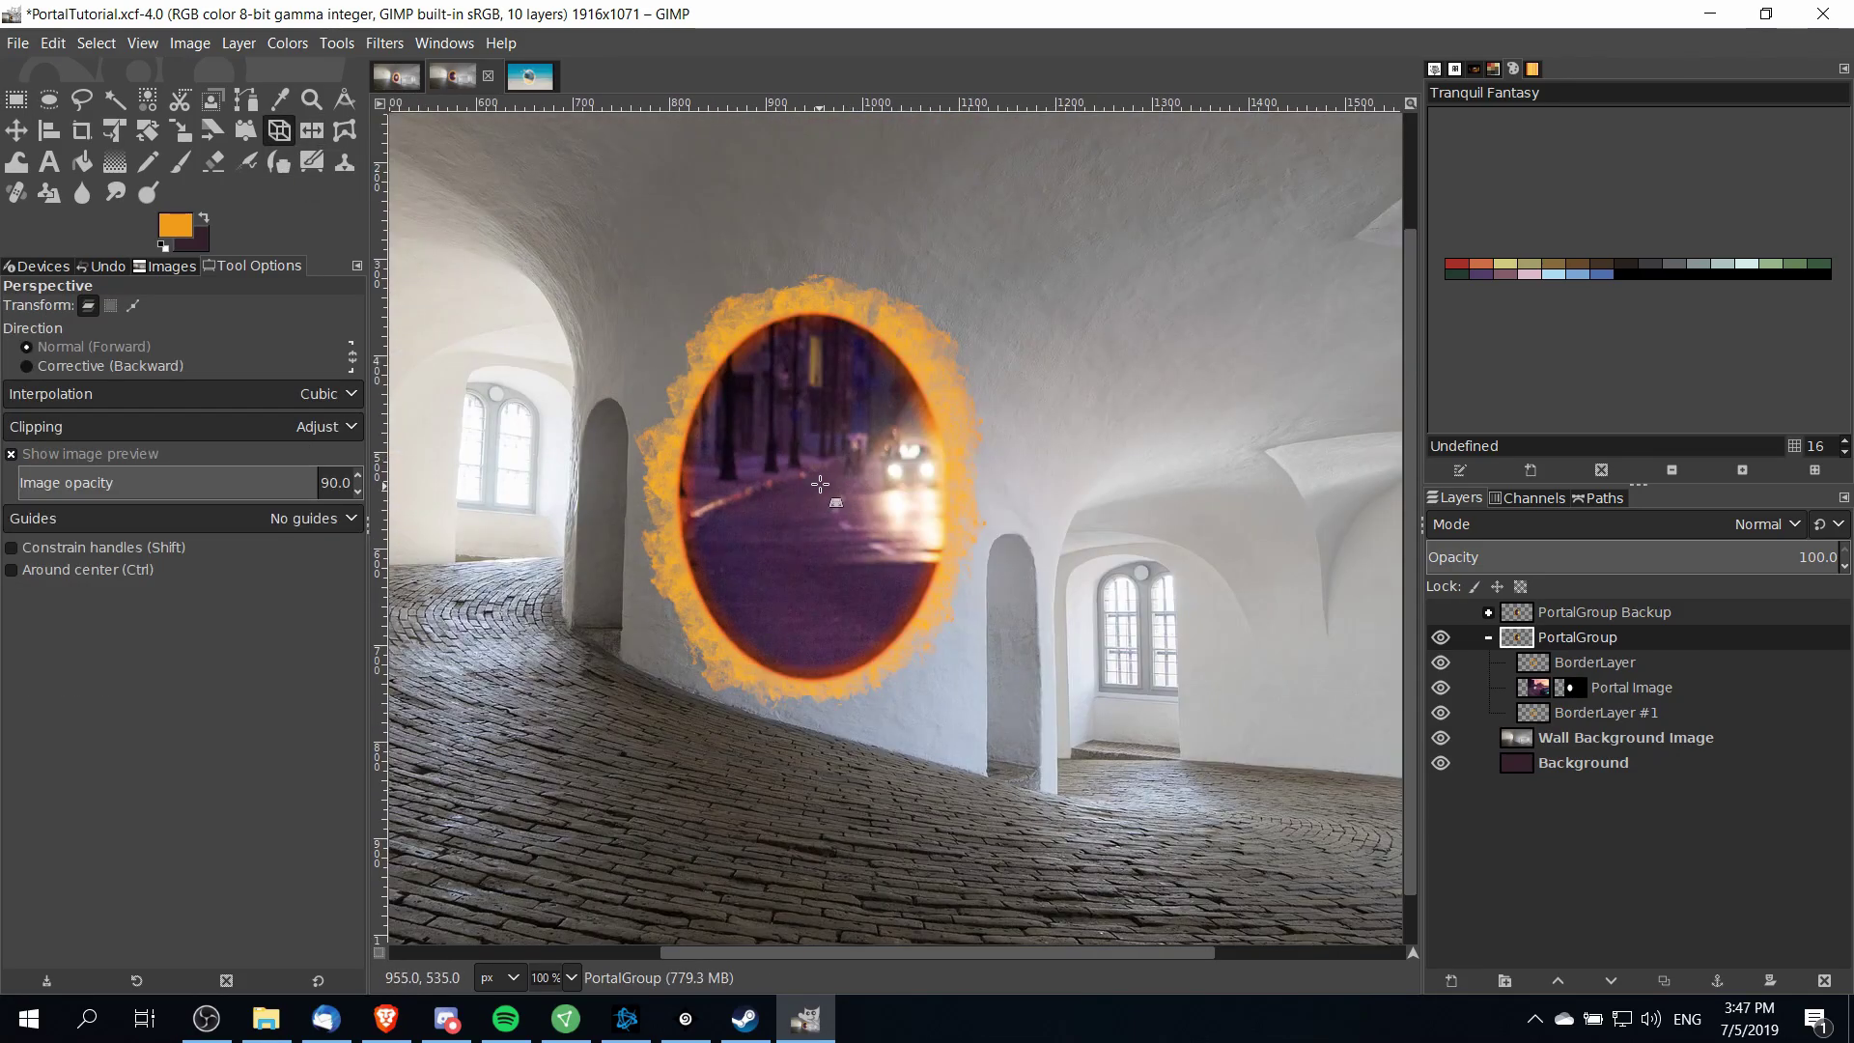
left_click(820, 483)
scroll(1003, 450, "down", 2)
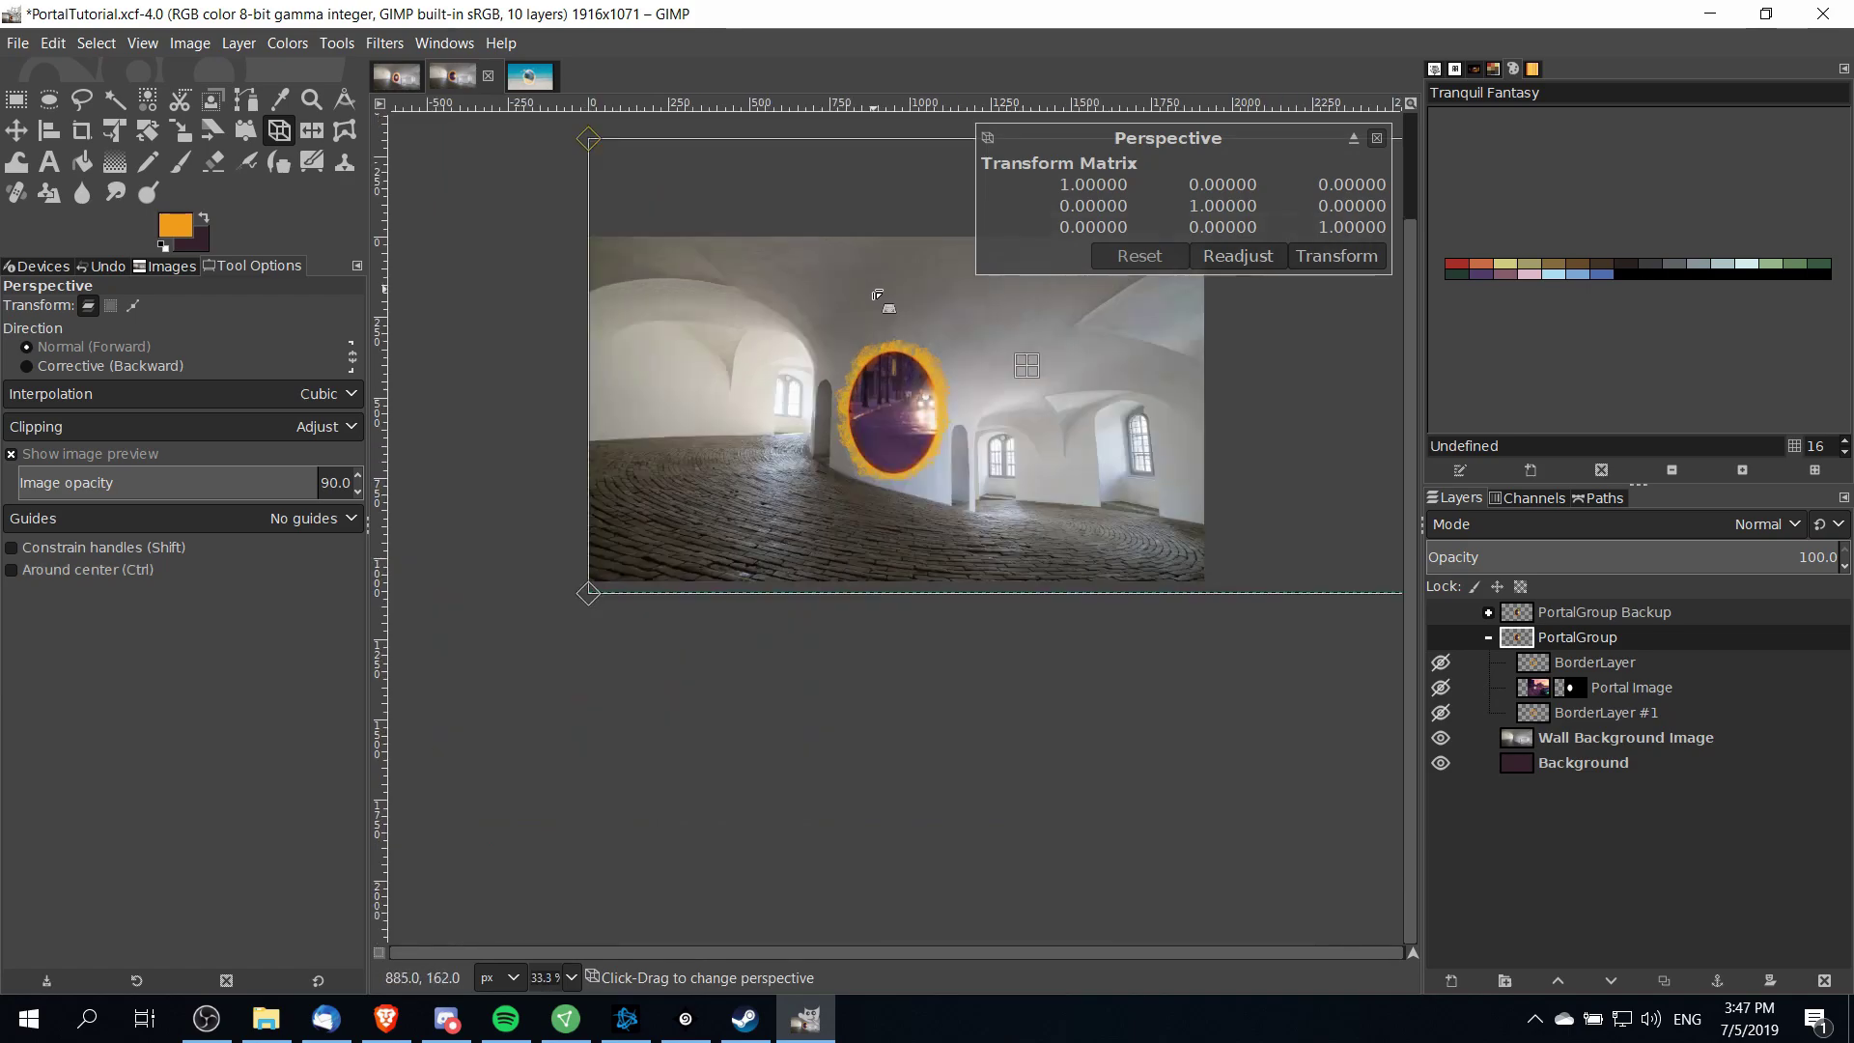
scroll(1062, 377, "down", 1)
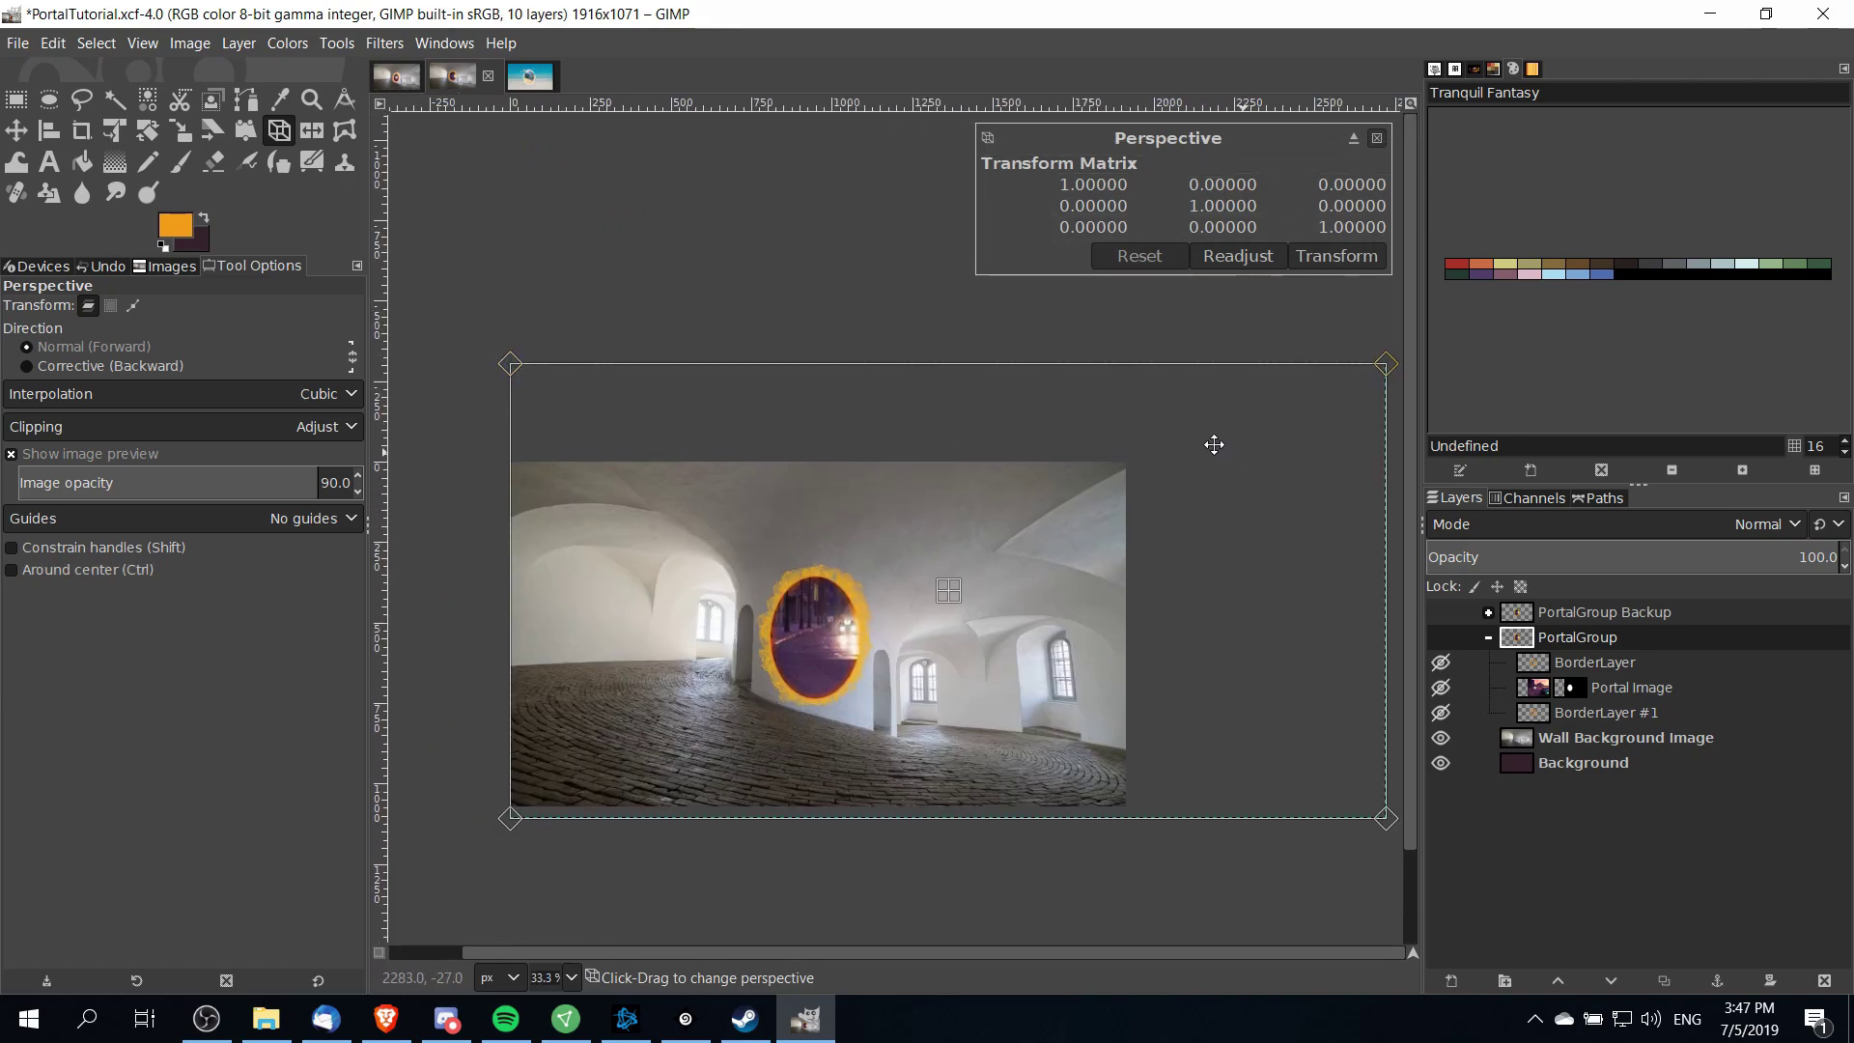
scroll(1213, 438, "down", 1)
scroll(1212, 438, "right", 1)
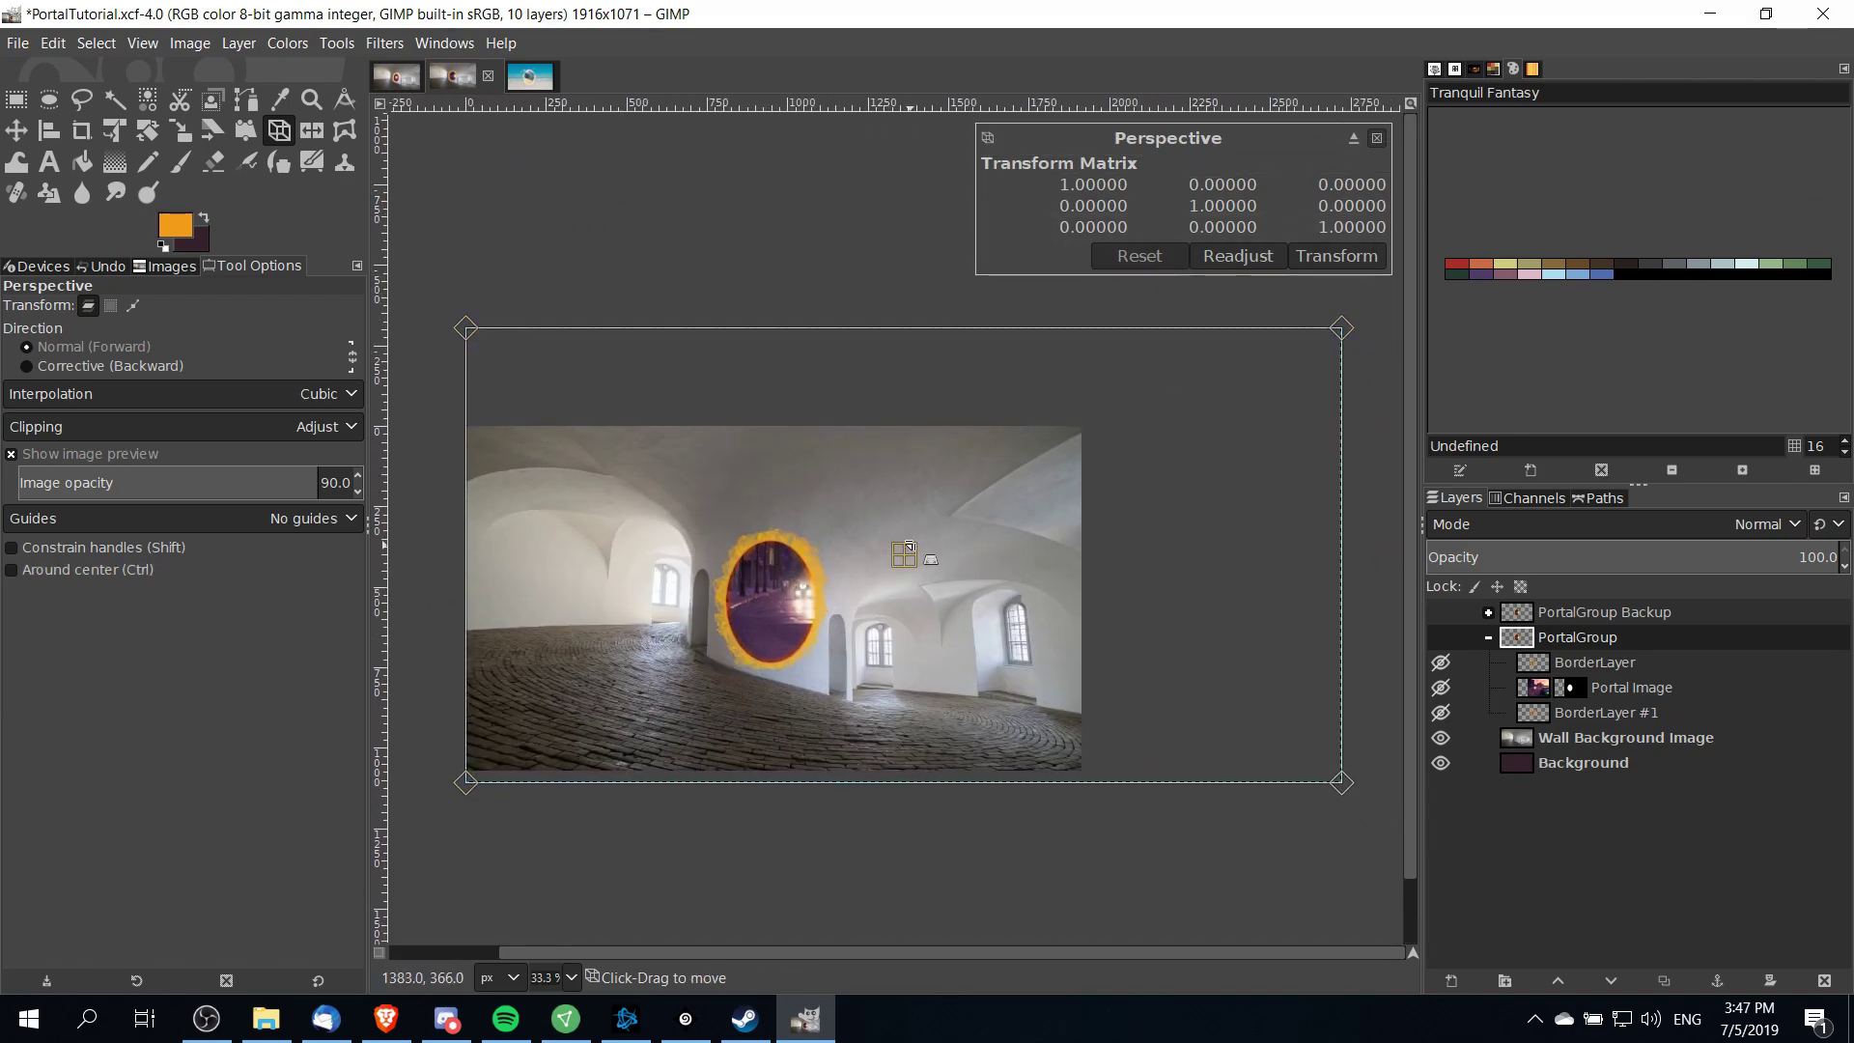
scroll(1245, 444, "down", 1)
left_click_drag(1318, 357, 1236, 388)
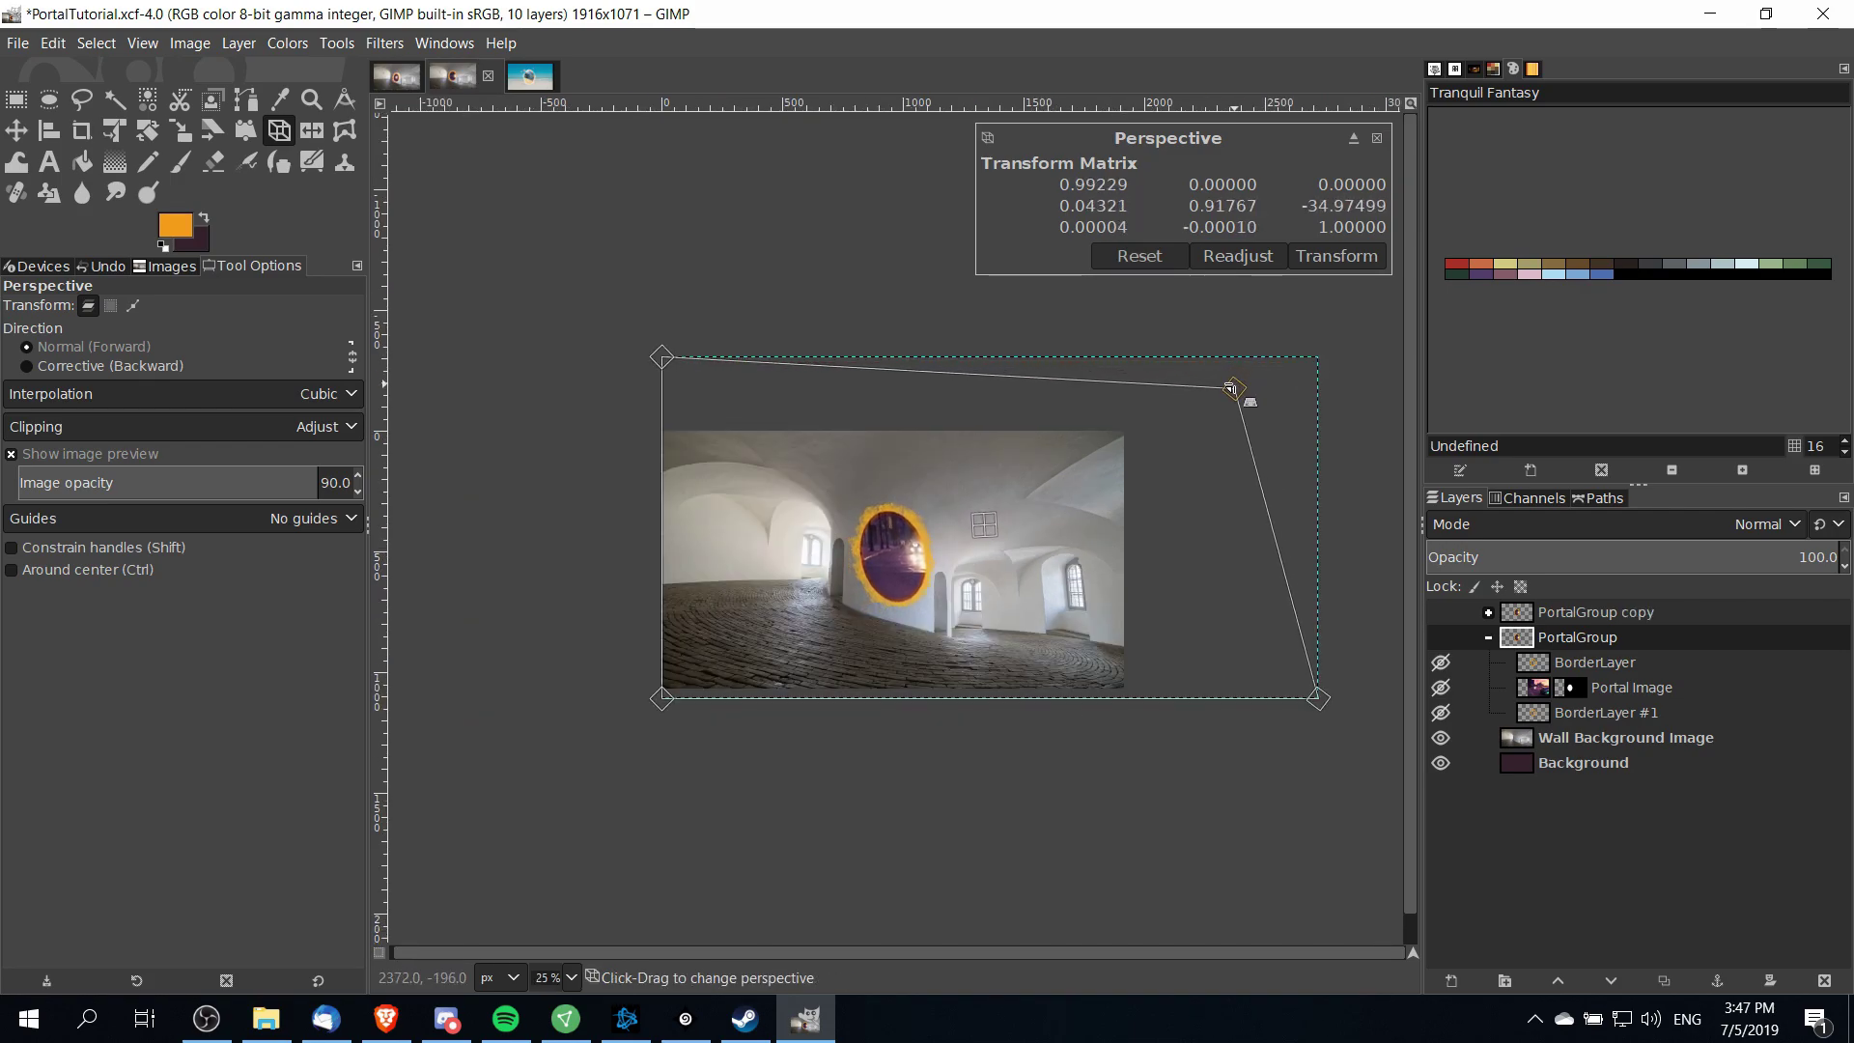
left_click_drag(671, 365, 717, 409)
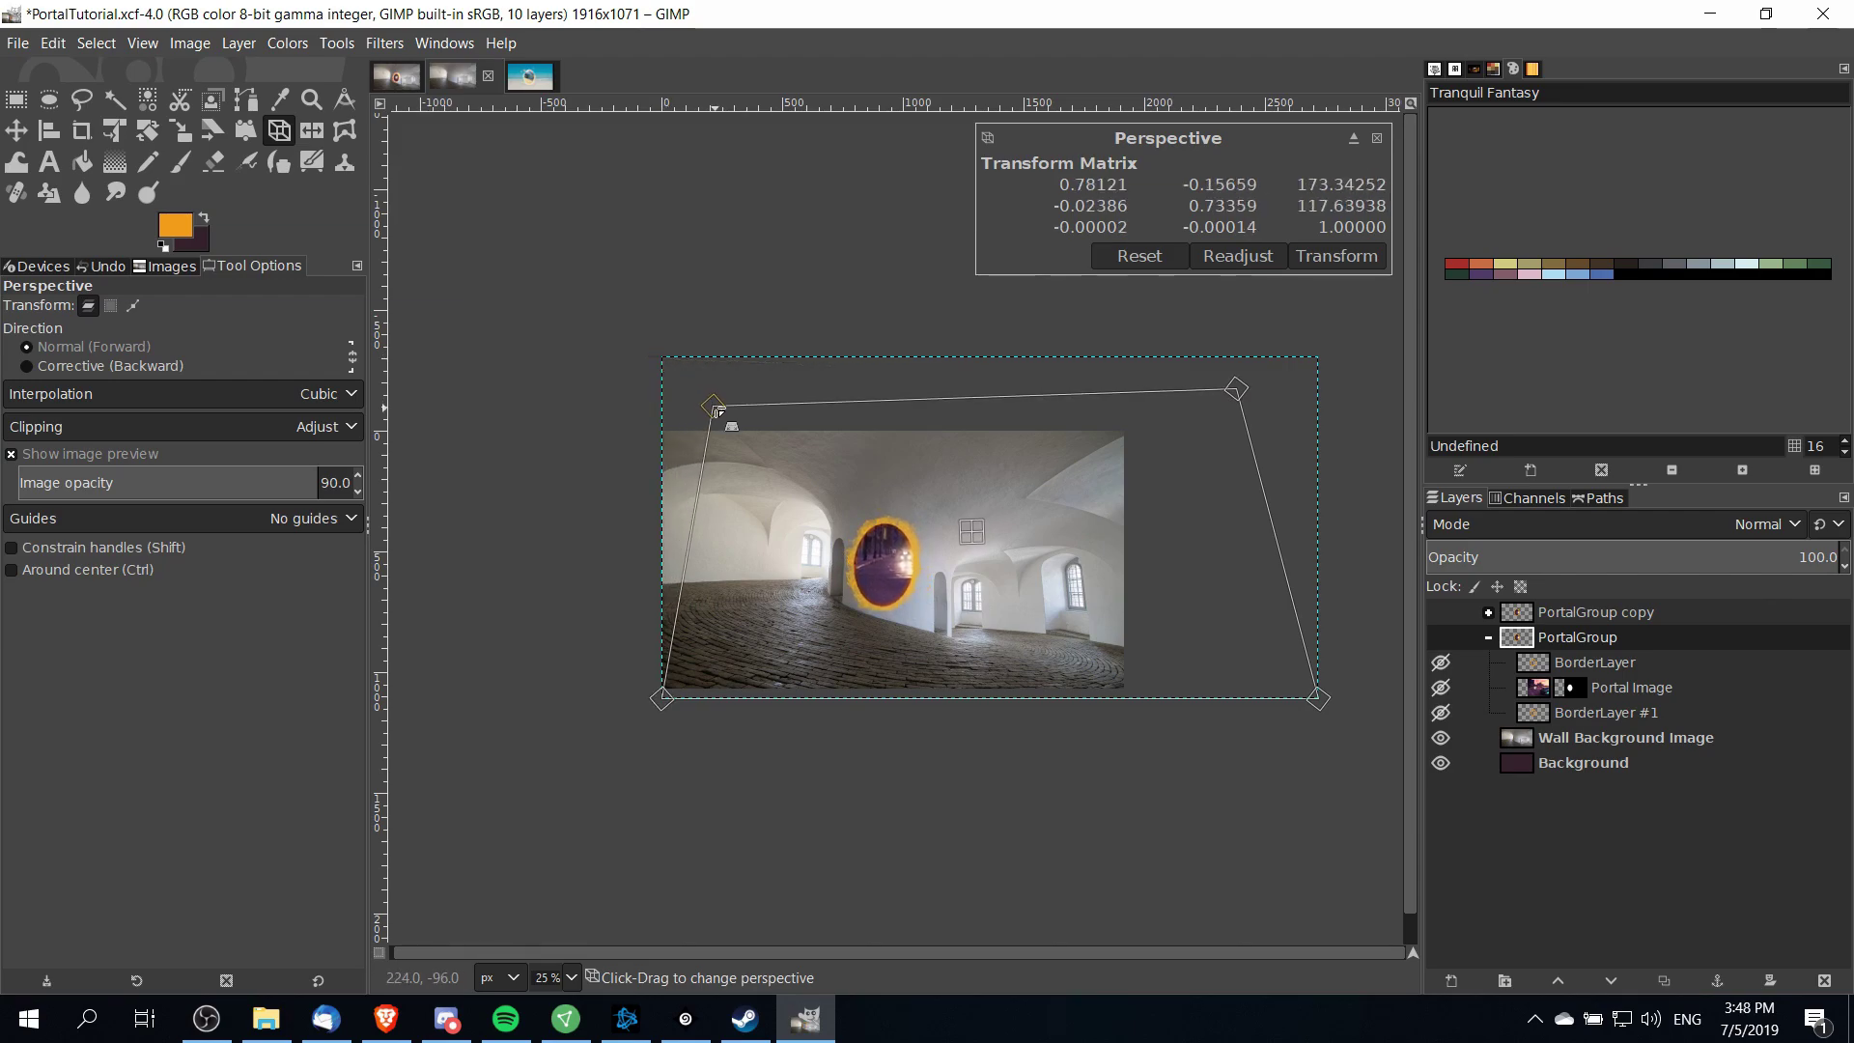
left_click_drag(667, 697, 689, 694)
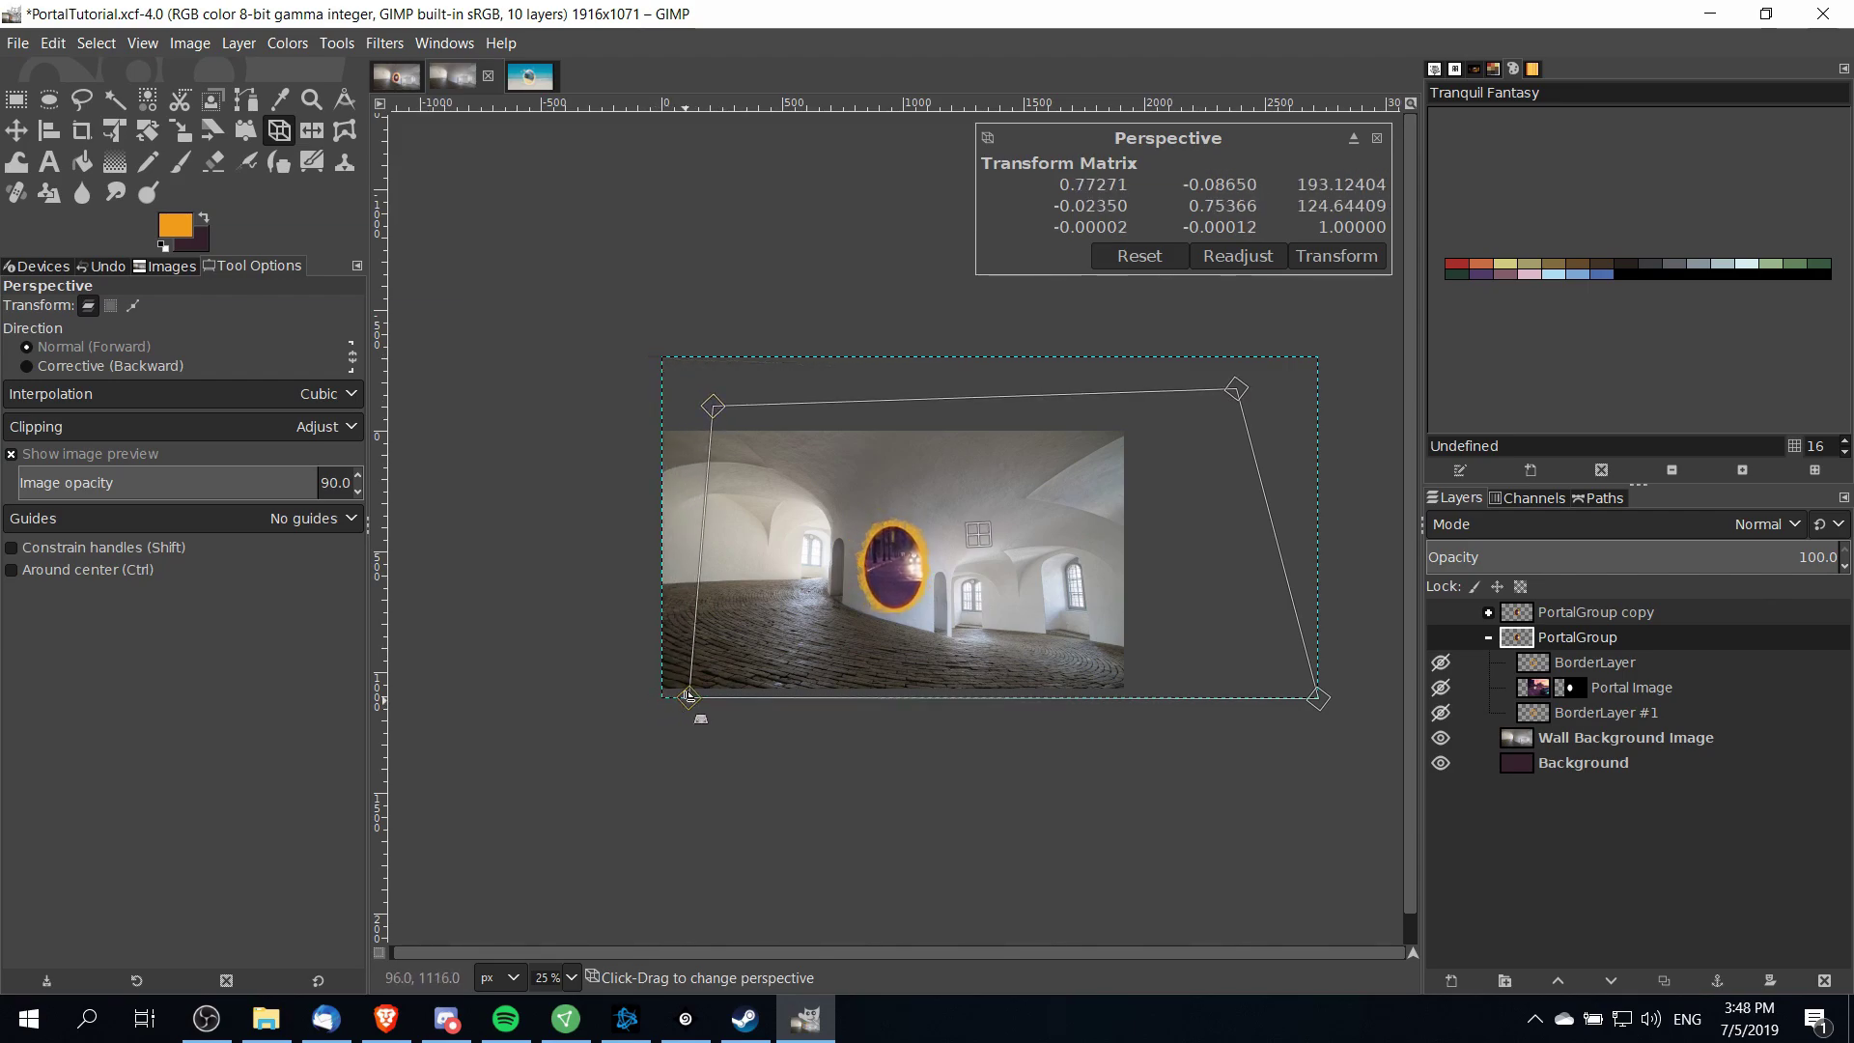
Try pulling in the frame's lower-right corner, undo that adjustment, and apply the perspective transform to PortalGroup
scroll(688, 694, "up", 2)
scroll(958, 637, "down", 1)
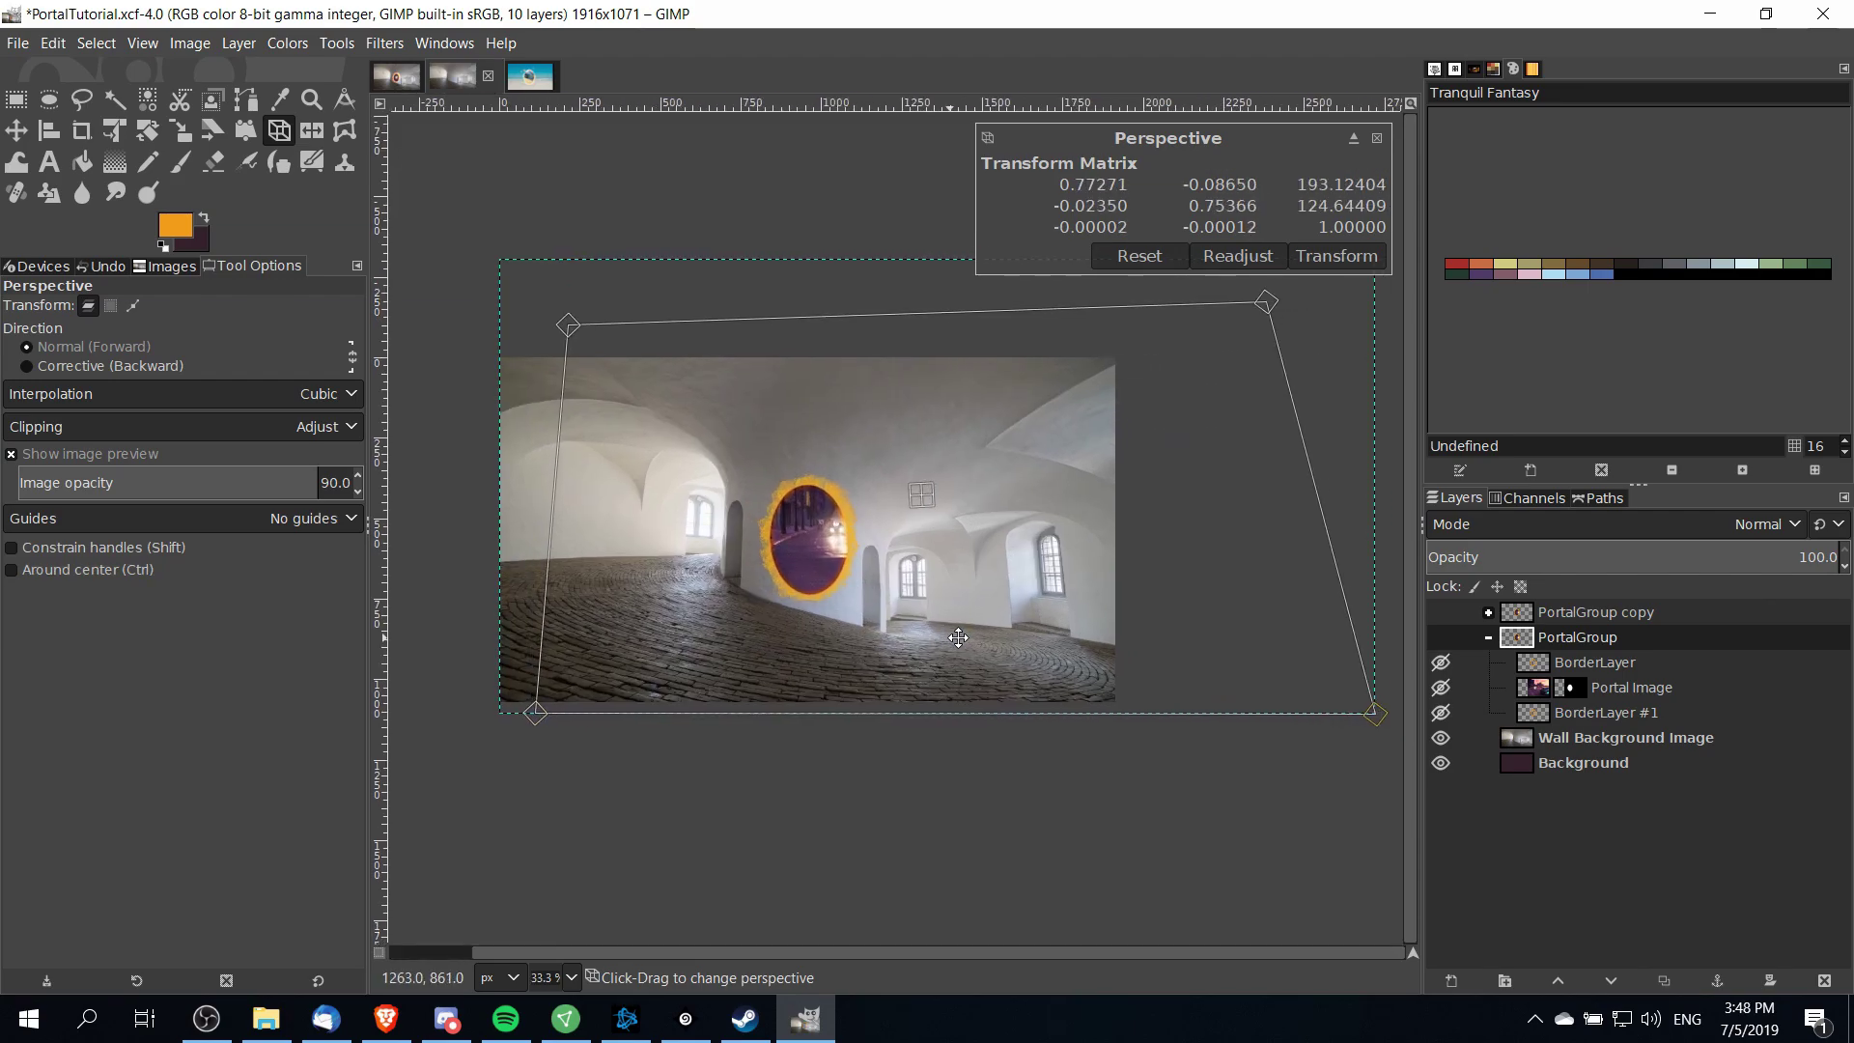
left_click_drag(1378, 716, 1264, 728)
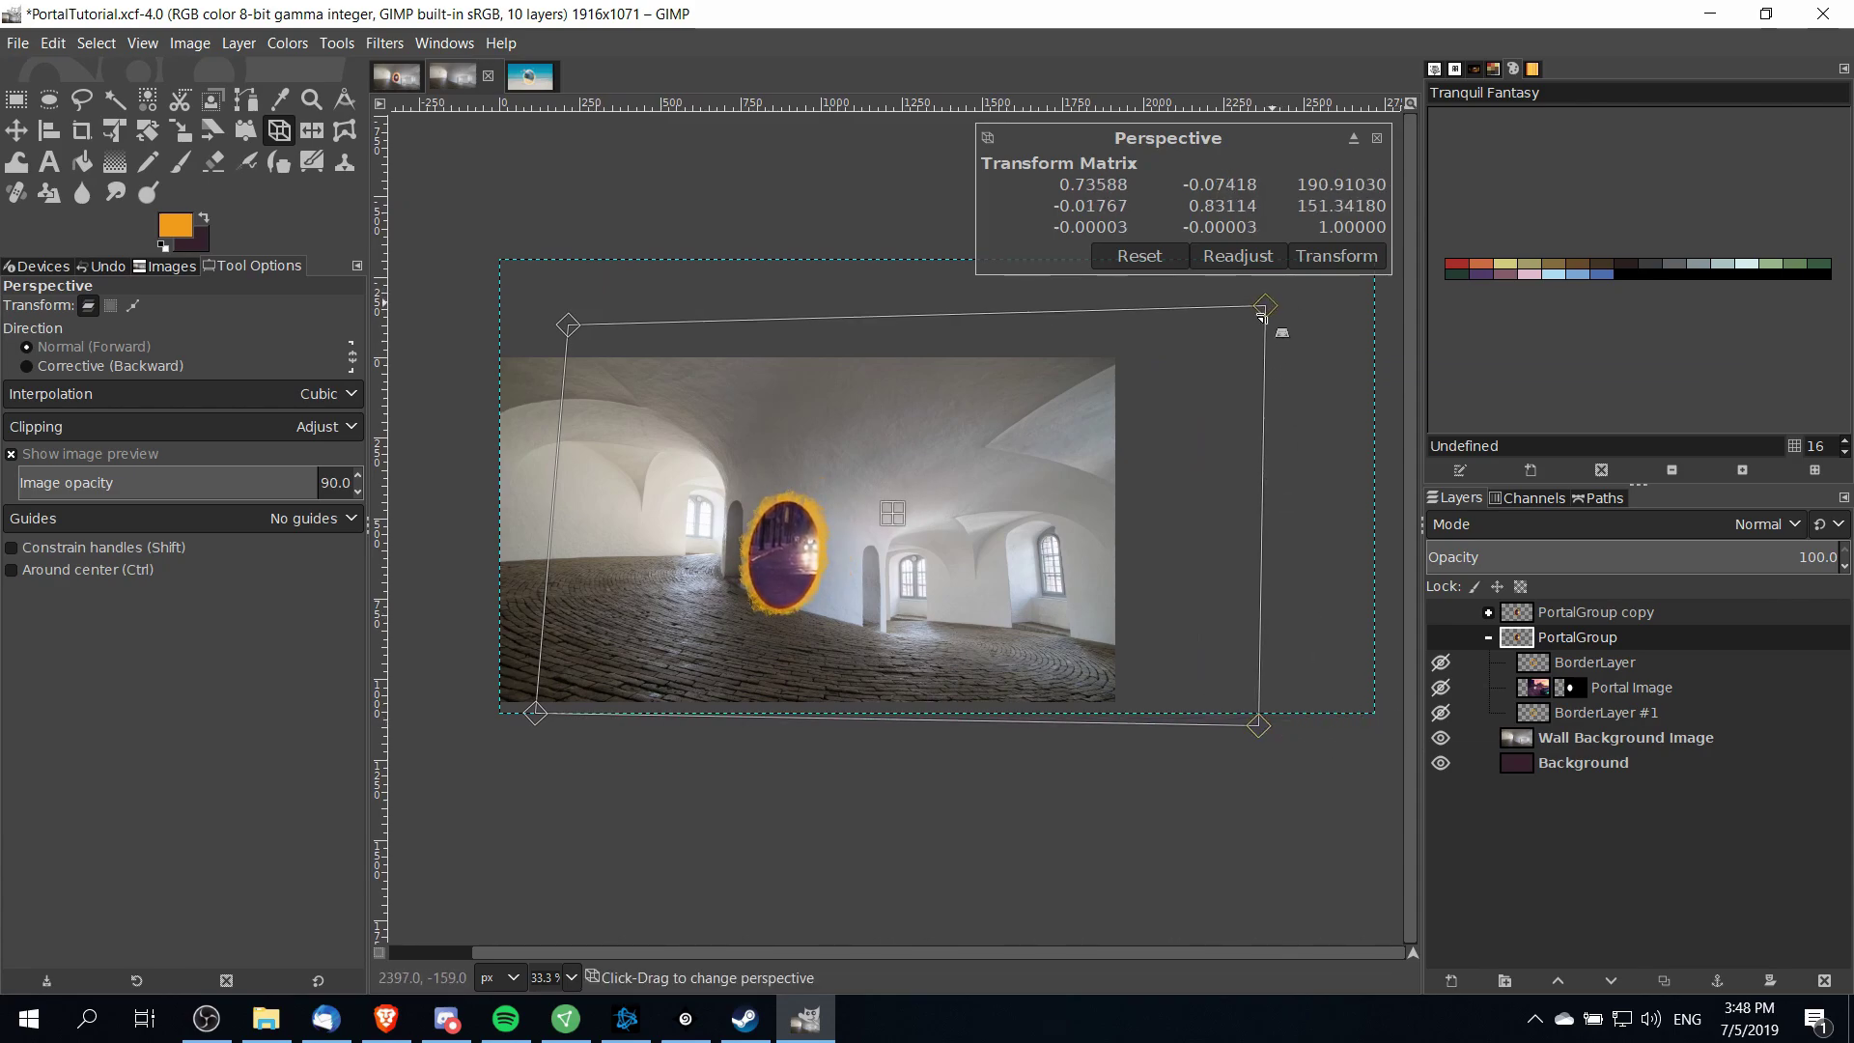
key("ctrl+z")
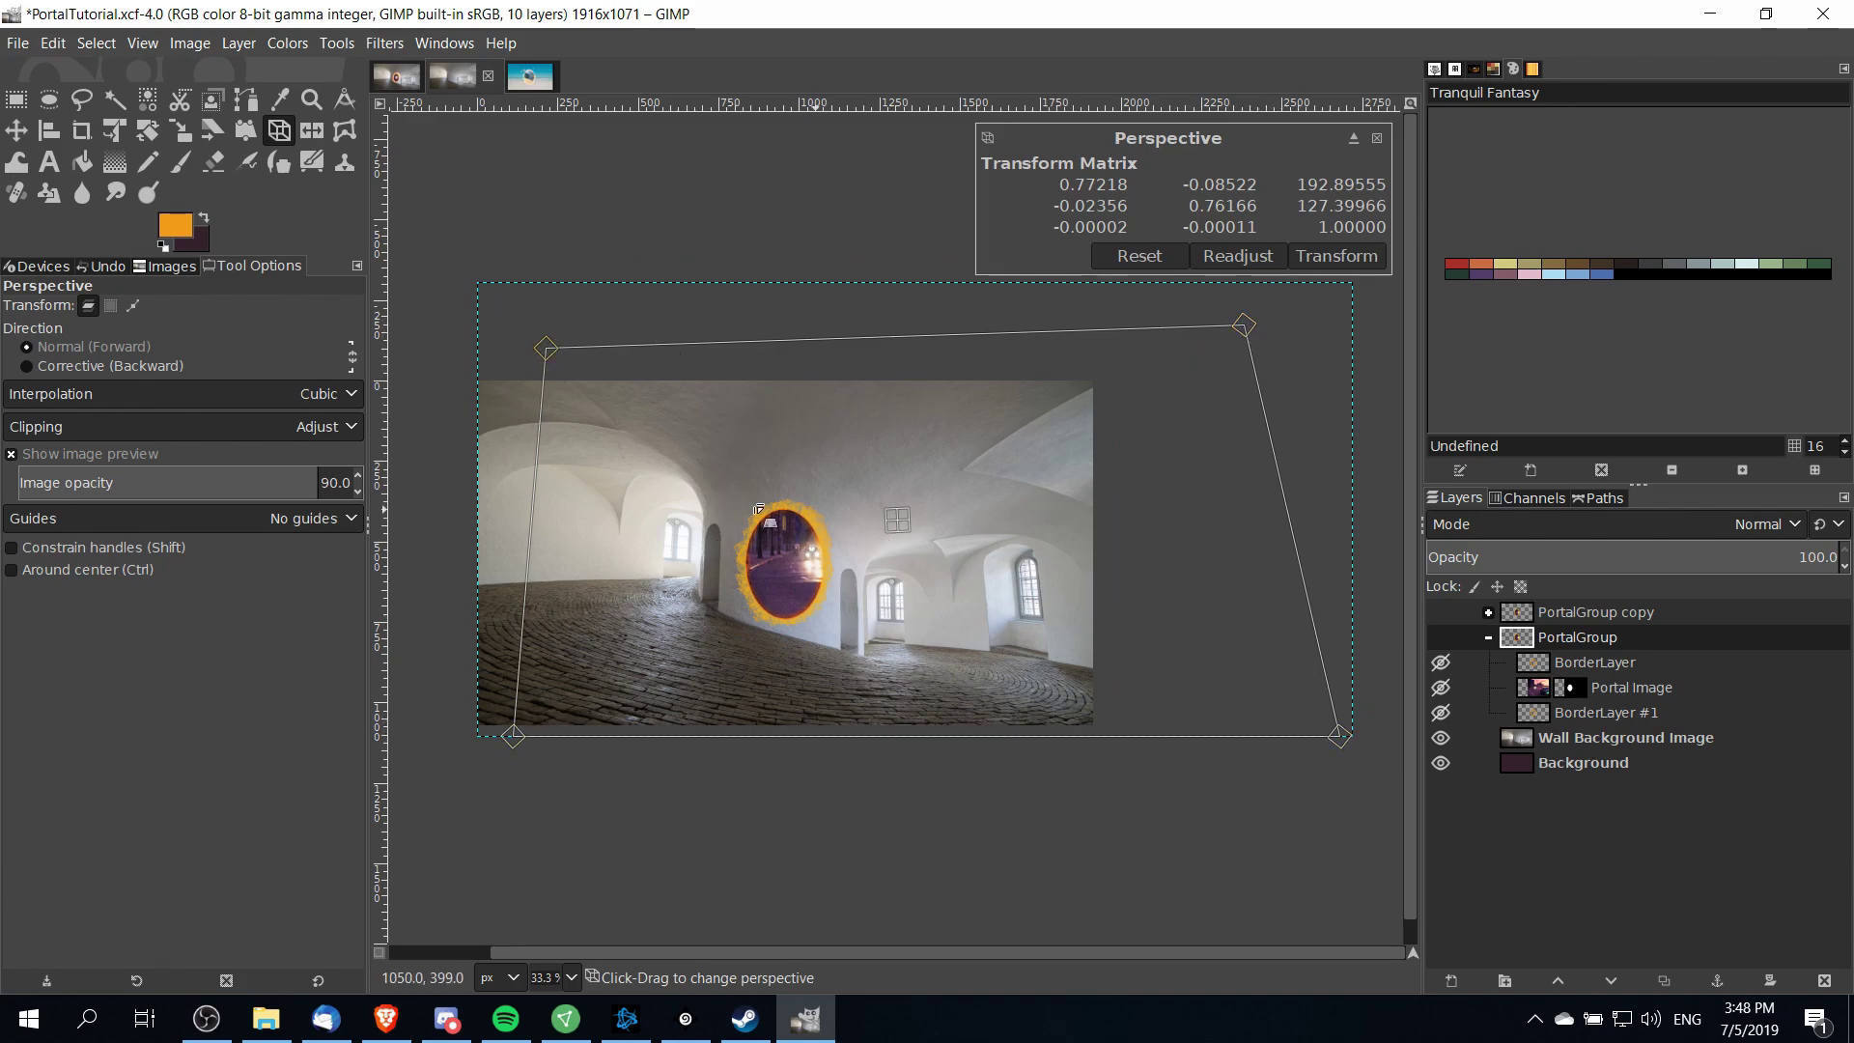
scroll(759, 508, "up", 1)
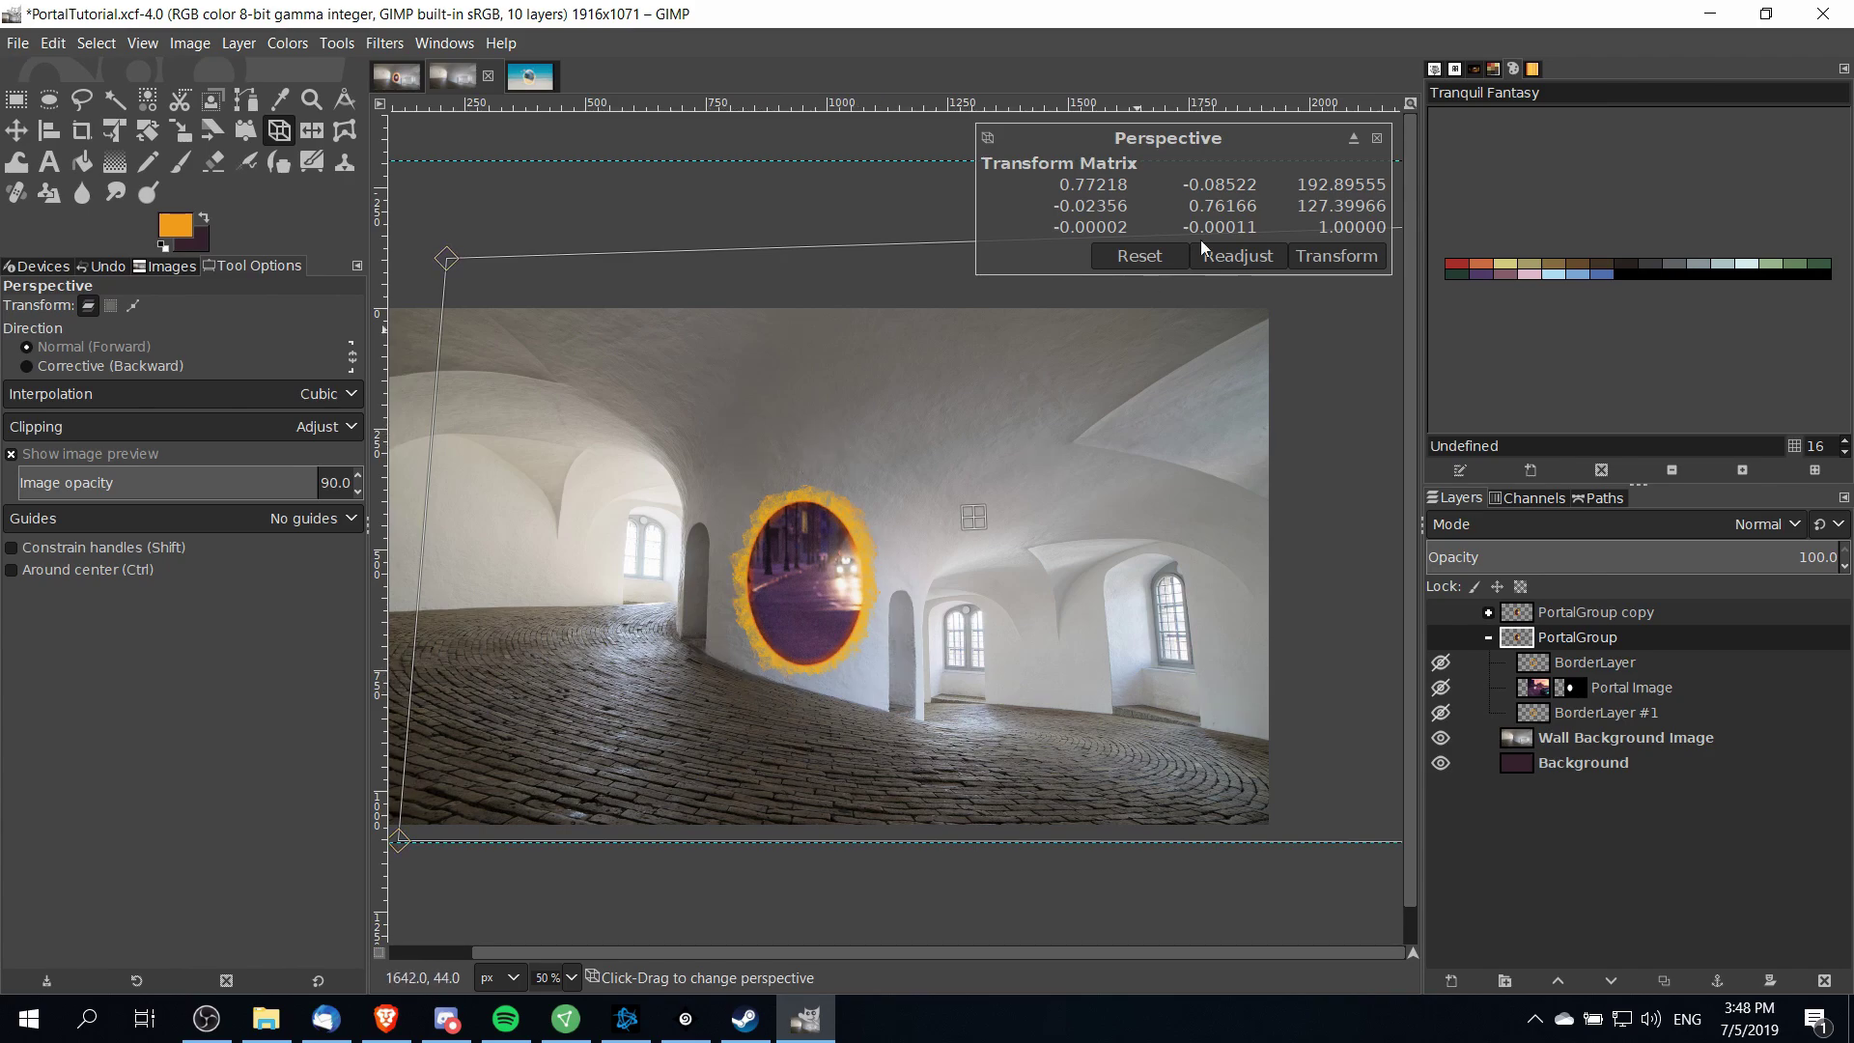
left_click(1336, 256)
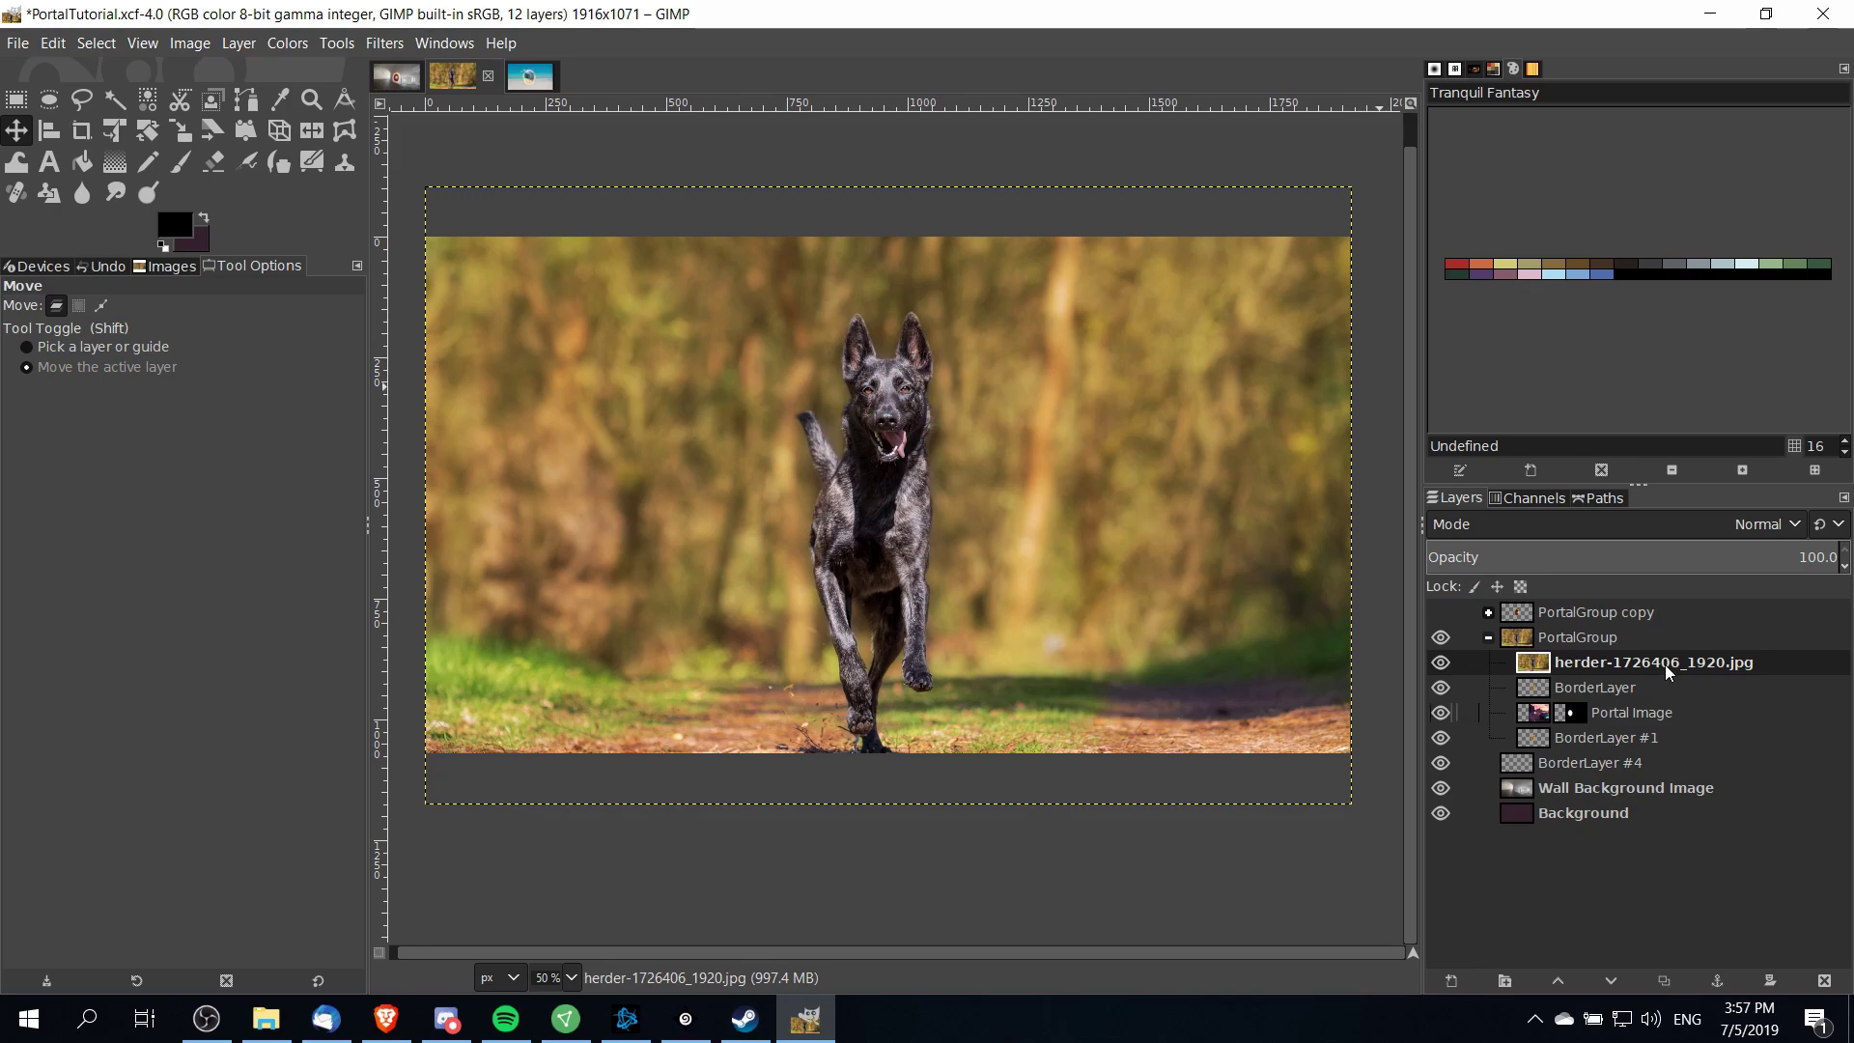
Move the herder-1726406_1920.jpg layer out of PortalGroup and place it directly above the group
left_click_drag(1574, 673, 1564, 627)
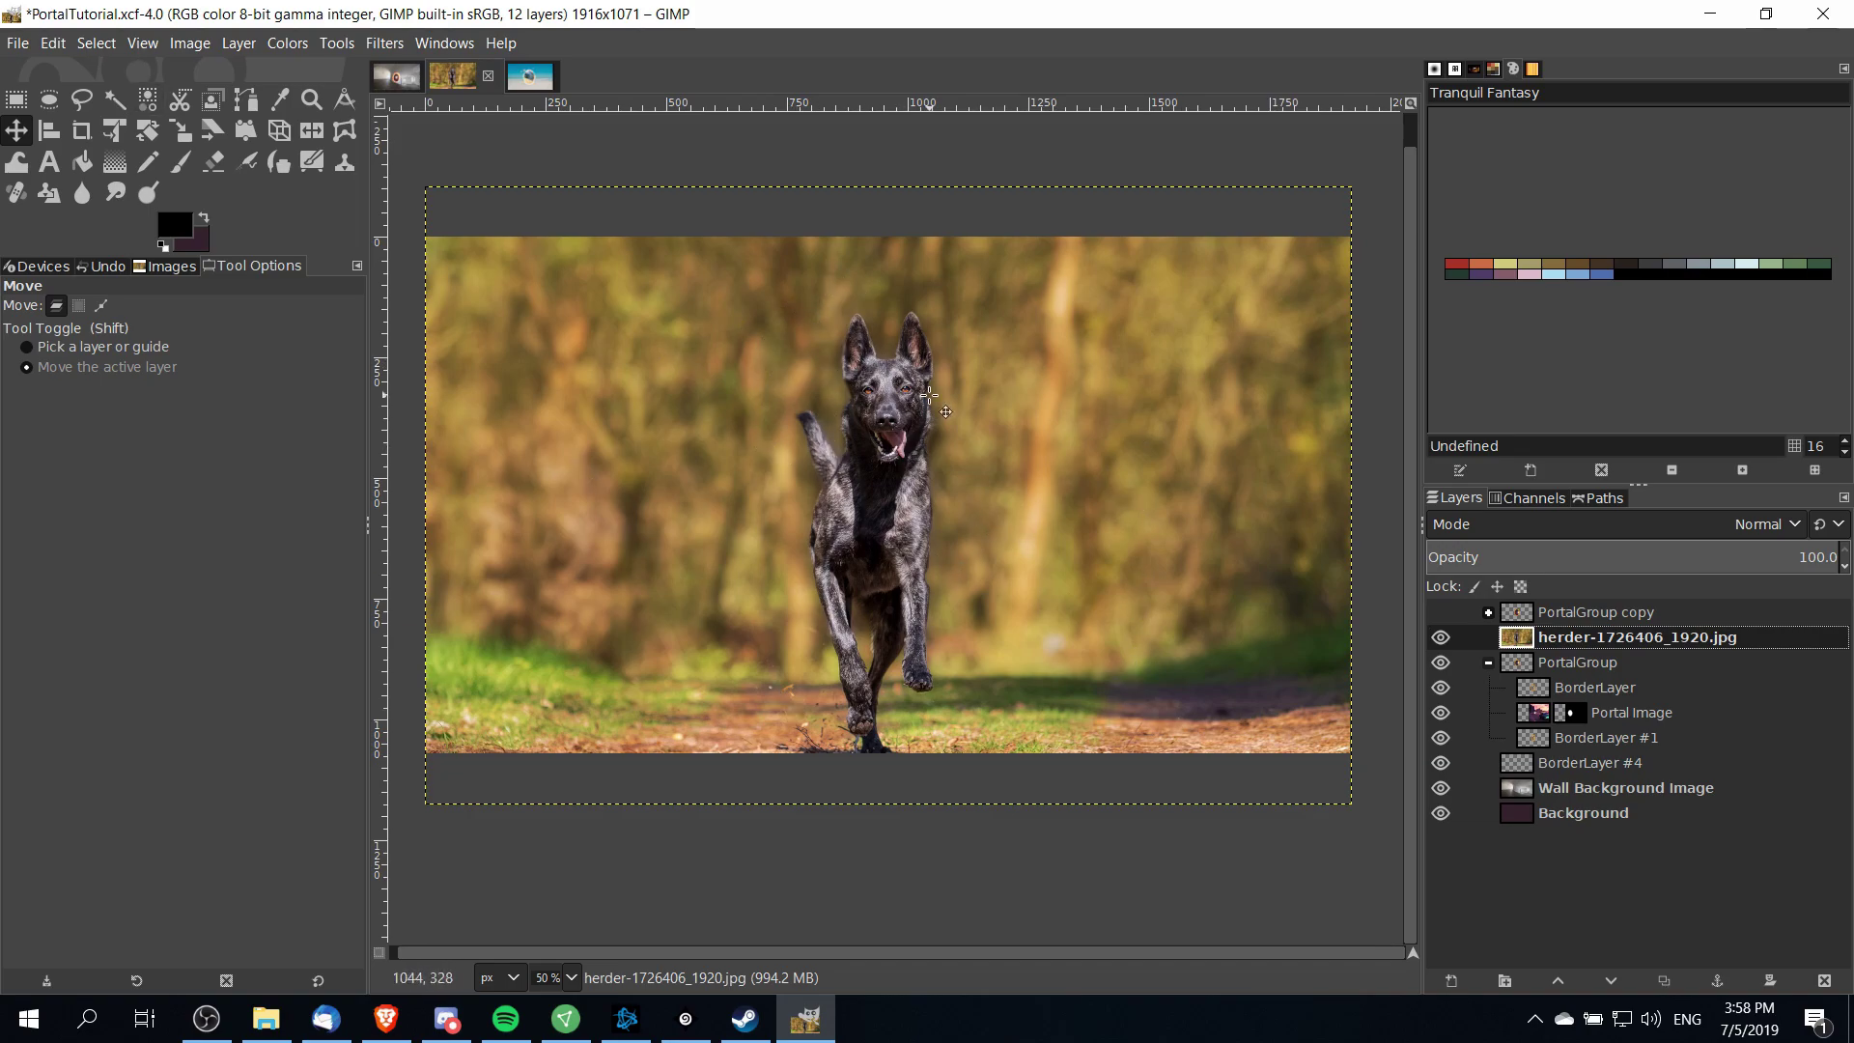
key("r")
key("plus")
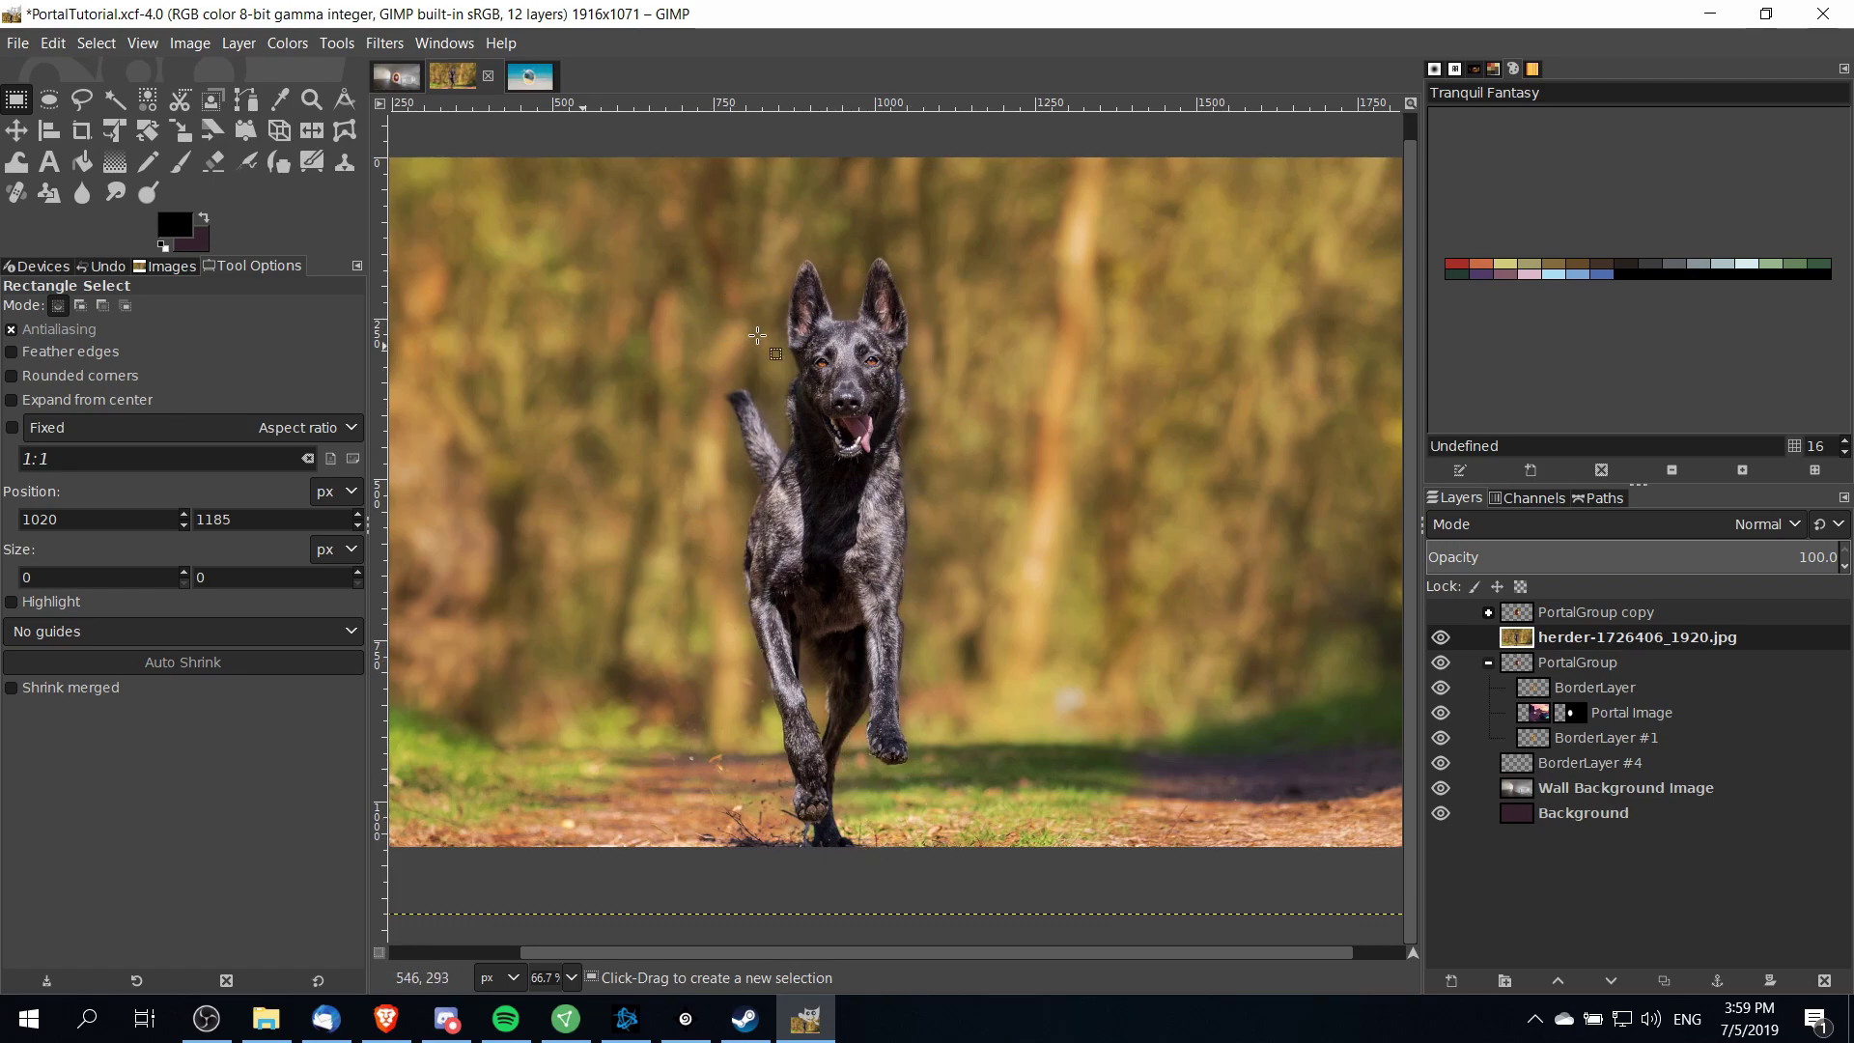
Begin a Scissors selection at the tip of the dog's right-hand ear and trace down the ear and neck edge
left_click(179, 100)
key("1")
left_click(833, 245)
left_click(873, 377)
key("2")
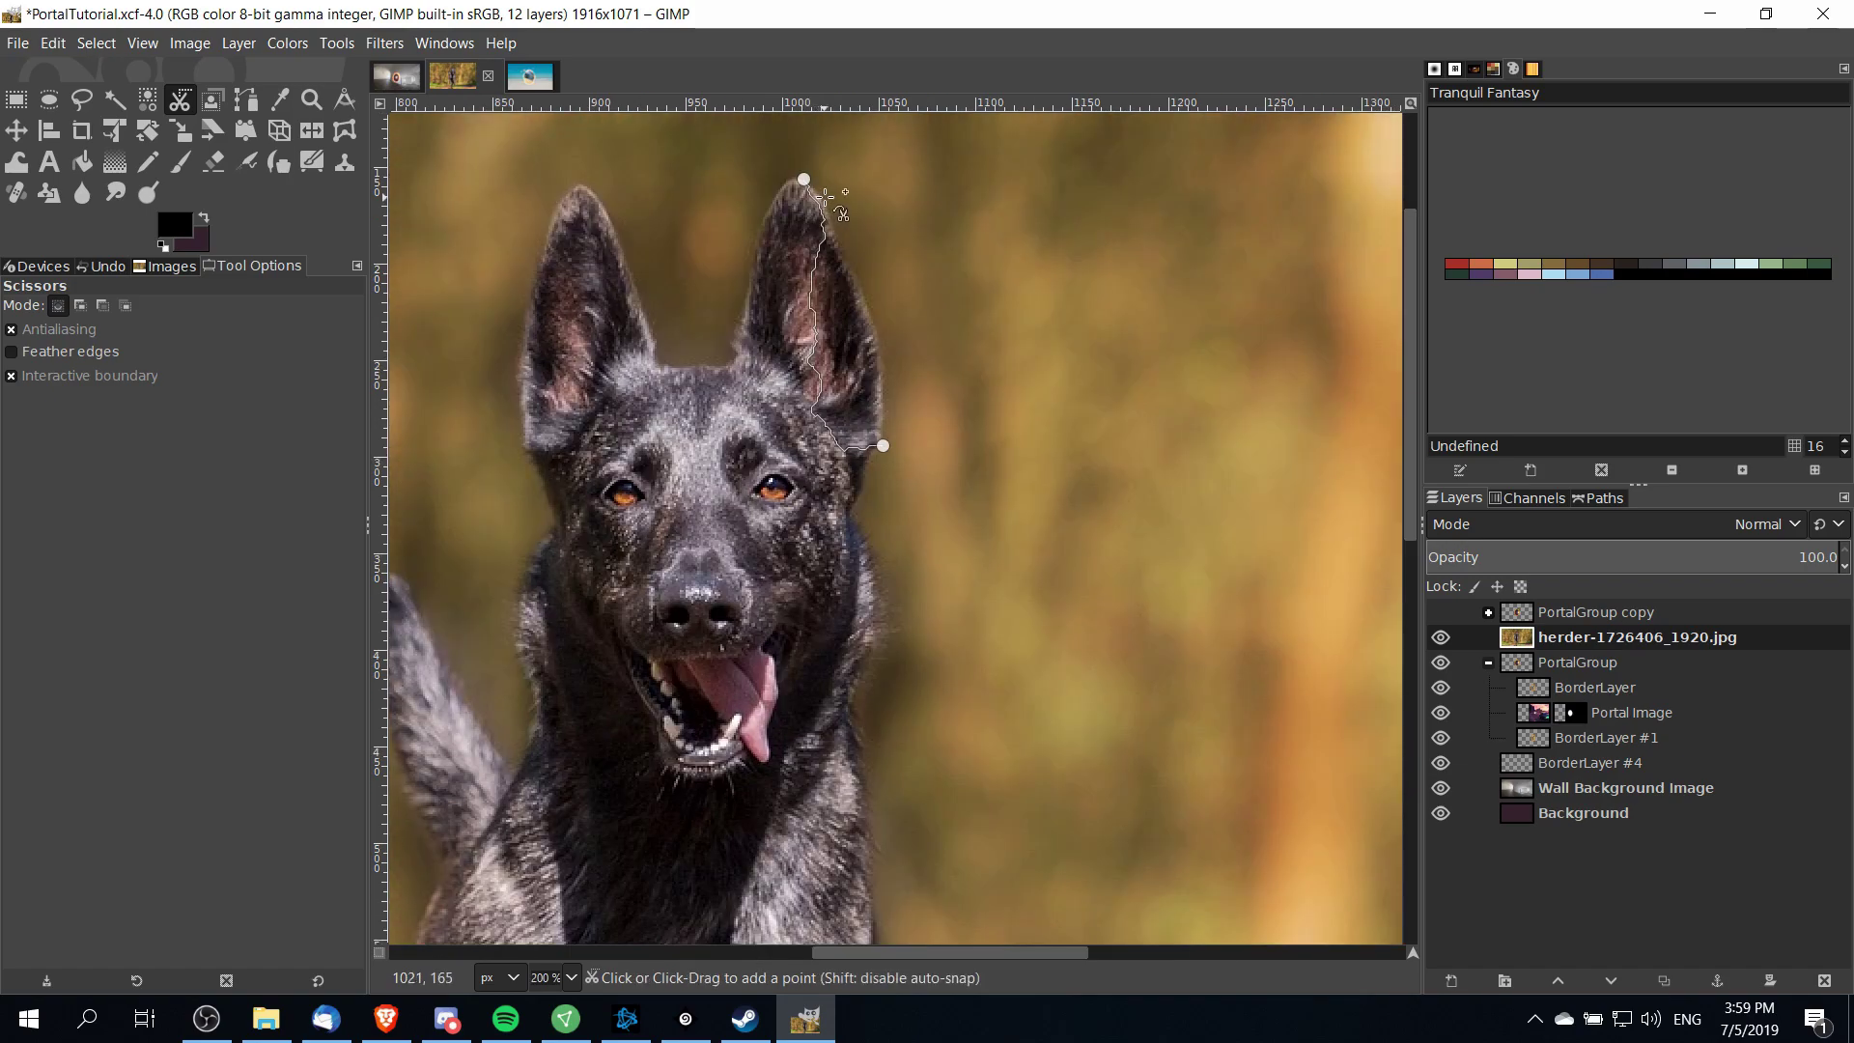
left_click(873, 310)
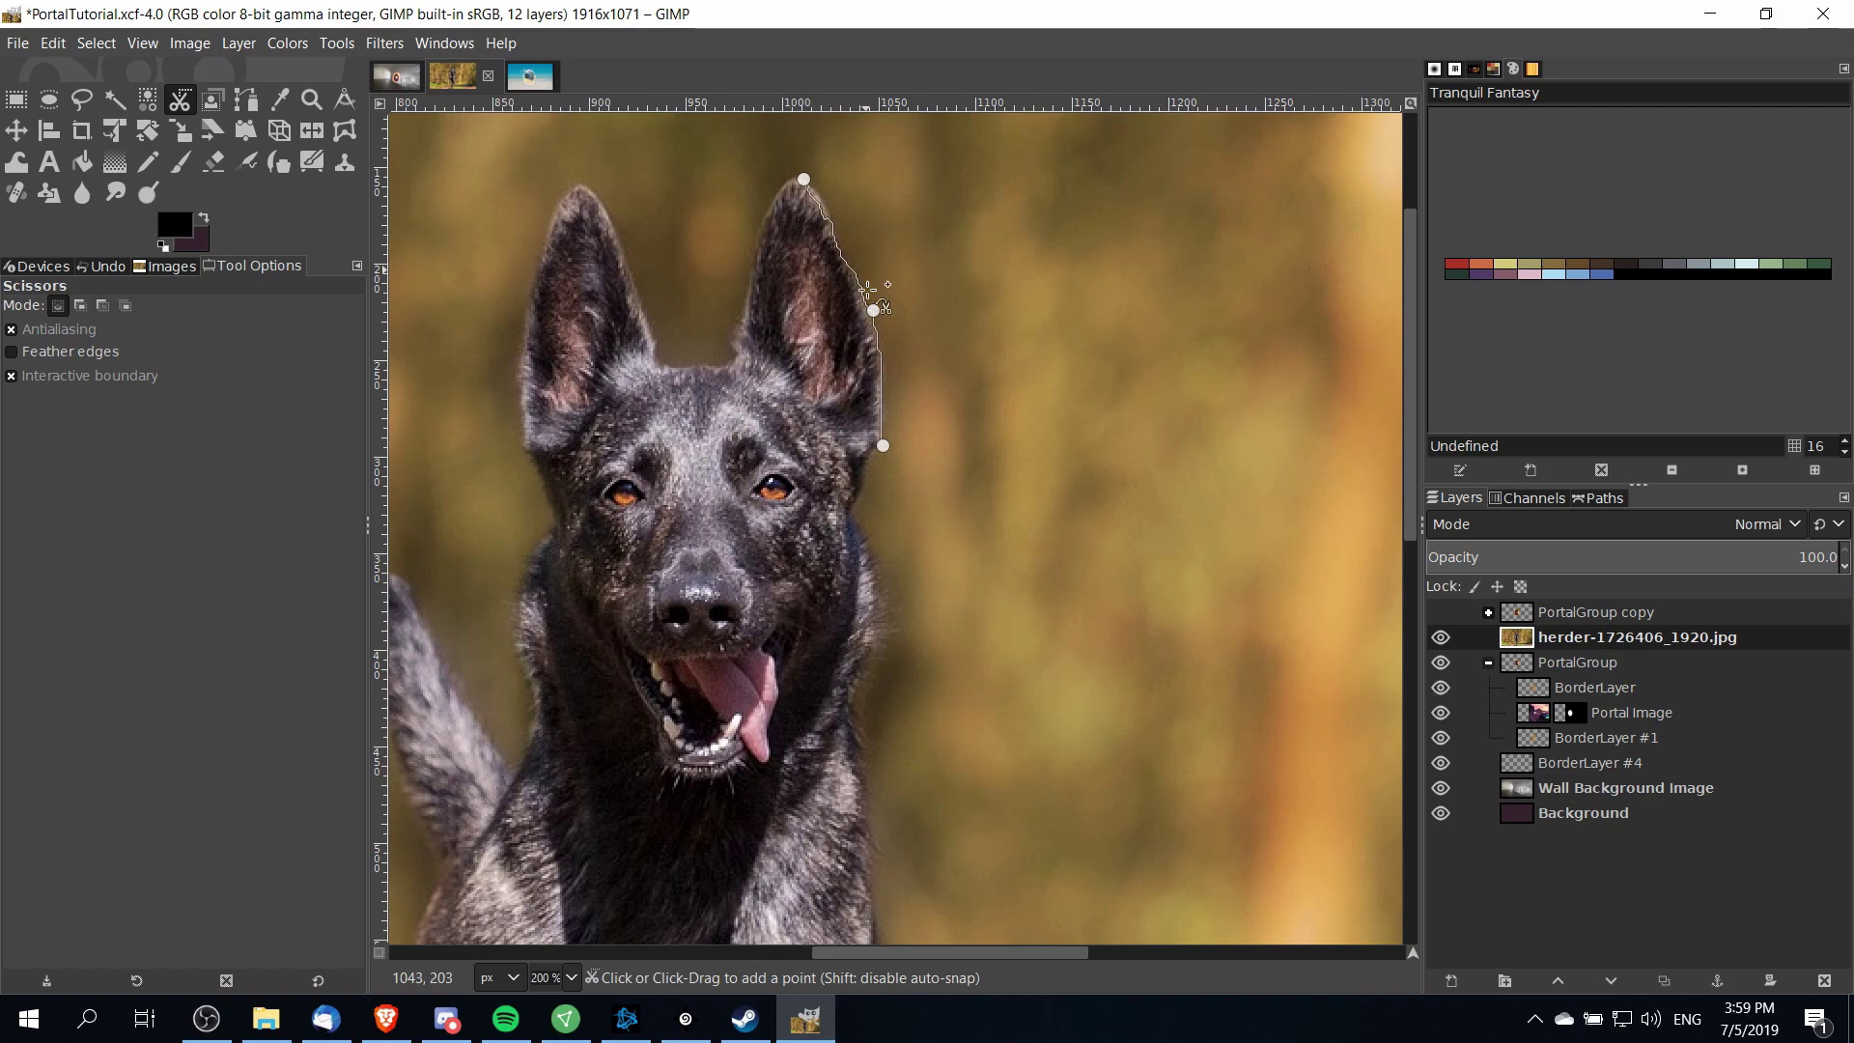
left_click(855, 516)
left_click(871, 669)
left_click(873, 775)
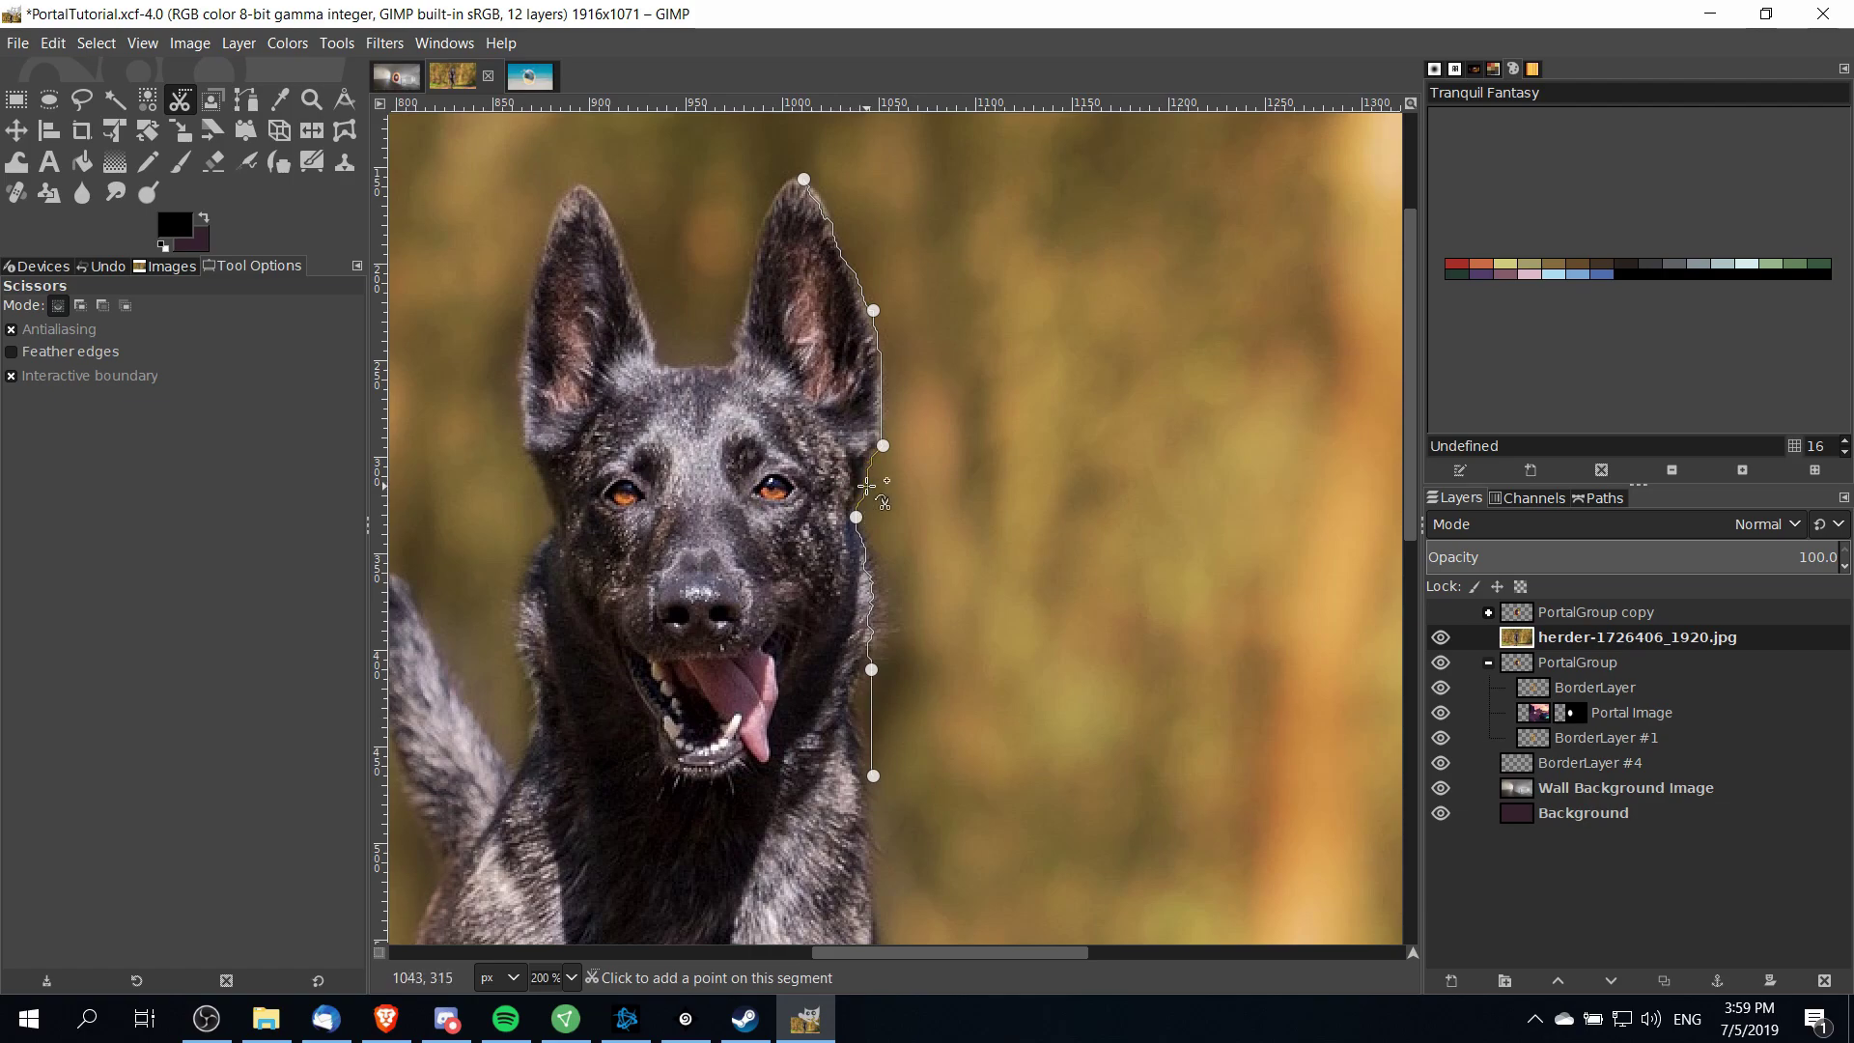
Extend the Scissors outline down the right-hand edge of the dog's chest and shoulder
scroll(850, 480, "down", 10)
left_click(859, 300)
left_click(872, 376)
left_click(859, 416)
left_click(852, 433)
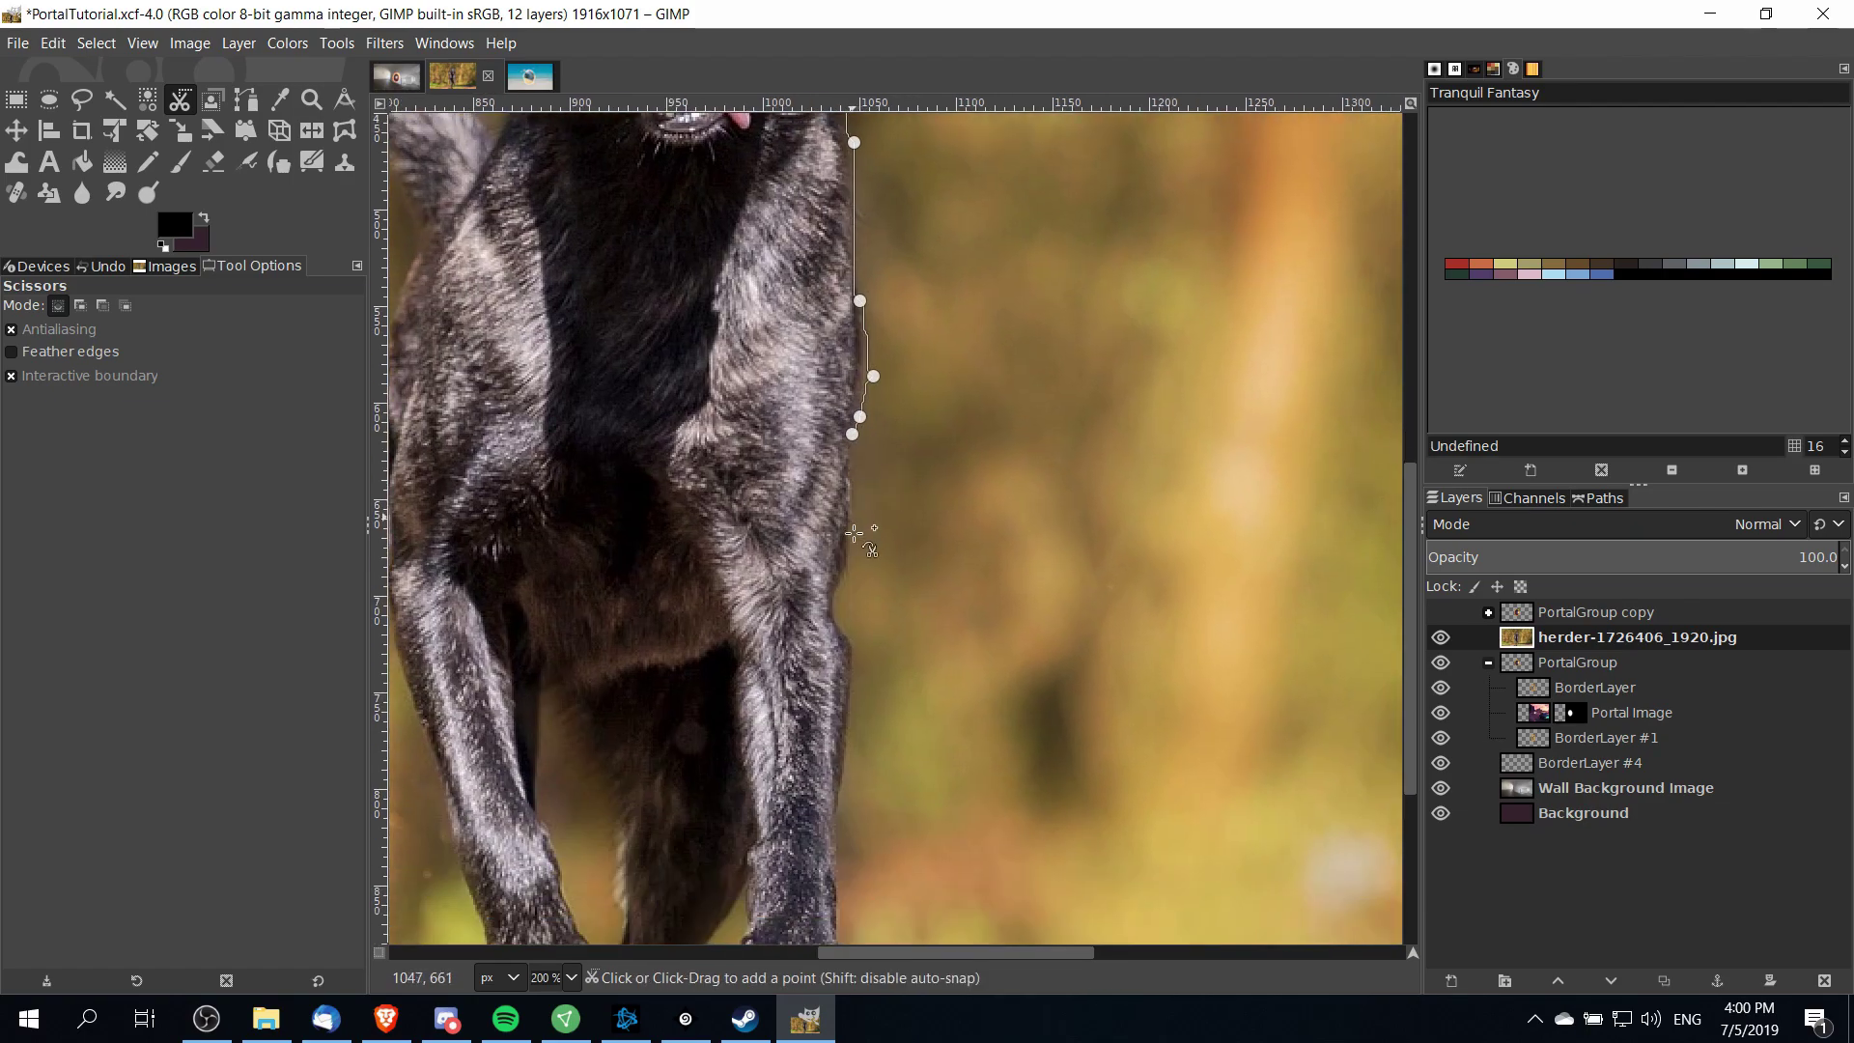
left_click(849, 570)
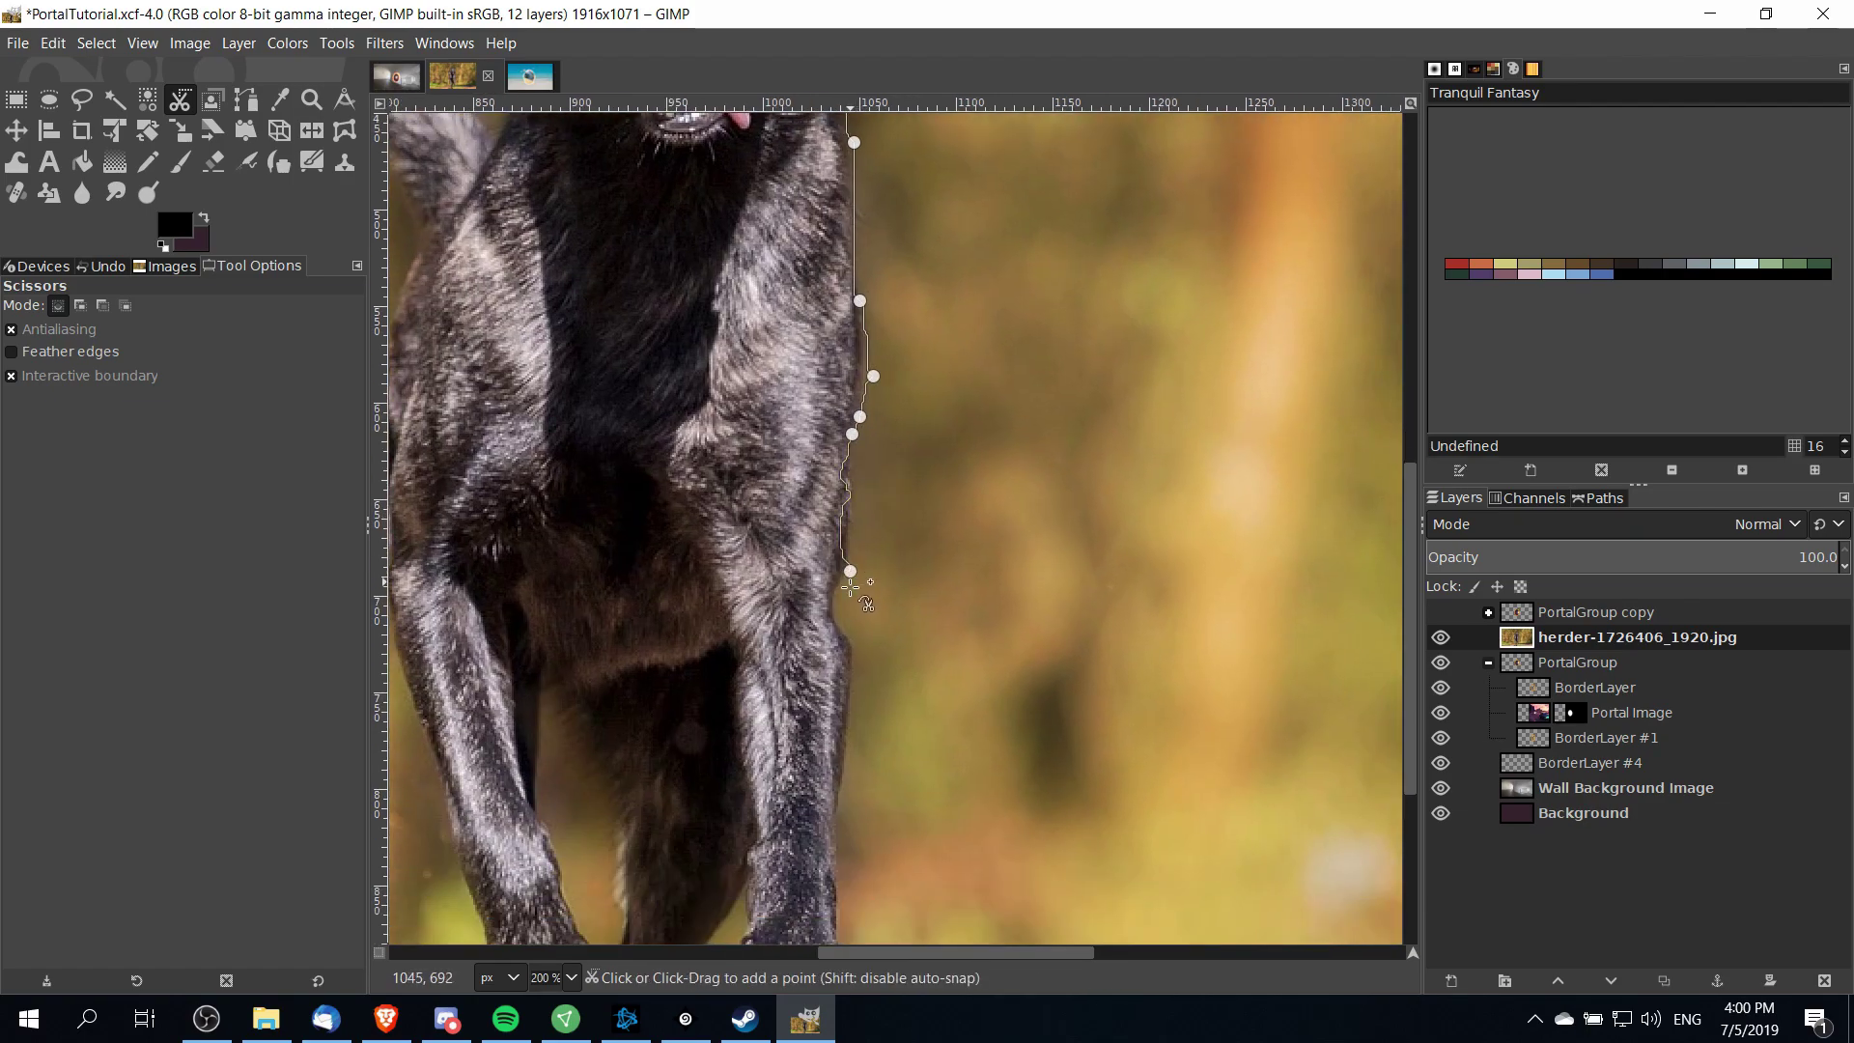
left_click(851, 528)
Continue the Scissors outline from the dog's shoulder down the outer edge of the right-hand foreleg toward the raised paw
scroll(848, 540, "down", 1)
left_click(829, 549)
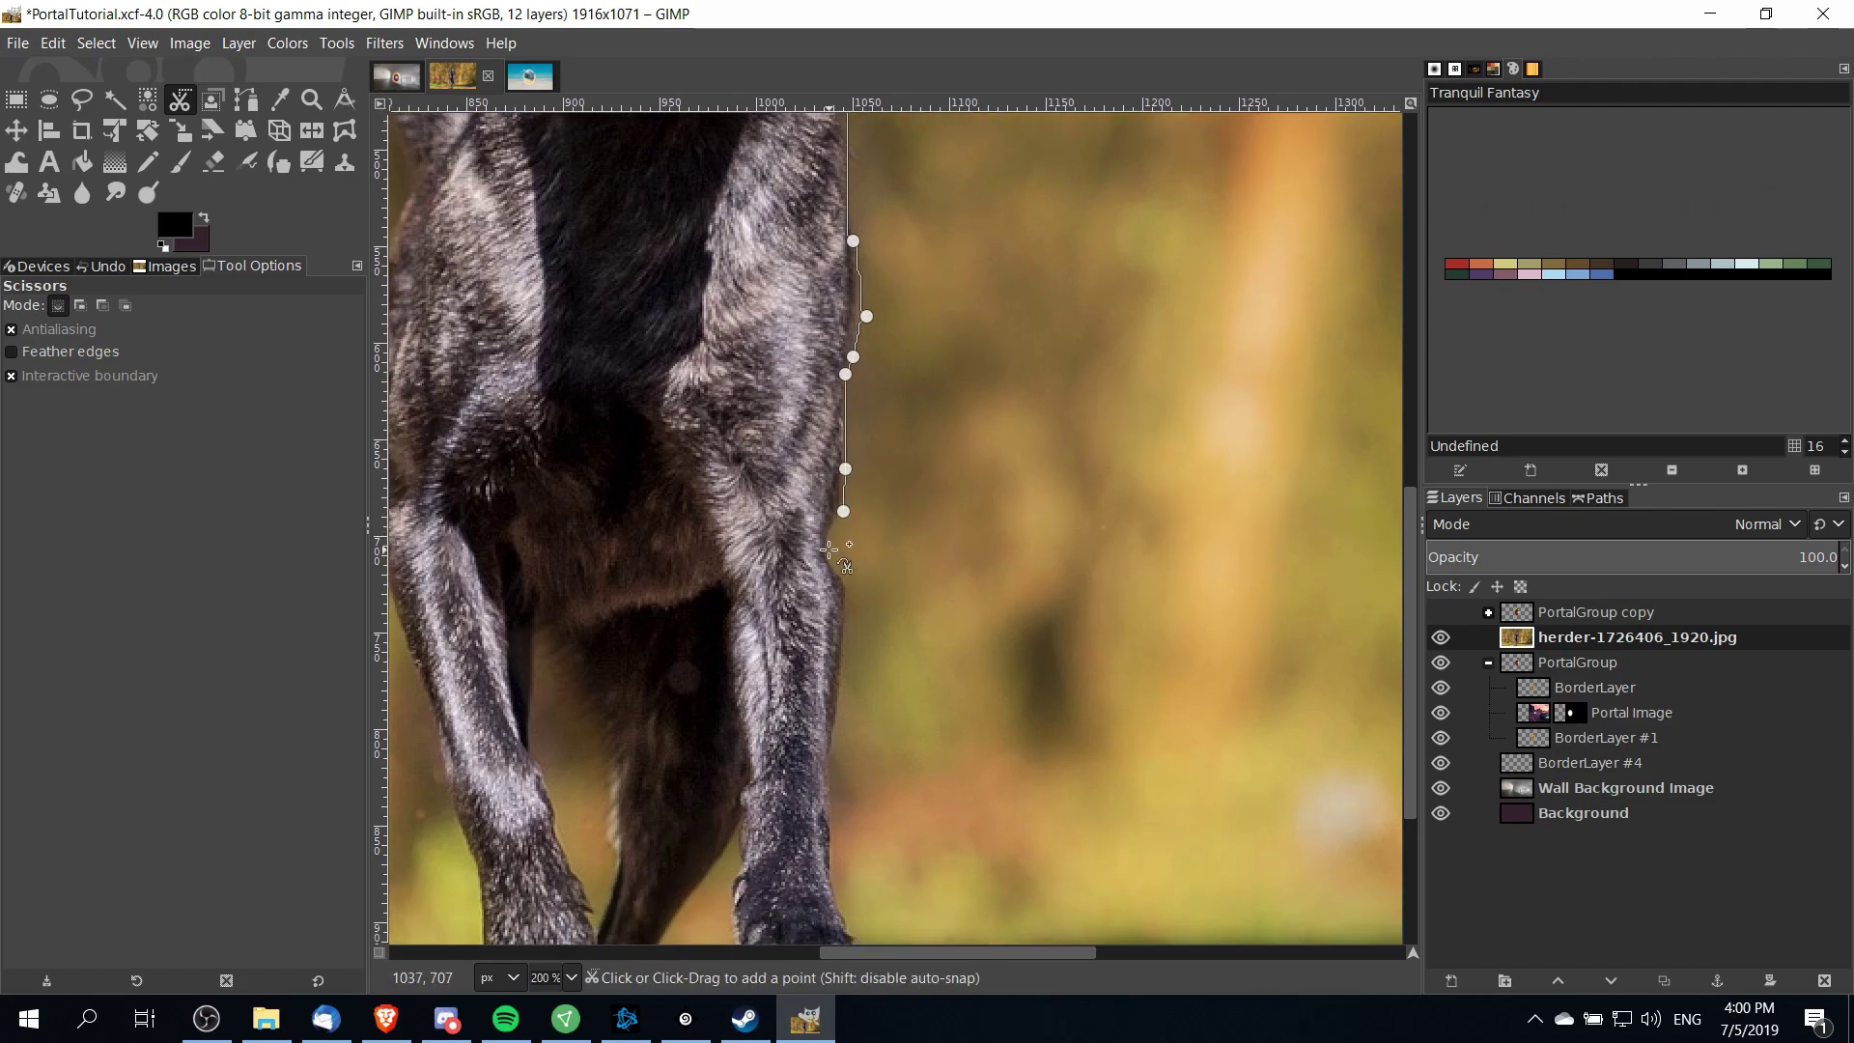
left_click(846, 599)
scroll(855, 460, "down", 3)
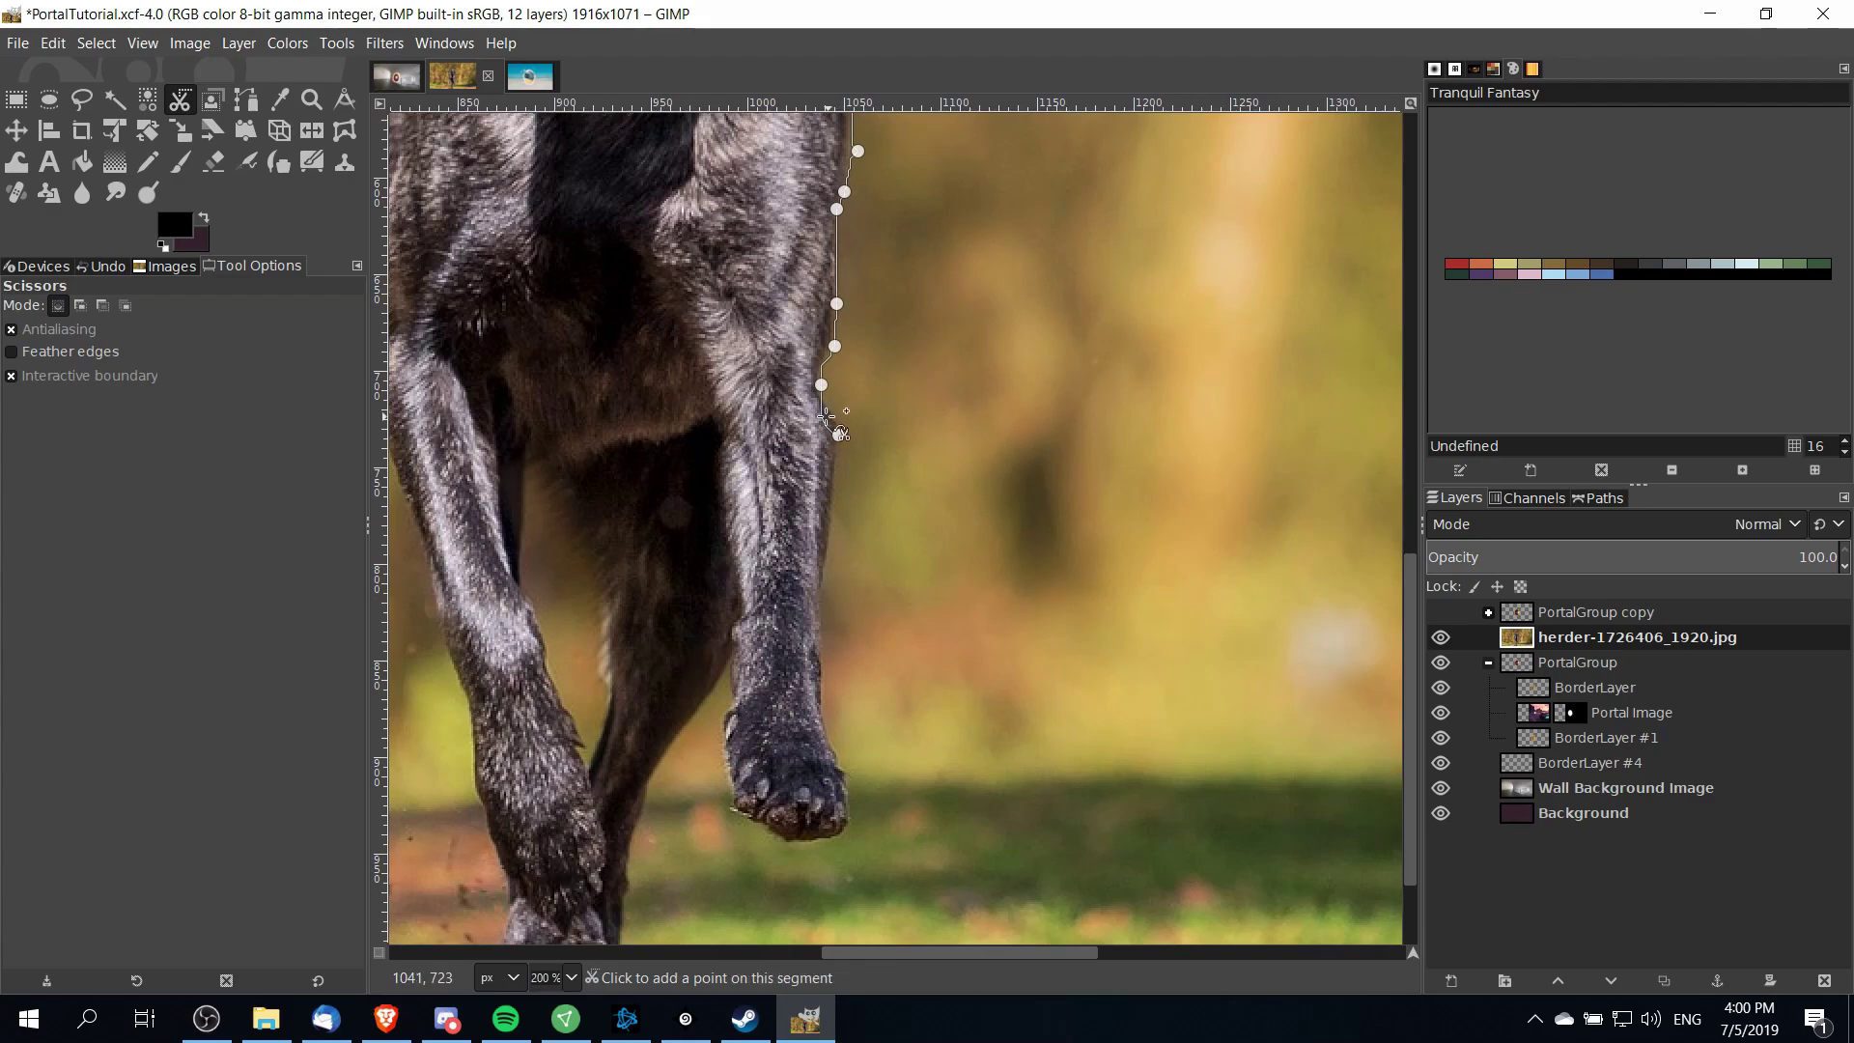
left_click(825, 629)
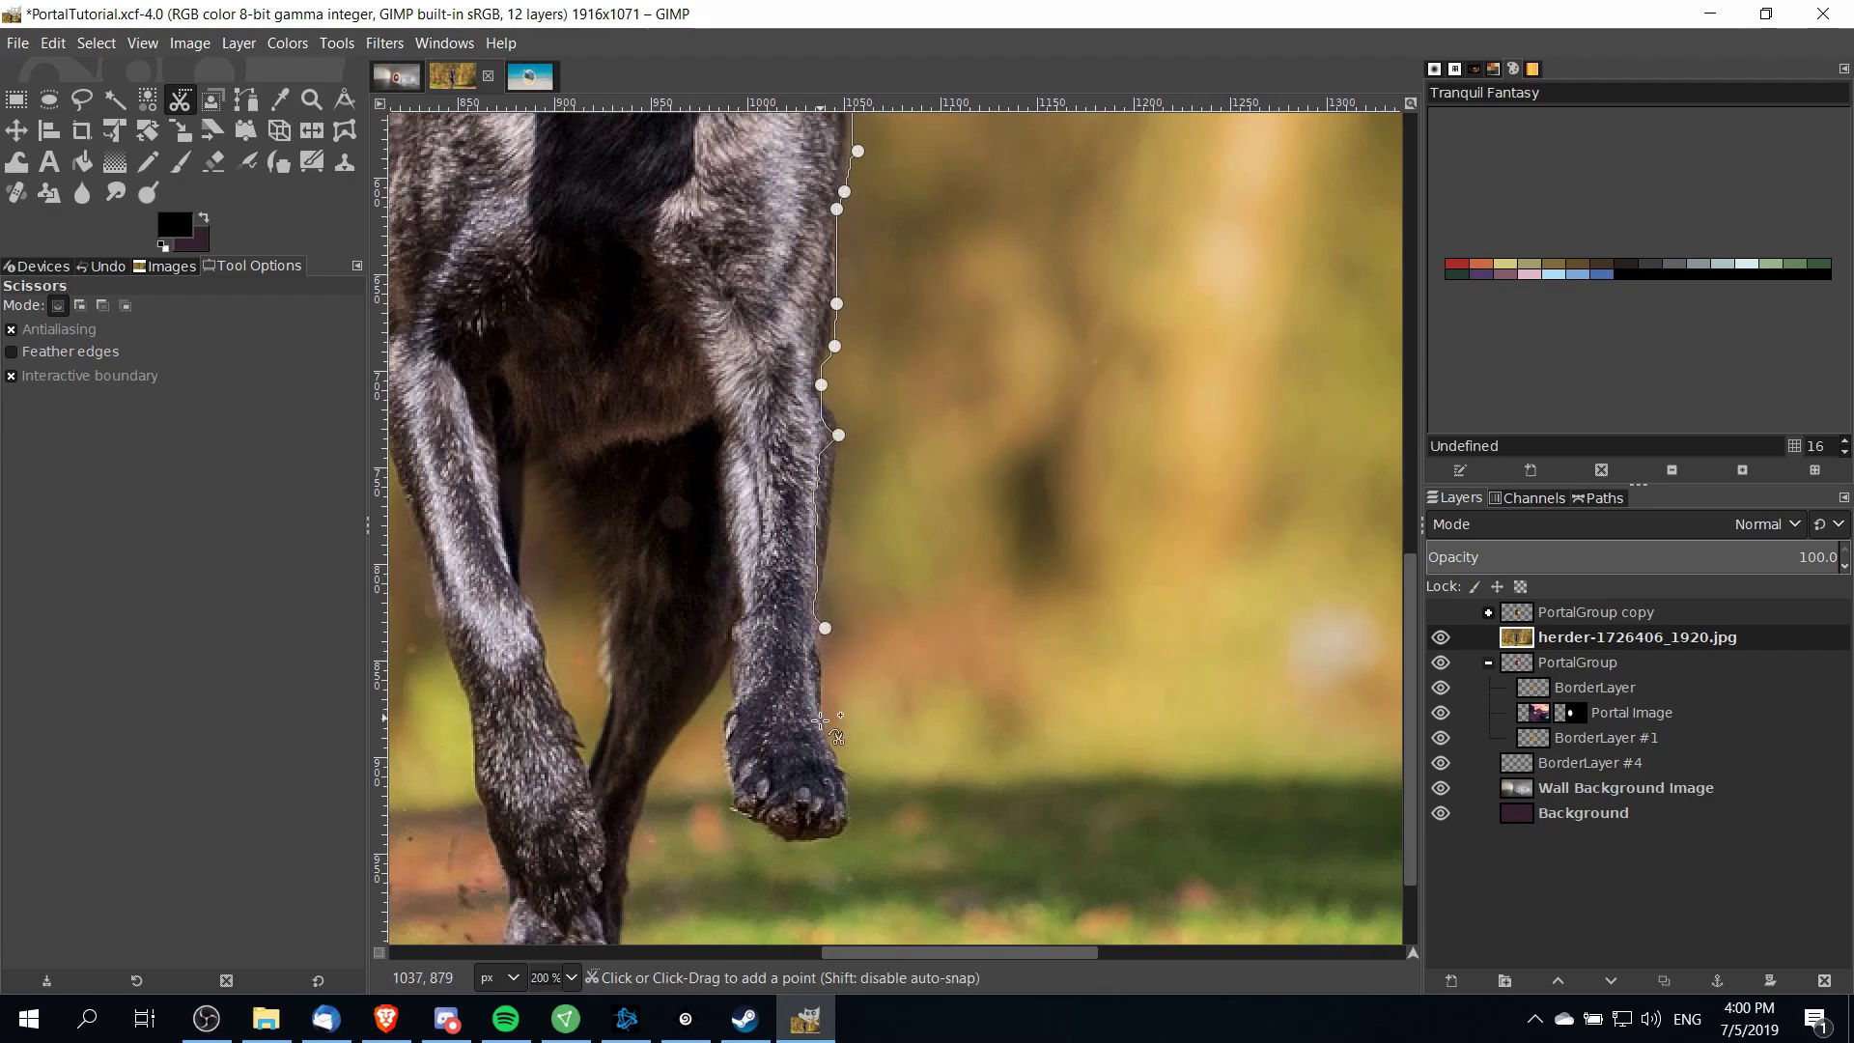
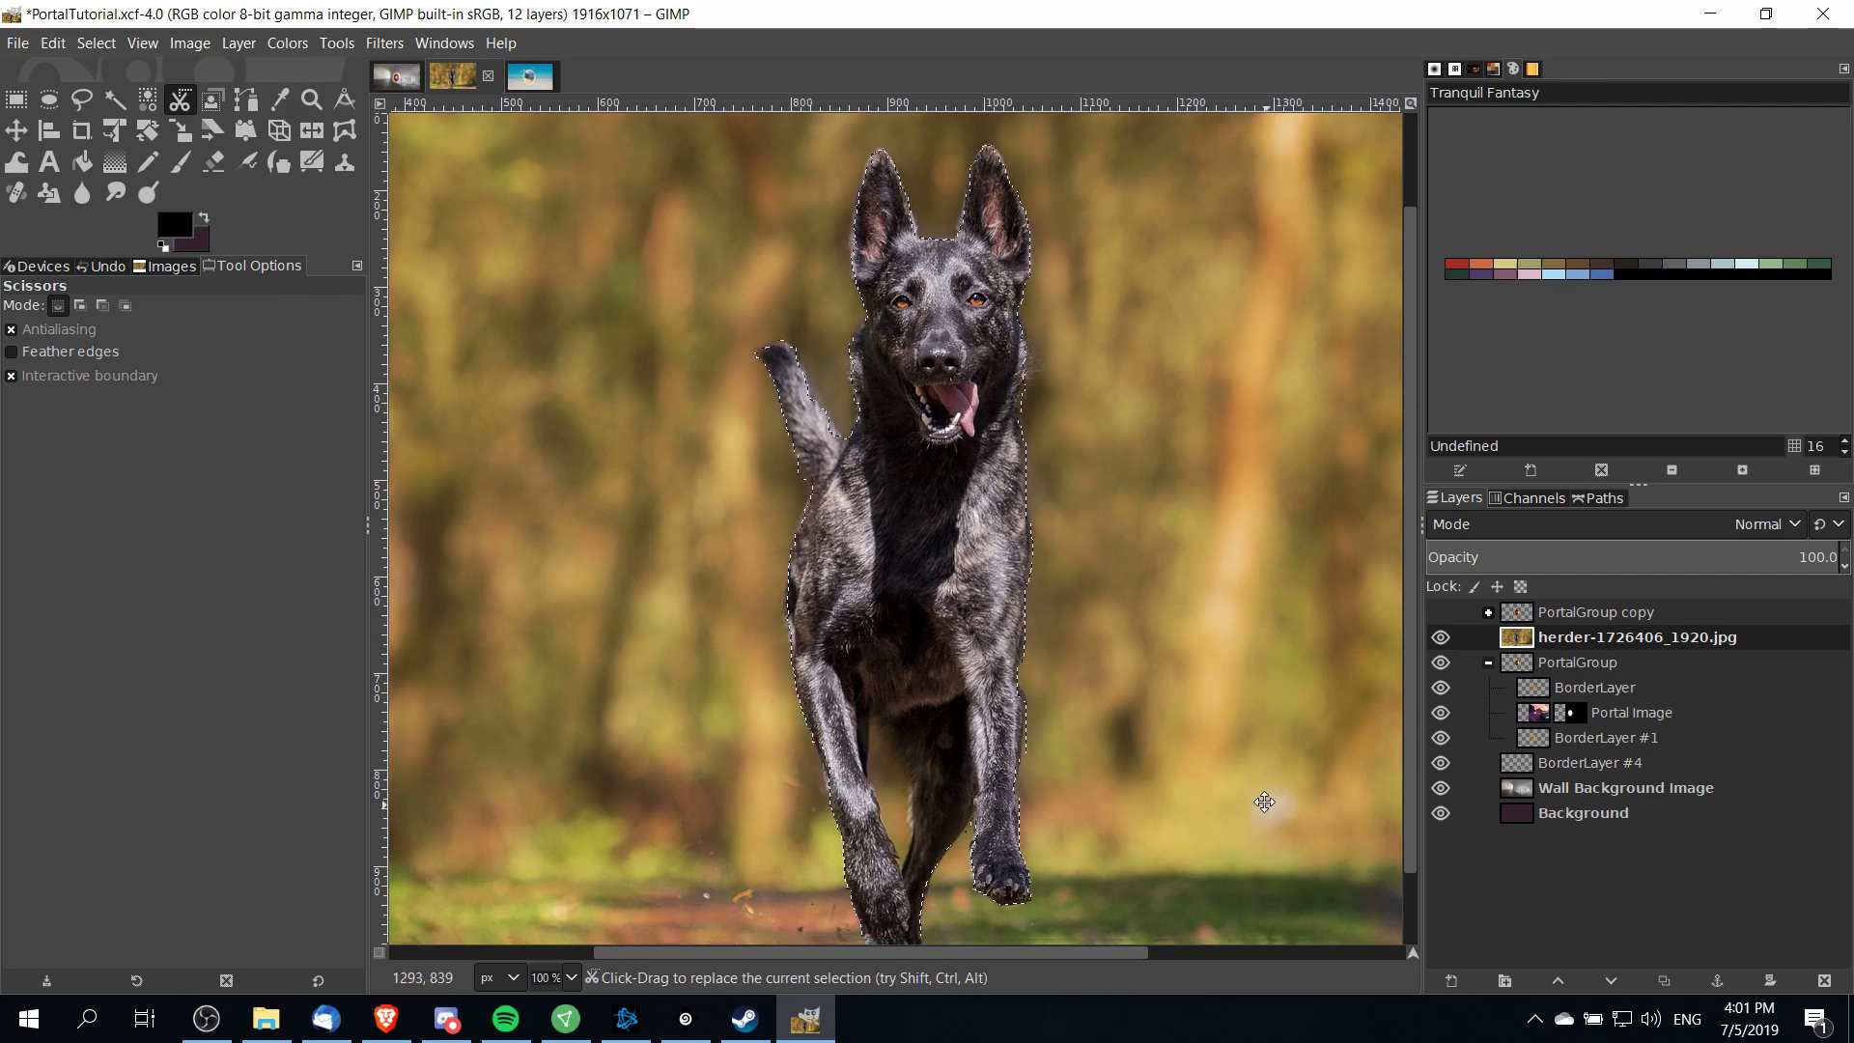
Add a White (full opacity) layer mask to the herder-1726406_1920.jpg layer
left_click_drag(1262, 798, 1236, 774)
scroll(1085, 499, "down", 1)
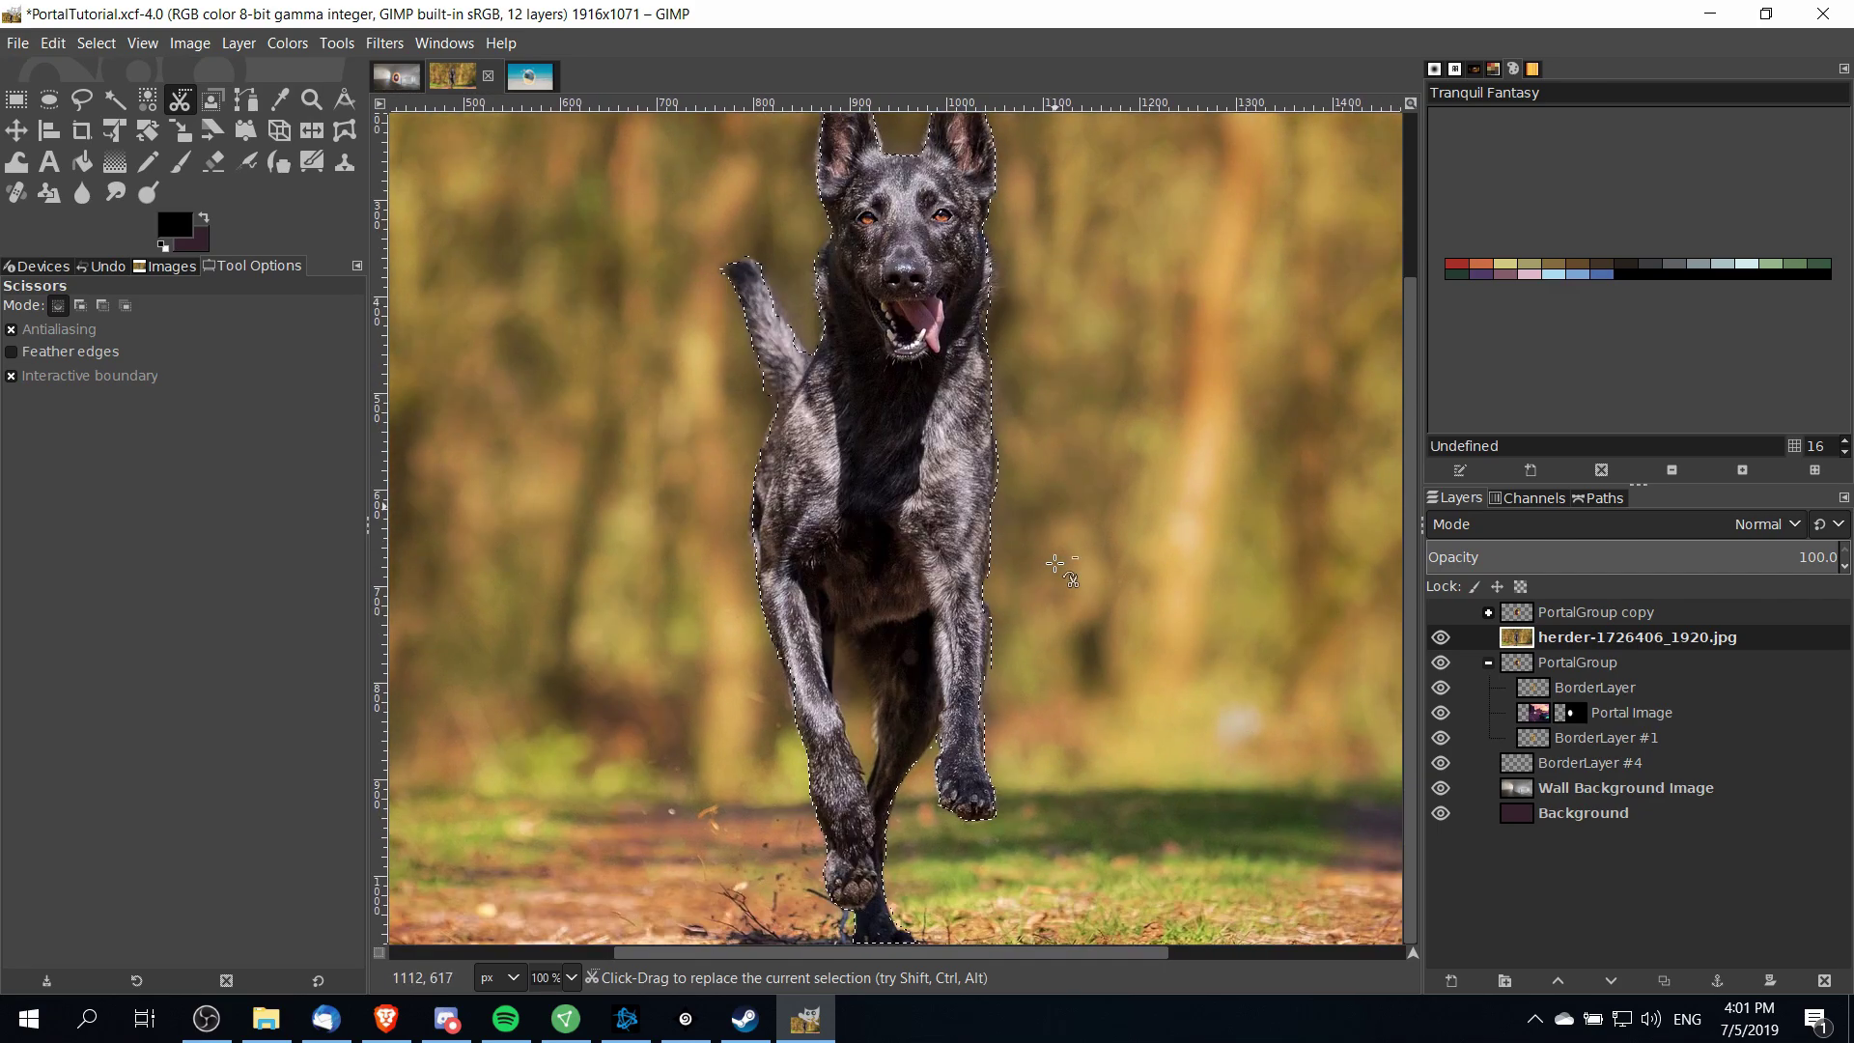
scroll(1086, 499, "down", 1, "ctrl")
right_click(1579, 634)
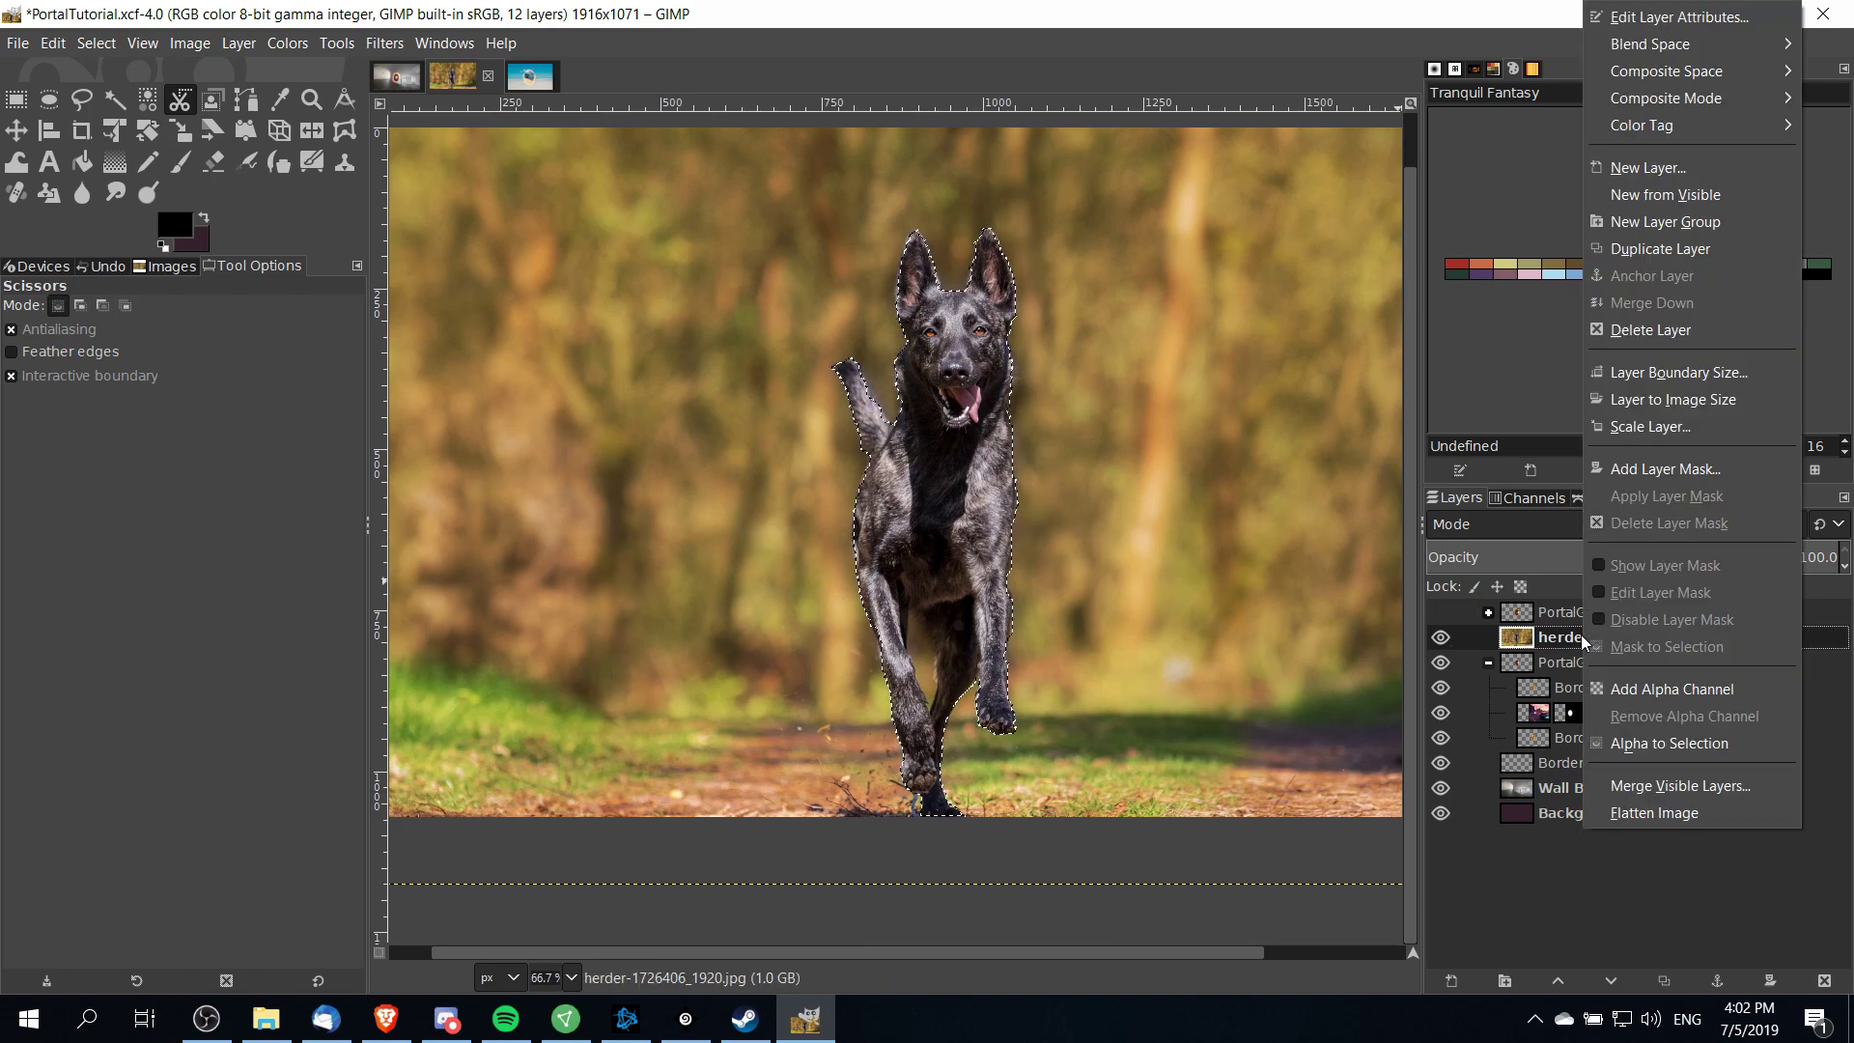
left_click(1658, 473)
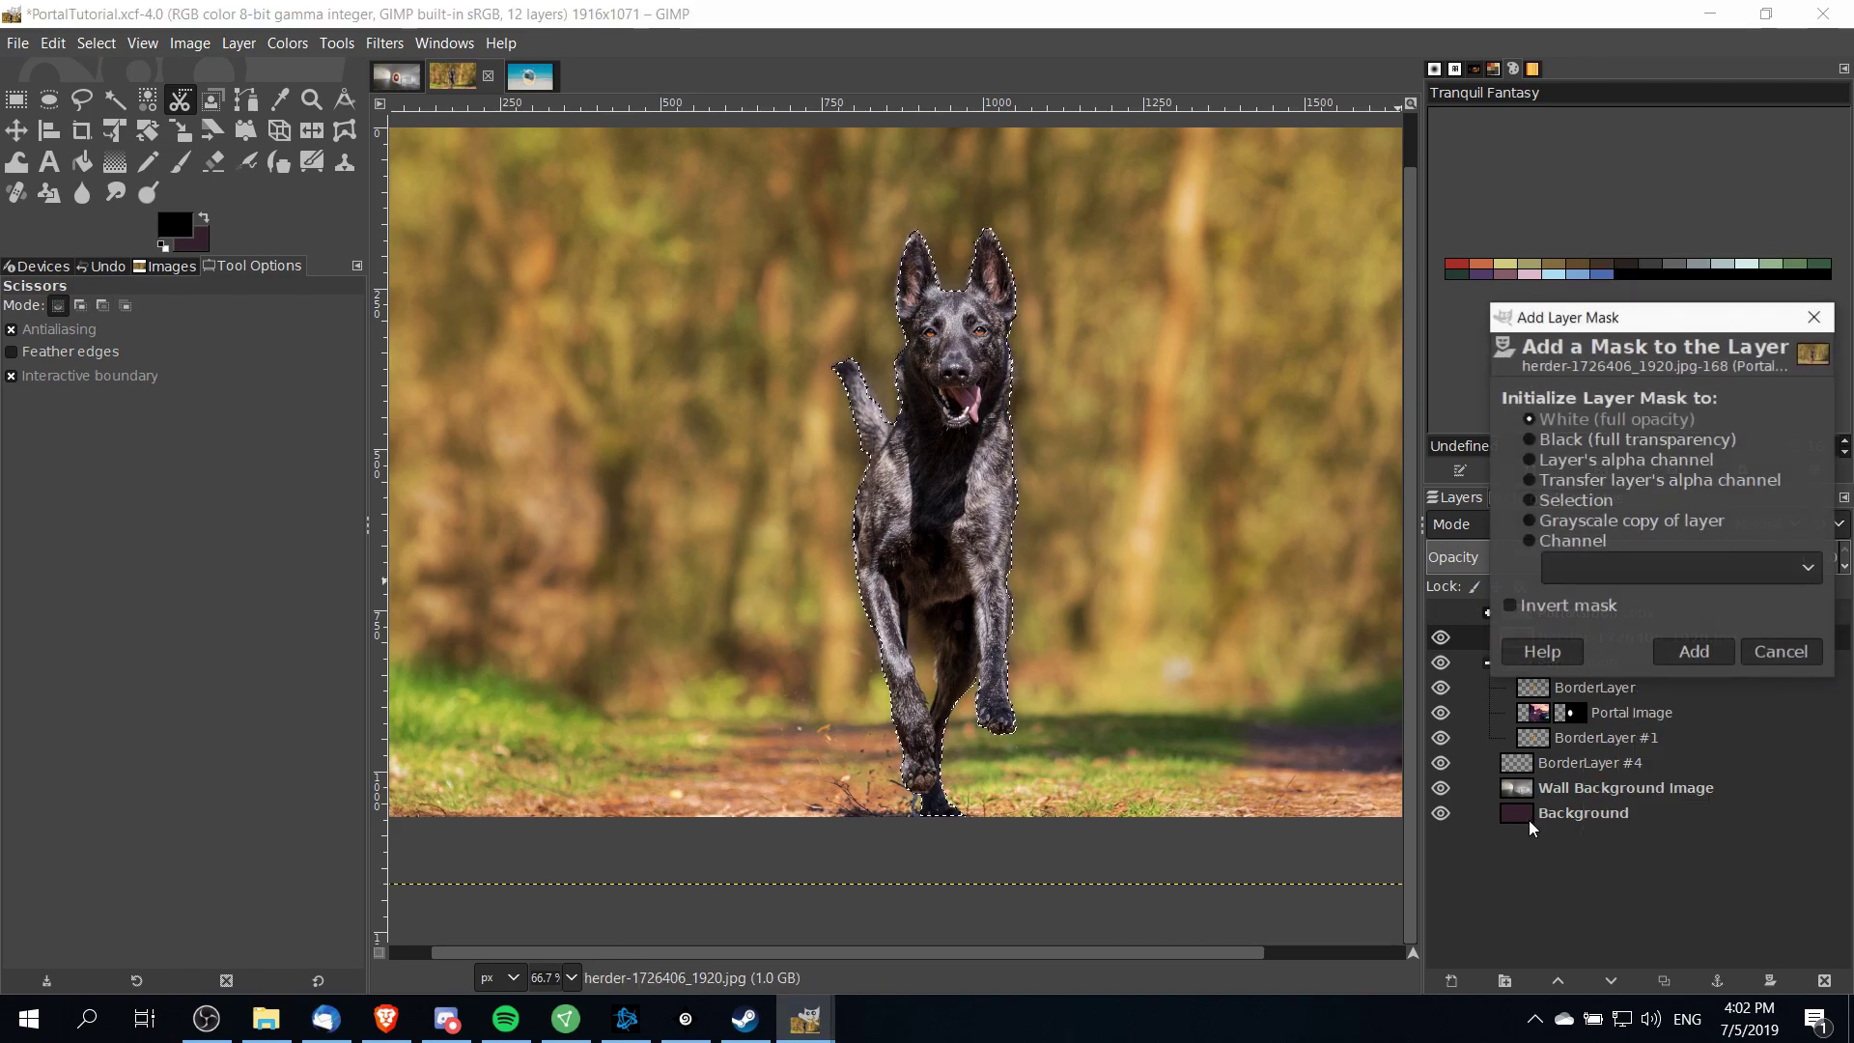
left_click(1695, 651)
Invert the dog selection and clear the forest background around the dog on the layer mask
scroll(885, 567, "right", 3)
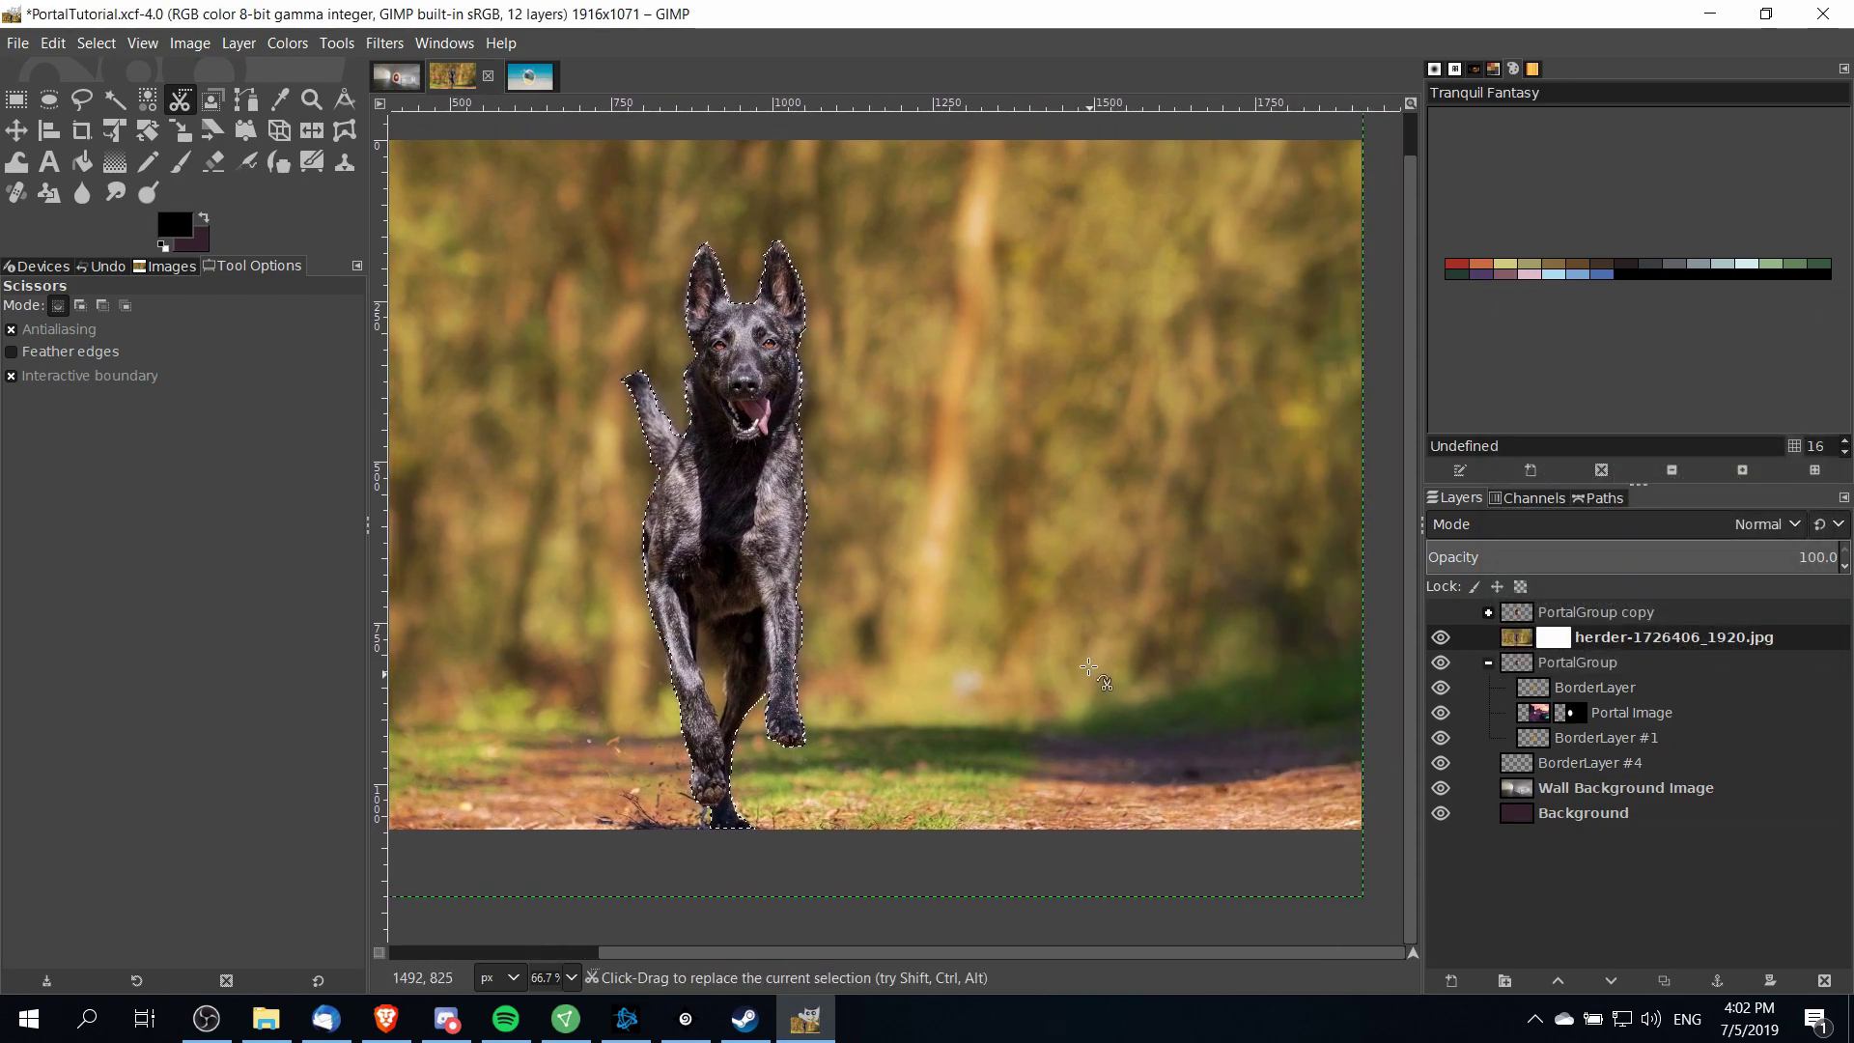
scroll(932, 577, "down", 1, "ctrl")
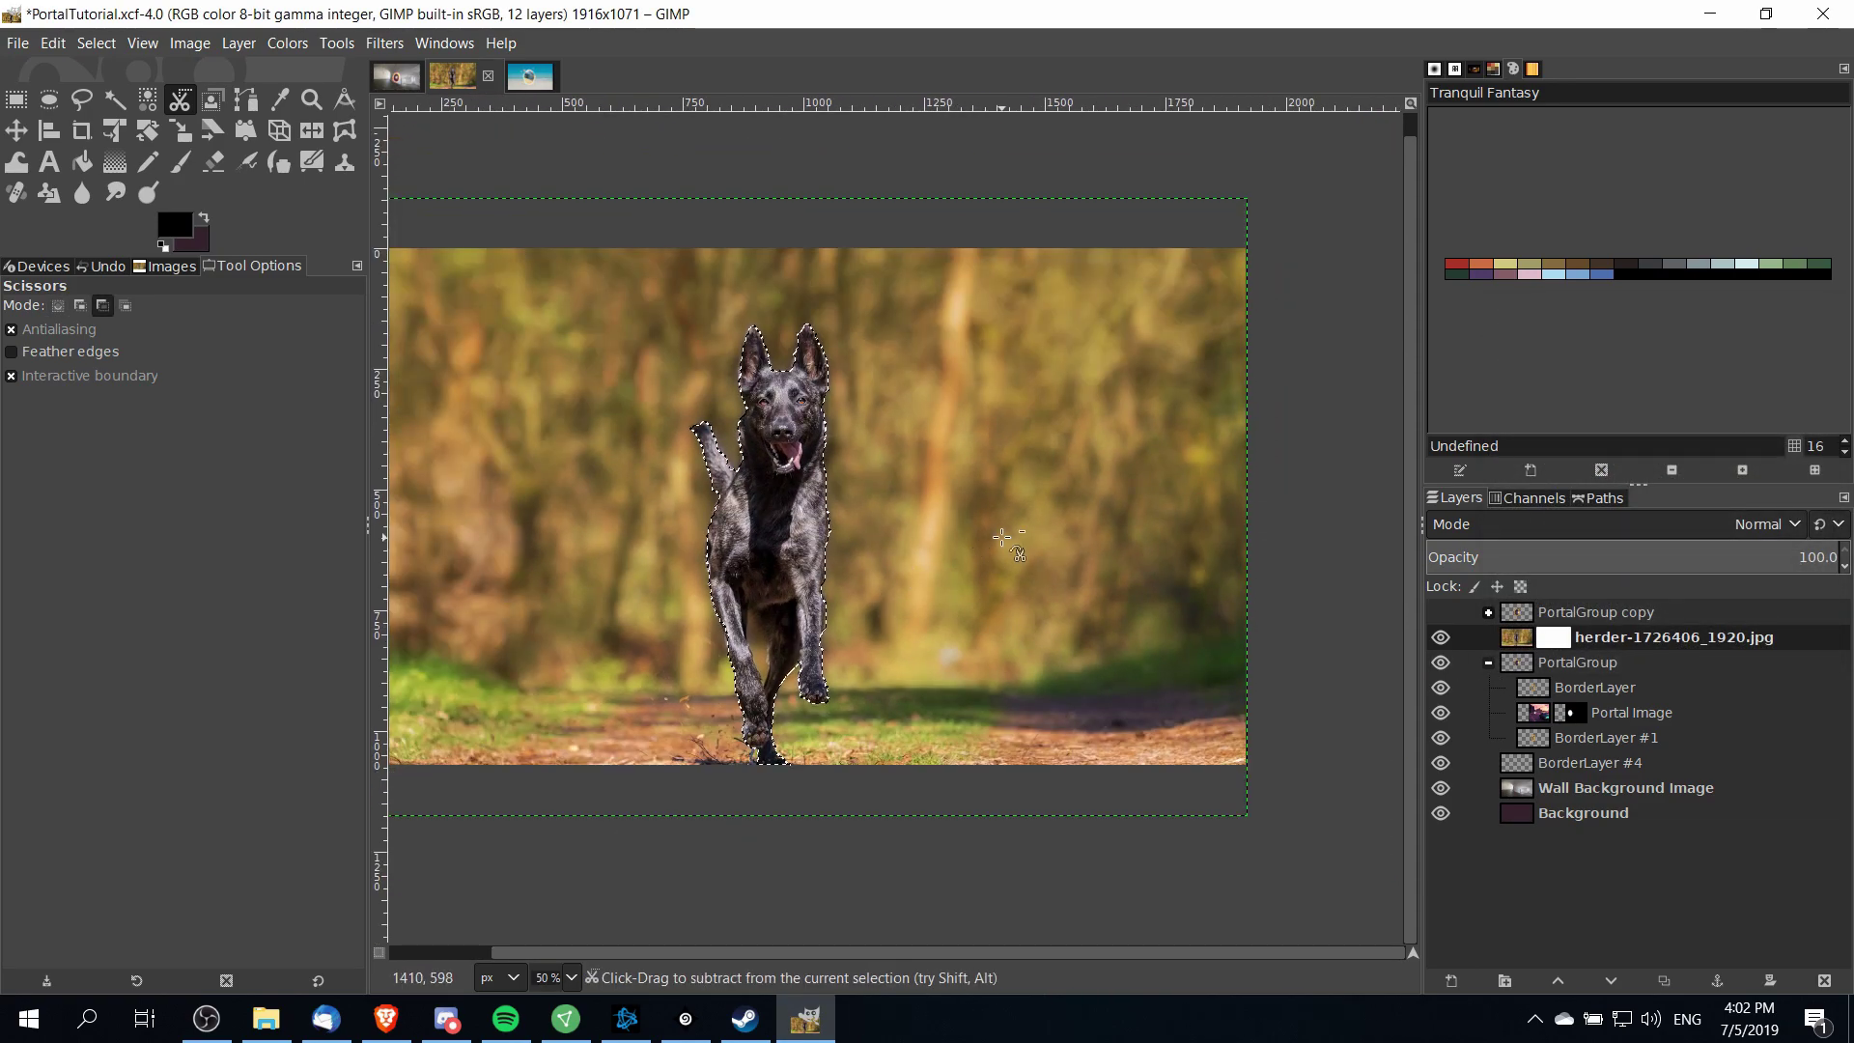
key("ctrl+i")
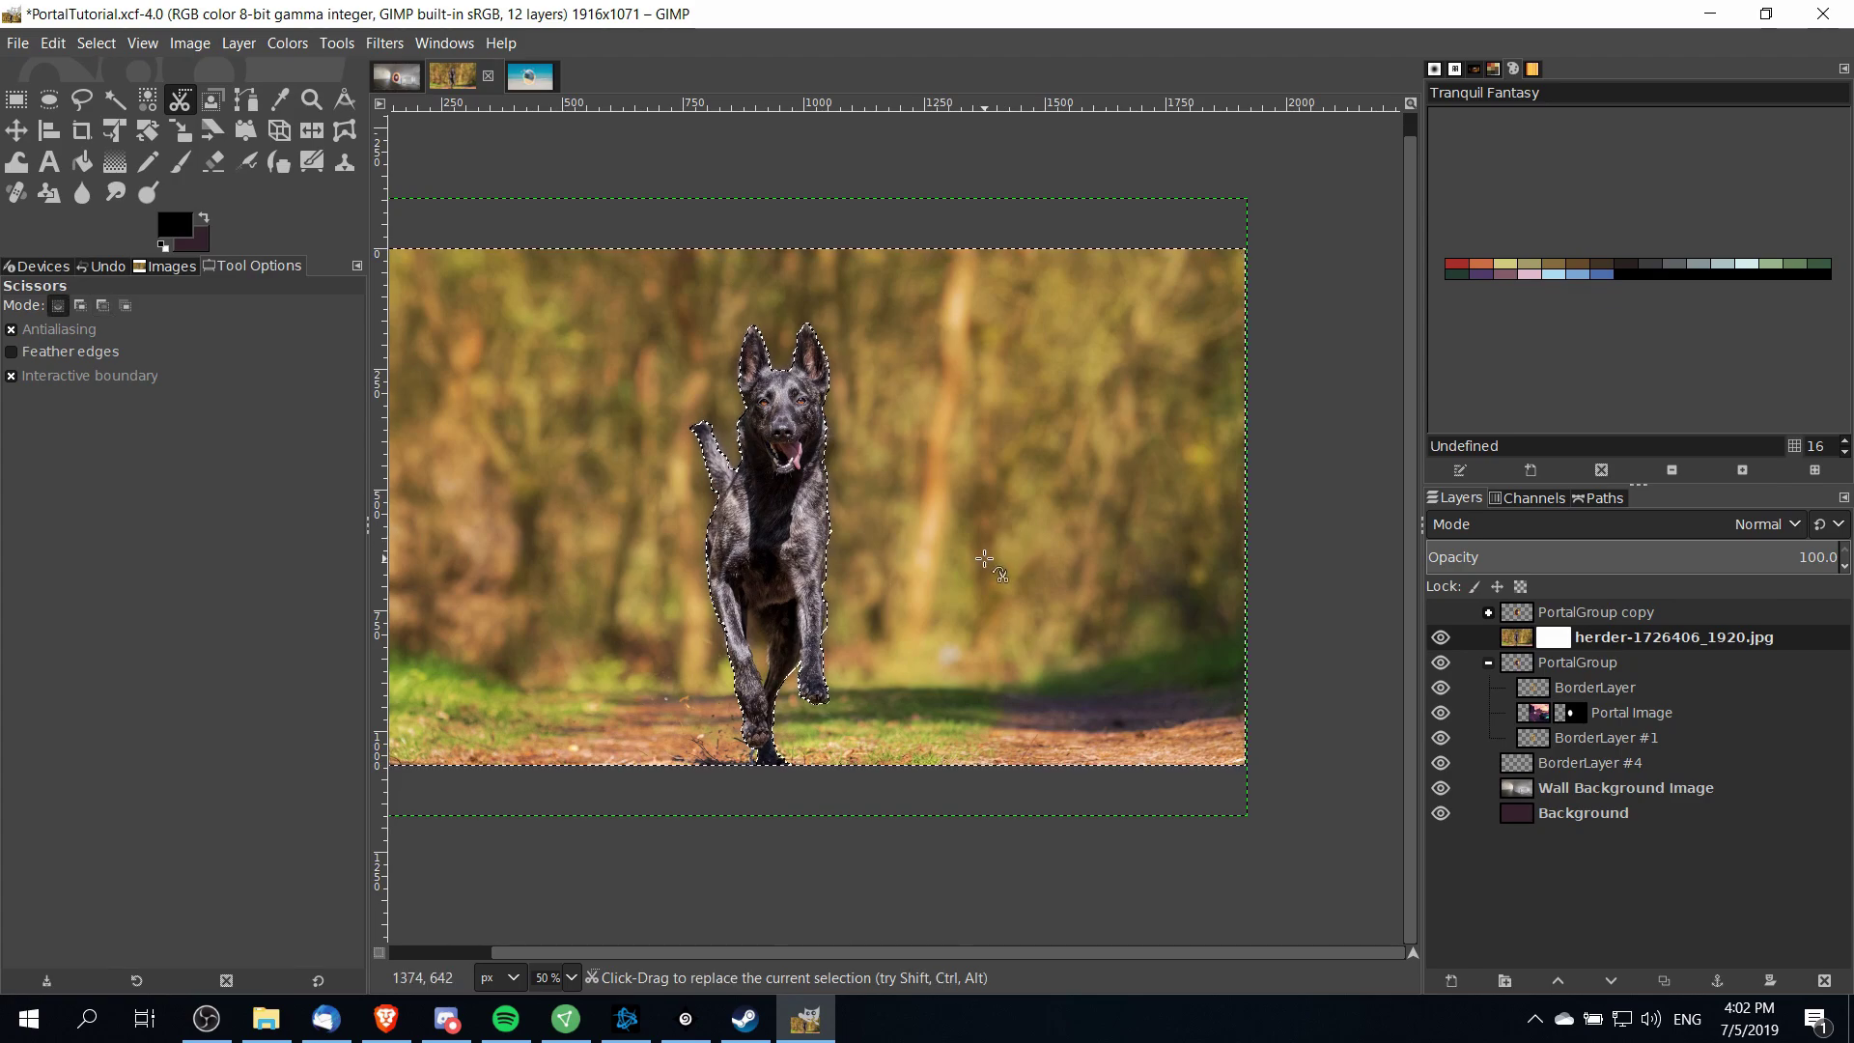
key("Delete")
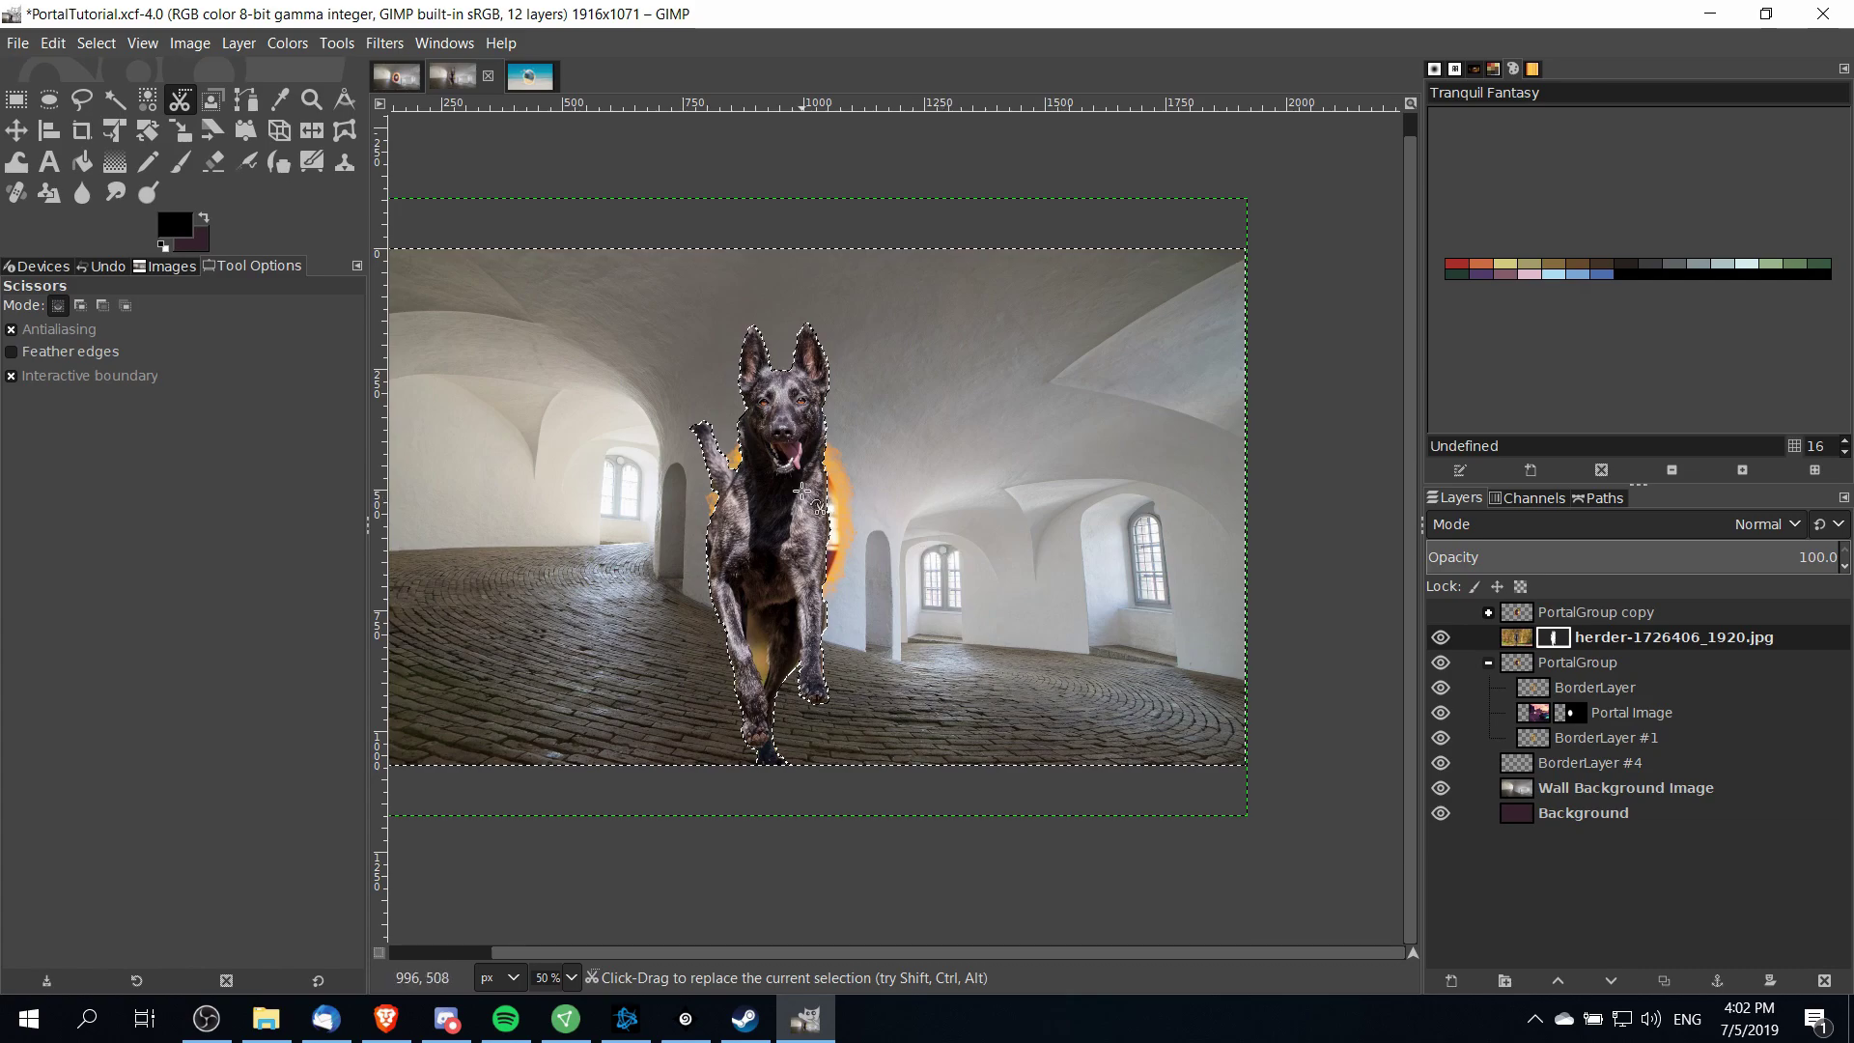
Mask out the leftover background between the dog's legs with a black Paintbrush at size 10, with the selection cleared
key("ctrl")
scroll(924, 588, "up", 2)
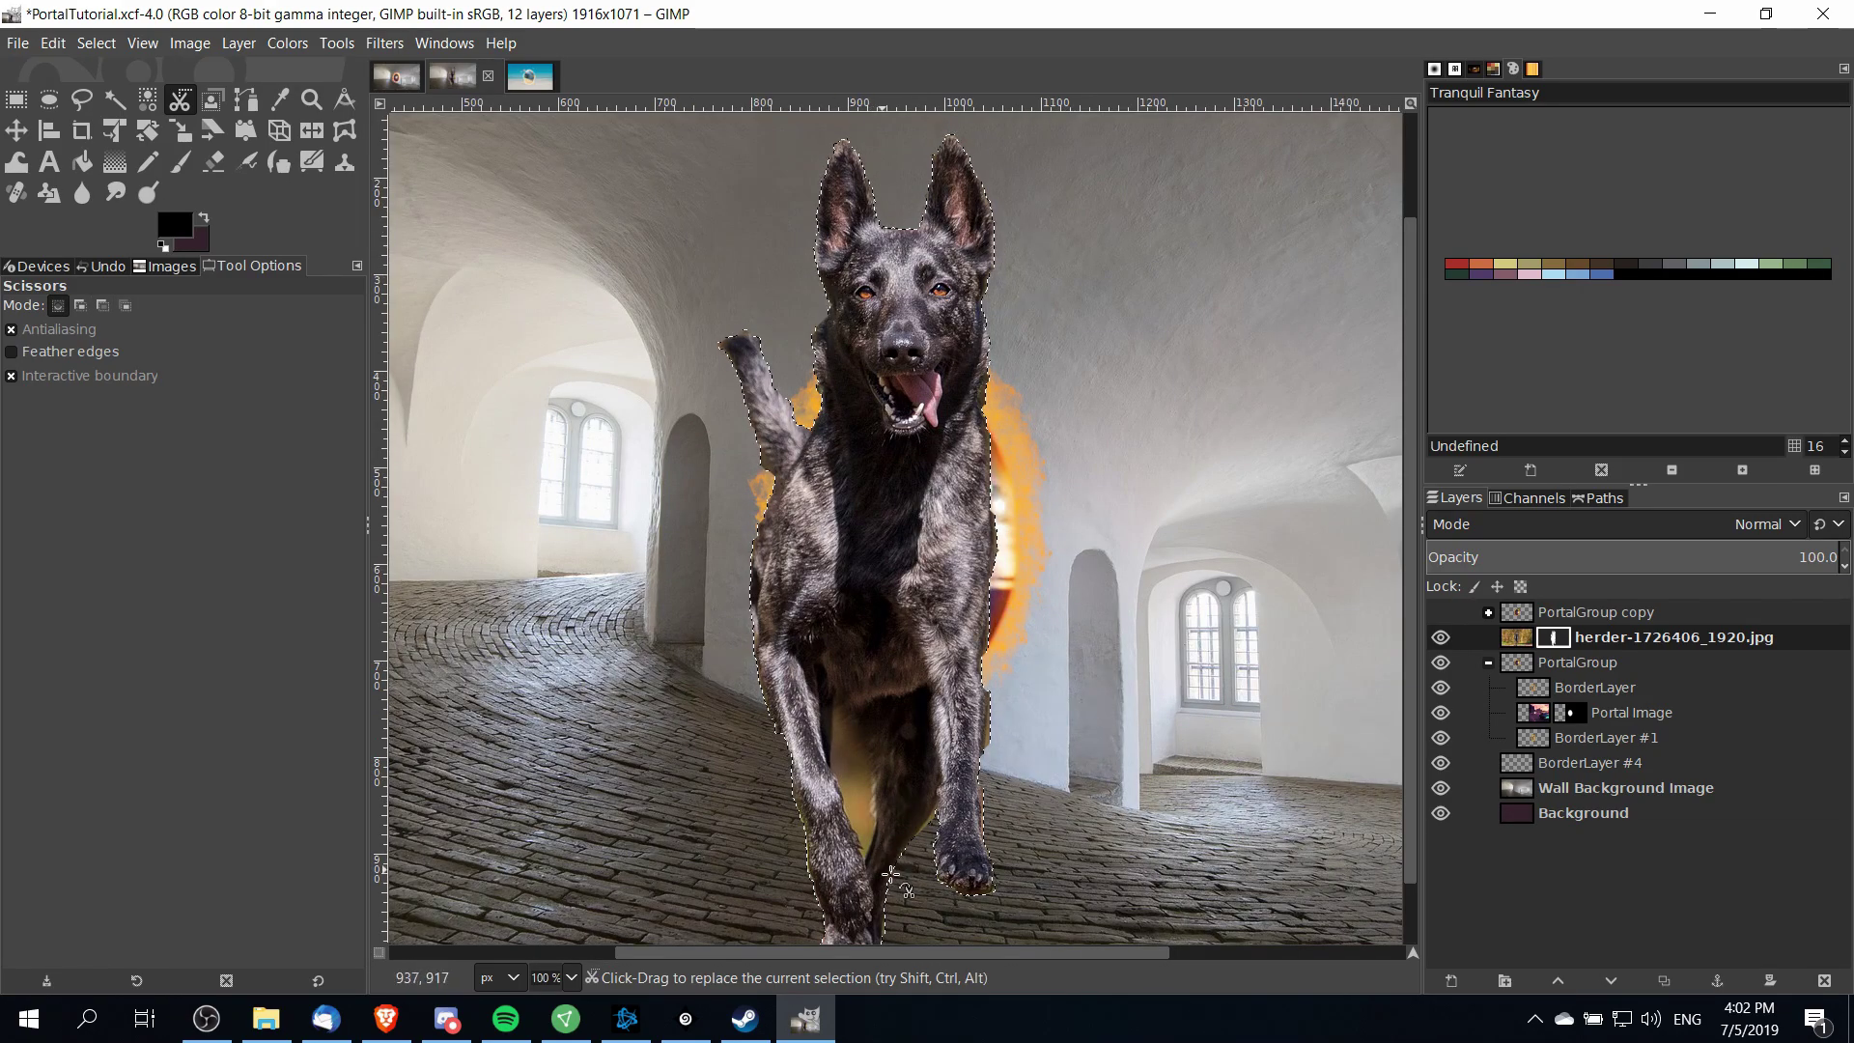
scroll(973, 712, "up", 2)
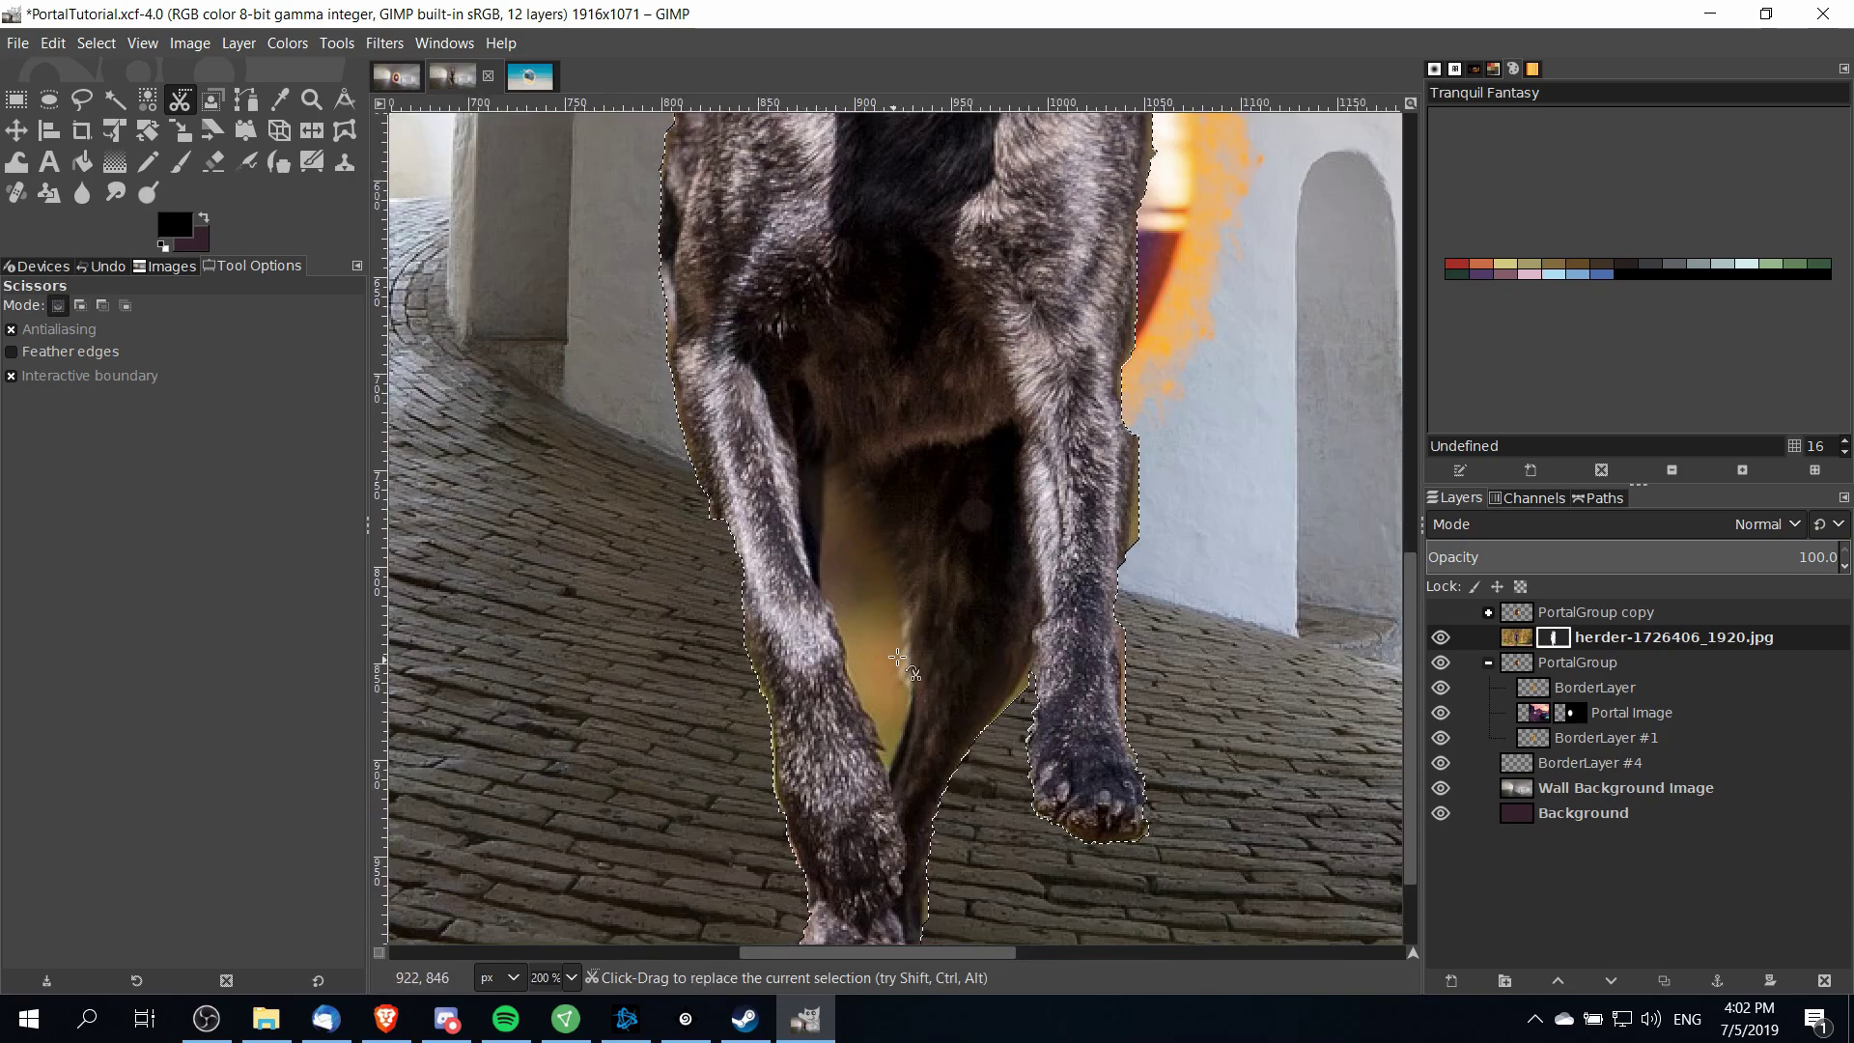
scroll(840, 522, "right", 1)
key("ctrl")
scroll(873, 626, "up", 1)
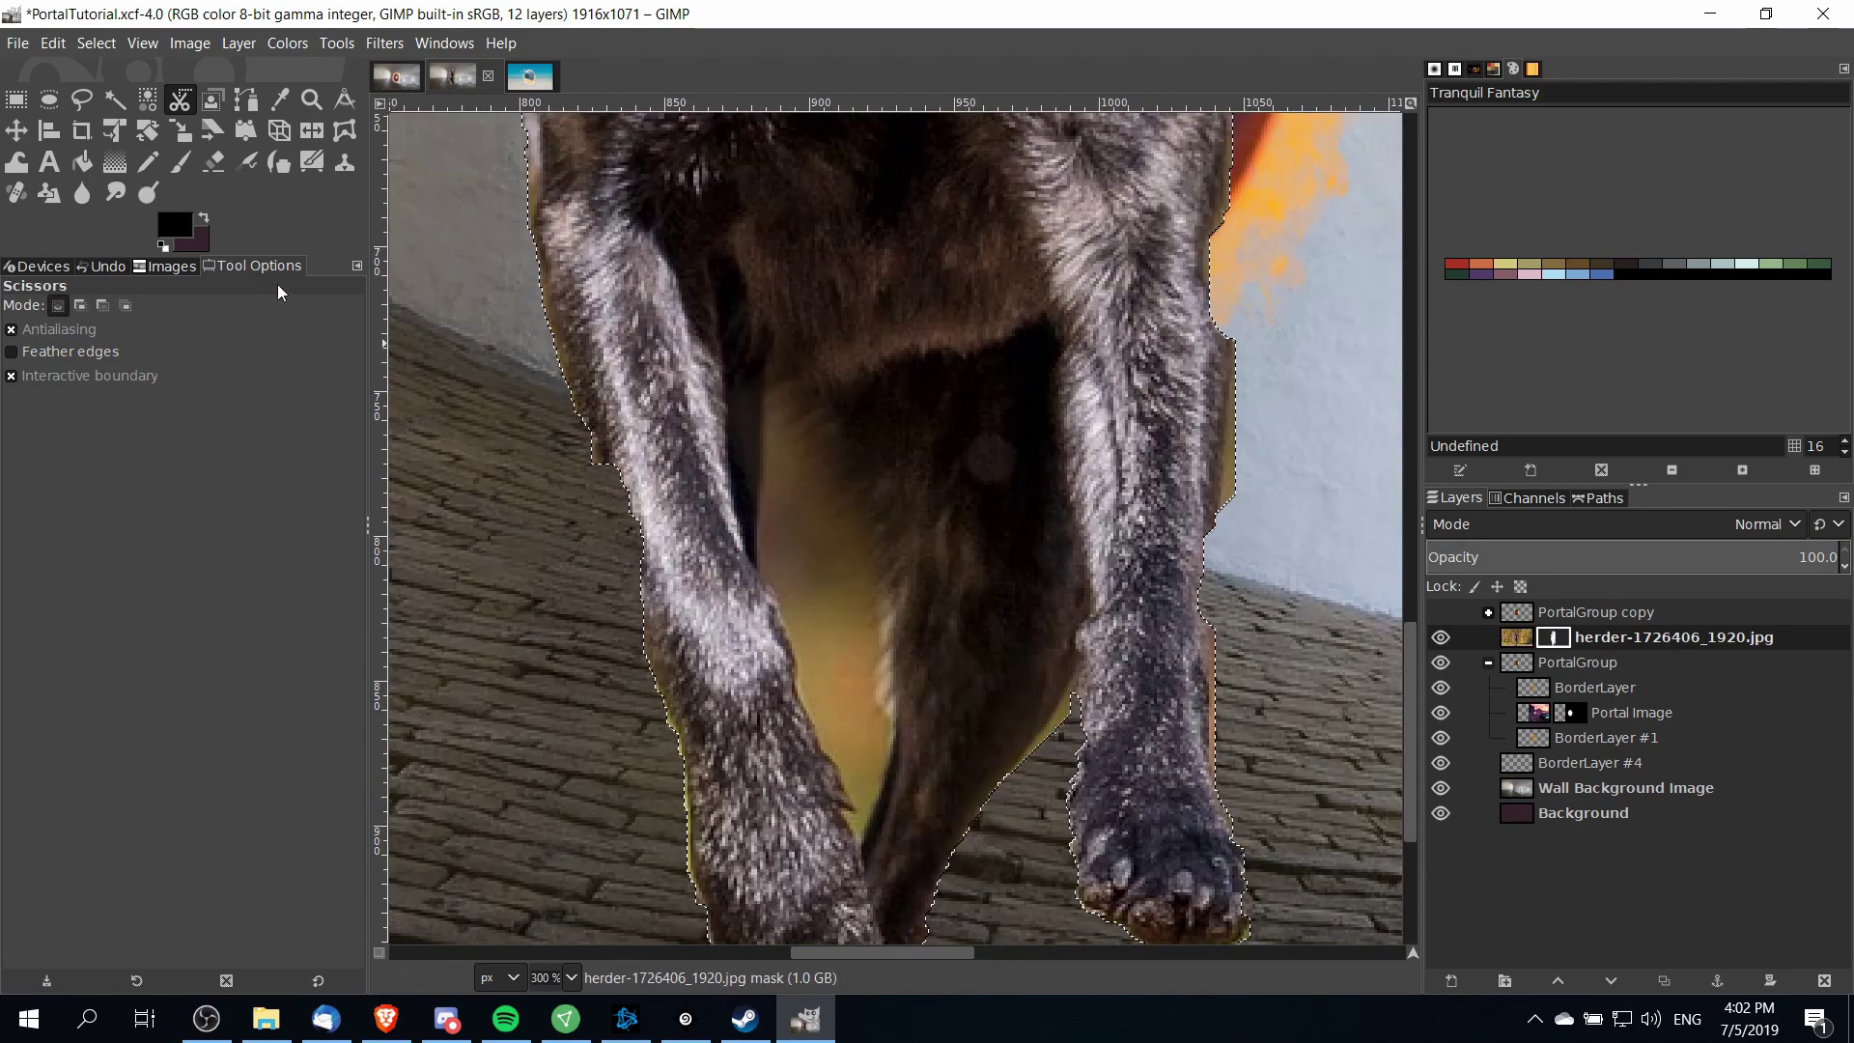
left_click(182, 171)
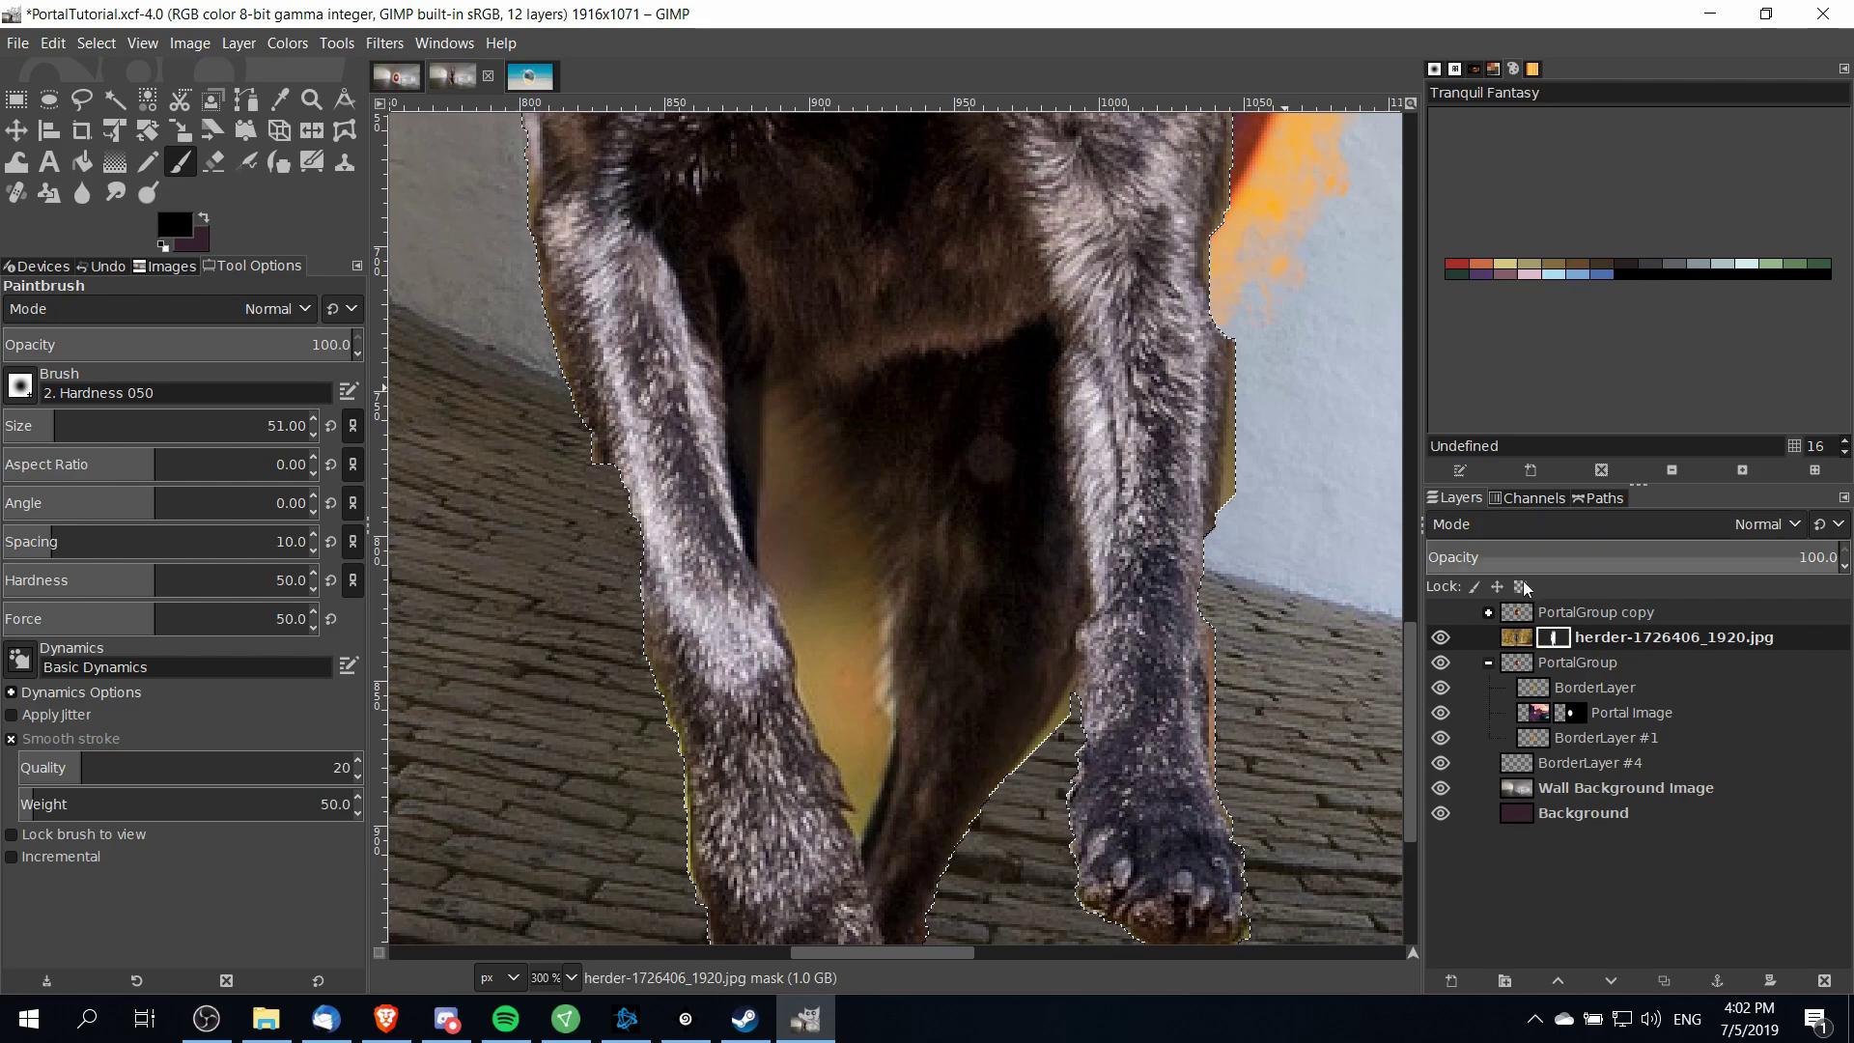
left_click(15, 99)
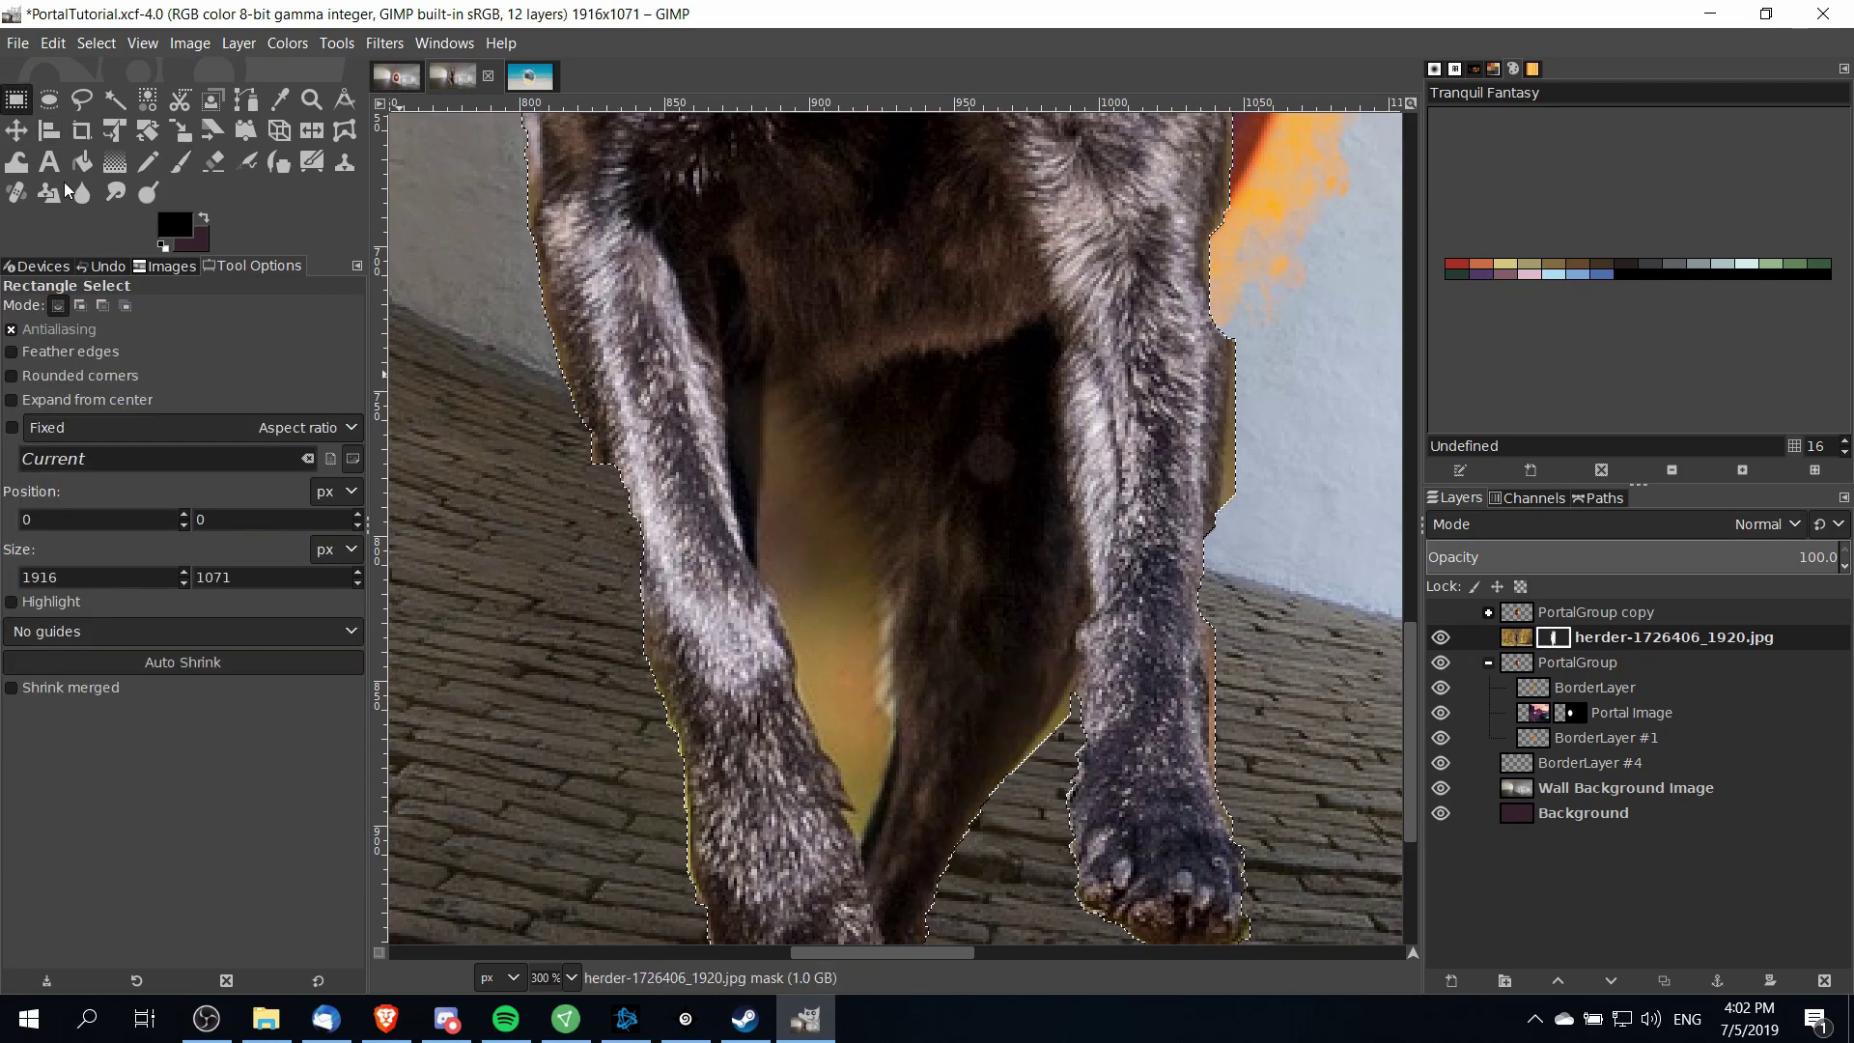
left_click(180, 162)
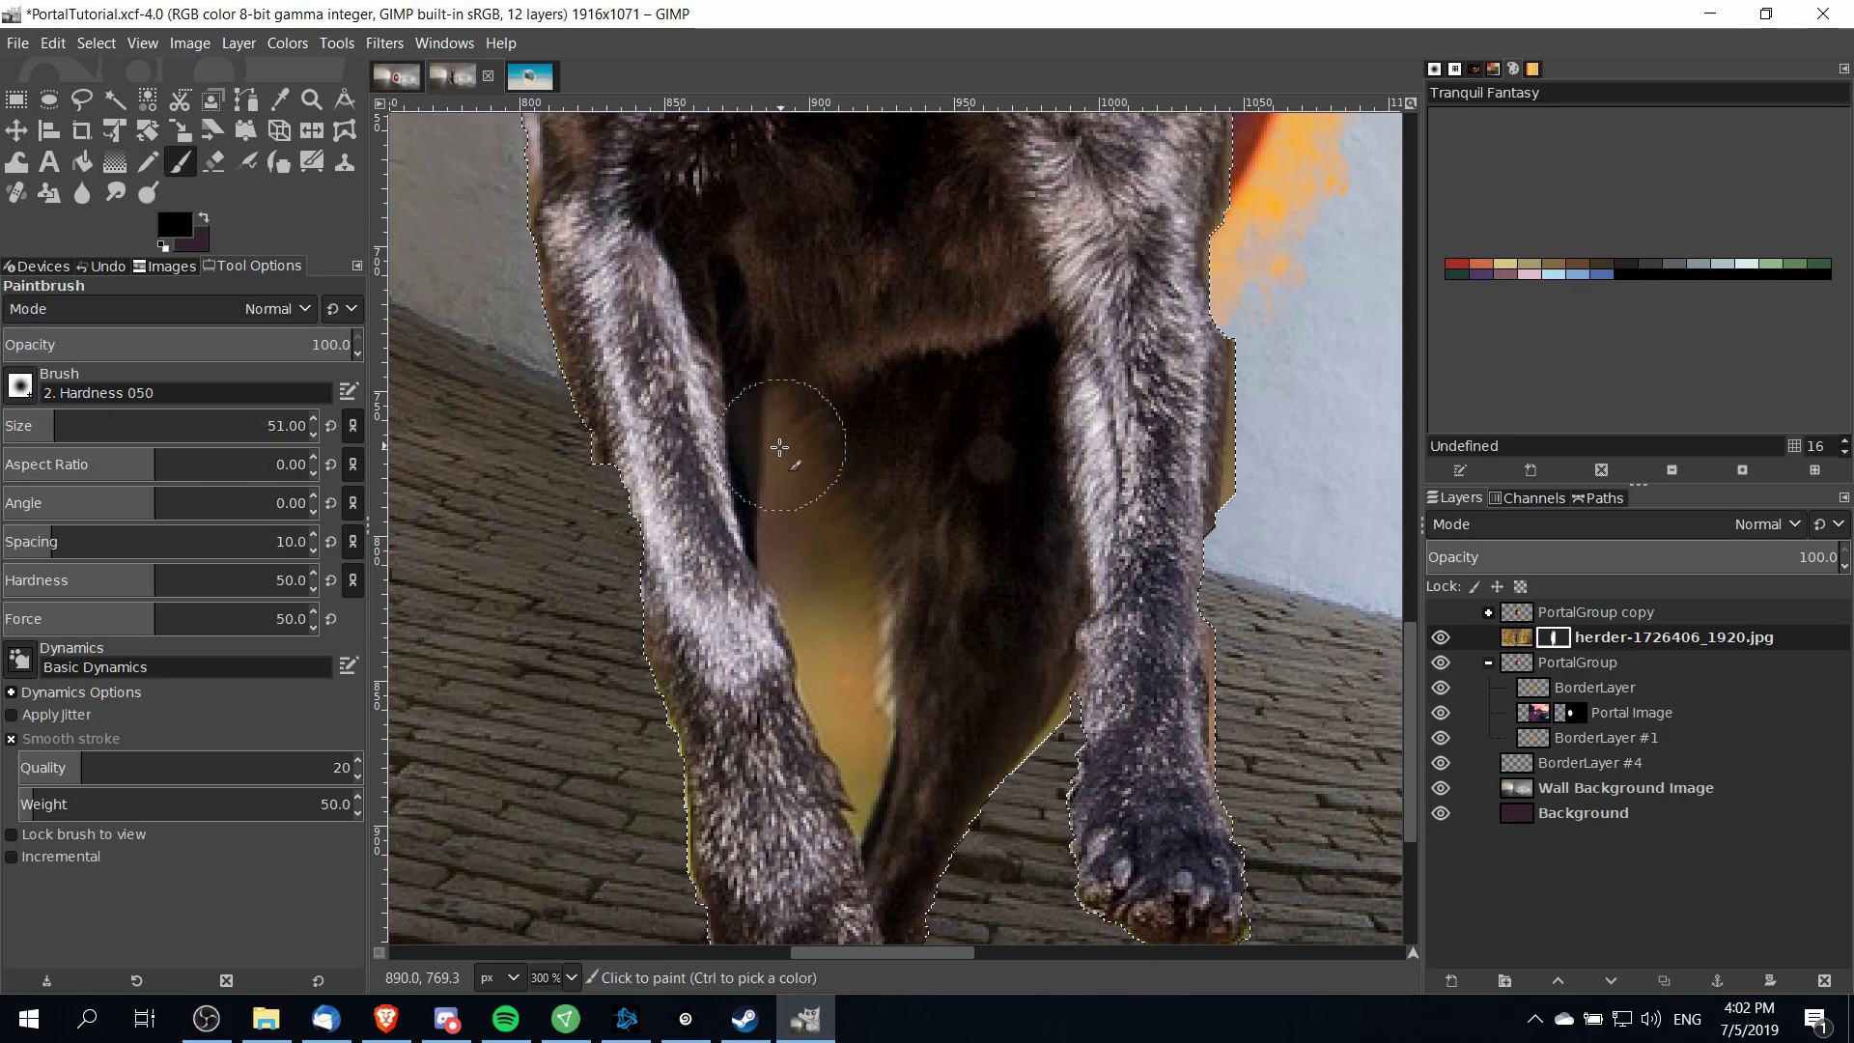
left_click(36, 427)
mouse_move(831, 671)
left_mouse_down()
mouse_move(849, 753)
mouse_move(753, 440)
left_mouse_up()
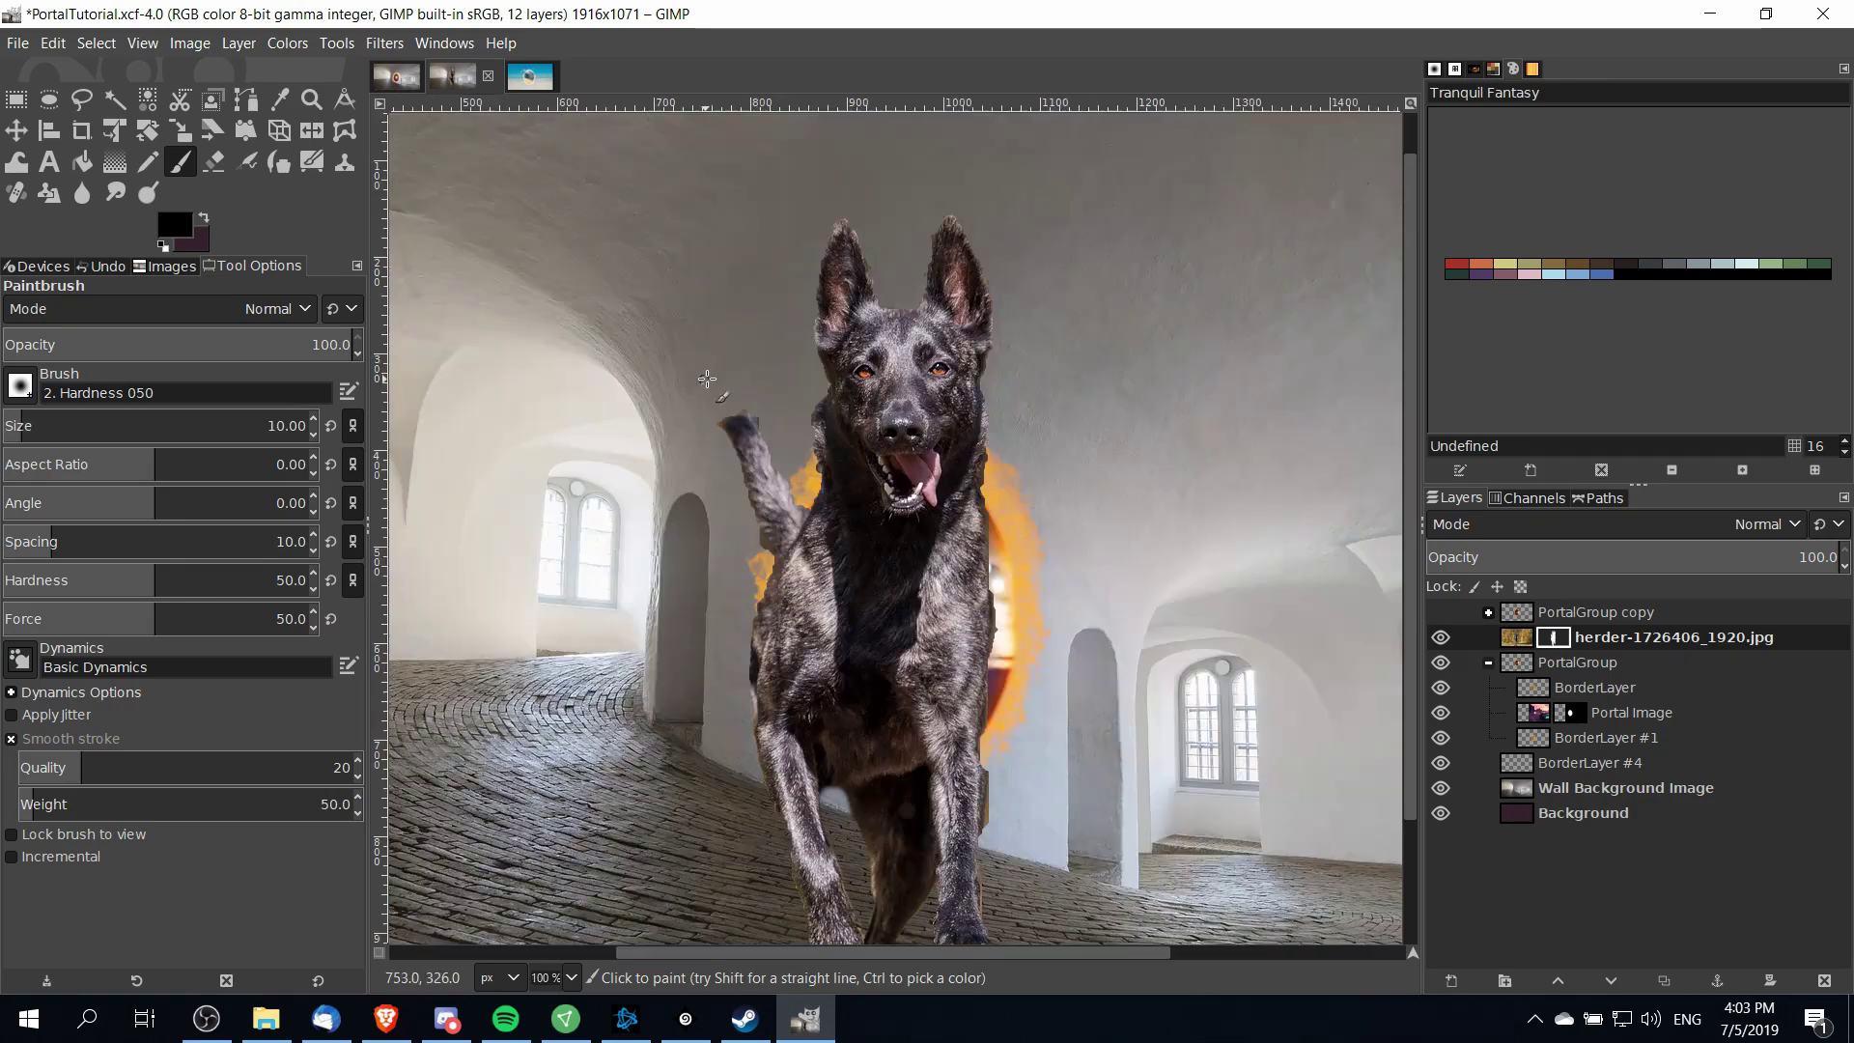
Convert the herder layer's mask to a selection around the dog's outline
key("2")
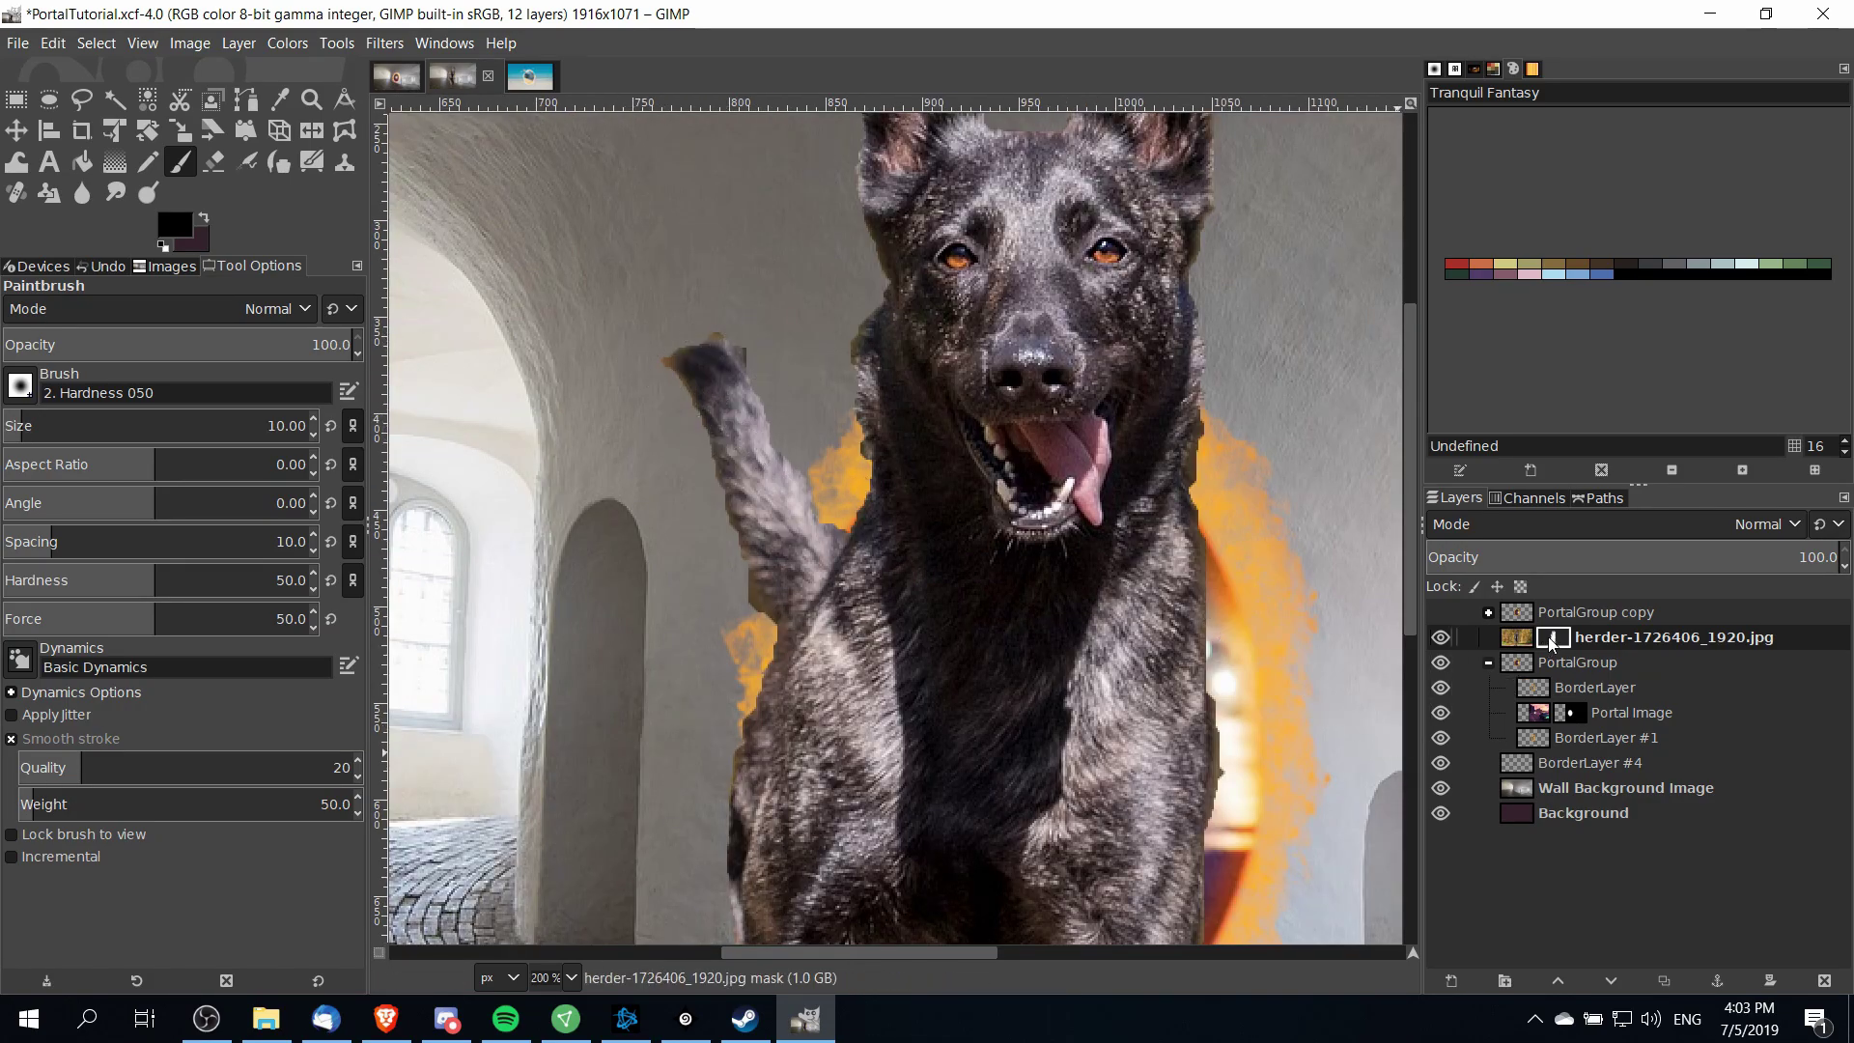
right_click(1563, 641)
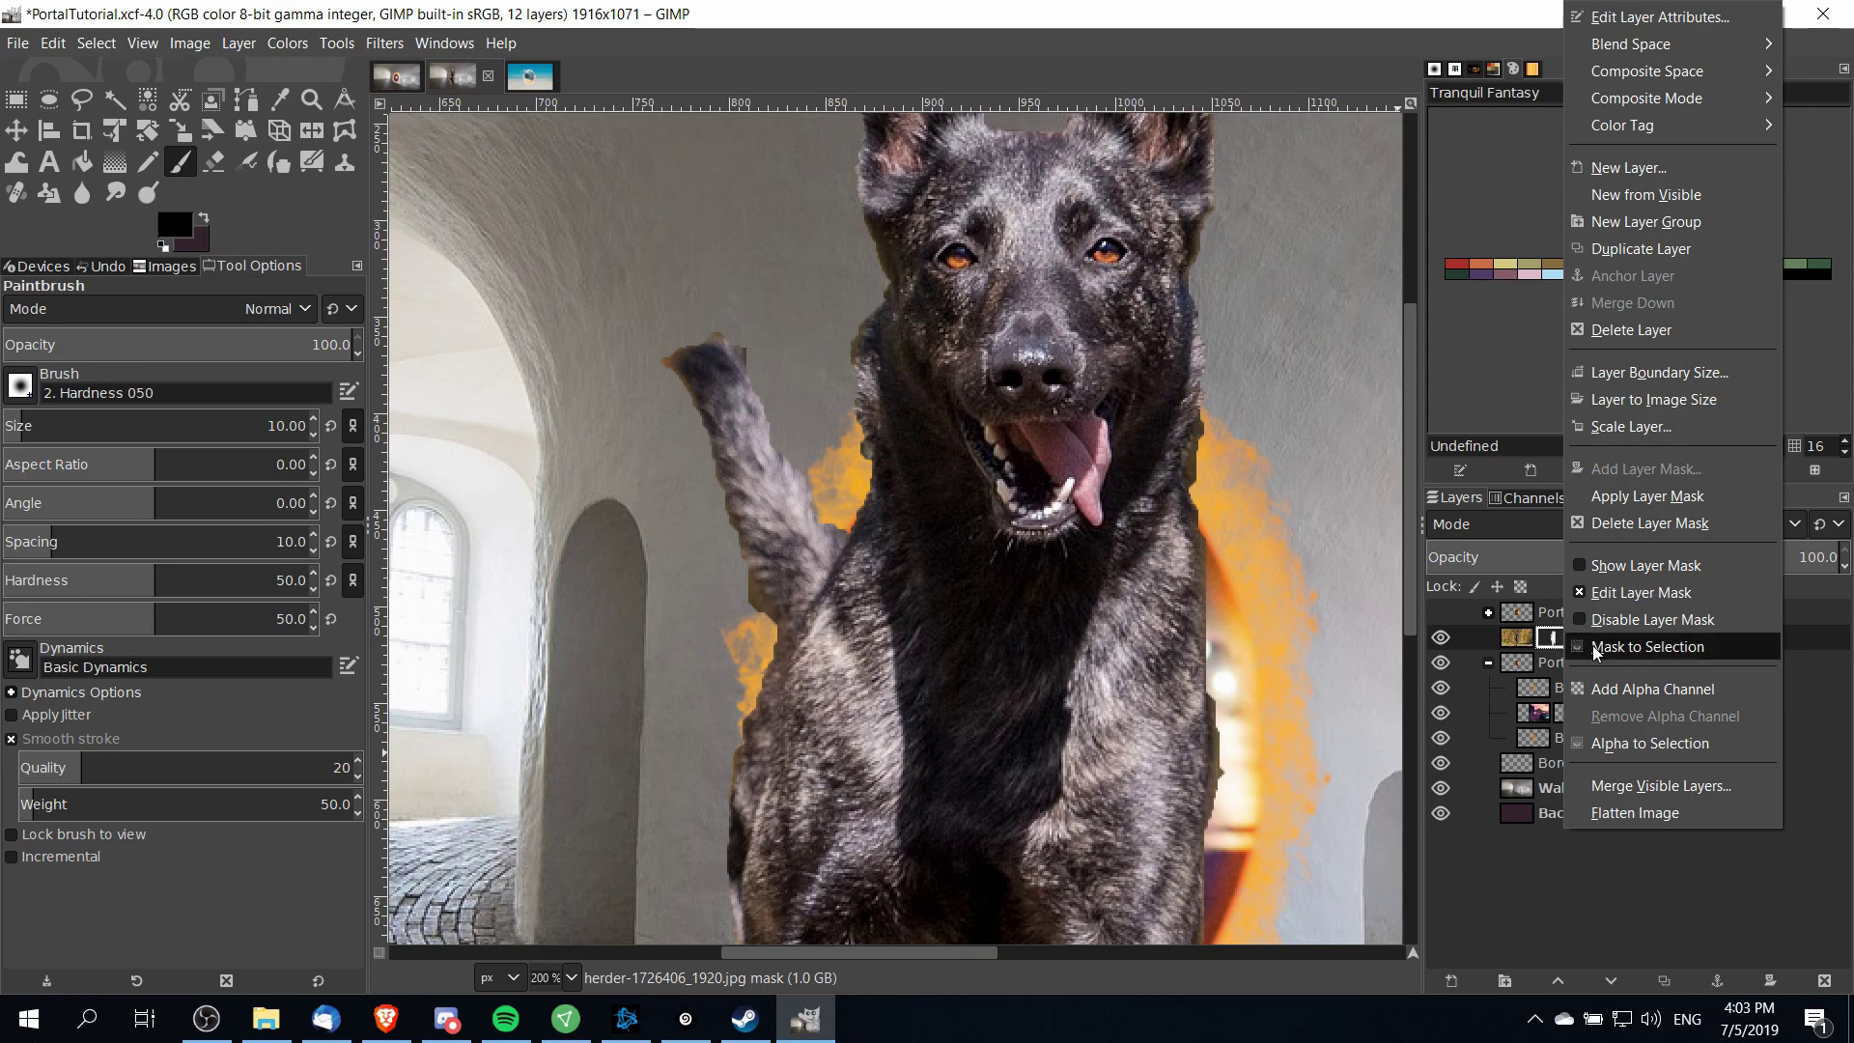
left_click(1597, 646)
scroll(1216, 540, "down", 5)
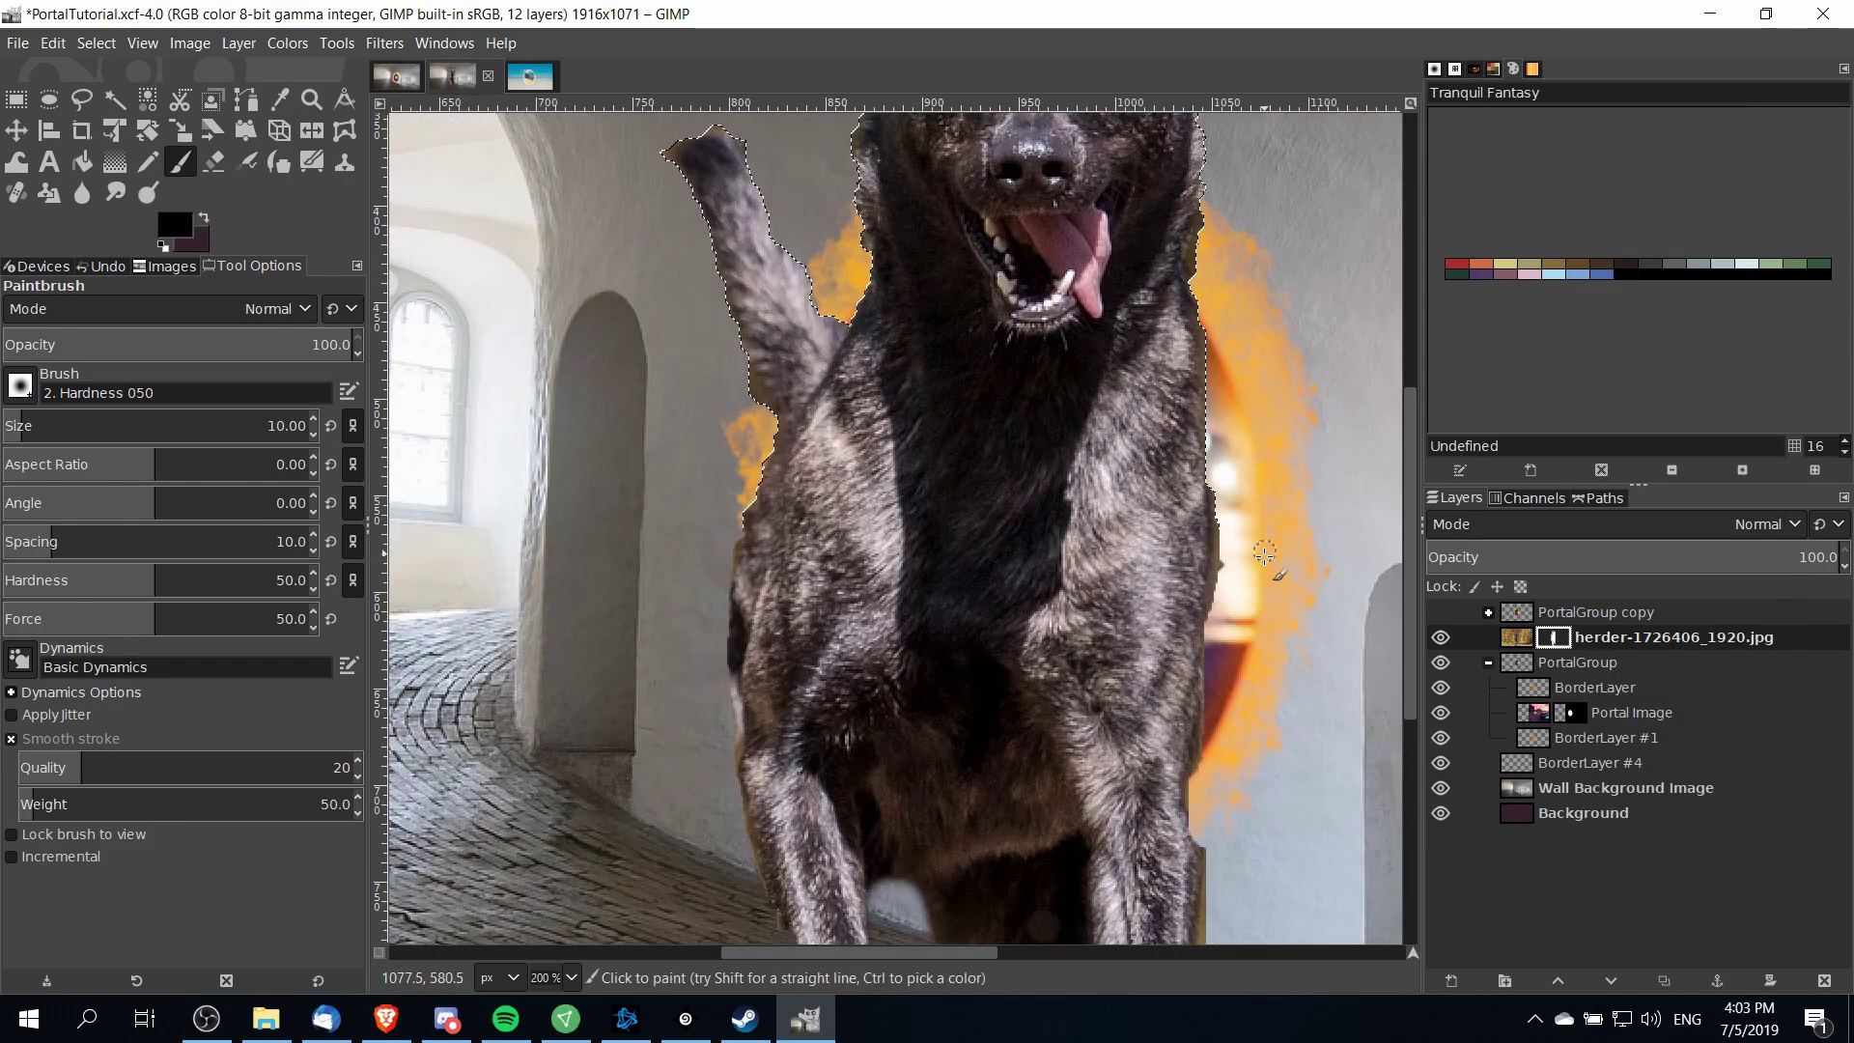
scroll(1144, 395, "down", 3)
scroll(592, 317, "down", 1)
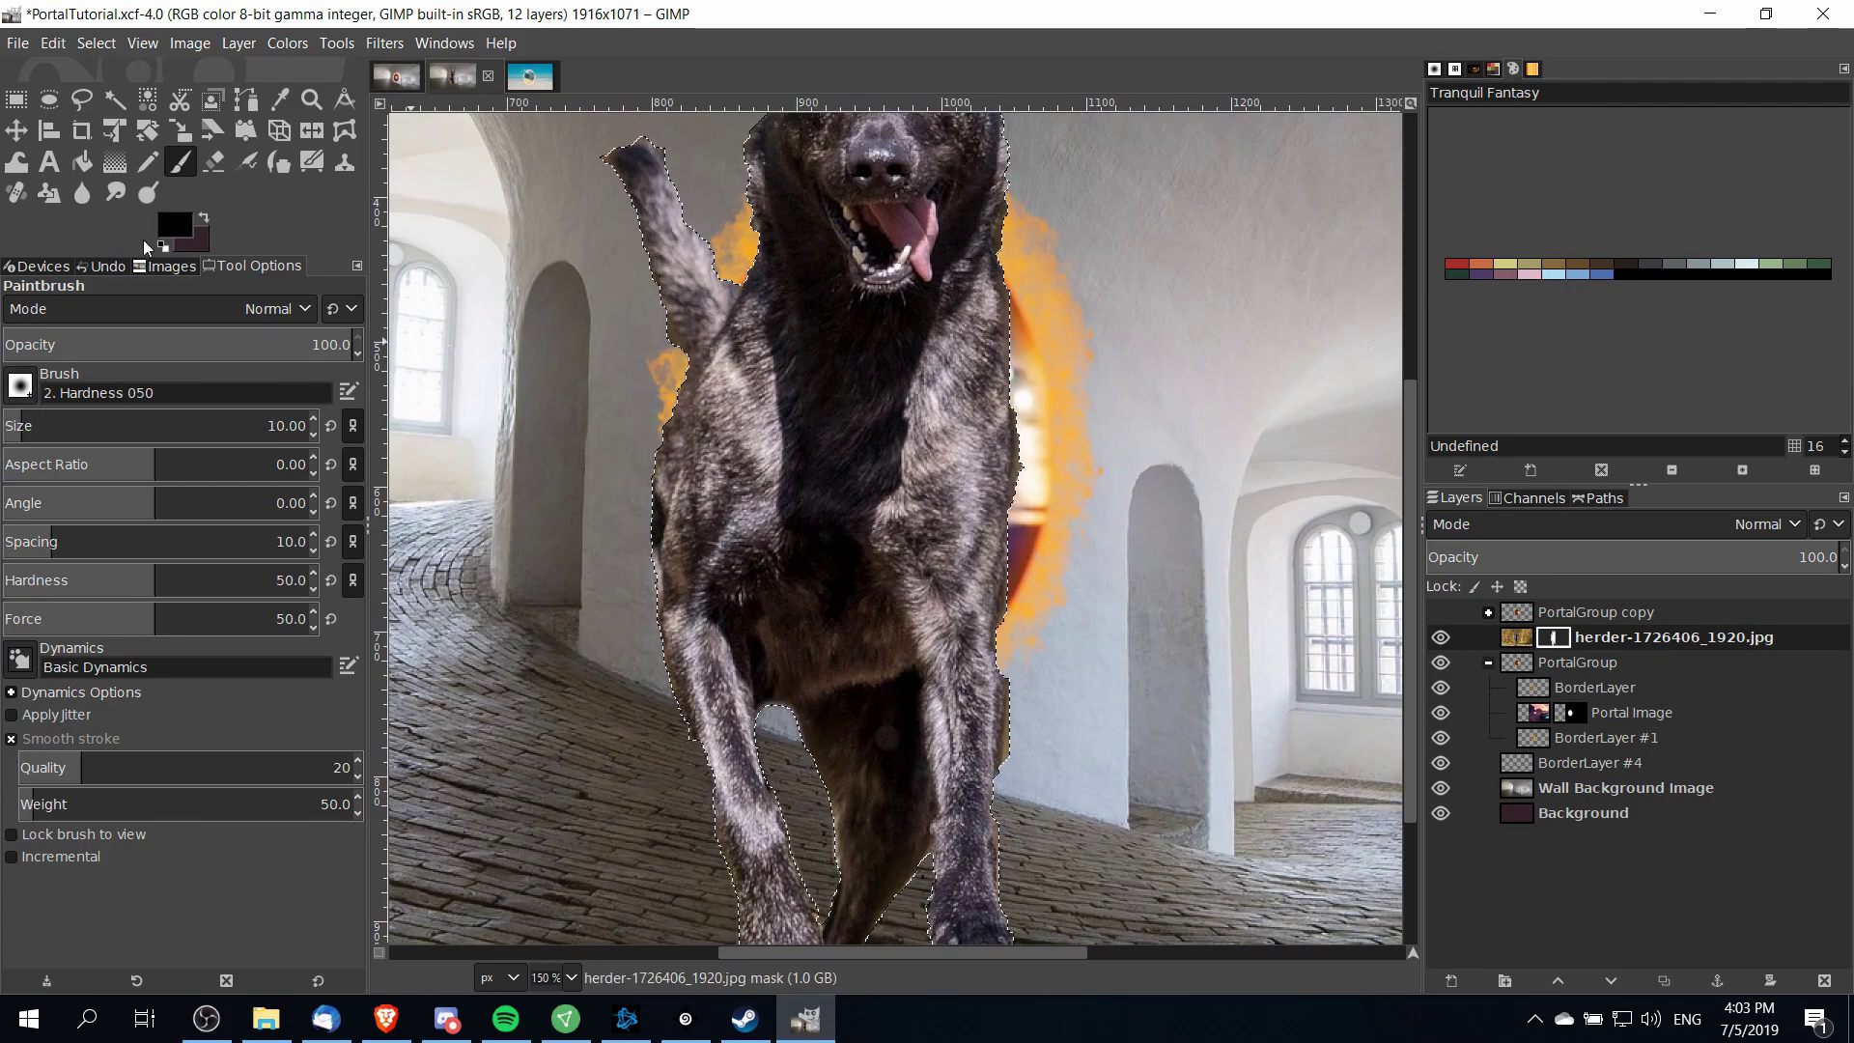
Stroke the dog selection on the mask with the black Paintbrush to trim the cutout's edge, and clear the selection
right_click(853, 337)
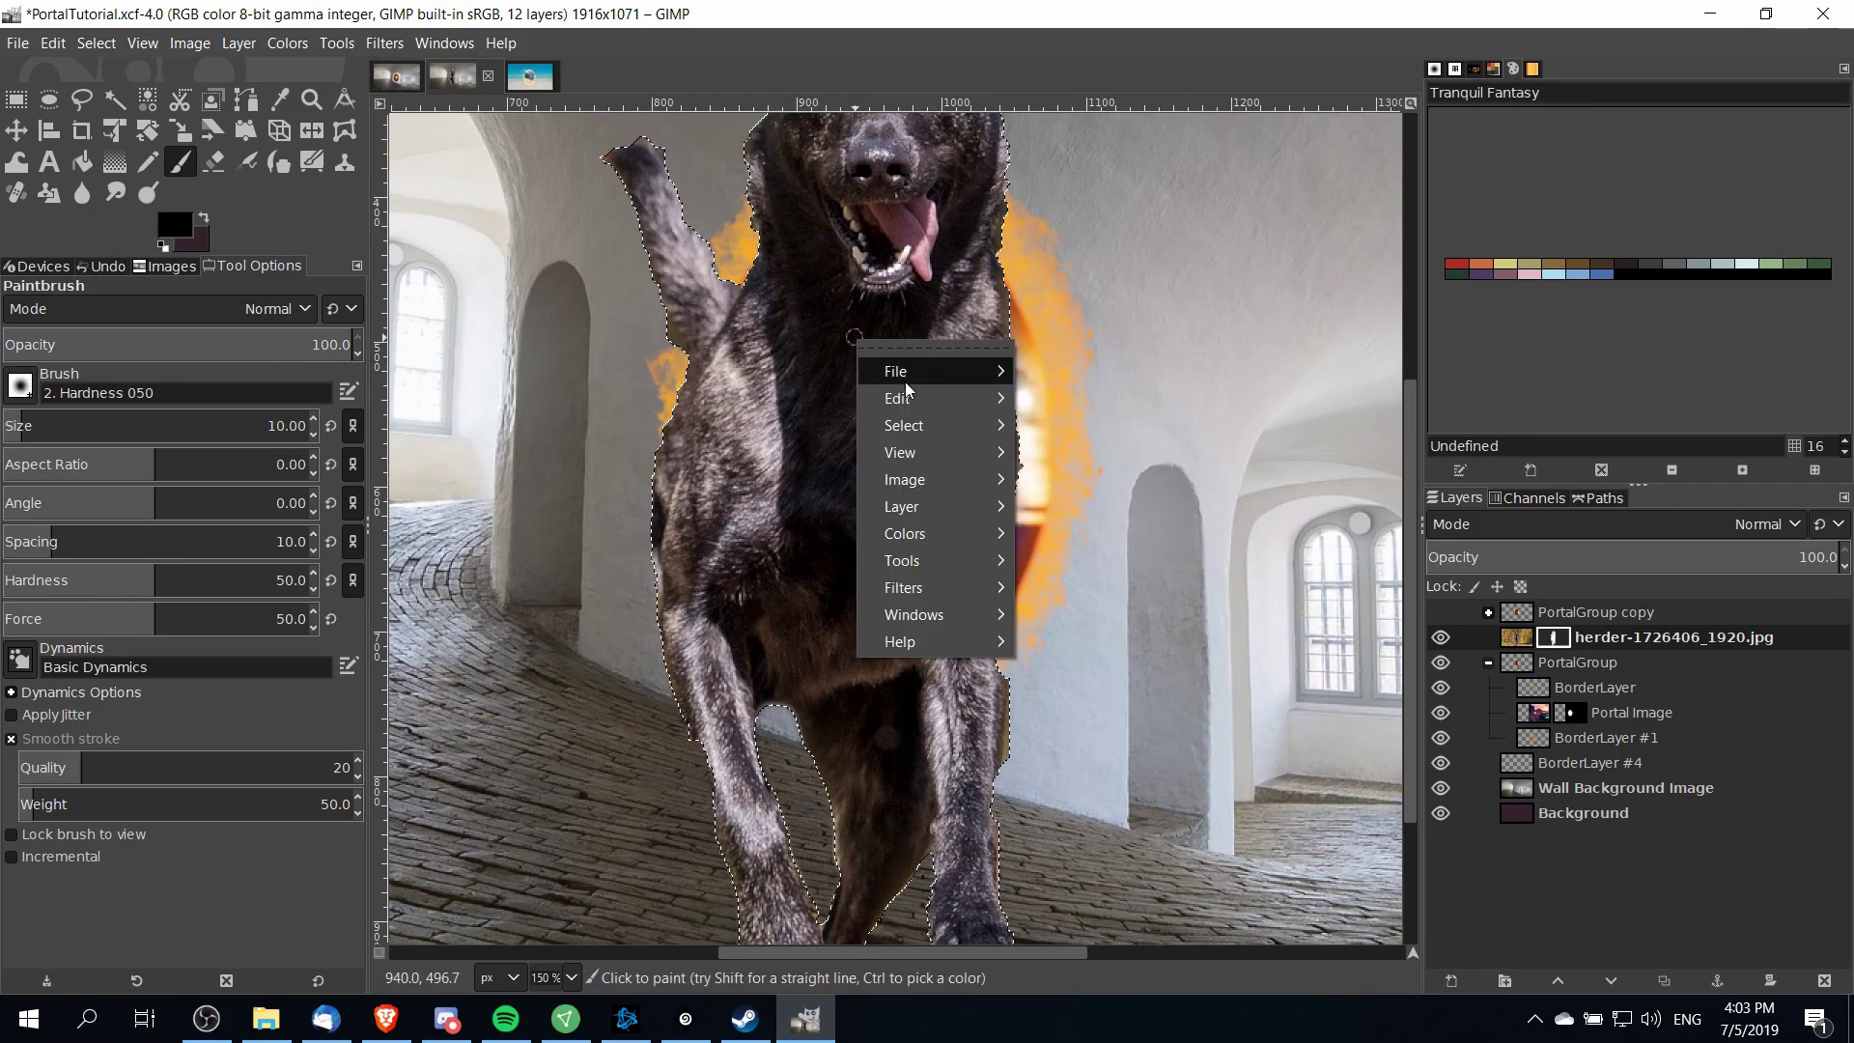
mouse_move(913, 396)
left_click(1120, 808)
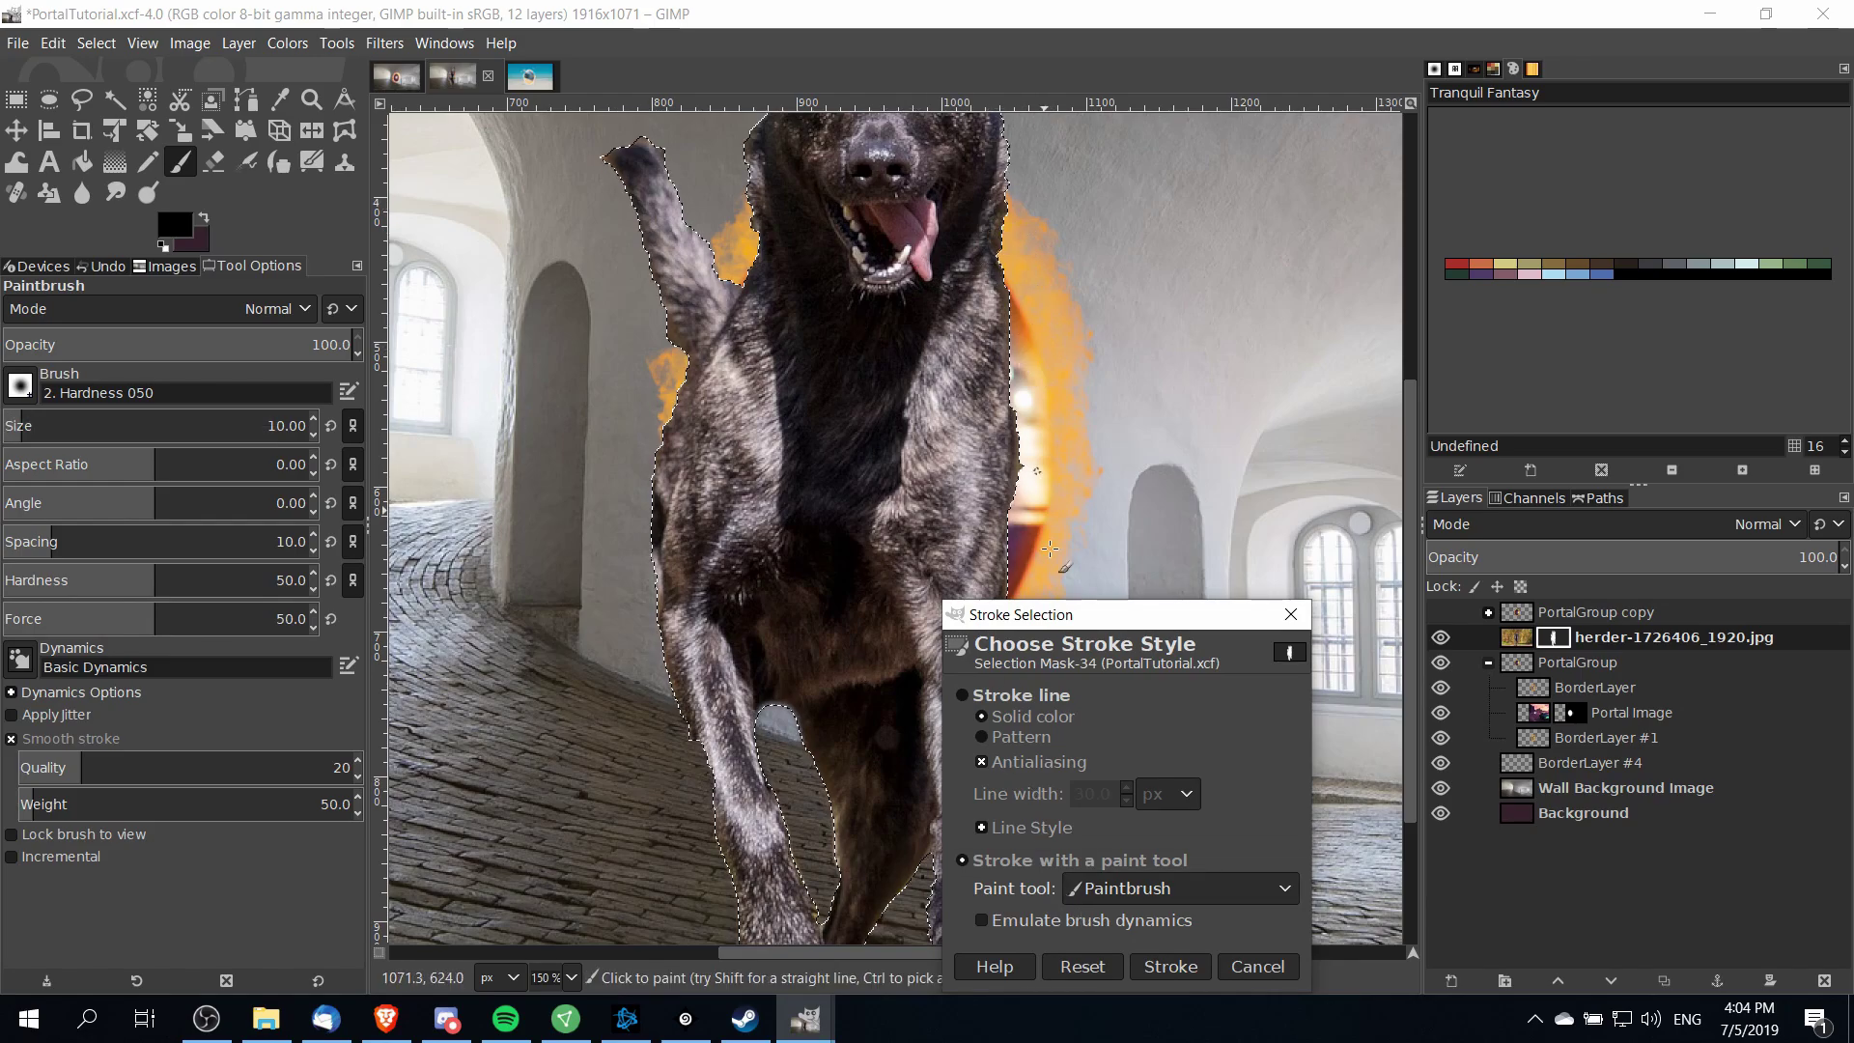
left_click(1170, 967)
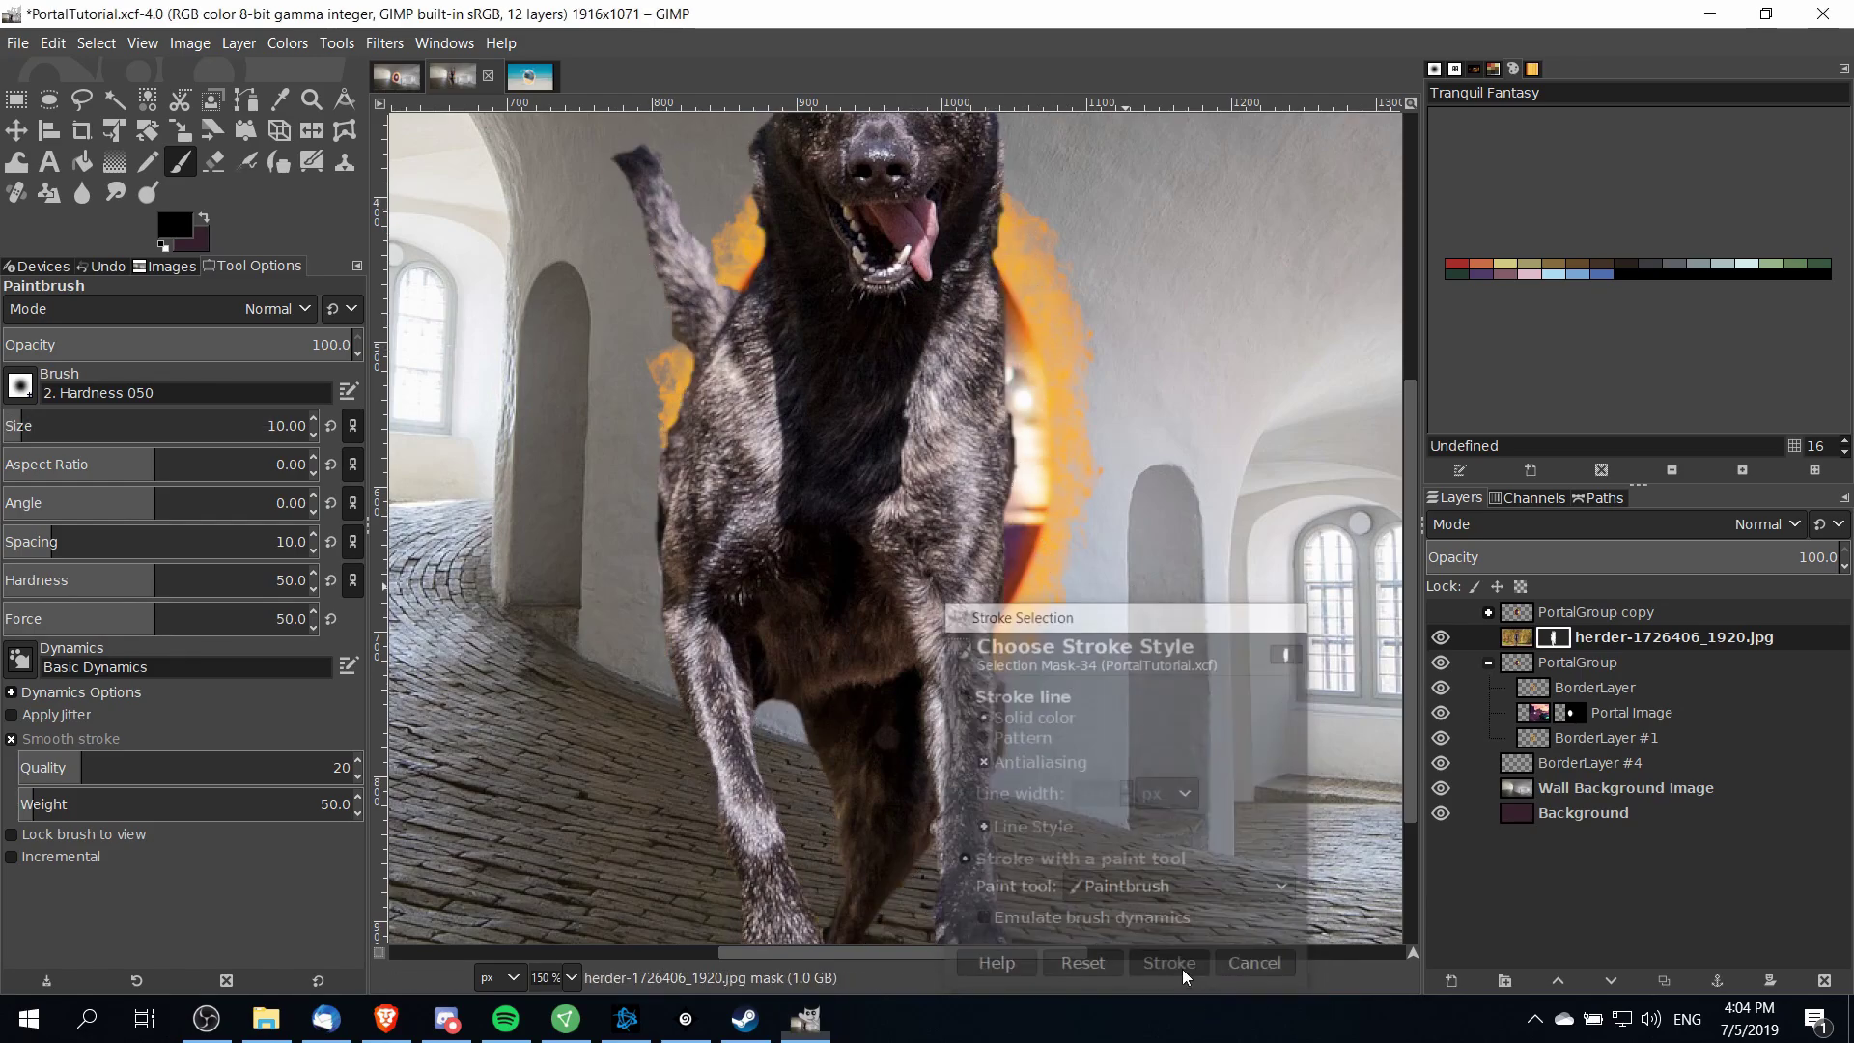
key("ctrl+shift+a")
key("r")
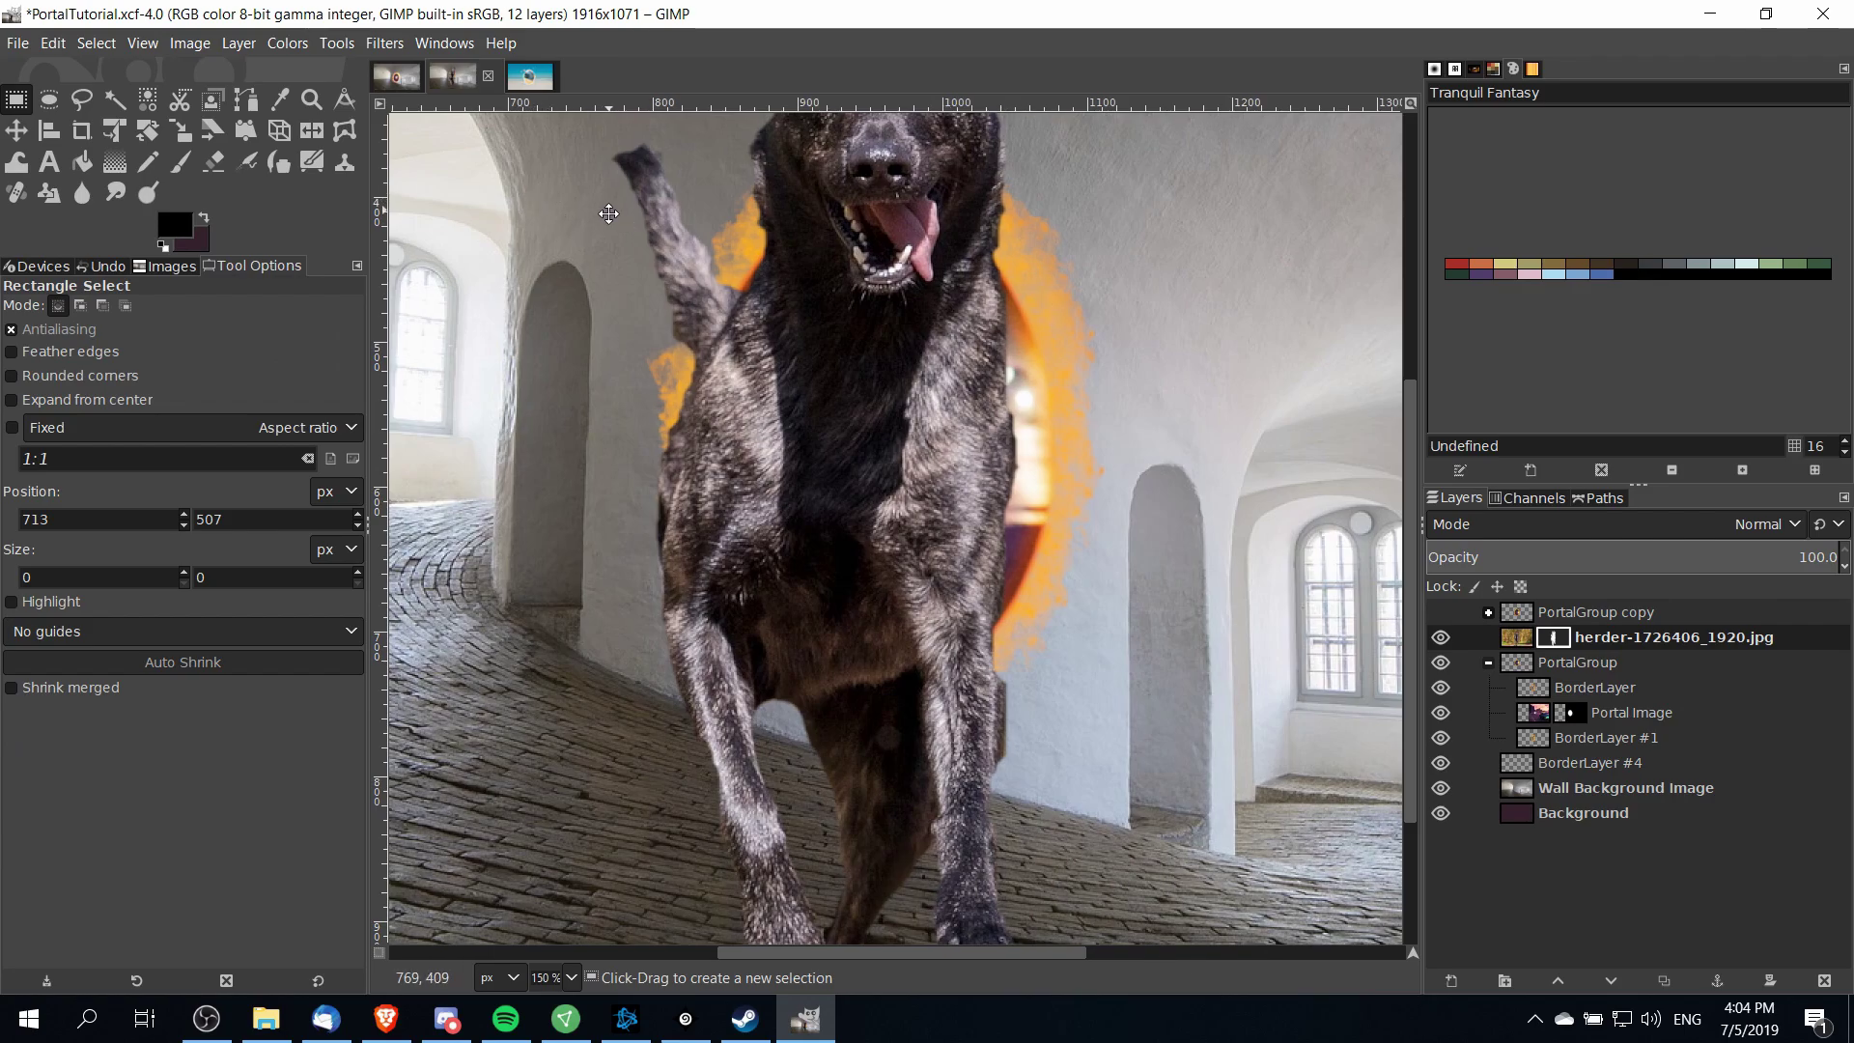
Examine the trimmed edges of the dog cutout around the legs, tail and chest for leftover background
scroll(697, 249, "down", 4)
key("p")
scroll(803, 572, "down", 2)
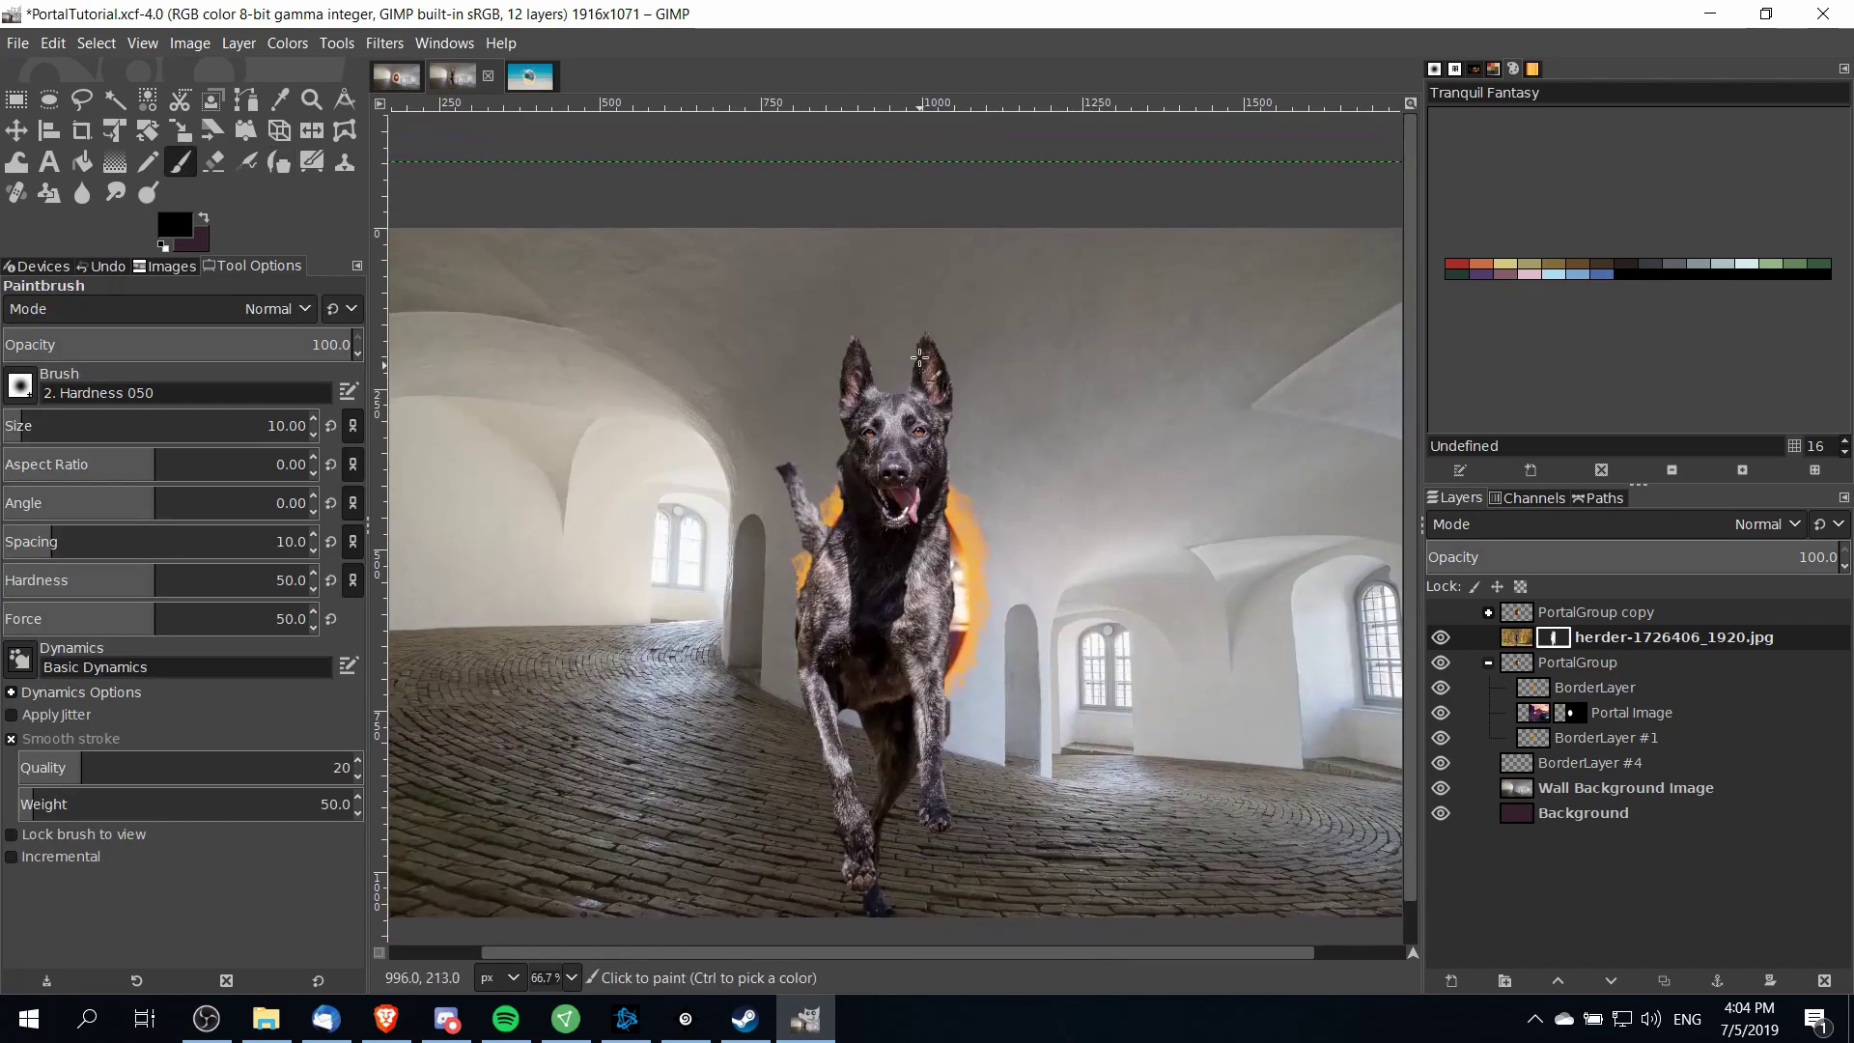
scroll(803, 571, "up", 4)
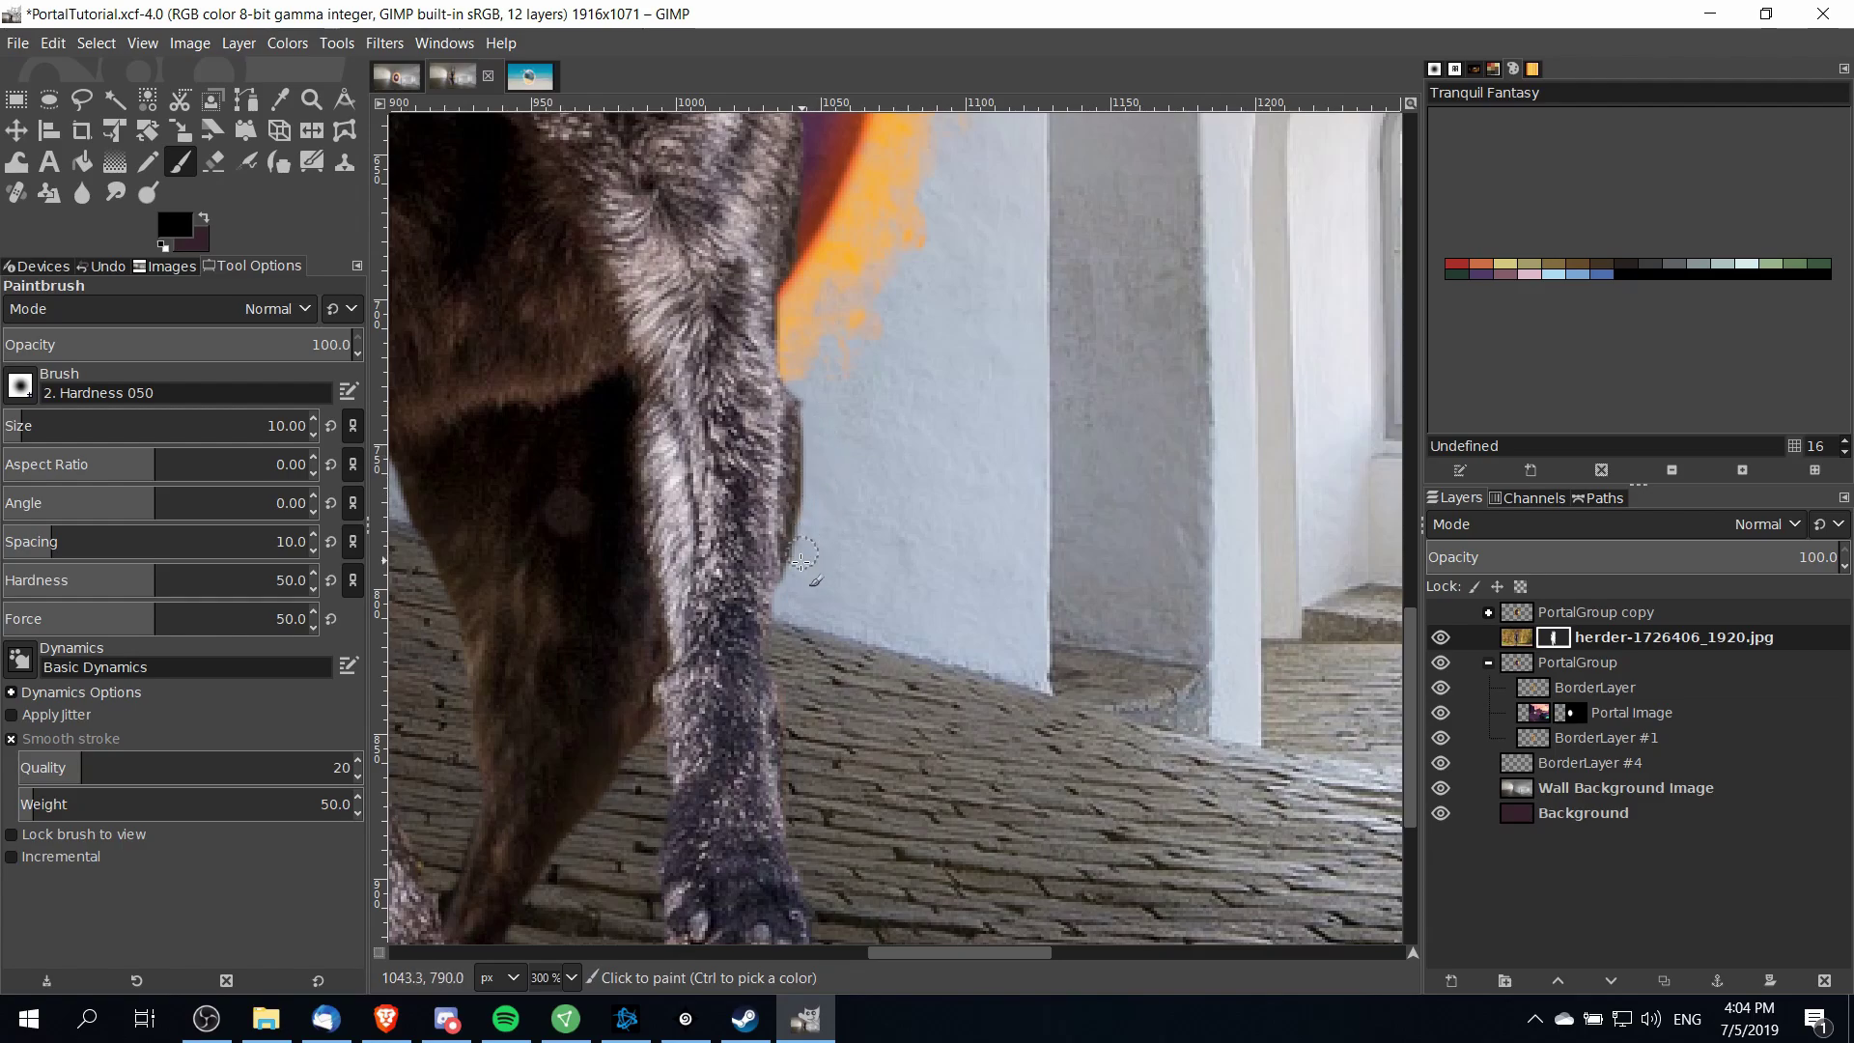
scroll(848, 489, "down", 2)
scroll(632, 320, "up", 3)
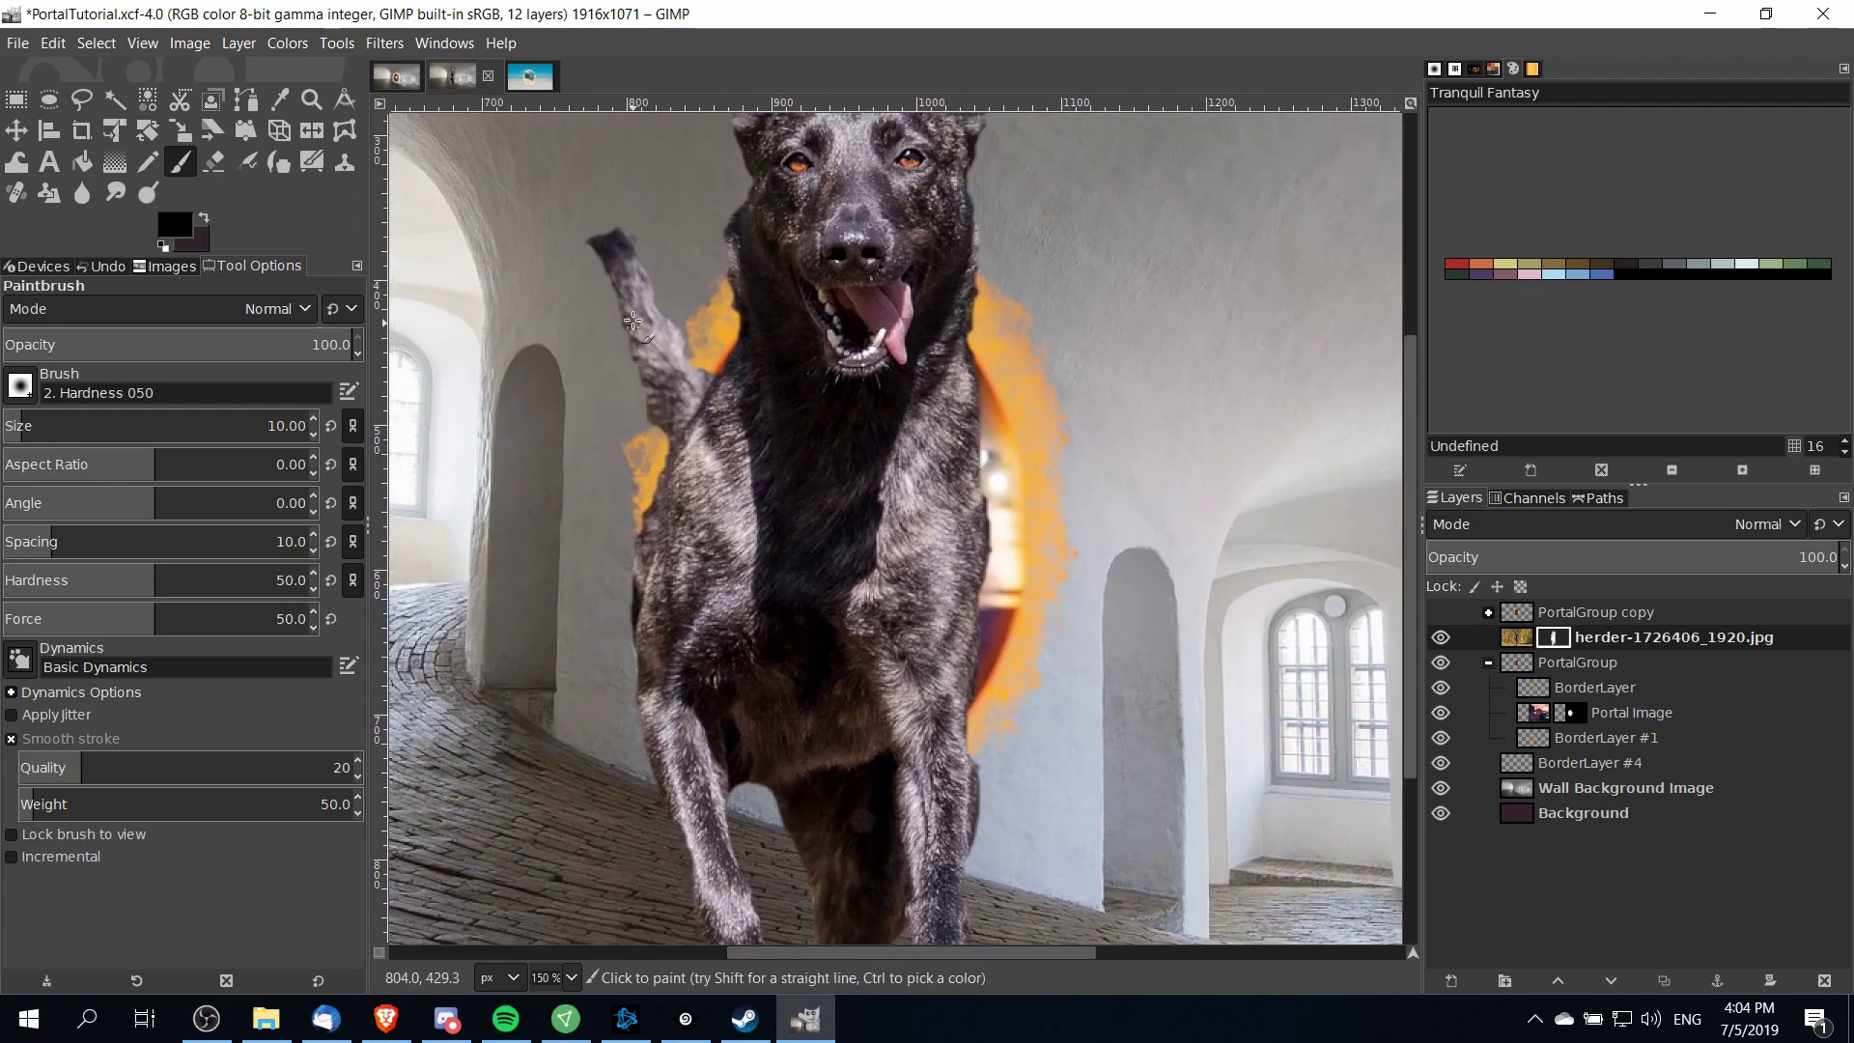
scroll(612, 362, "up", 3)
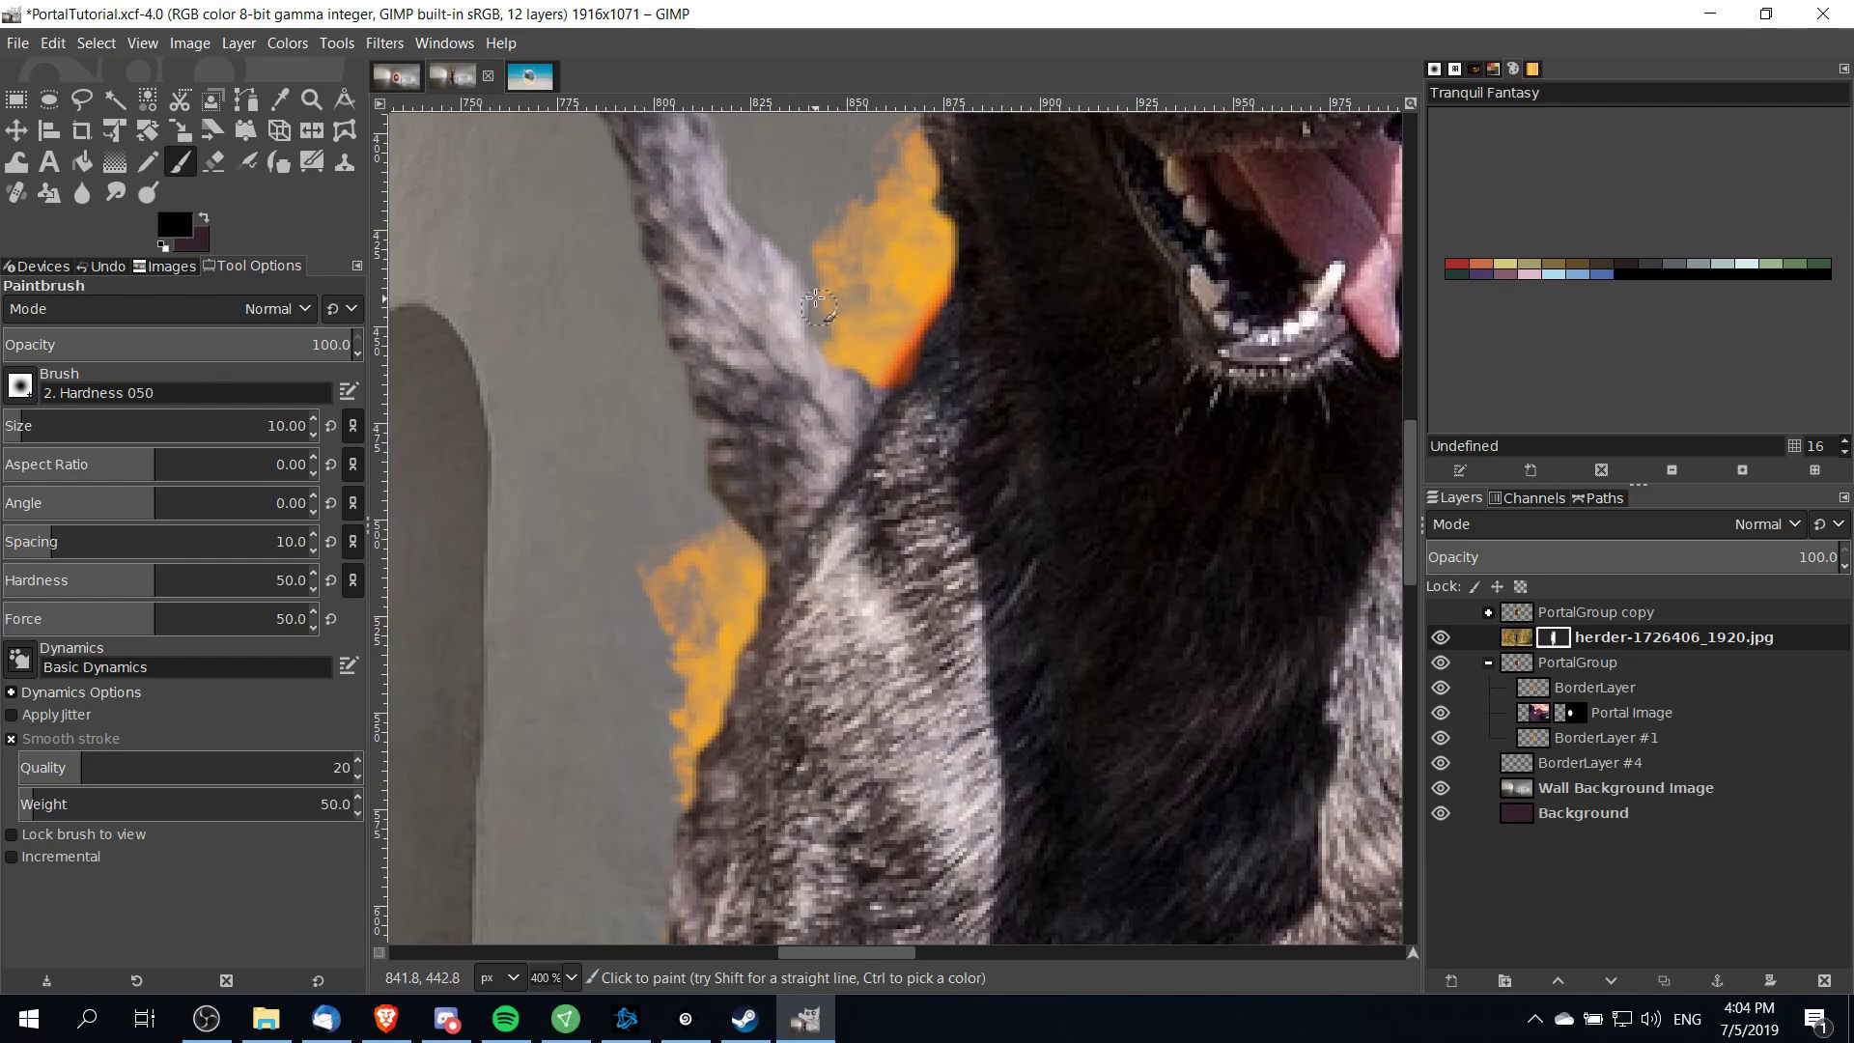
scroll(869, 251, "down", 3)
scroll(965, 405, "up", 1)
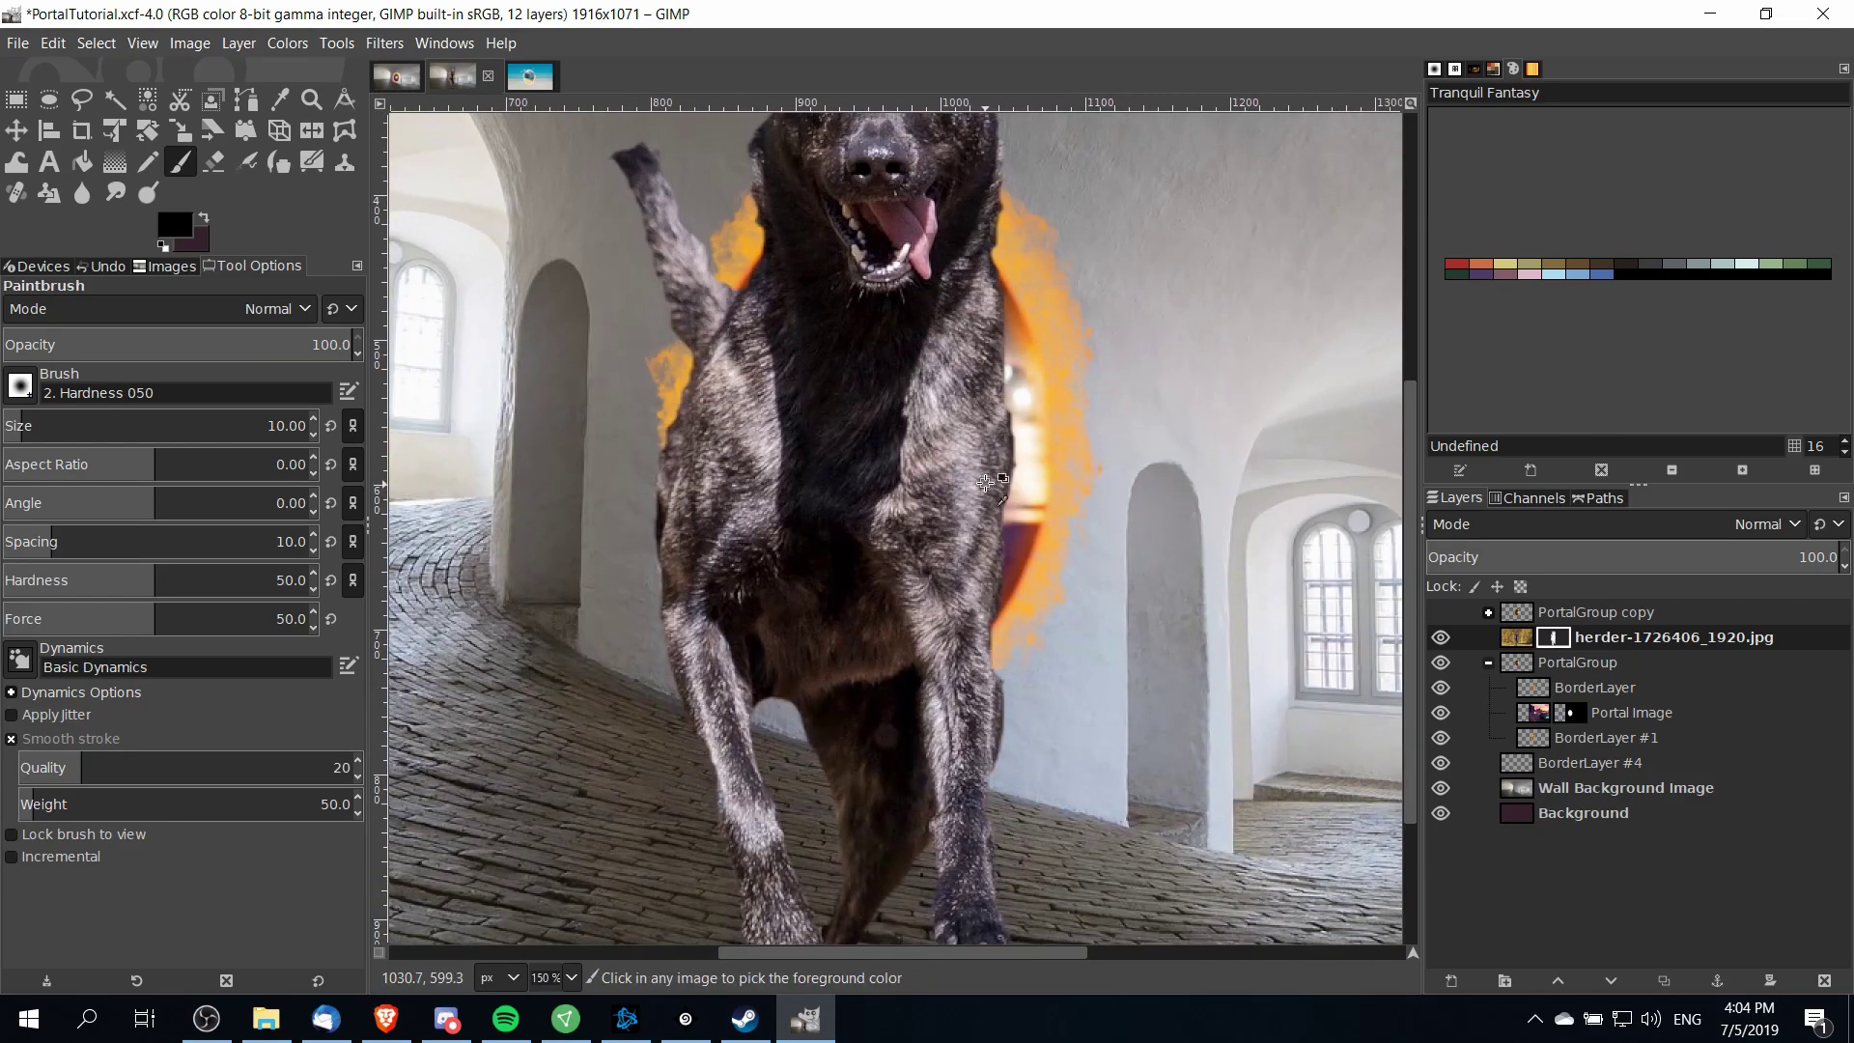
scroll(986, 481, "down", 2)
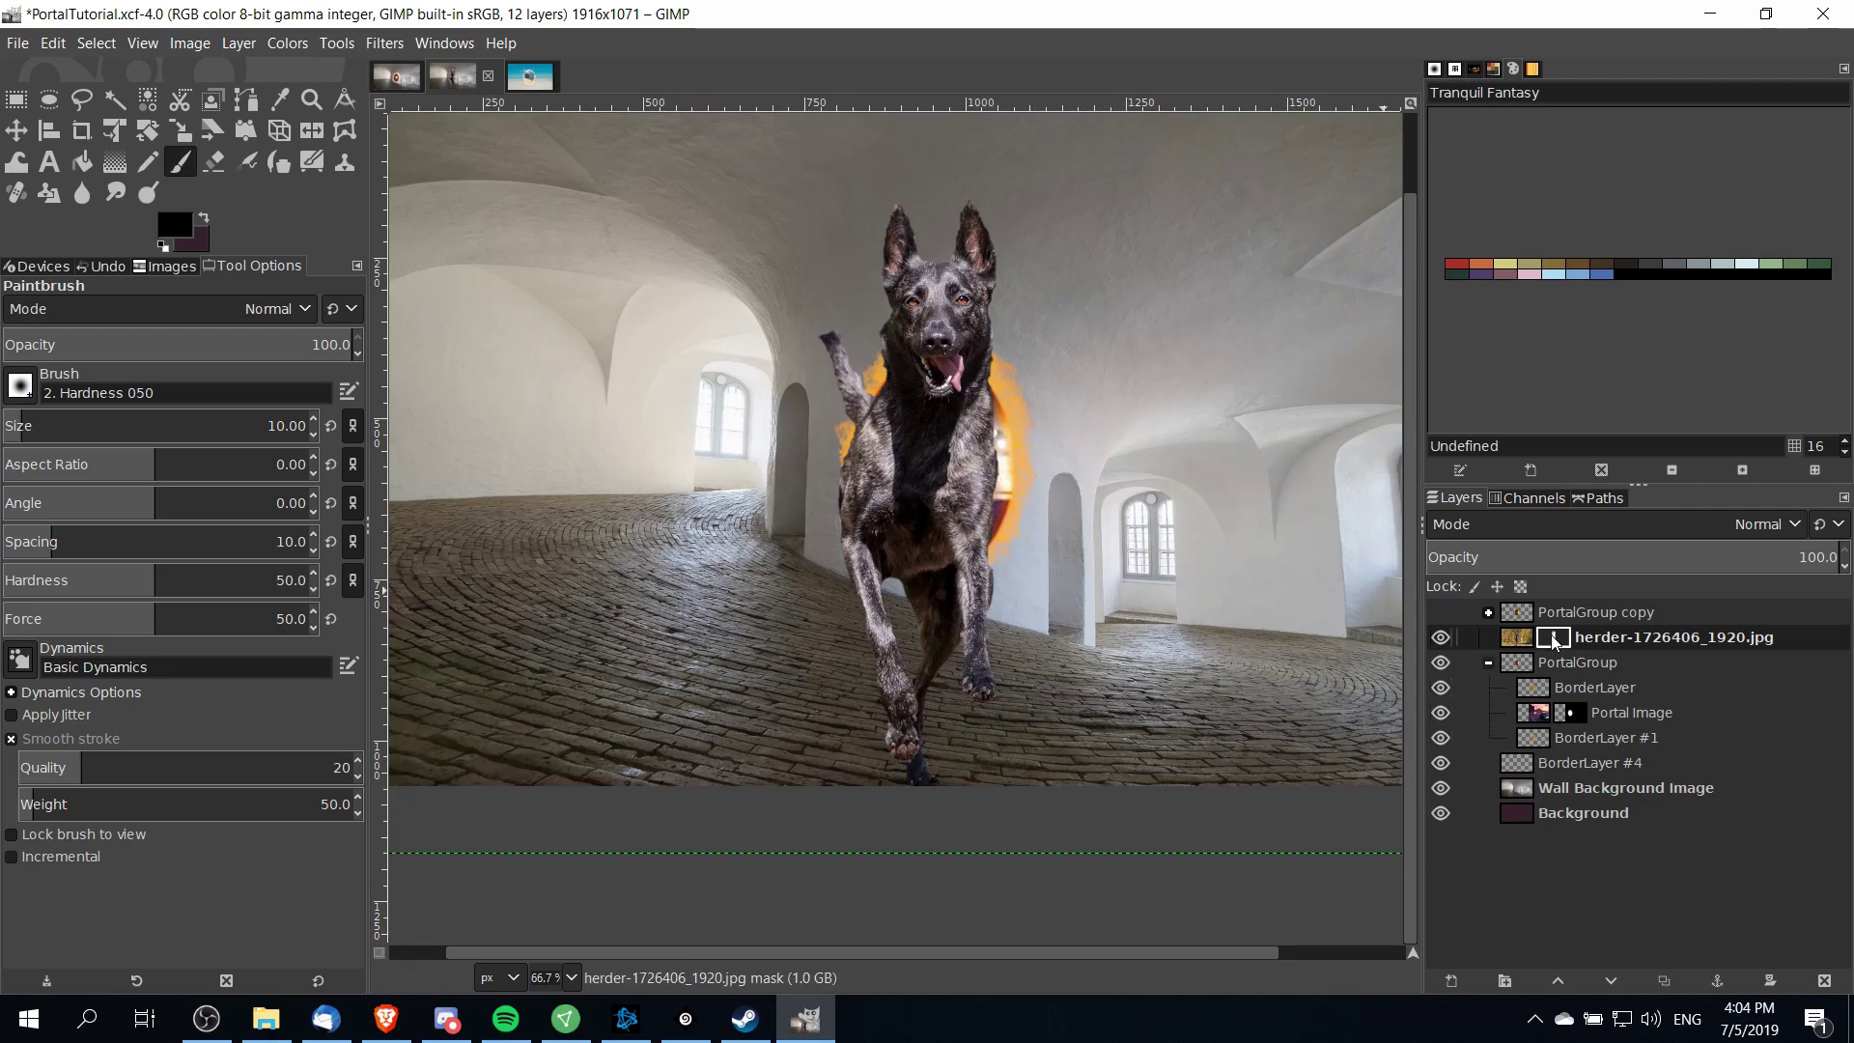
Scale the herder-1726406_1920.jpg layer proportionally to 648 × 432 px so the dog fits inside the portal
left_click(1522, 637)
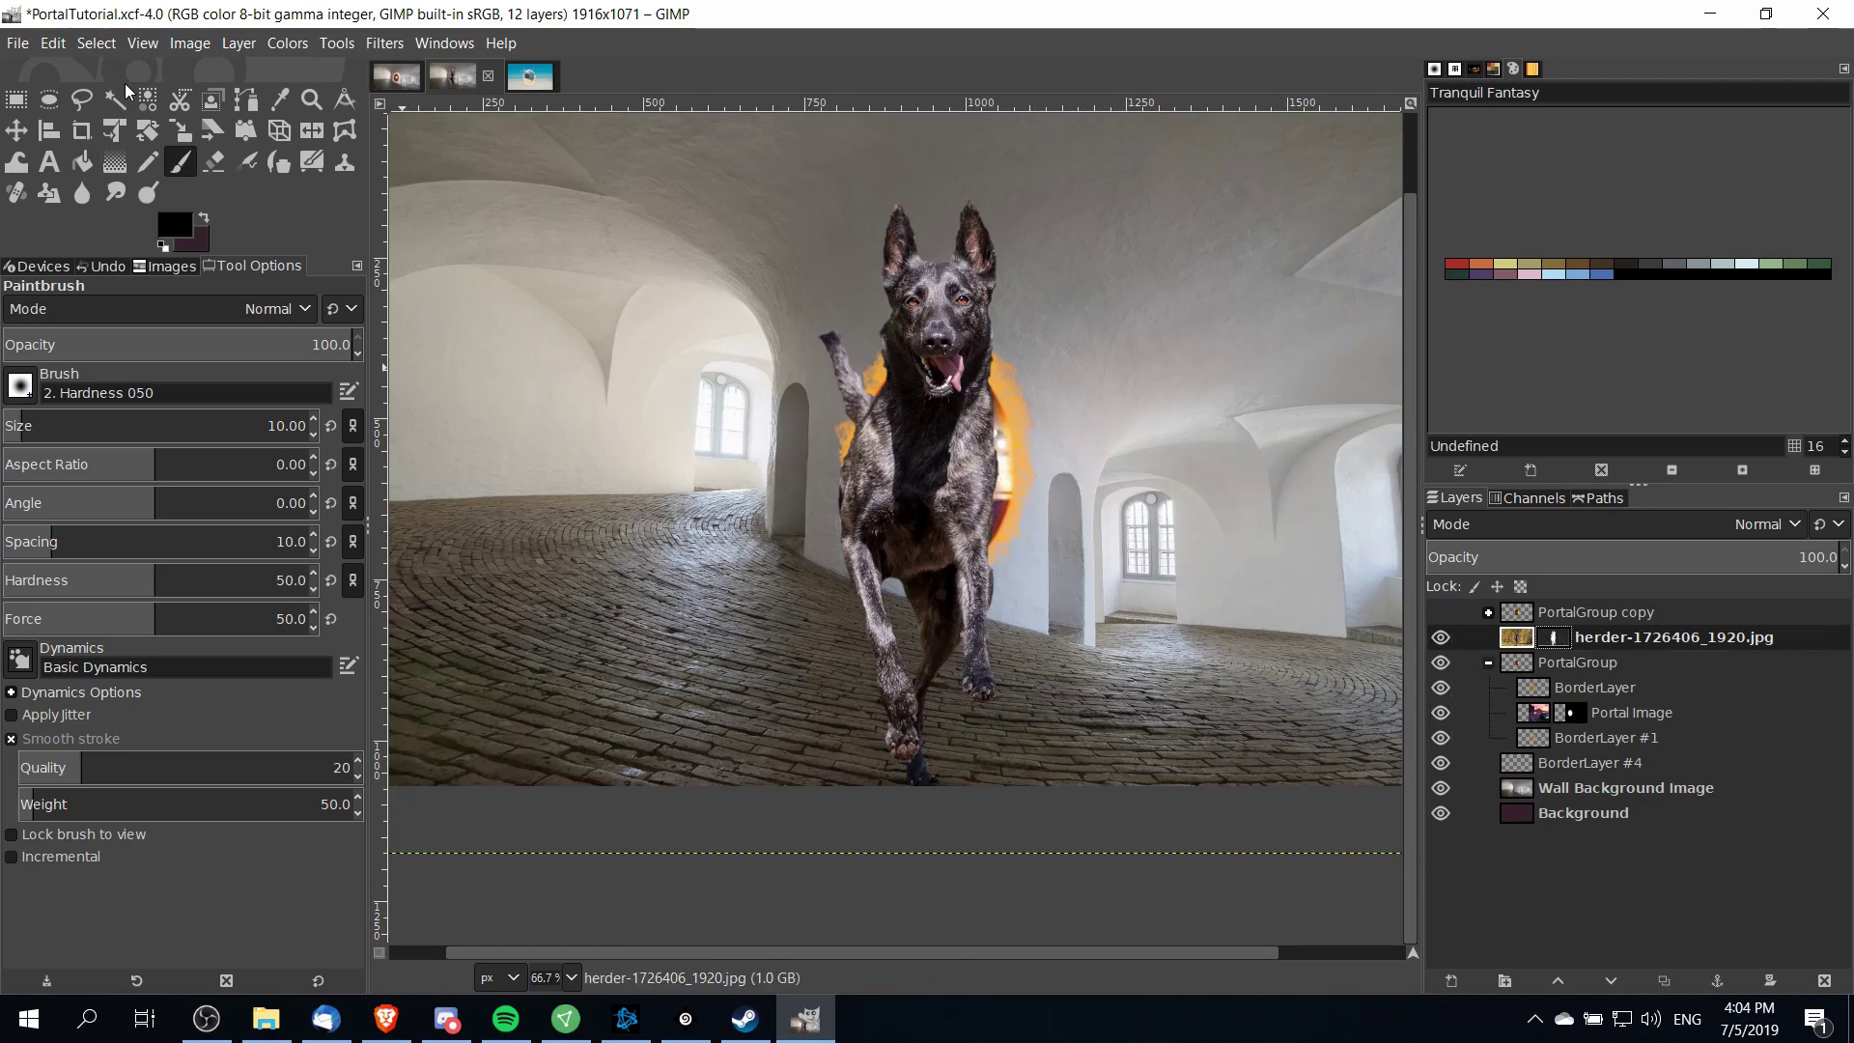
left_click(178, 130)
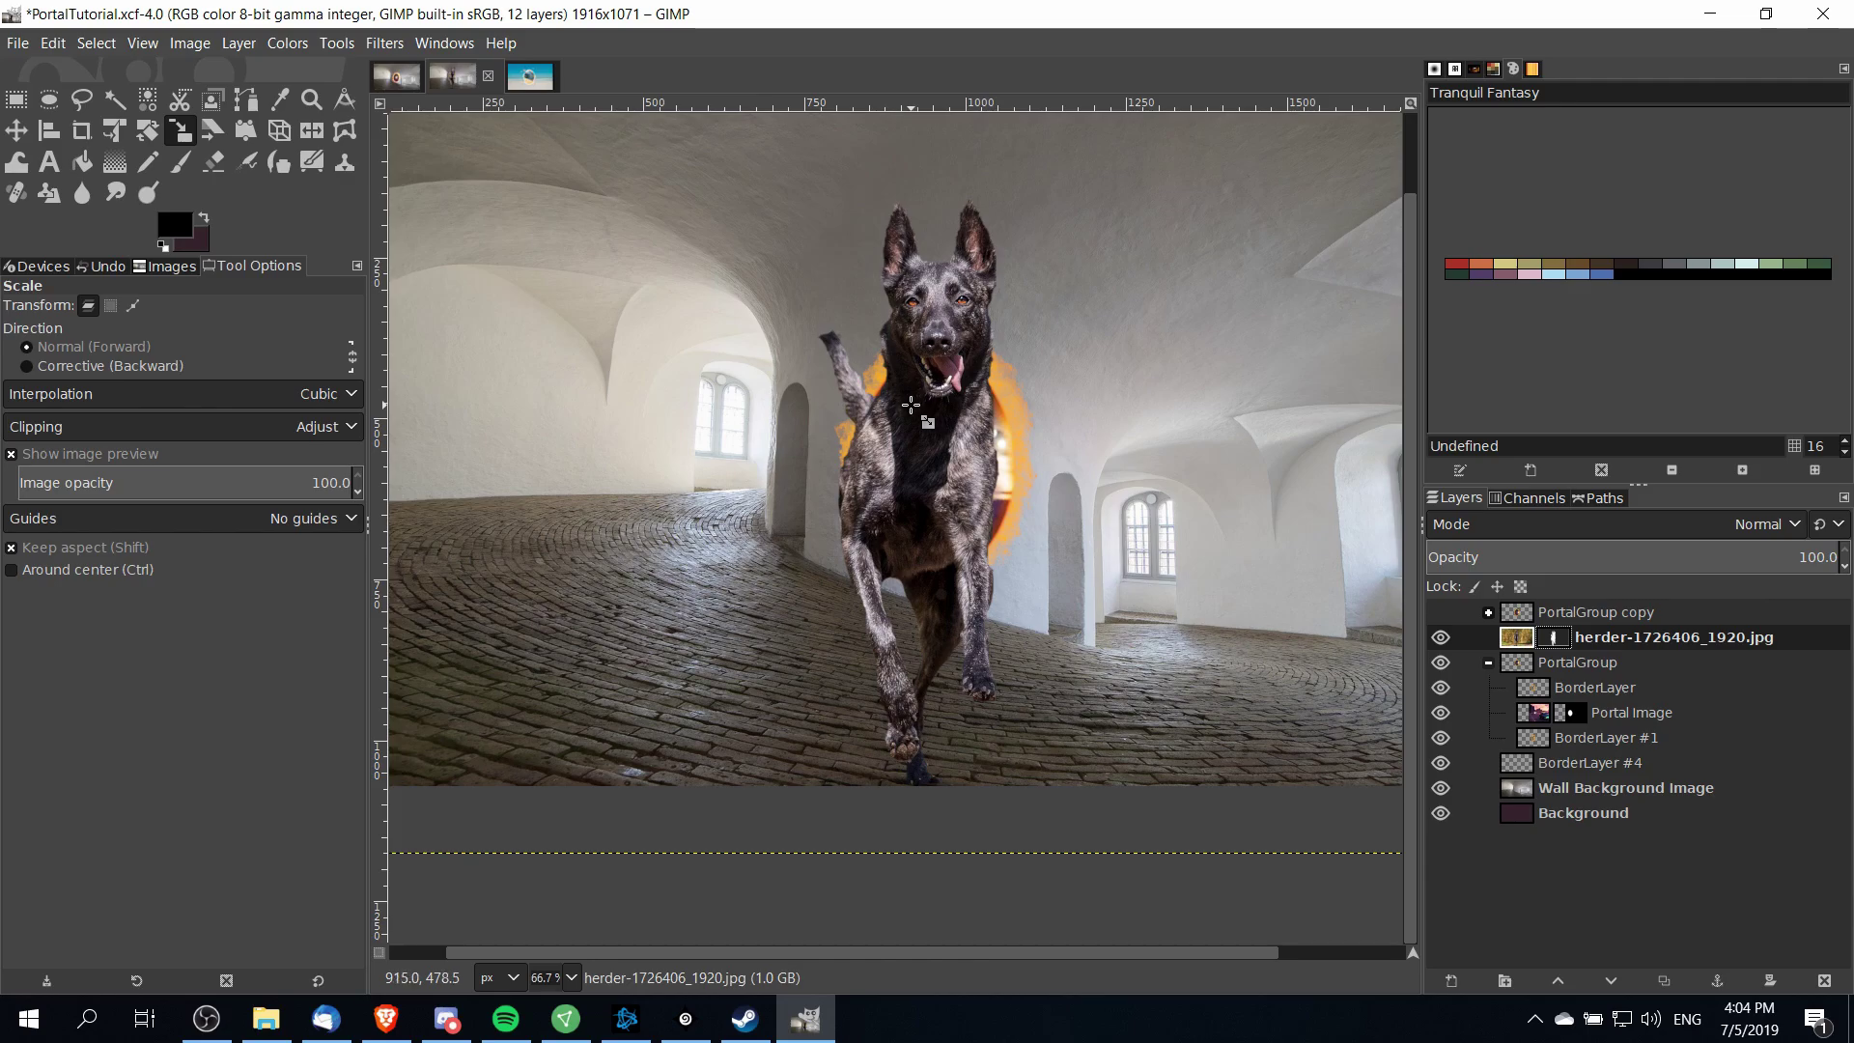
key("minus")
left_click_drag(857, 410, 1109, 448)
key("1")
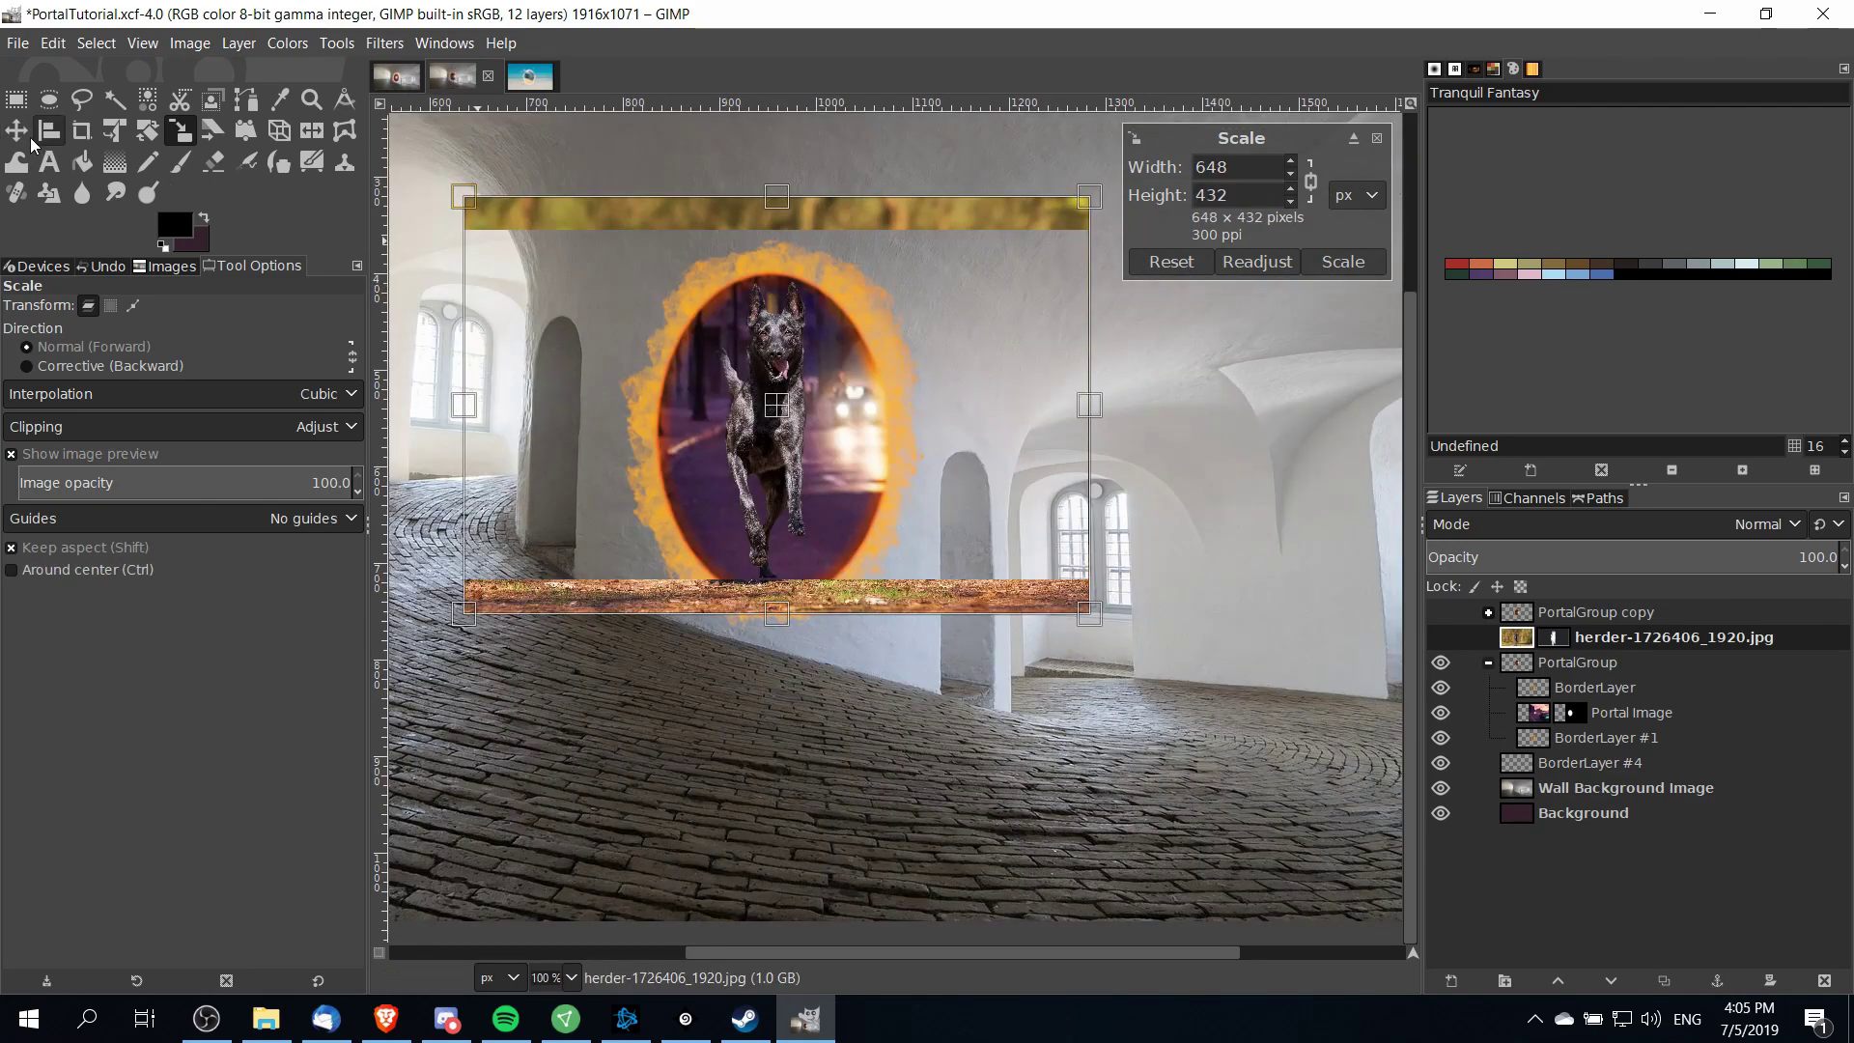
key("Return")
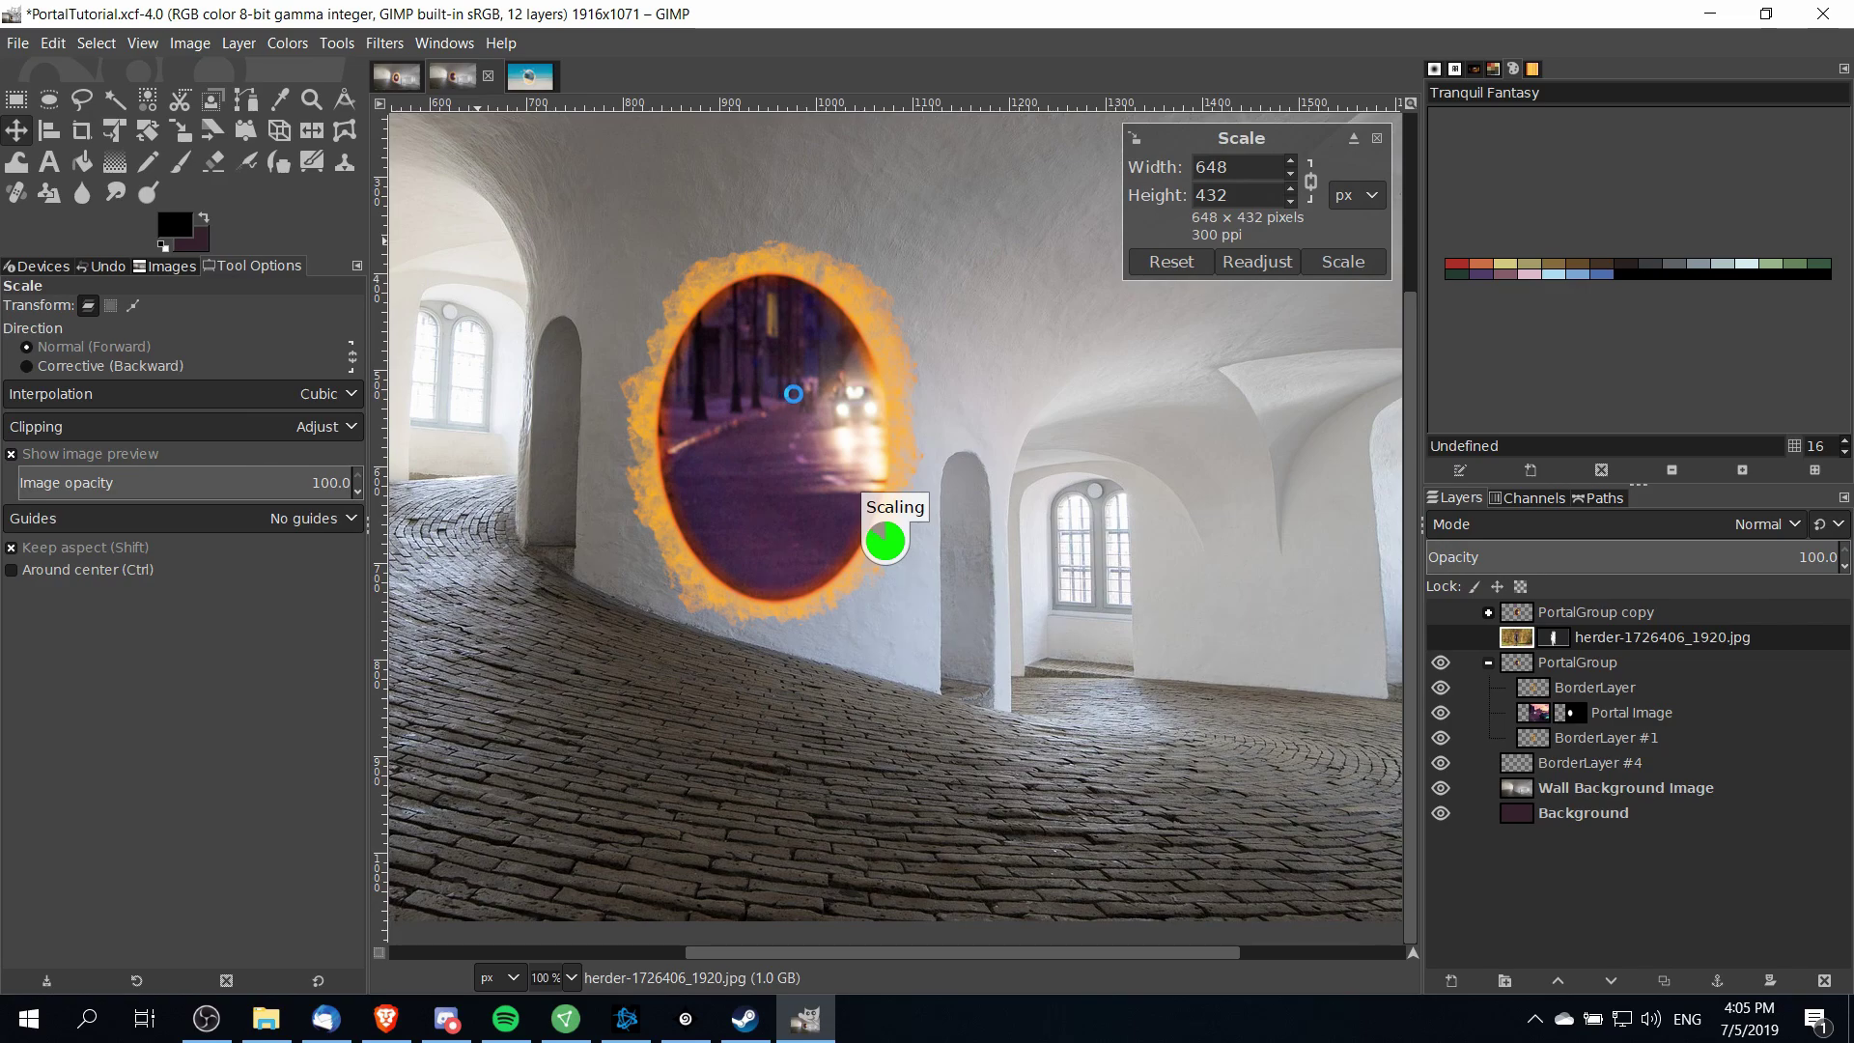
Move the scaled dog layer slightly down and to the right within the portal opening
key("m")
left_click_drag(783, 404, 797, 428)
scroll(1011, 608, "left", 2)
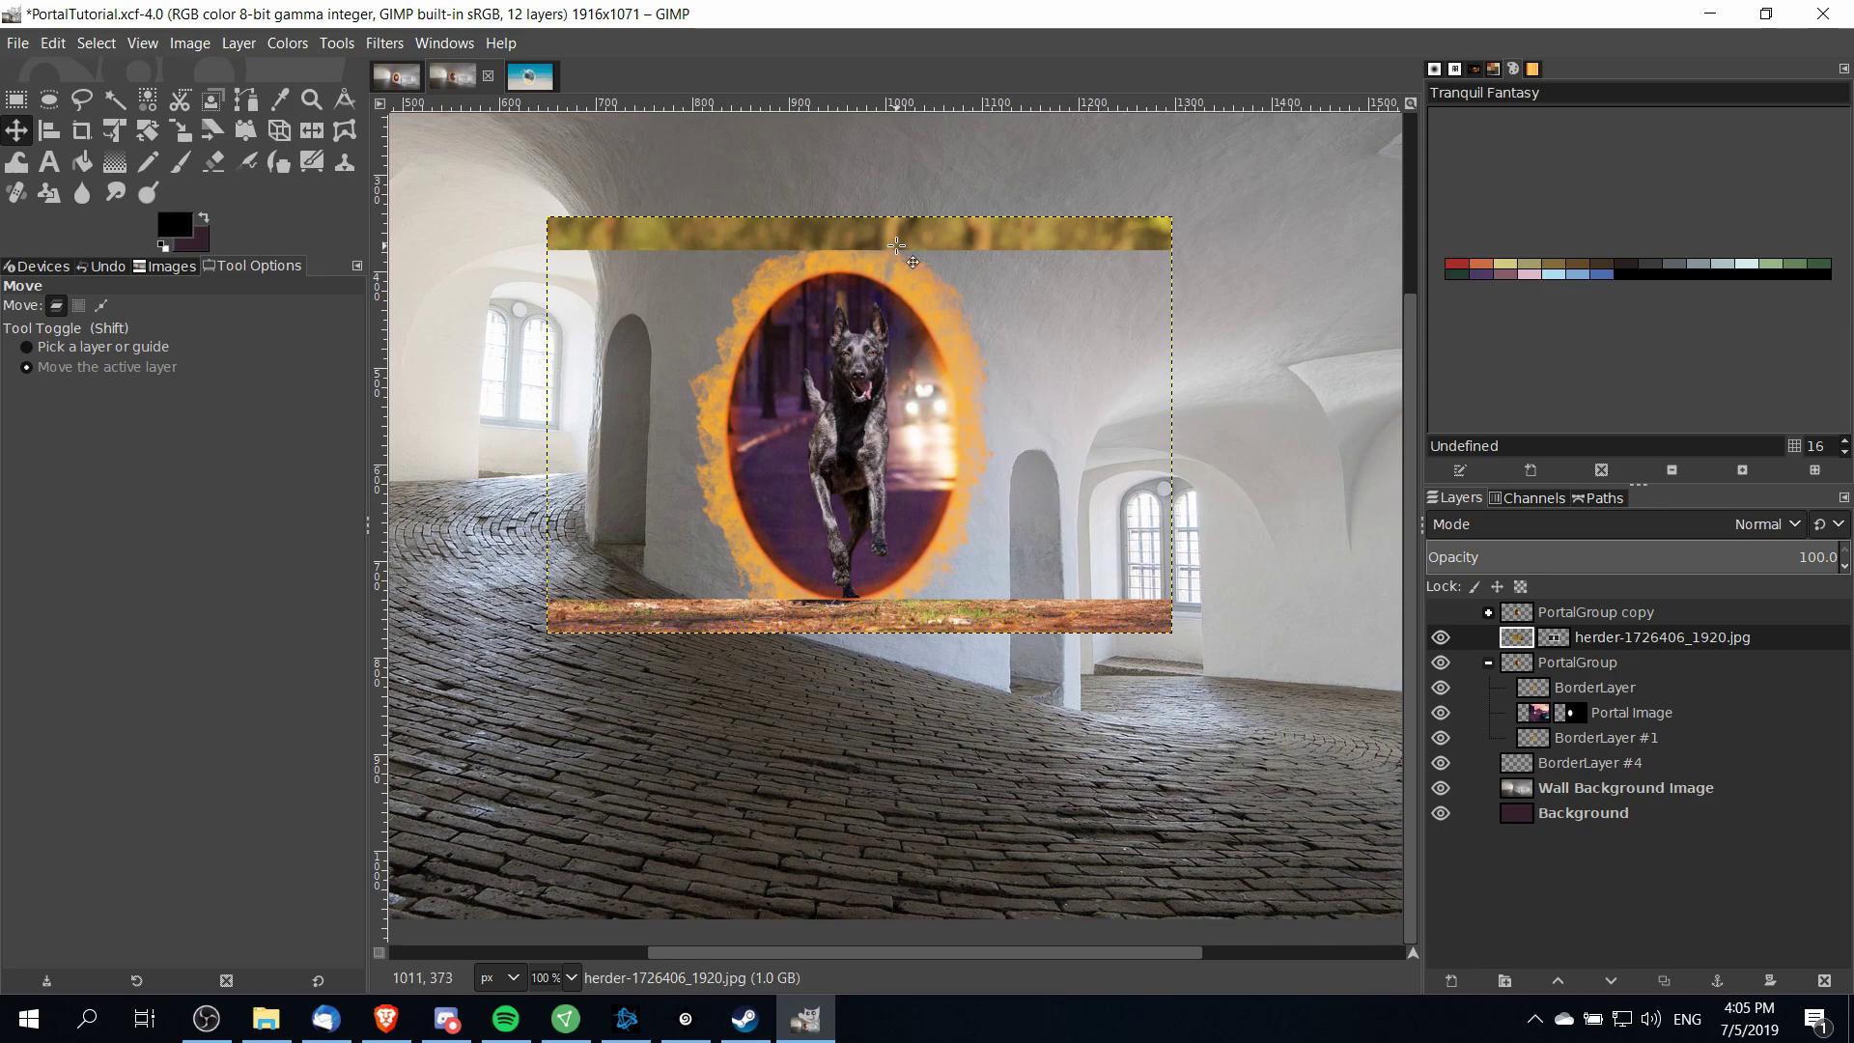
Delete the leftover forest strip above the portal using a rectangular selection about 735 × 93 px, and clear the selection
key("r")
left_click_drag(493, 166, 1202, 256)
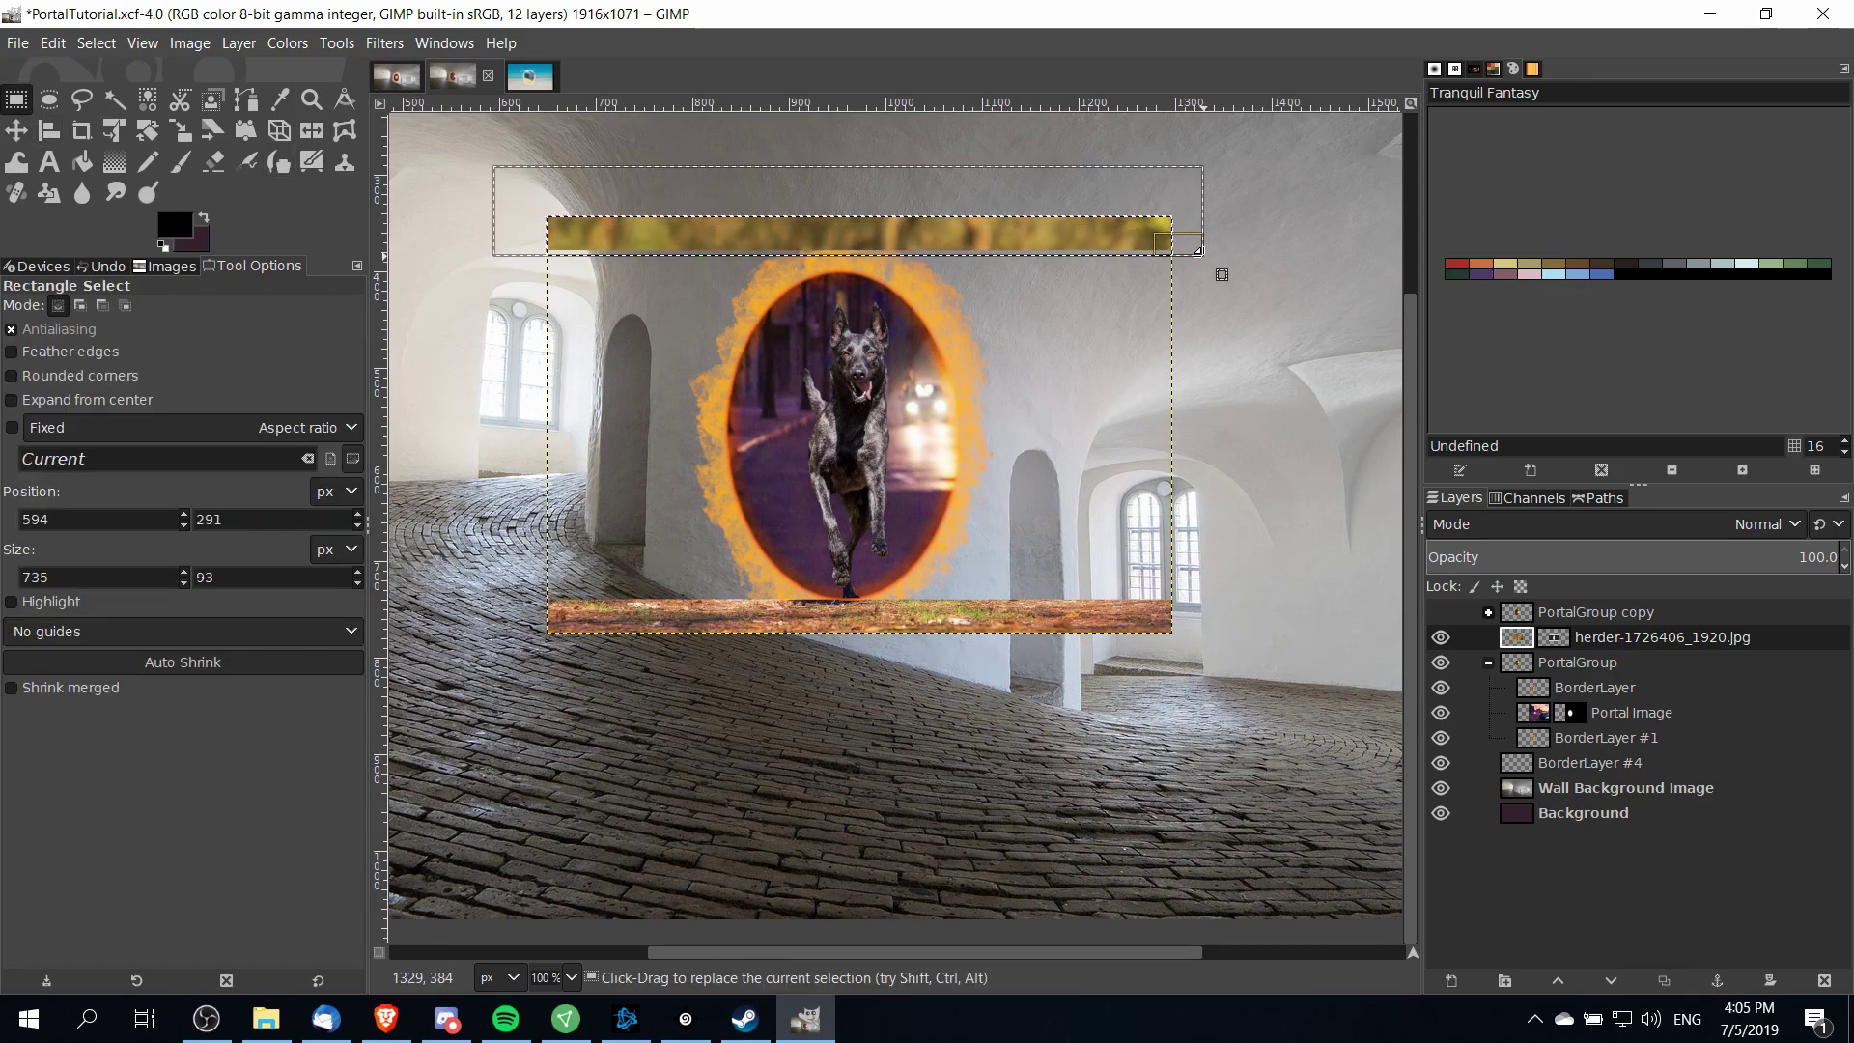
key("Delete")
left_click(1232, 389)
scroll(621, 712, "up", 1)
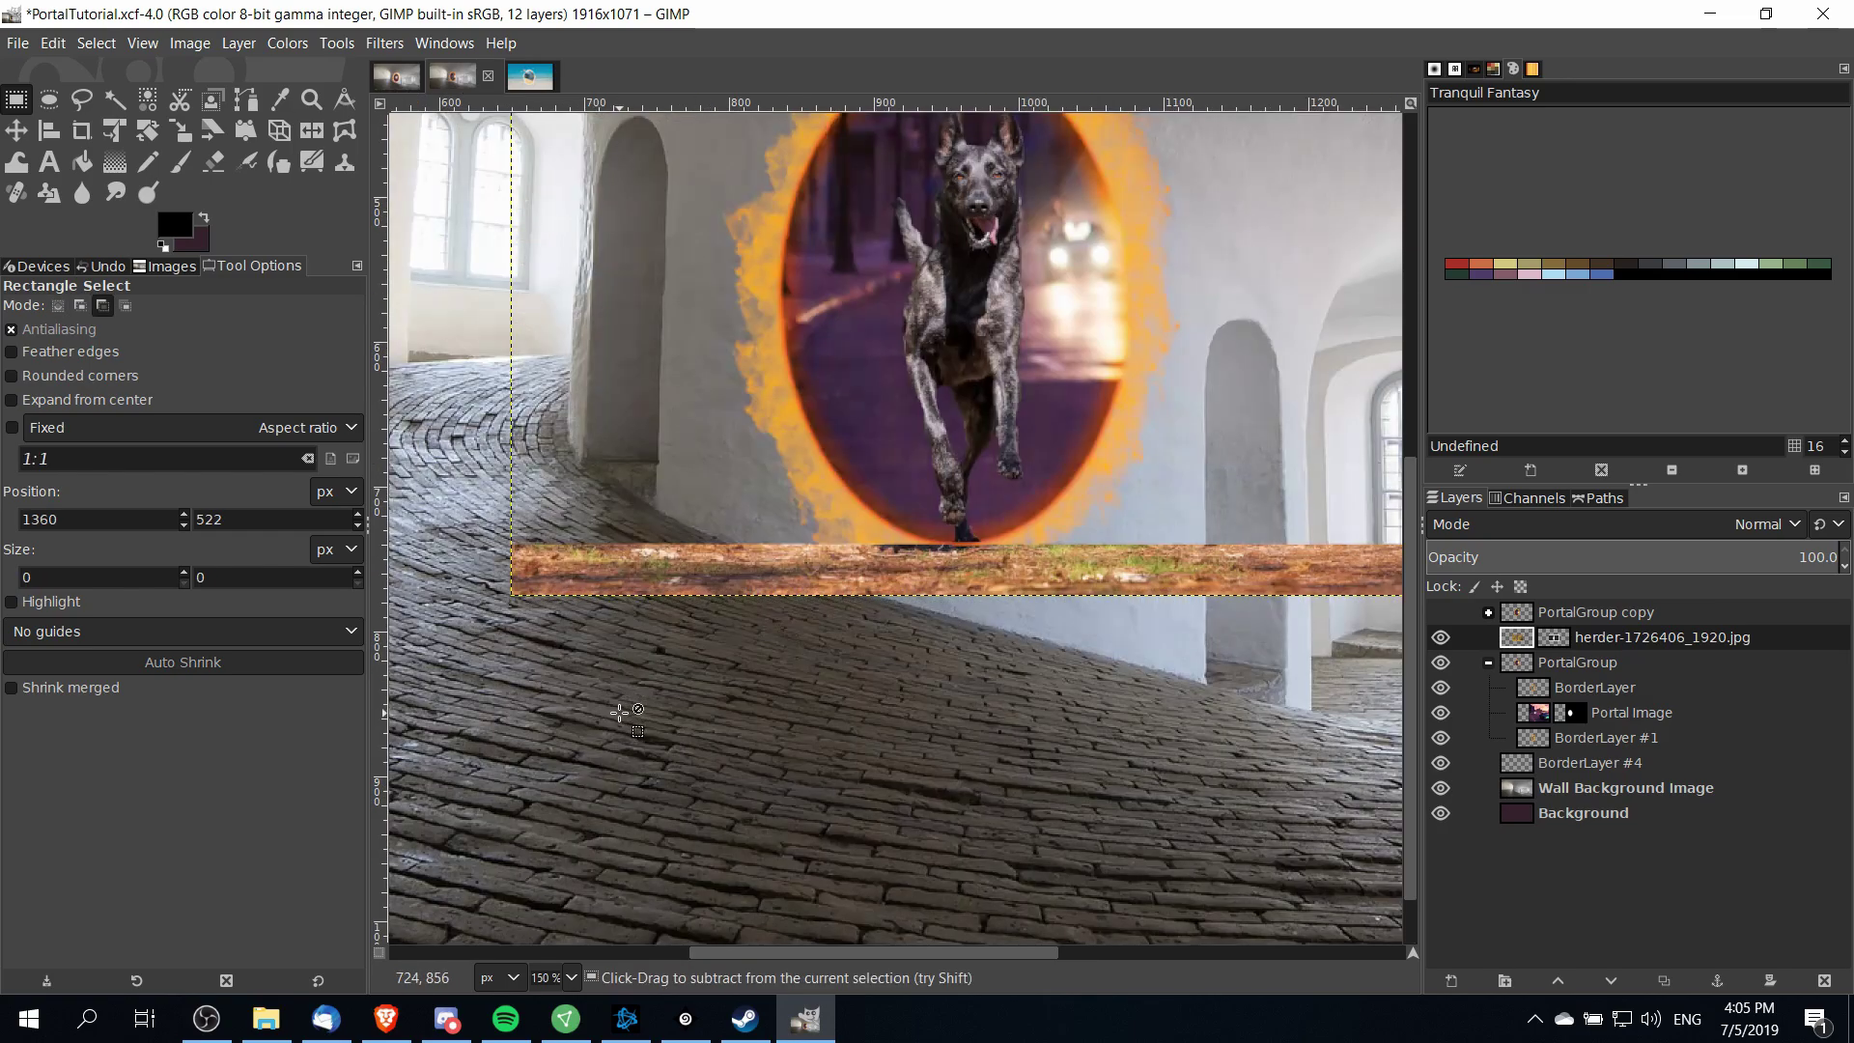
Delete the remaining forest strips below and beside the portal on the dog layer using rectangular selections
scroll(769, 682, "down", 2)
left_click_drag(465, 463, 1359, 554)
scroll(965, 676, "up", 3)
scroll(965, 676, "right", 4)
left_click_drag(976, 658, 1188, 866)
Move the dog layer straight down so its front paws extend past the portal's lower rim
key("m")
scroll(1350, 652, "left", 3)
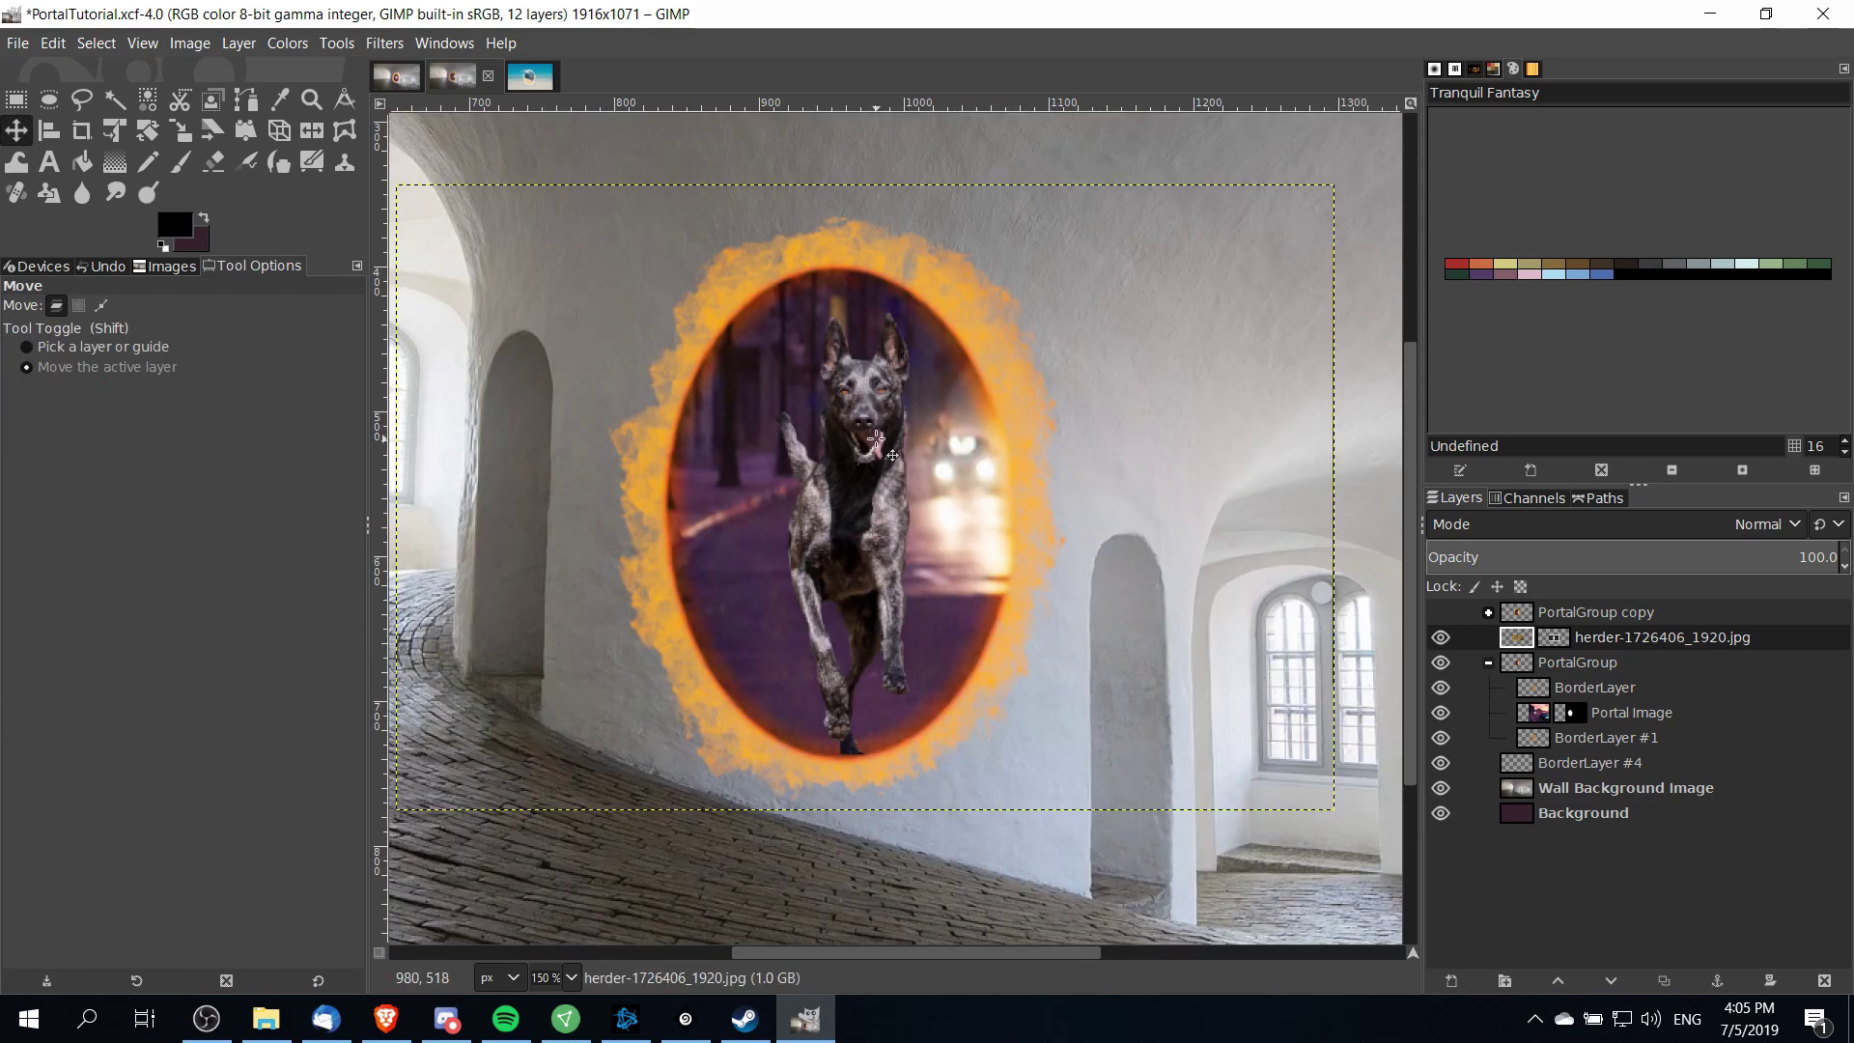
left_click_drag(876, 439, 870, 524)
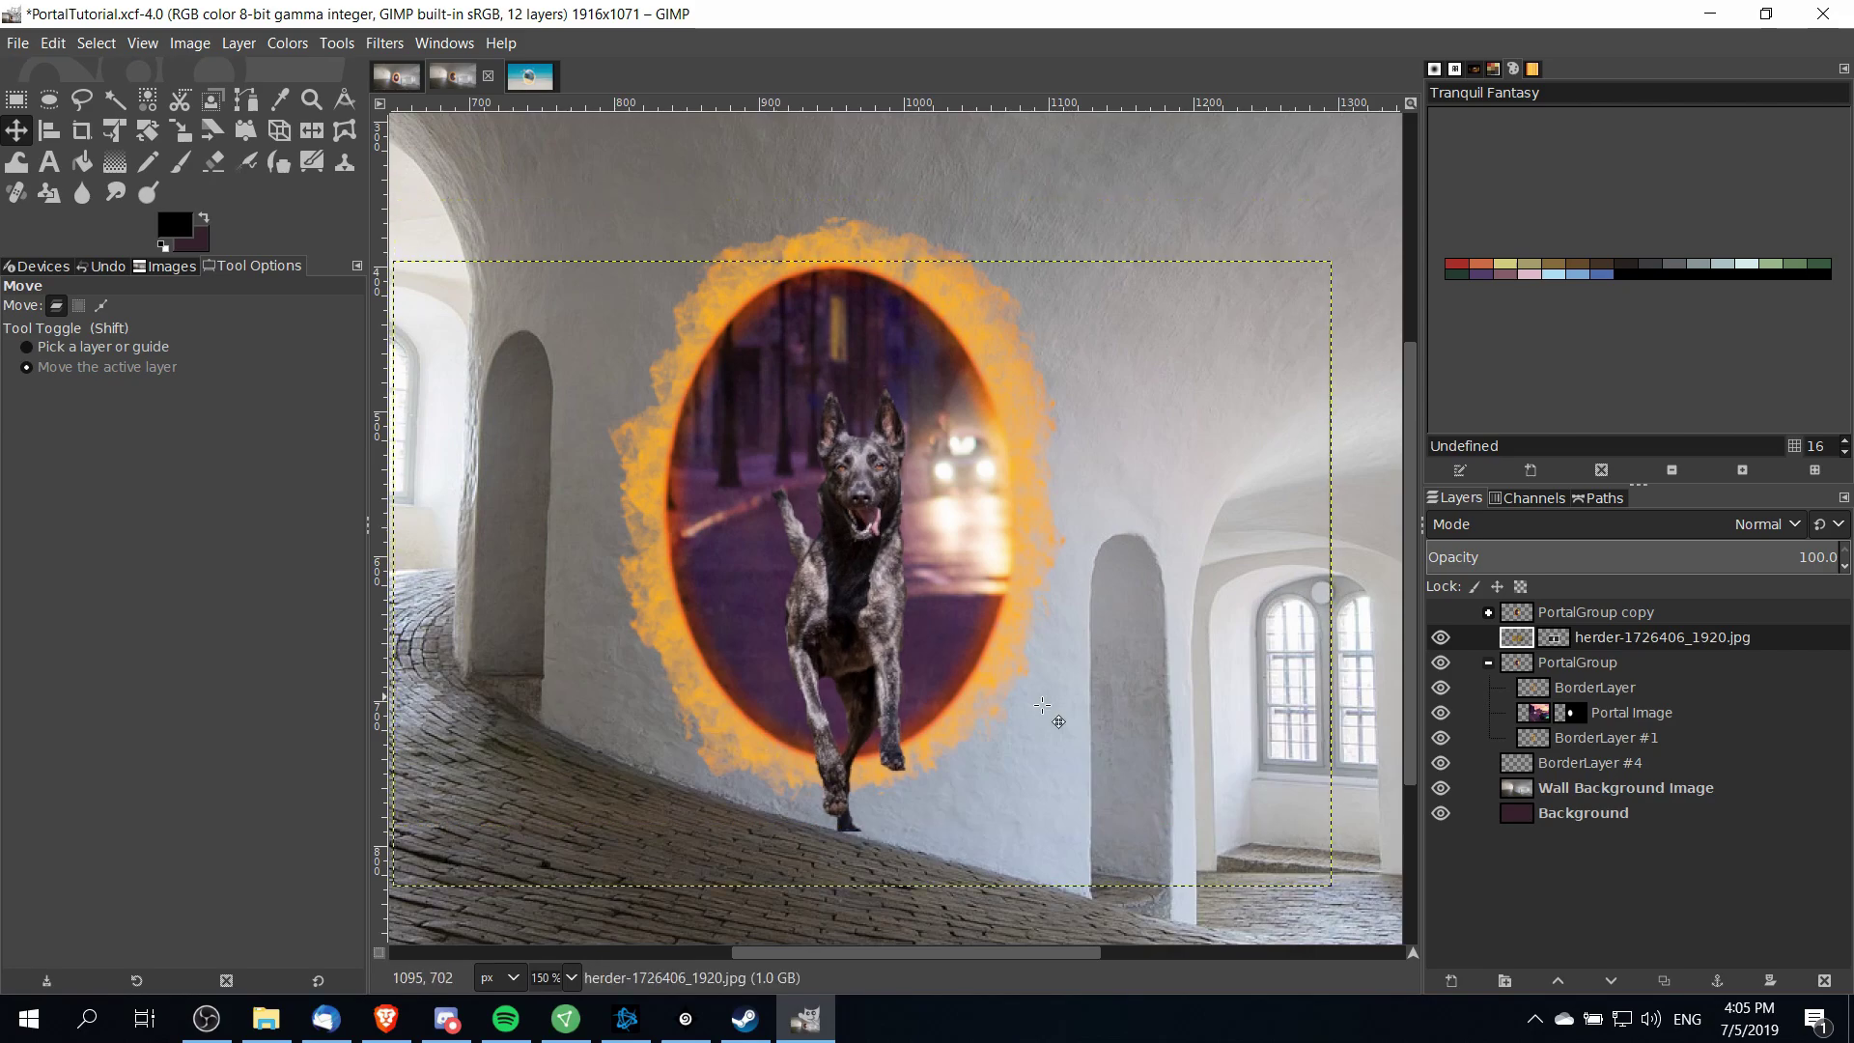
scroll(752, 628, "down", 2)
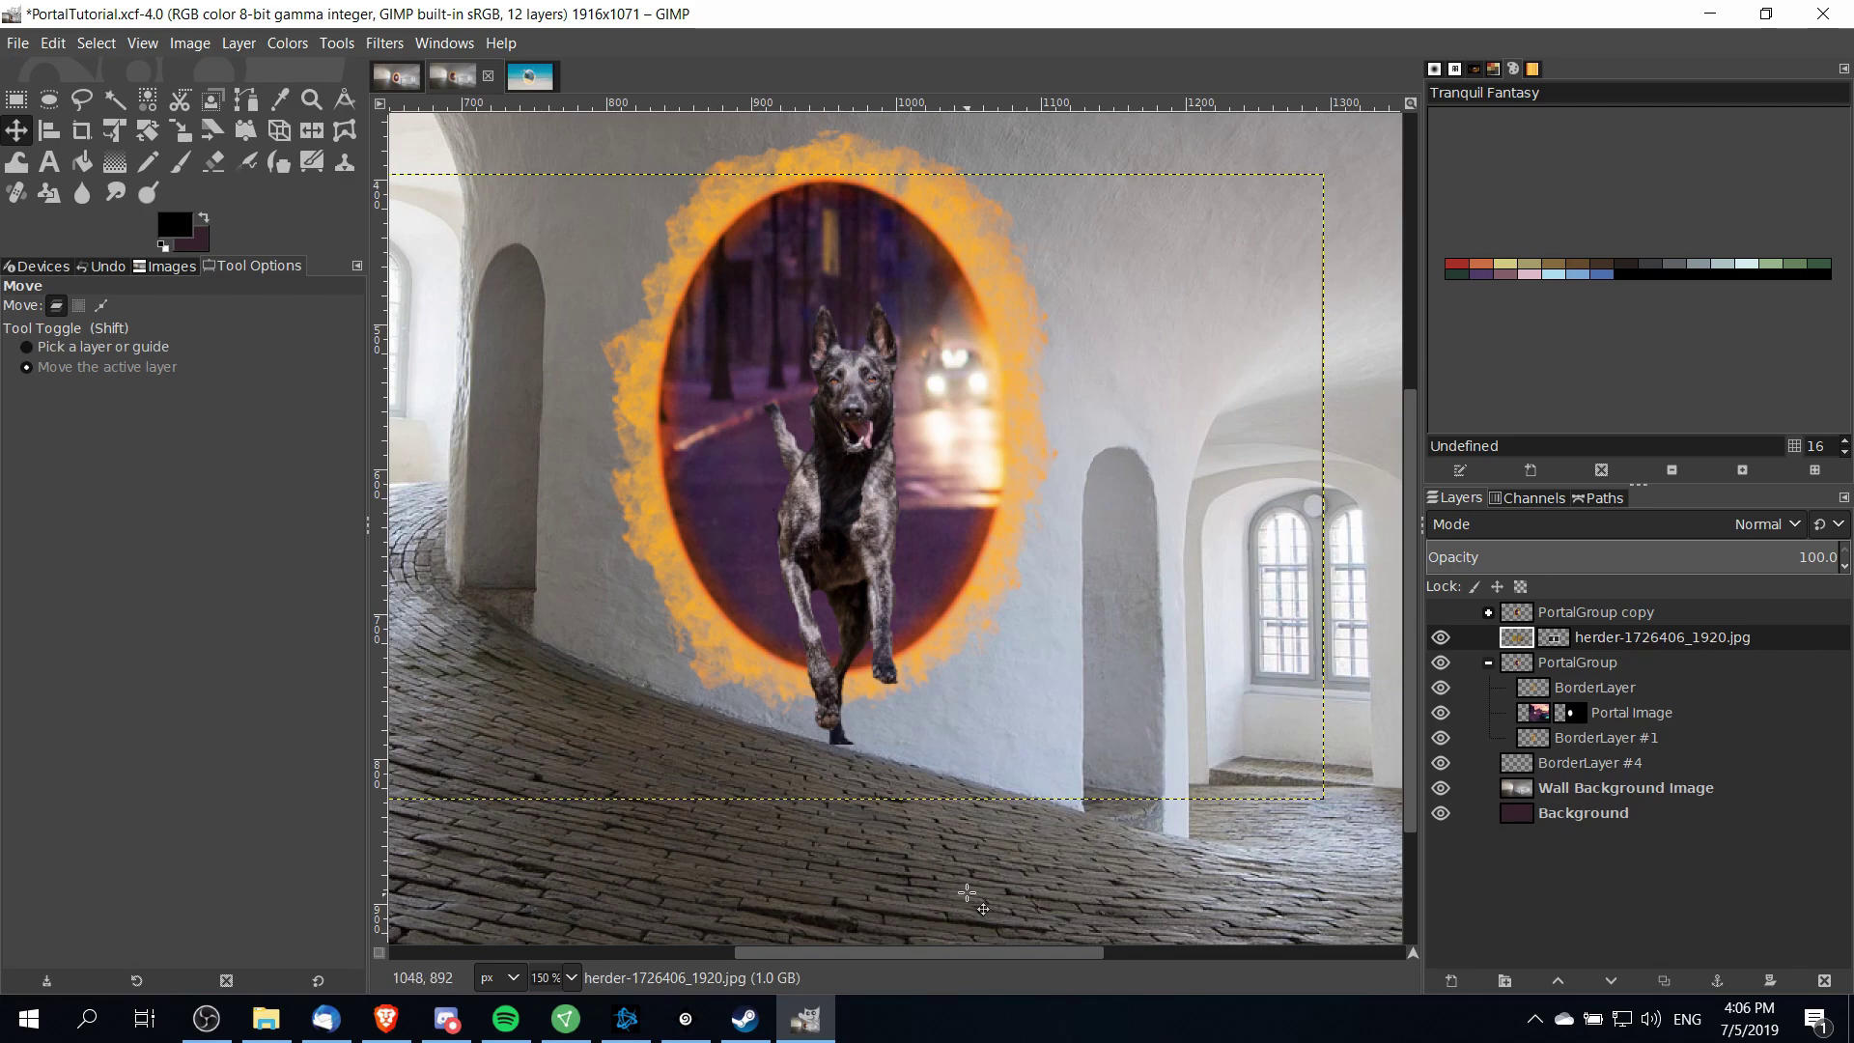
Hide the dog's hind paw below the portal rim by painting black on the dog's layer mask with the Paintbrush
scroll(970, 859, "up", 1)
left_click(1551, 639)
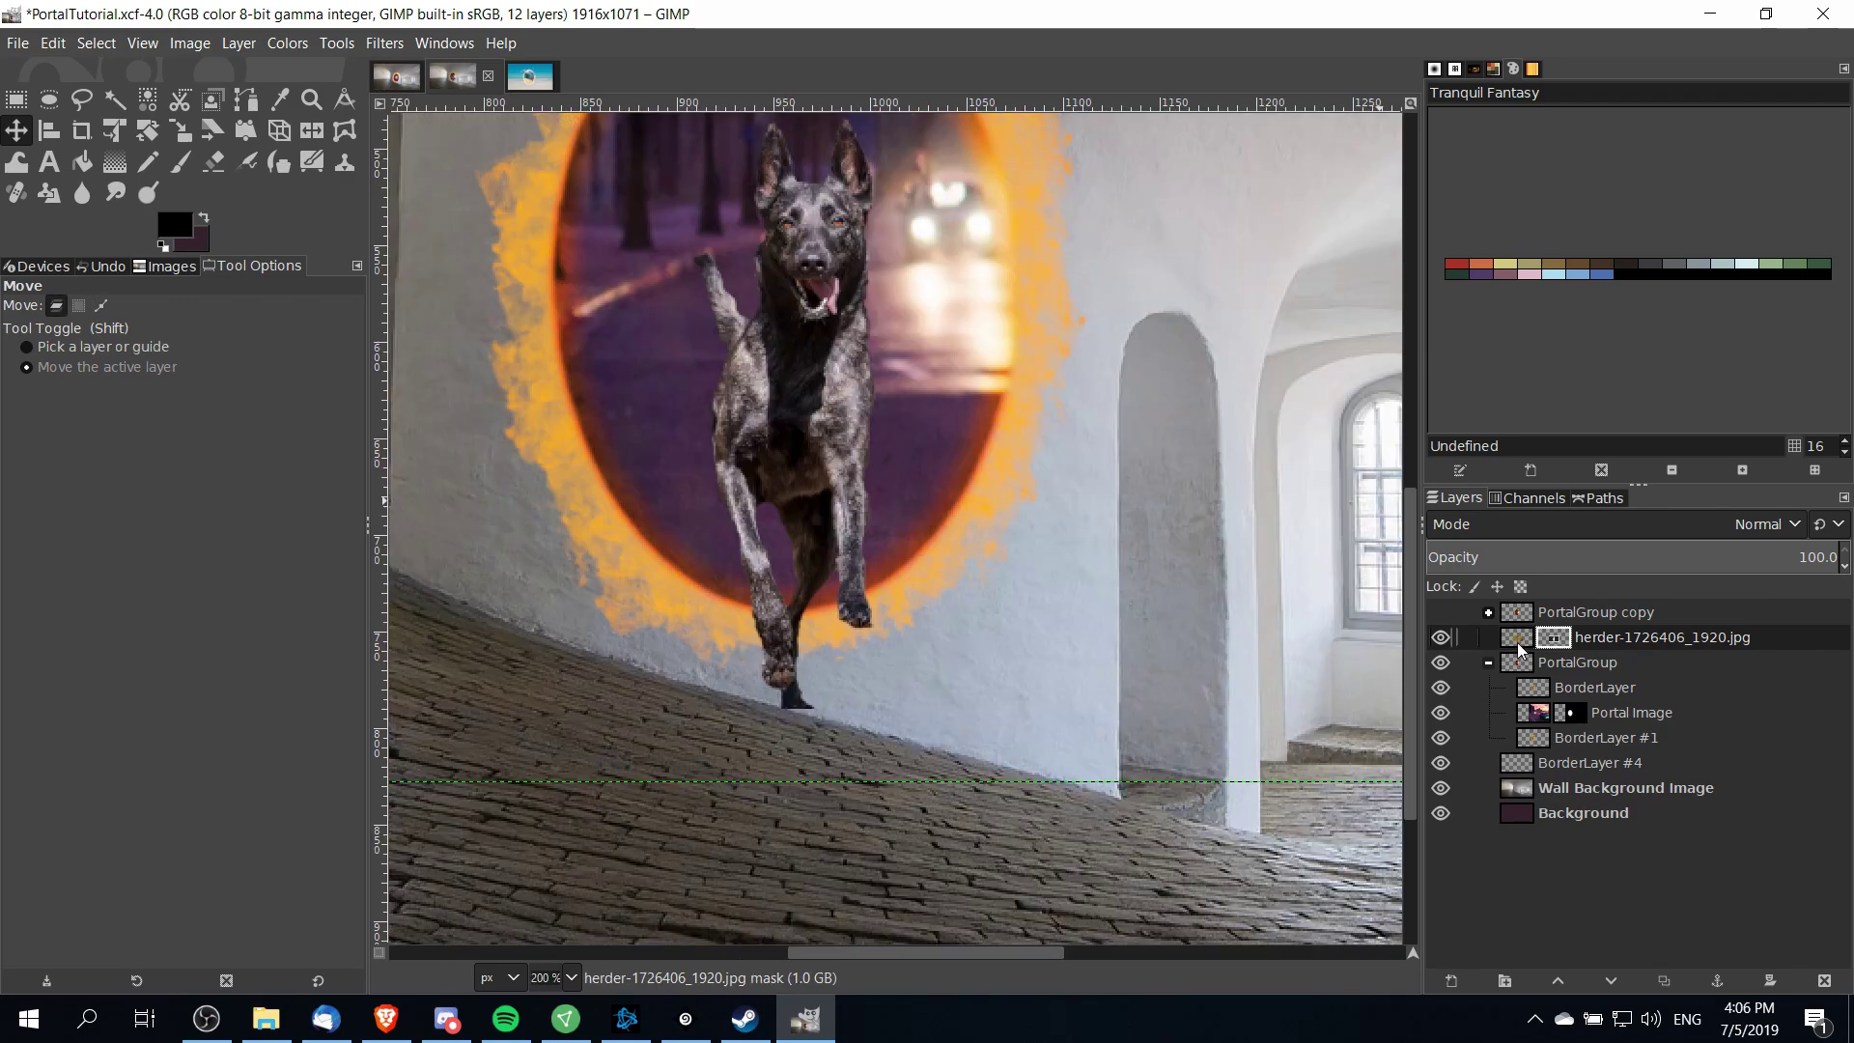
left_click(180, 161)
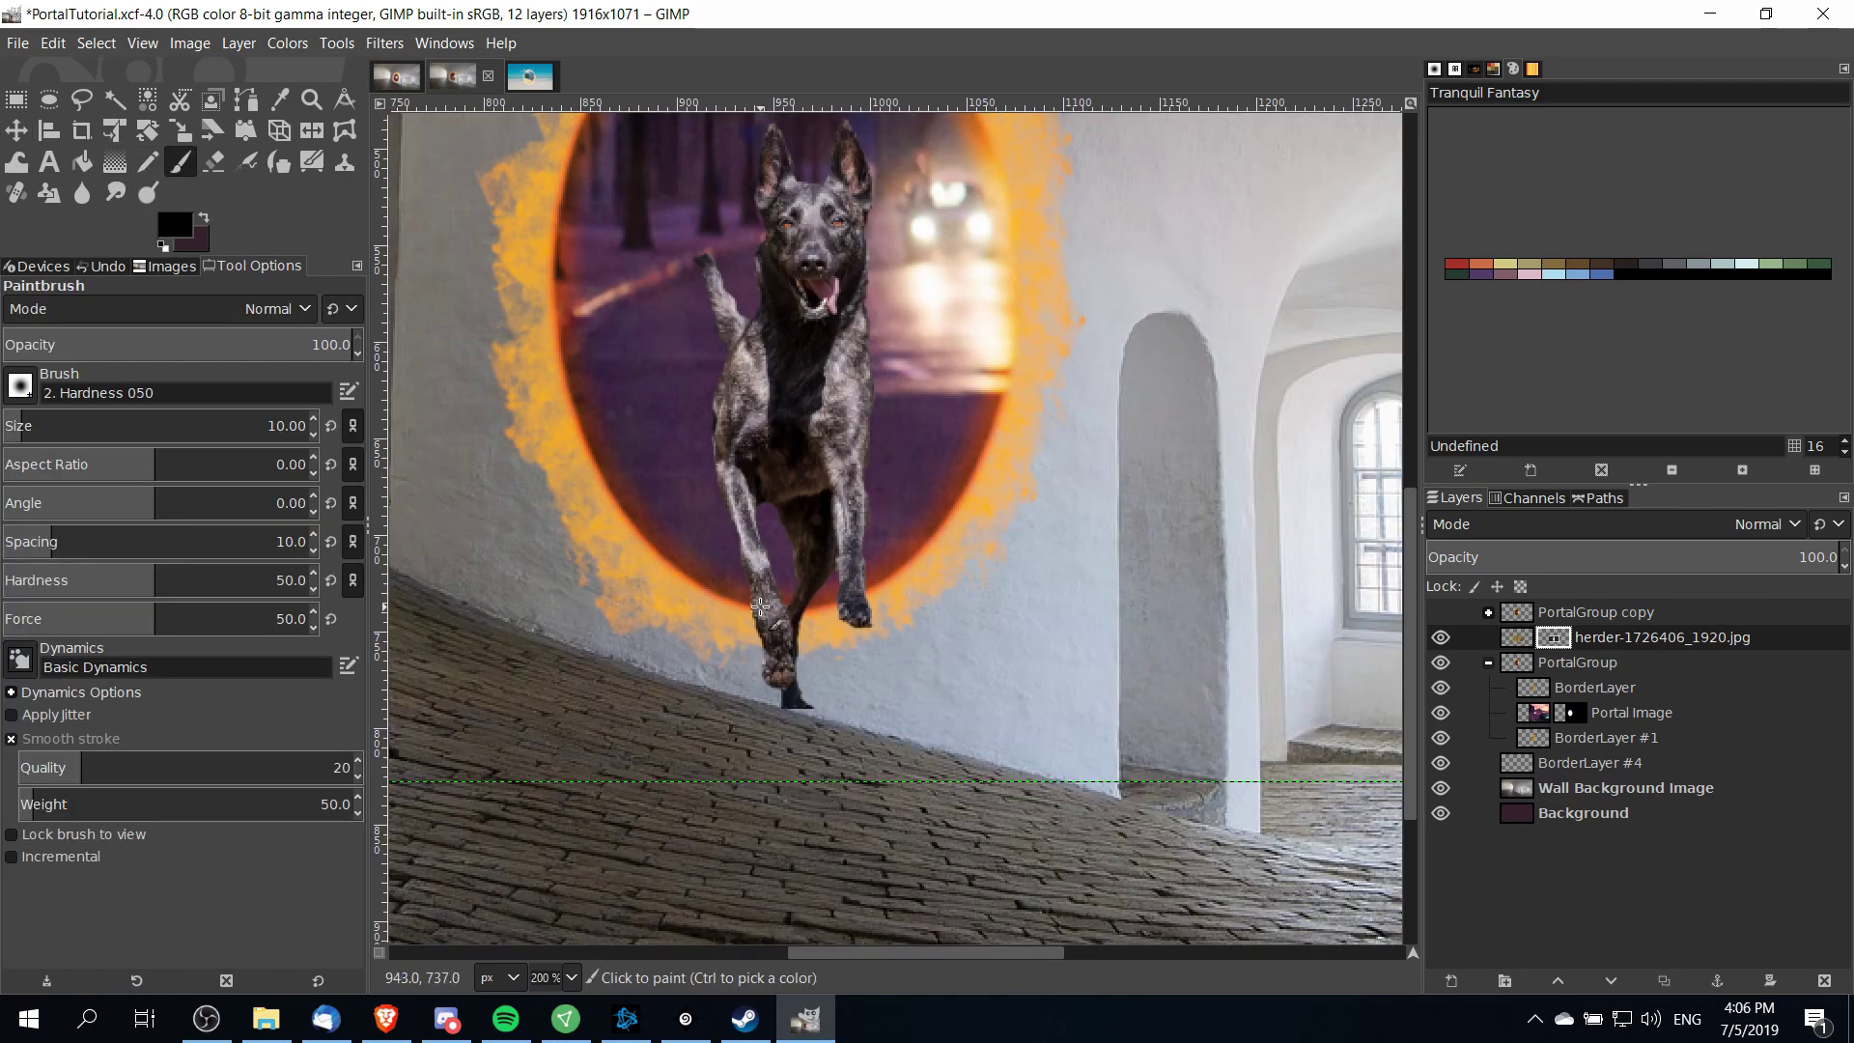
scroll(730, 619, "up", 1)
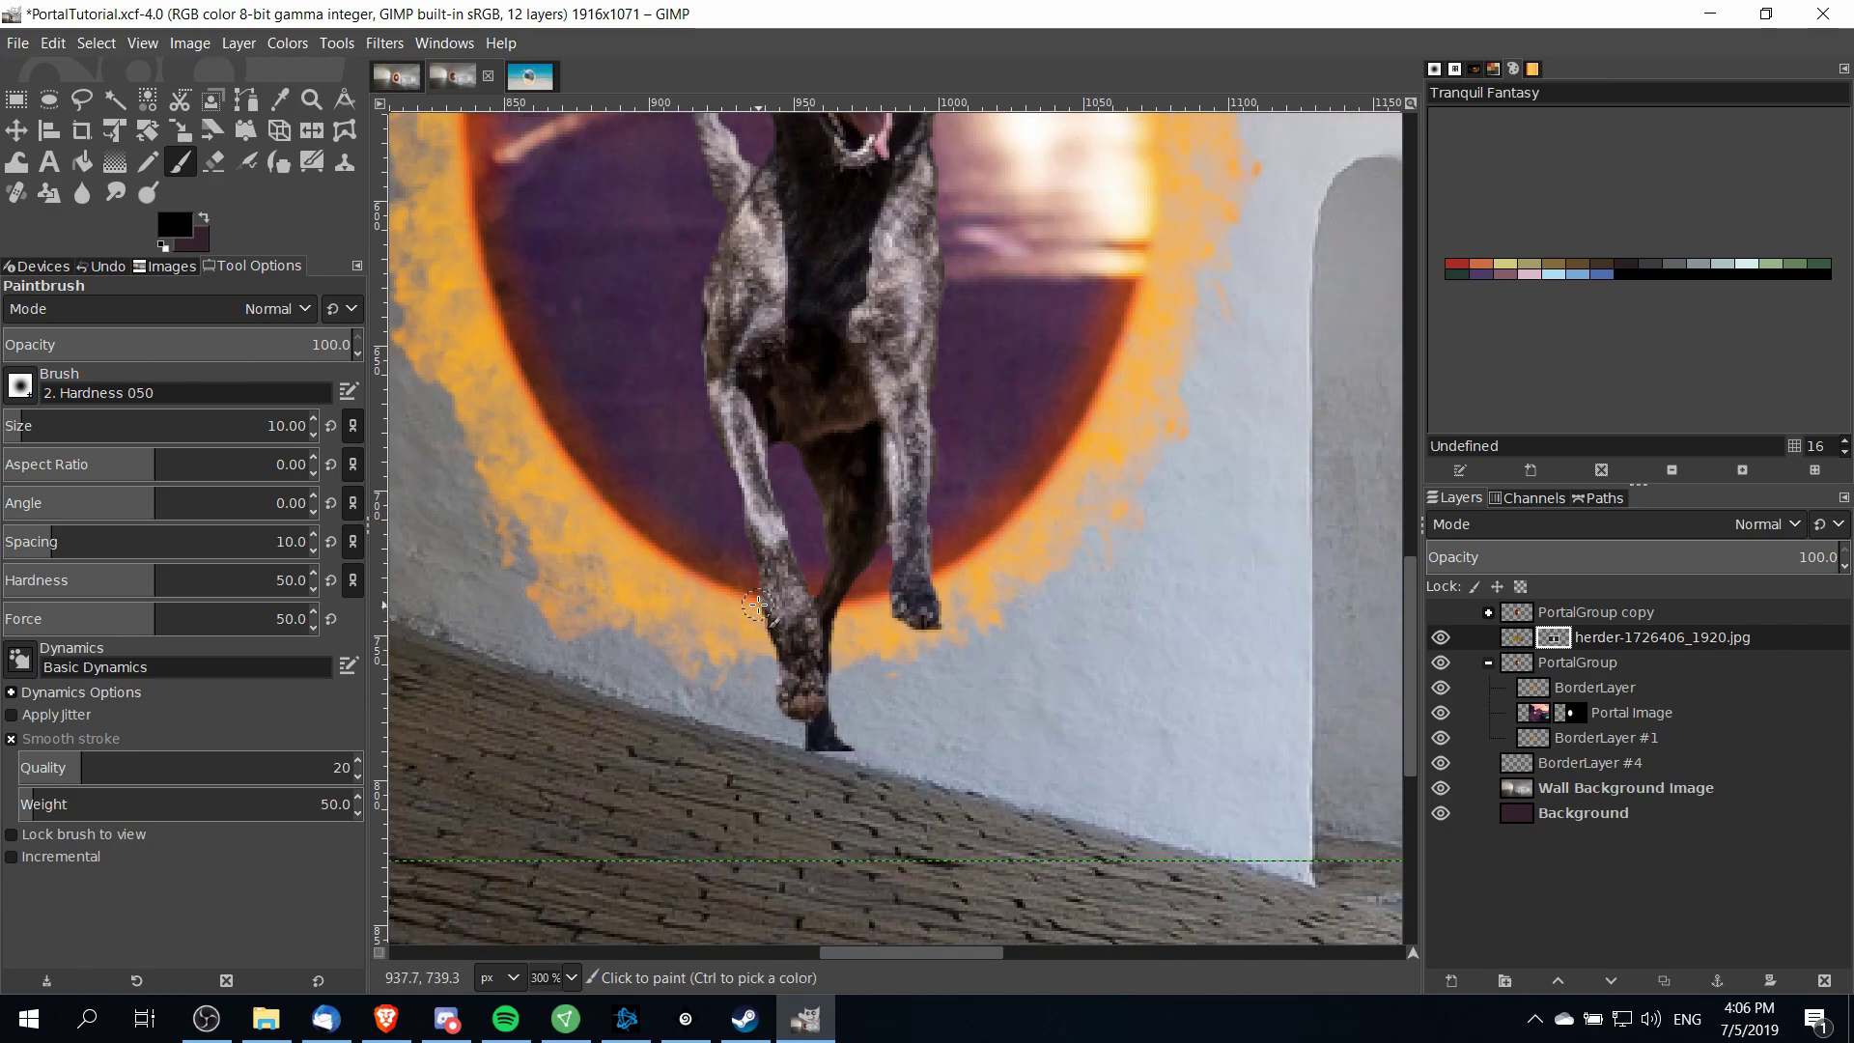
scroll(825, 502, "down", 1)
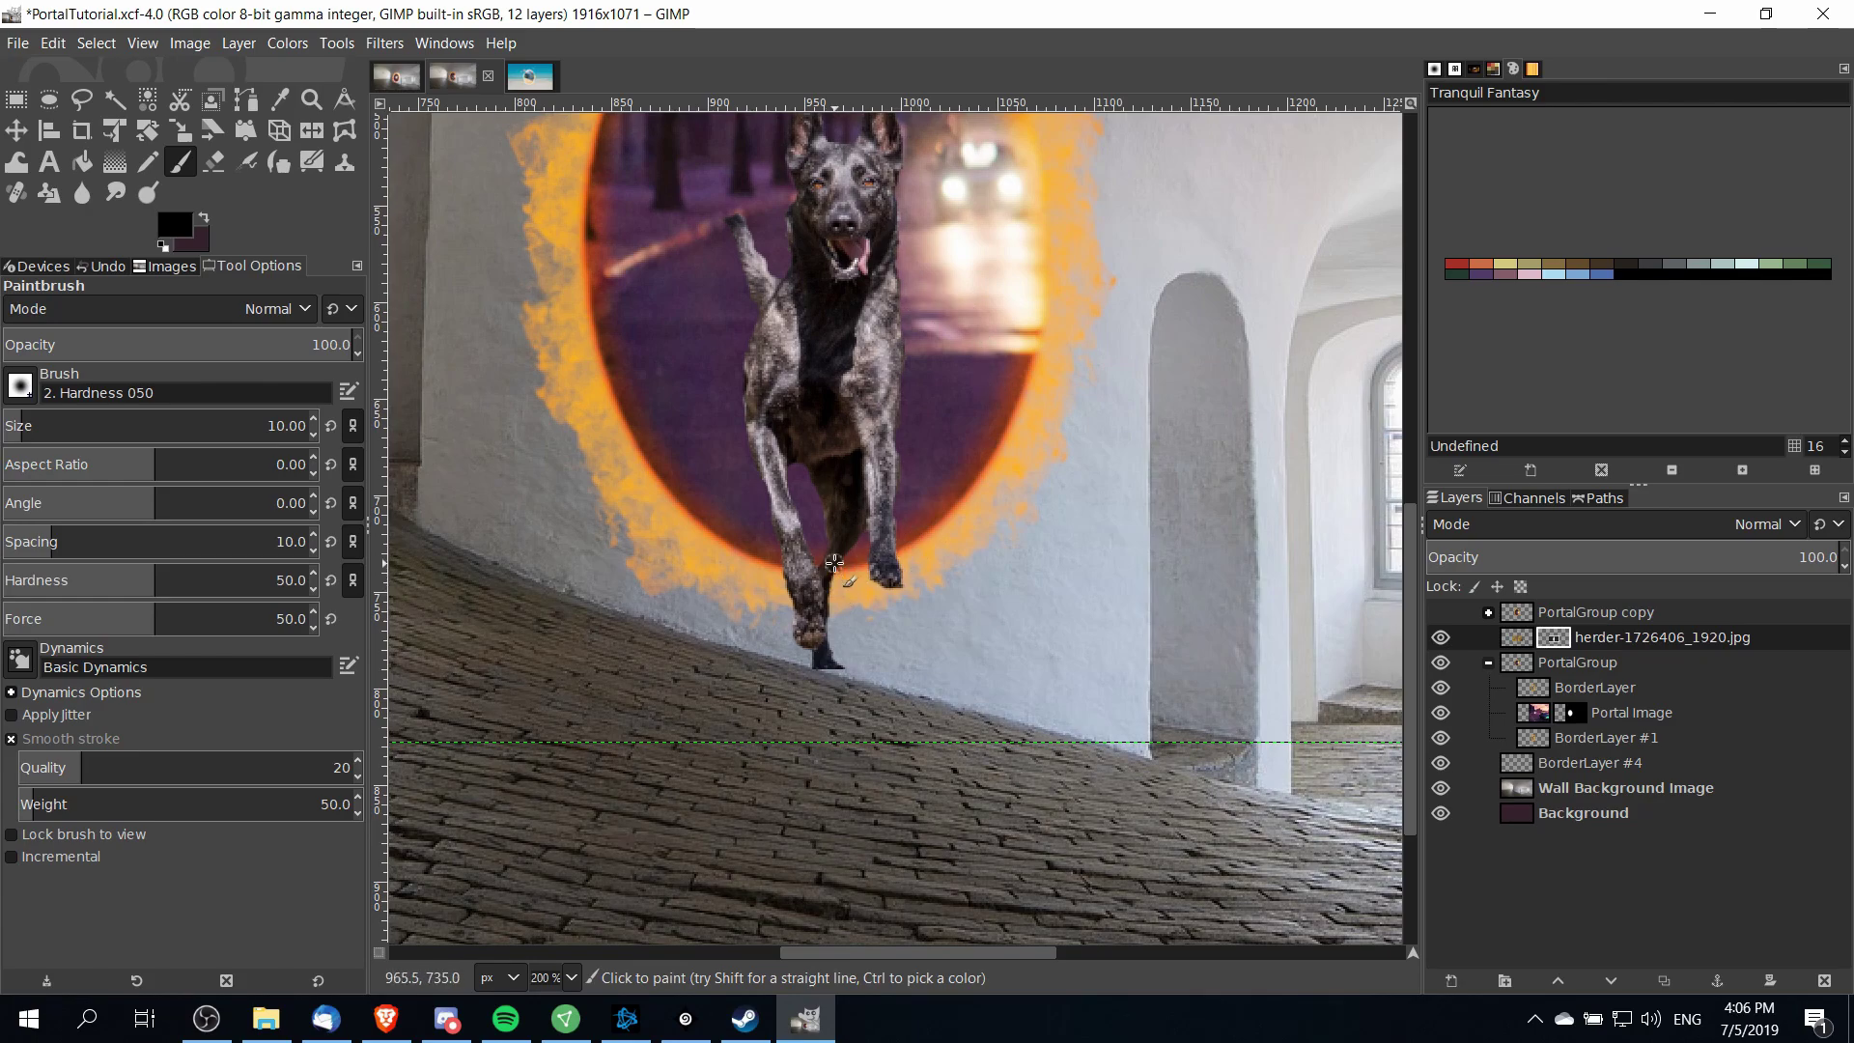
scroll(835, 577, "up", 2)
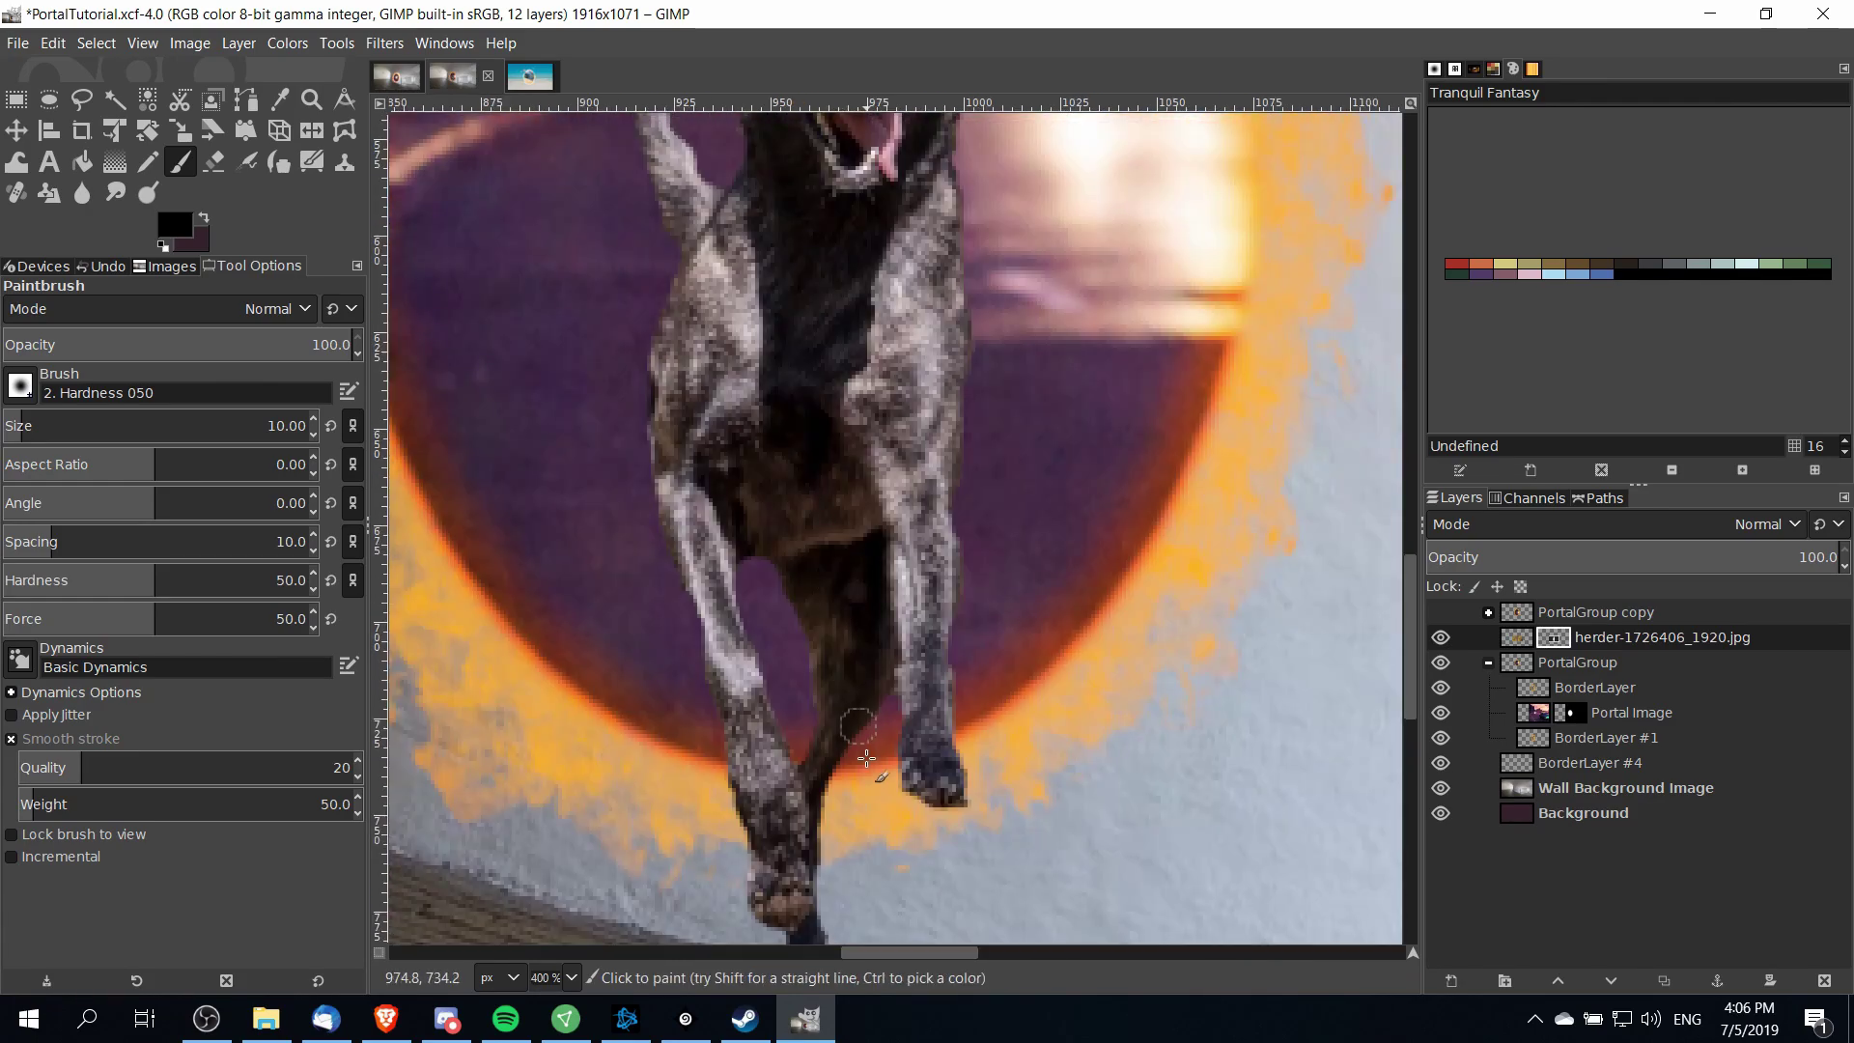
scroll(849, 524, "up", 2)
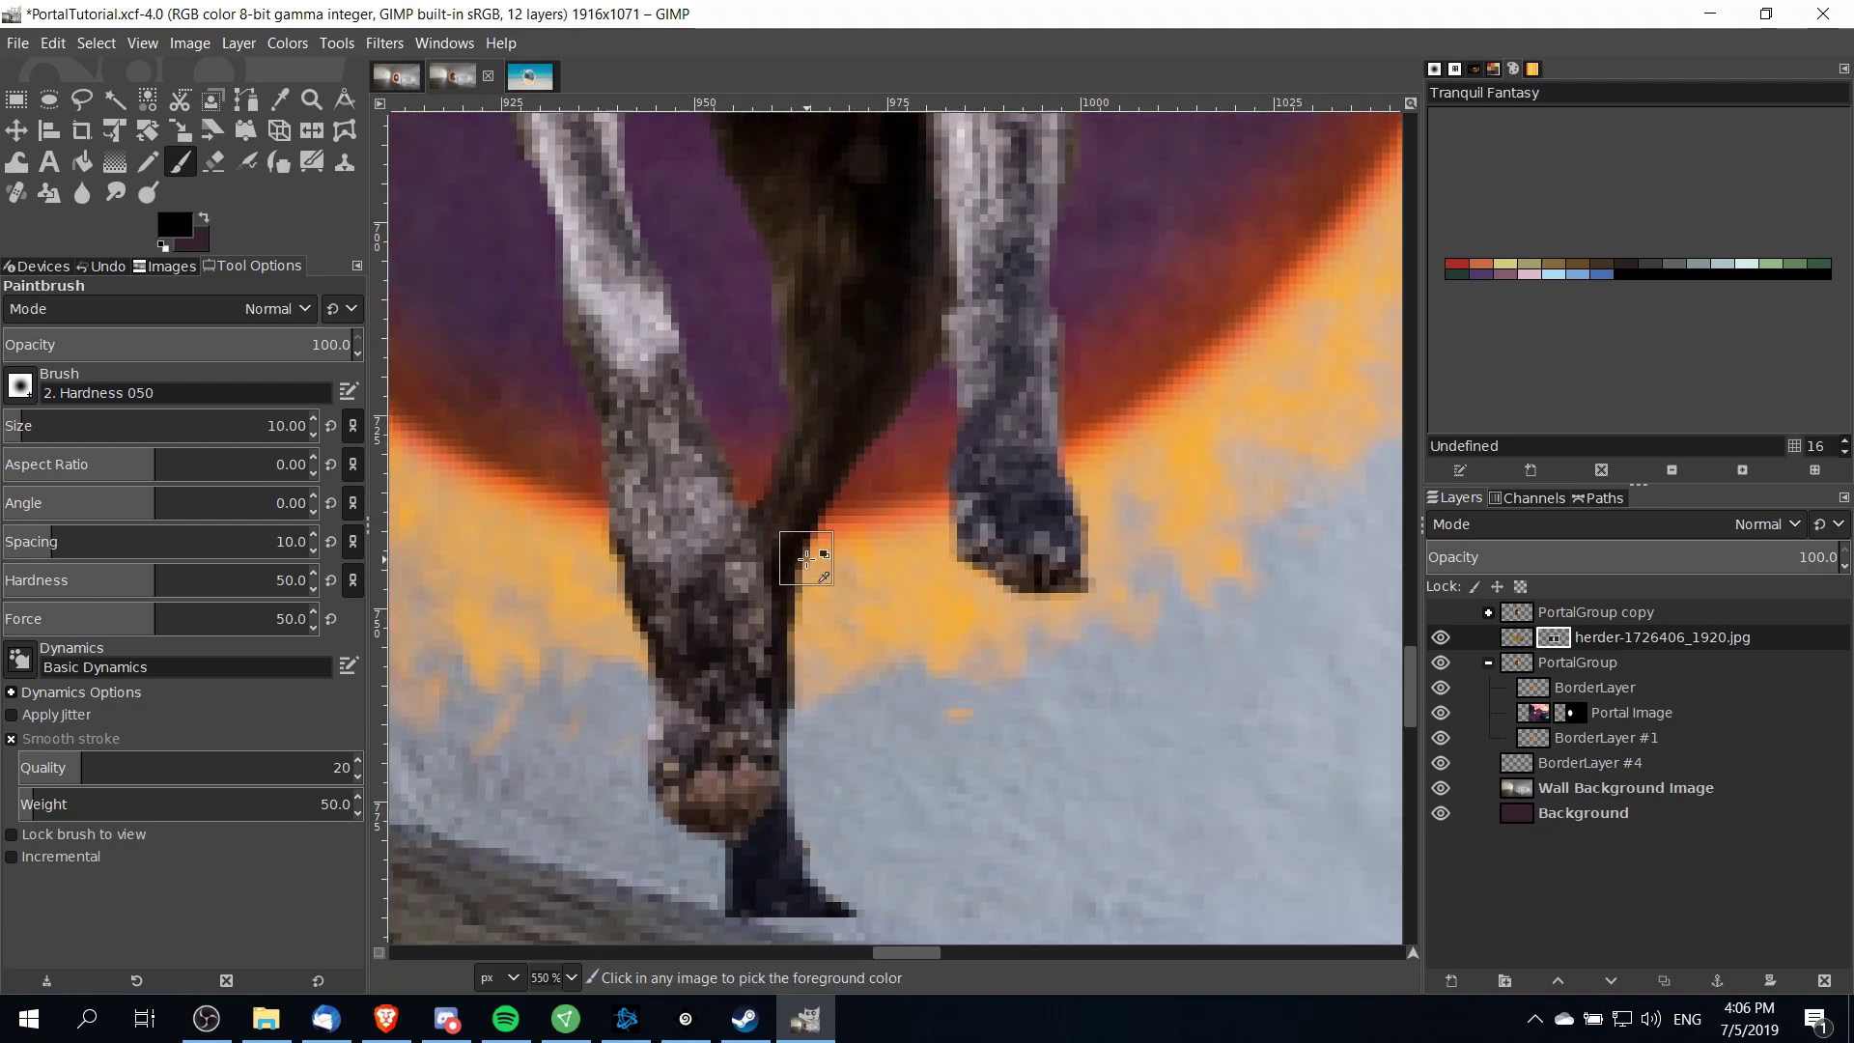
mouse_move(798, 549)
left_mouse_down()
mouse_move(787, 512)
mouse_move(828, 705)
left_mouse_up()
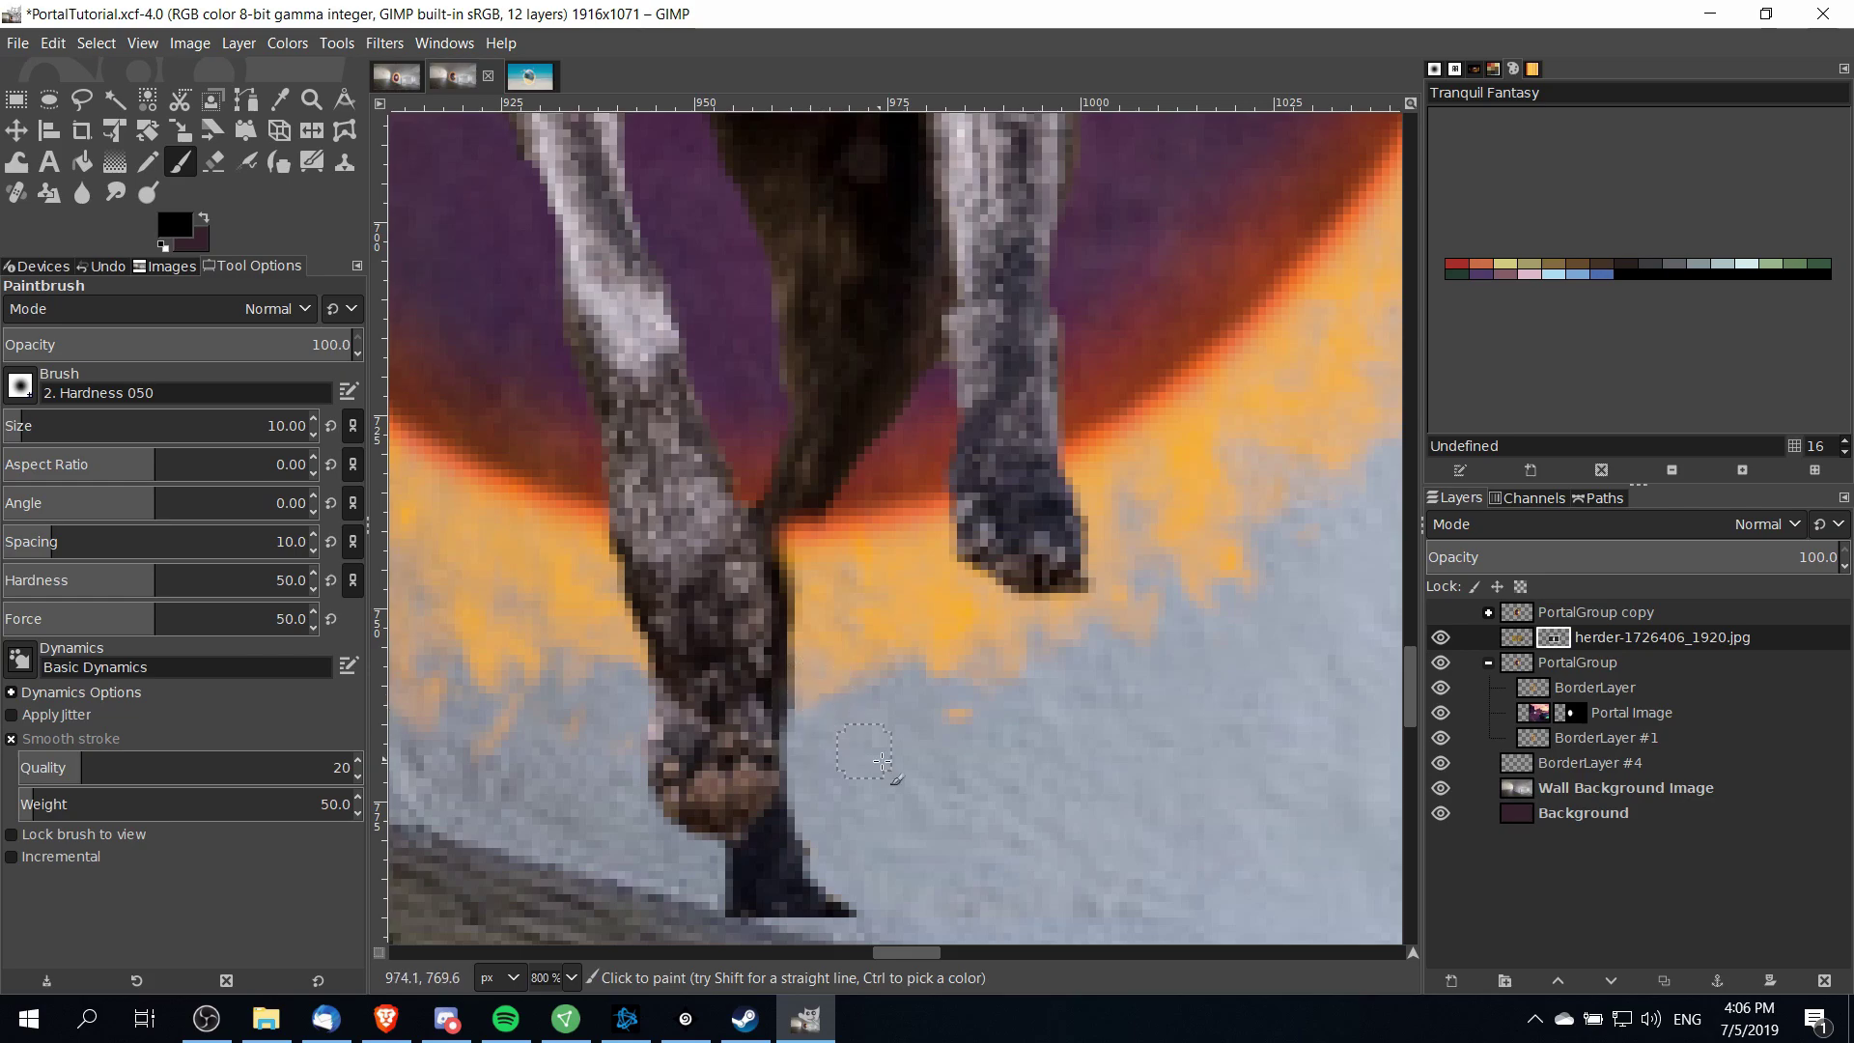
Fade the cut end of the hind leg on the layer mask with the 2. Hardness 025 brush at size 21, undoing unwanted strokes
scroll(1068, 574, "down", 1)
left_click(20, 385)
double_click(77, 469)
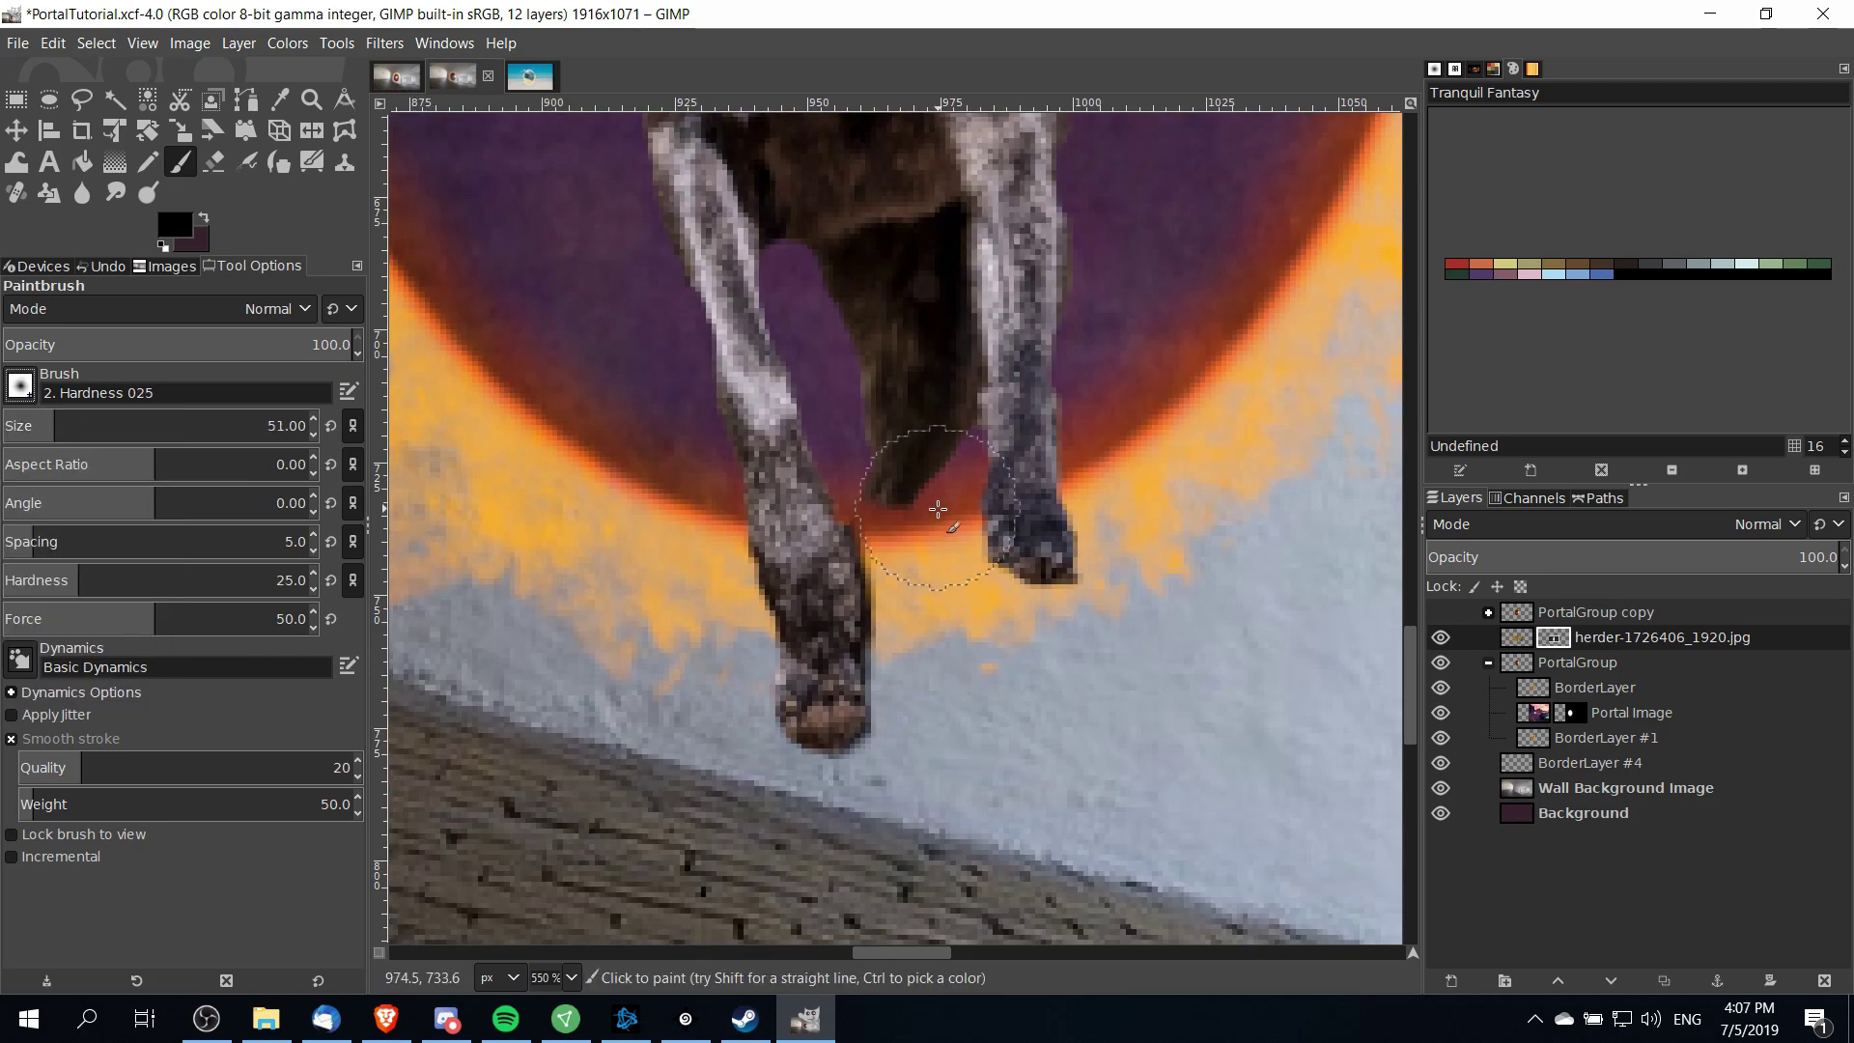
key("bracketleft")
key("bracketleft")
key("bracketleft")
key("bracketleft")
key("bracketleft")
key("bracketleft")
key("bracketleft")
key("bracketleft")
key("bracketleft")
key("bracketleft")
key("bracketleft")
key("bracketleft")
key("bracketleft")
key("bracketleft")
key("bracketleft")
key("bracketleft")
key("bracketleft")
key("bracketleft")
key("bracketleft")
key("bracketleft")
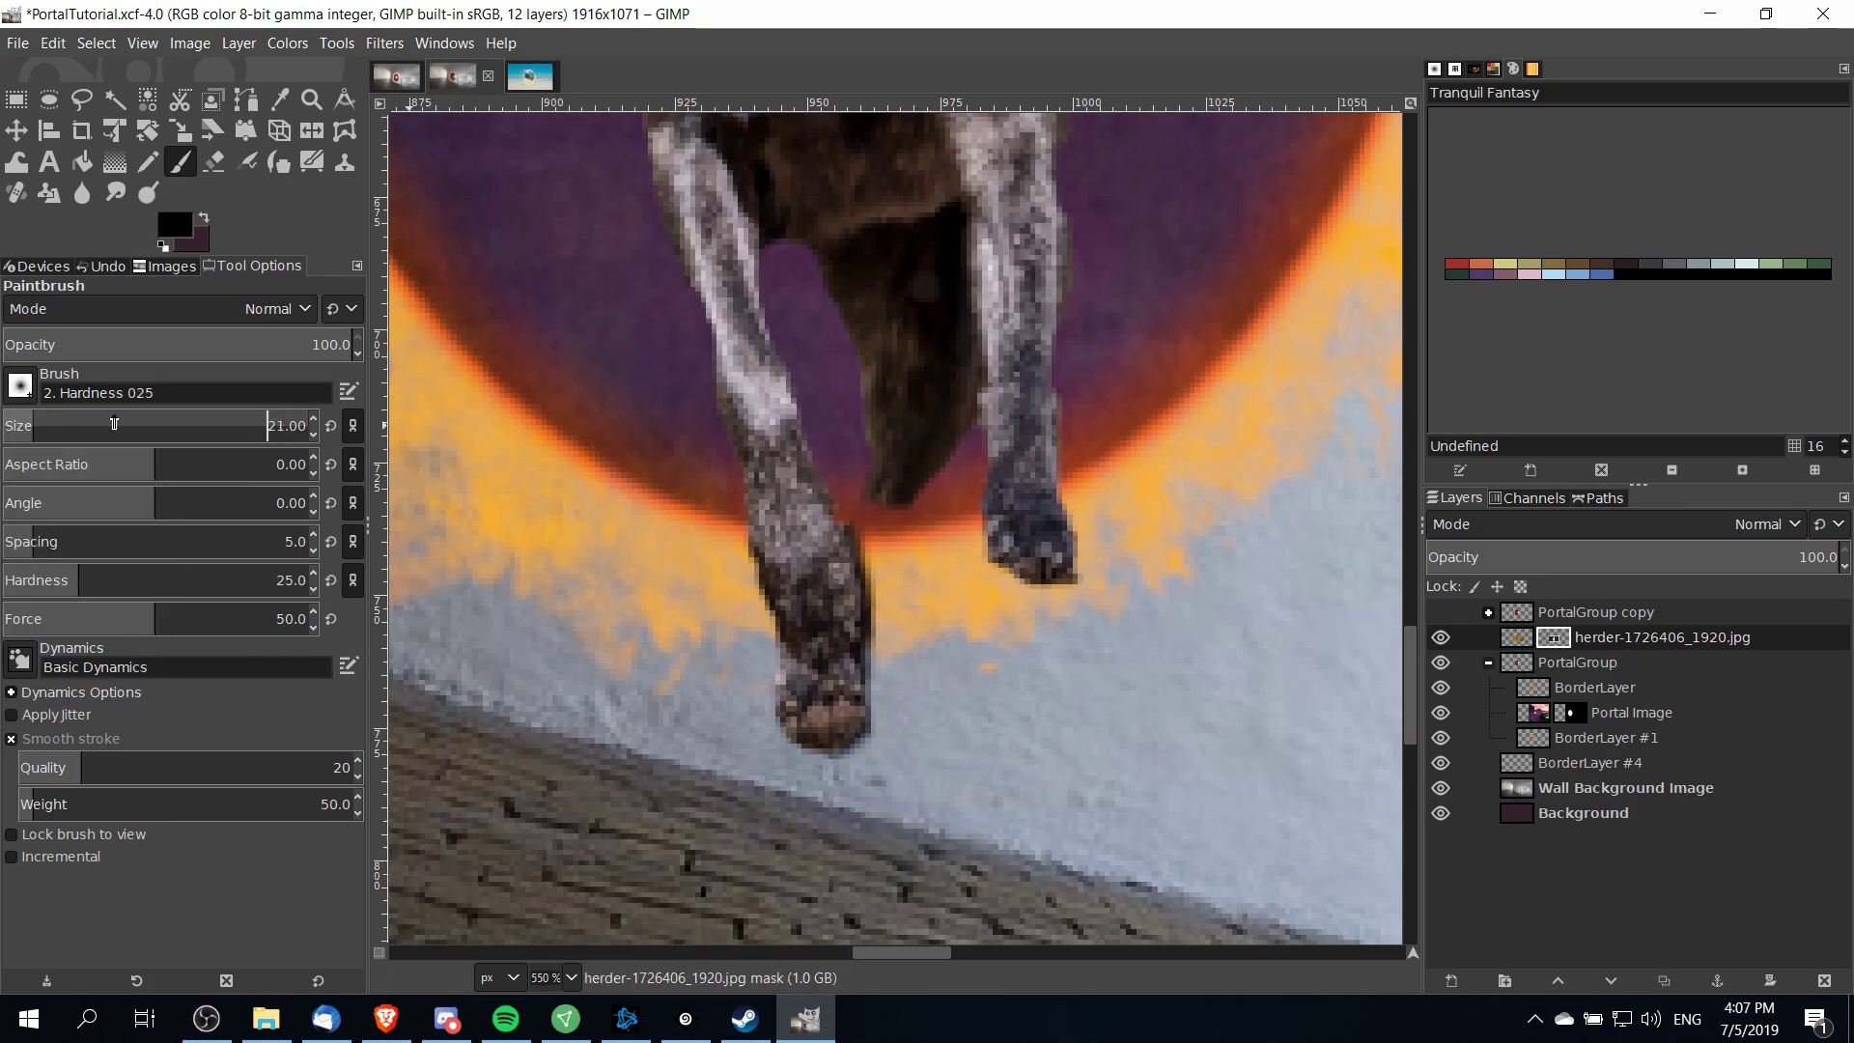
mouse_move(915, 495)
left_mouse_down()
mouse_move(881, 495)
mouse_move(928, 508)
left_mouse_up()
key("ctrl+z")
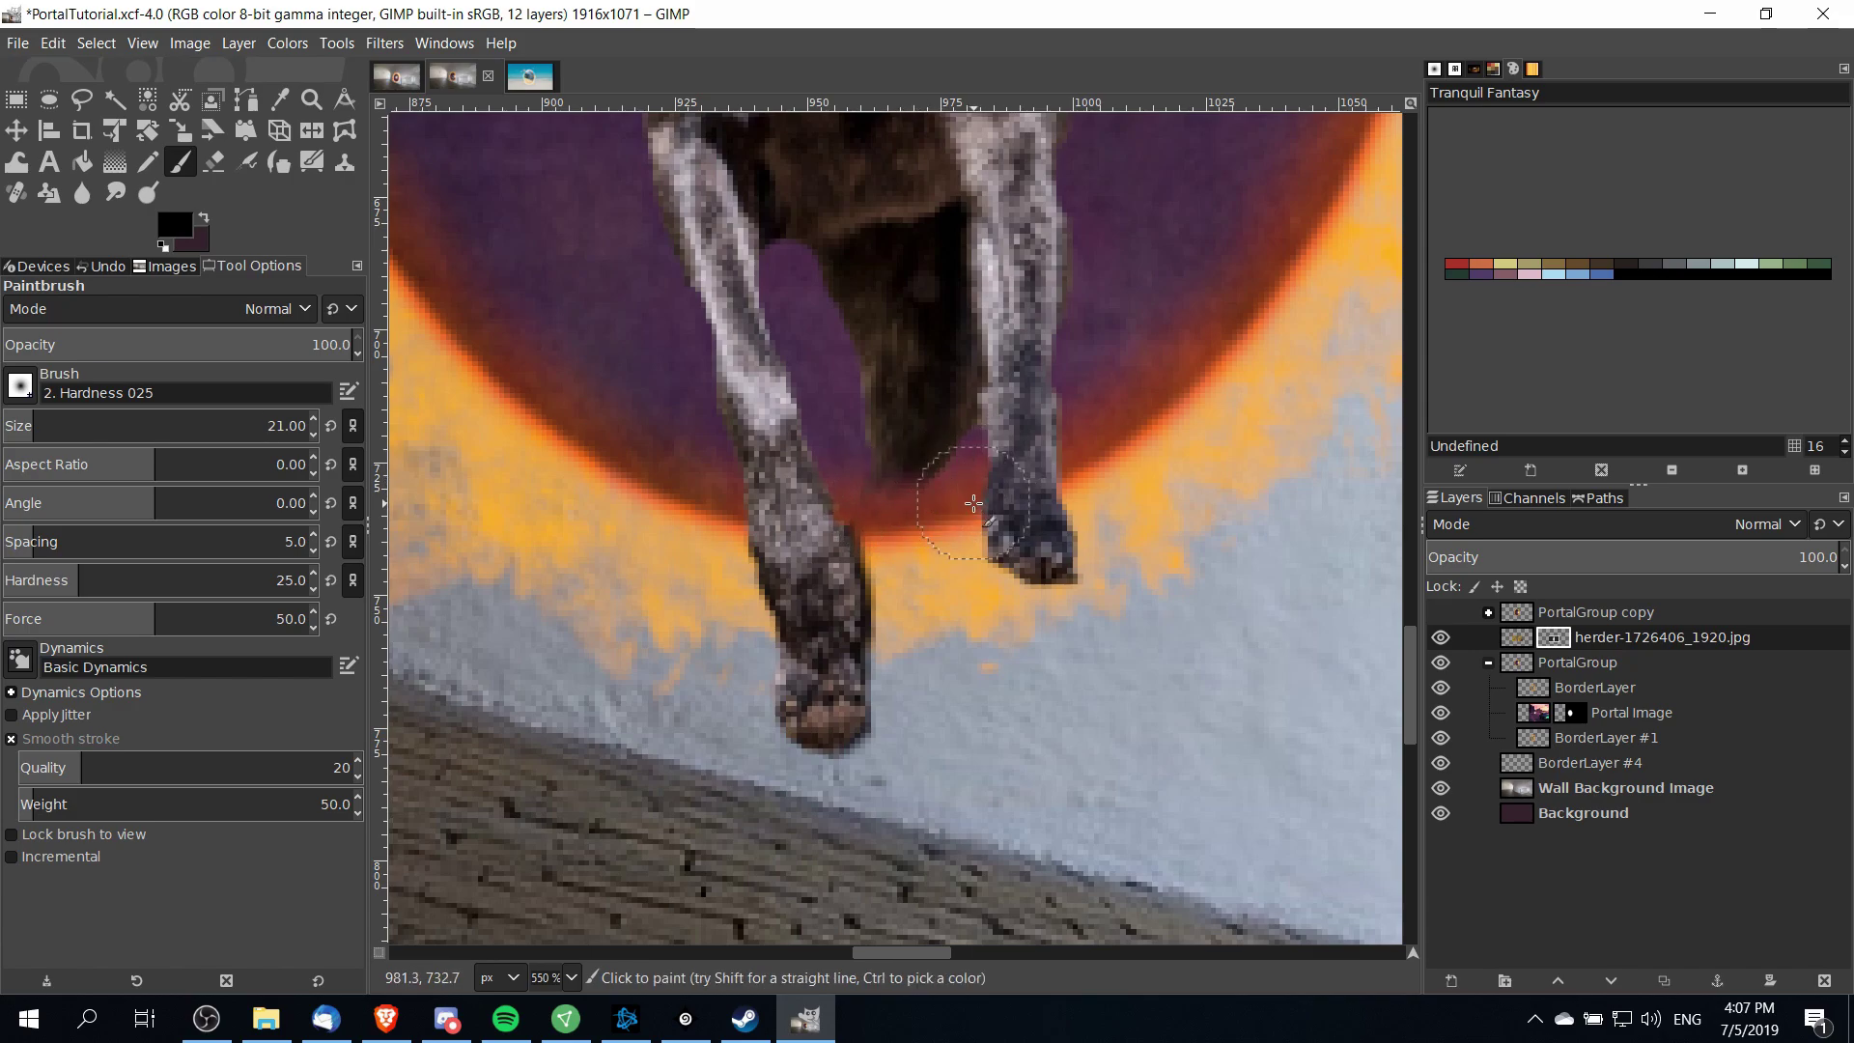
scroll(966, 483, "down", 3, "ctrl")
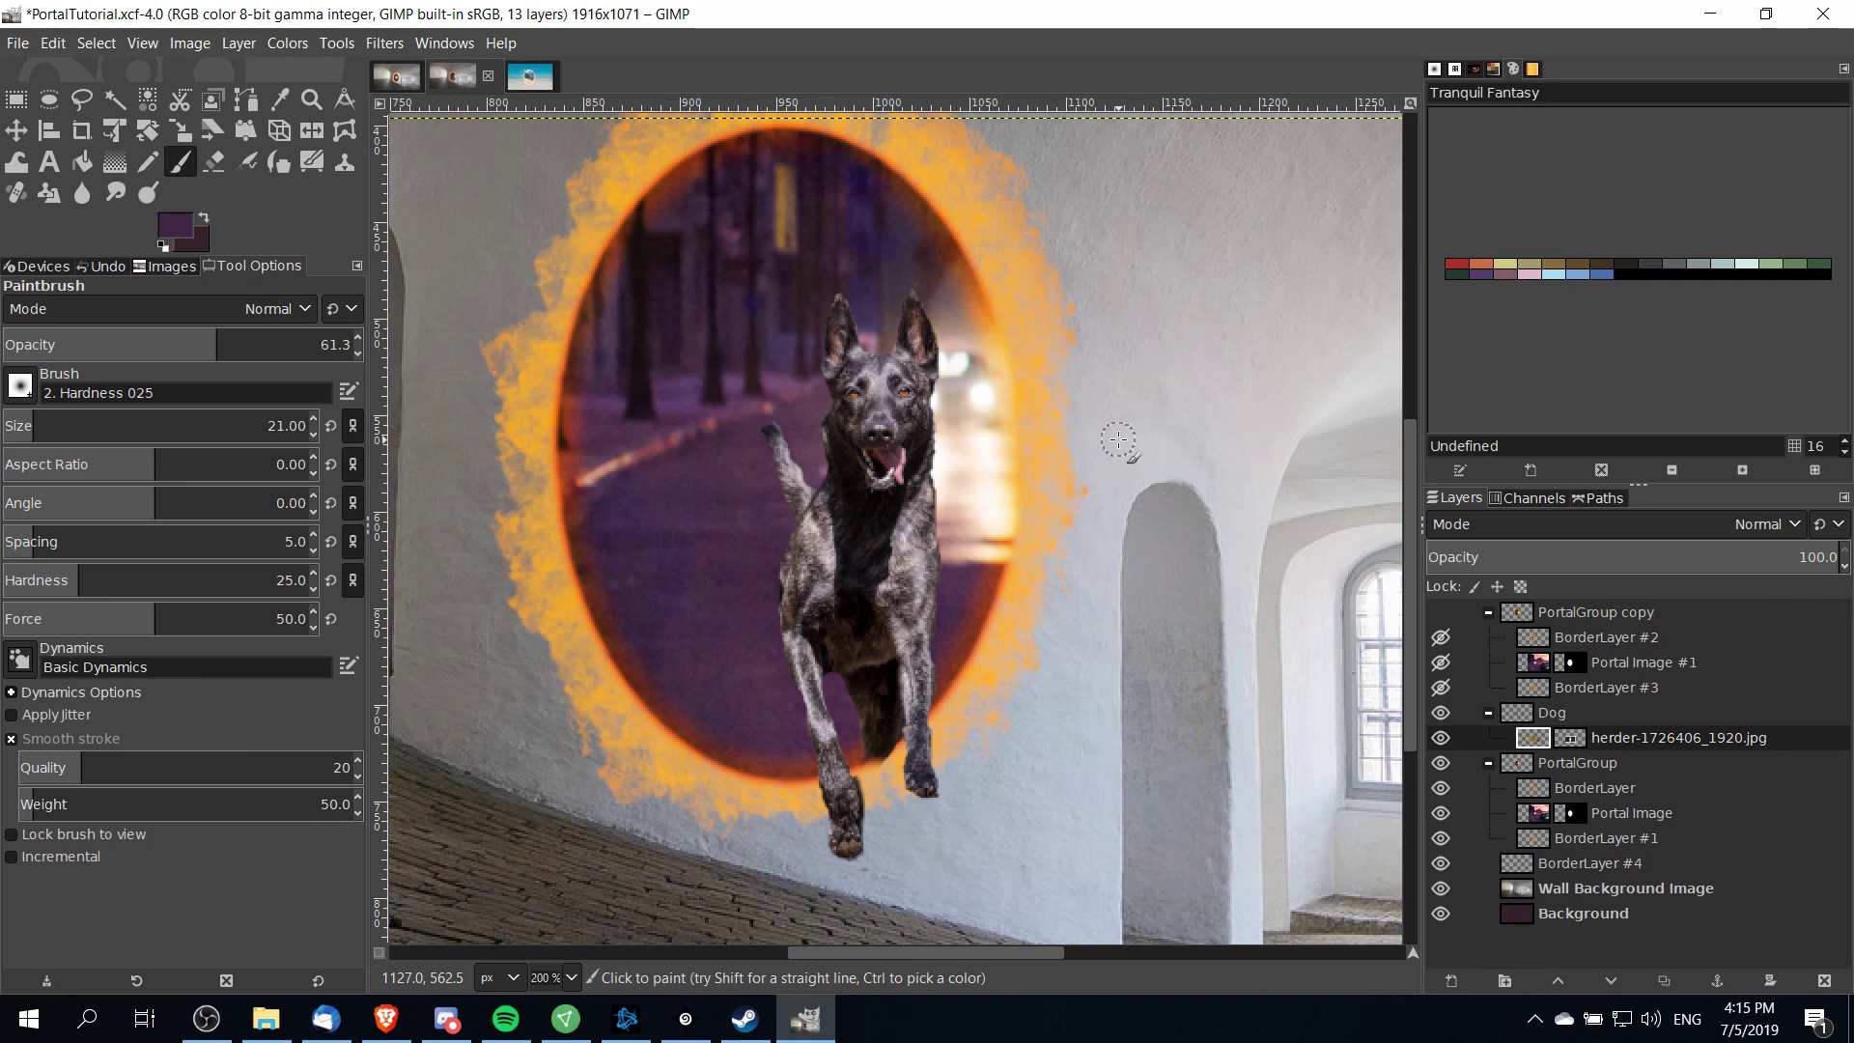
Duplicate the Portal Image layer and place the copy directly above the herder-1726406_1920.jpg layer inside the Dog group
left_click(1648, 819)
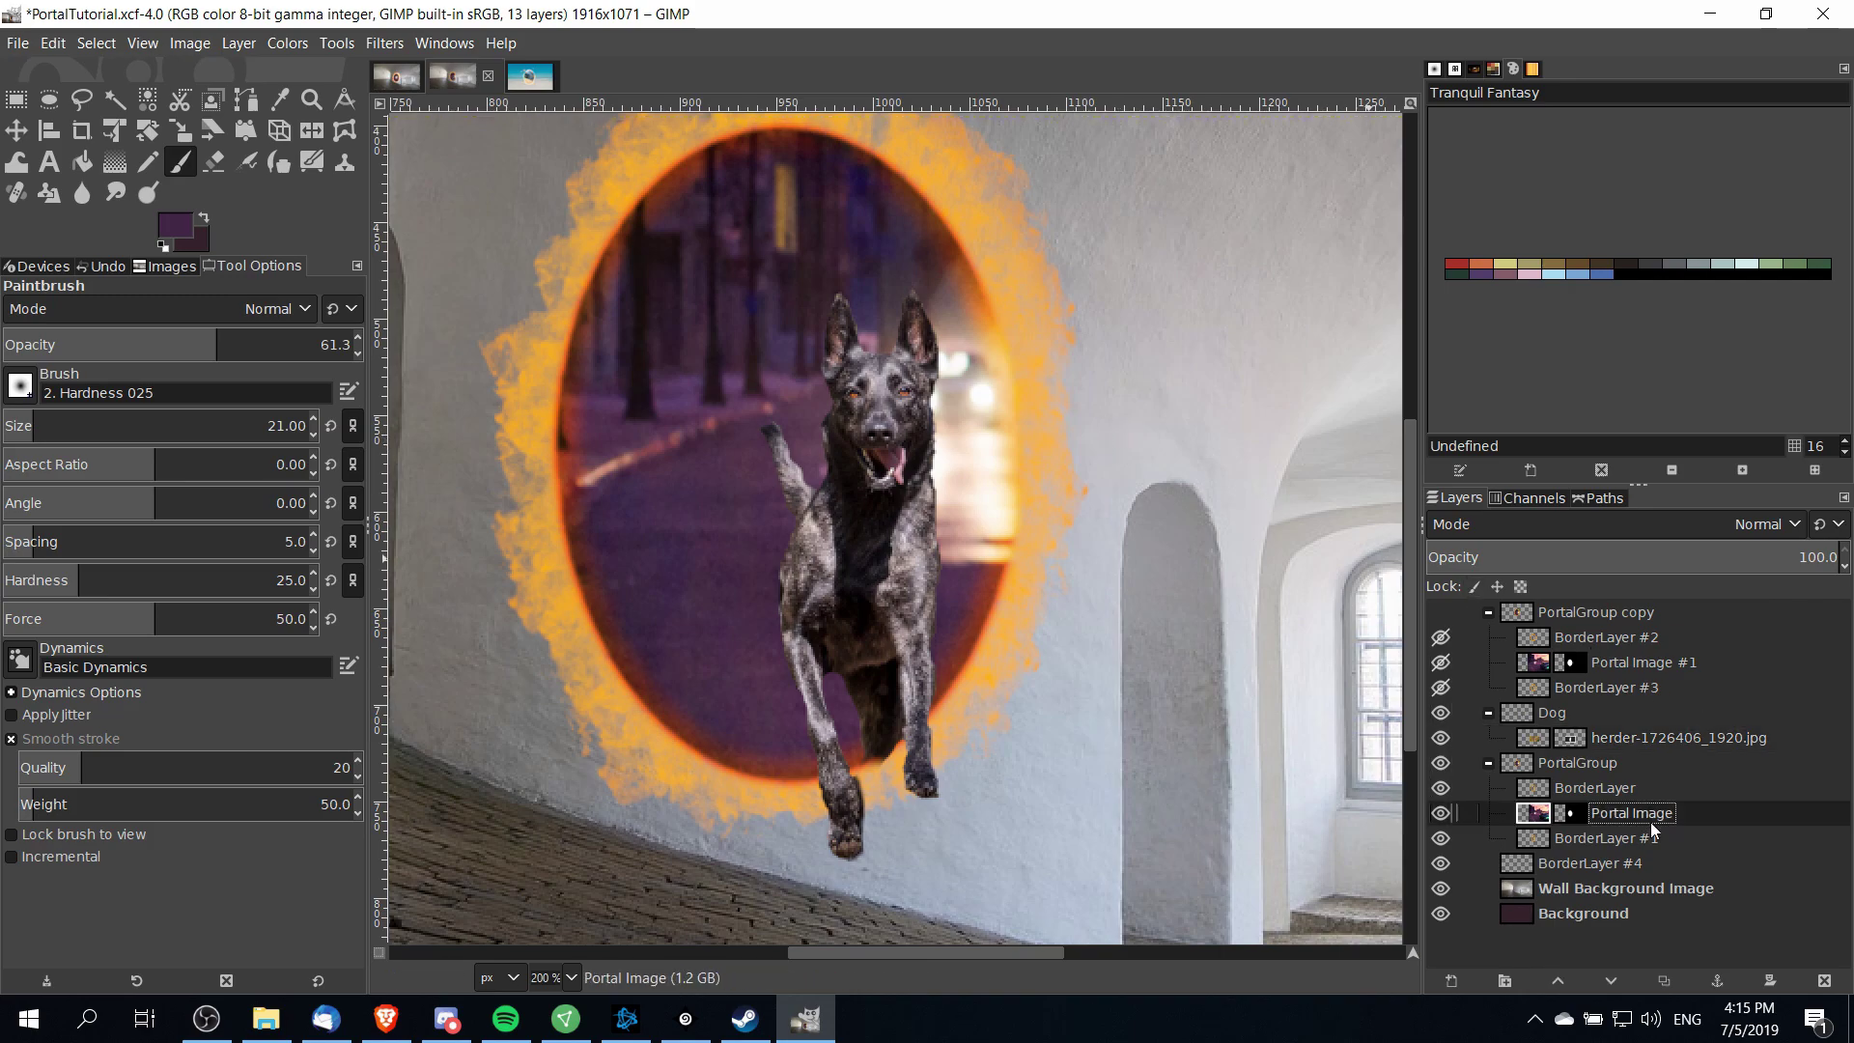
right_click(1684, 817)
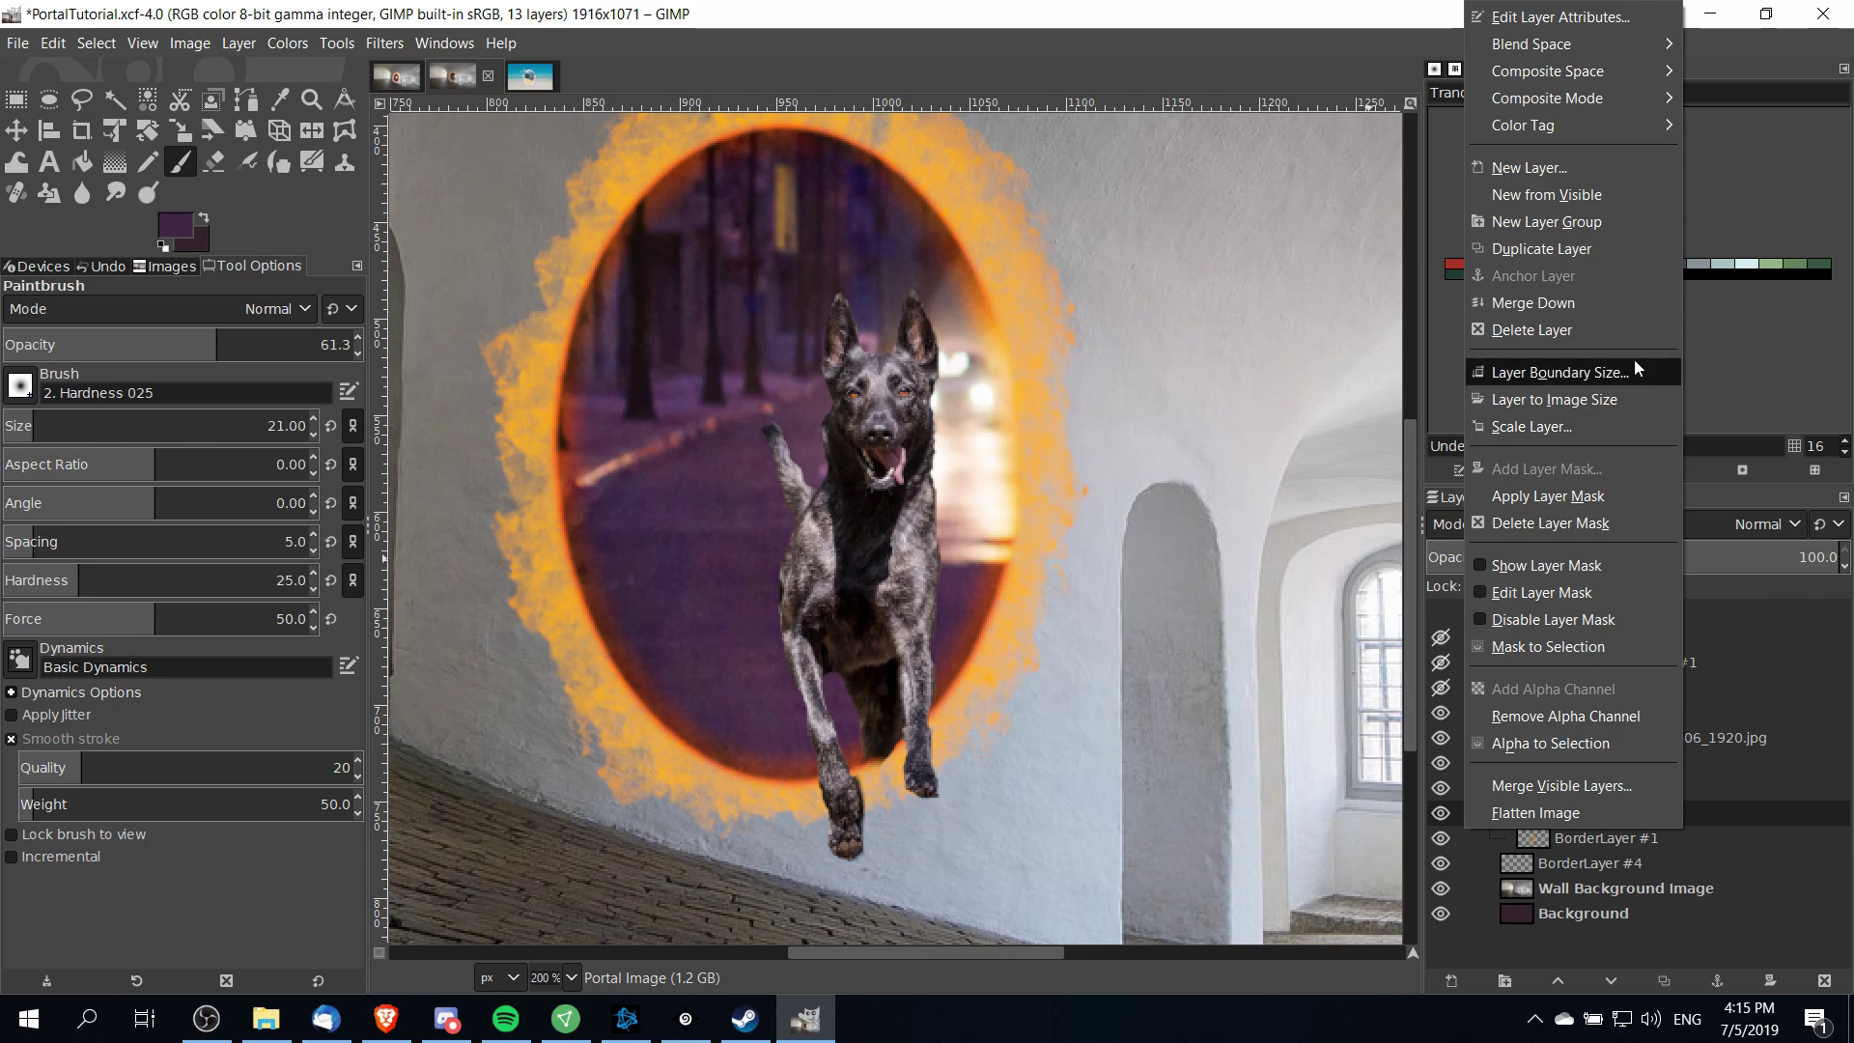
left_click(1616, 245)
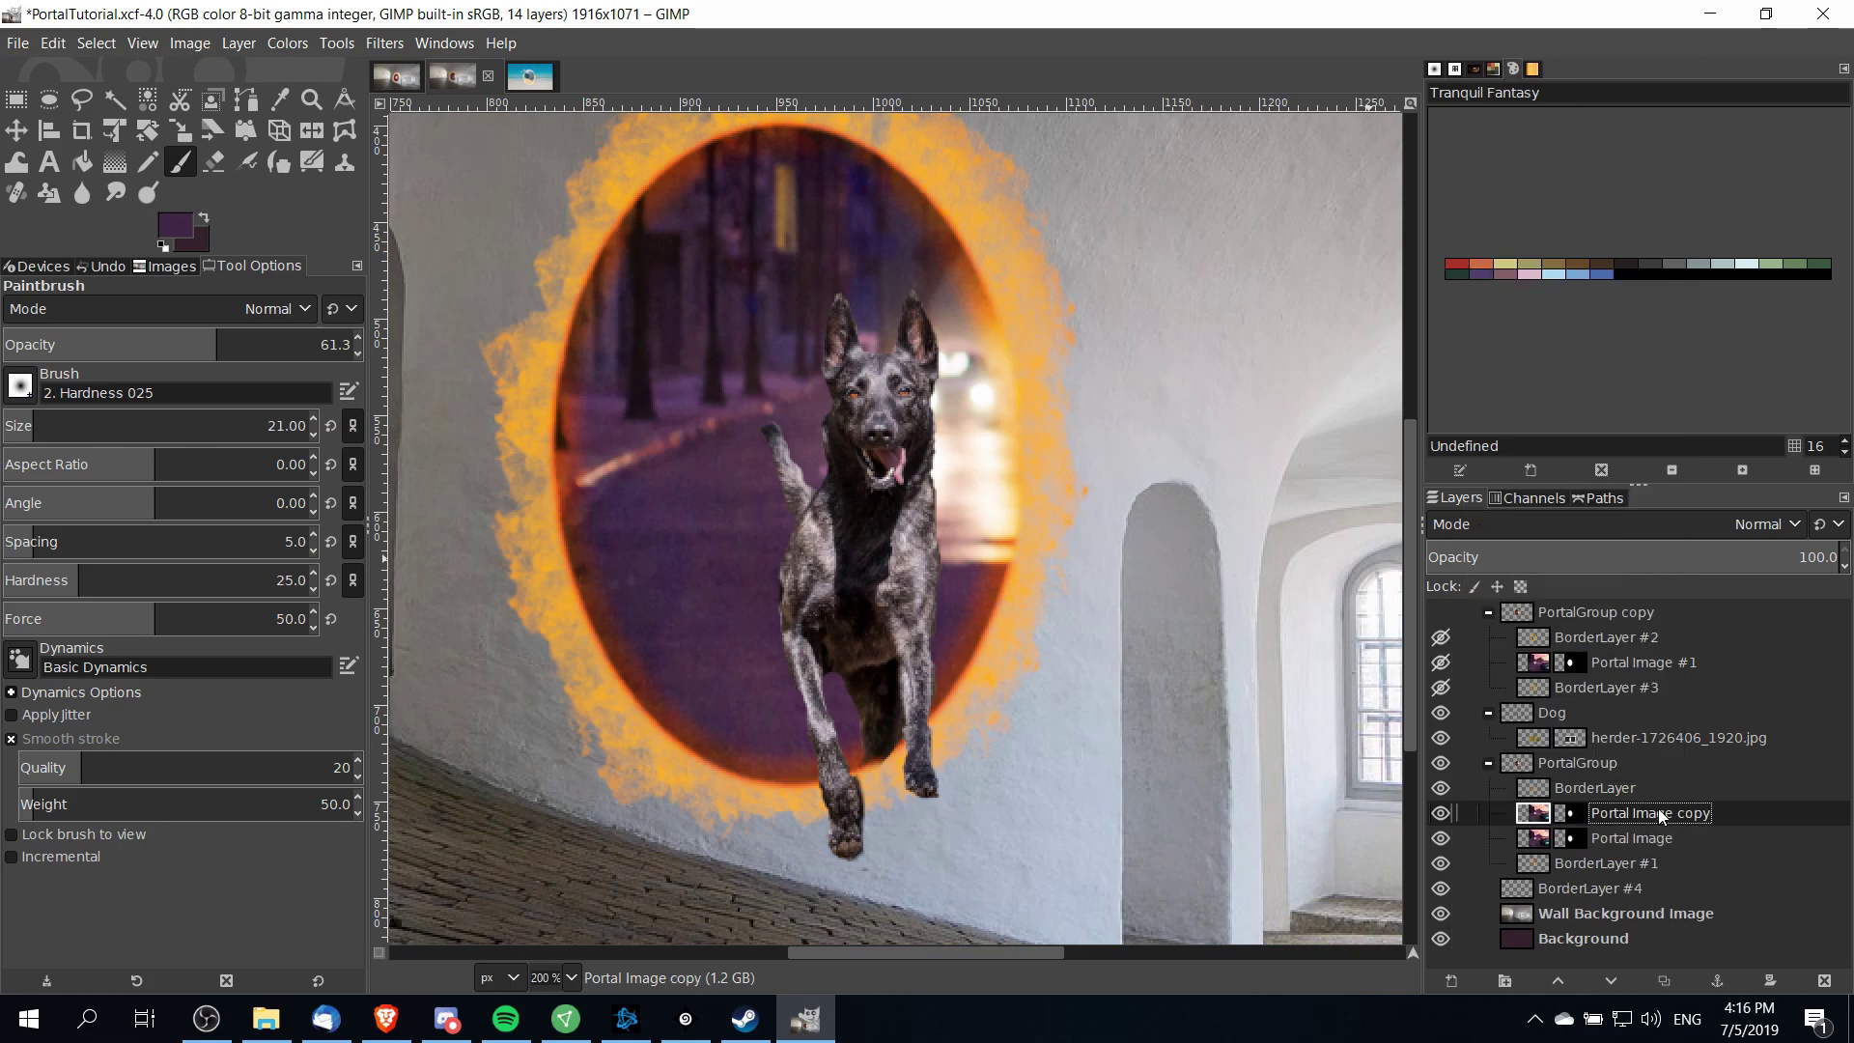
left_click_drag(1659, 811, 1684, 732)
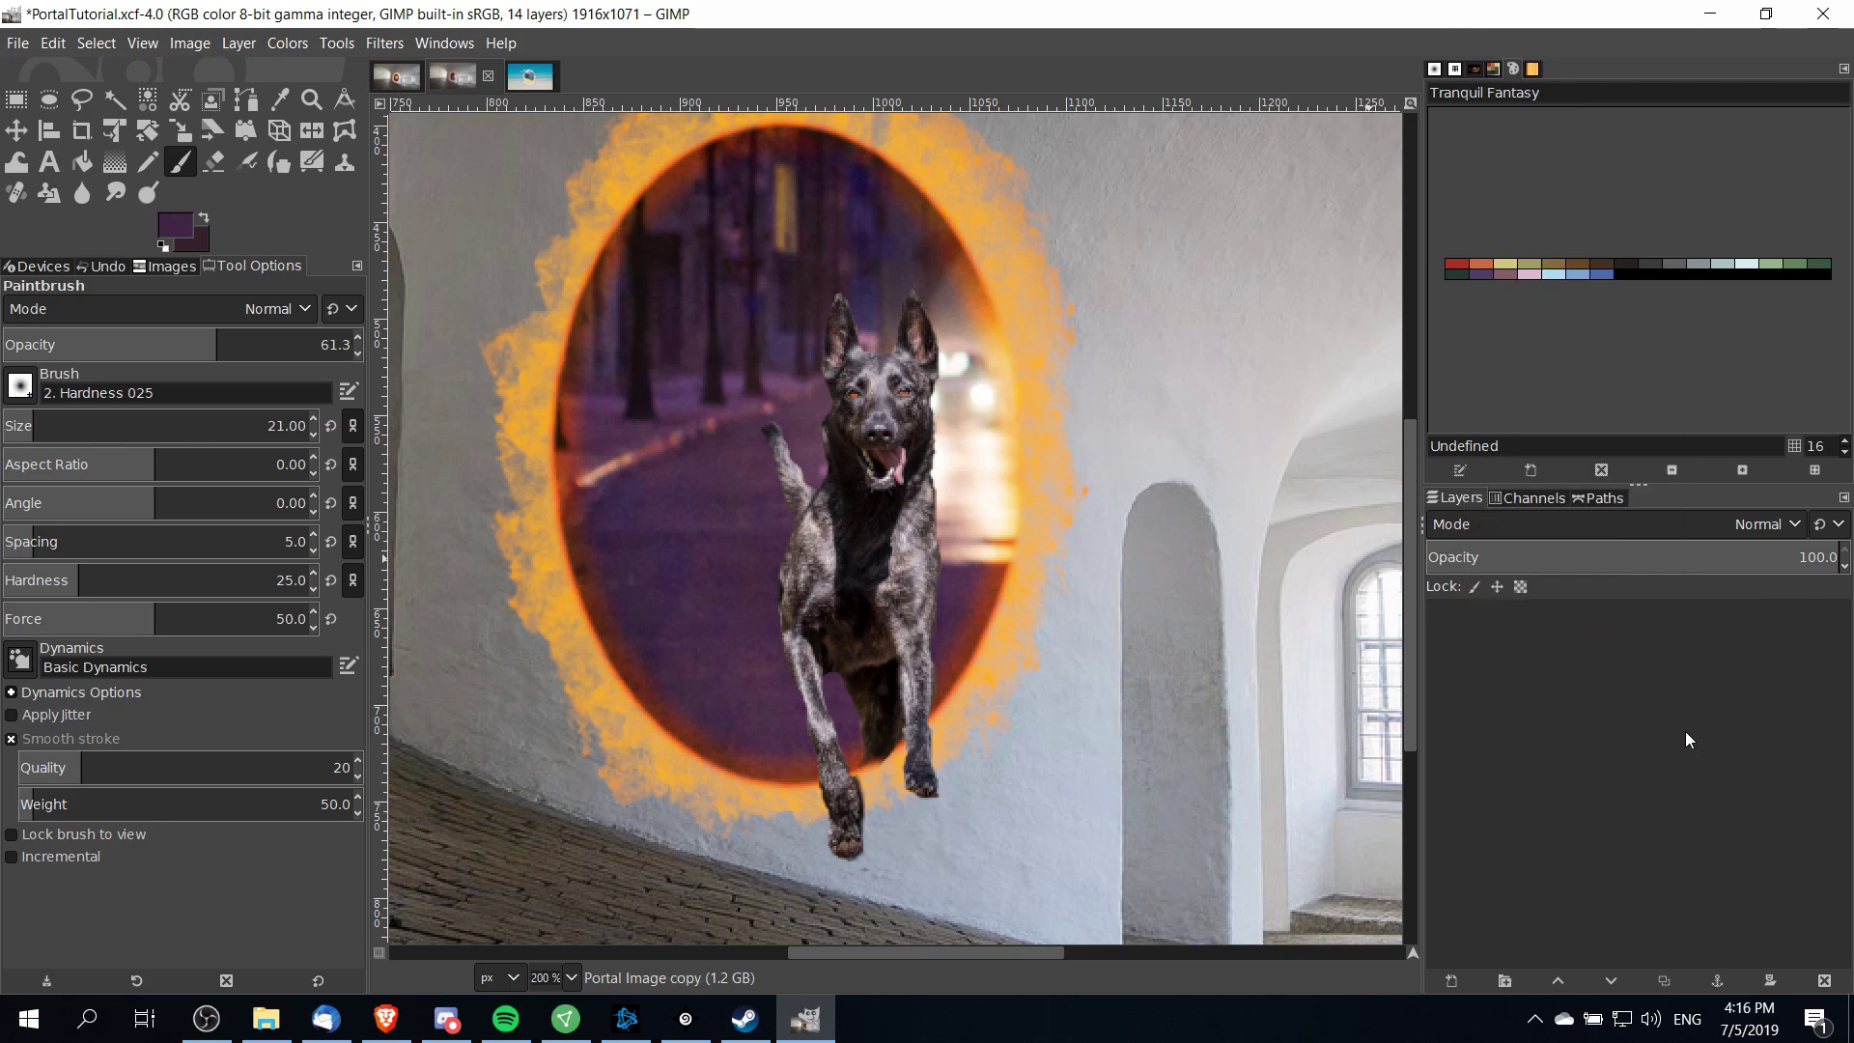
Set the Portal Image copy layer's blend mode to Overlay and lower its opacity
left_click(1674, 525)
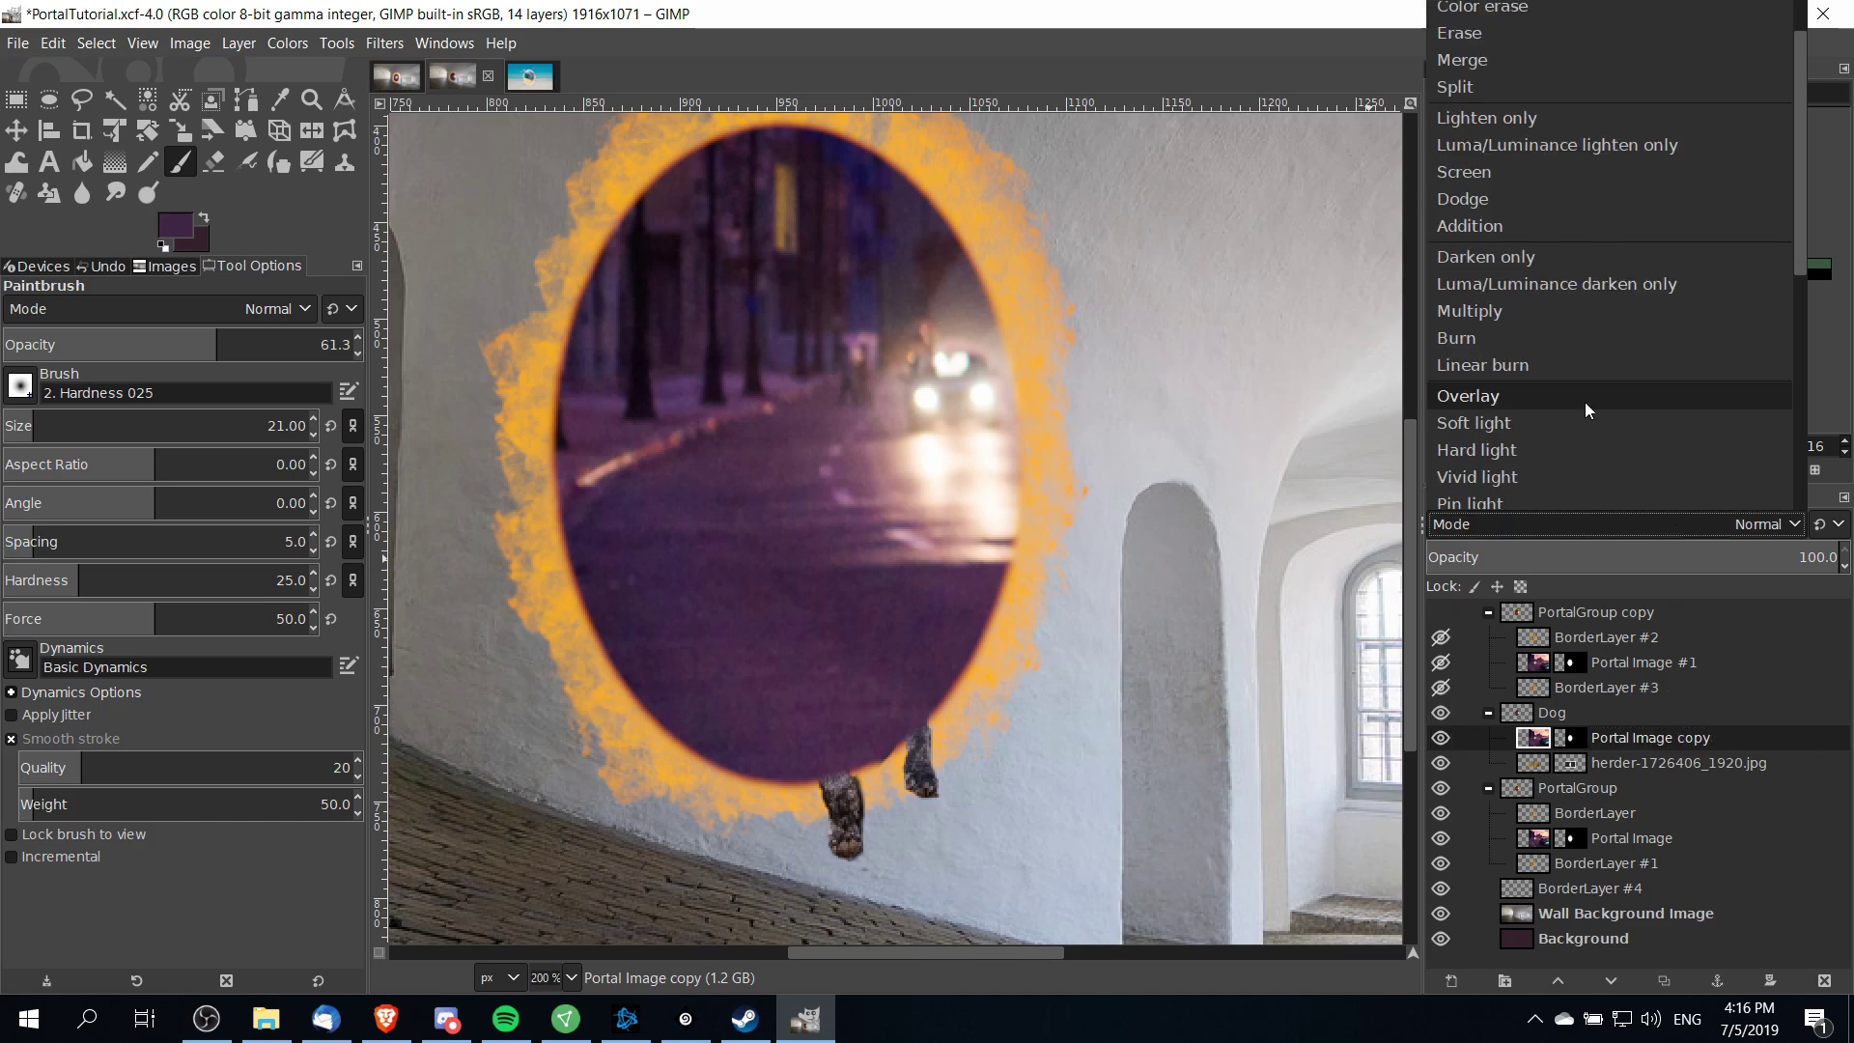
left_click(1584, 402)
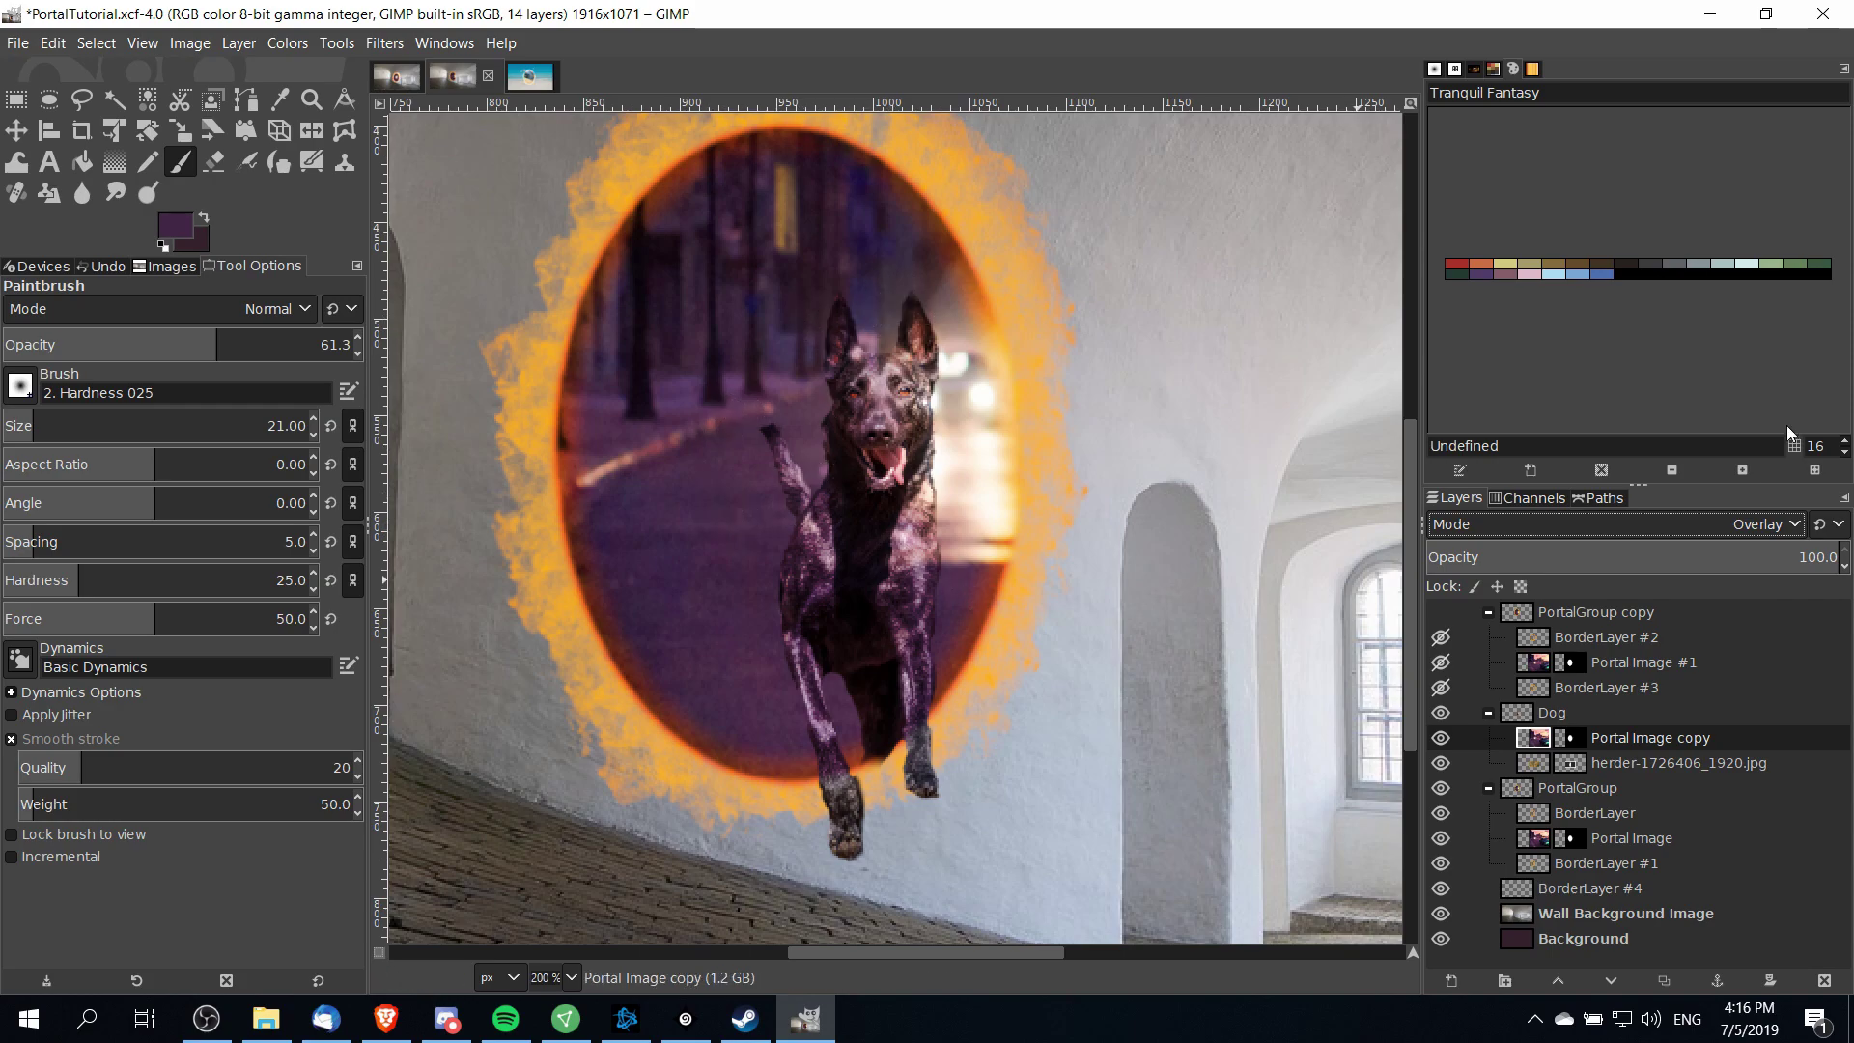
left_click(1703, 558)
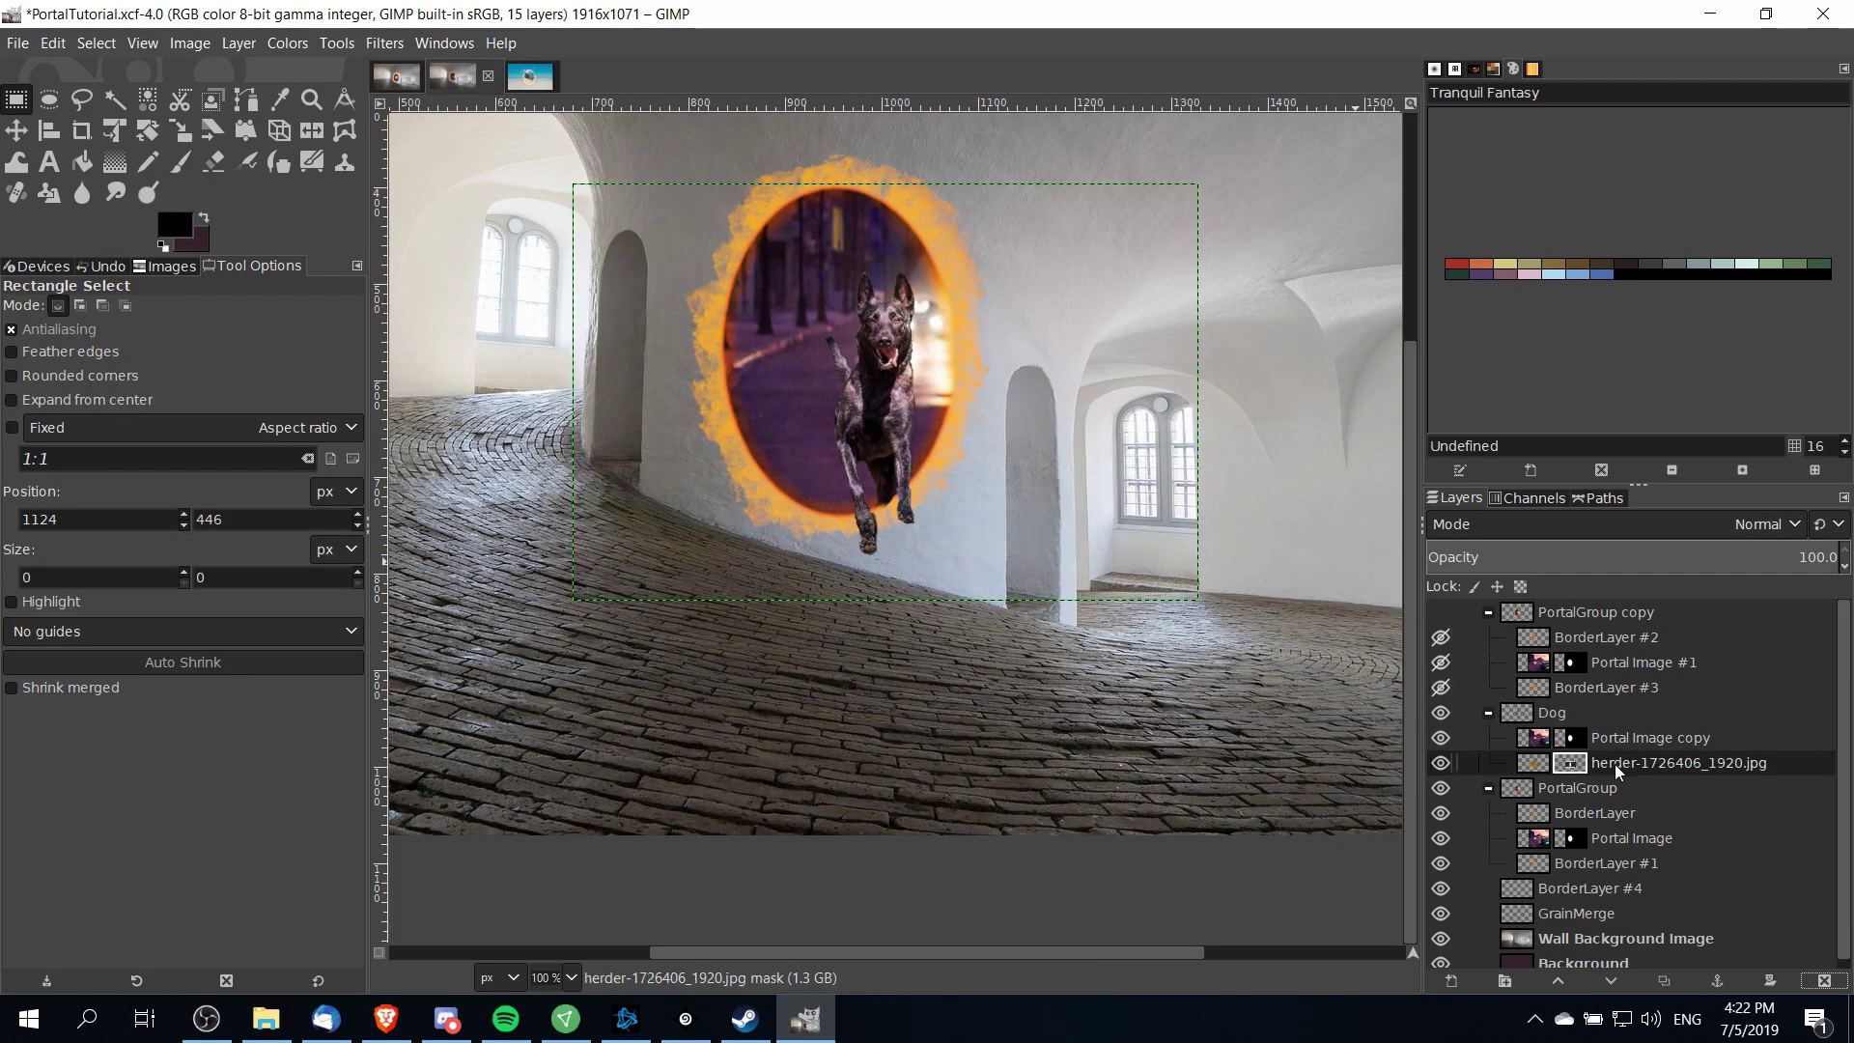
Duplicate the herder-1726406_1920.jpg layer and apply the layer mask on the copy
right_click(1663, 766)
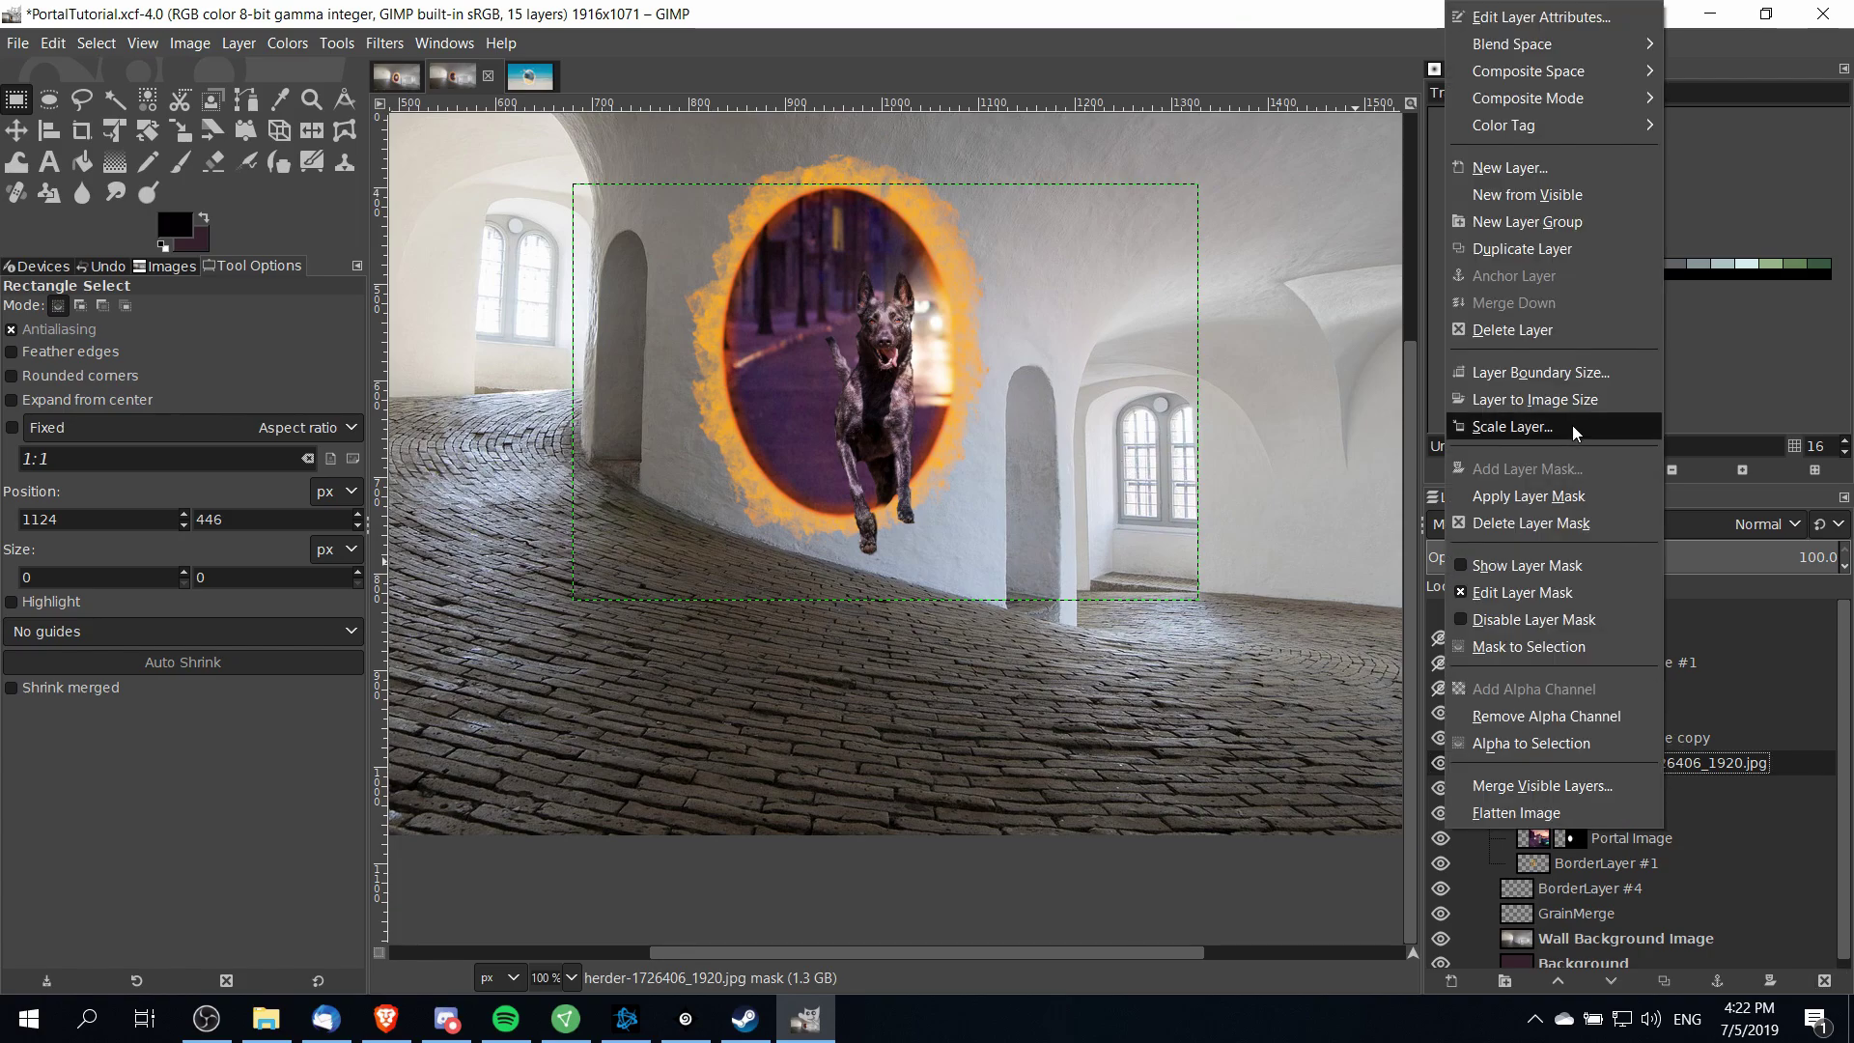
left_click(1535, 250)
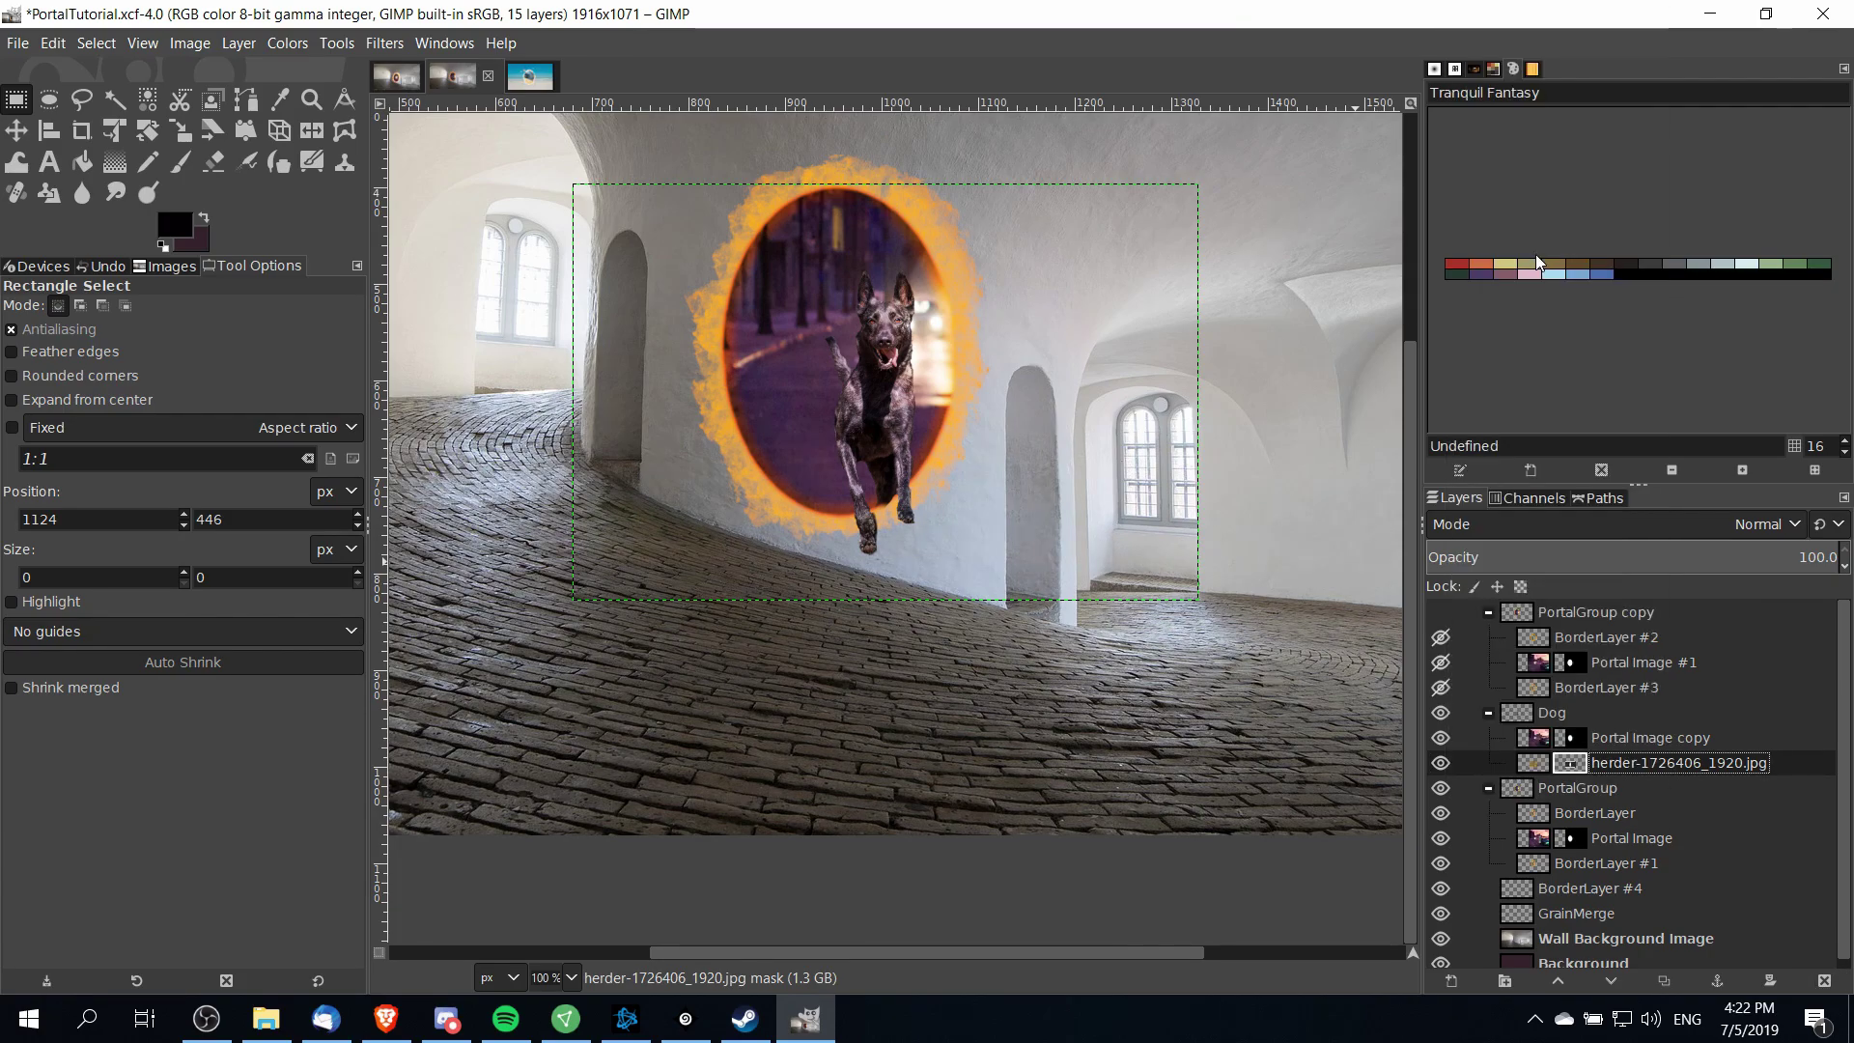
right_click(1626, 763)
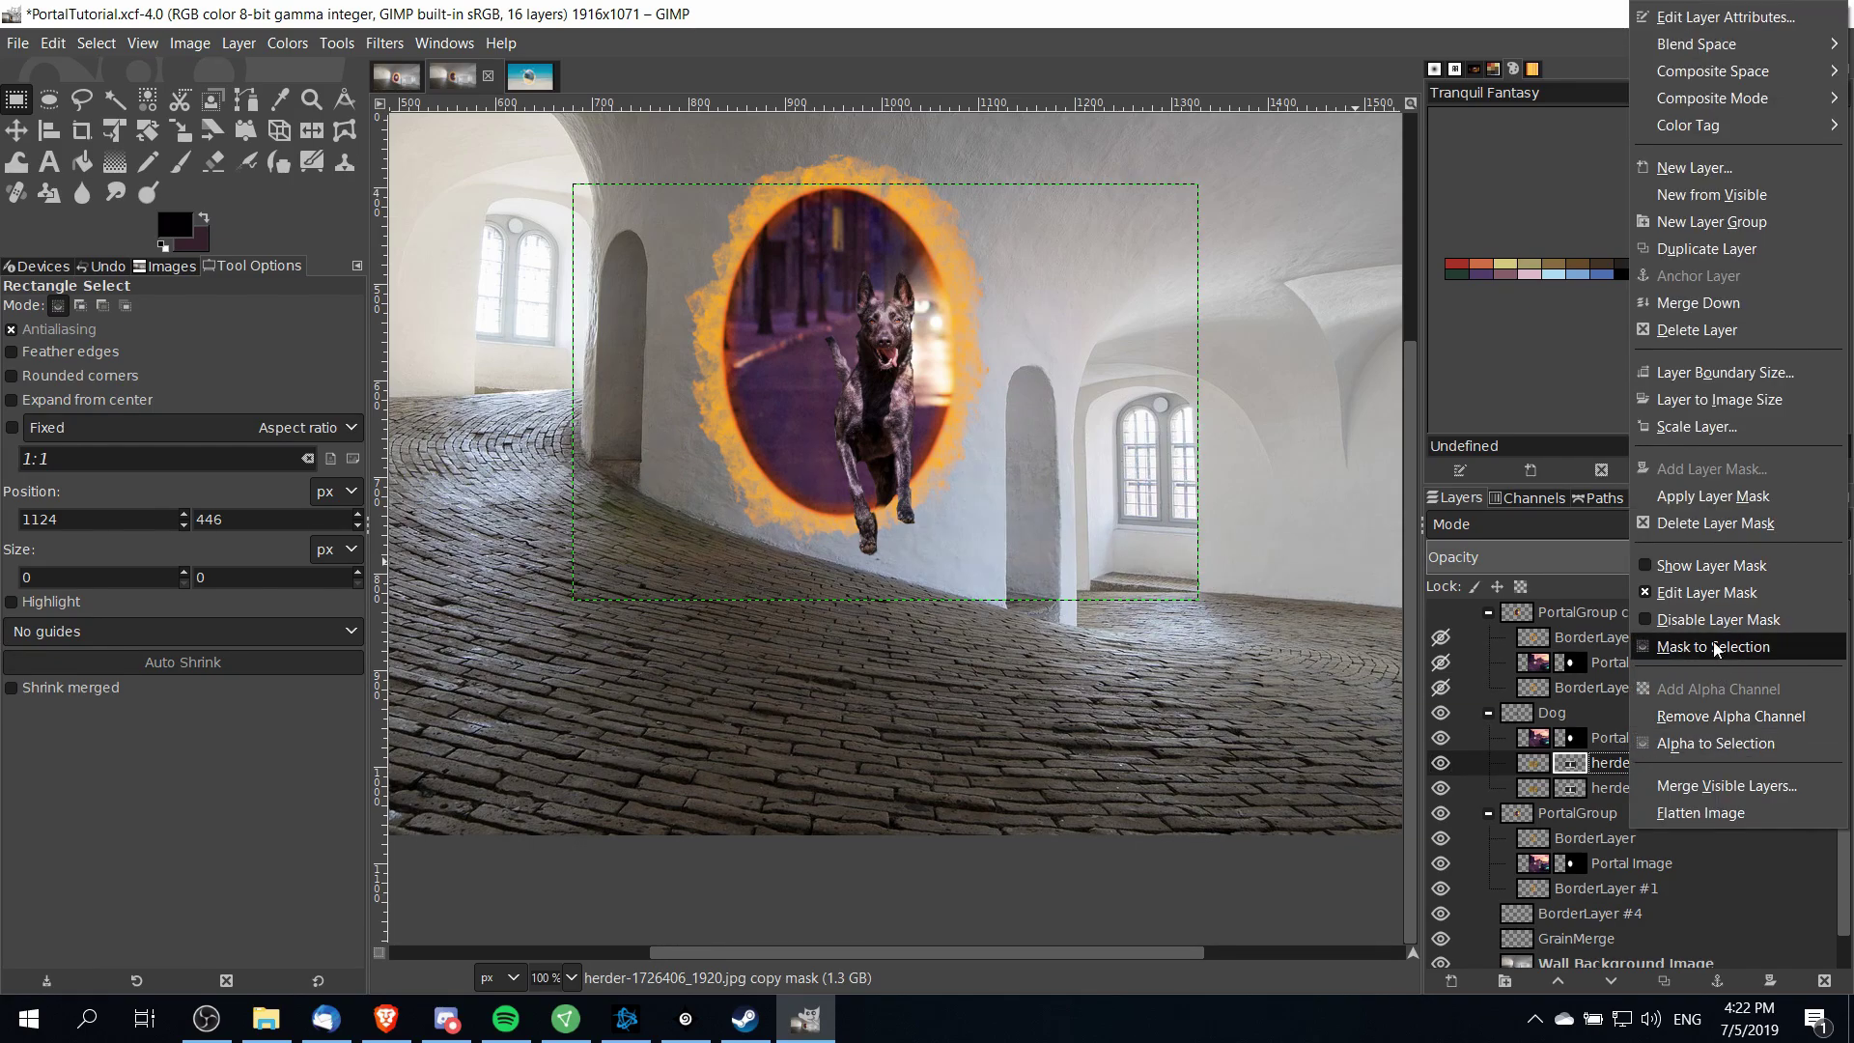
left_click(1715, 496)
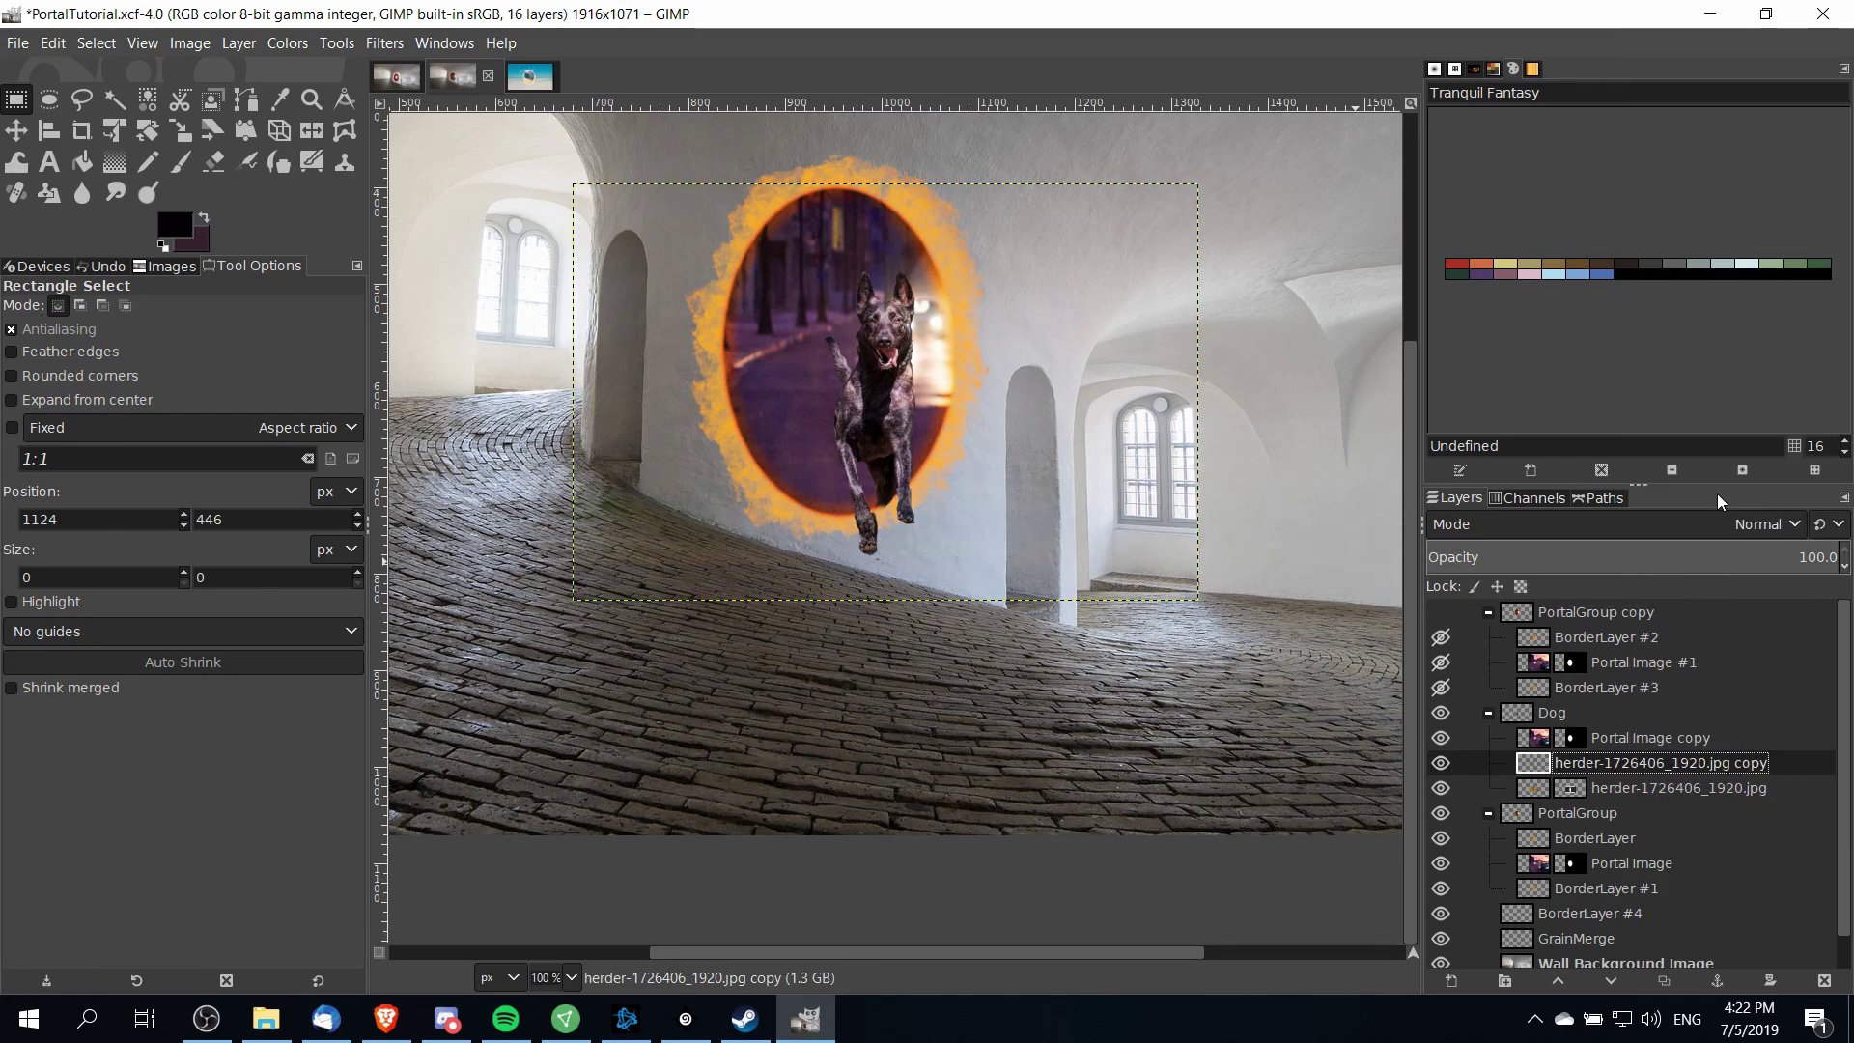
Expand the boundary of the herder-1726406_1920.jpg copy layer to the full image size
right_click(1700, 761)
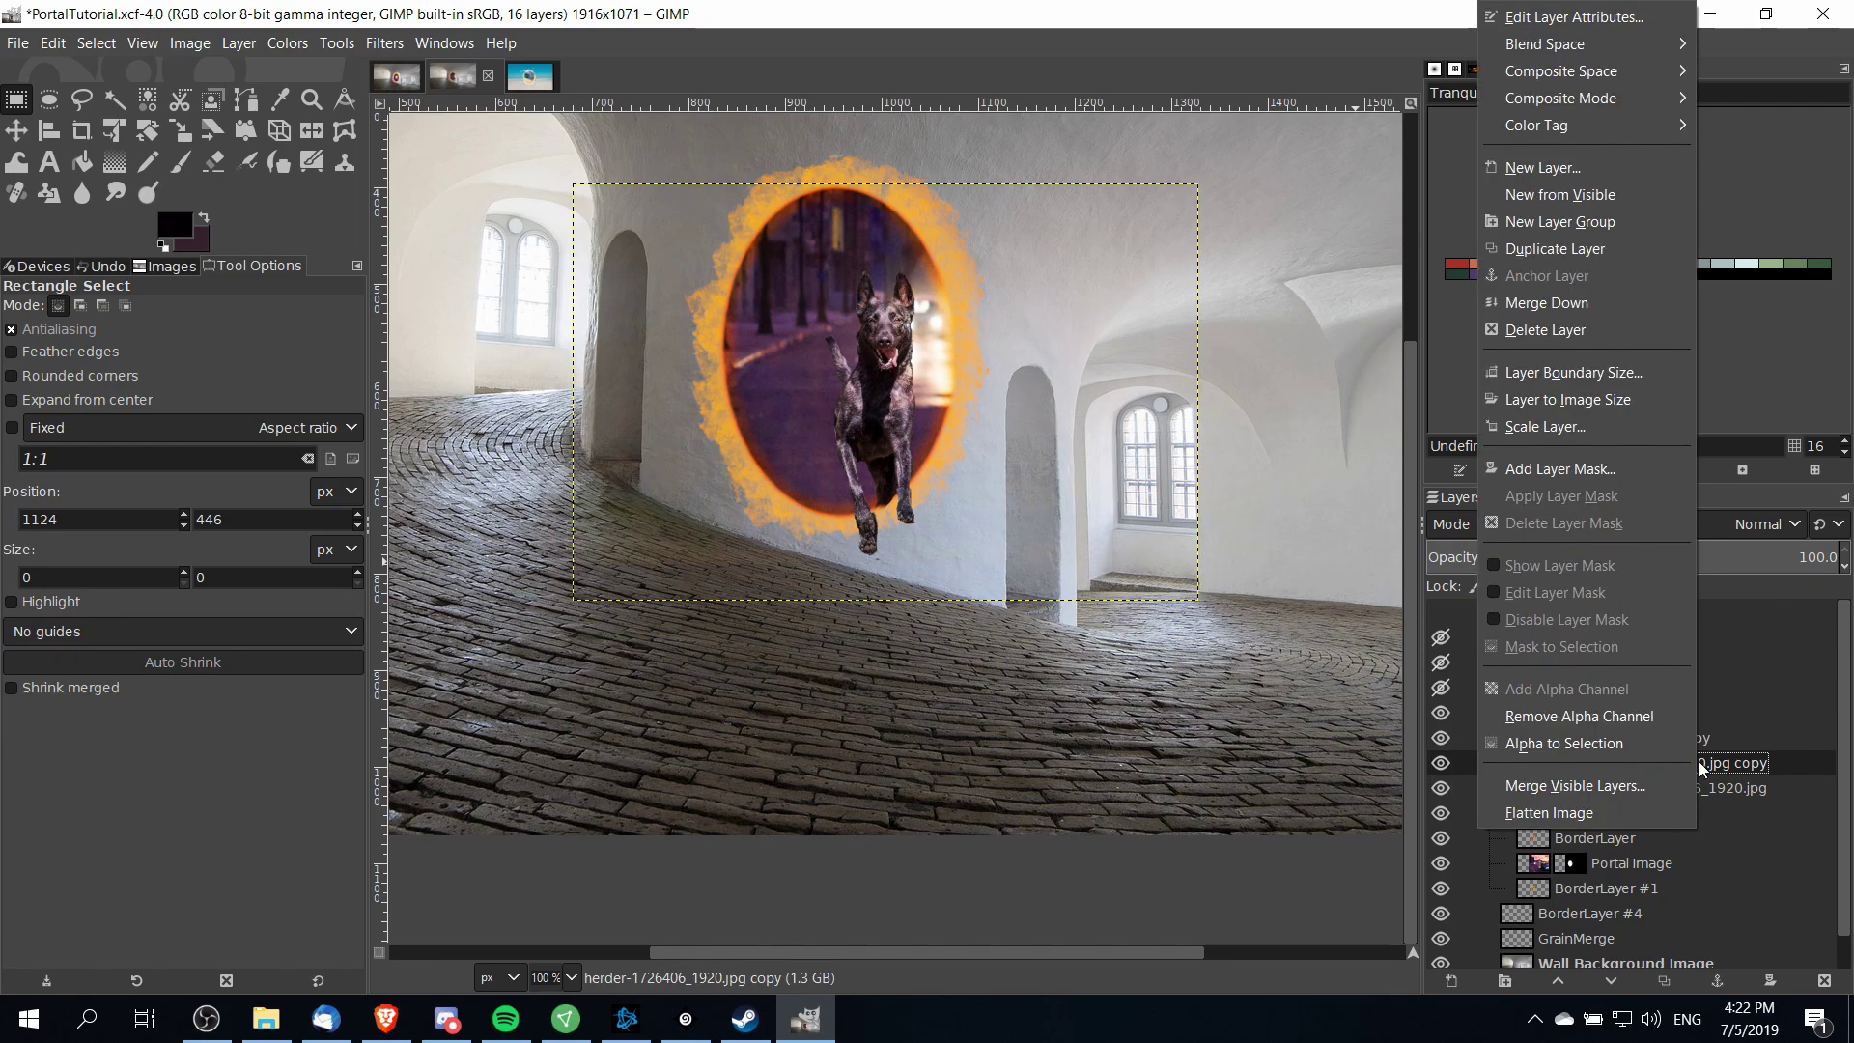
left_click(1613, 398)
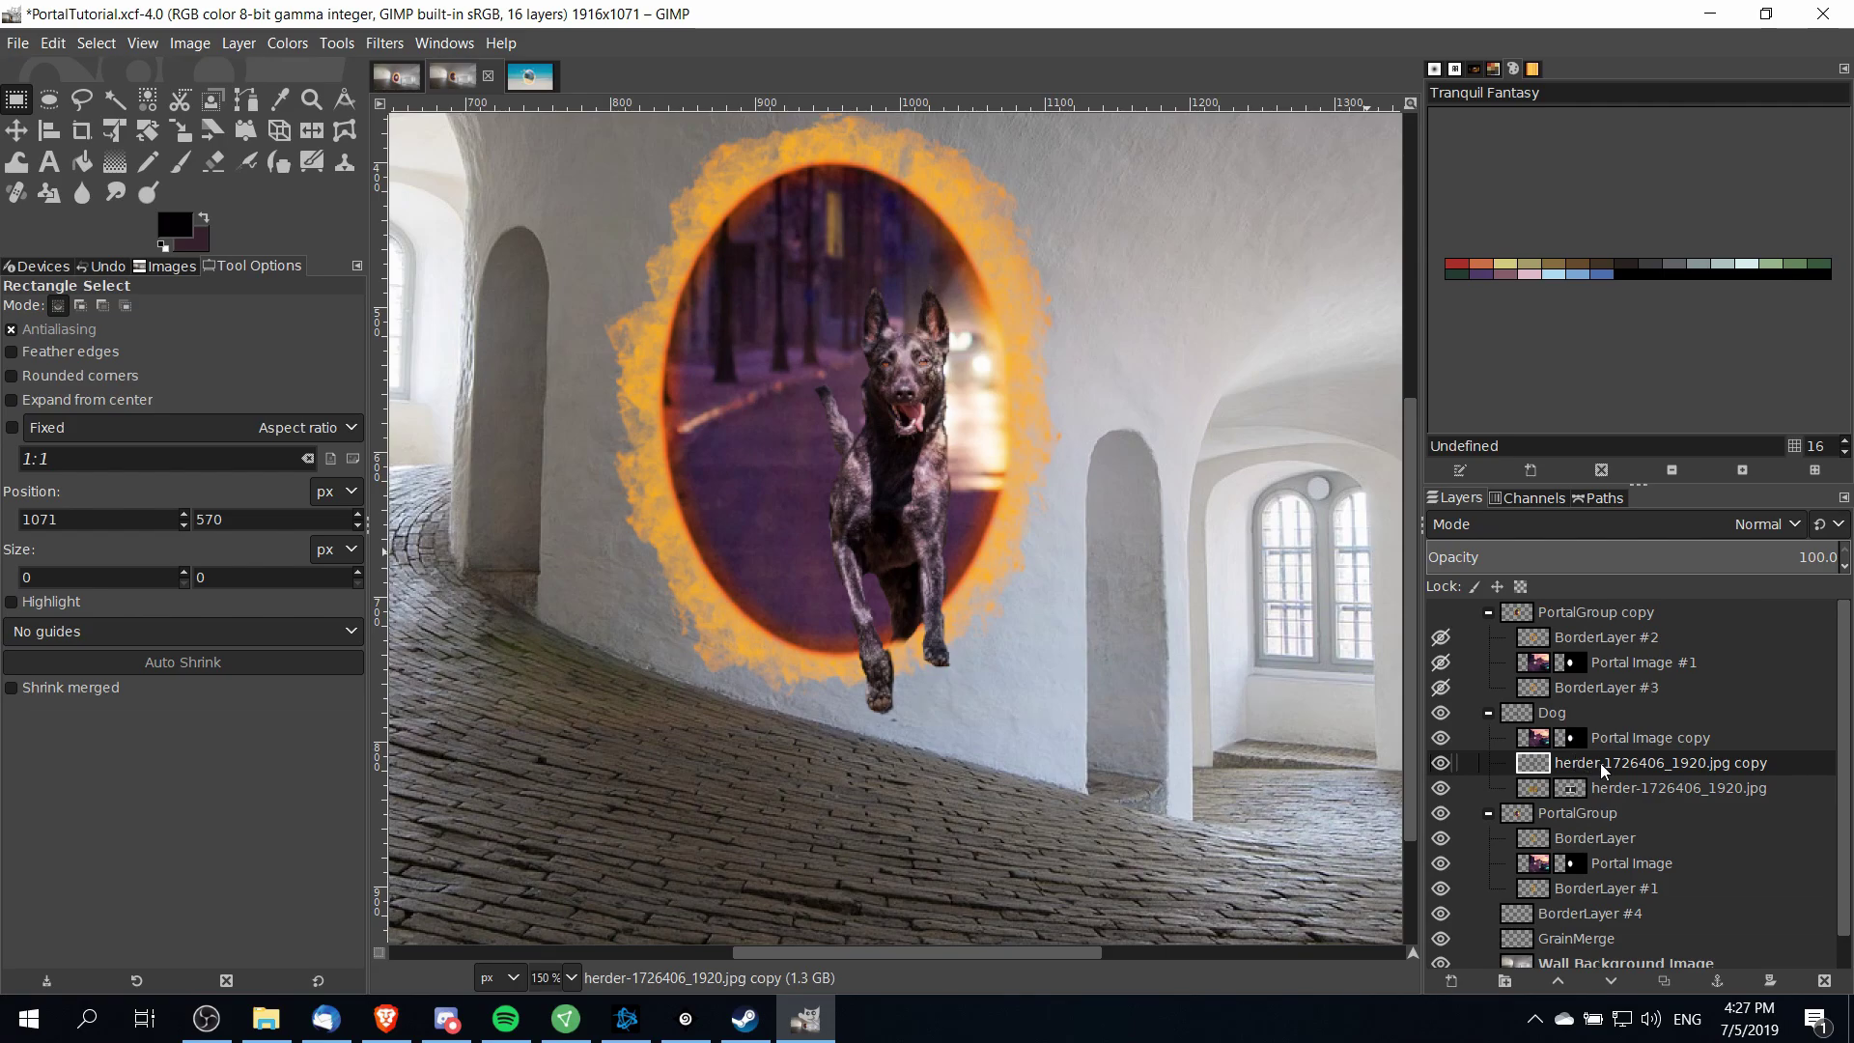
Apply a Long Shadow to the herder-1726406_1920.jpg copy layer with Shadow only composition, a 45° angle and a length of 8.7
left_click(1601, 762)
left_click(384, 43)
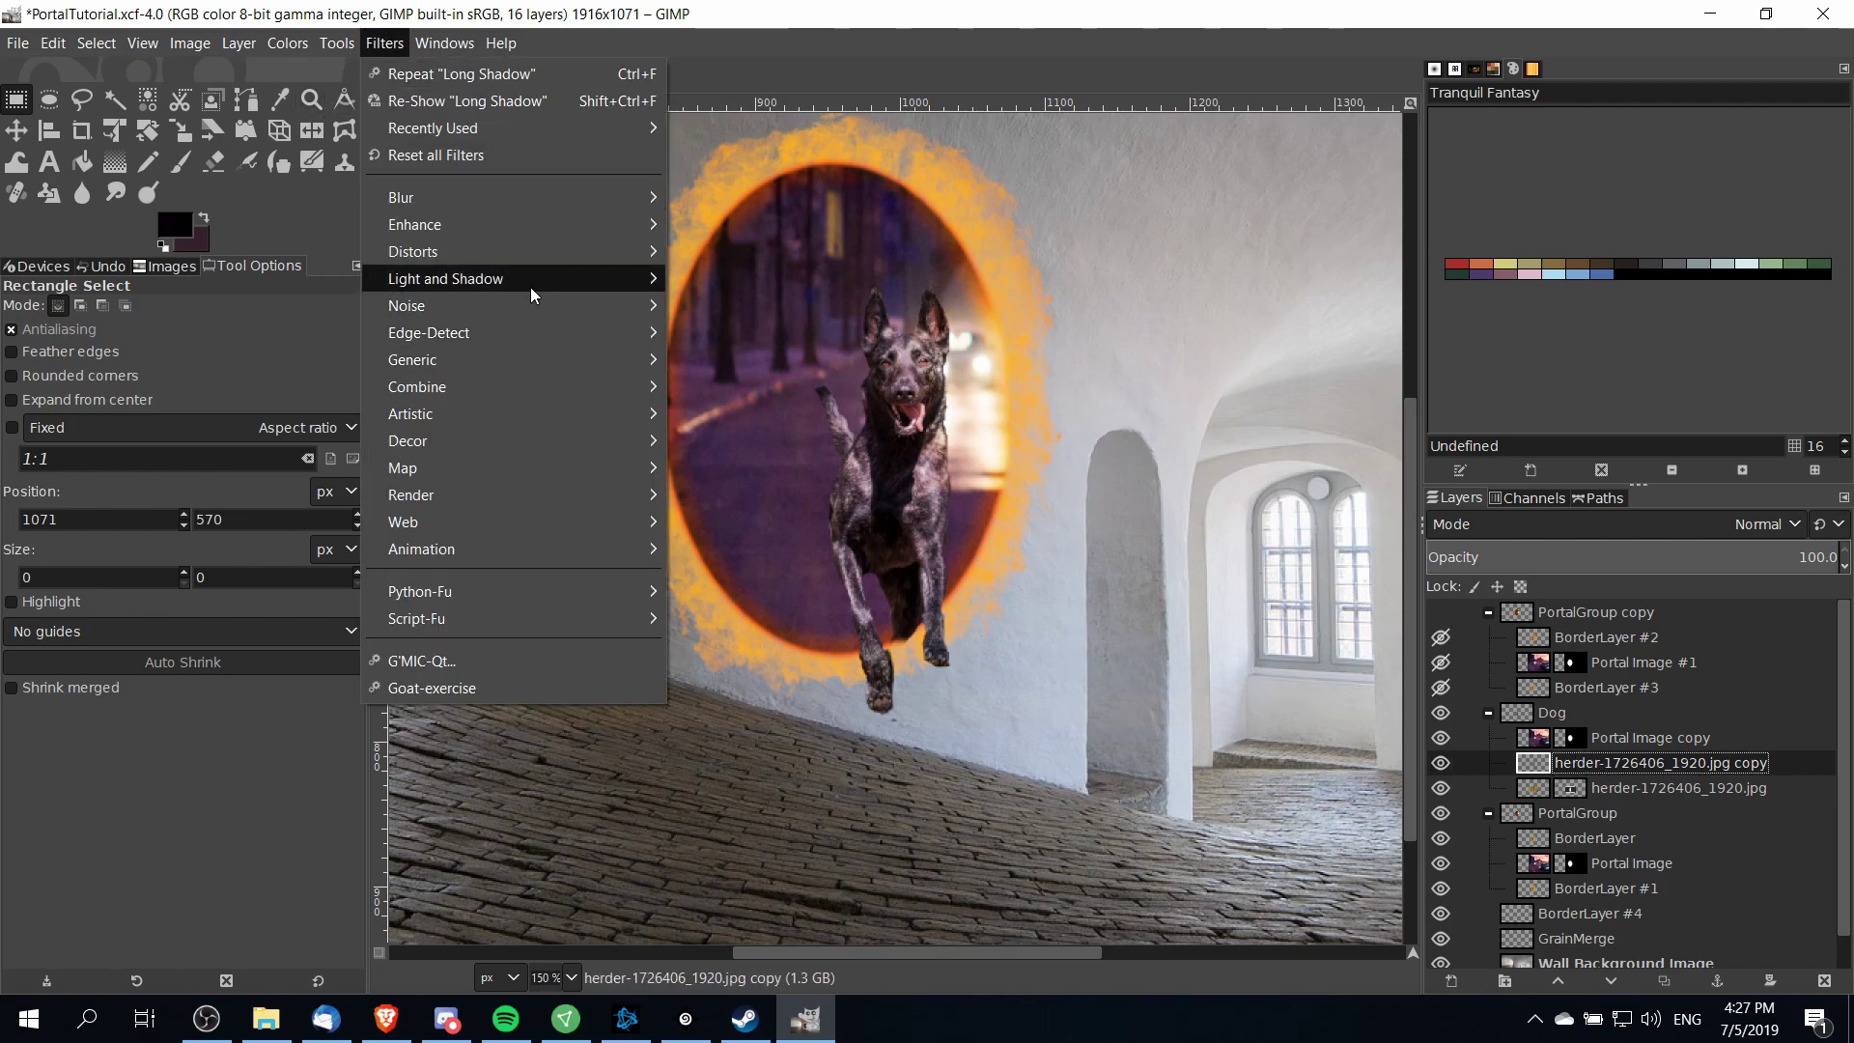
mouse_move(483, 280)
left_click(772, 454)
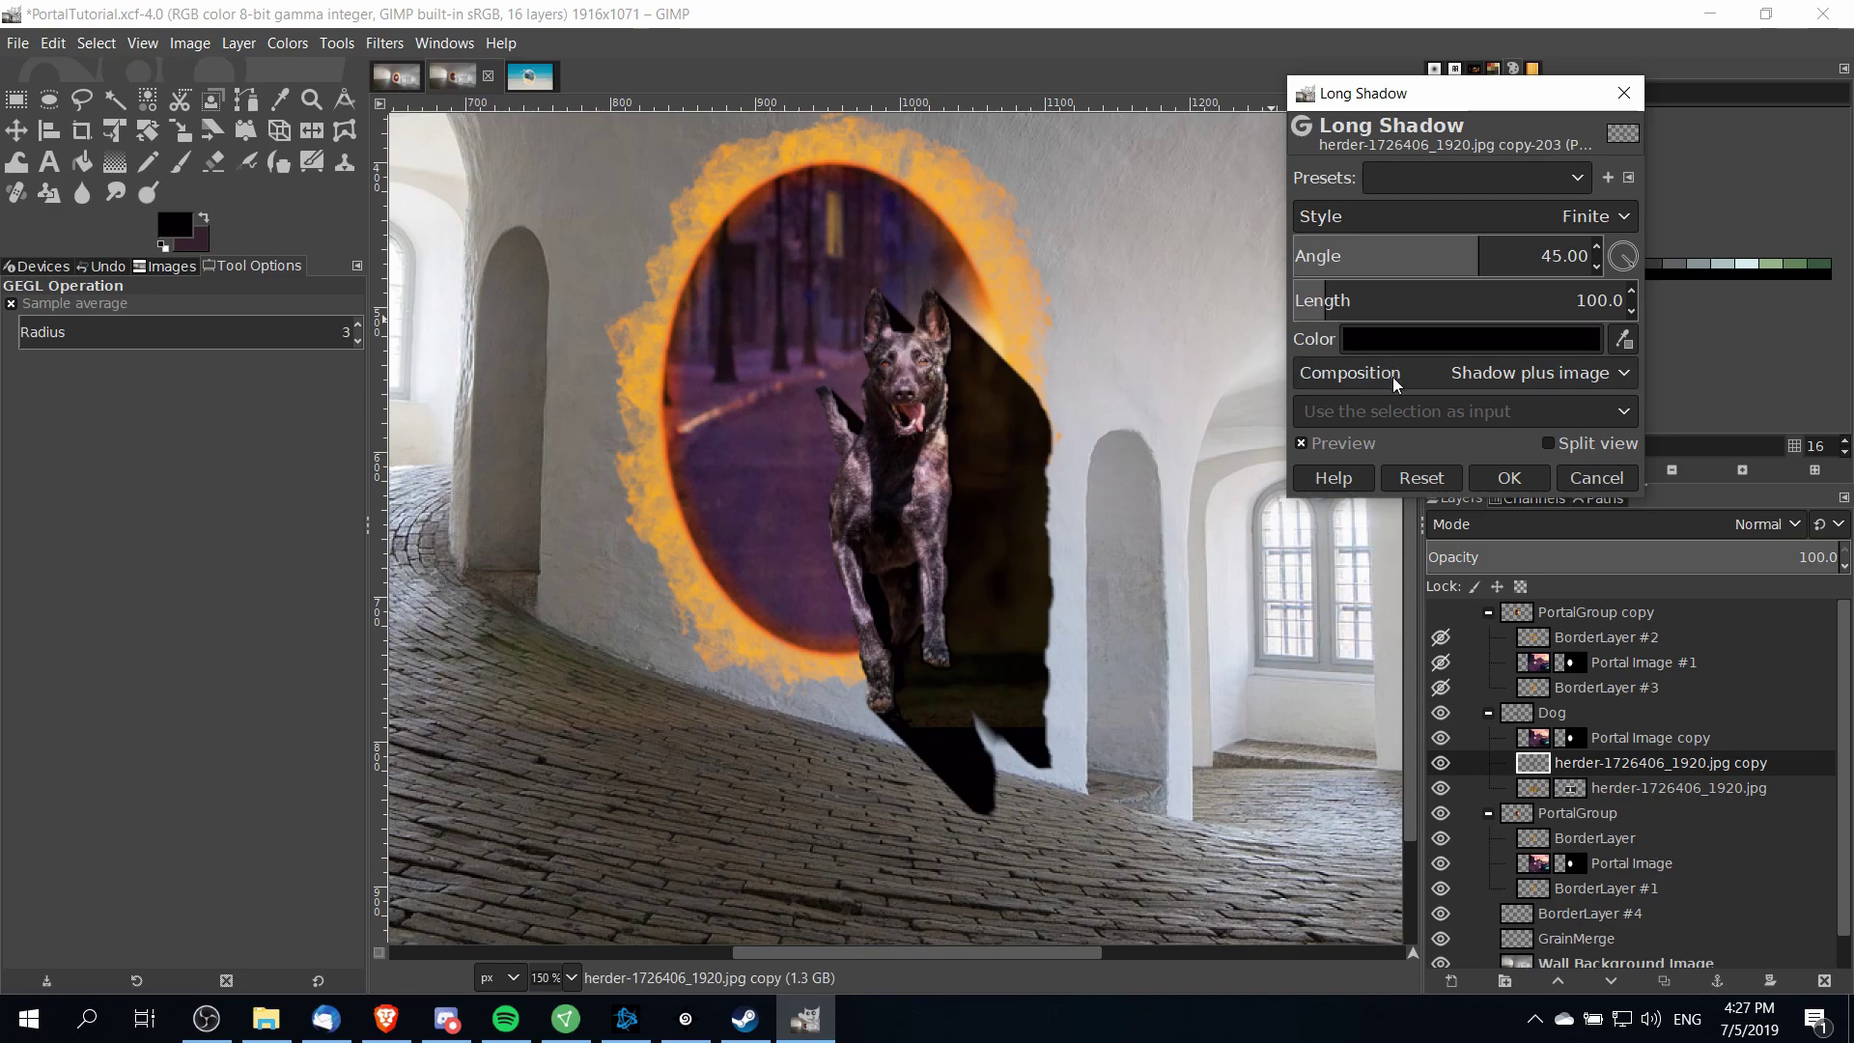
left_click(1485, 374)
left_click(1462, 429)
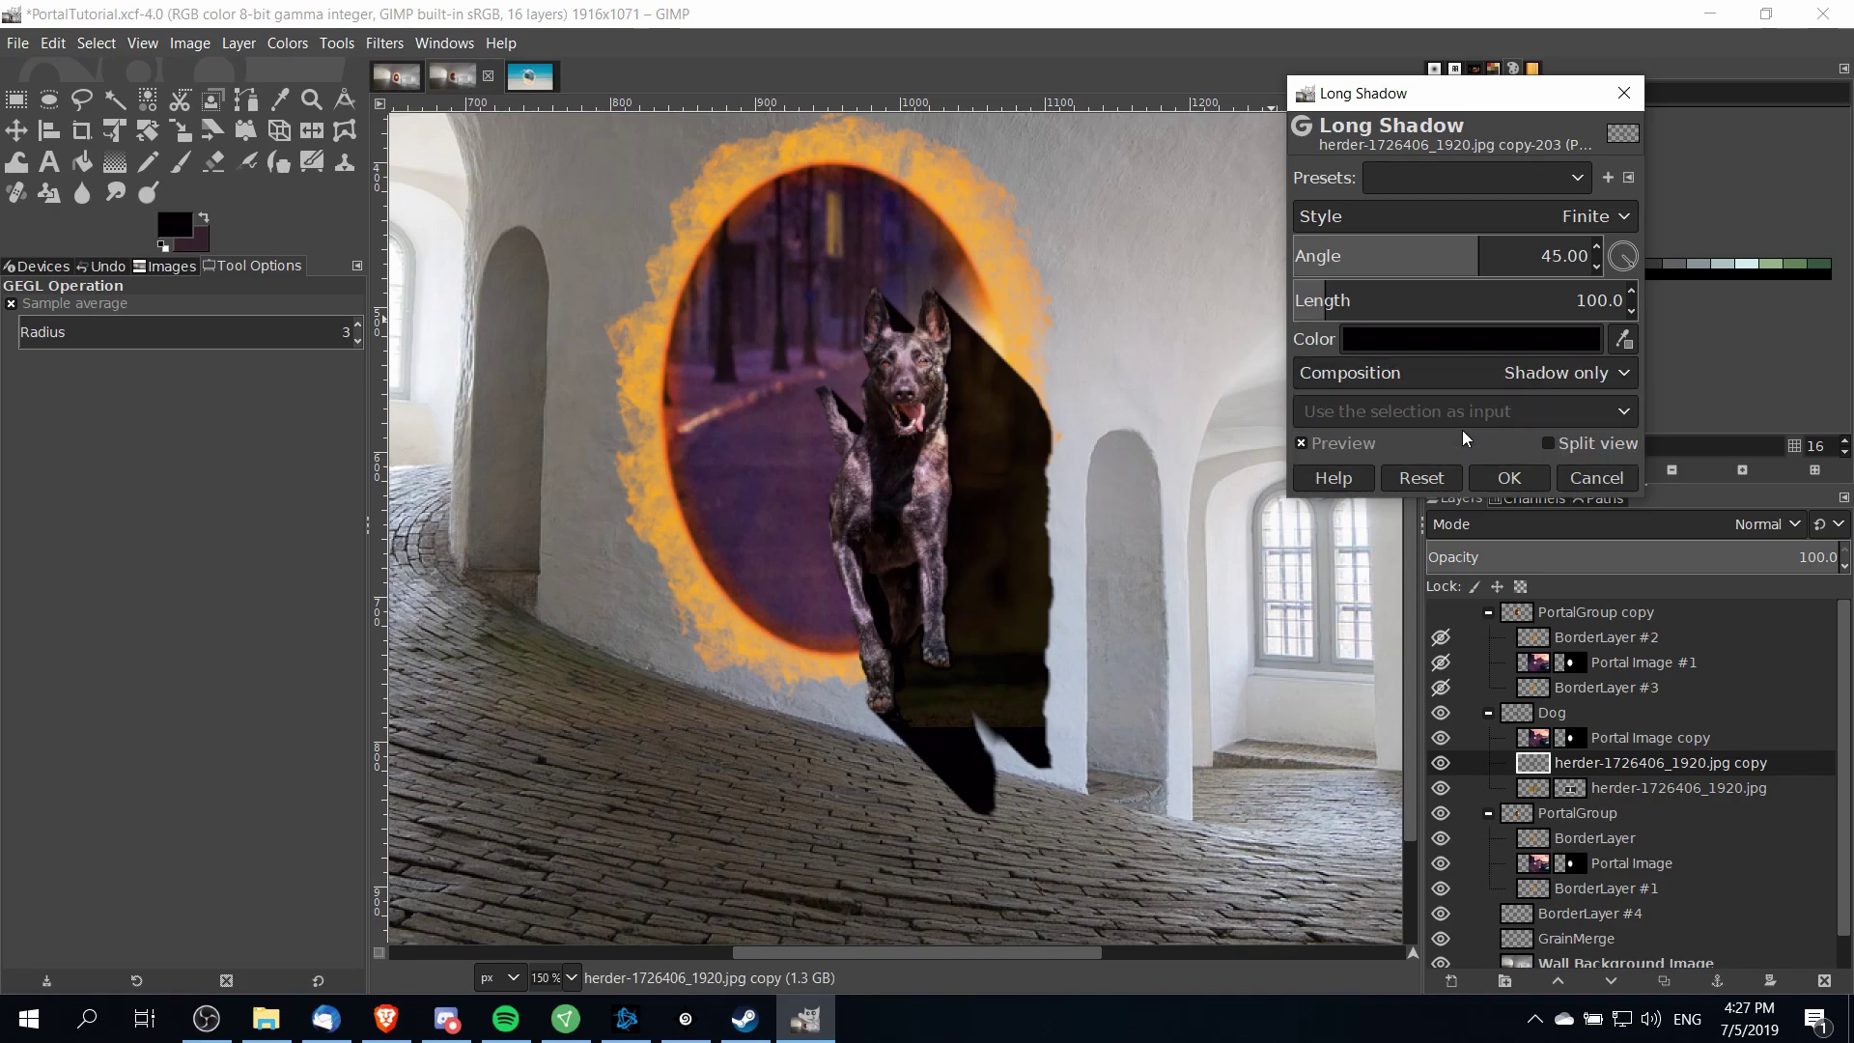
left_click(1490, 379)
left_click(1503, 434)
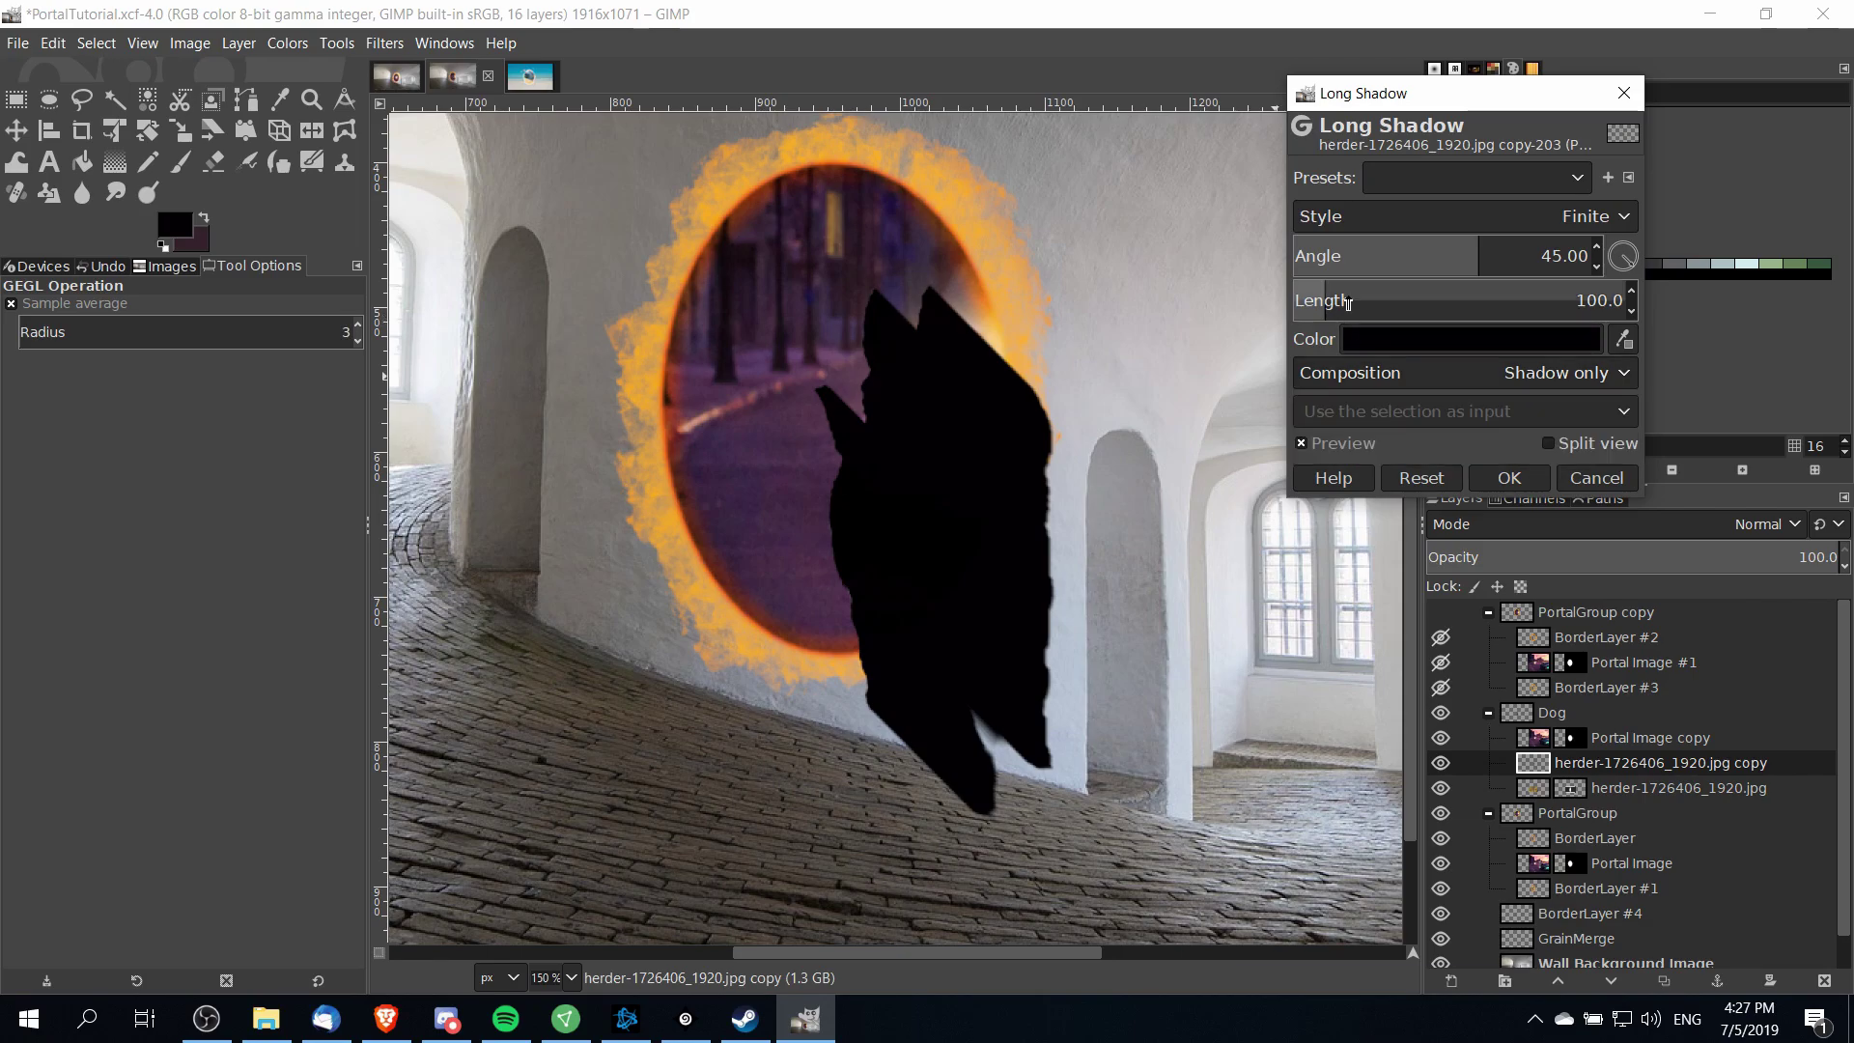
left_click_drag(1319, 300, 1296, 307)
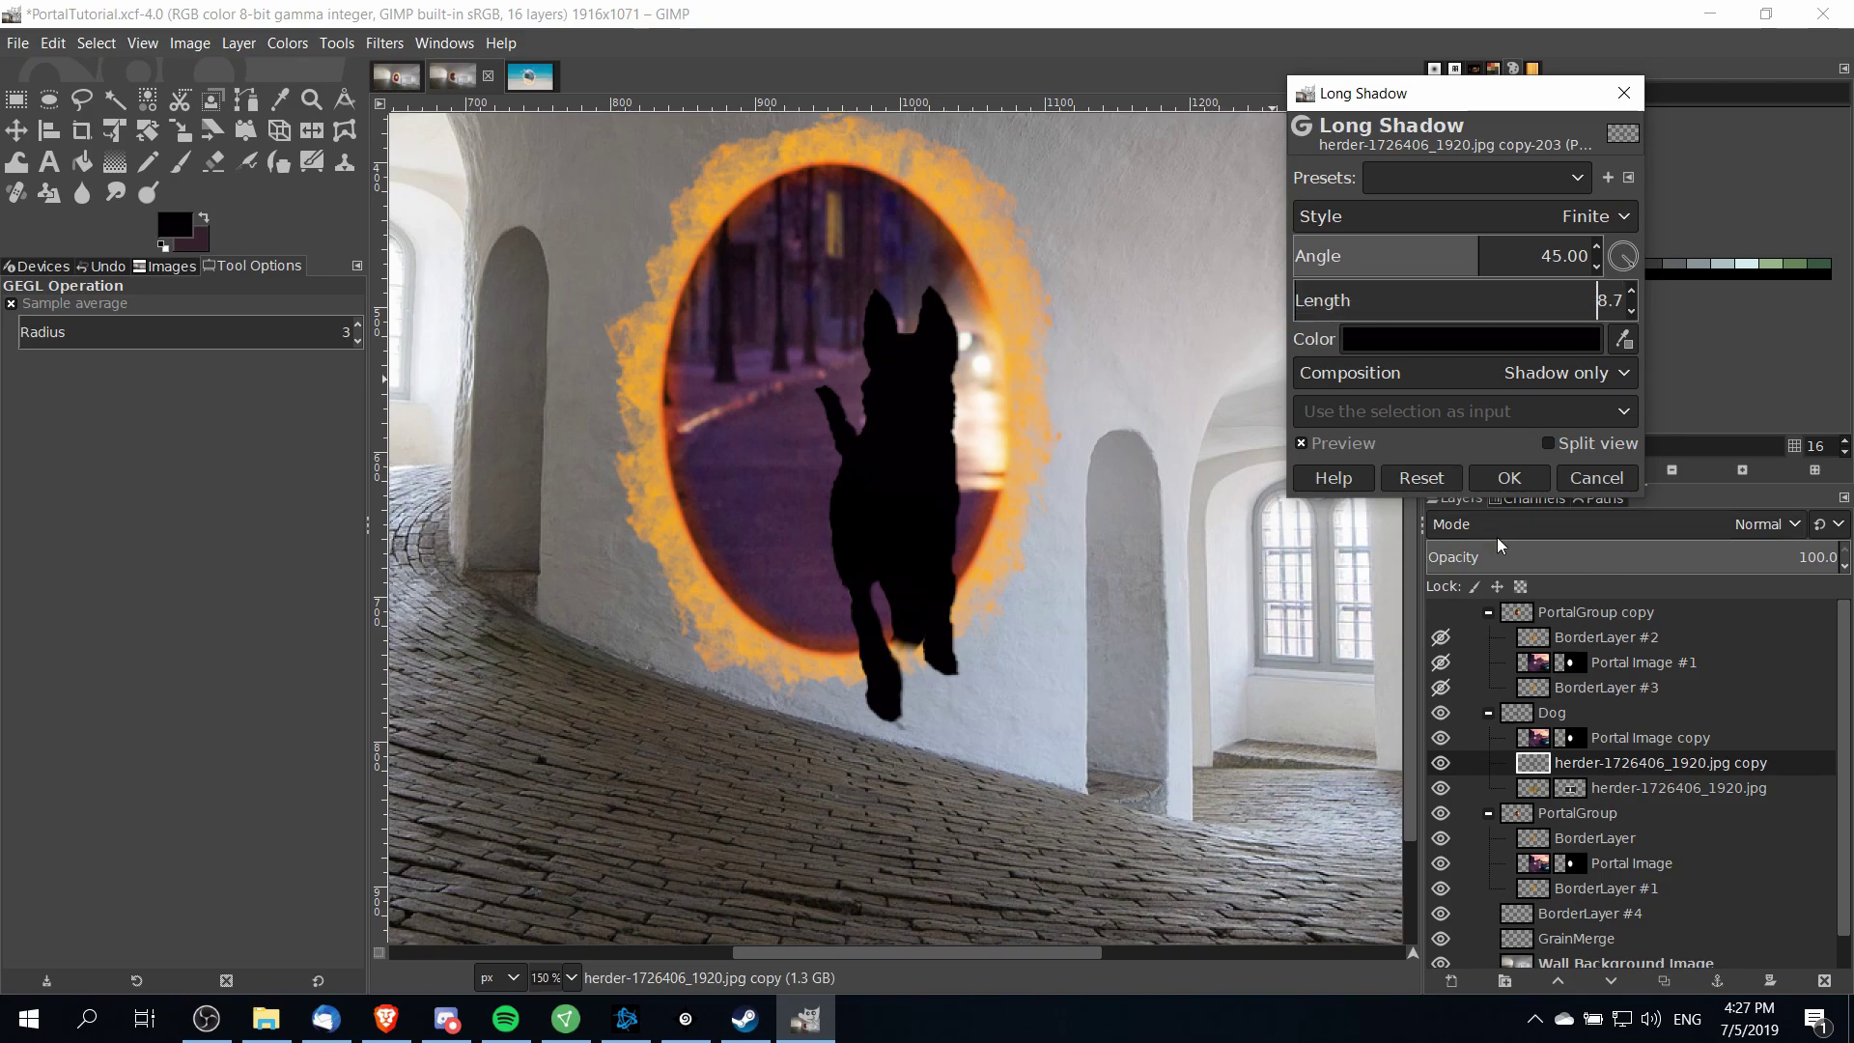
left_click(1508, 480)
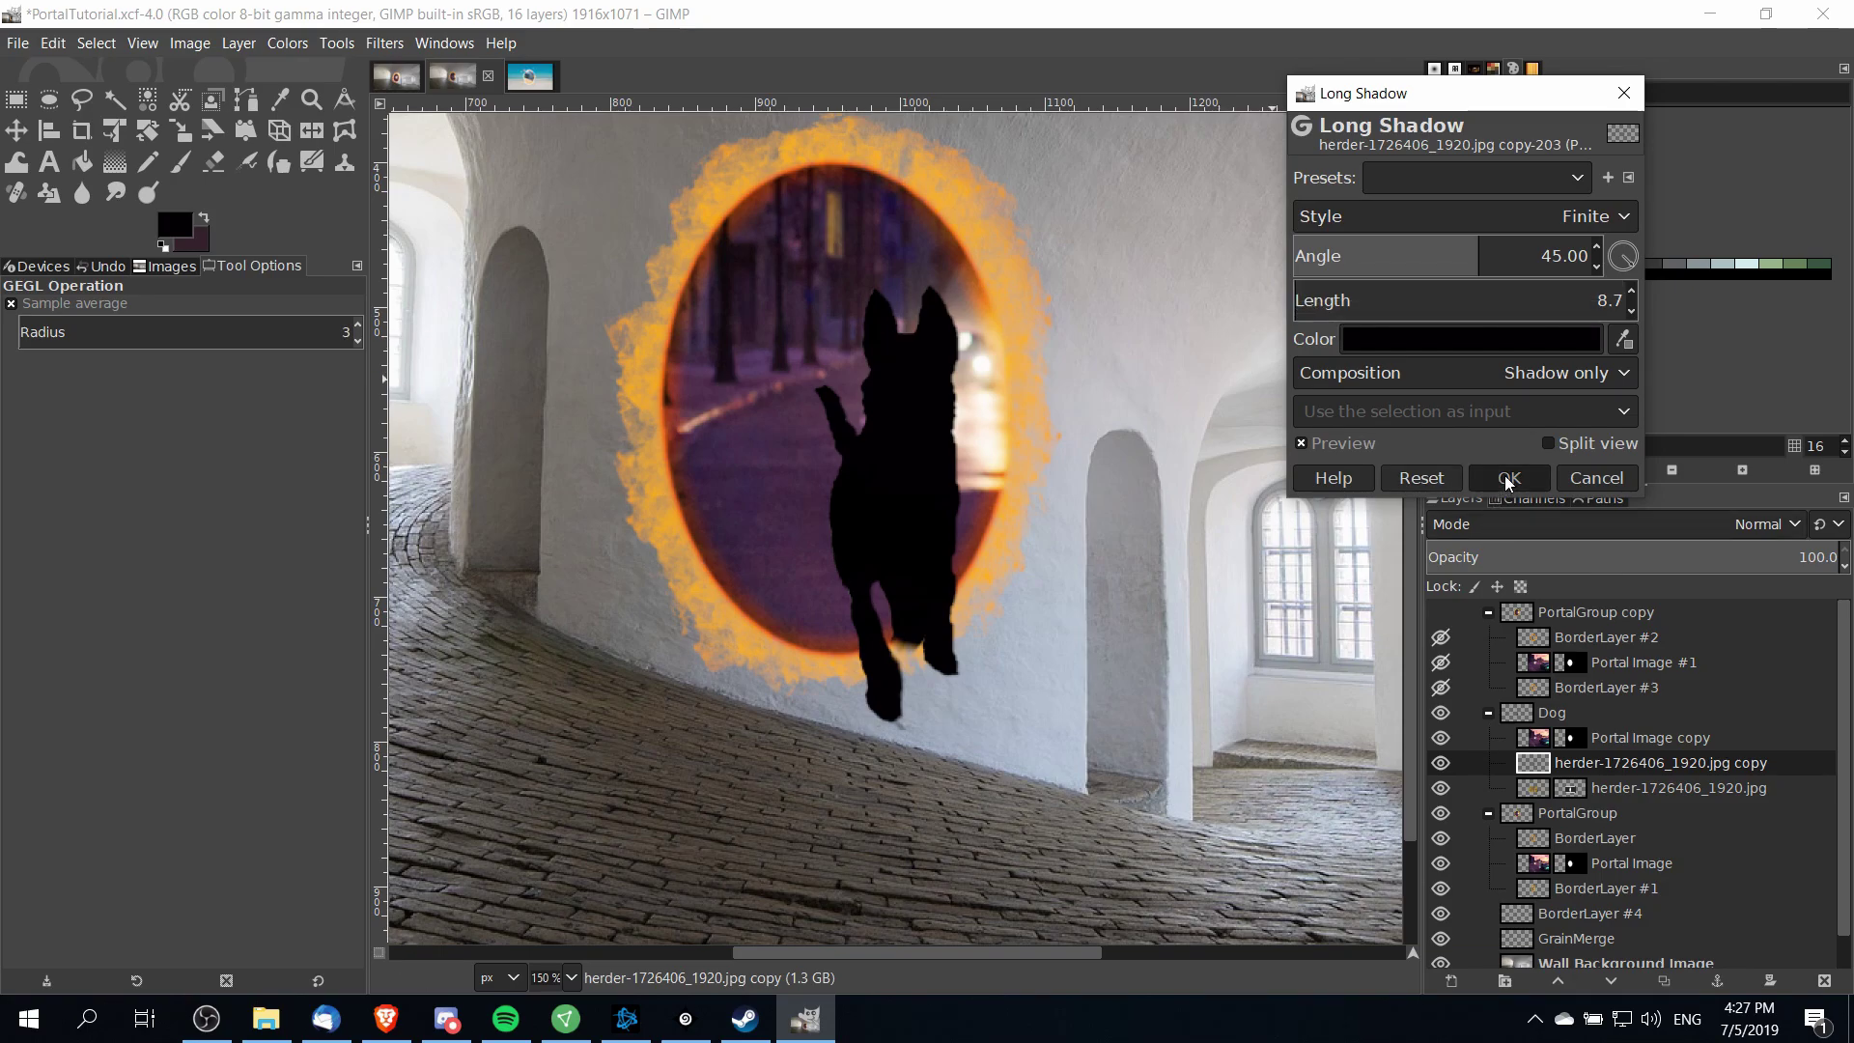
Place the black shadow layer directly beneath the original dog layer in the Dog group and activate the Move tool
key("1")
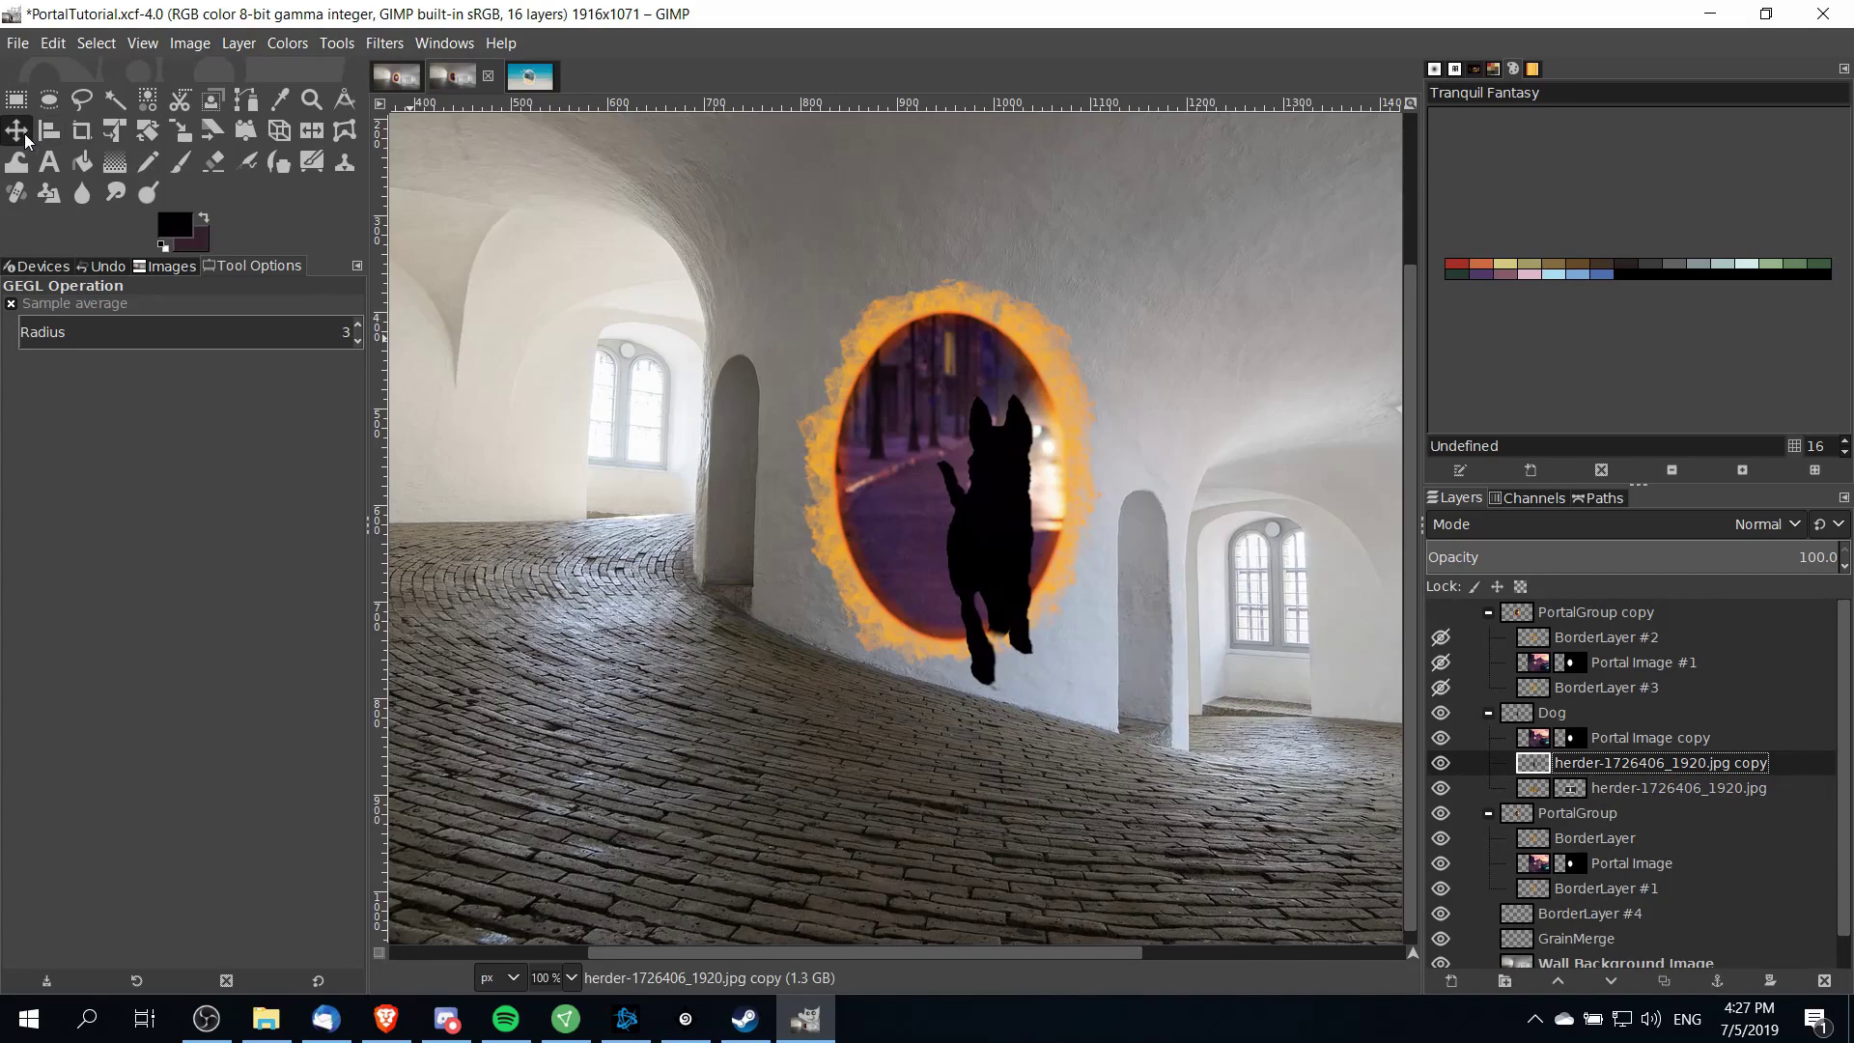
left_click(19, 132)
left_click_drag(1533, 764, 1540, 796)
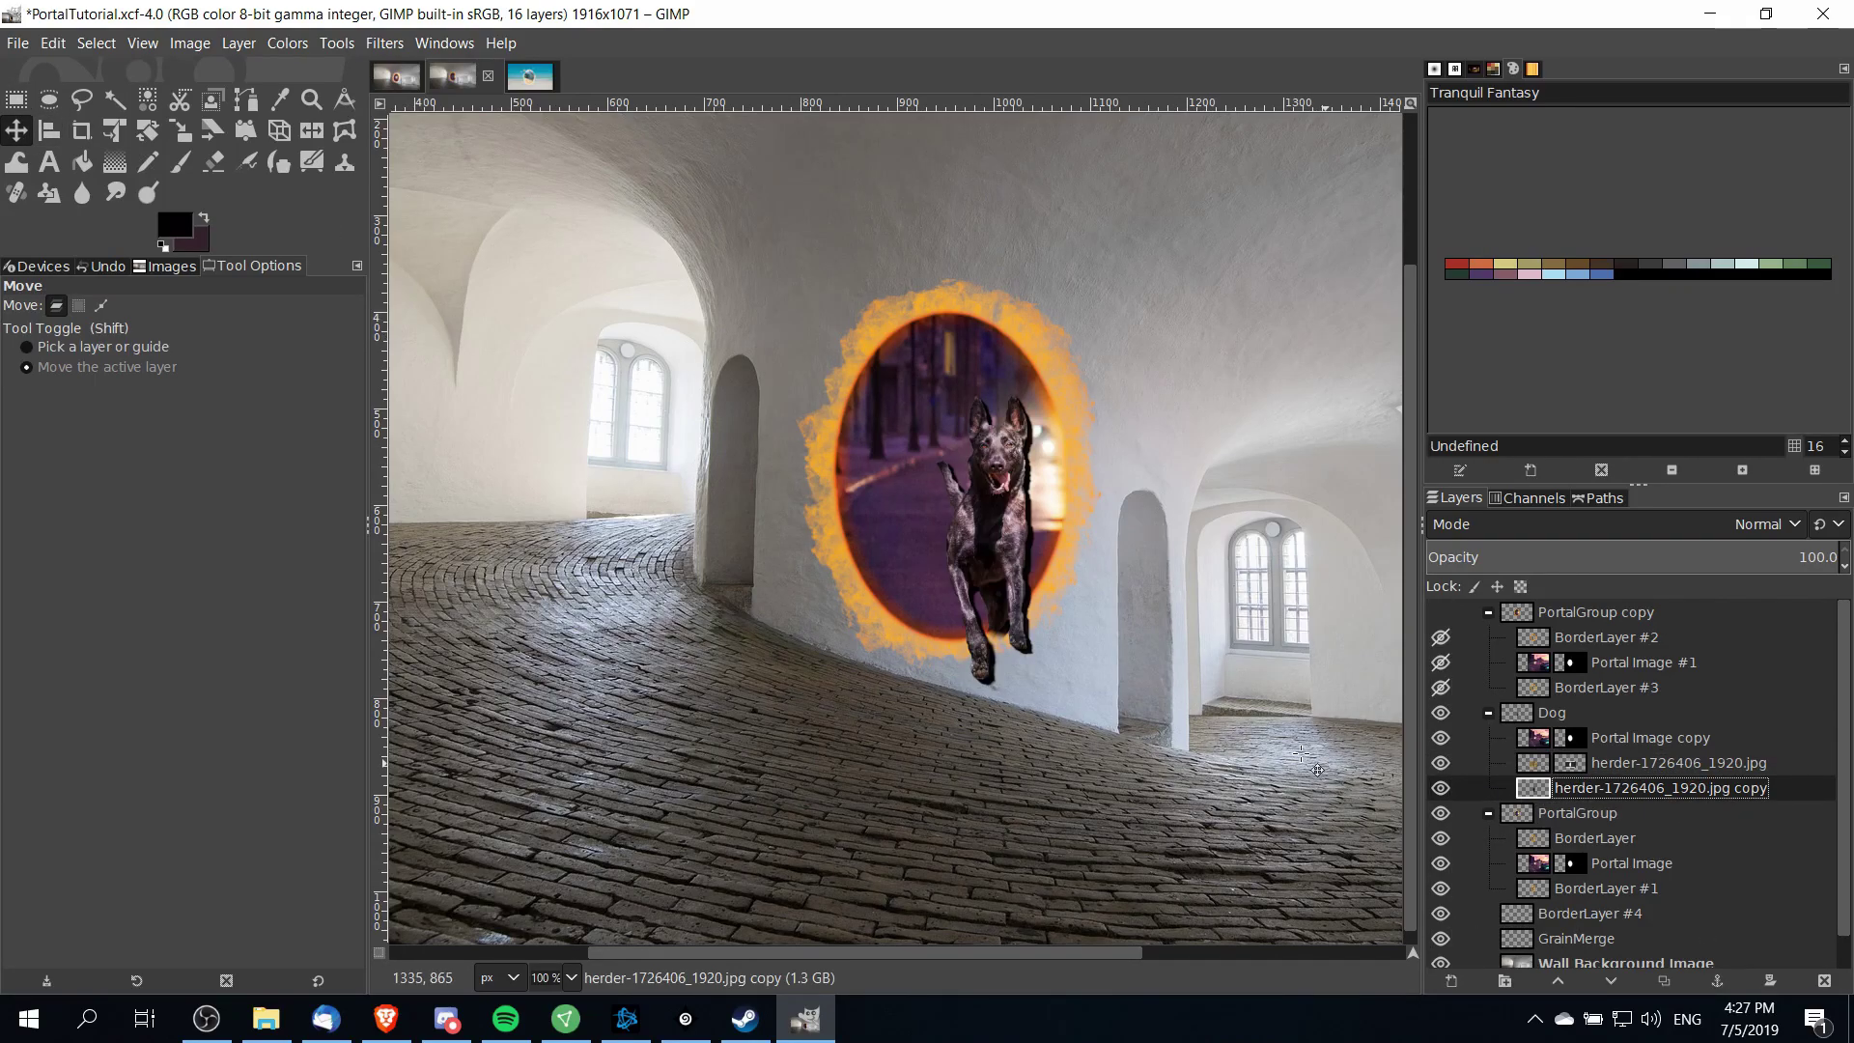
Move the black shadow layer straight down from the portal onto the cobbled floor beneath the dog
scroll(859, 439, "right", 3)
scroll(860, 439, "down", 2)
left_click_drag(859, 440, 848, 633)
Use the Perspective tool on the shadow layer, pulling its two upper corners down and inward to flatten the shadow onto the floor
left_click(279, 131)
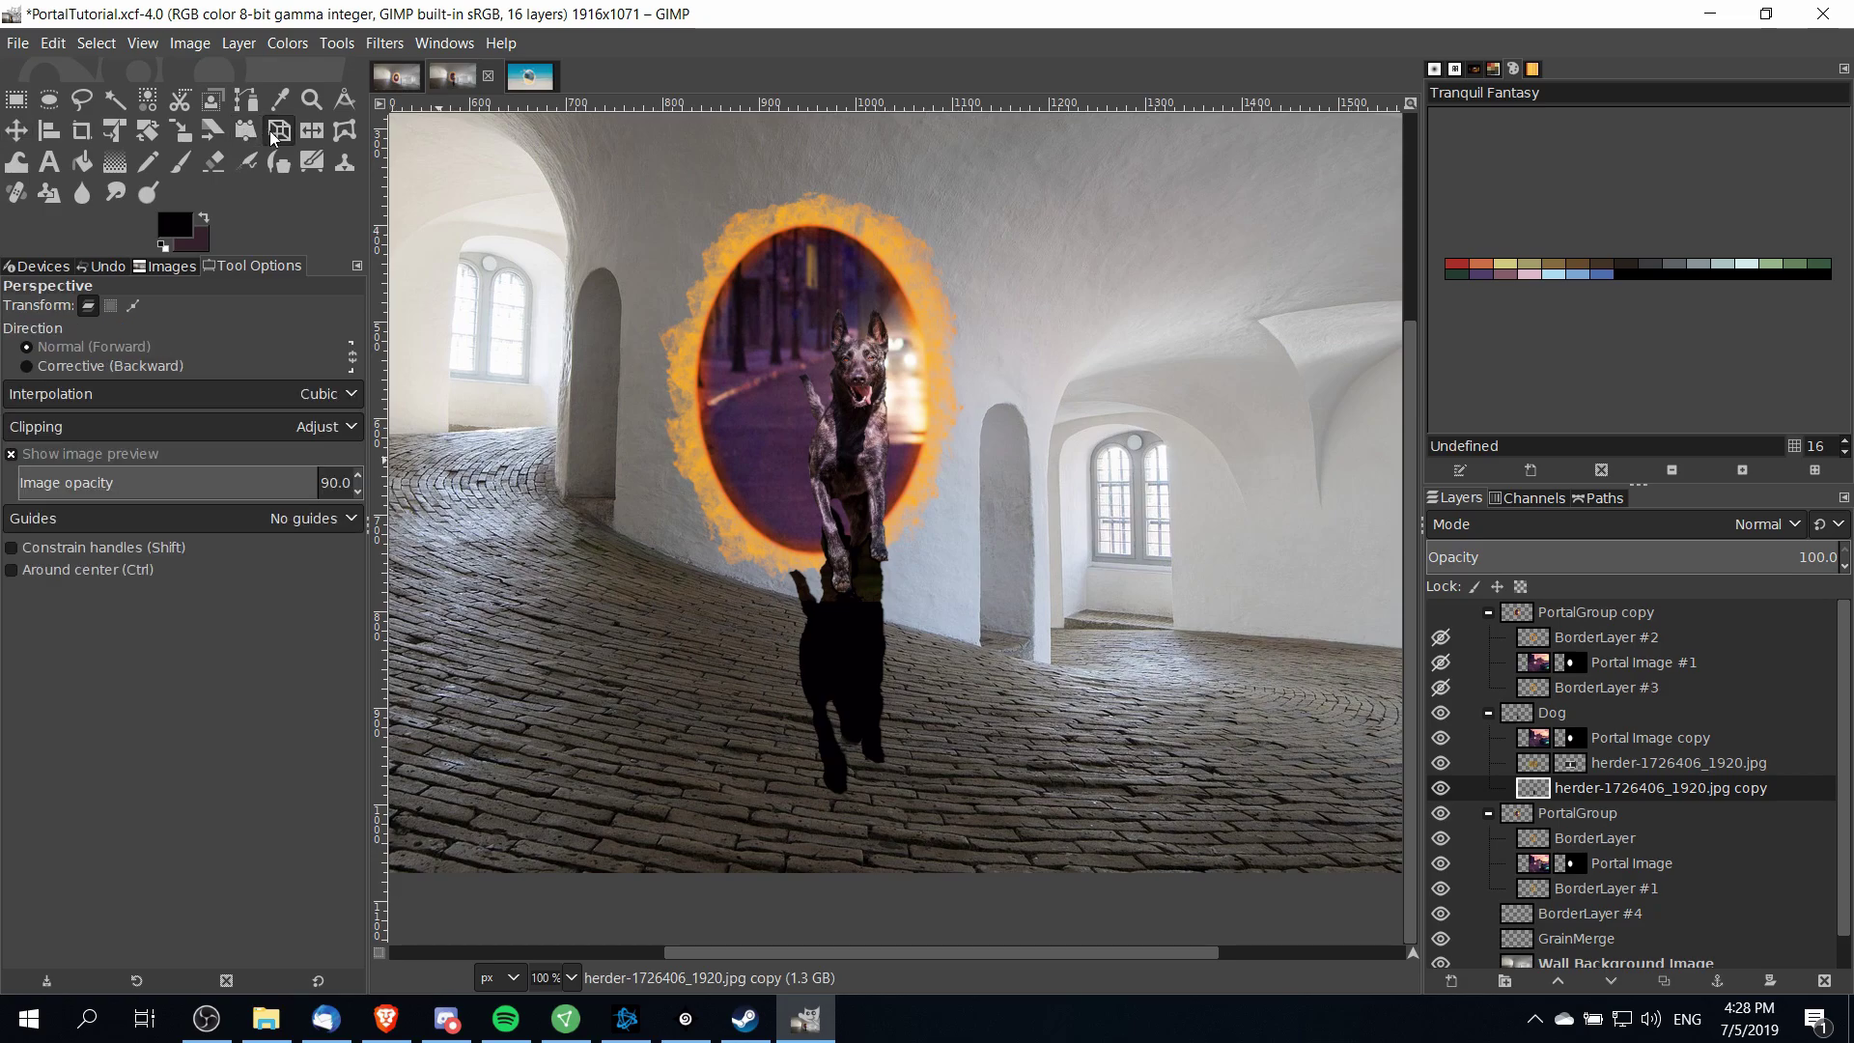
left_click(862, 623)
scroll(1061, 641, "down", 1, "ctrl")
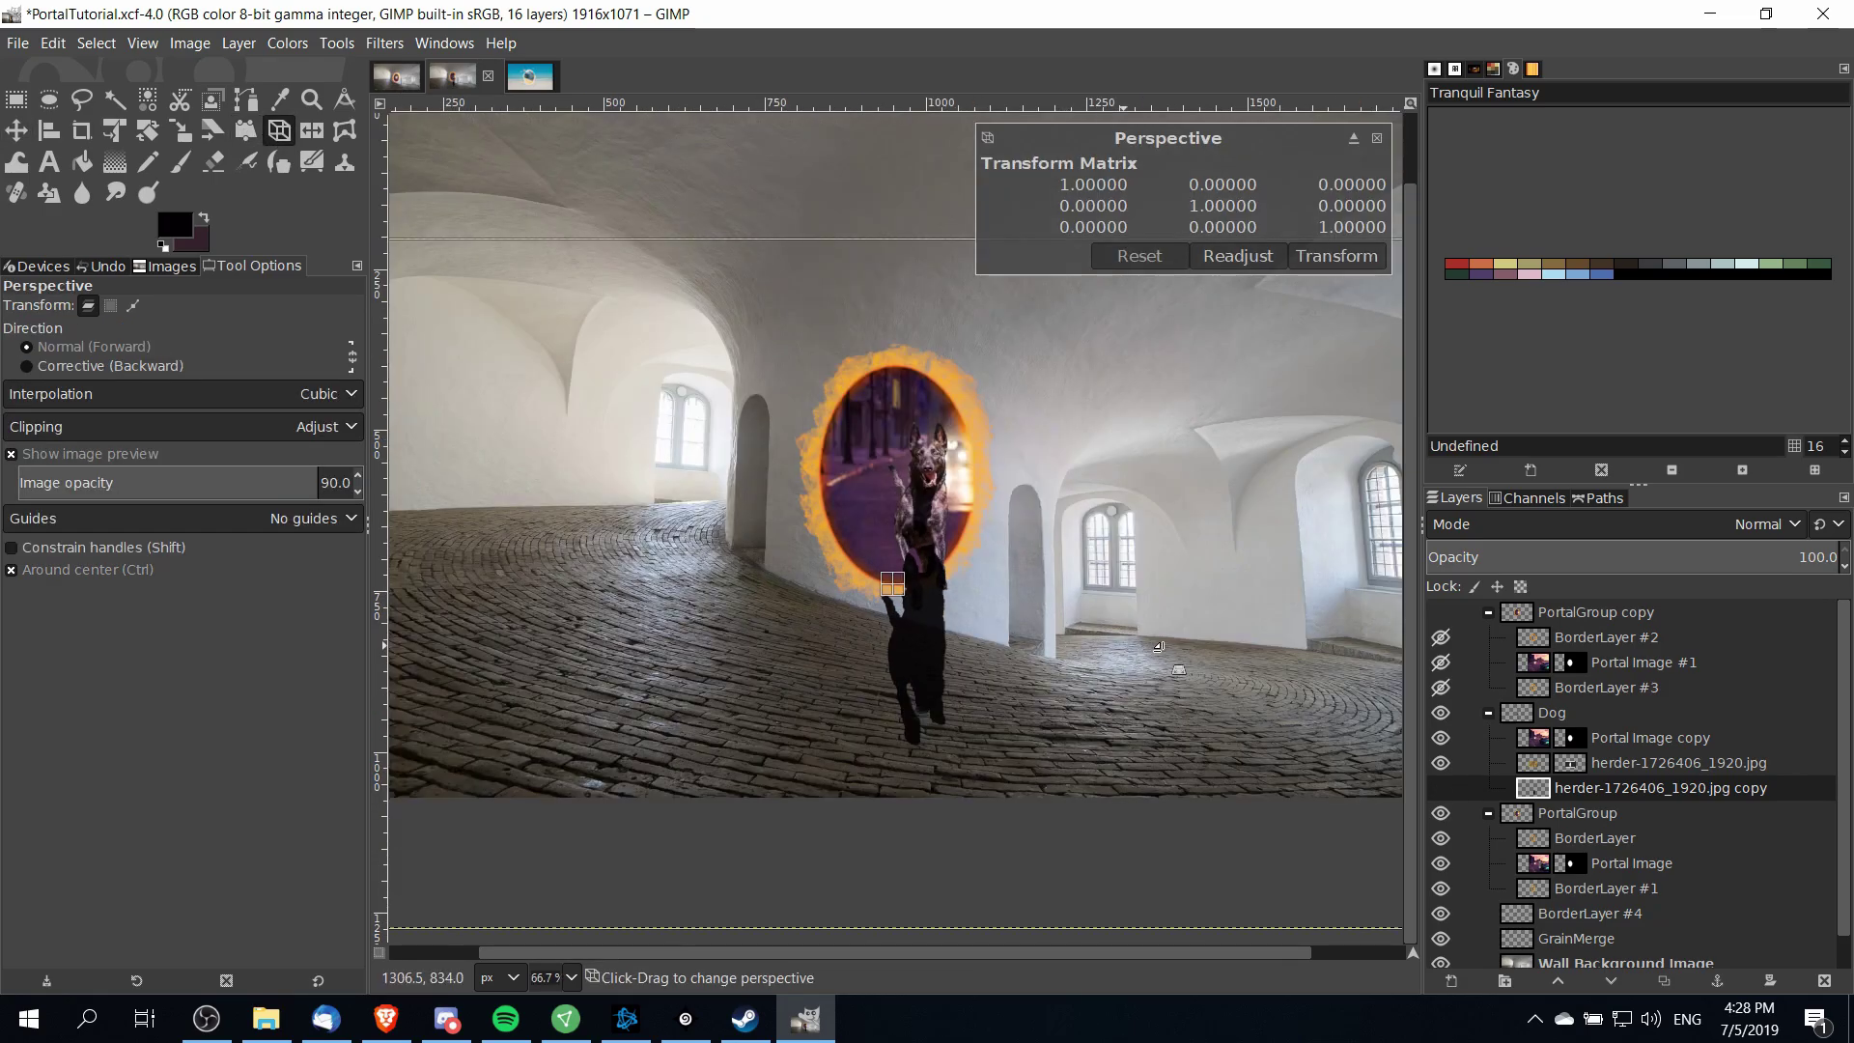
scroll(869, 502, "right", 5)
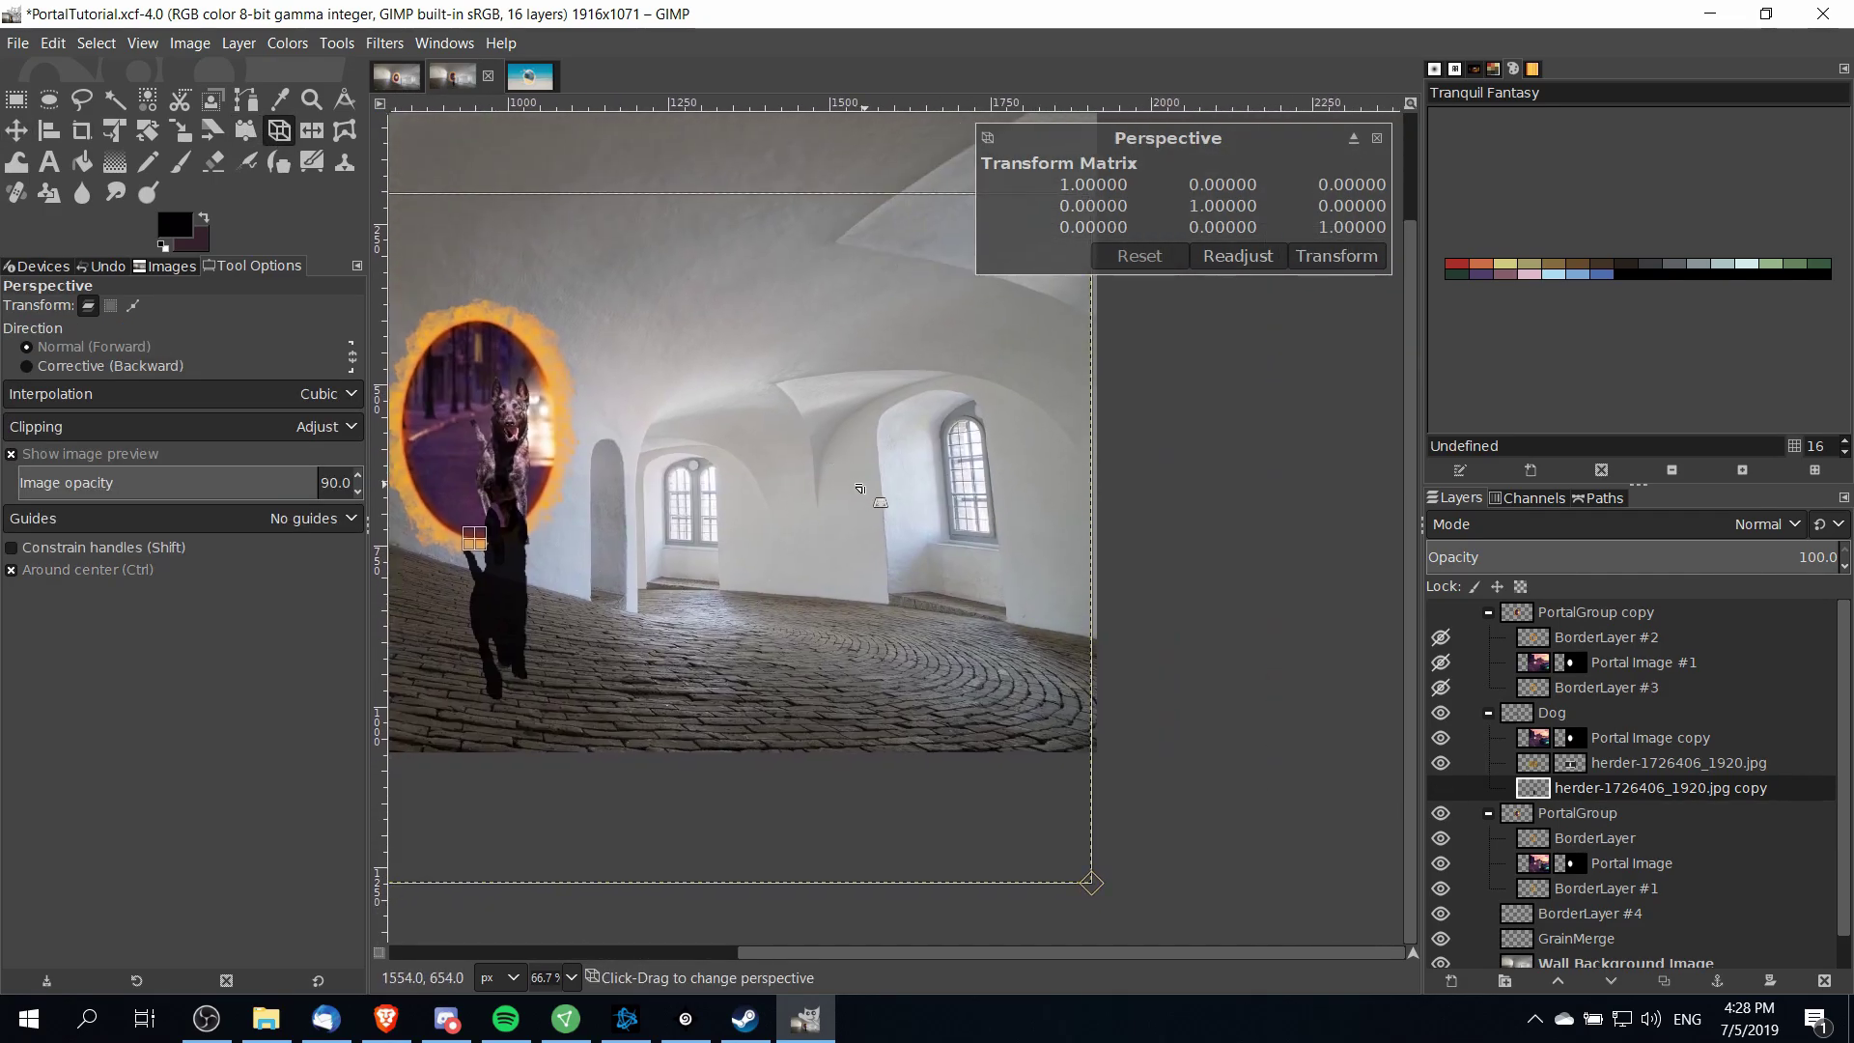
scroll(869, 502, "down", 1, "ctrl")
scroll(1067, 570, "left", 2)
left_click_drag(1194, 407, 1042, 647)
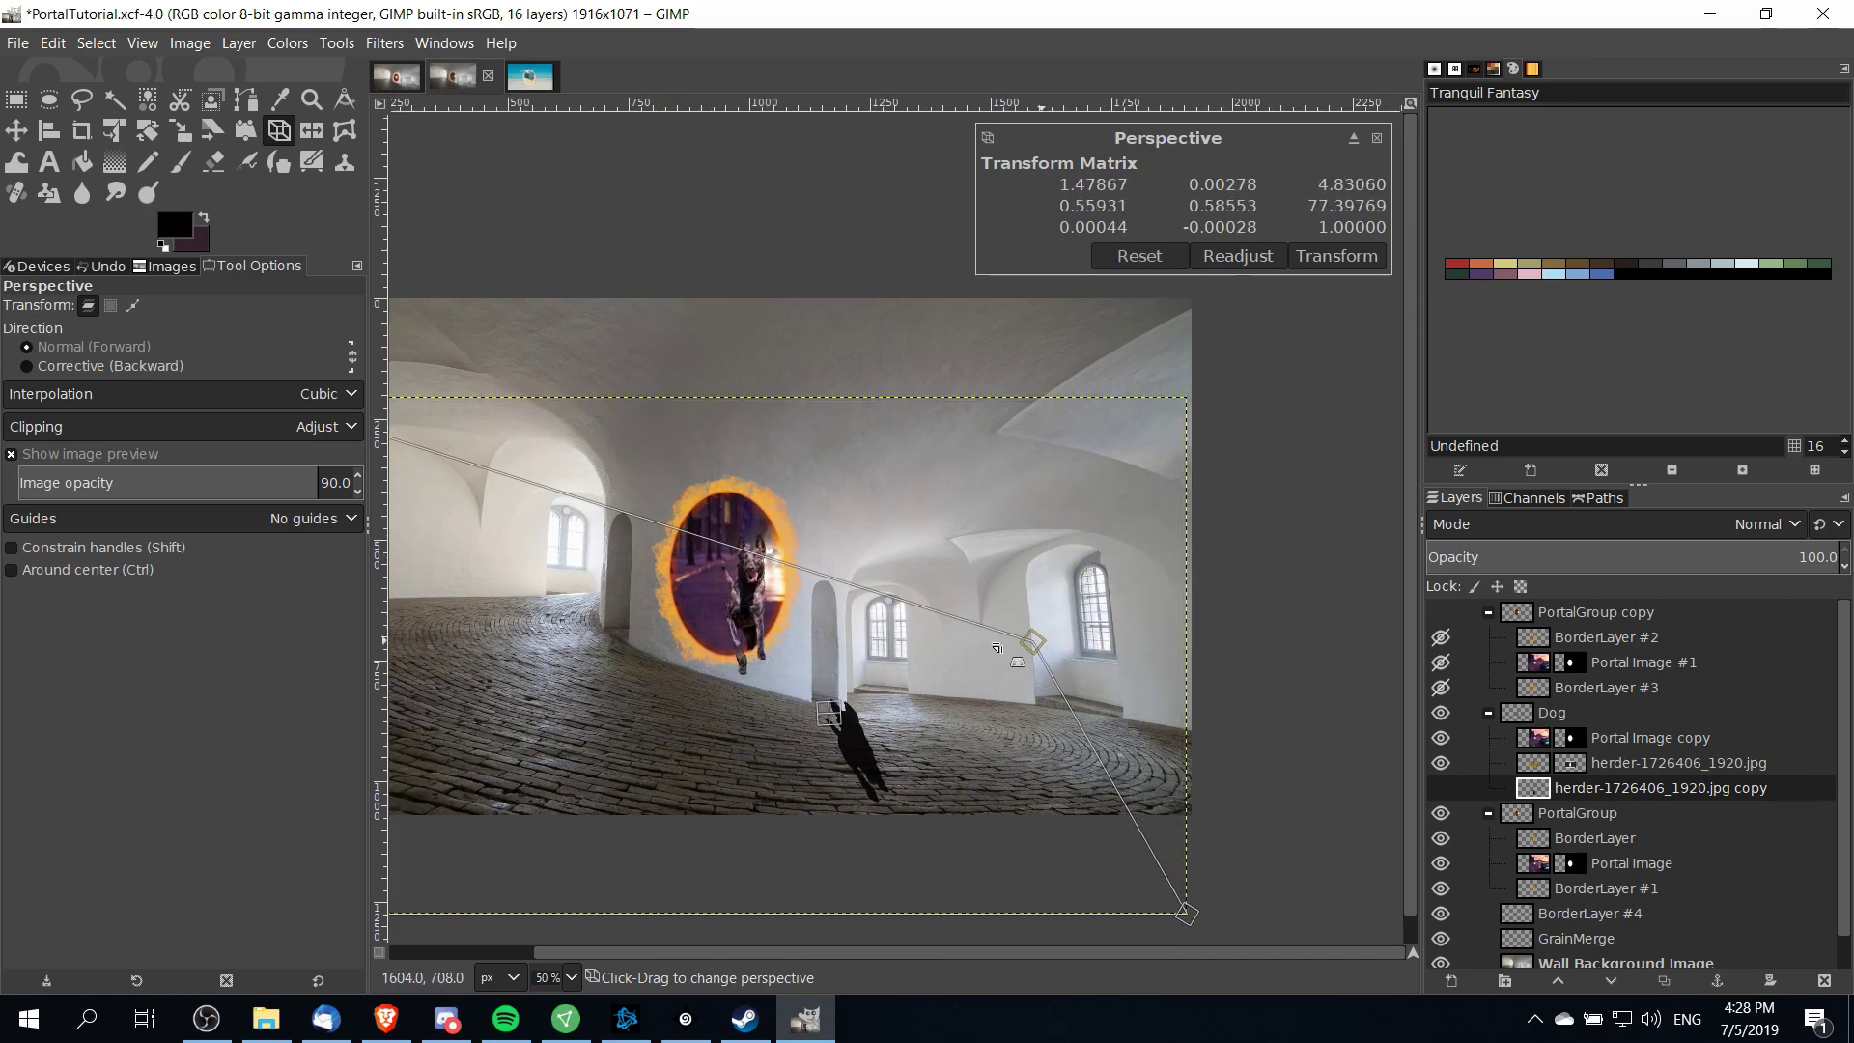
scroll(522, 411, "left", 5)
scroll(522, 410, "down", 1)
left_click_drag(521, 336, 725, 830)
Adjust the remaining perspective of the shadow so it lies directly below the dog's paws, and apply the transform
scroll(934, 465, "up", 3, "ctrl")
scroll(933, 464, "right", 2)
scroll(934, 465, "down", 2, "ctrl")
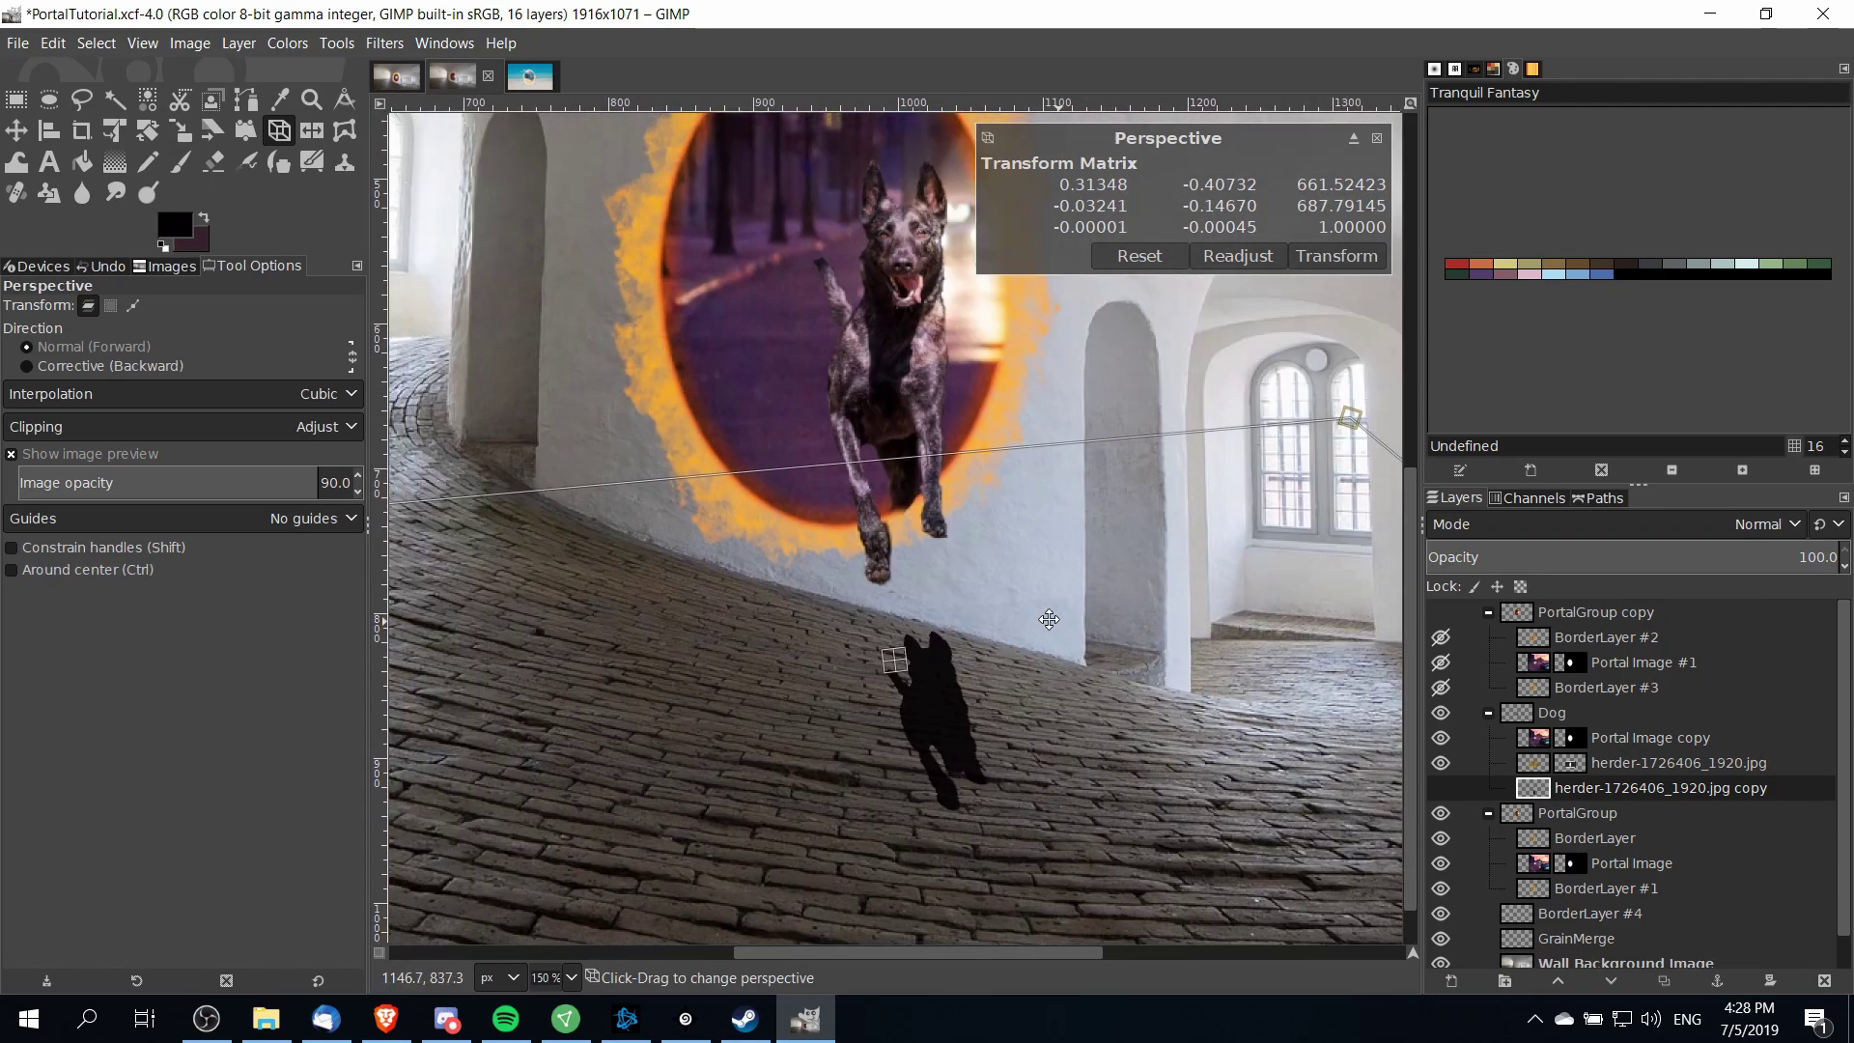
scroll(1032, 661, "right", 3)
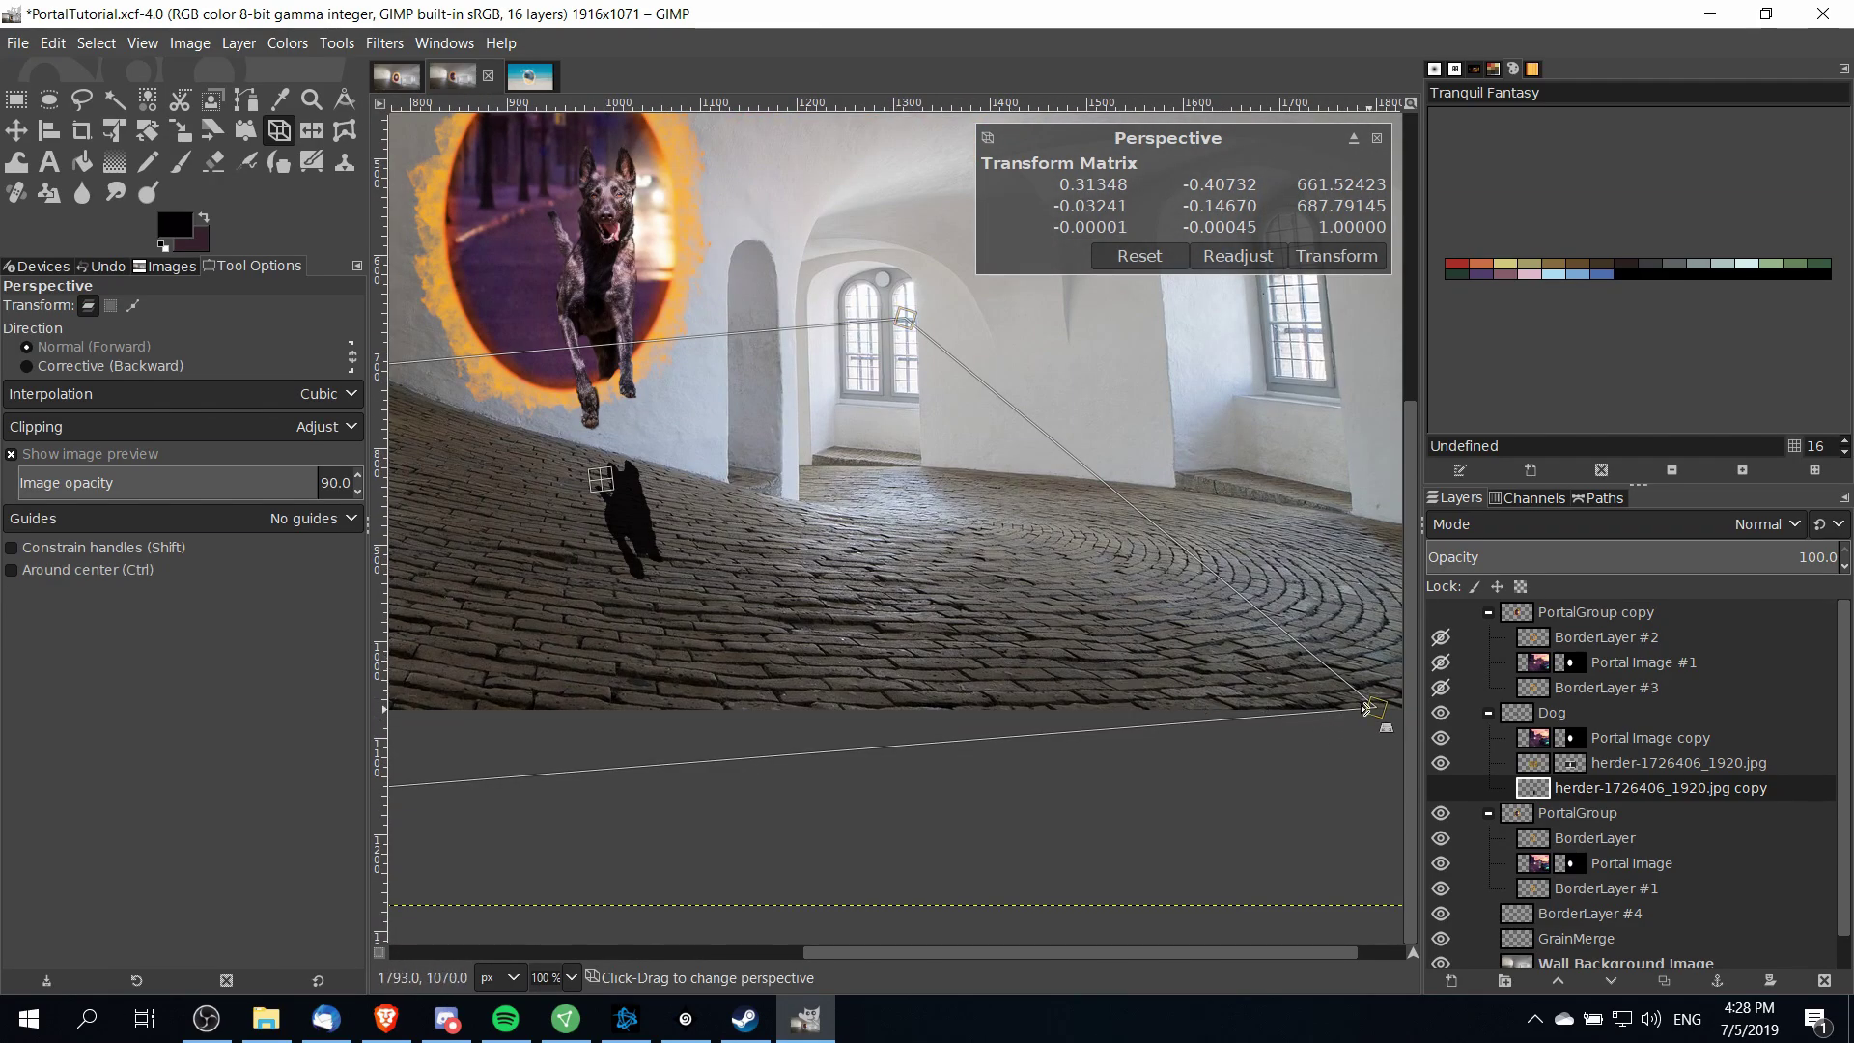
left_click_drag(1373, 708, 1490, 775)
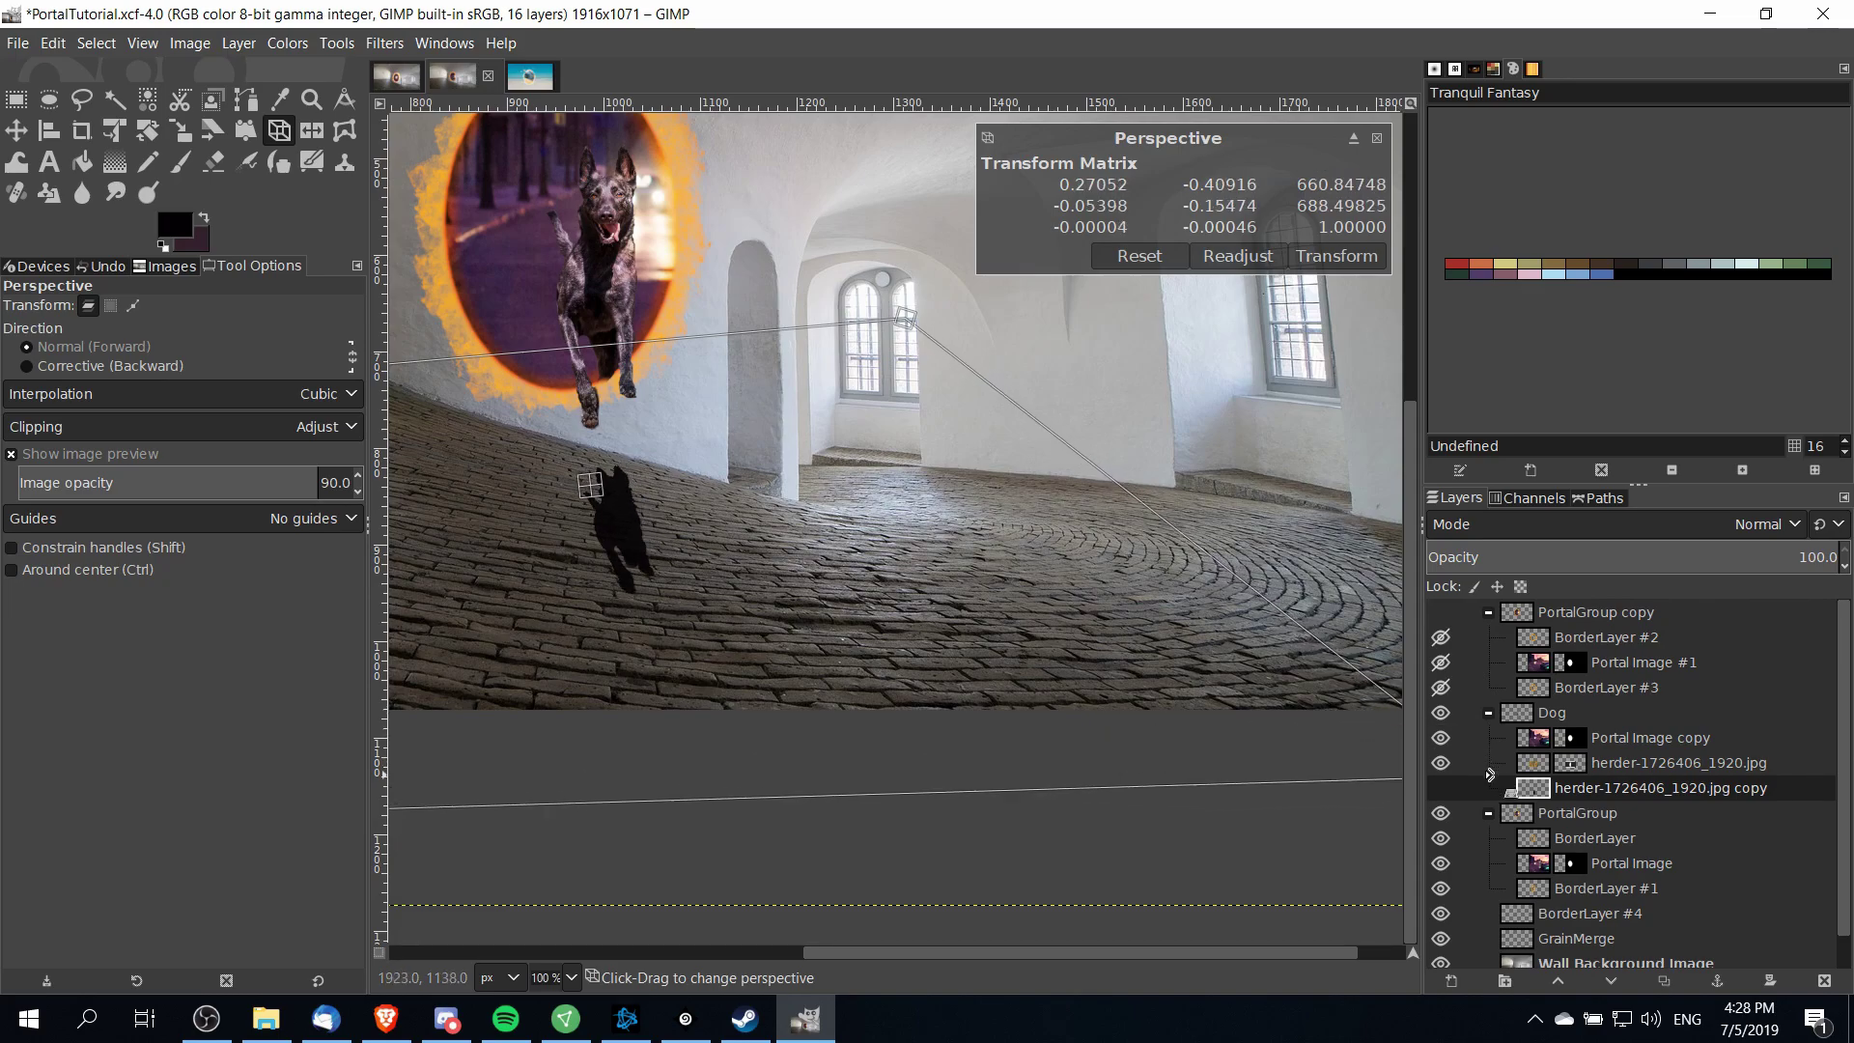
scroll(852, 666, "left", 4)
left_click_drag(853, 667, 719, 462)
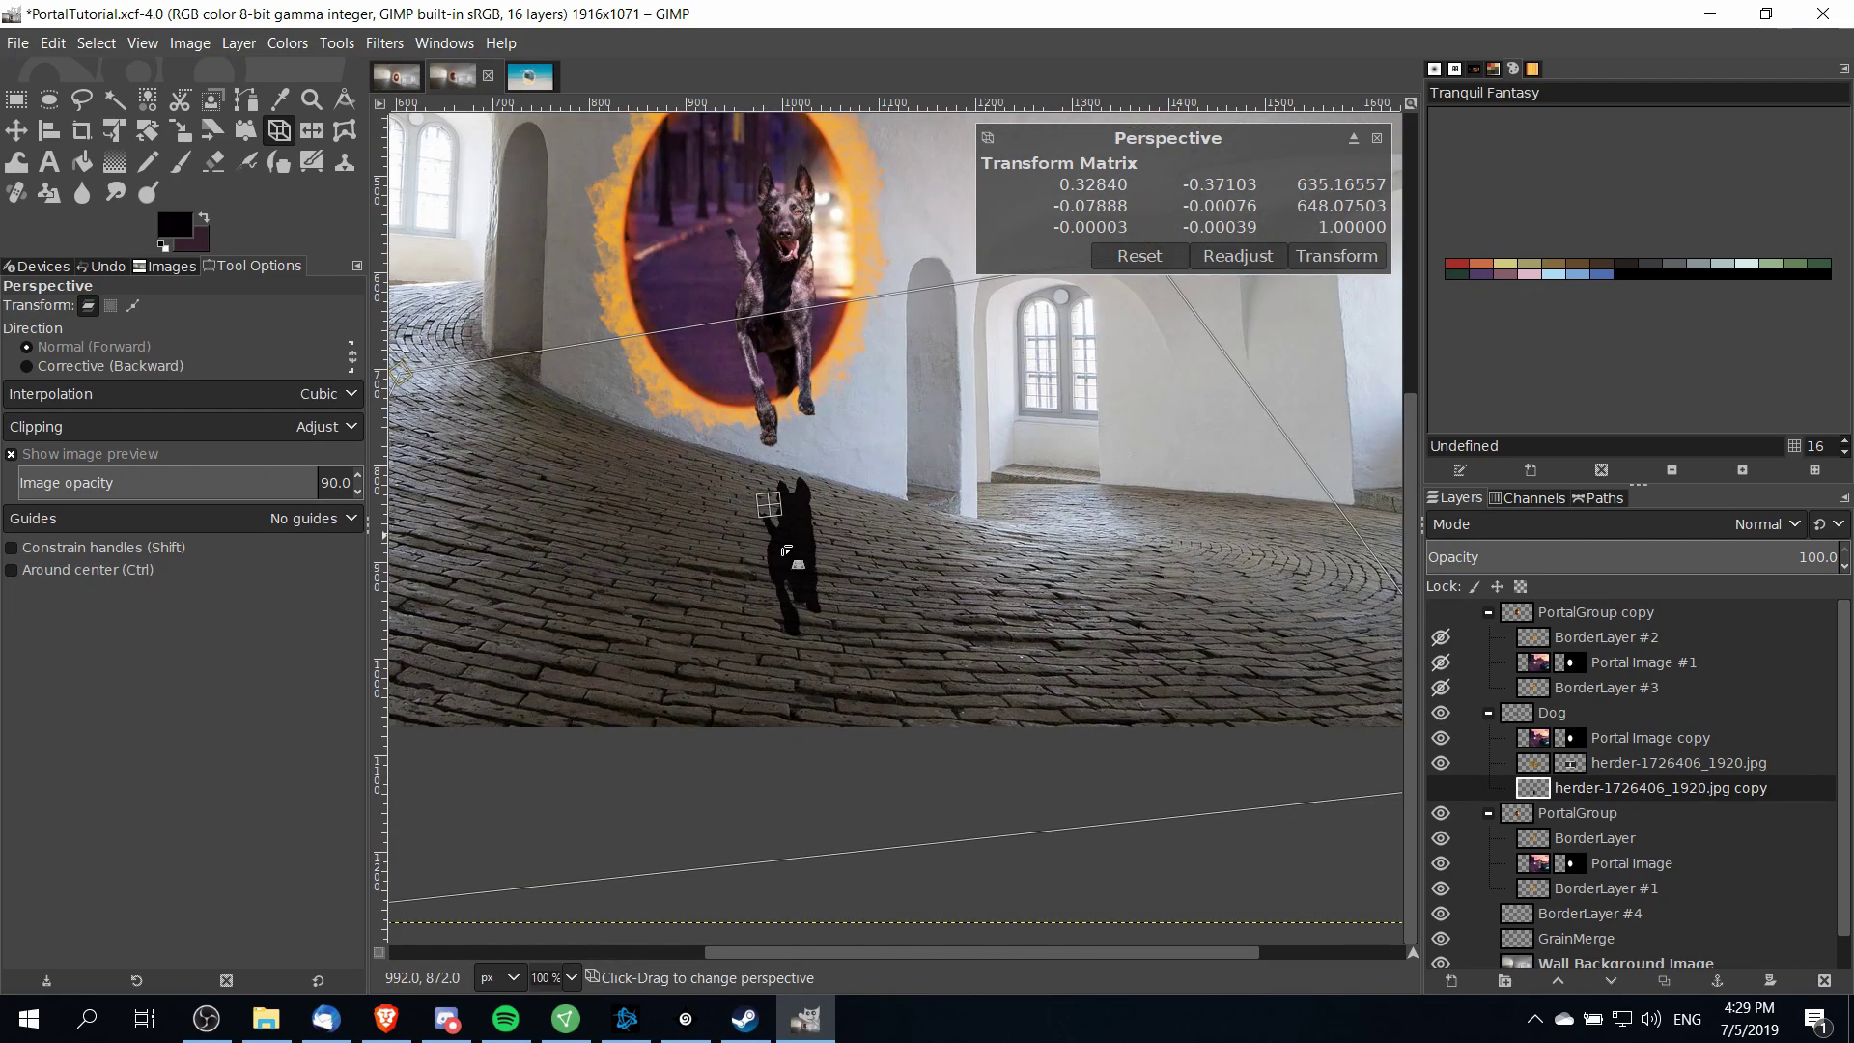
left_click(1337, 256)
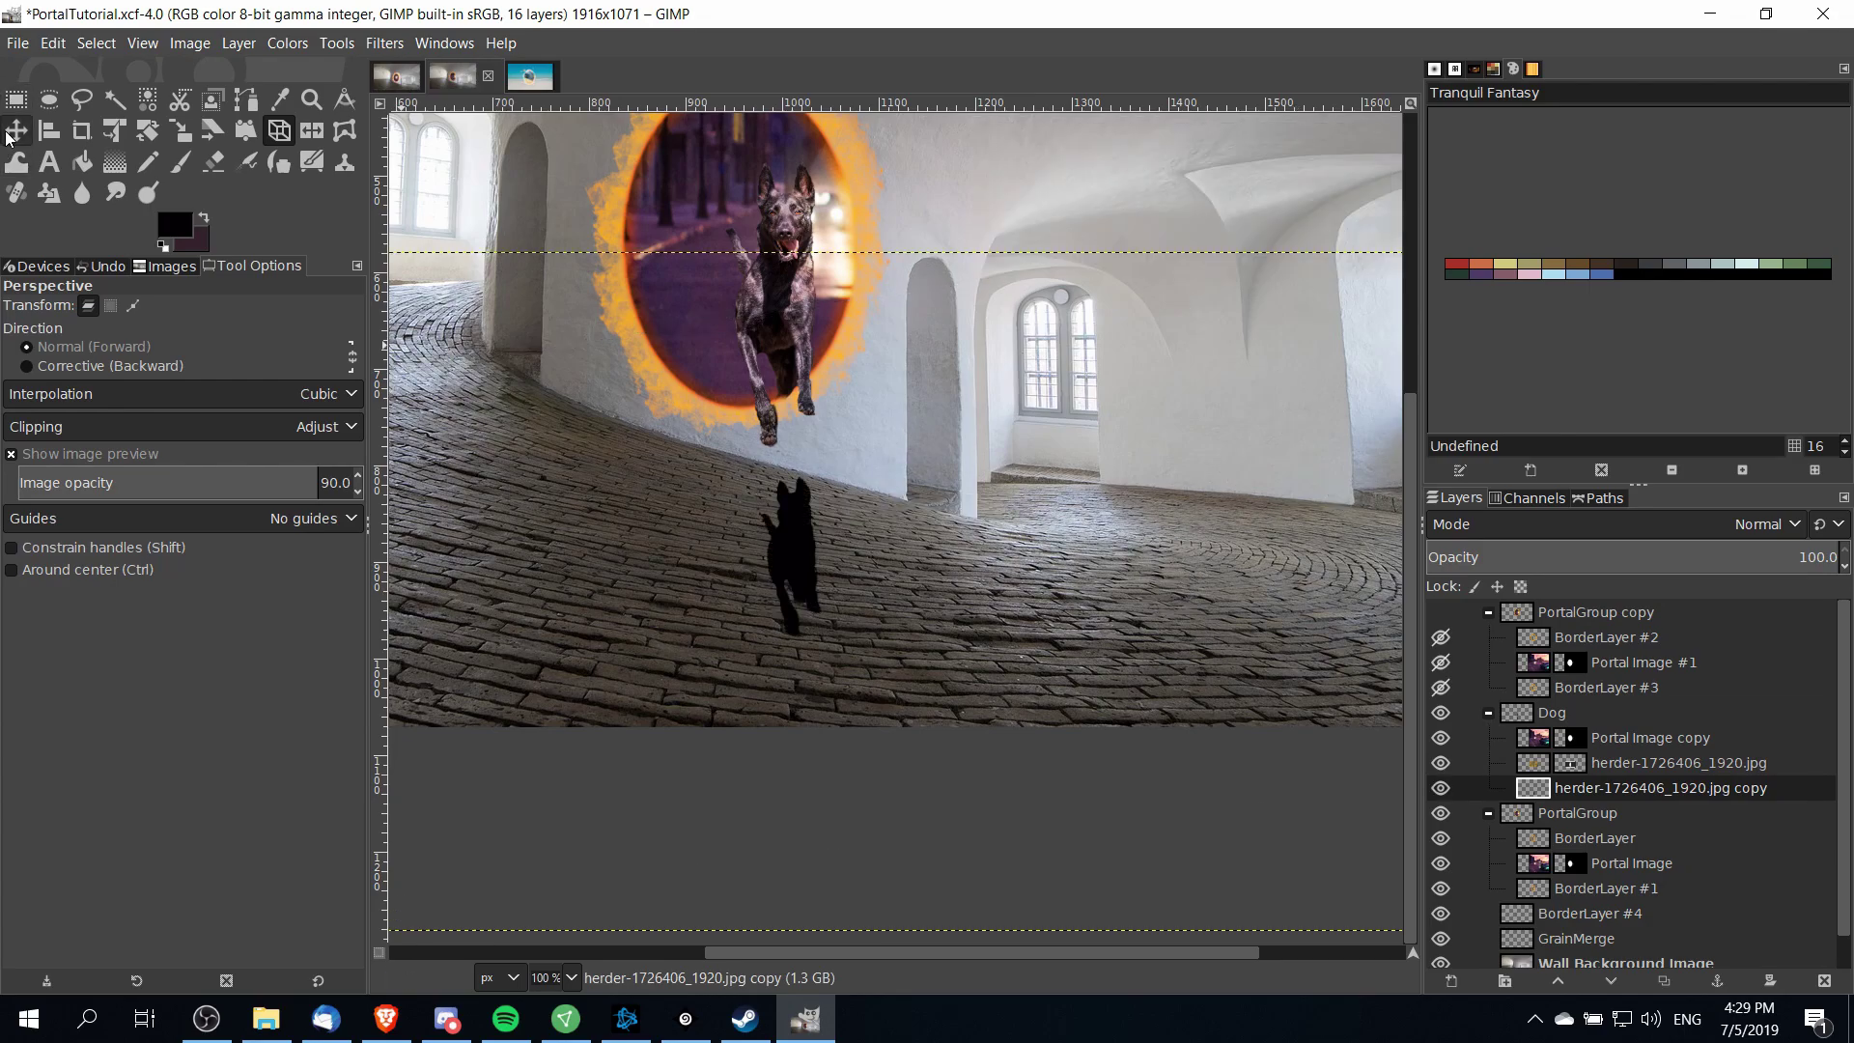
Lower the opacity of the herder-1726406_1920.jpg copy shadow layer to 32.2
key("m")
left_click_drag(803, 533, 804, 533)
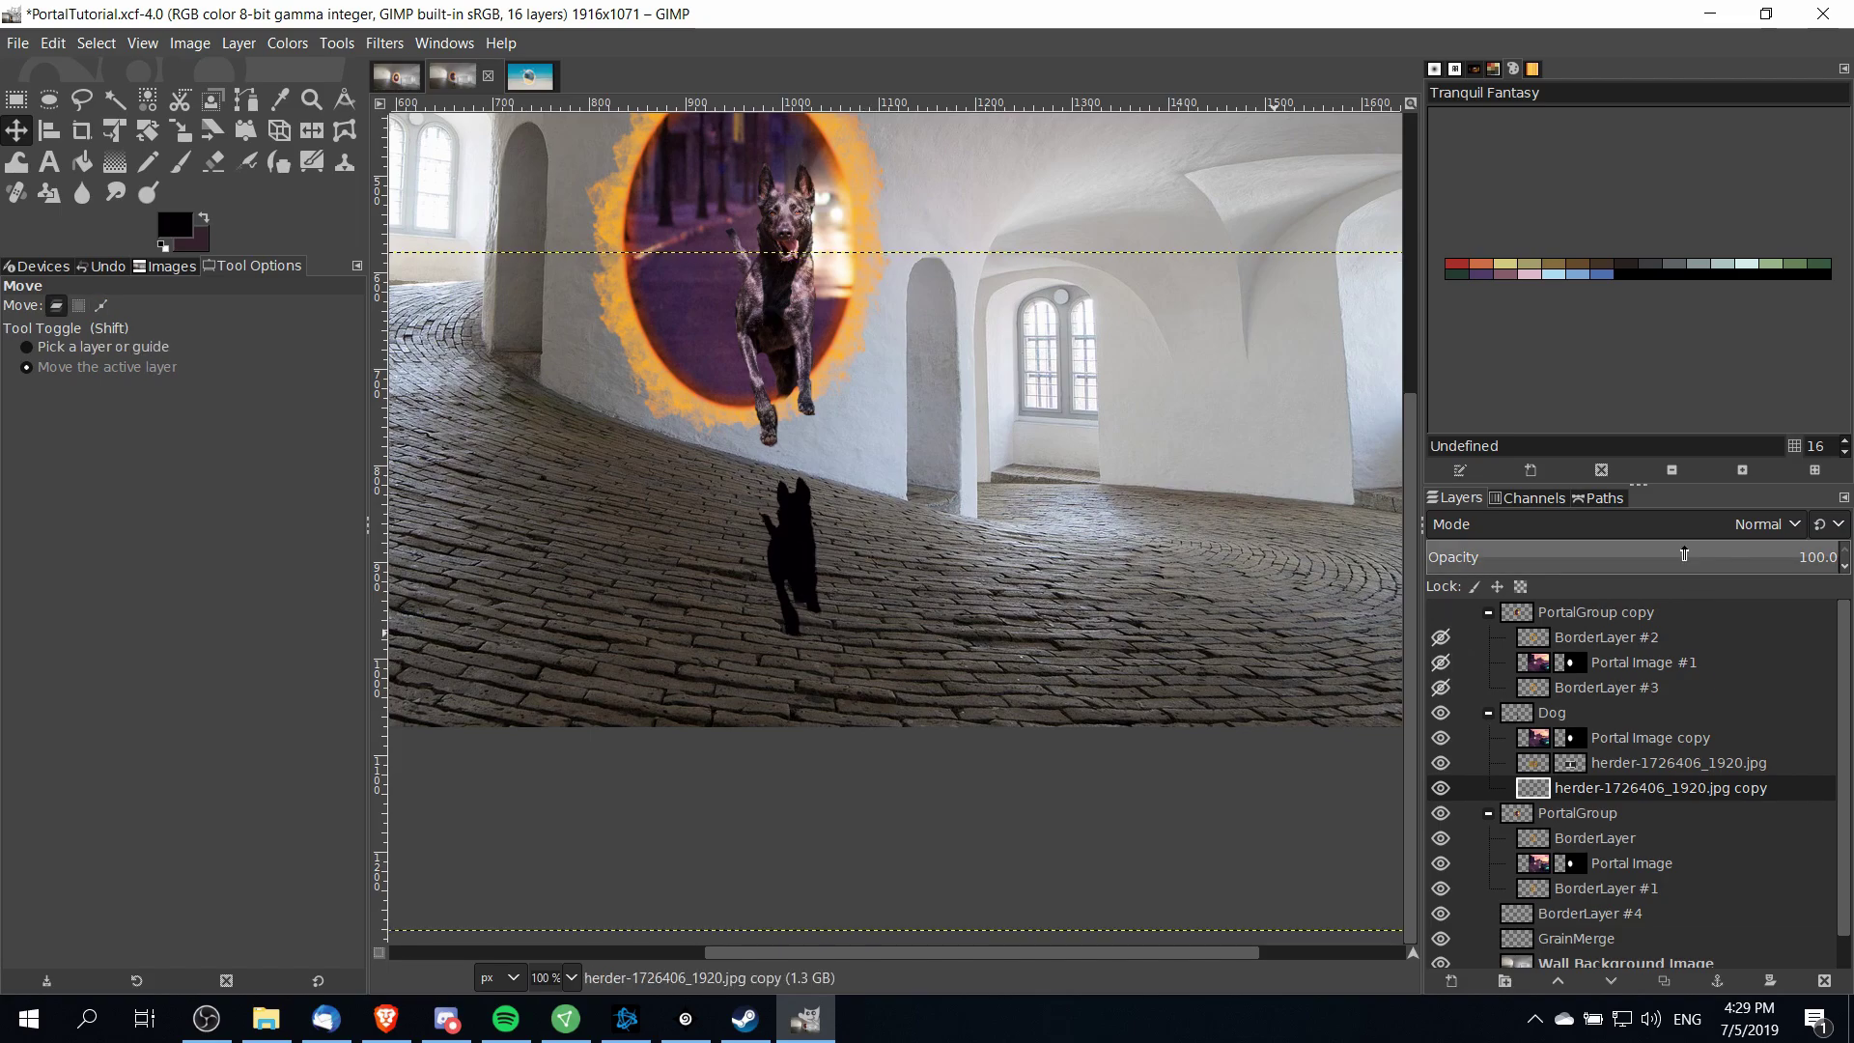
left_click_drag(1729, 549, 1583, 549)
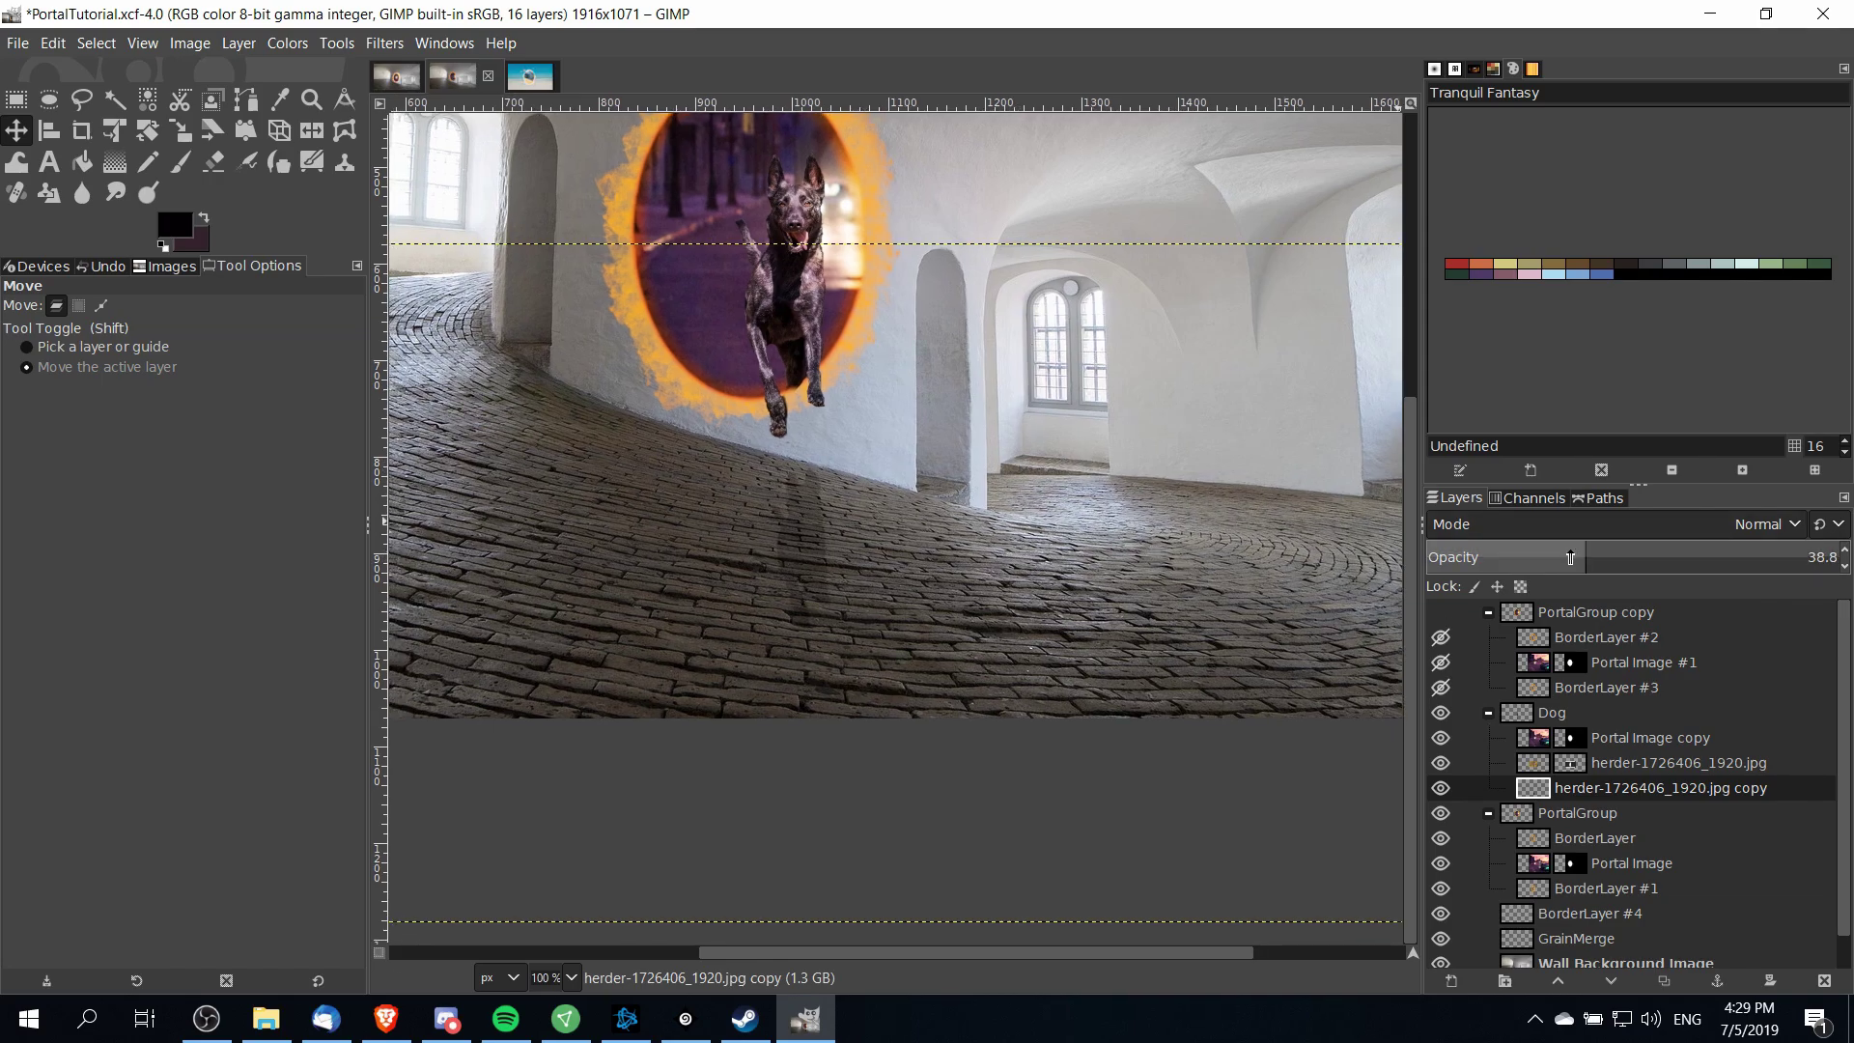
left_click_drag(1585, 555, 1559, 555)
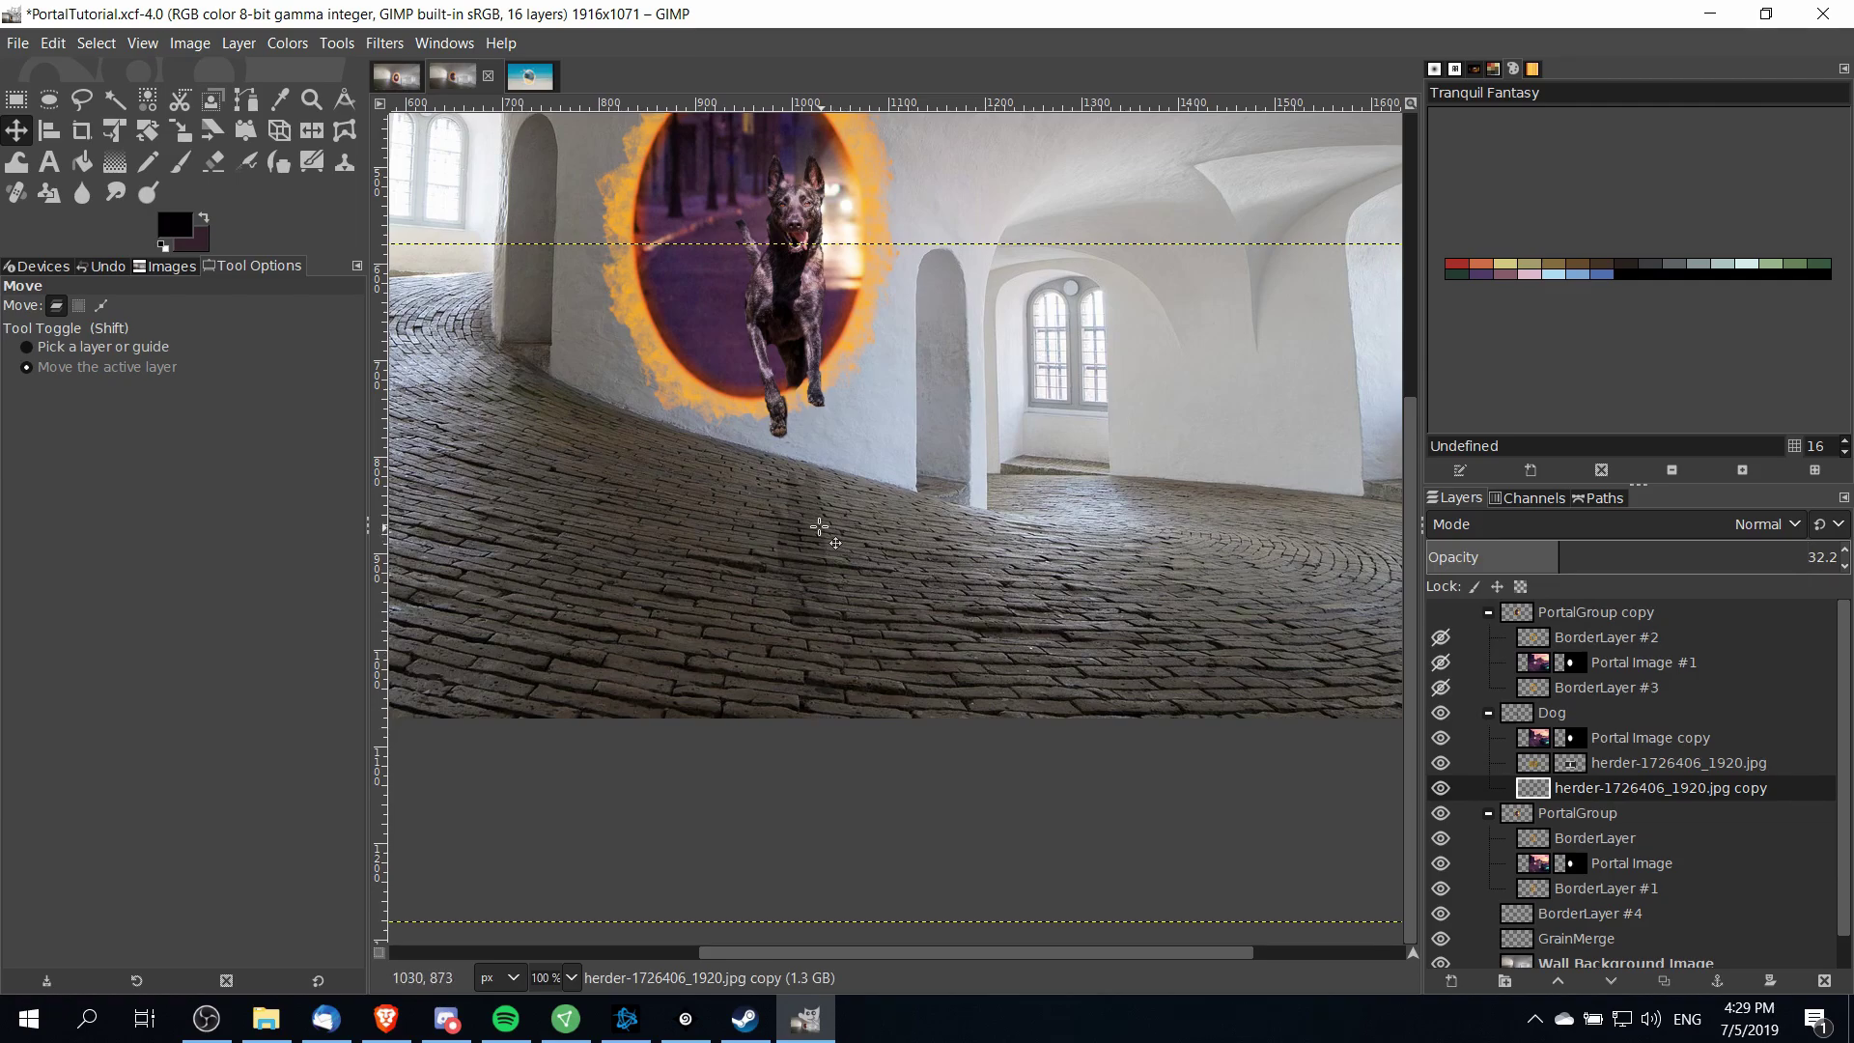
scroll(846, 528, "down", 1)
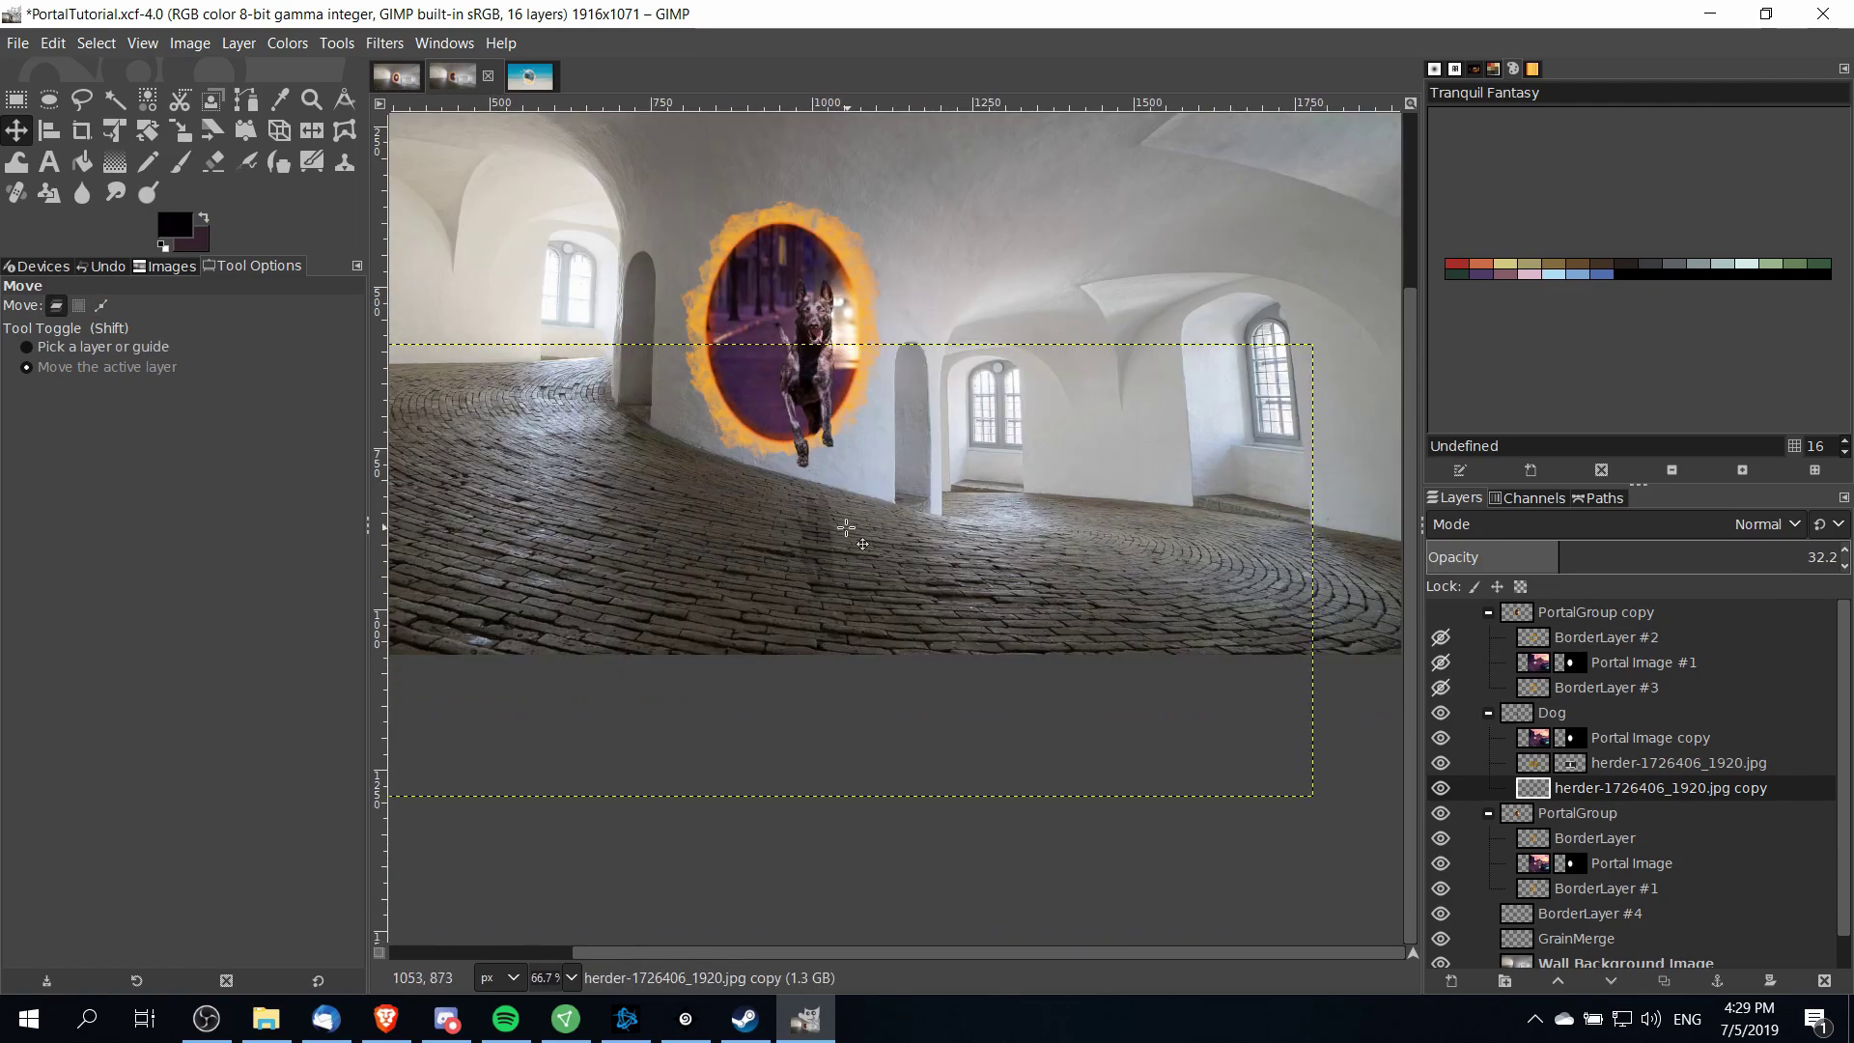
scroll(846, 528, "up", 2)
scroll(854, 476, "down", 1)
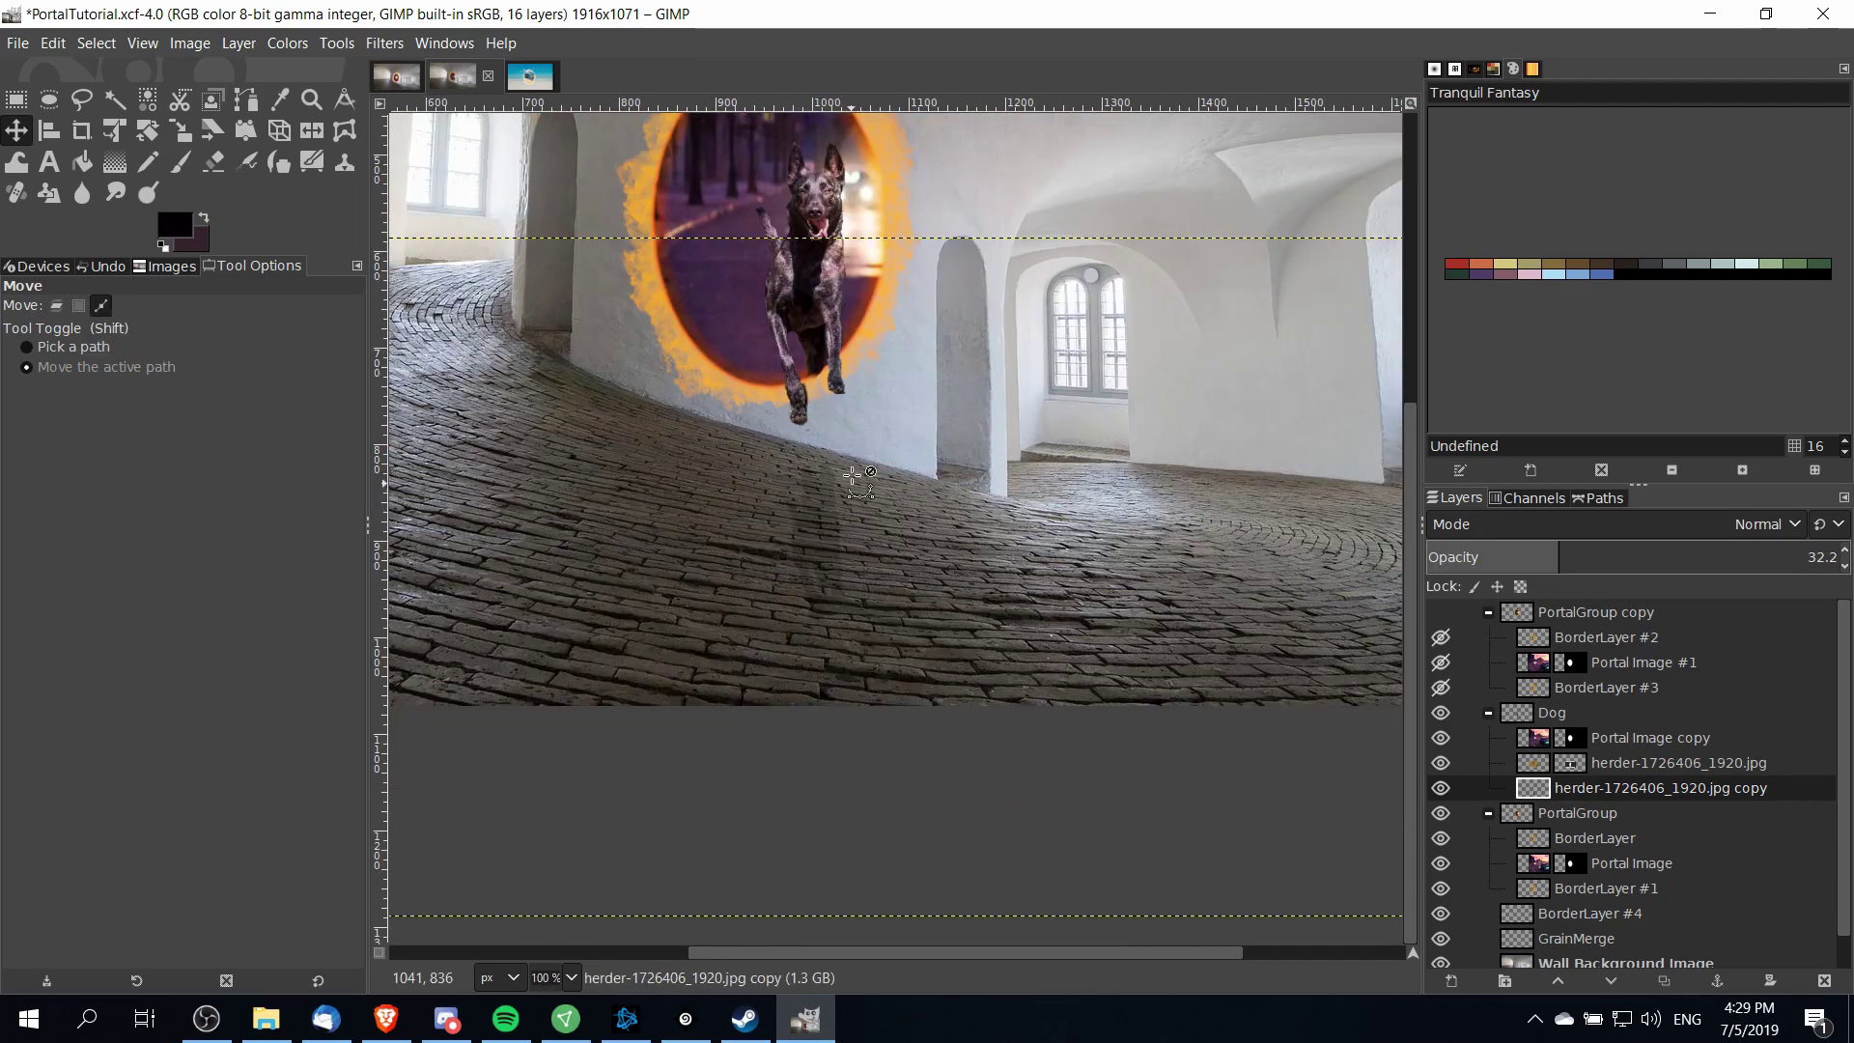
Activate Rectangle Select and move BorderLayer #1 out of PortalGroup, placing it directly above BorderLayer #4
key("r")
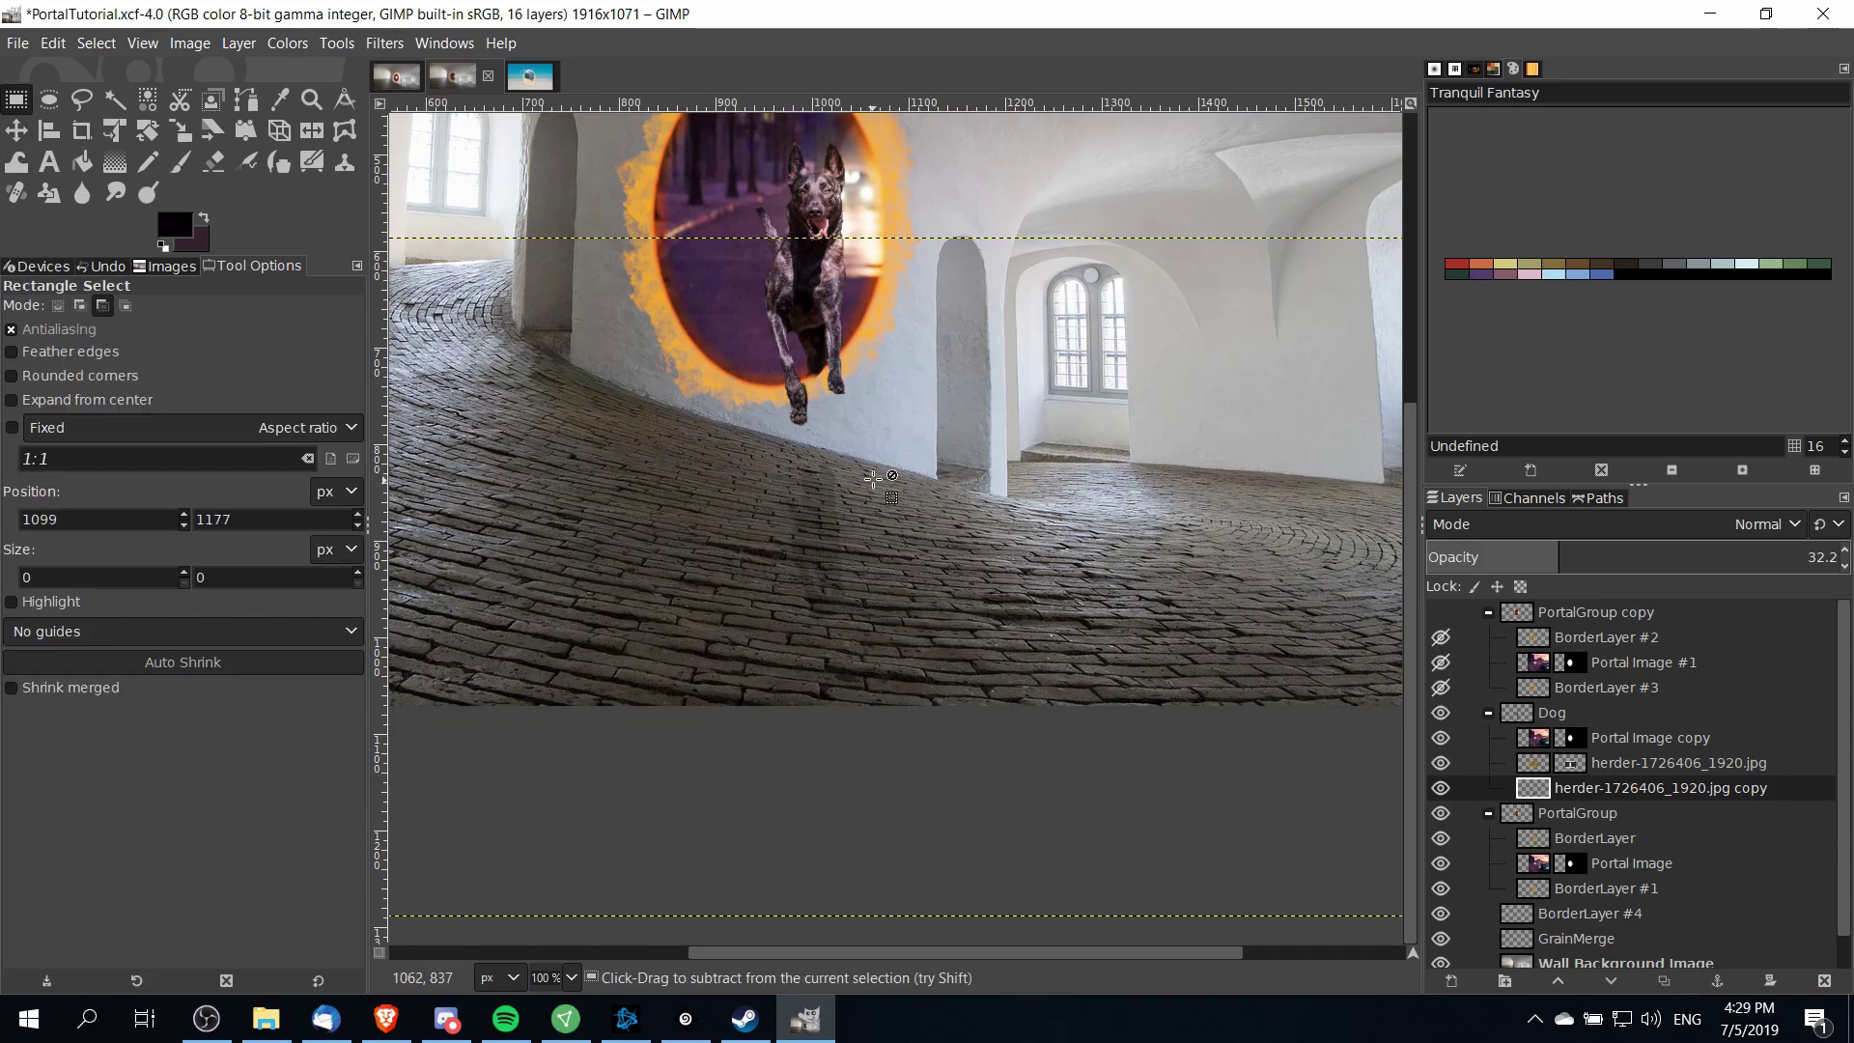
scroll(872, 477, "down", 2)
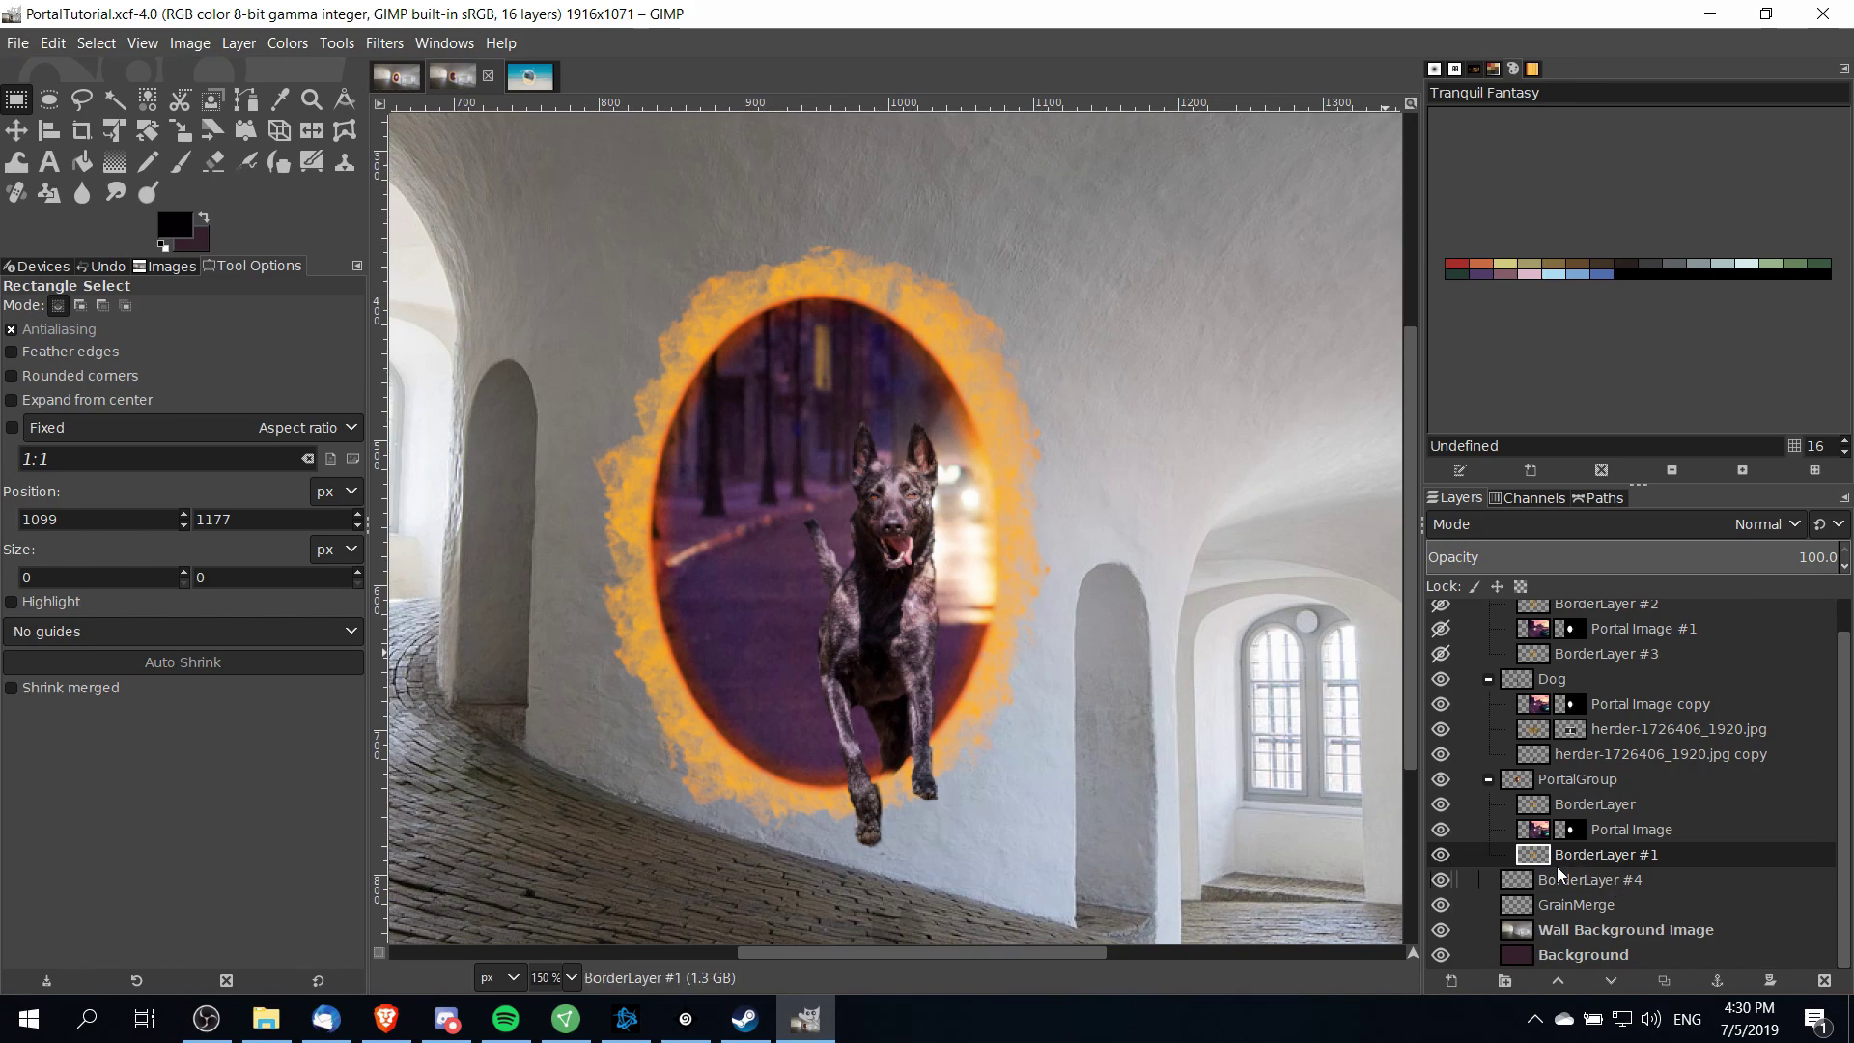
left_click_drag(1537, 850, 1534, 876)
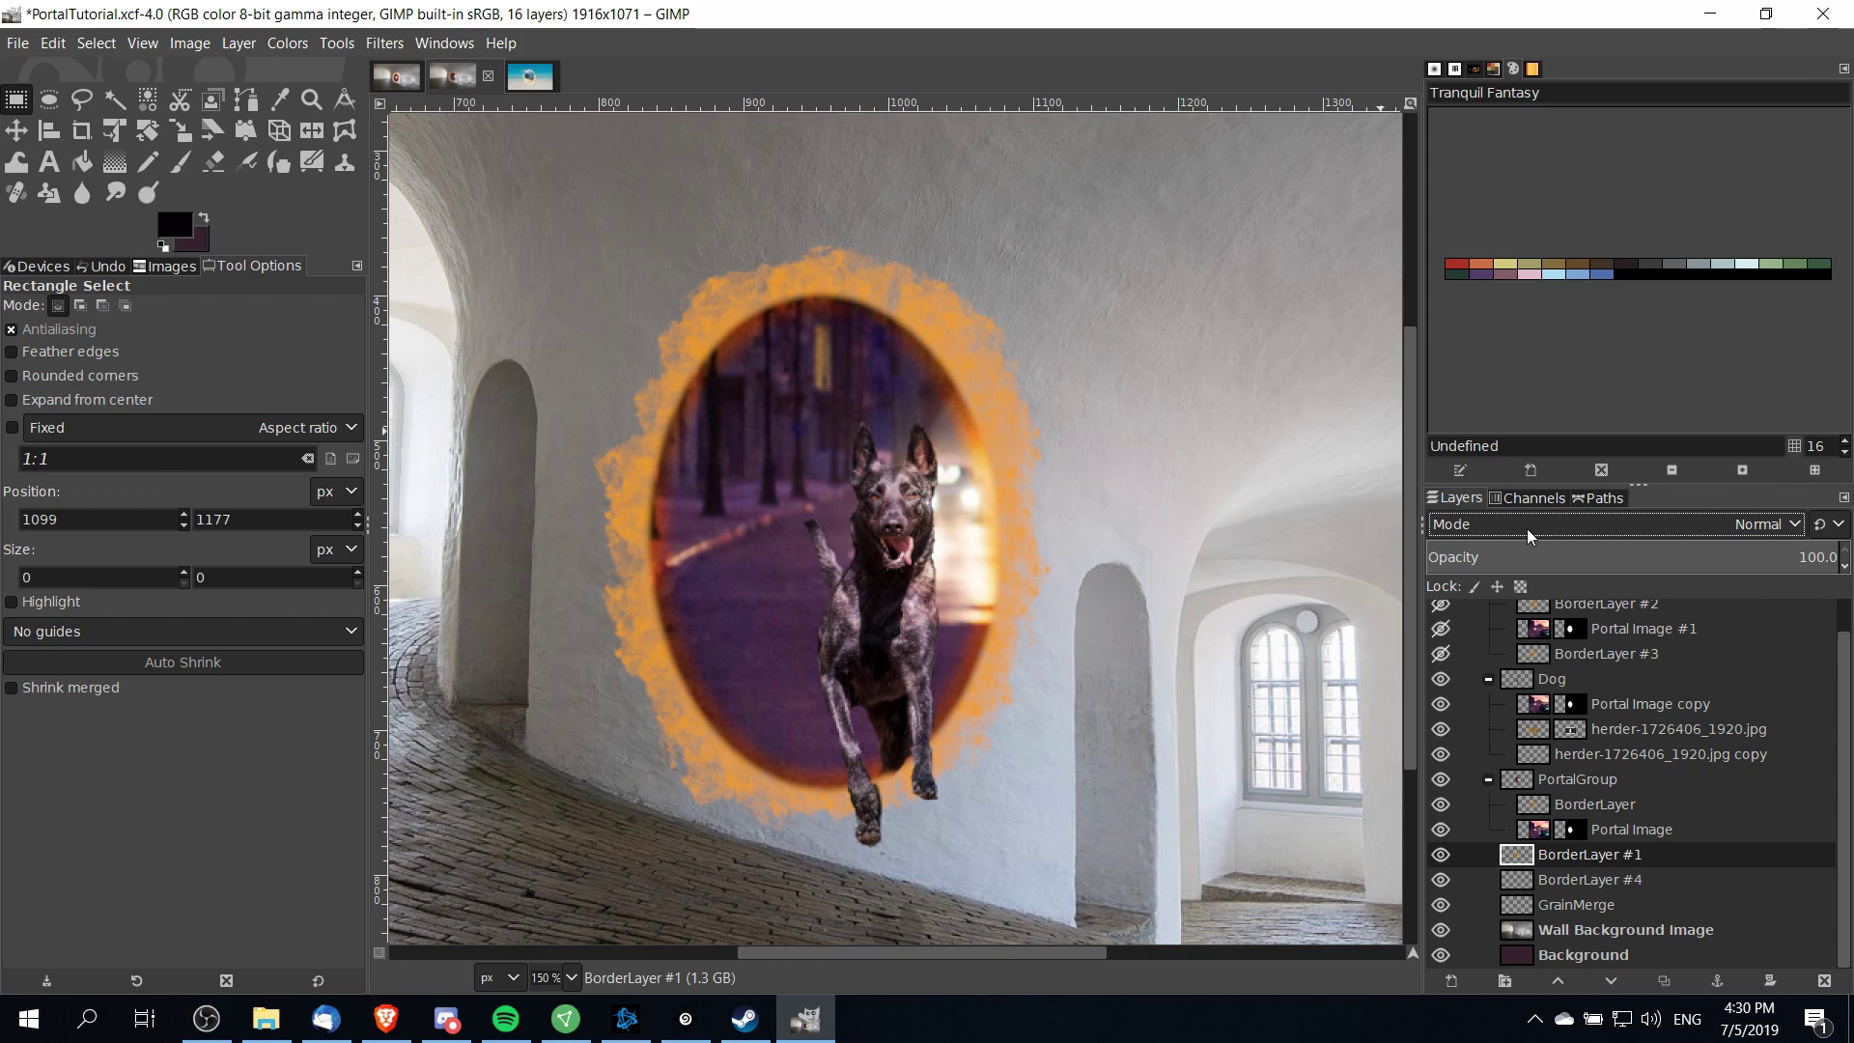
Try different blend modes on BorderLayer #1 and set it to Vivid light for a brighter portal border
scroll(1528, 528, "down", 3)
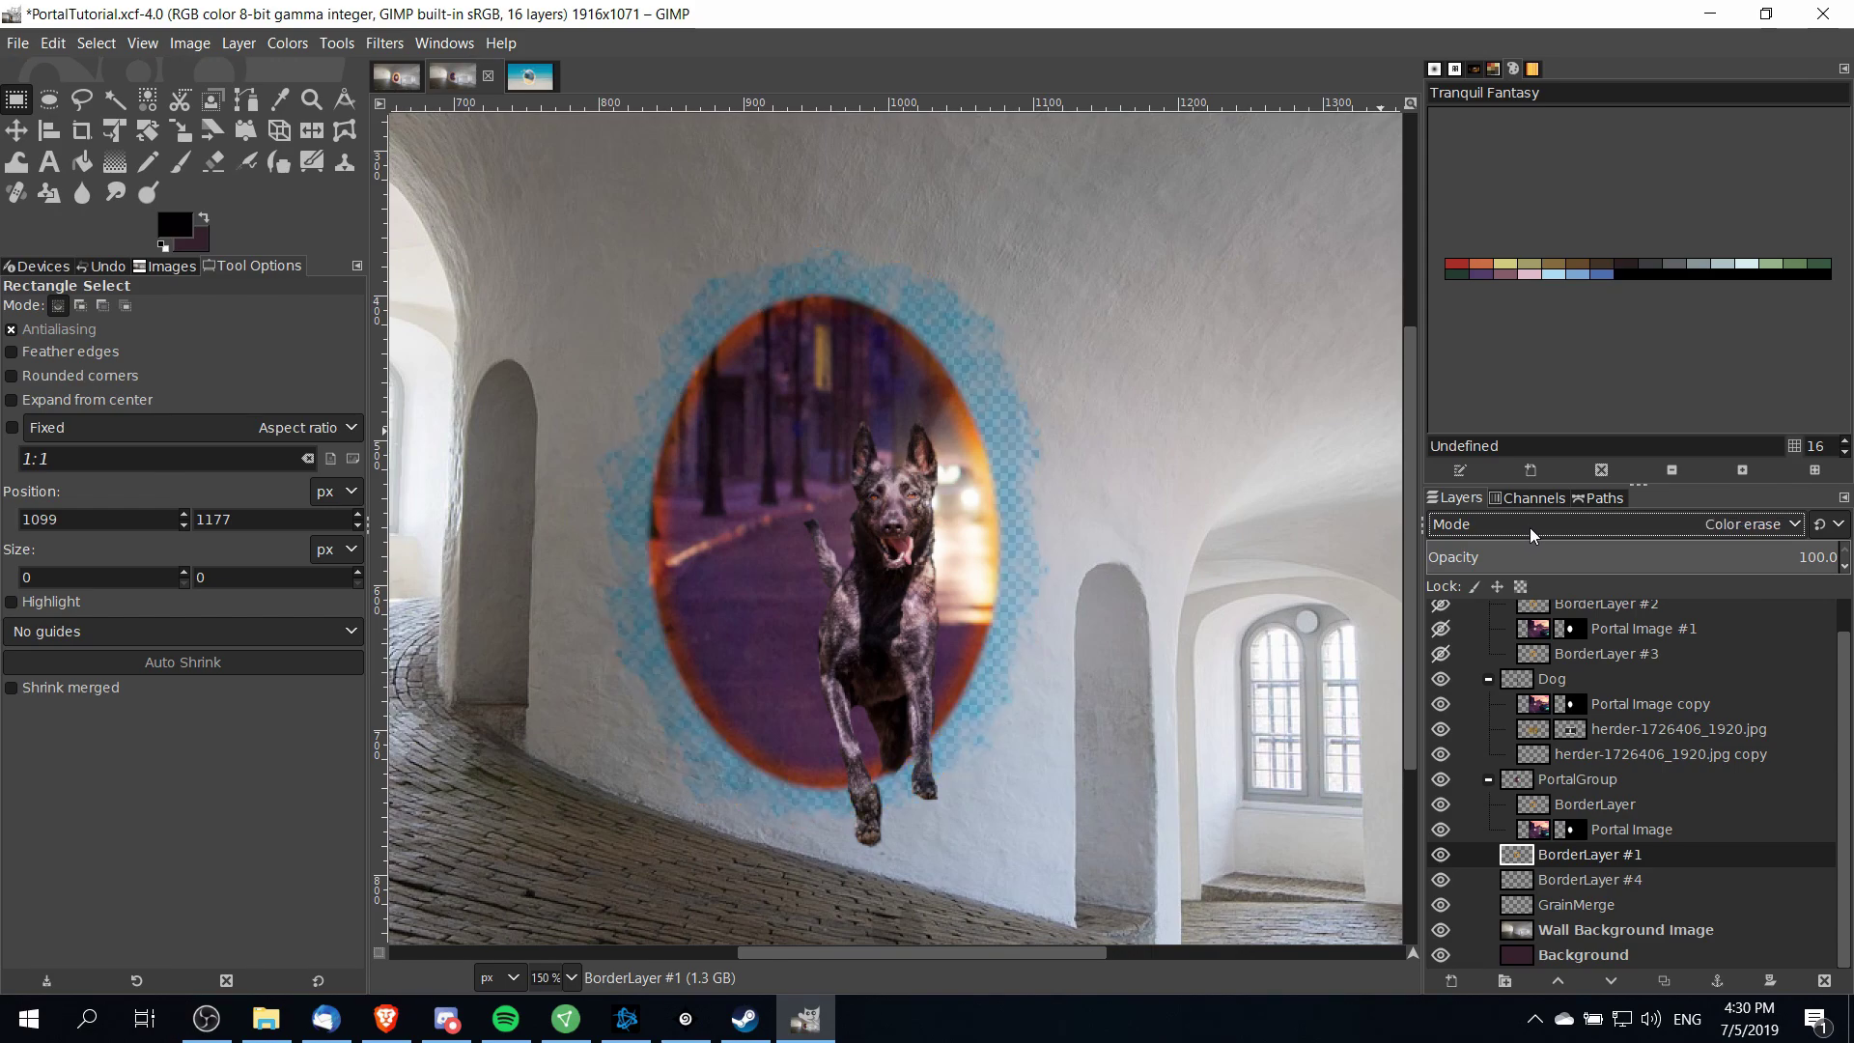
scroll(1530, 527, "down", 4)
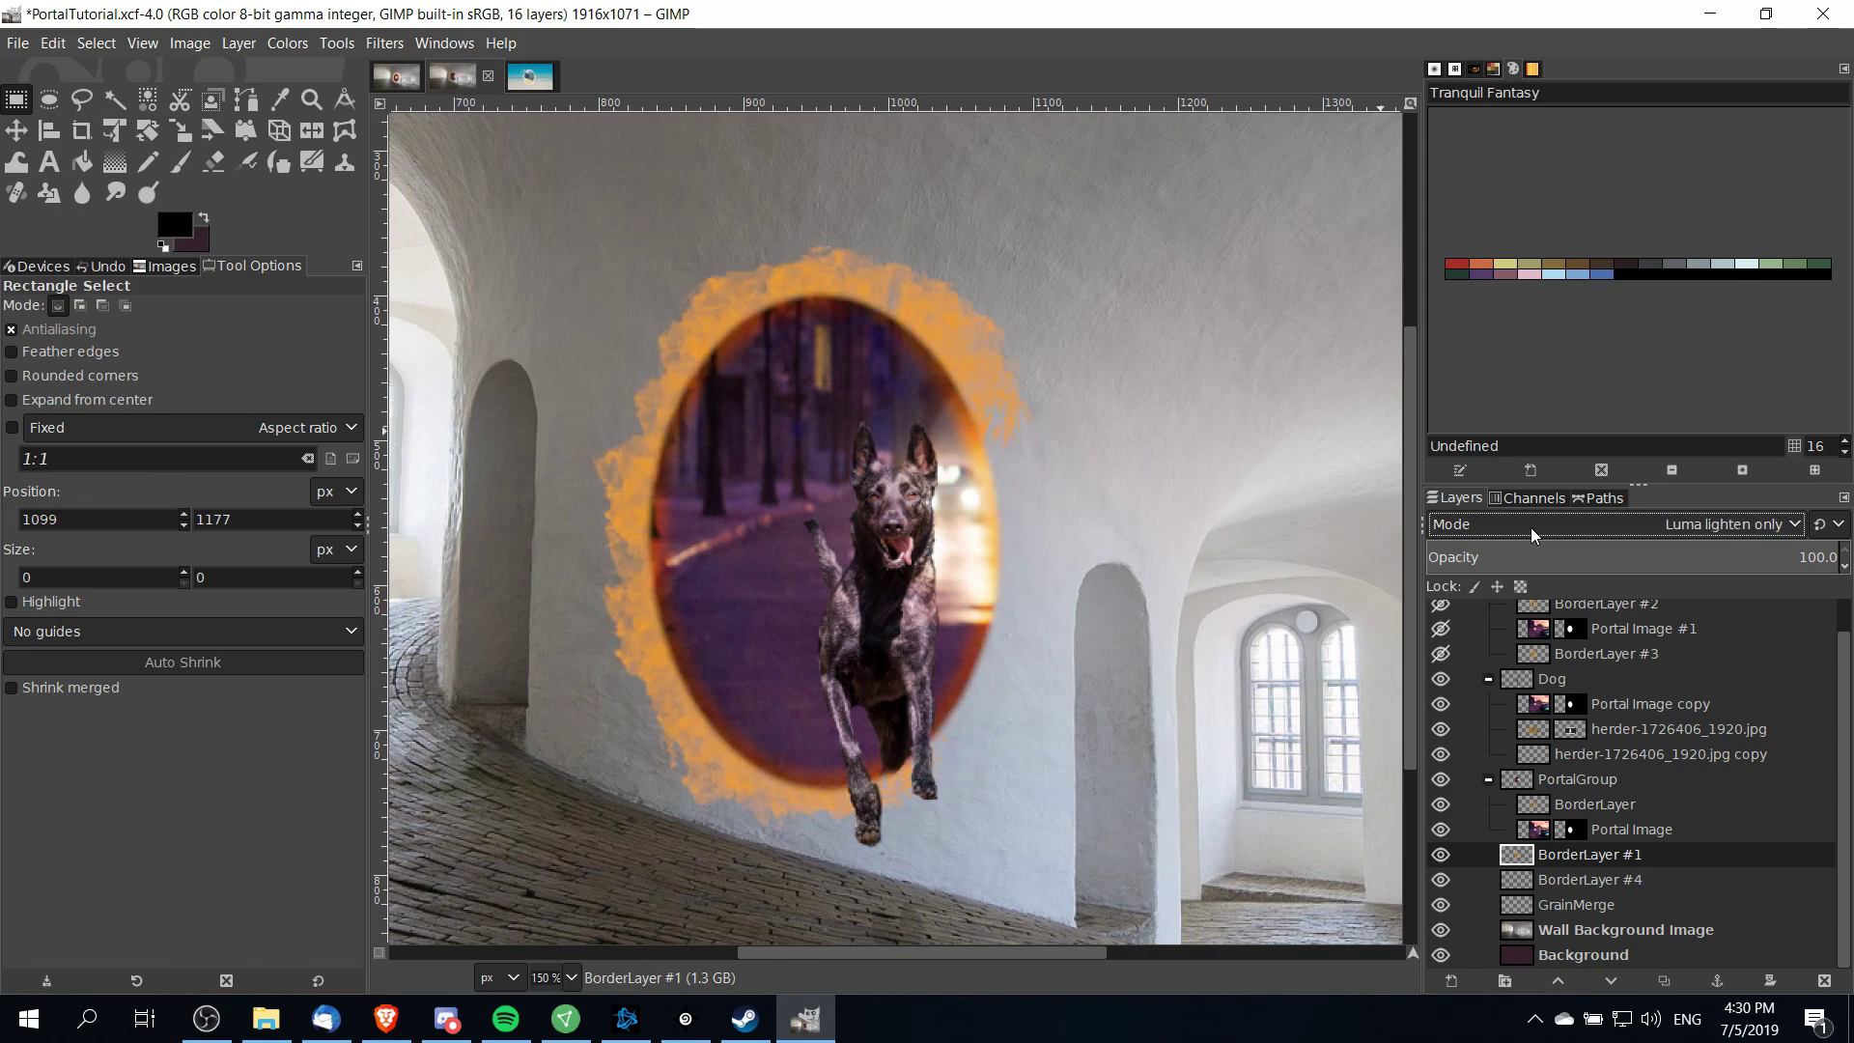
scroll(1531, 527, "up", 1)
scroll(1531, 528, "down", 1)
scroll(1531, 527, "down", 1)
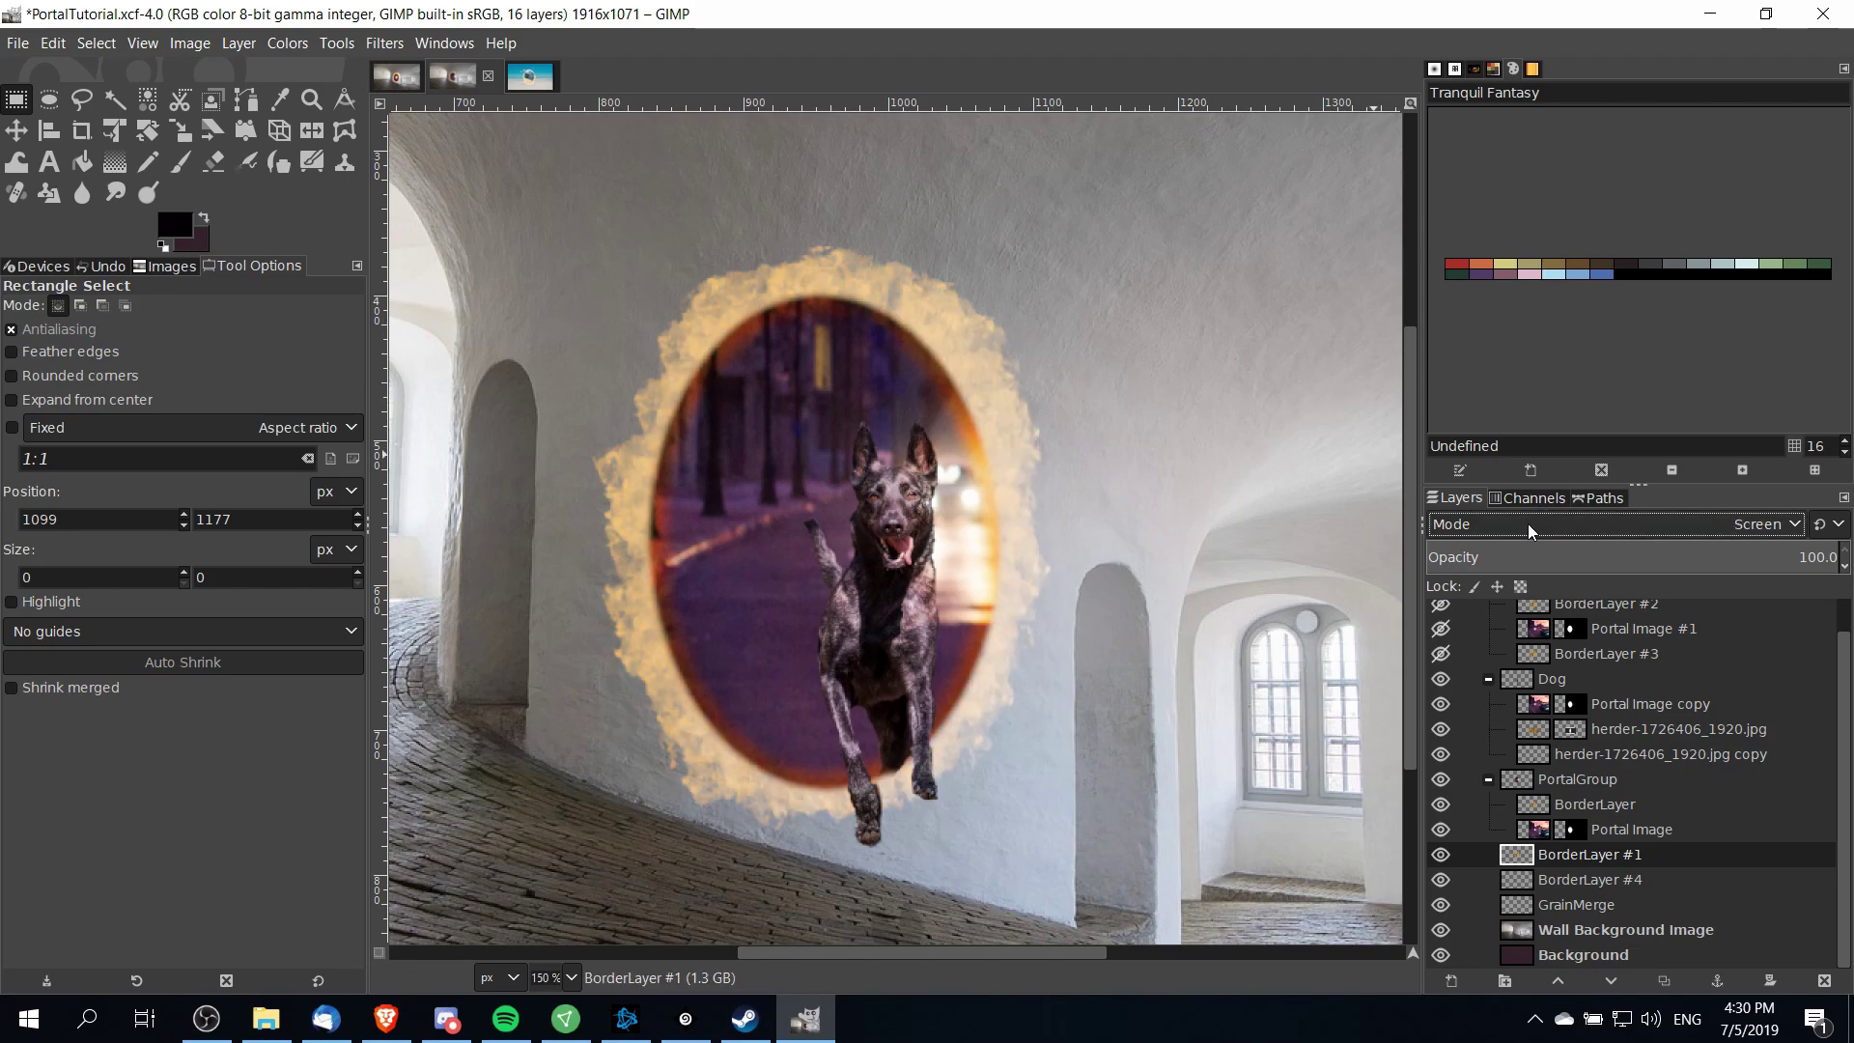
scroll(1528, 524, "down", 8)
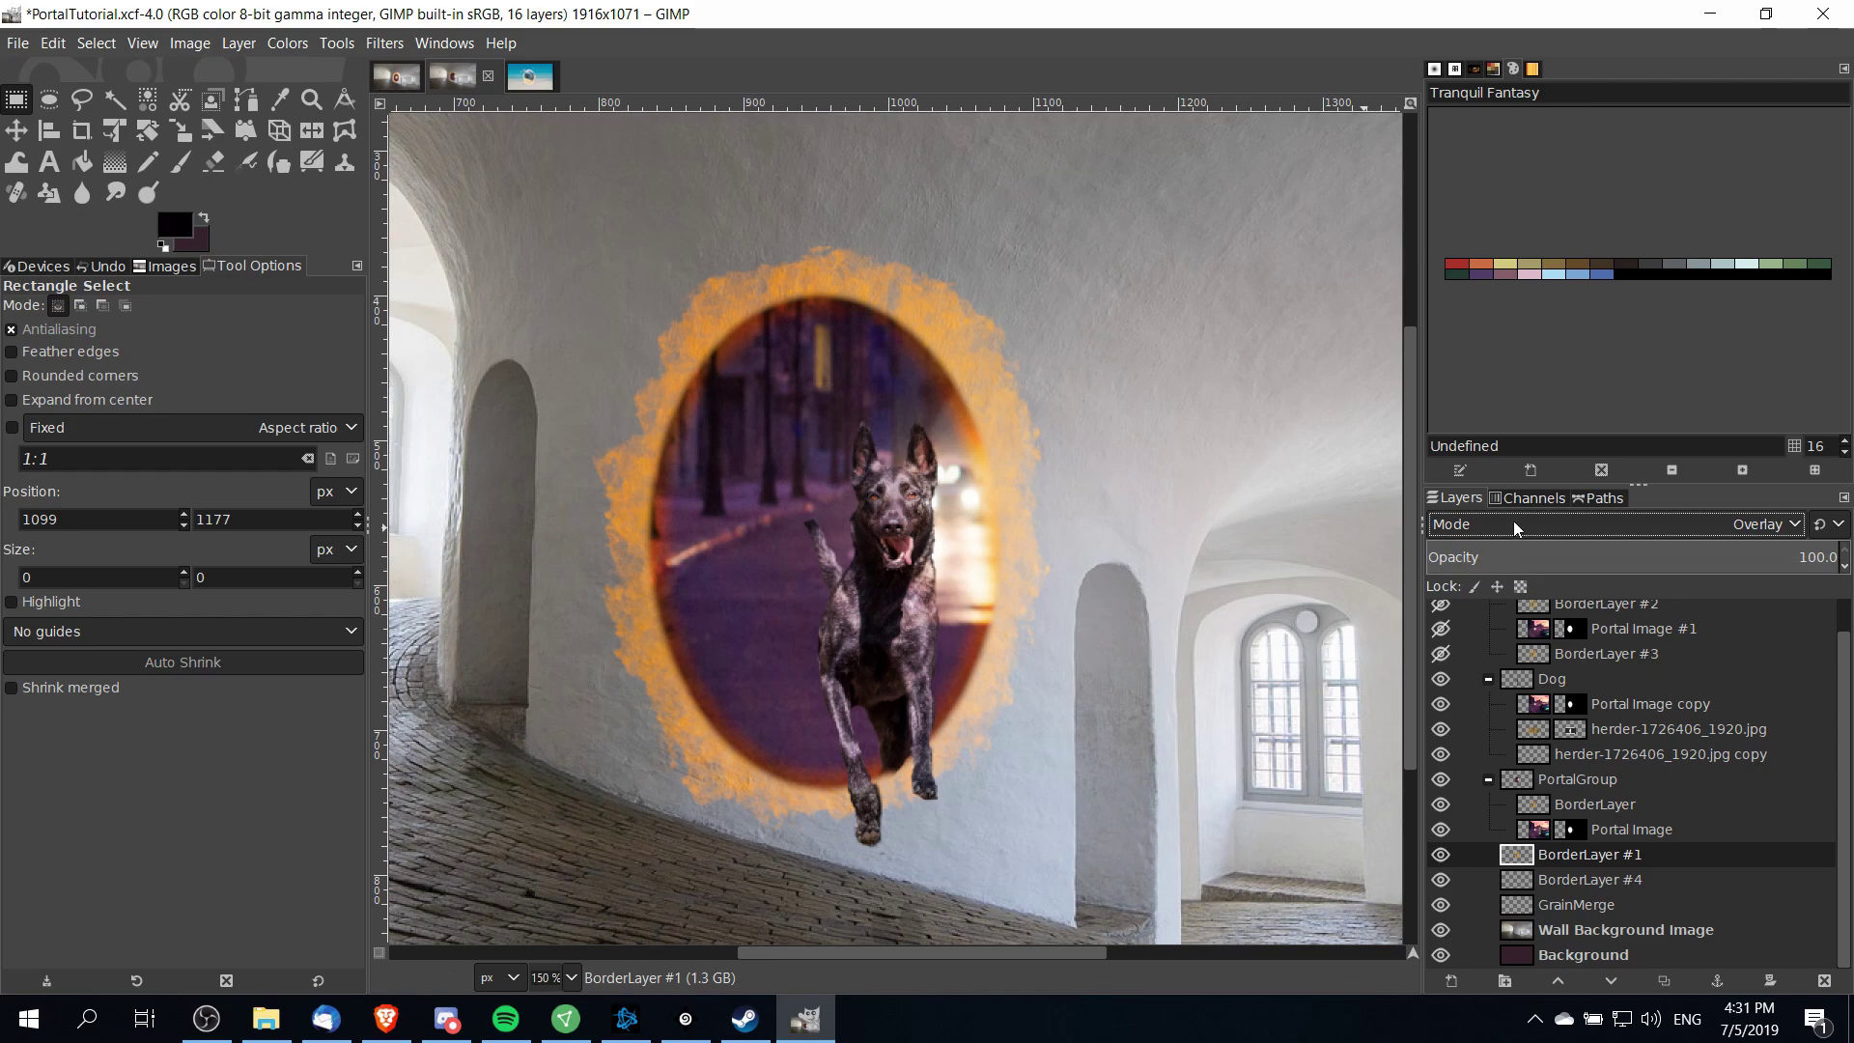
scroll(1514, 520, "down", 3)
scroll(1200, 559, "down", 2)
scroll(1200, 559, "right", 1)
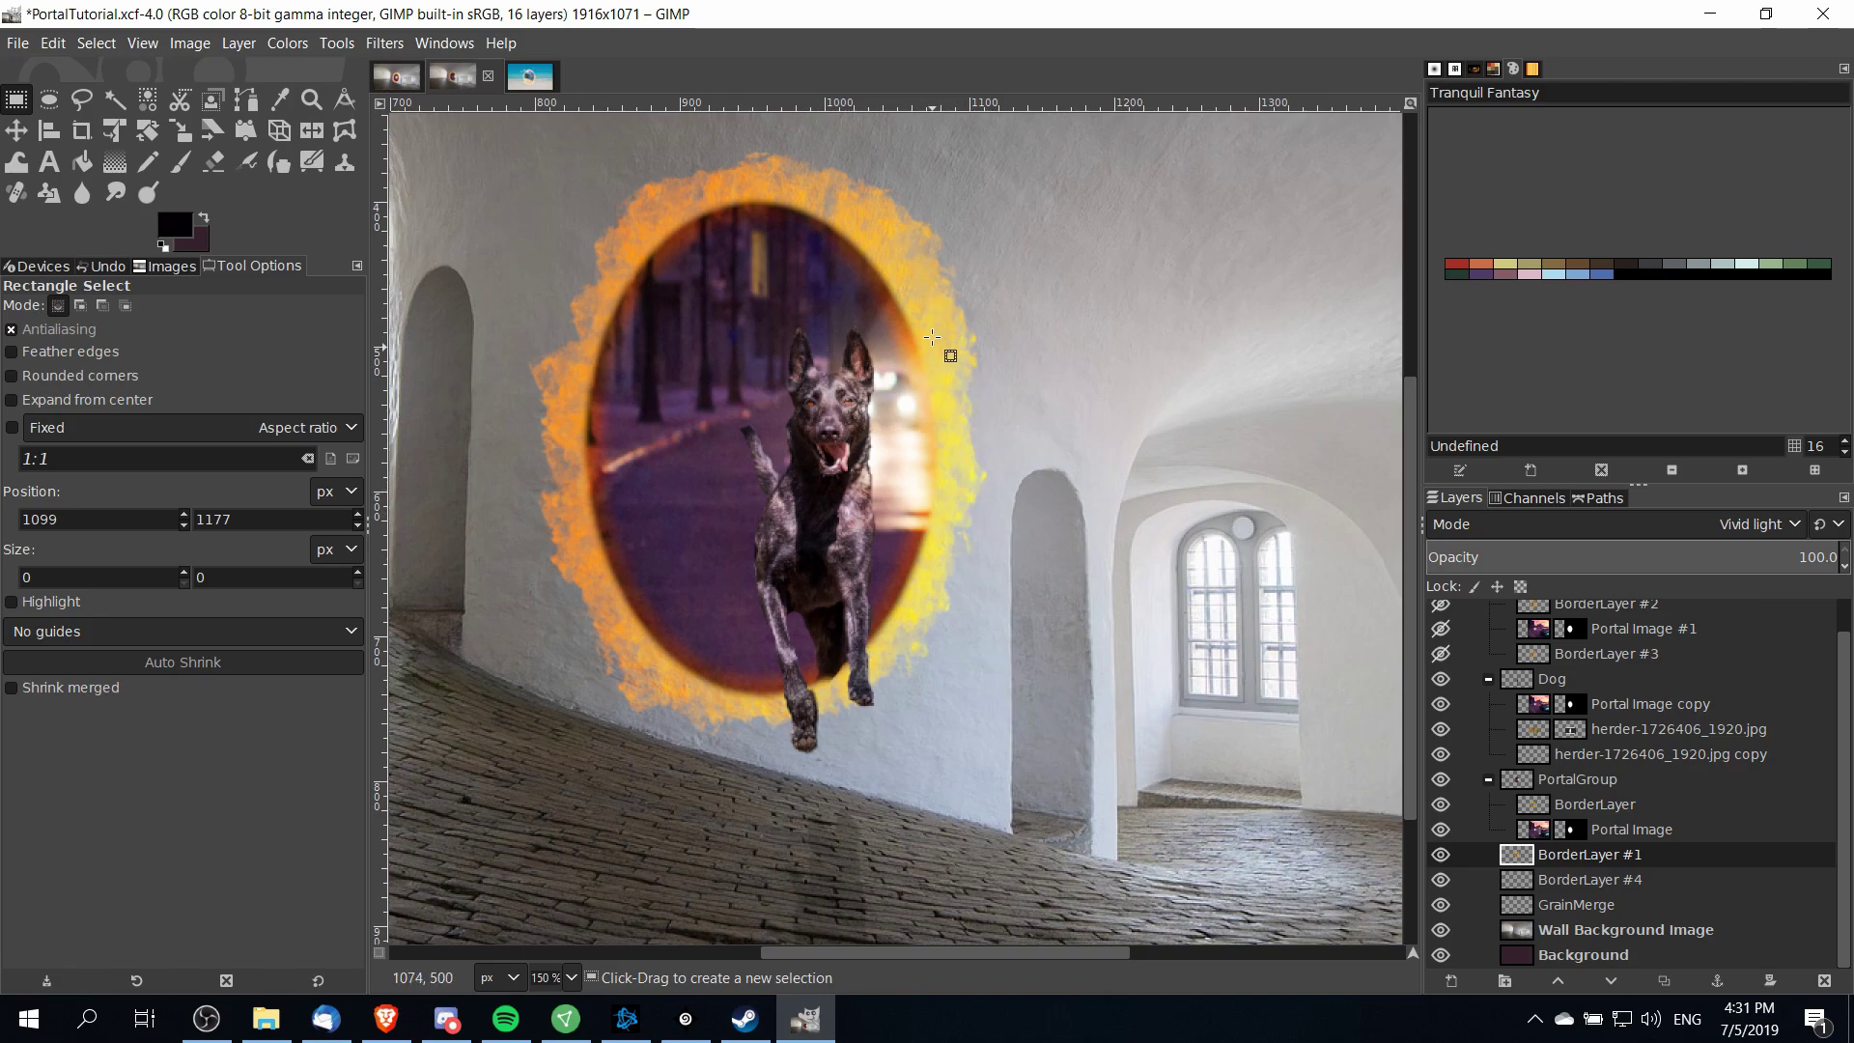
scroll(973, 397, "up", 2)
scroll(973, 397, "left", 1)
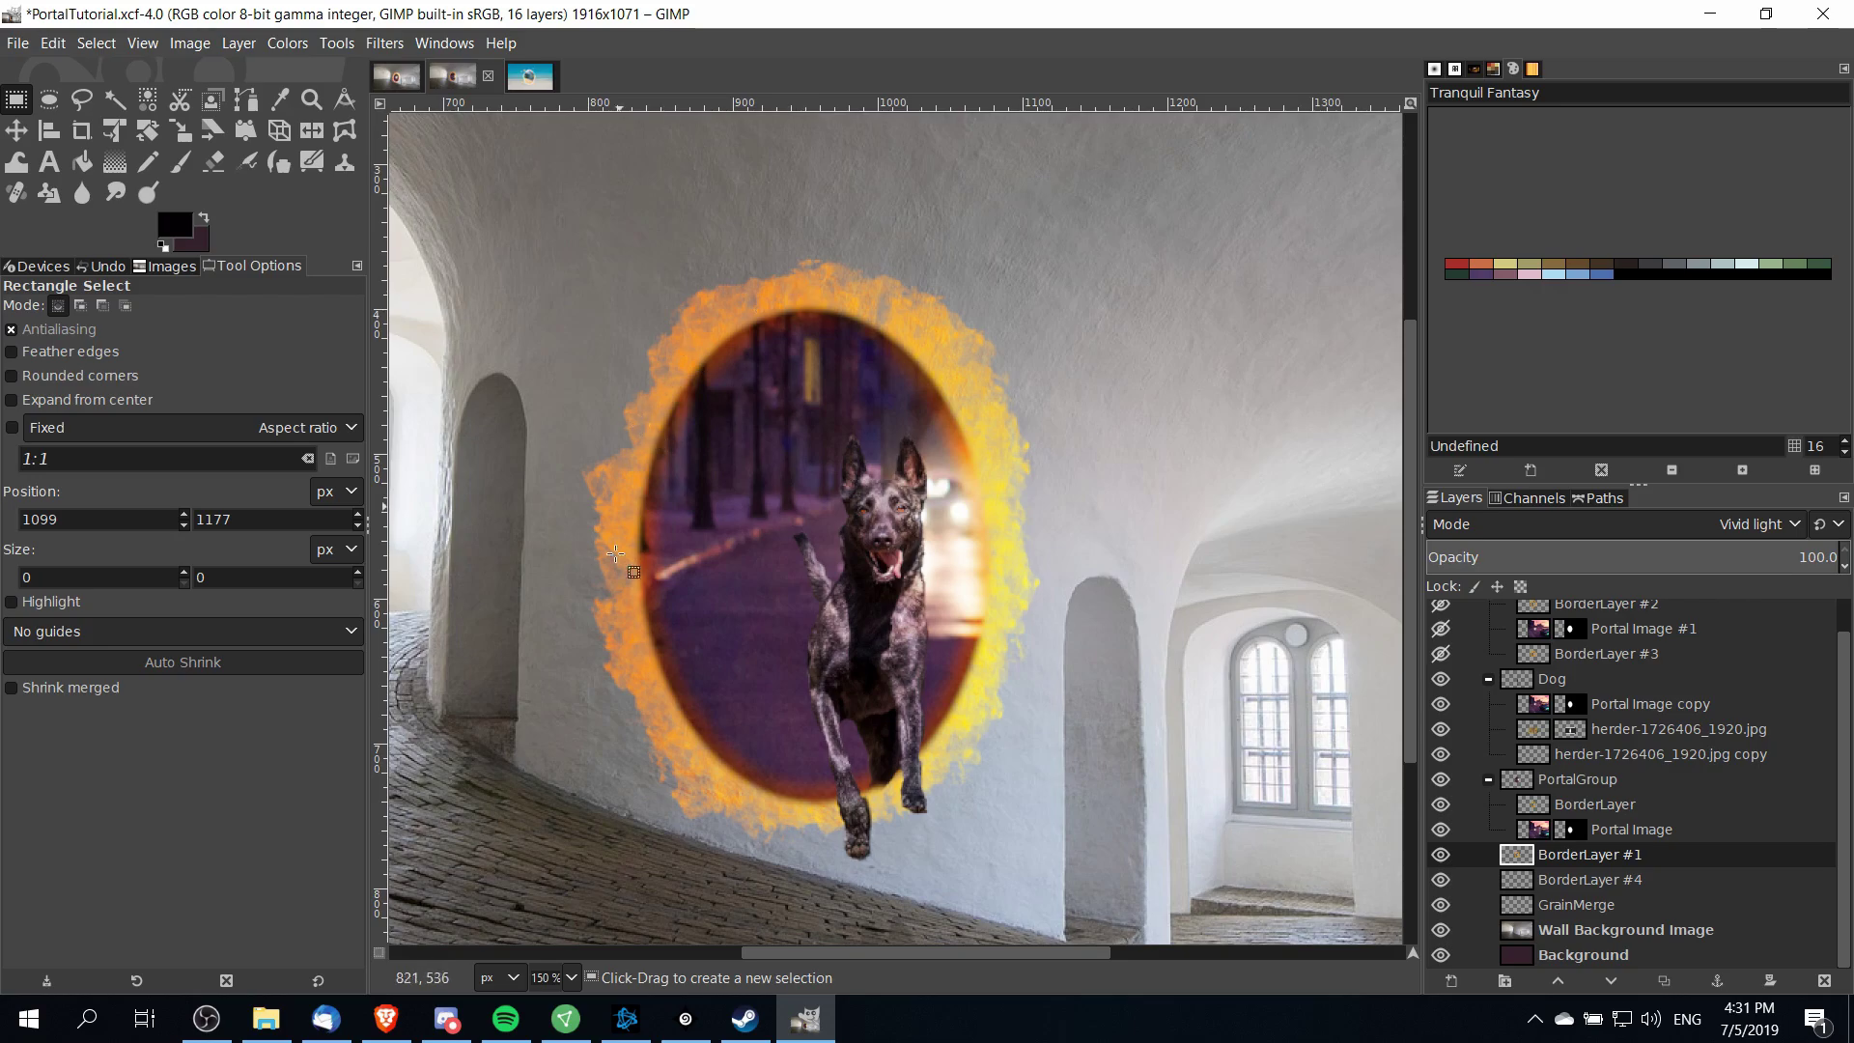
key("1")
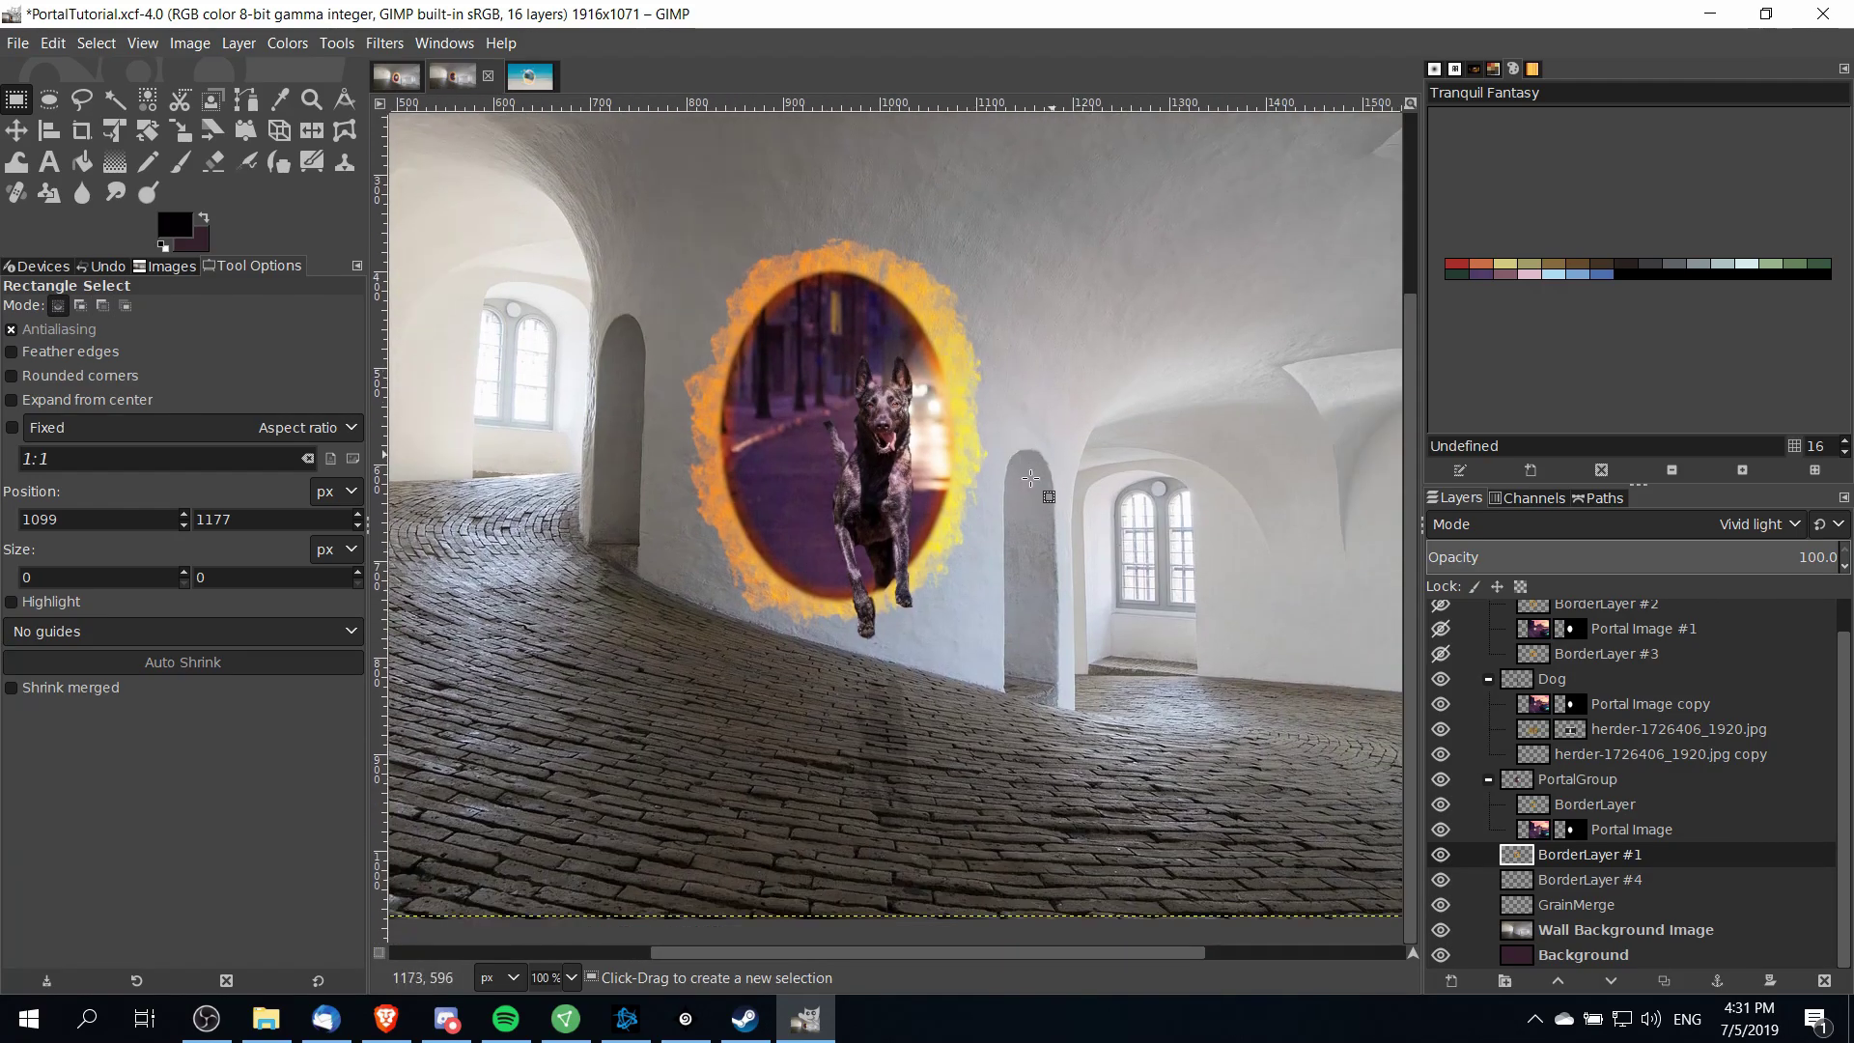
scroll(1042, 483, "down", 1)
scroll(1043, 483, "right", 1)
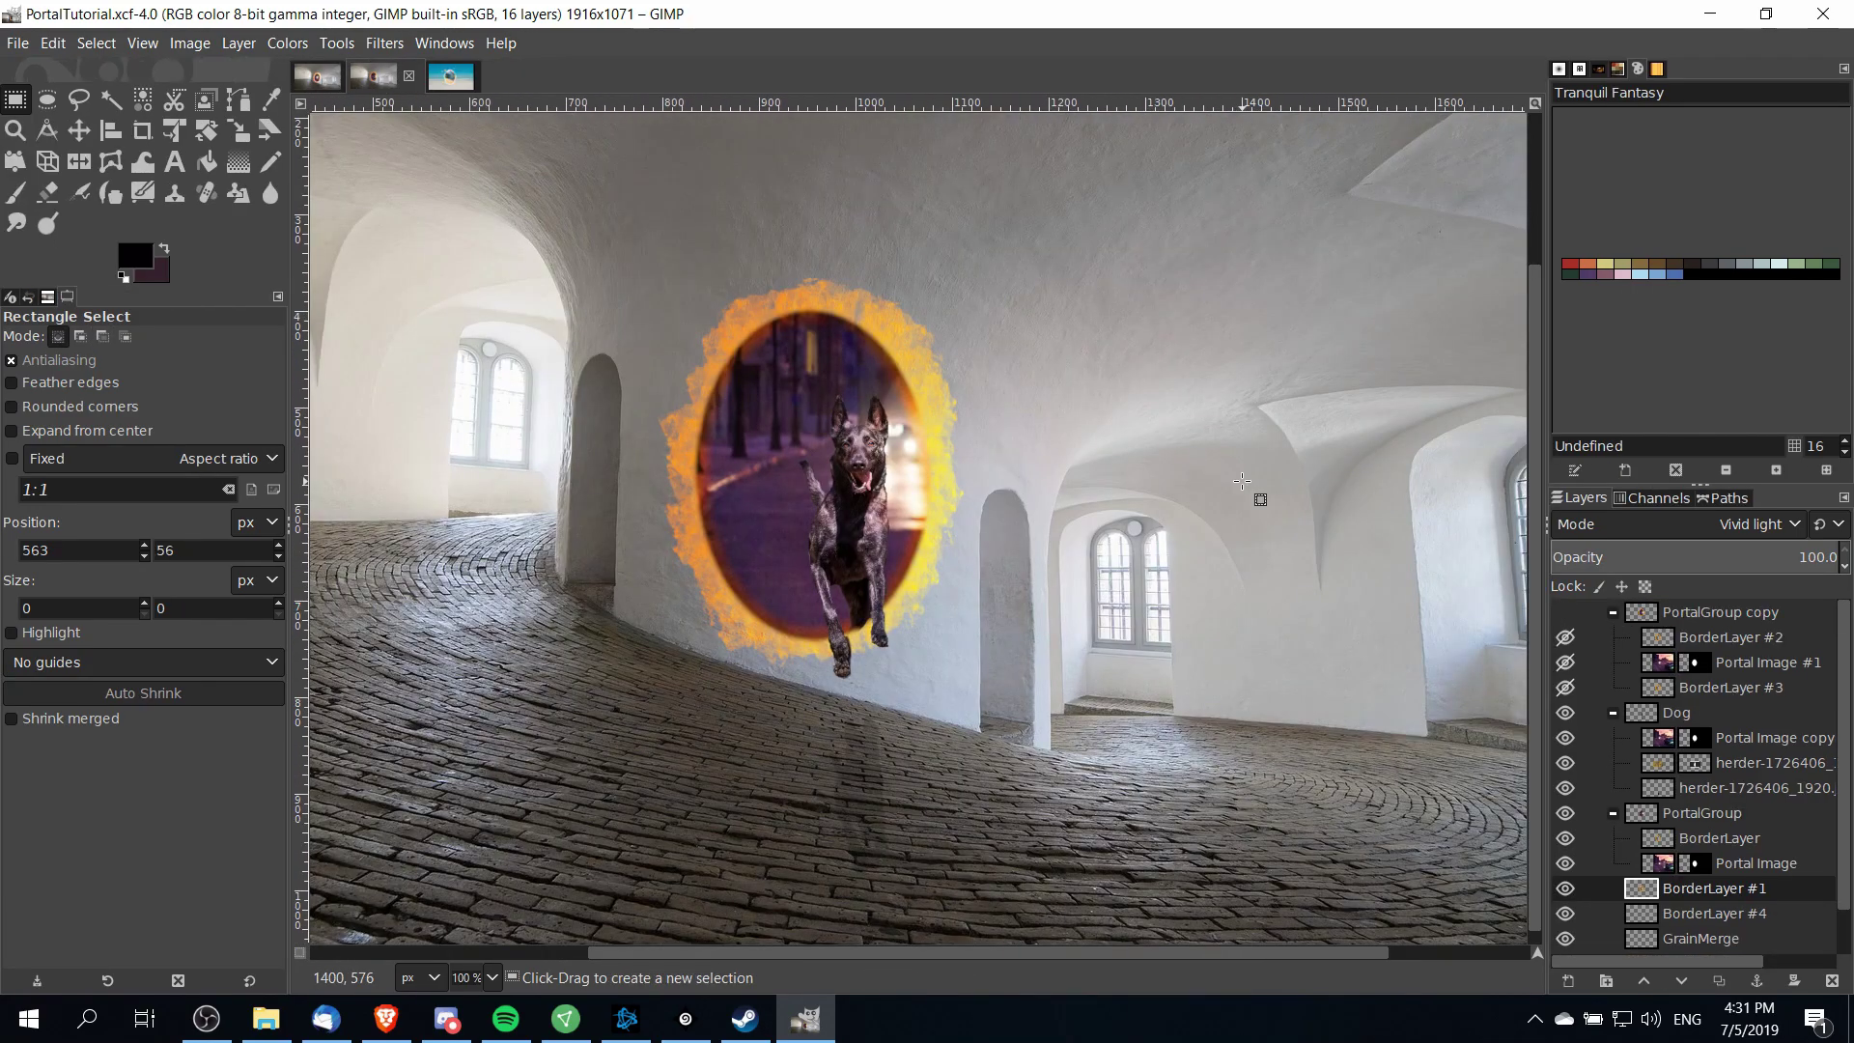